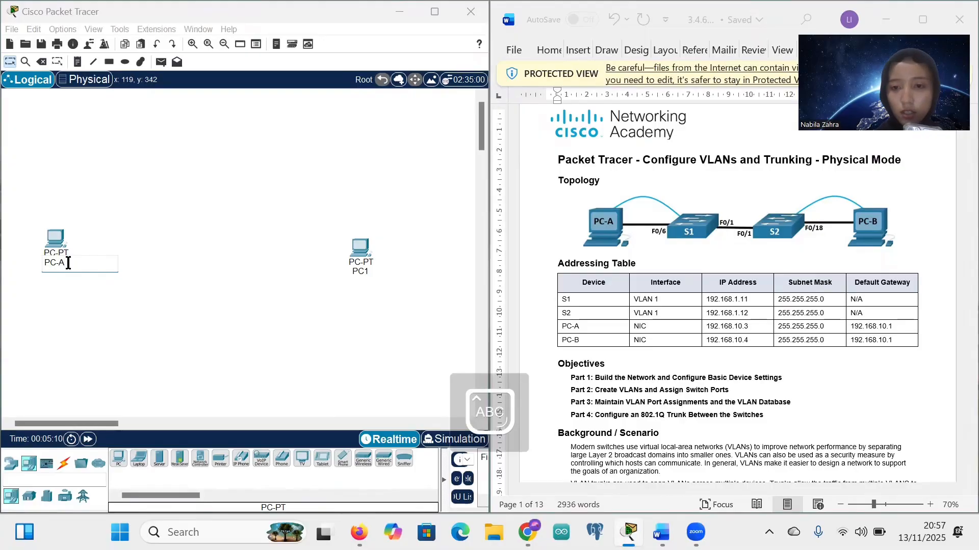
Step: Confirm the PC-A name, rename the second PC to PC-B, and shift PC-A right
key(Return)
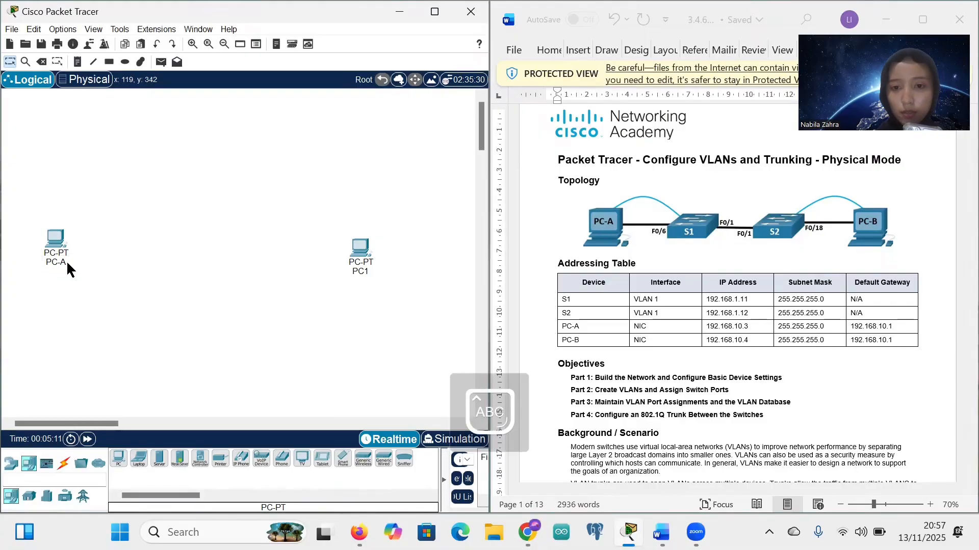
click(363, 270)
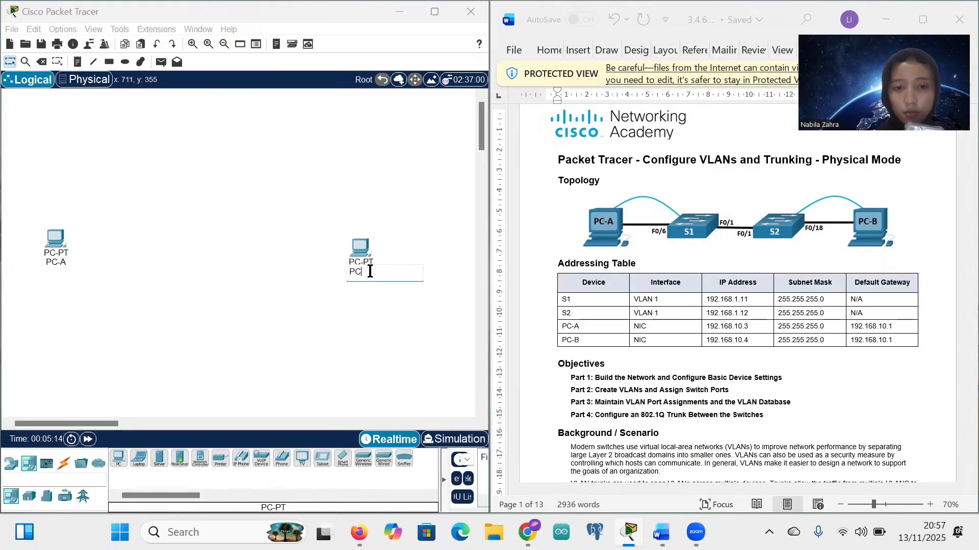
text(PC-B)
key(Return)
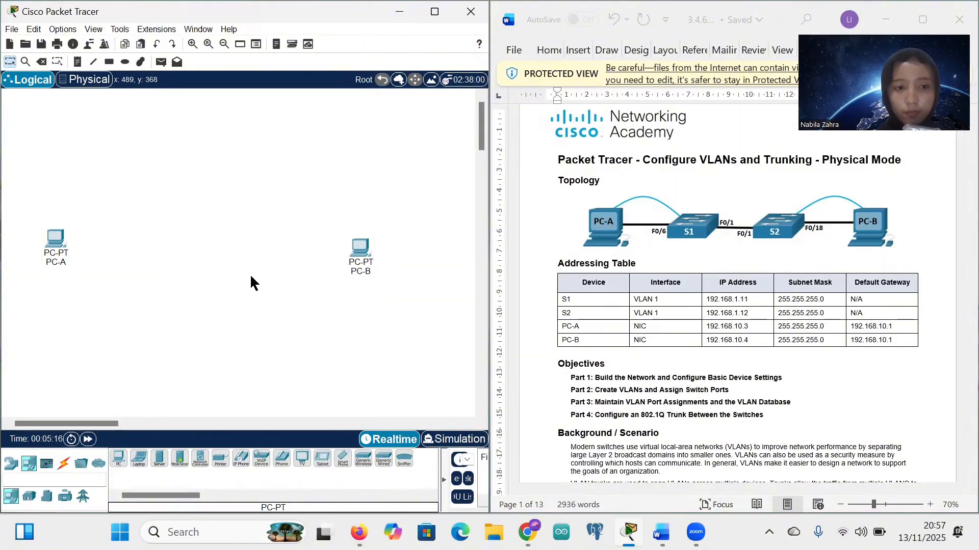
drag(46, 240, 101, 245)
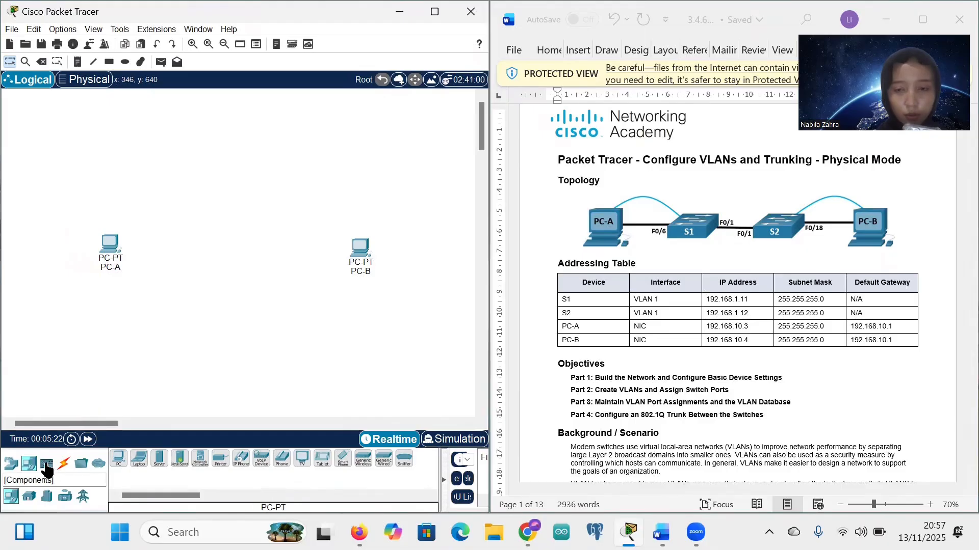
Step: Place two 2960 switches, Switch0 and Switch1, between the PCs from Miscellaneous devices
click(86, 466)
click(200, 458)
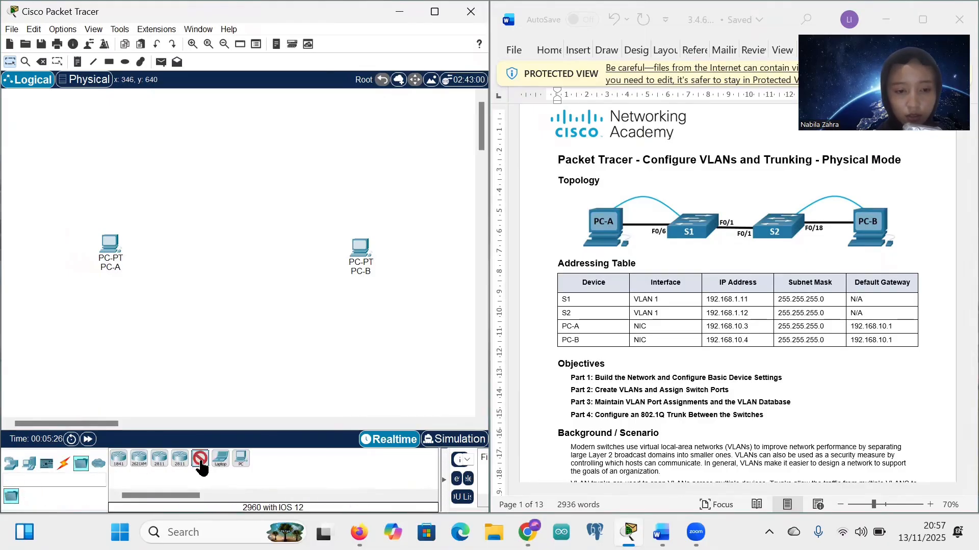
click(186, 250)
drag(200, 458, 270, 265)
click(270, 264)
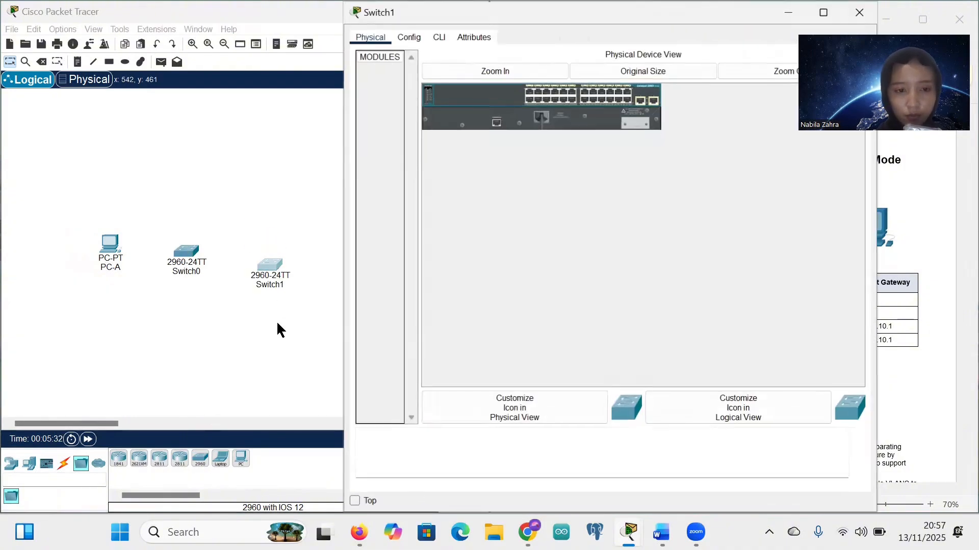
Step: Close Switch1's device window and line both switches up with PC-A
click(436, 82)
click(860, 11)
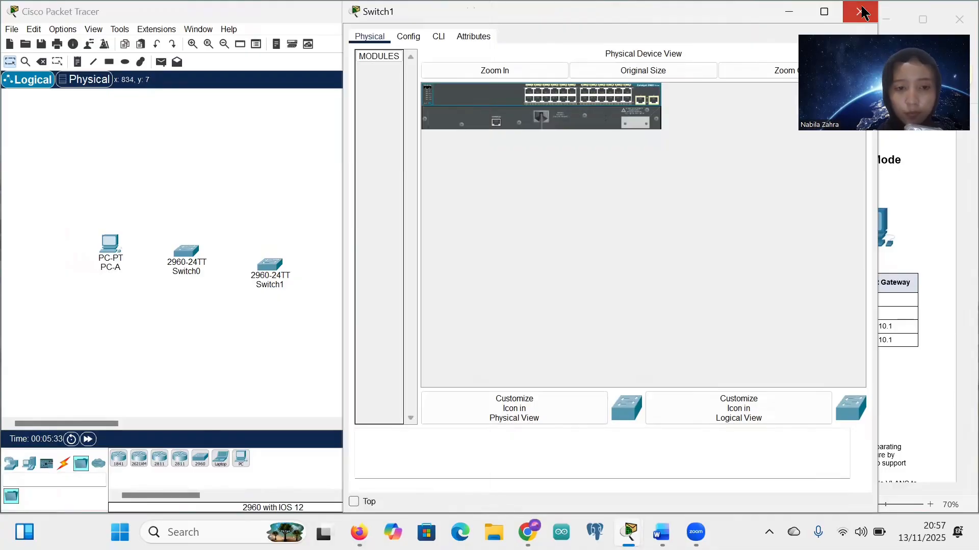
drag(270, 264, 274, 255)
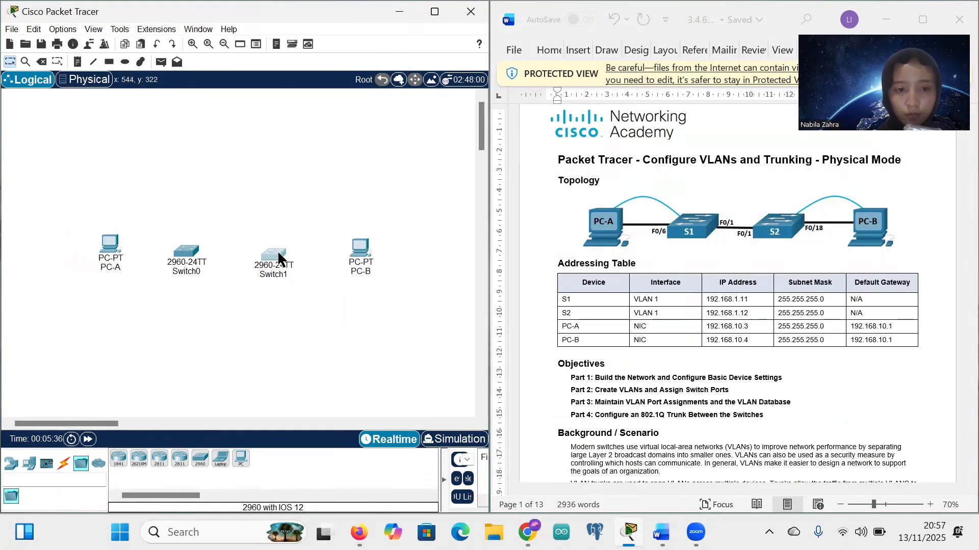
drag(177, 260, 177, 251)
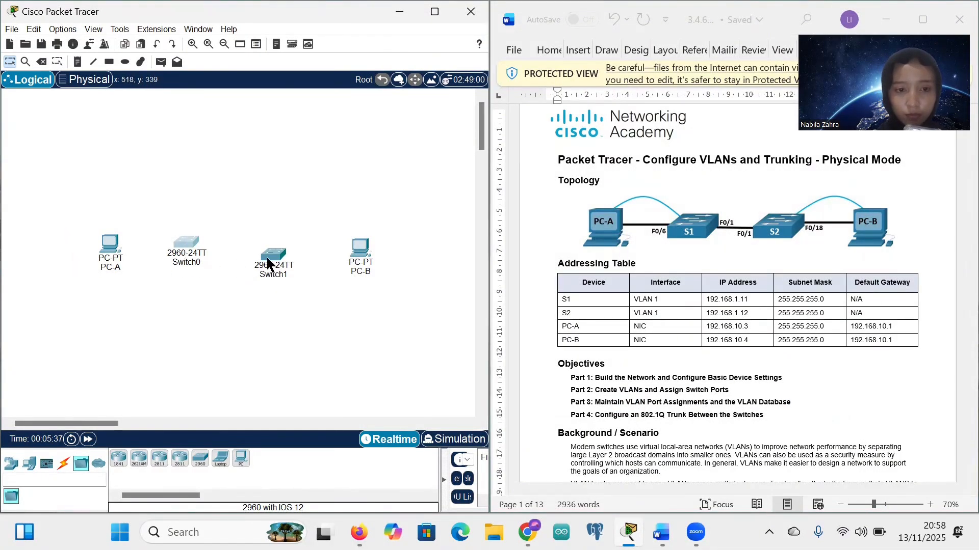
drag(269, 258, 268, 249)
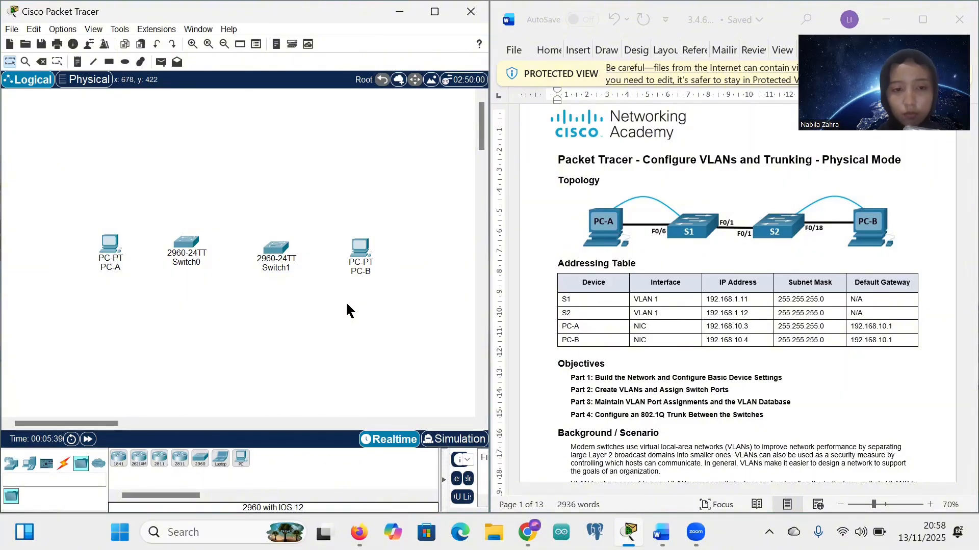
Step: Cable PC-A FastEthernet0 to Switch0 Fa0/6 with a copper straight-through cable
click(62, 465)
click(159, 458)
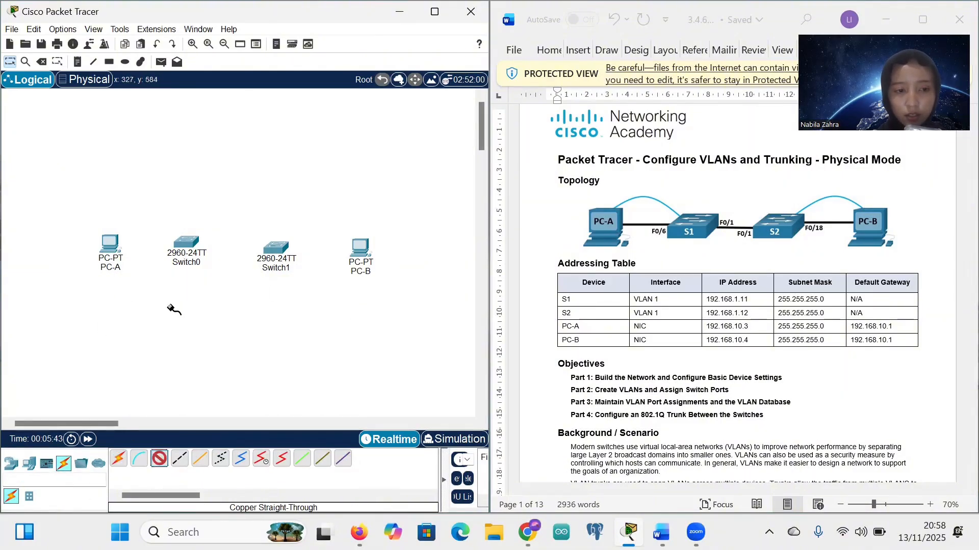
click(118, 242)
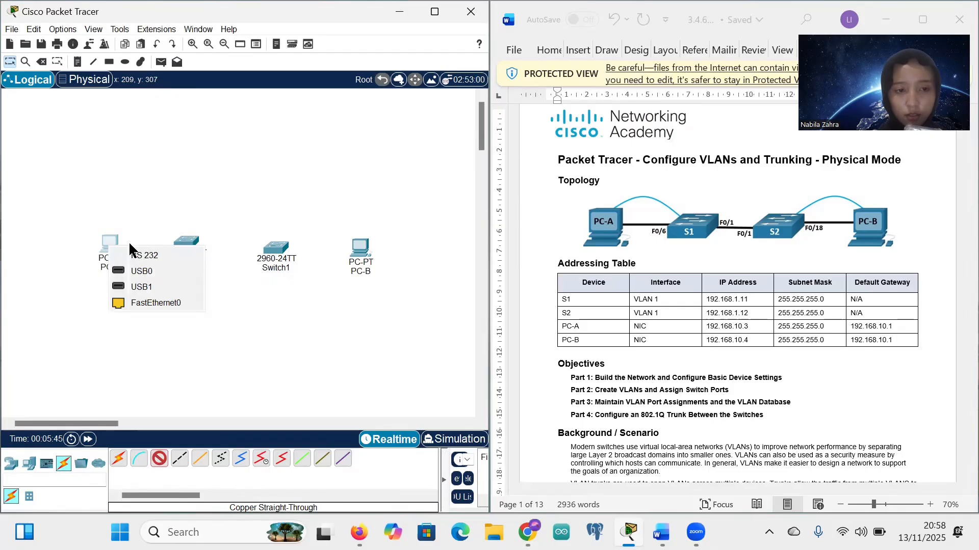
click(159, 304)
click(185, 243)
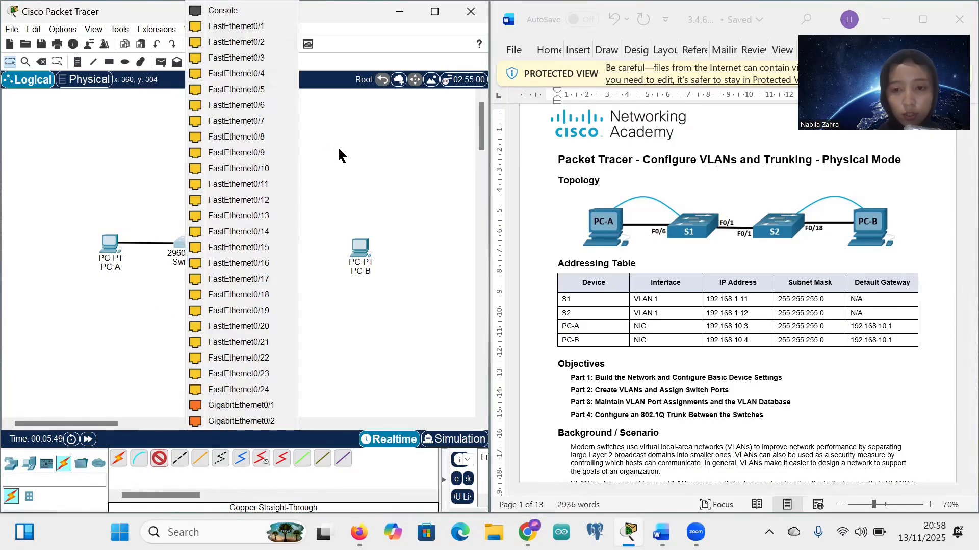
click(258, 108)
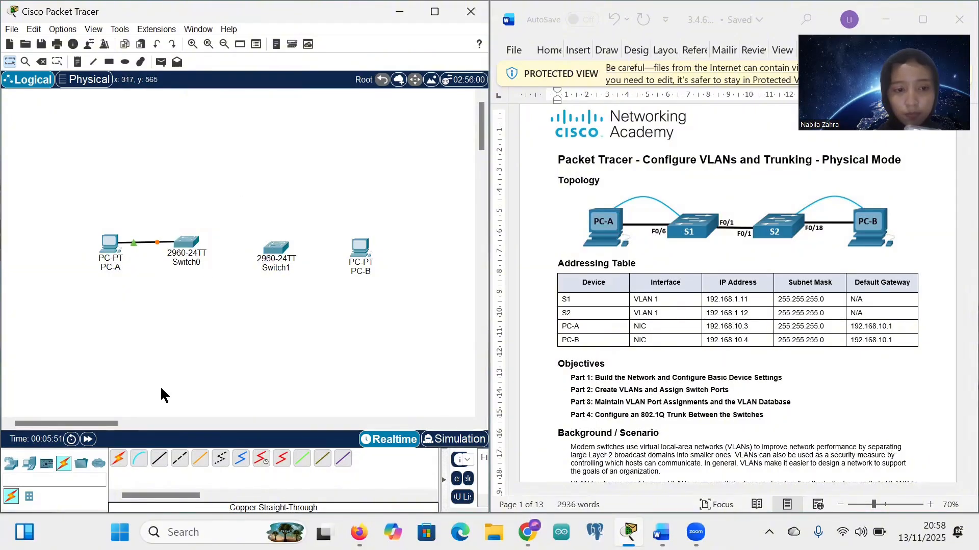
Step: Link Switch0 Fa0/1 to Switch1 Fa0/1 with a copper straight-through cable
click(159, 459)
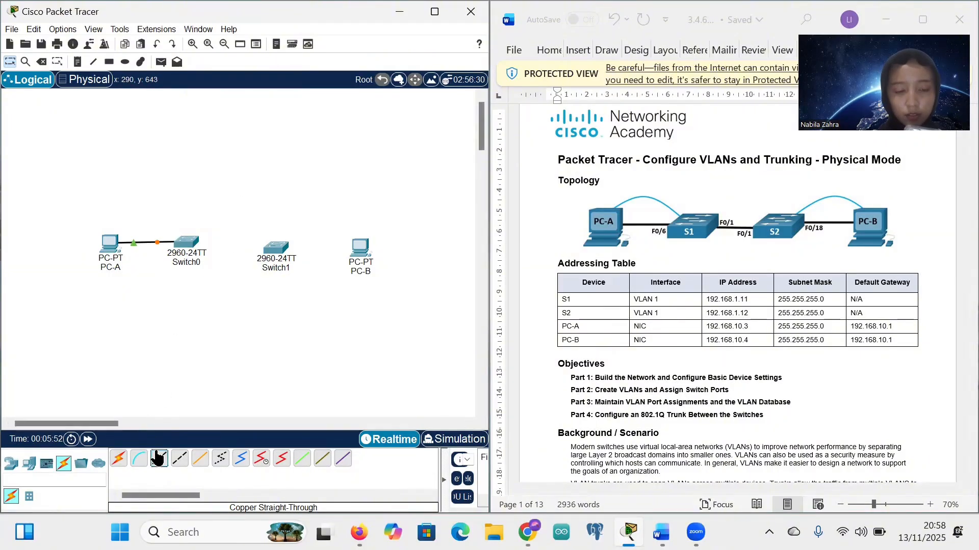
click(184, 245)
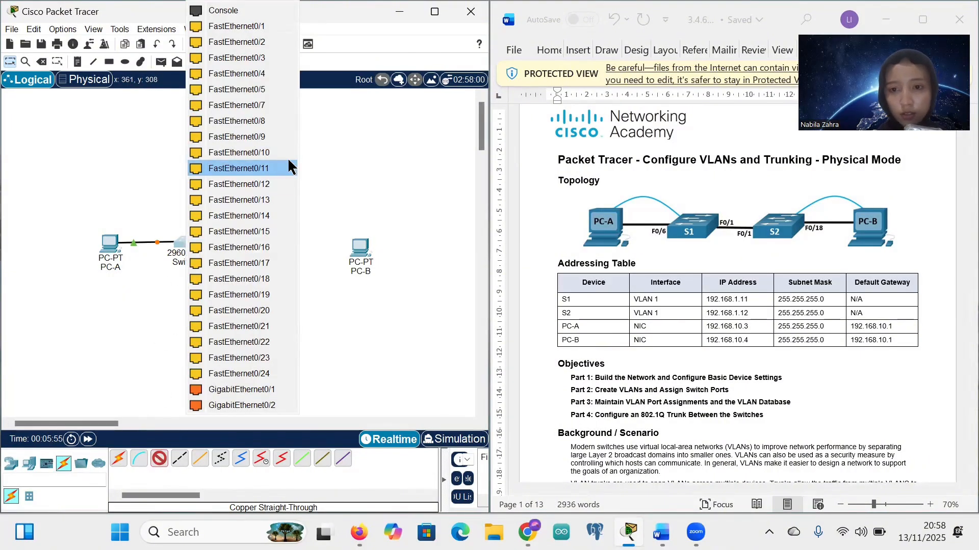
click(257, 27)
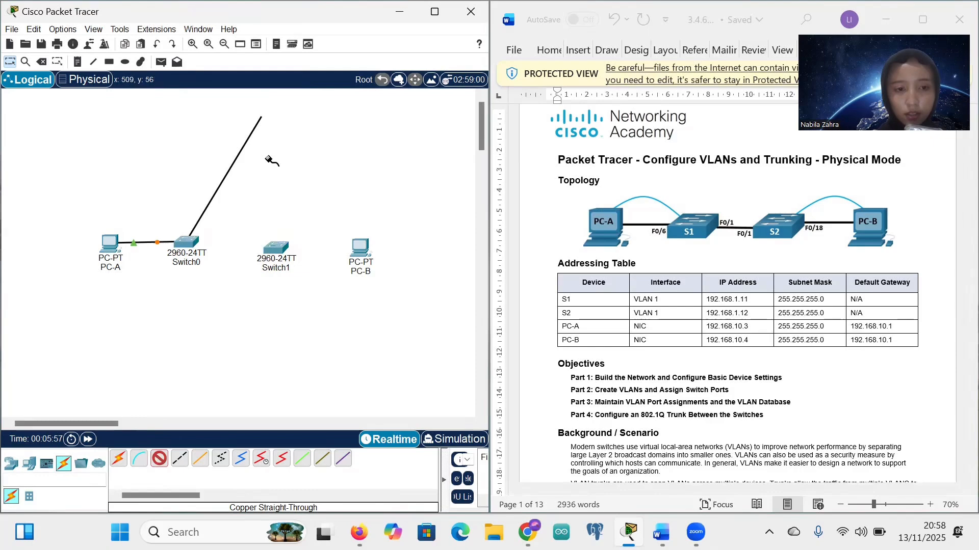
click(273, 249)
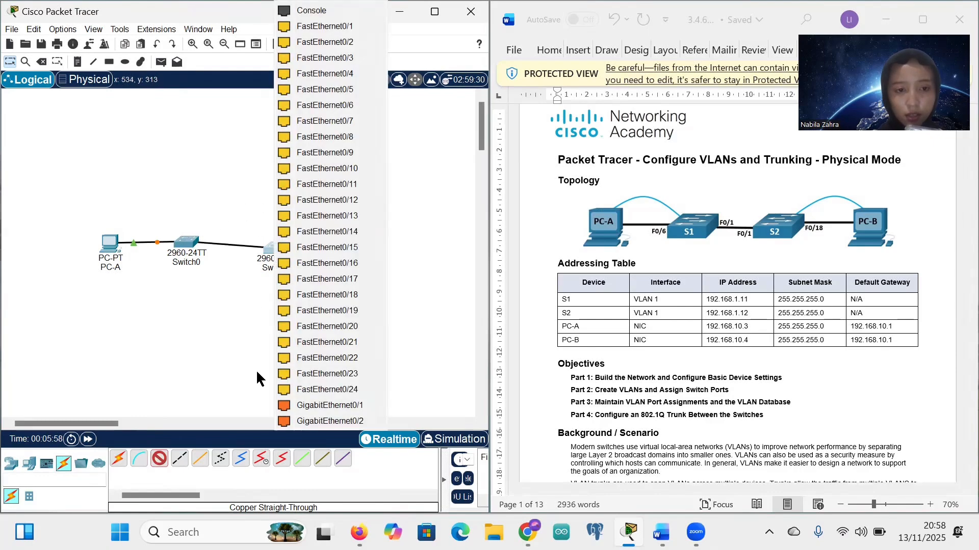
click(322, 28)
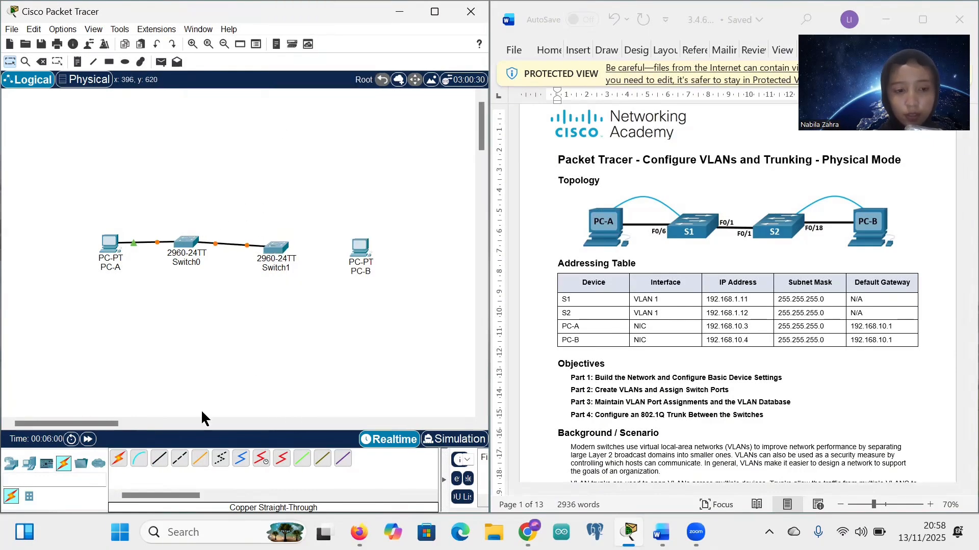
Step: Connect Switch1 Fa0/18 to PC-B FastEthernet0 with a copper straight-through cable
click(161, 464)
click(275, 250)
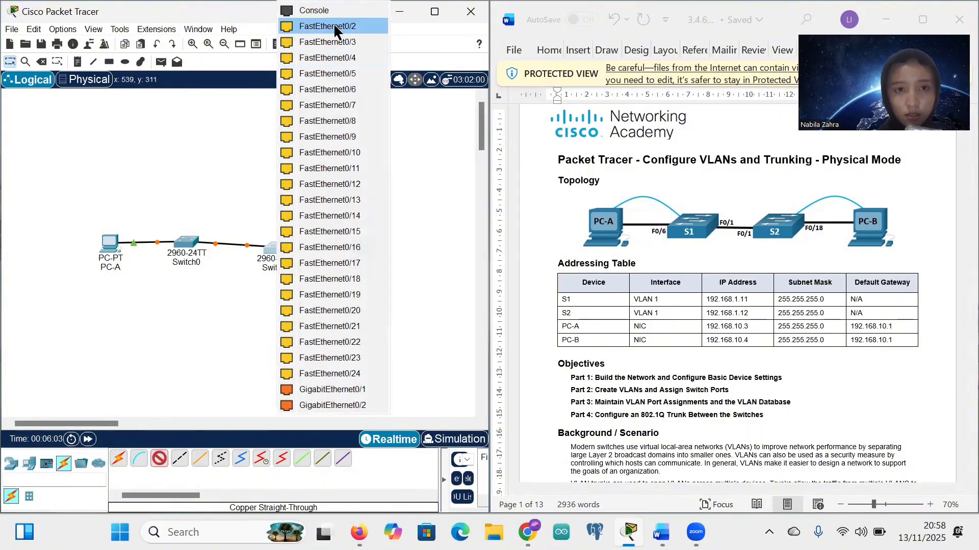
click(357, 279)
click(362, 249)
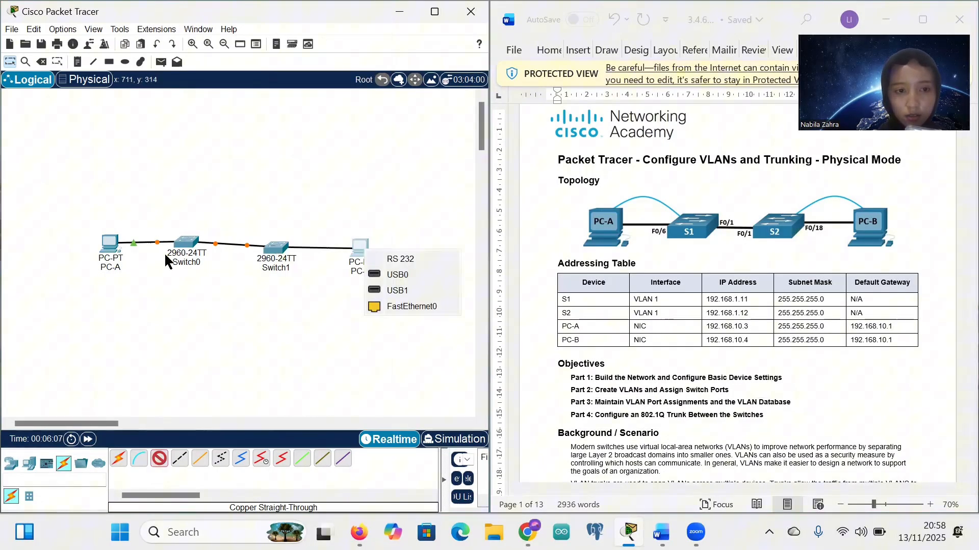
click(112, 249)
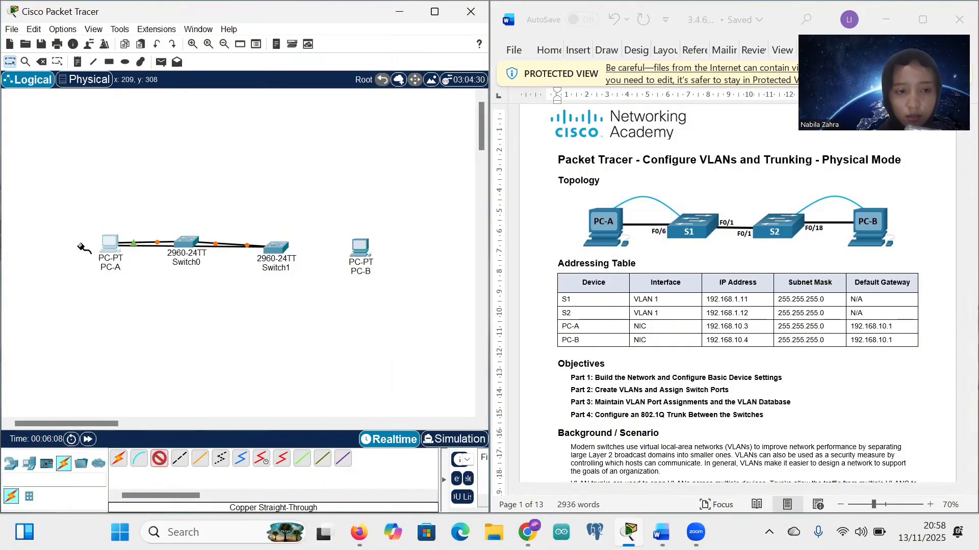
click(362, 251)
click(408, 306)
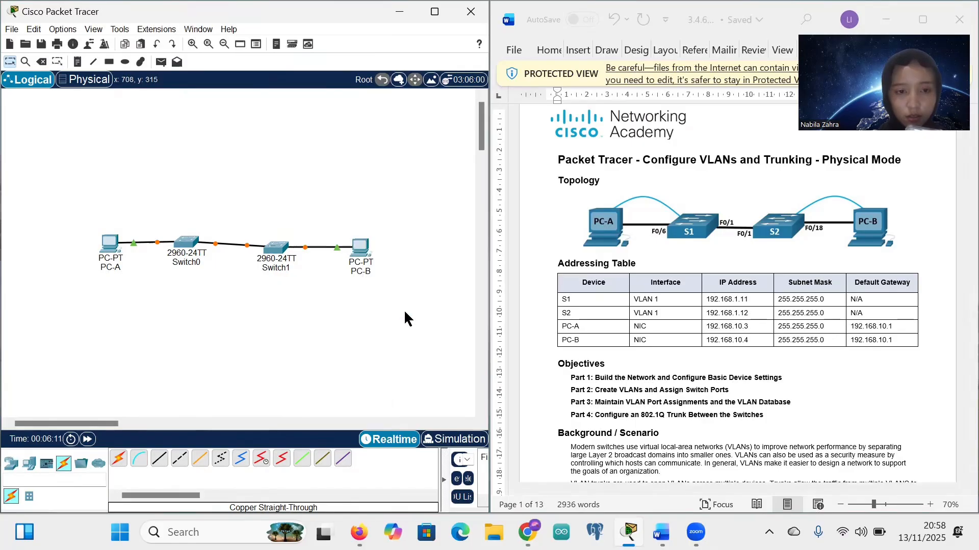
Step: Arrange PC-A, Switch0, Switch1 and PC-B into one horizontal line
drag(110, 246, 83, 247)
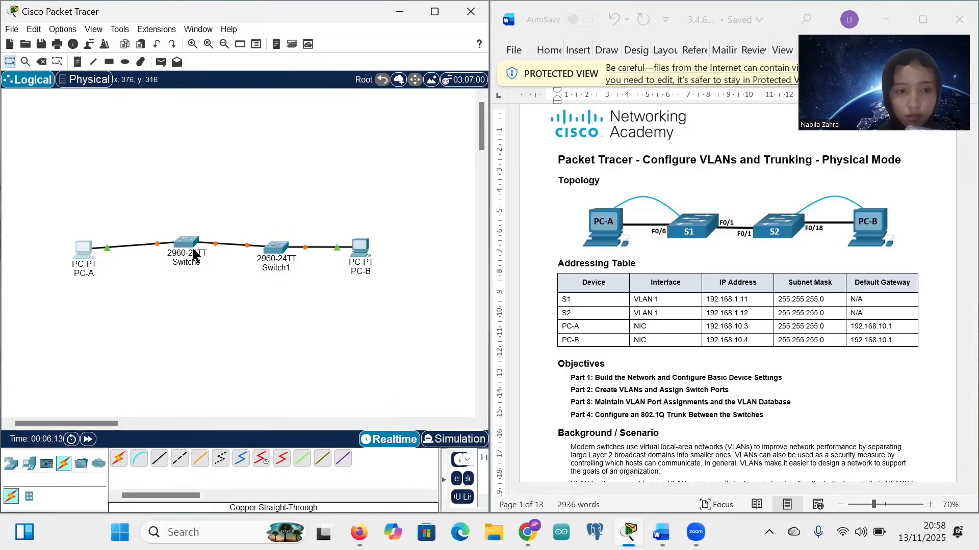
drag(183, 237, 187, 249)
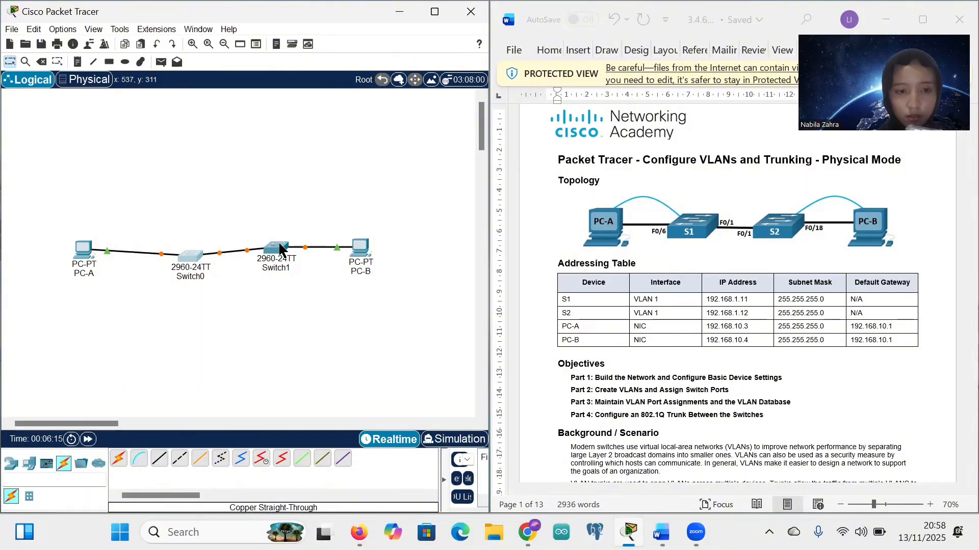
drag(279, 248, 288, 256)
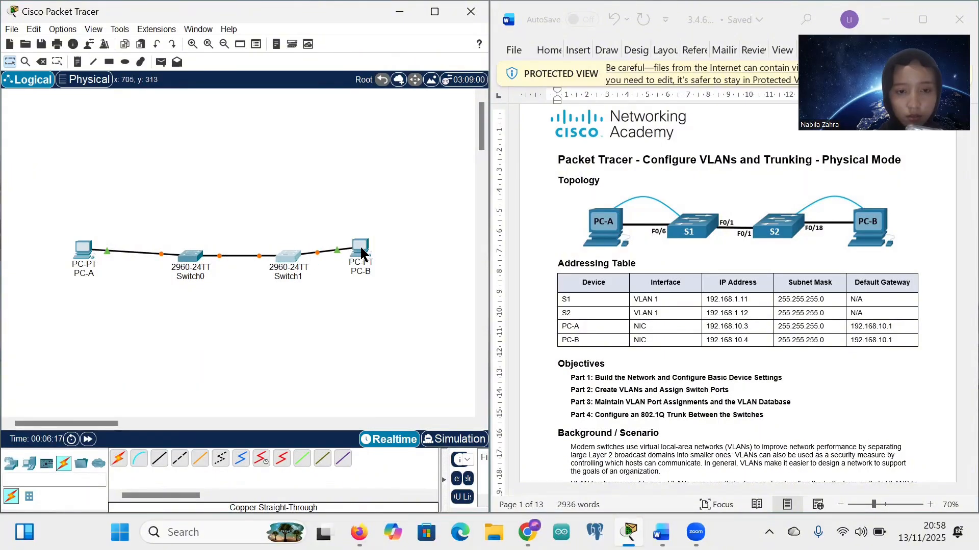
drag(362, 253, 394, 259)
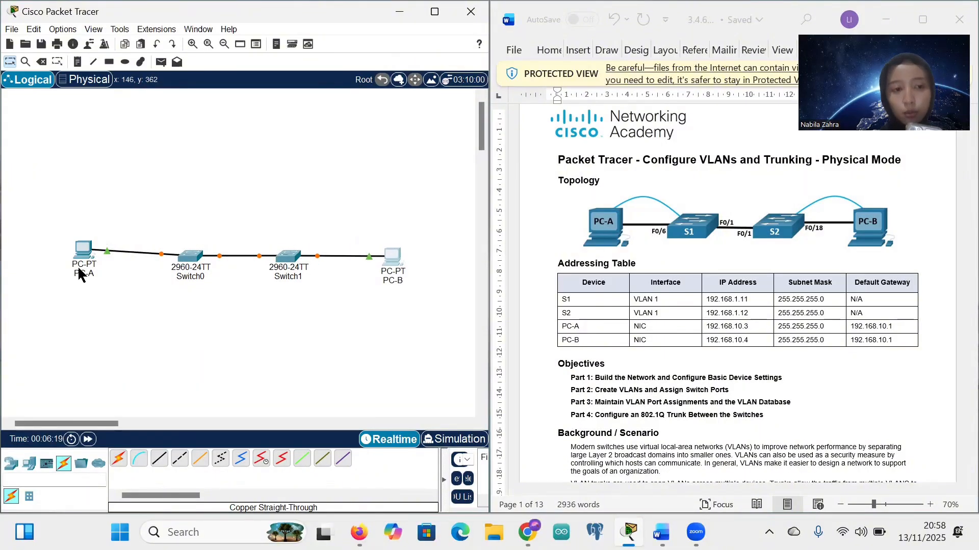
drag(81, 251, 78, 257)
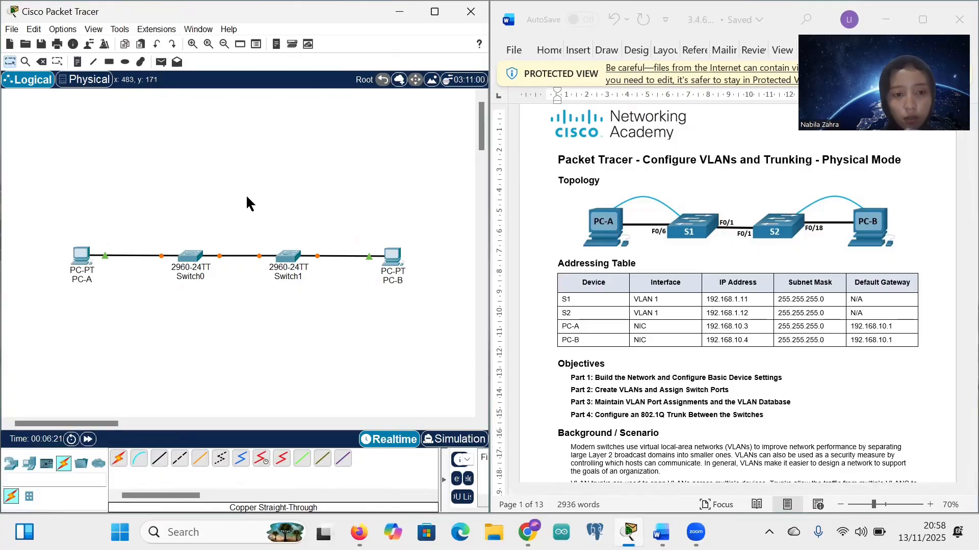
Step: Run a console cable from PC-A's RS 232 port to Switch0's Console port
click(139, 458)
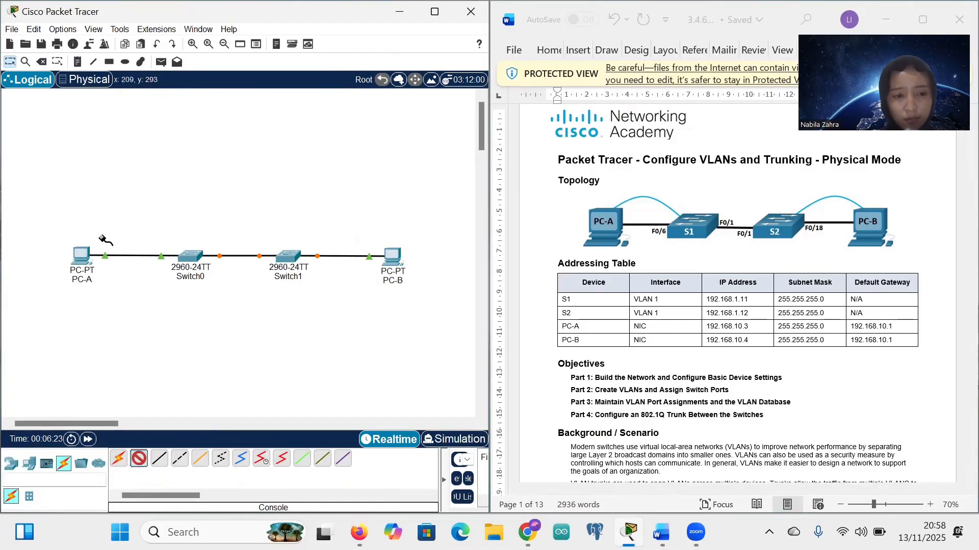
click(81, 258)
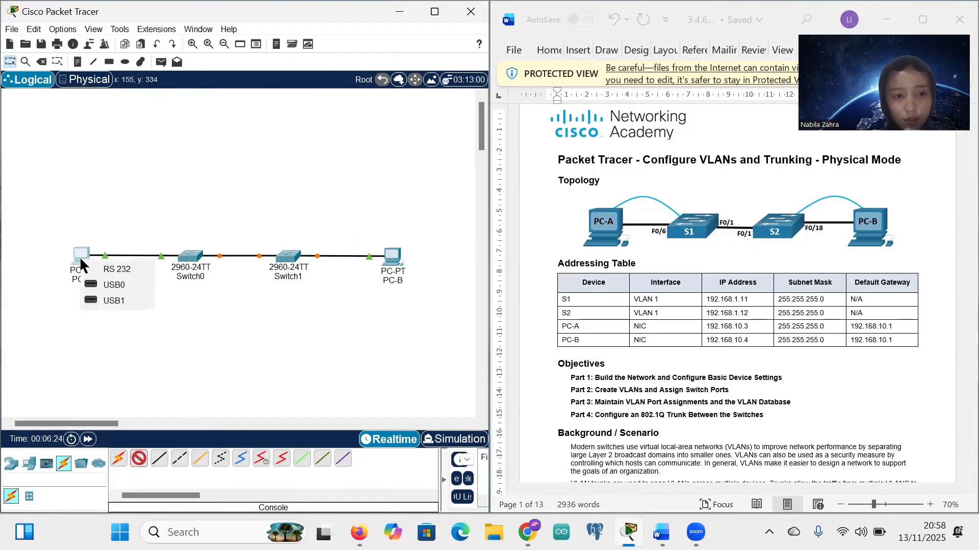
click(114, 268)
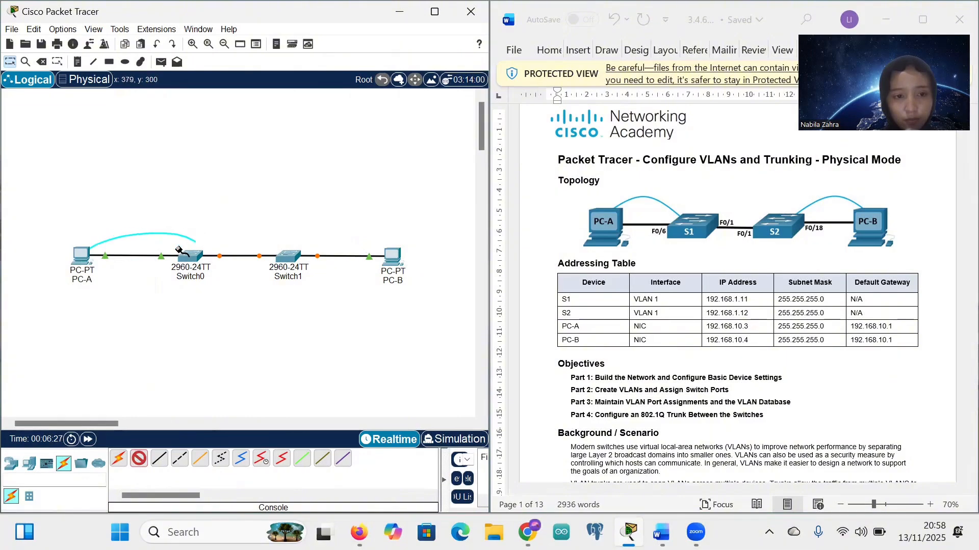
click(194, 257)
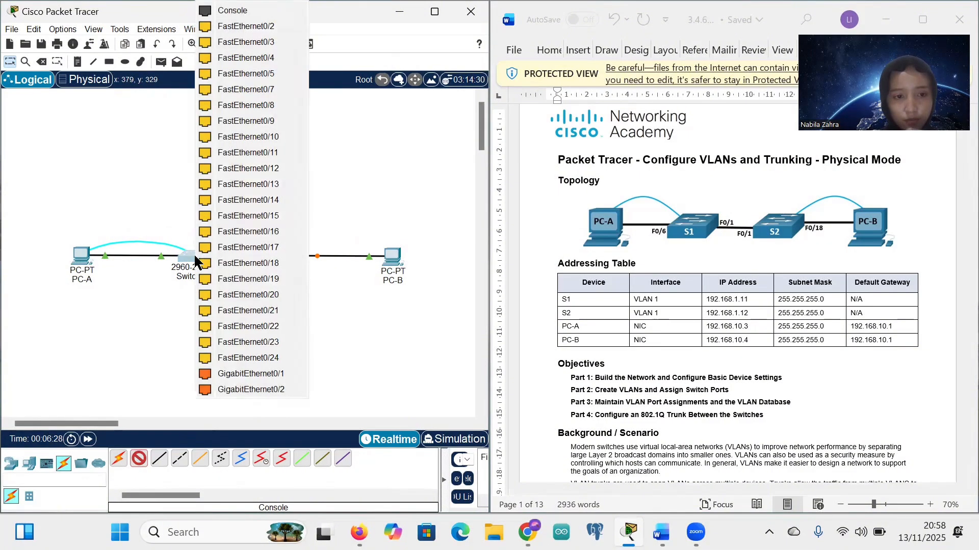
click(220, 11)
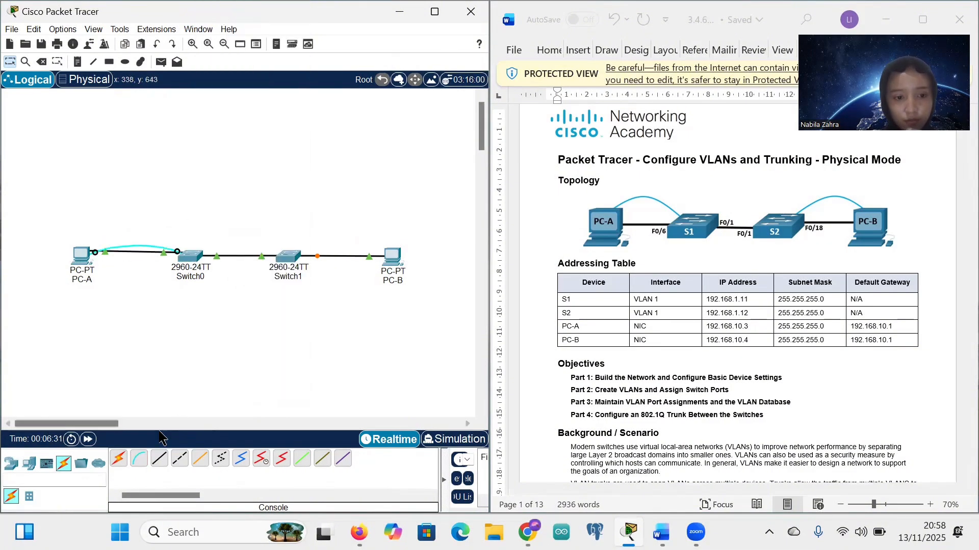
Step: Run a console cable from Switch1's Console port to PC-B's RS 232 port
click(289, 257)
click(328, 11)
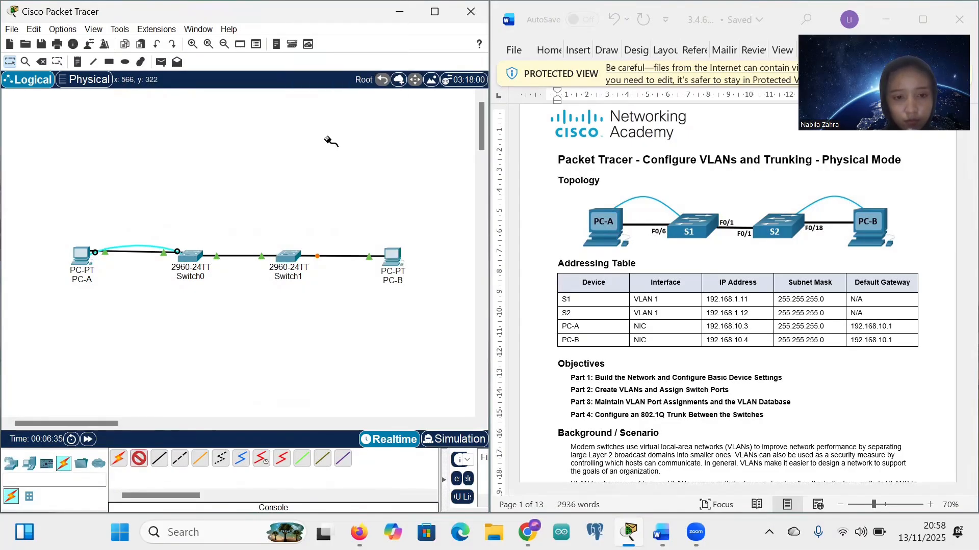
click(386, 255)
click(386, 255)
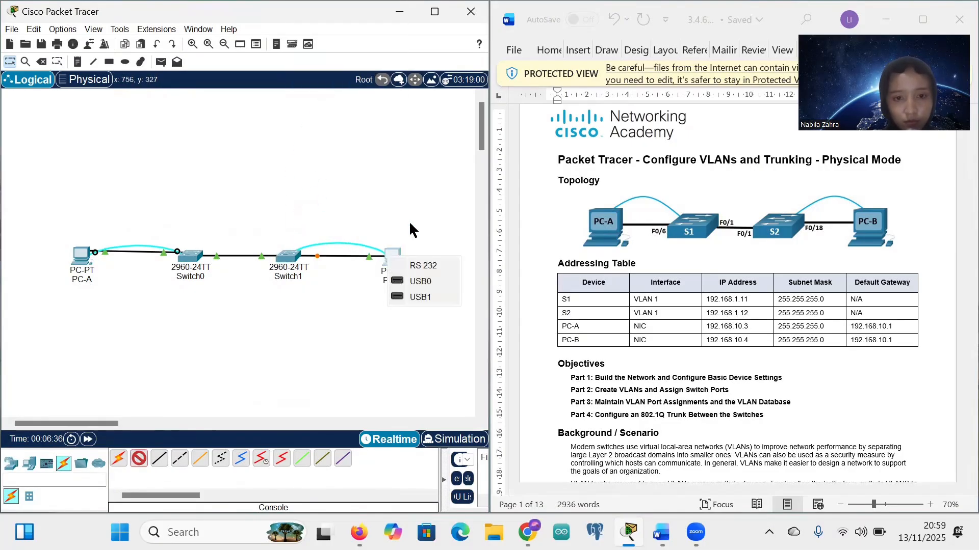
click(416, 265)
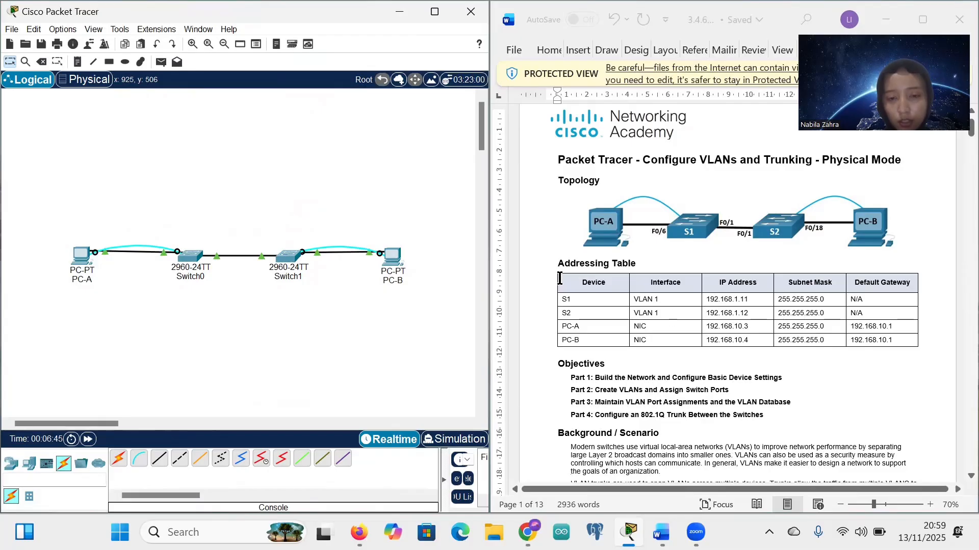
scroll(620, 339, up, 1)
Step: Enter PC-A's IP 192.168.10.3, mask 255.255.255.0, gateway 192.168.10.1 in Desktop IP Configuration
scroll(737, 355, down, 2)
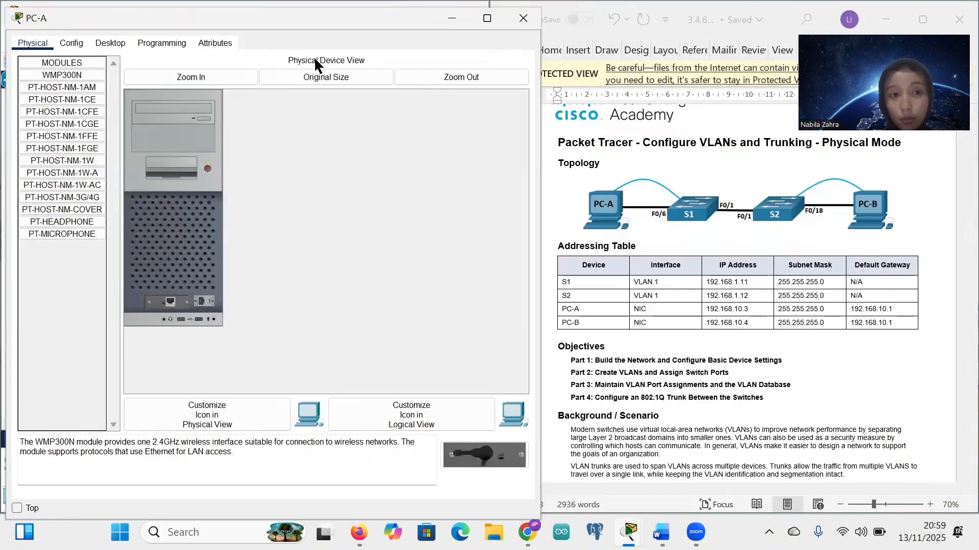
click(119, 44)
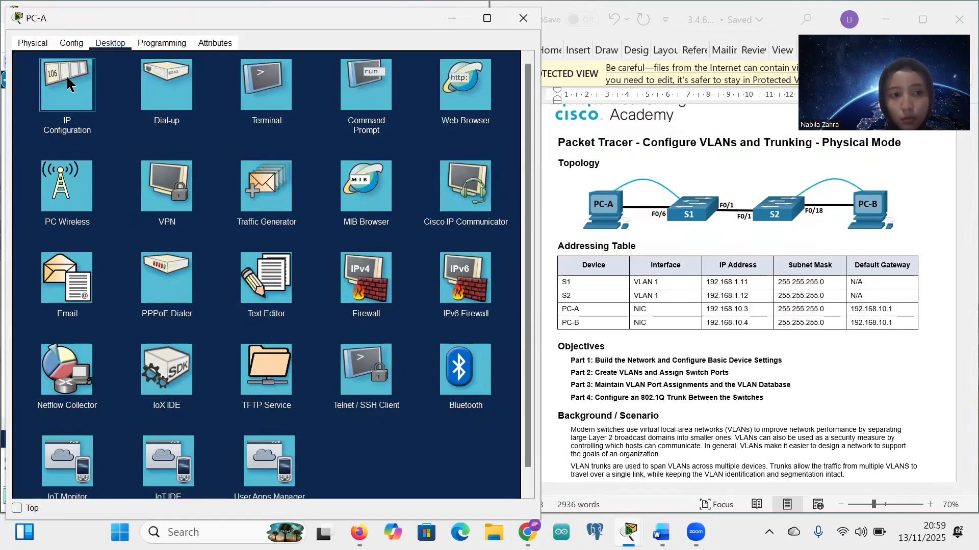
click(70, 85)
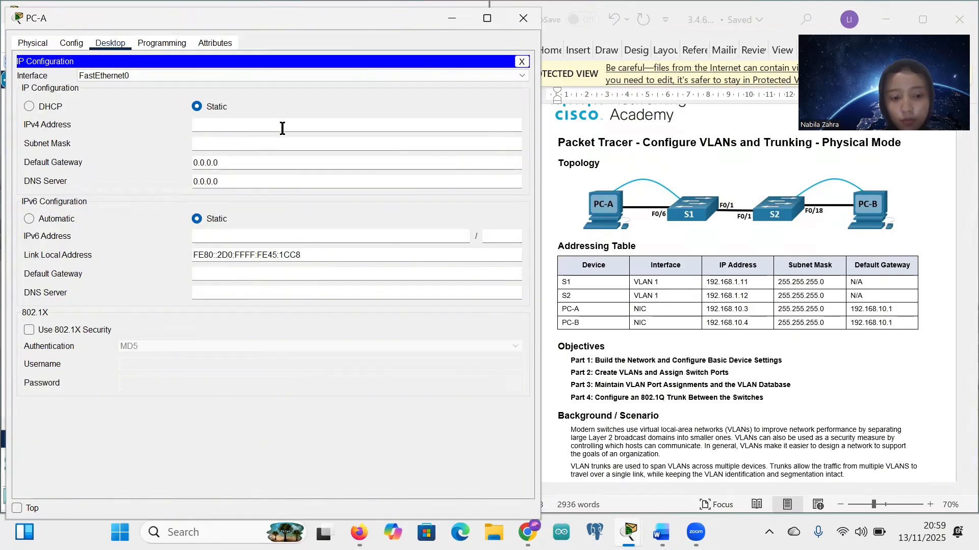
text(192)
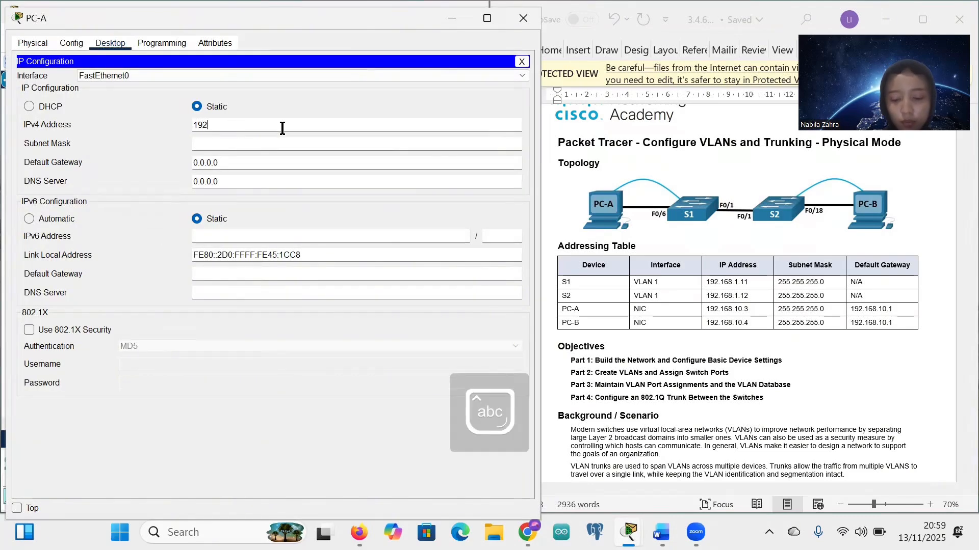
text(.168.10.3)
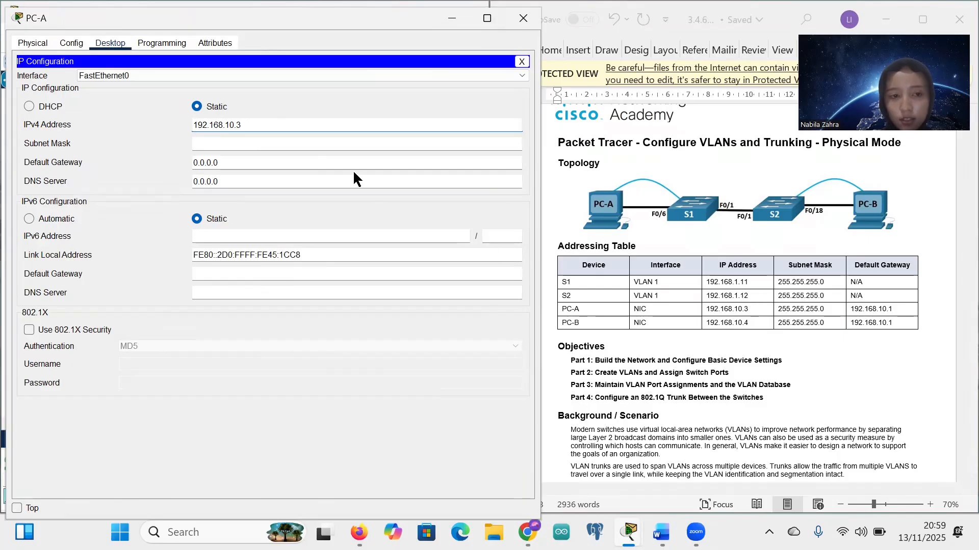
click(244, 147)
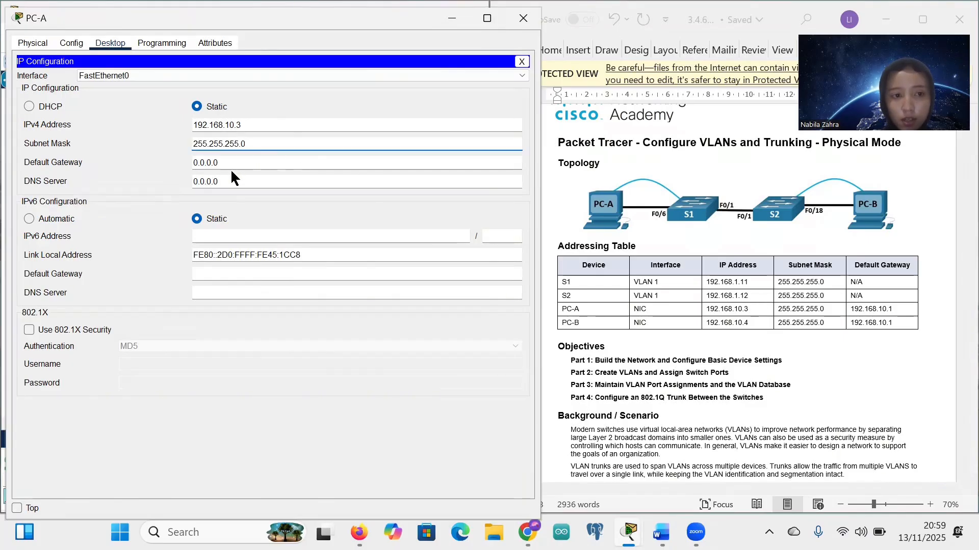
click(234, 163)
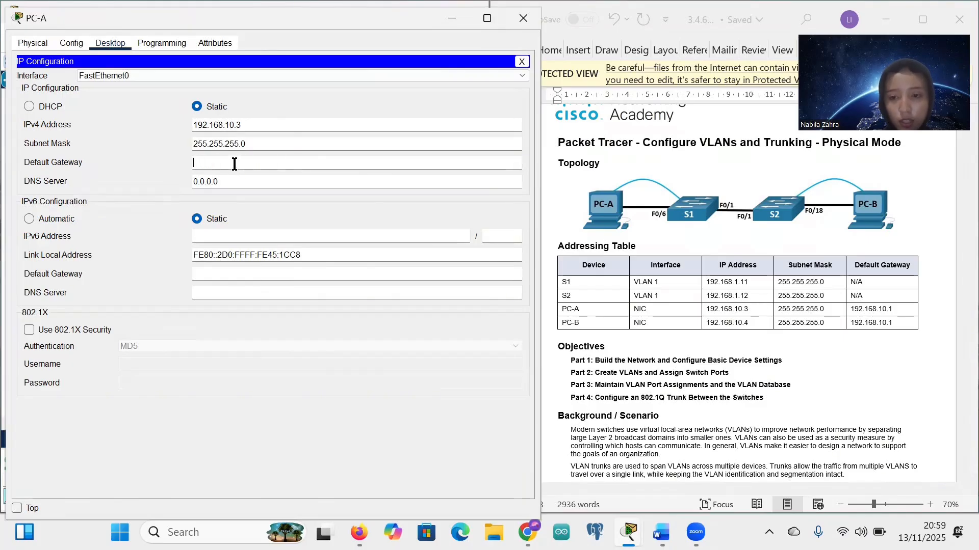
text(192.168.10.1)
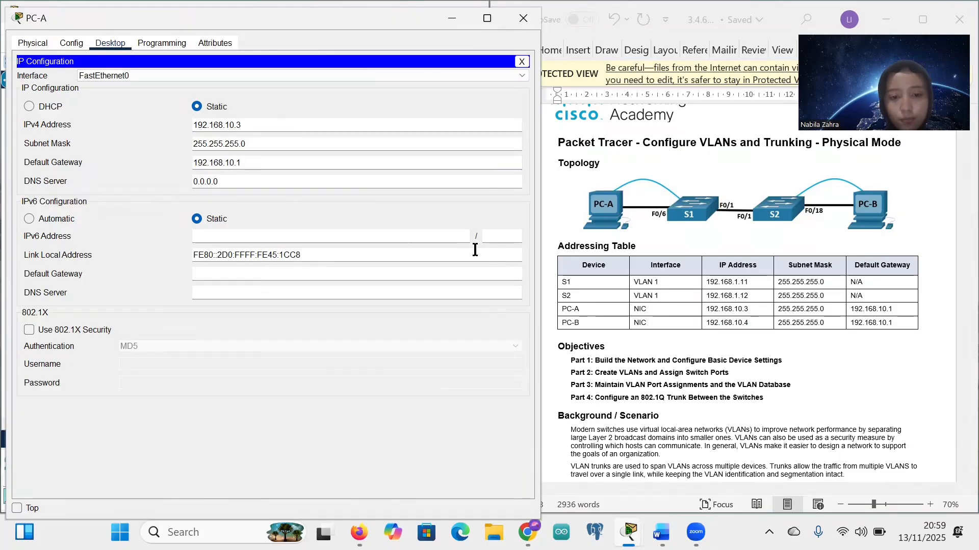
click(520, 62)
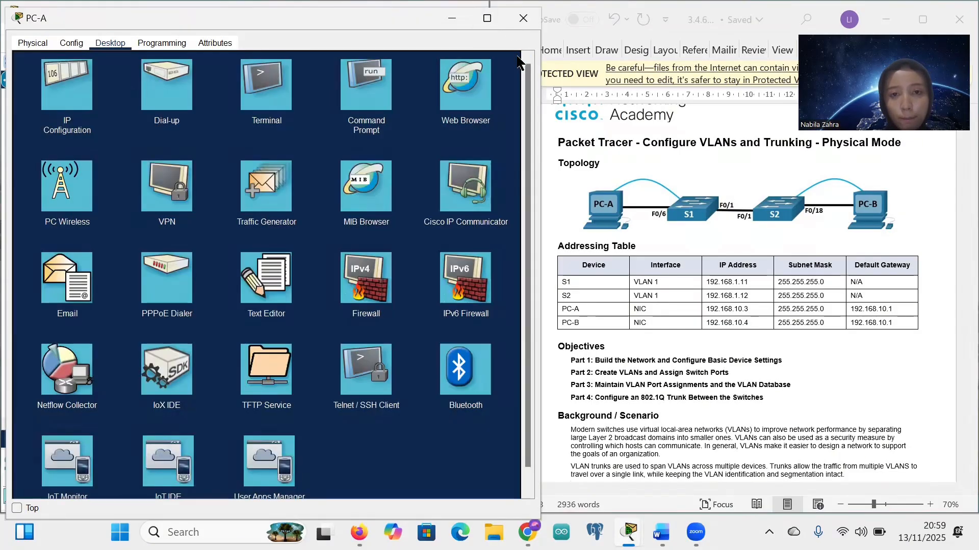
click(523, 18)
click(392, 257)
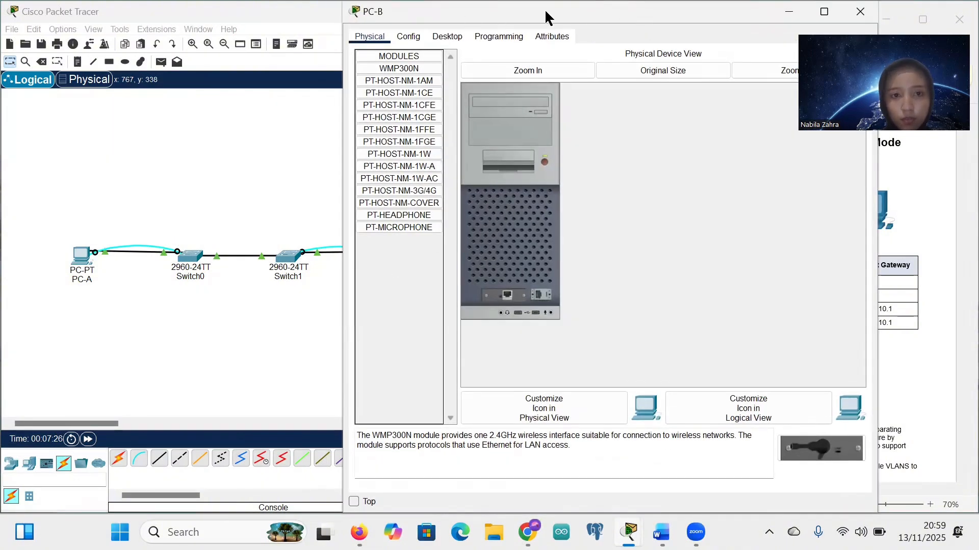
Step: Enter PC-B's IP 192.168.10.4, mask 255.255.255.0, gateway 192.168.10.1 in Desktop IP Configuration
drag(546, 10, 313, 113)
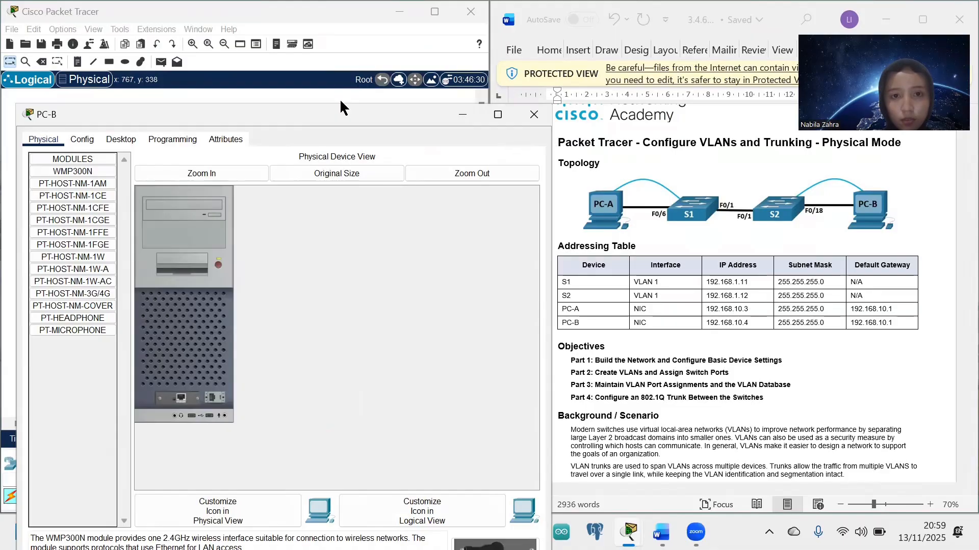
drag(121, 119, 109, 27)
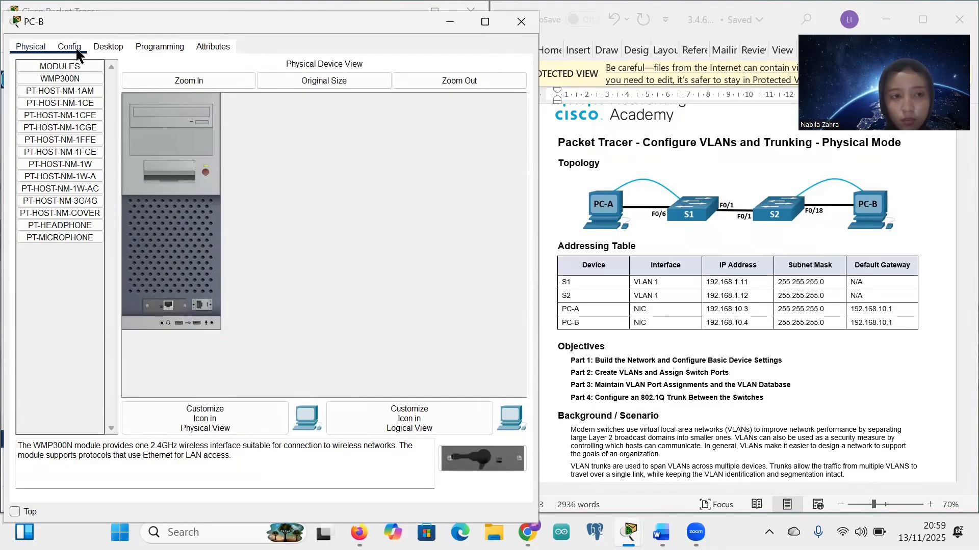
click(105, 47)
click(66, 83)
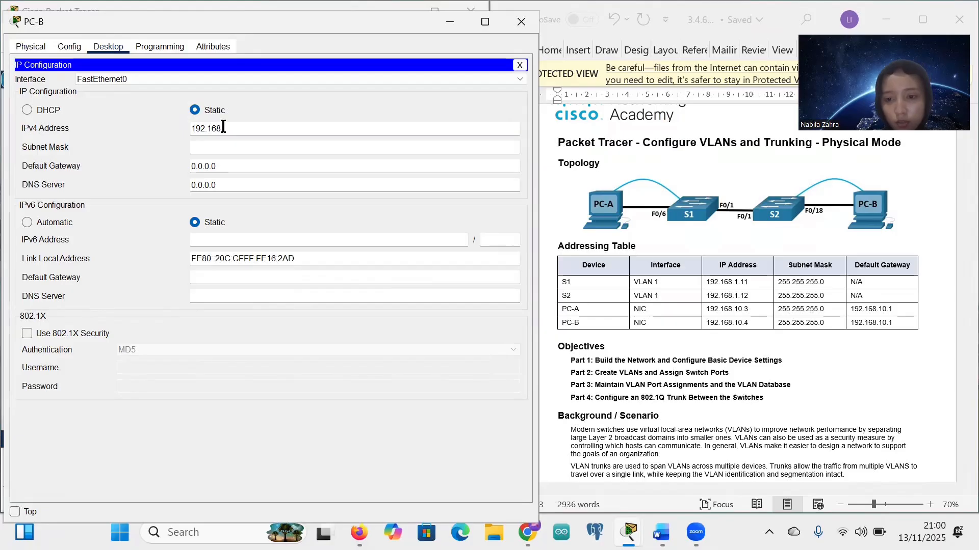
text(0.4)
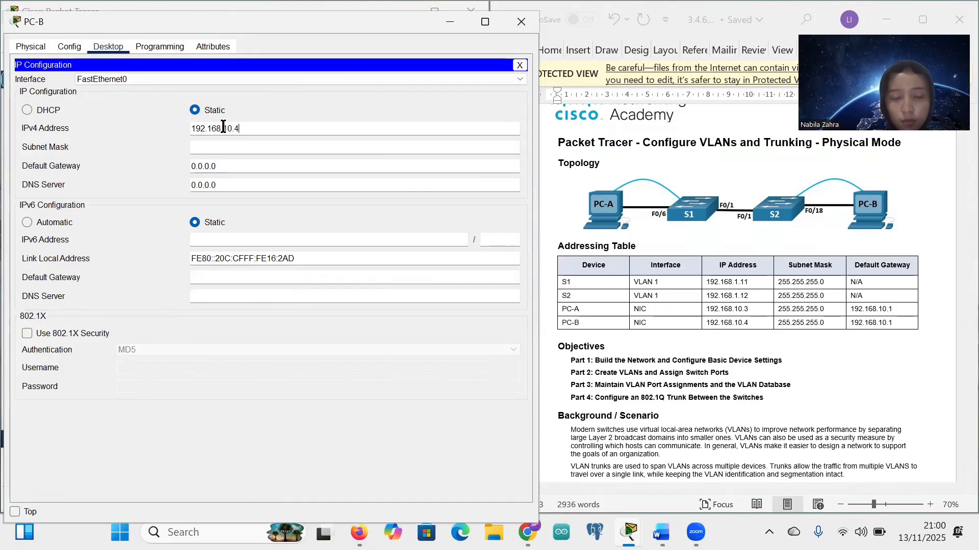
click(210, 152)
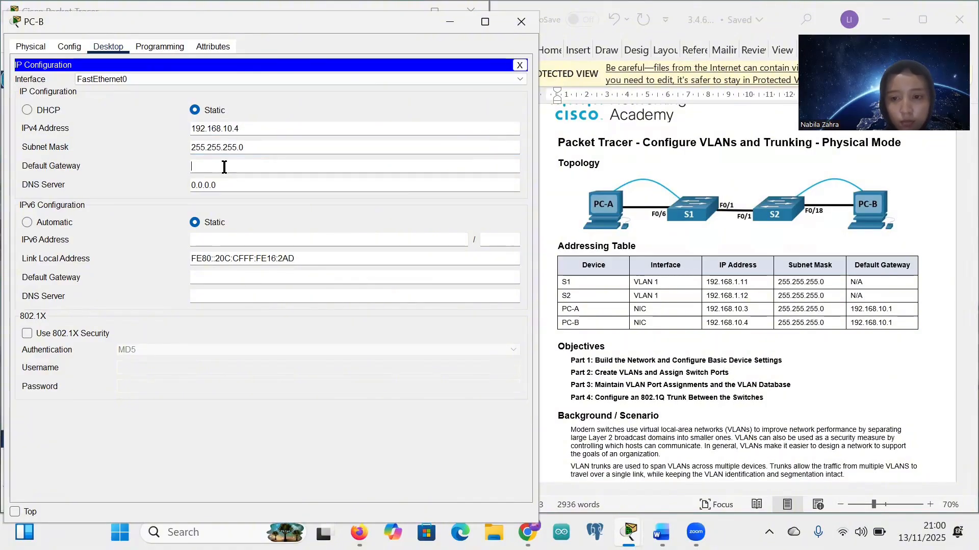
click(223, 167)
text(192.168.10.1)
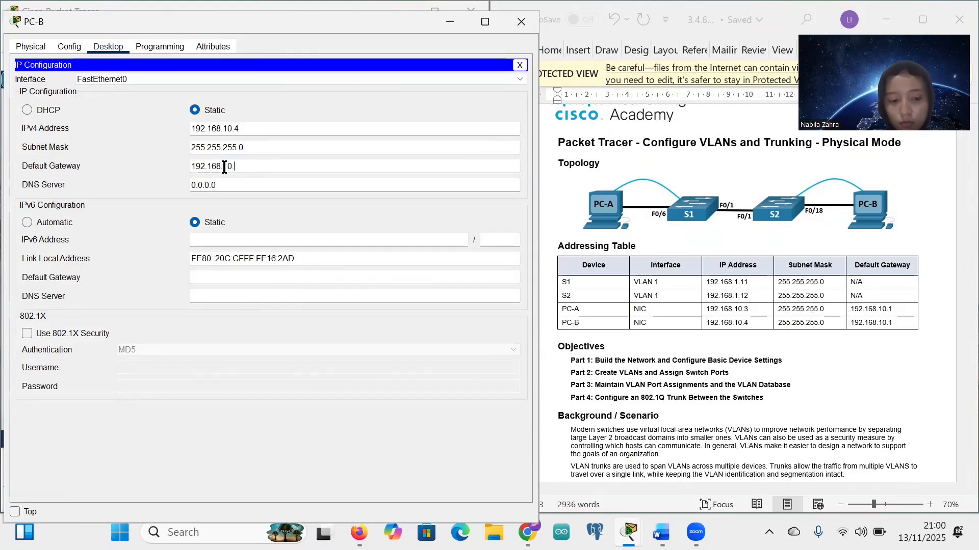
Step: Close PC-B, recheck PC-A's IP configuration, then review Step 2 of the lab handout
click(521, 21)
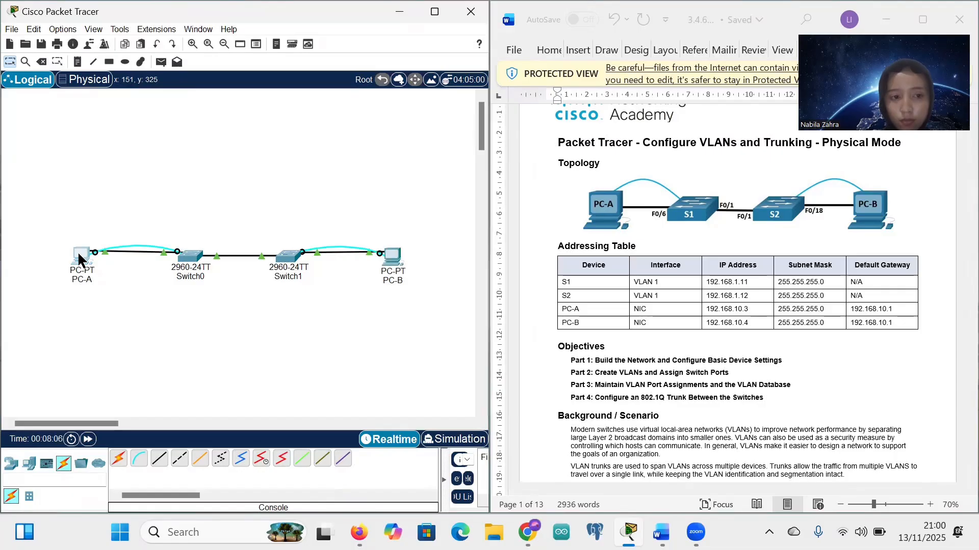
click(81, 256)
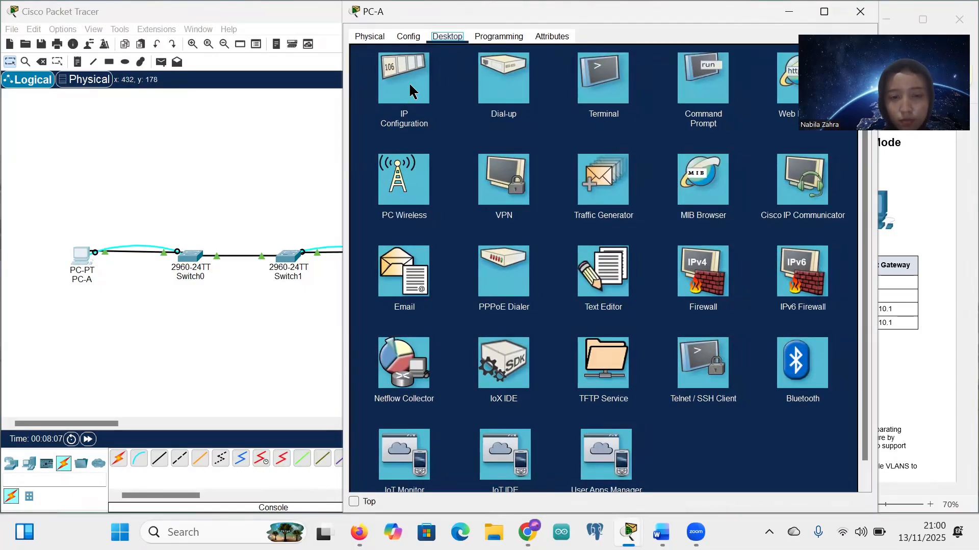
click(408, 81)
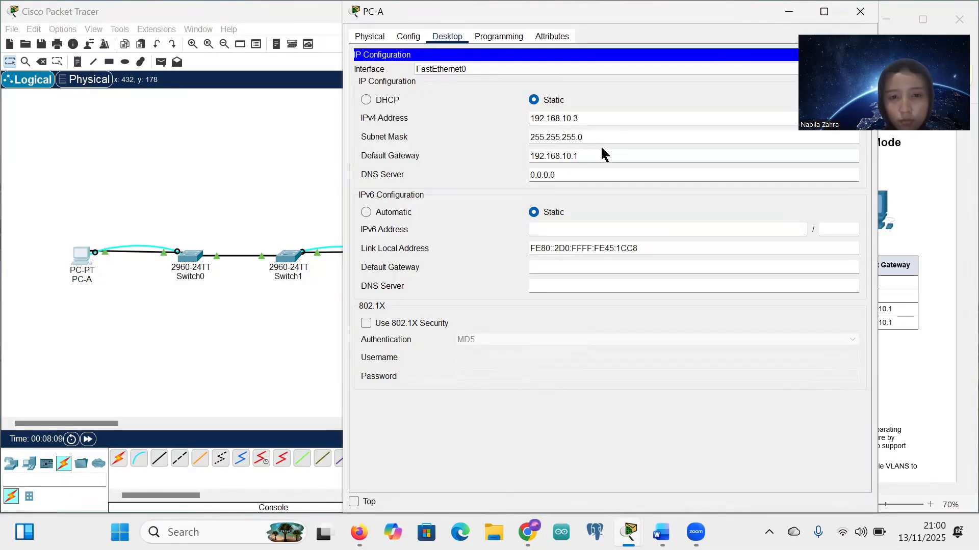
click(860, 13)
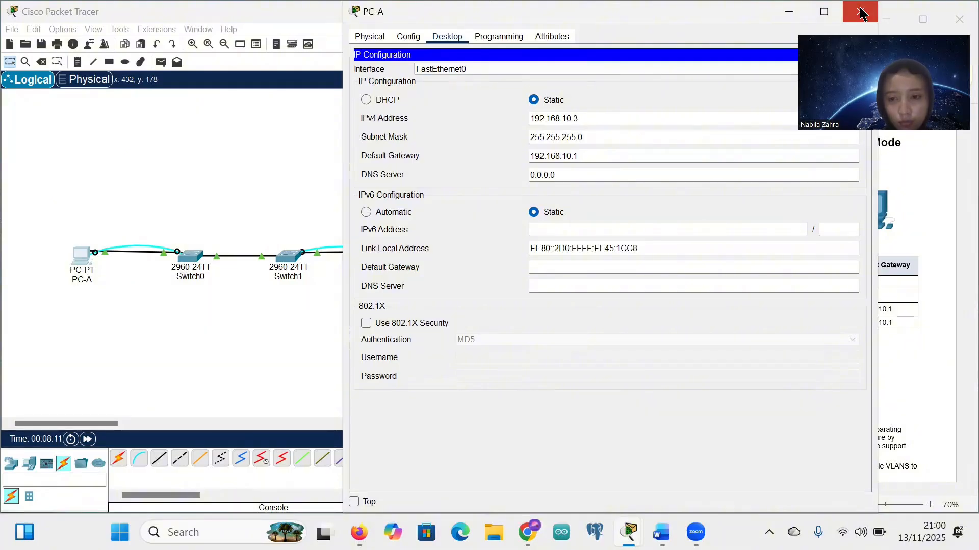
scroll(637, 334, down, 10)
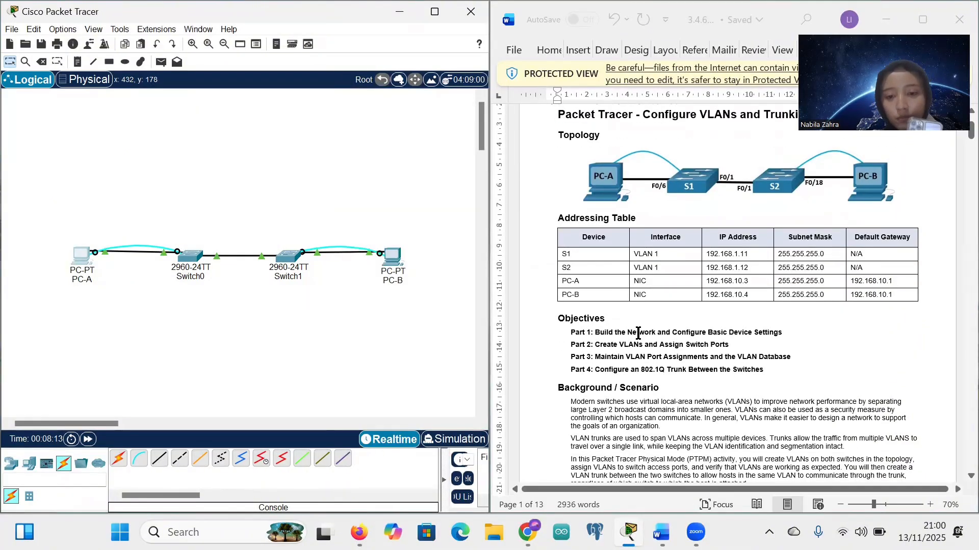
scroll(637, 333, down, 5)
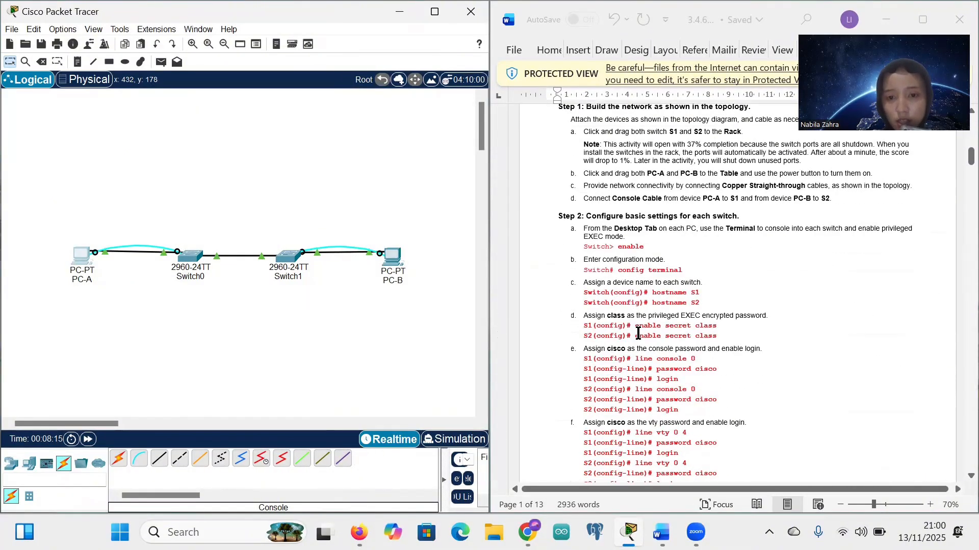
scroll(629, 260, up, 2)
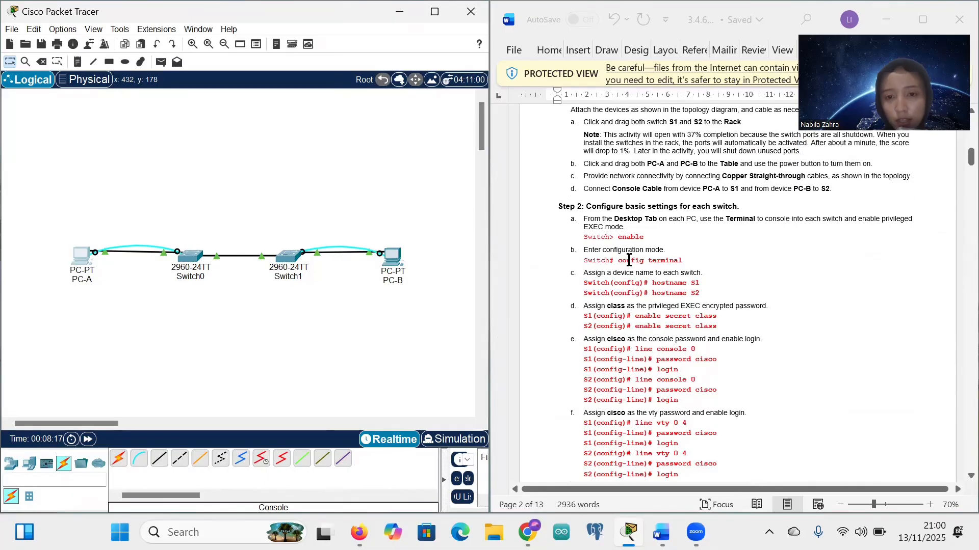
ctrl+scroll(629, 260, up, 2)
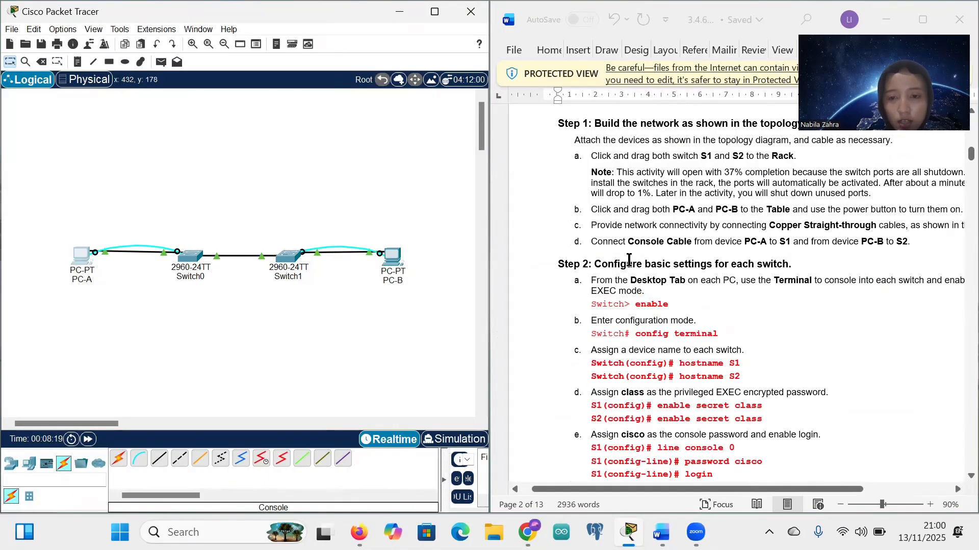
scroll(696, 288, down, 5)
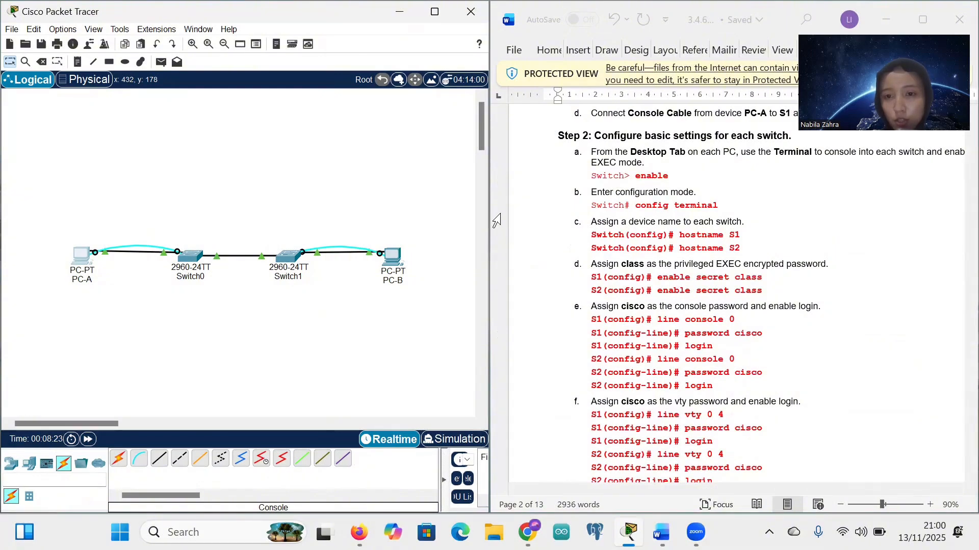
Step: Relabel Switch0 as S1 and Switch1 as S2, then bring up S1's window
click(191, 255)
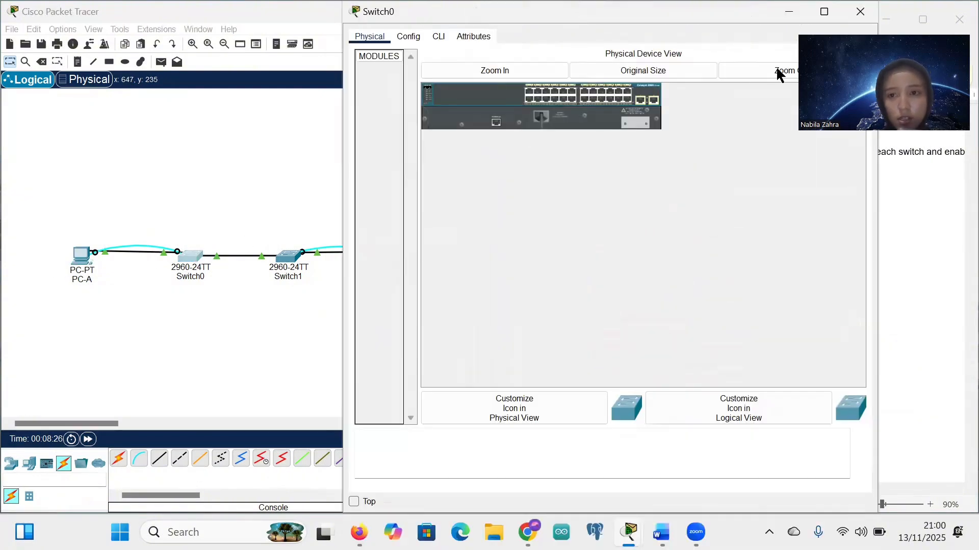
click(860, 13)
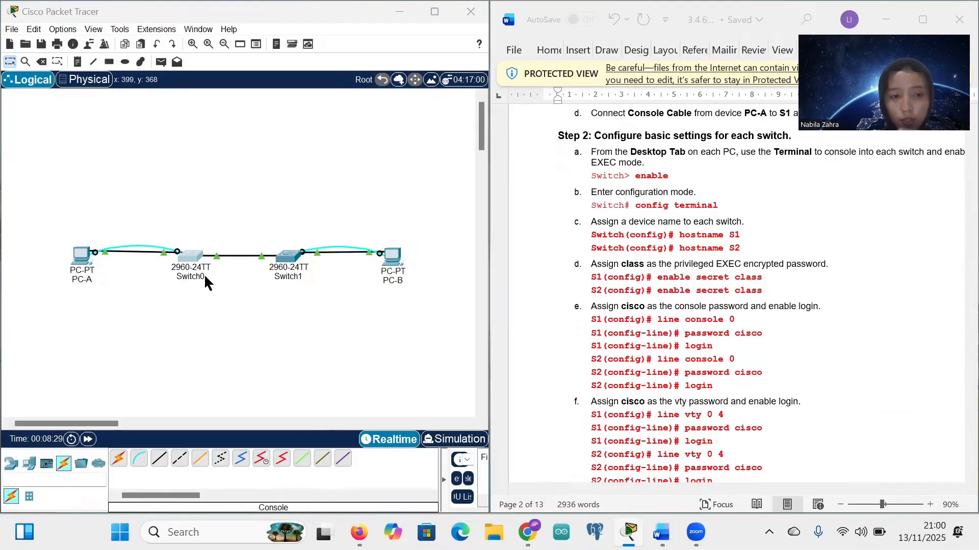
click(204, 273)
key(BackSpace)
key(BackSpace)
key(BackSpace)
key(BackSpace)
key(BackSpace)
key(BackSpace)
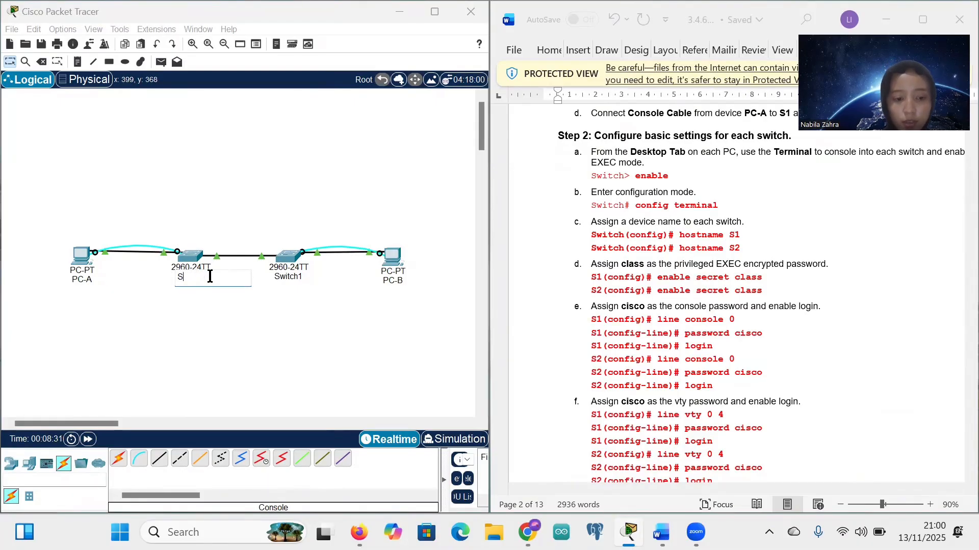
click(298, 277)
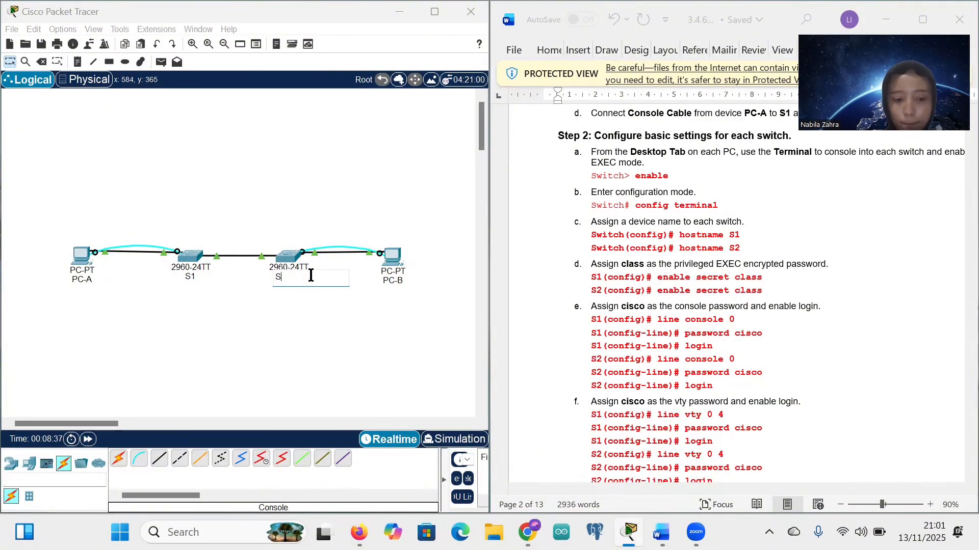
key(Return)
click(186, 254)
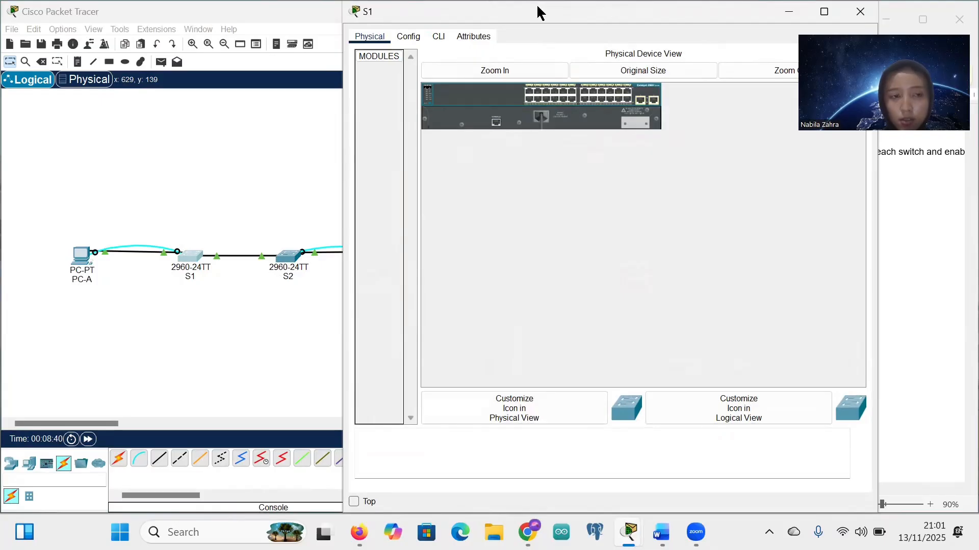
Step: In S1's CLI, enter enable and global configuration, and set hostname S1
drag(540, 12, 205, 17)
click(103, 41)
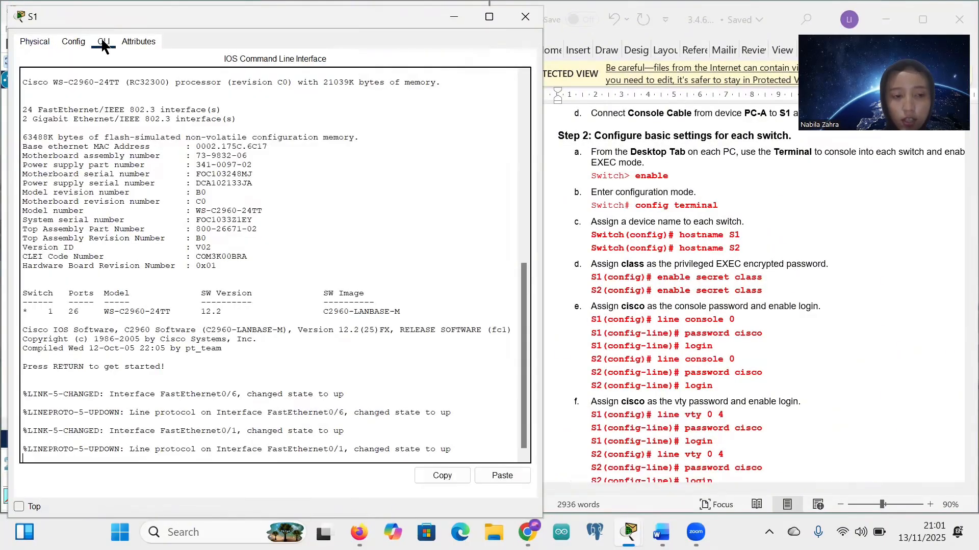
key(Return)
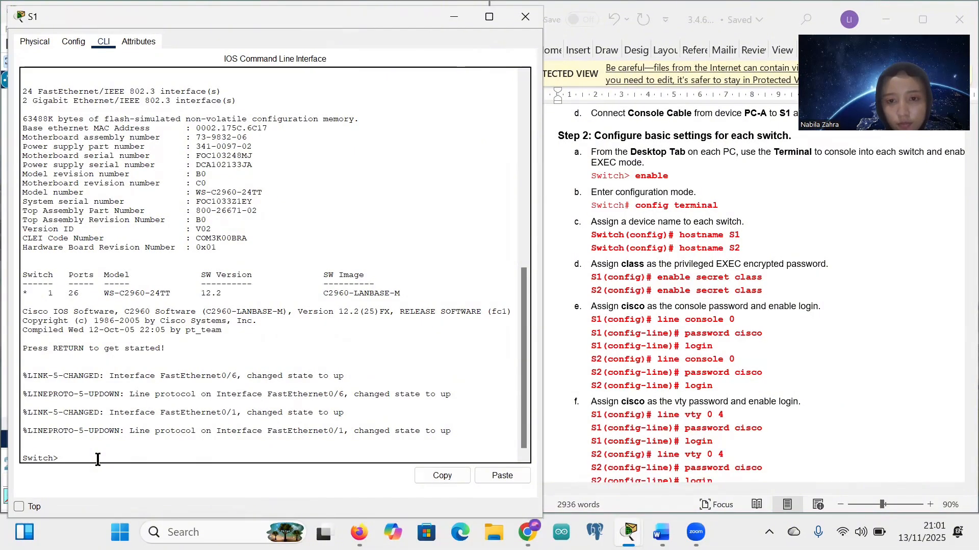
text(enable)
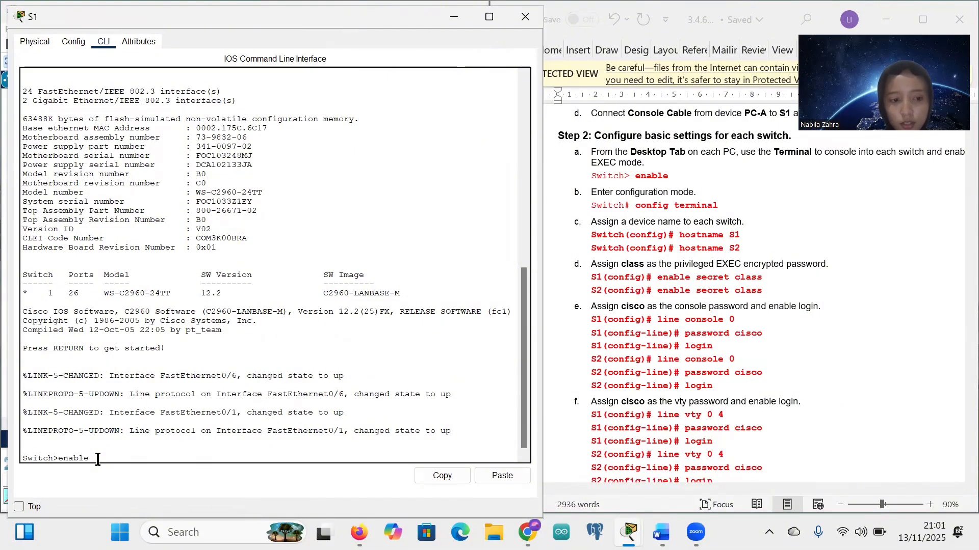
key(Return)
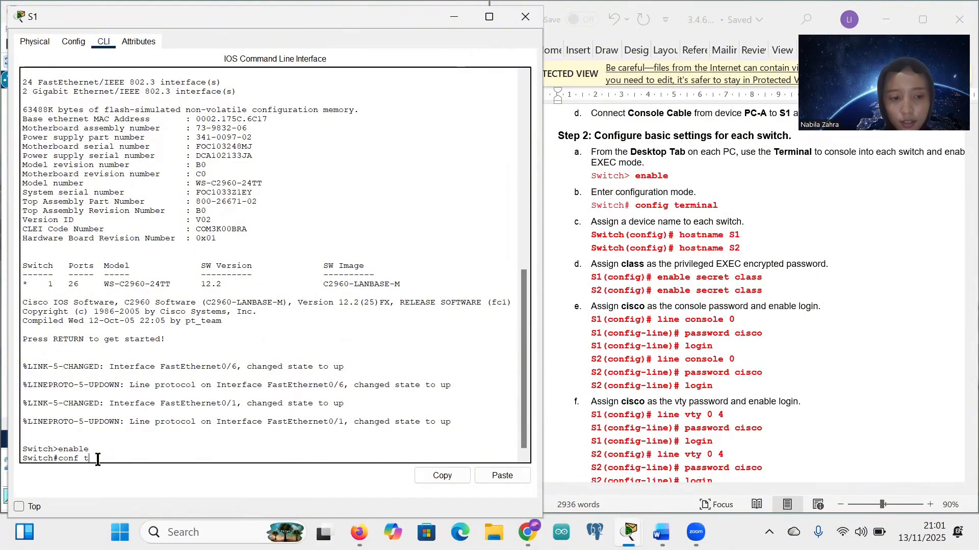
key(Return)
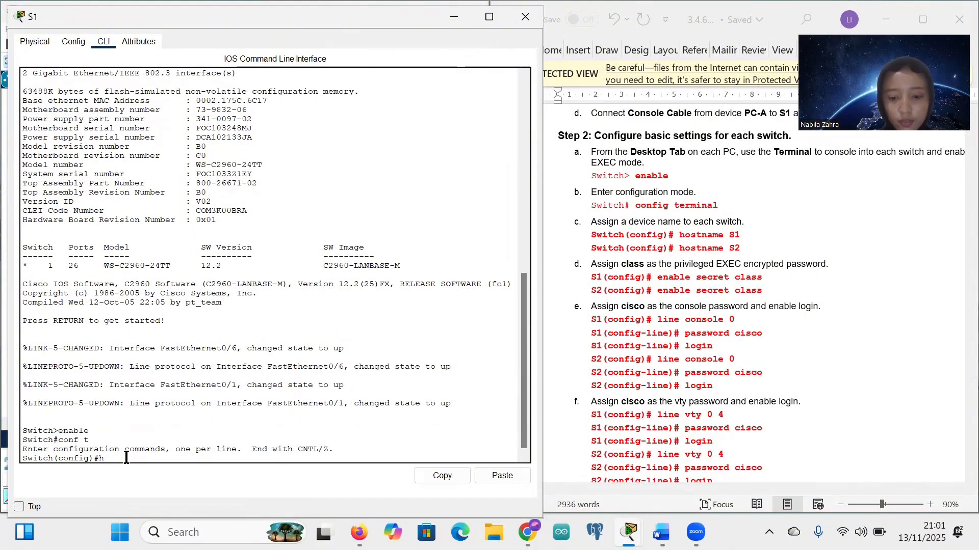
text(hostname)
key(Caps_Lock)
text(S1)
key(Caps_Lock)
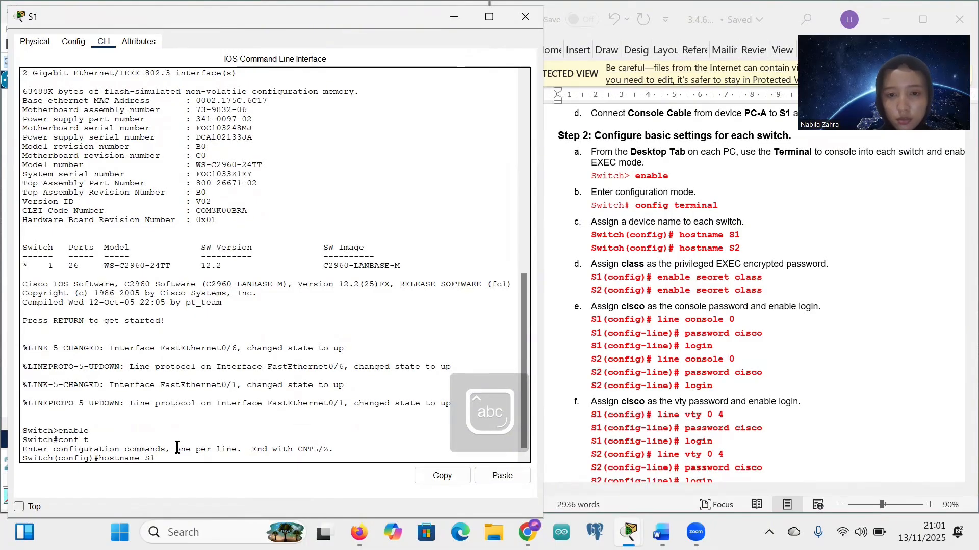
key(Return)
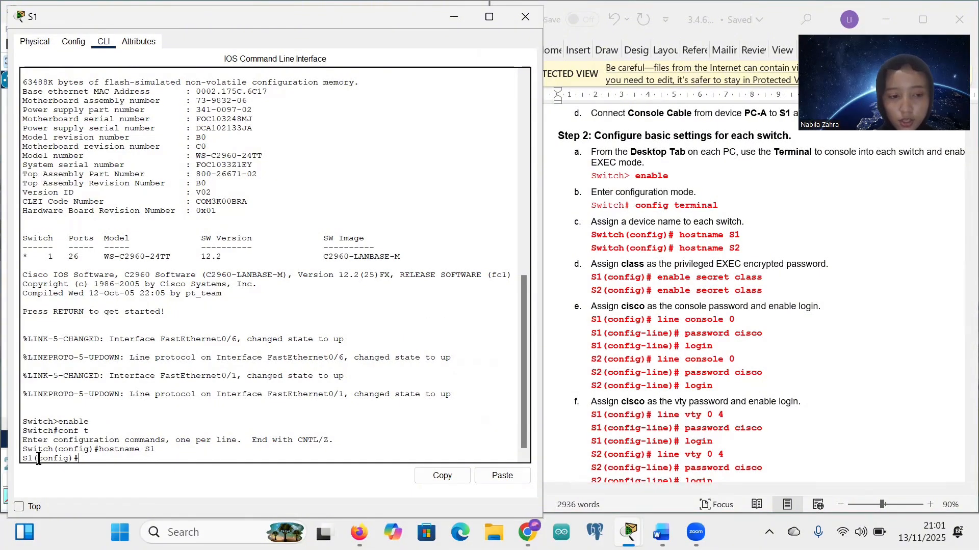
Step: Paste the enable secret command from the lab guide to set an encrypted privileged password
drag(657, 277, 763, 277)
key(ctrl+c)
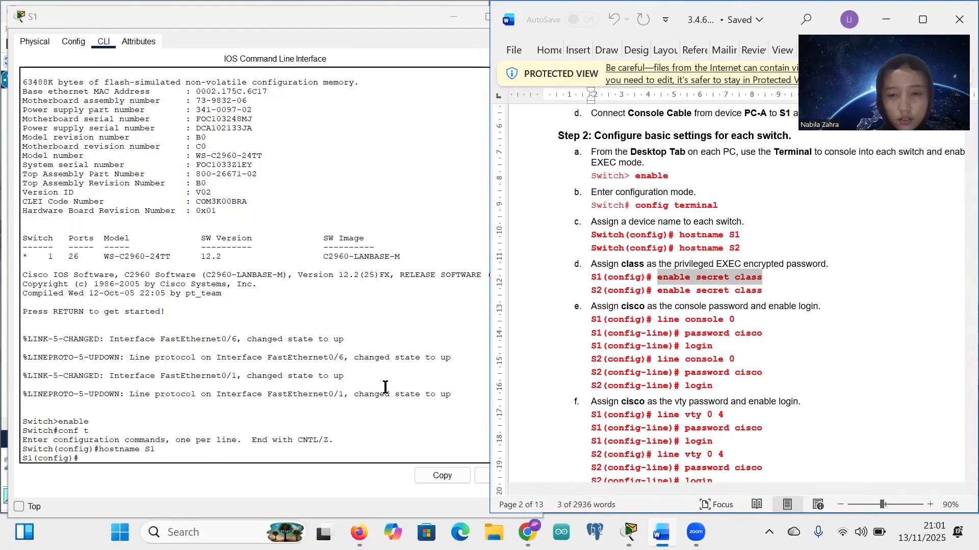
click(89, 458)
right_click(89, 457)
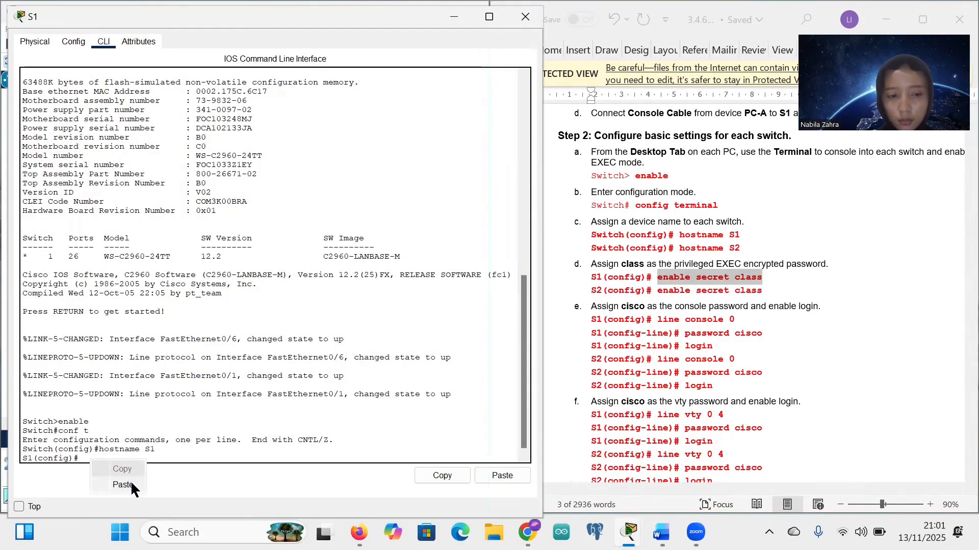
click(130, 484)
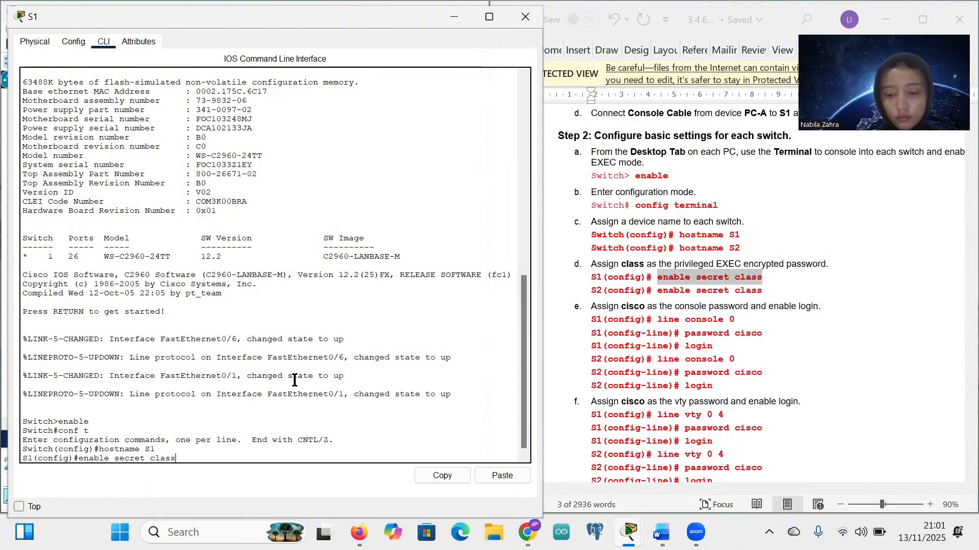
key(Return)
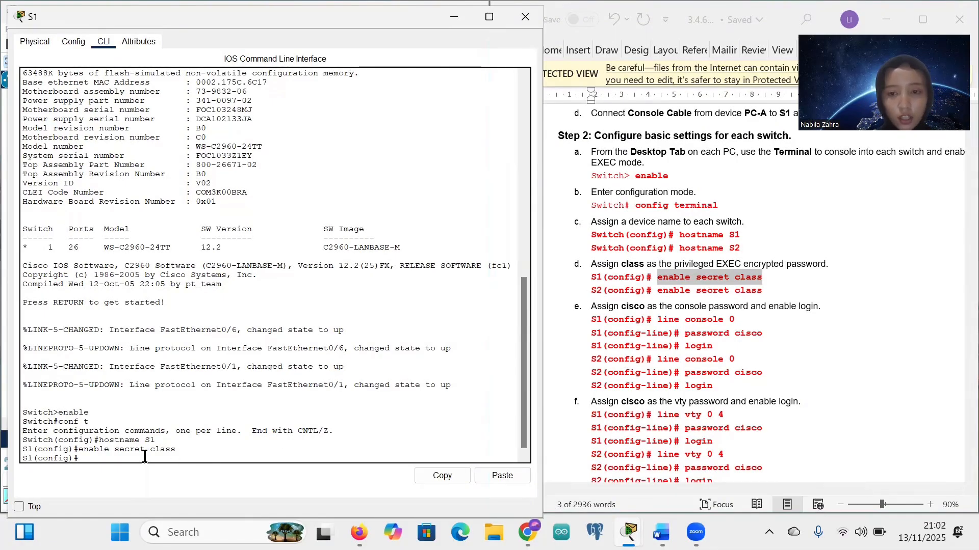
scroll(634, 397, down, 1)
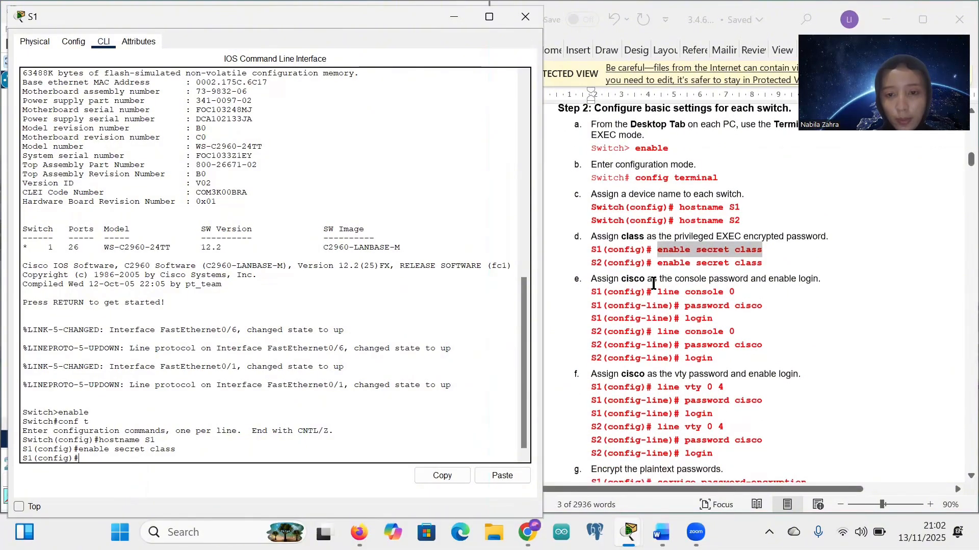
Step: Paste 'line console 0' from the guide to enter console line configuration
drag(656, 291, 737, 291)
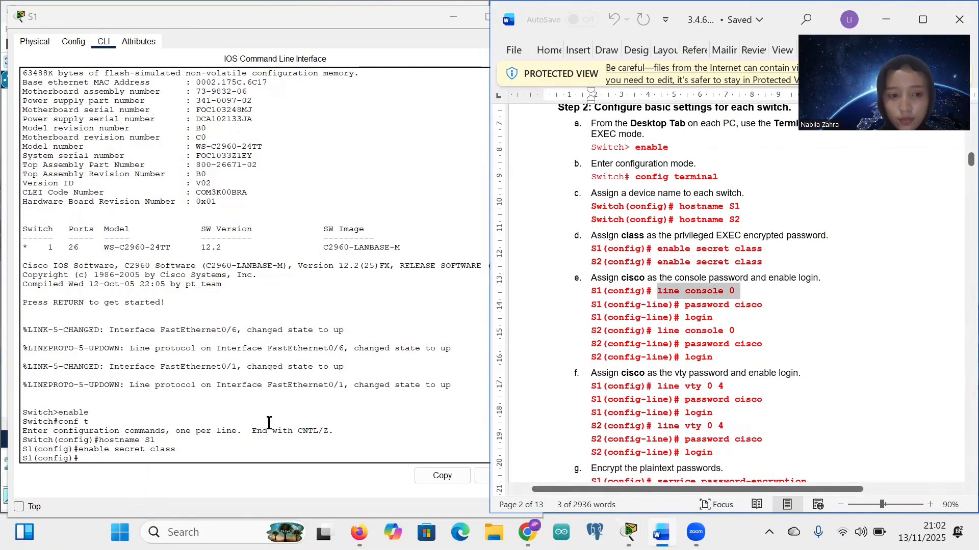
click(80, 459)
right_click(81, 460)
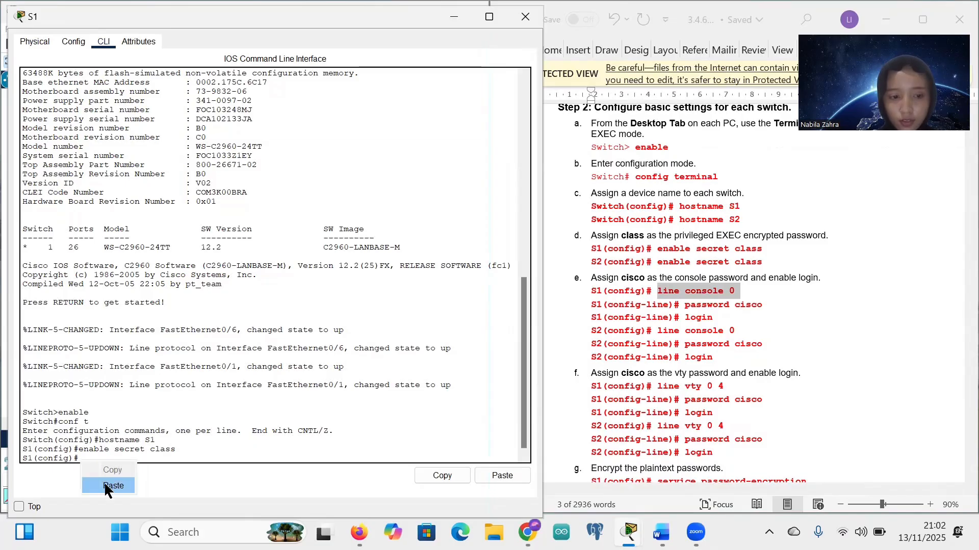
click(113, 486)
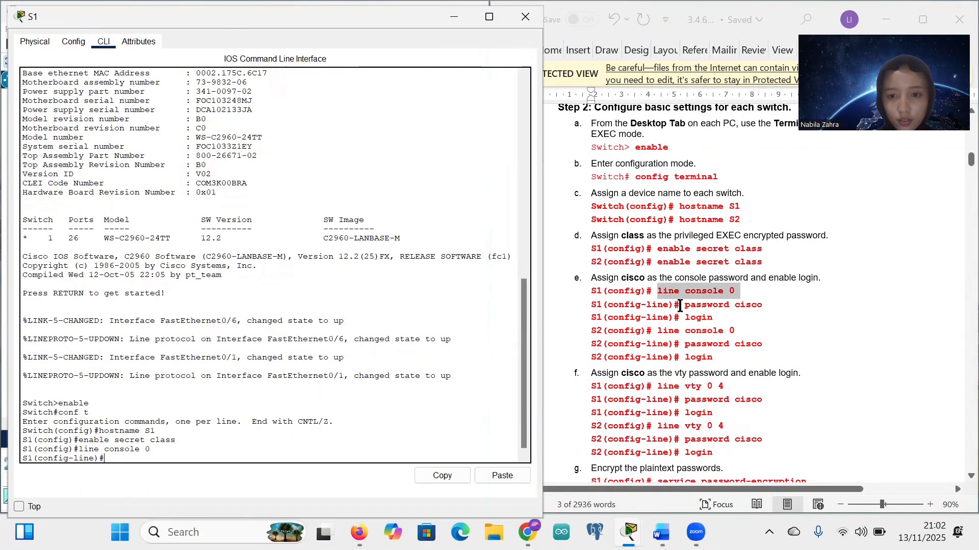
Step: Set the console line password from the guide and enable login
drag(684, 305, 763, 309)
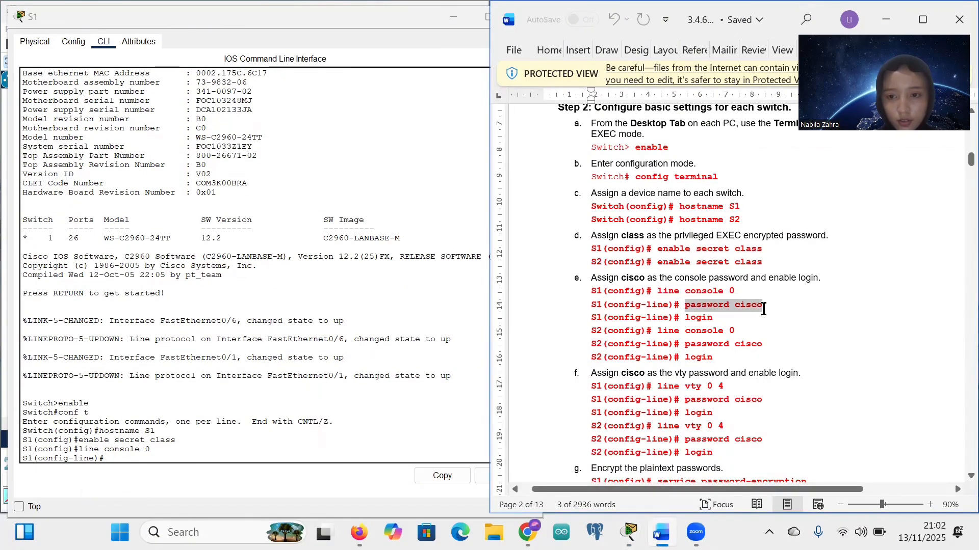
click(117, 458)
right_click(116, 458)
click(139, 481)
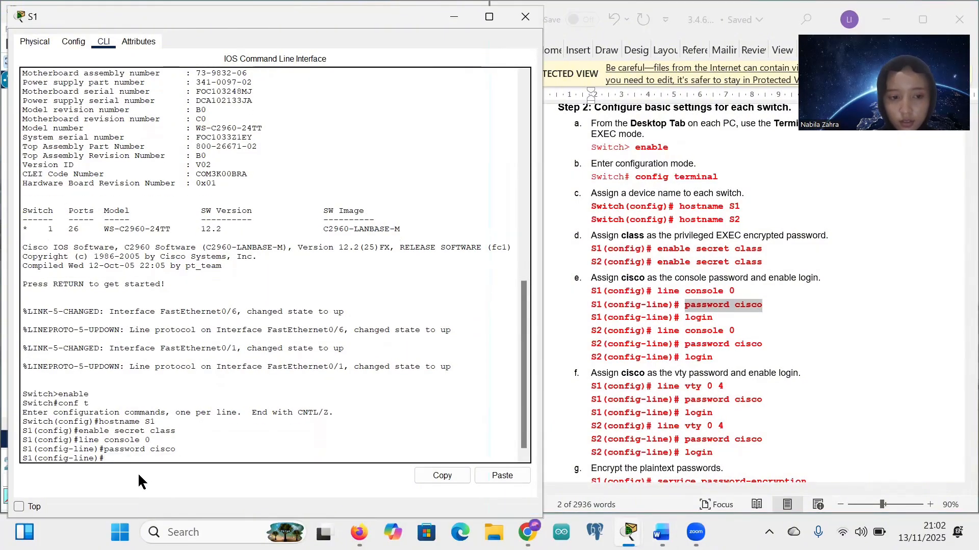
text(login)
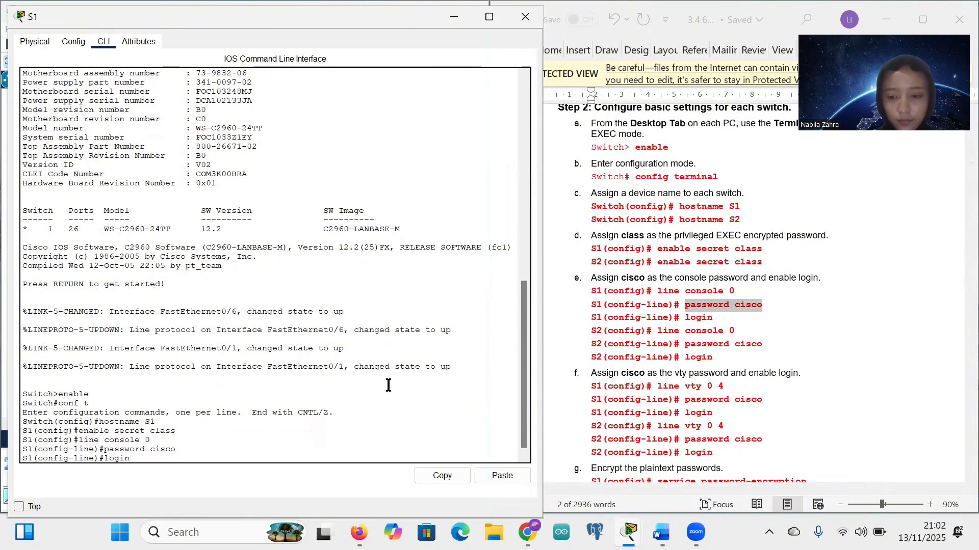
key(Return)
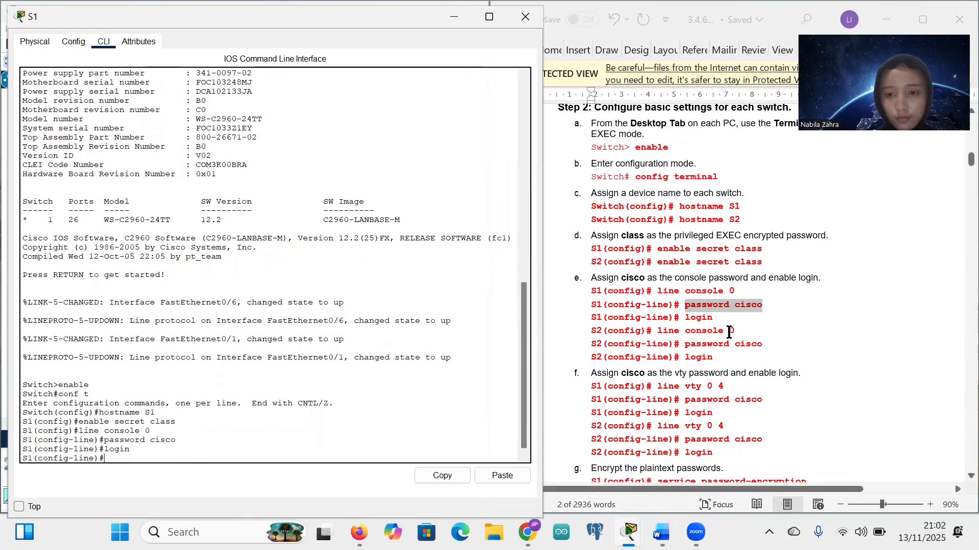
Step: Exit the console line back to global configuration mode on S1
scroll(729, 333, down, 3)
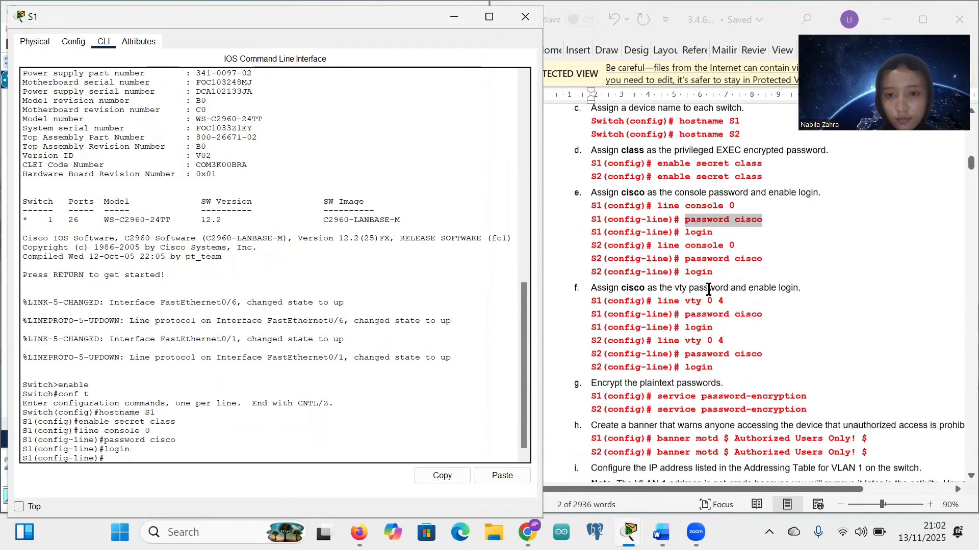
scroll(646, 213, down, 3)
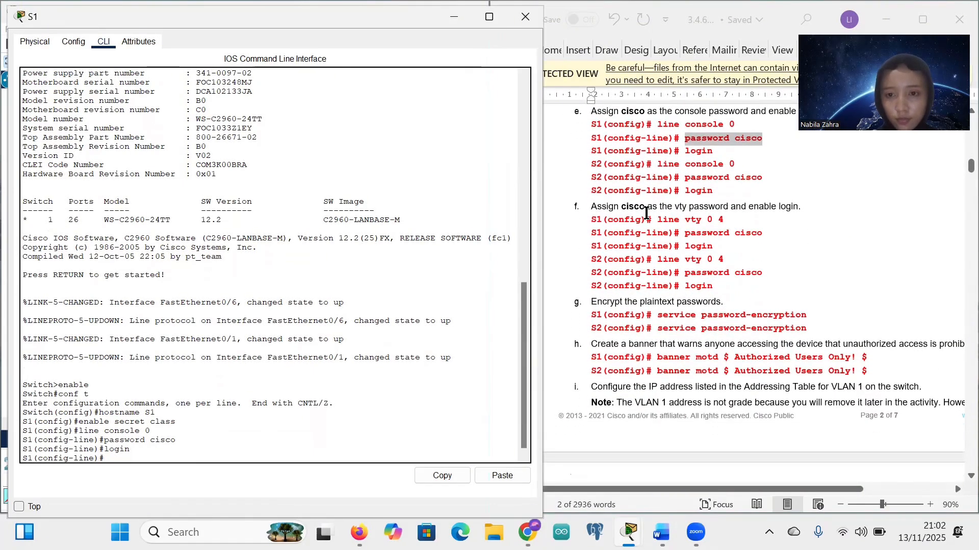
drag(657, 214, 723, 217)
key(ctrl+c)
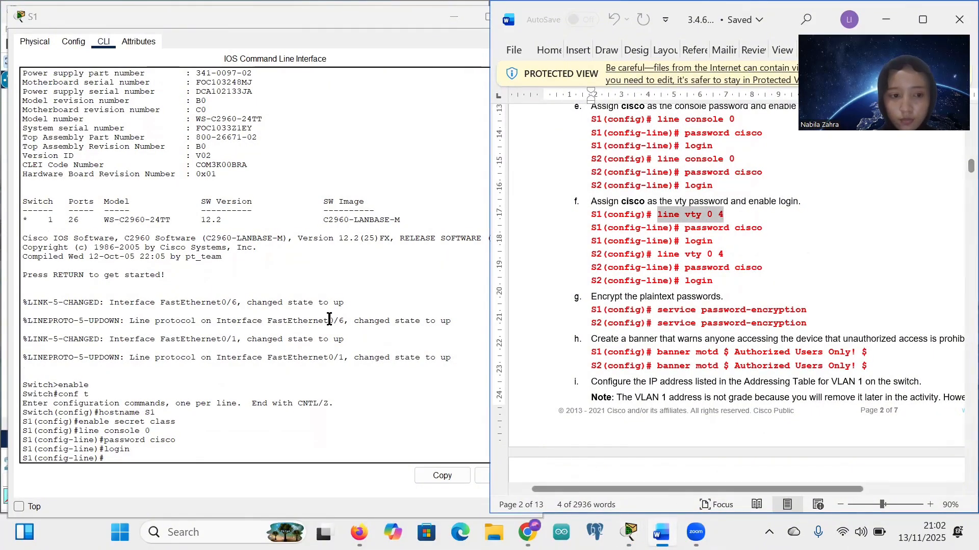
click(117, 460)
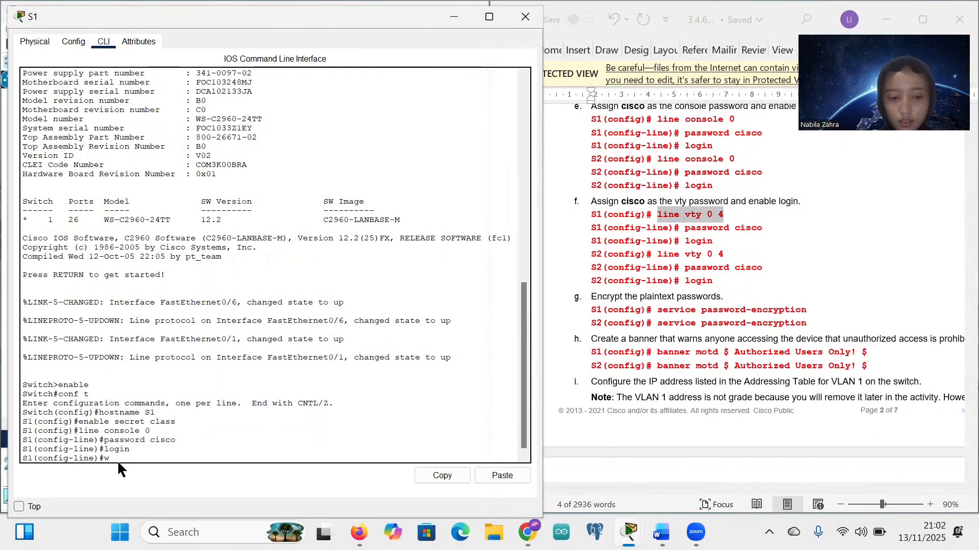
text(exit)
key(Return)
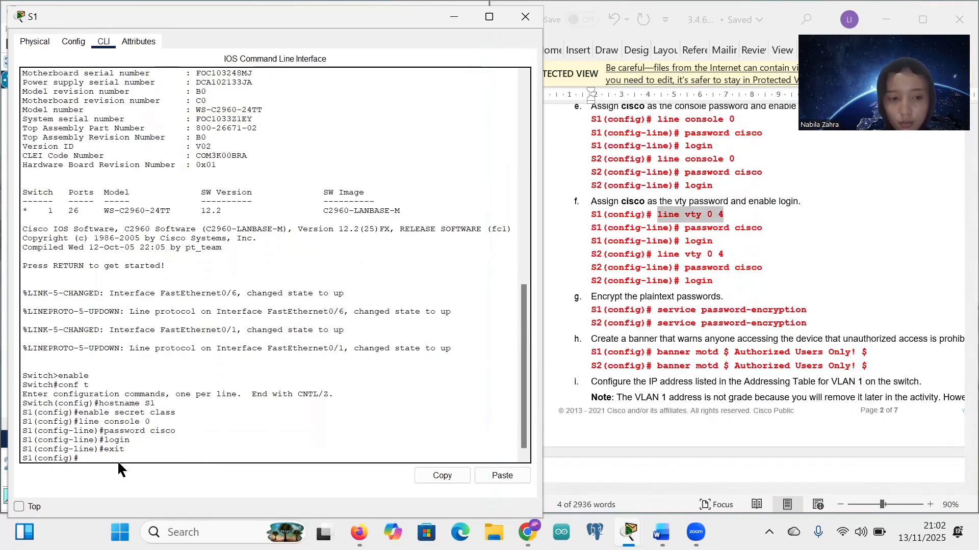
drag(575, 226, 627, 218)
click(627, 218)
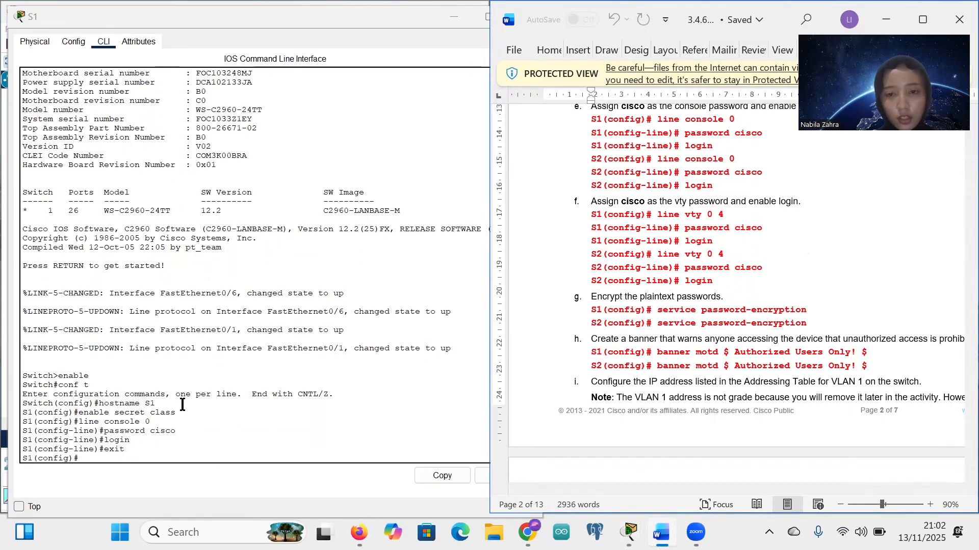
click(86, 458)
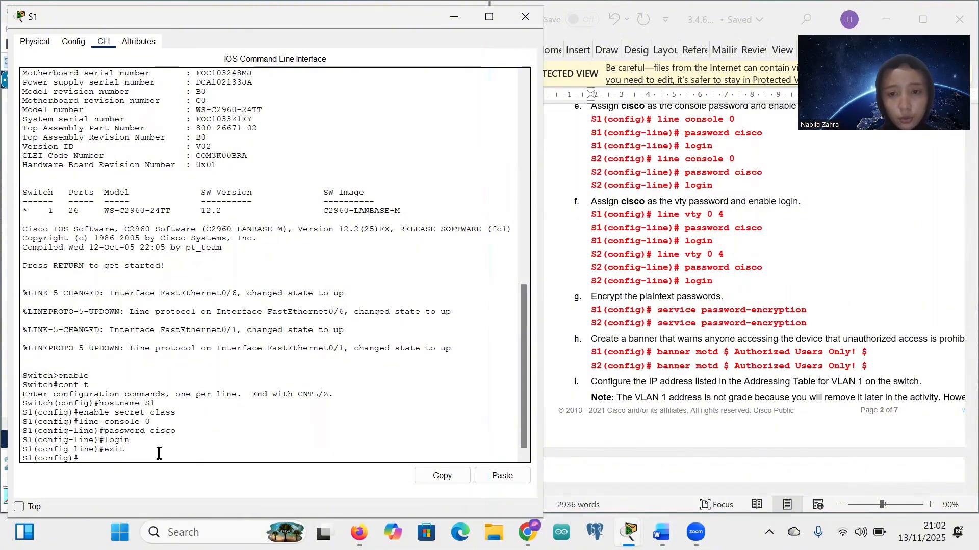
right_click(80, 458)
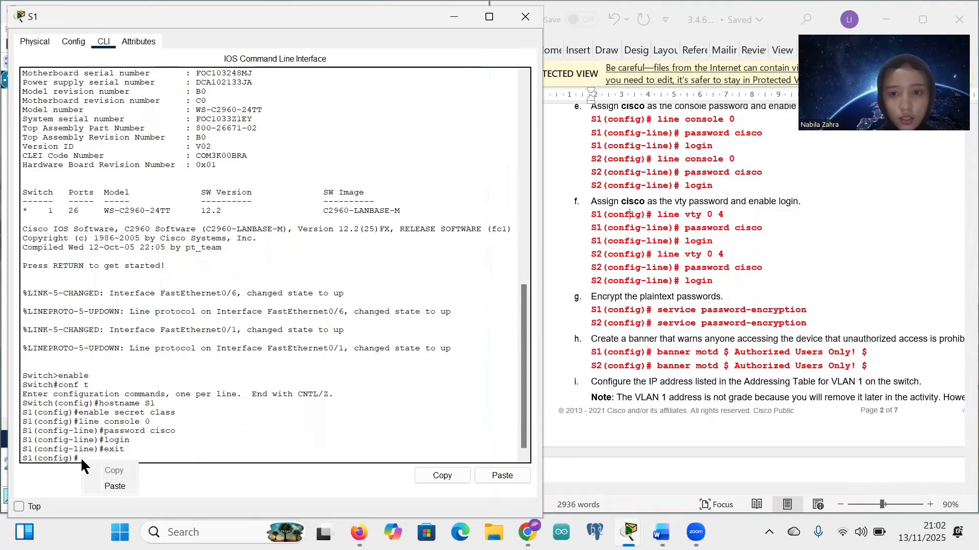
click(127, 484)
key(Return)
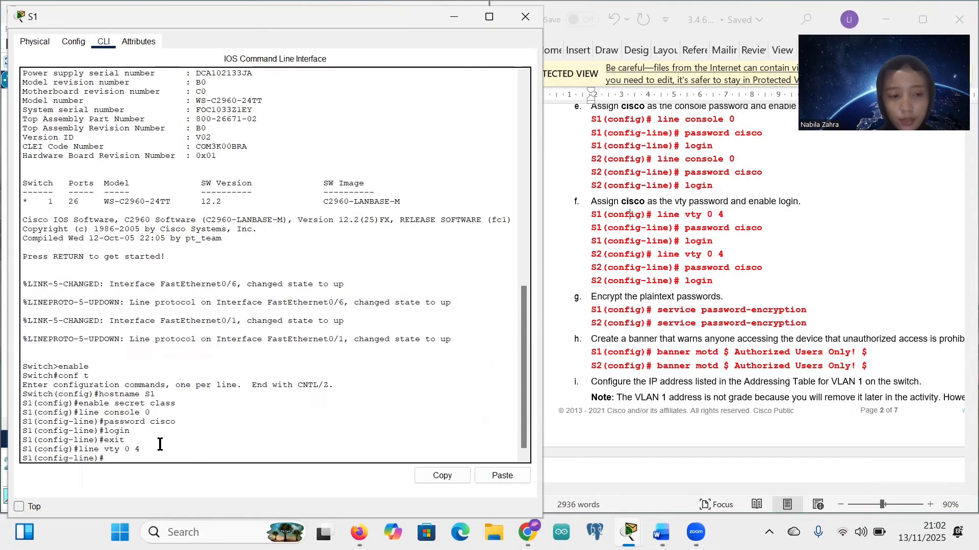
text(p)
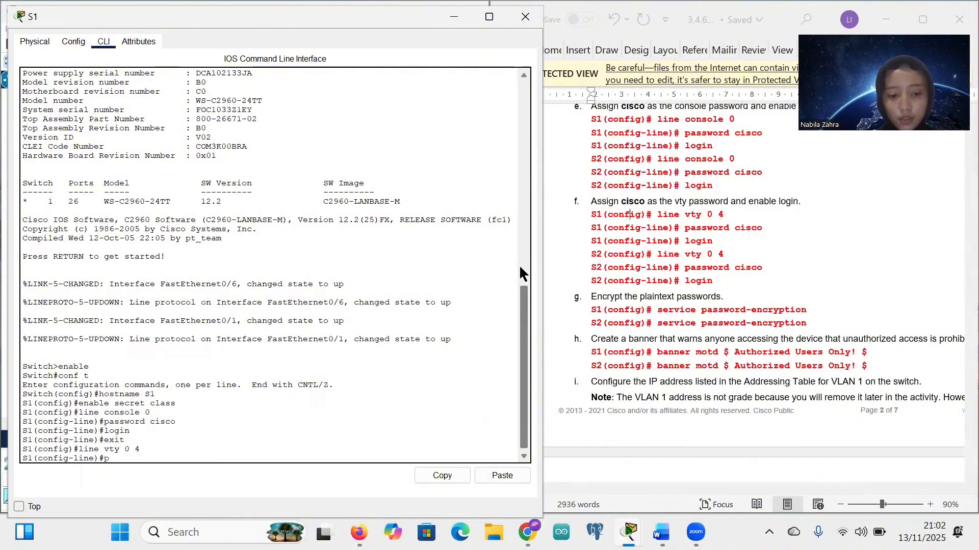
text(assword cis)
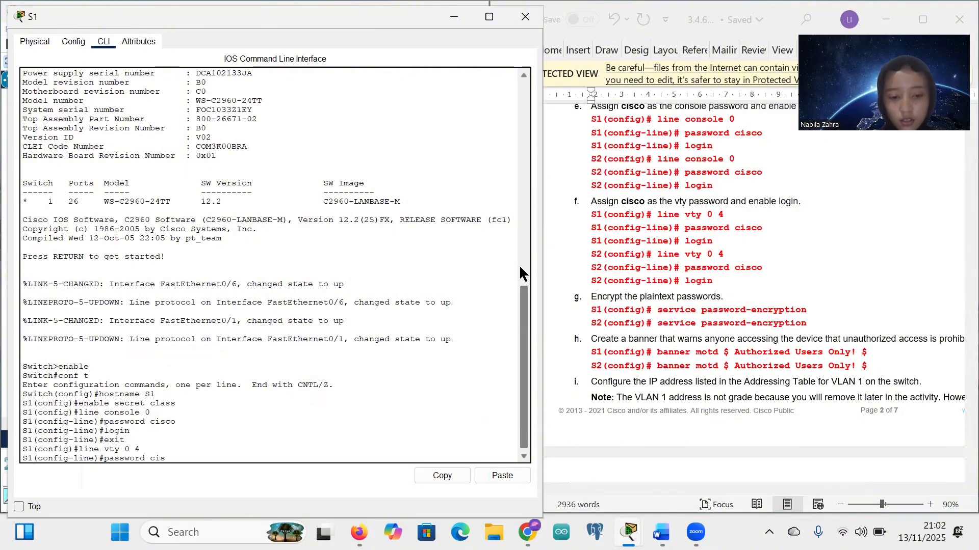
text(co)
key(Return)
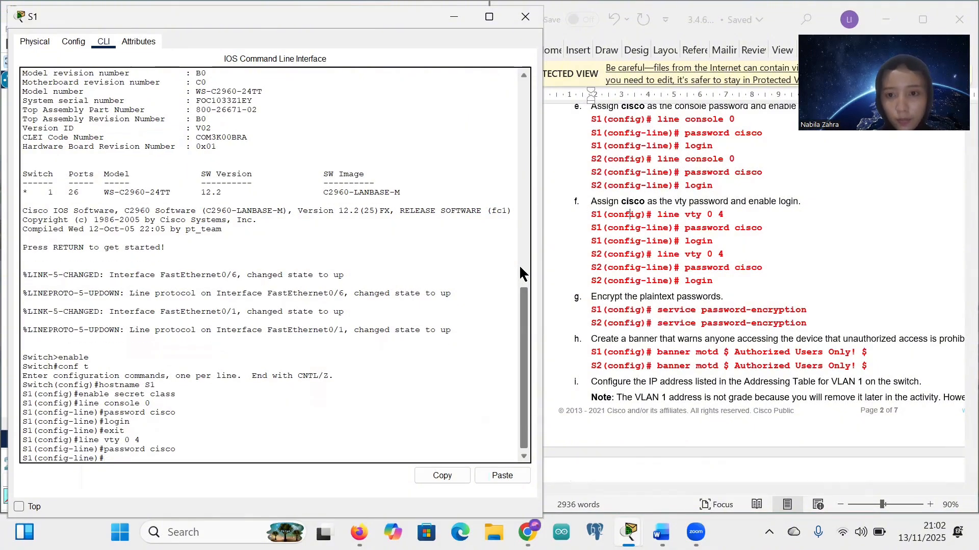
text(lo)
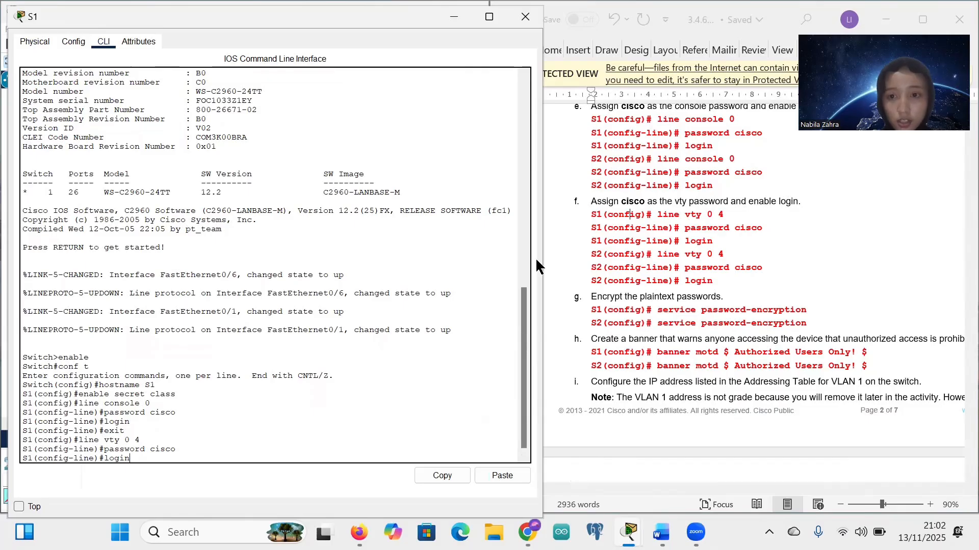
text(gin)
key(Return)
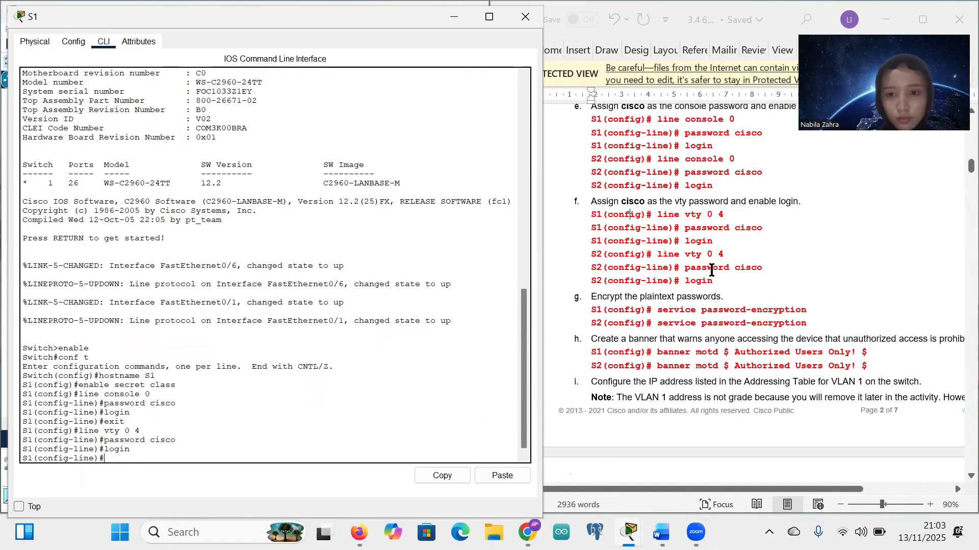
Step: Enable service password-encryption on S1, re-running it from global configuration mode
scroll(713, 270, down, 5)
scroll(709, 267, down, 1)
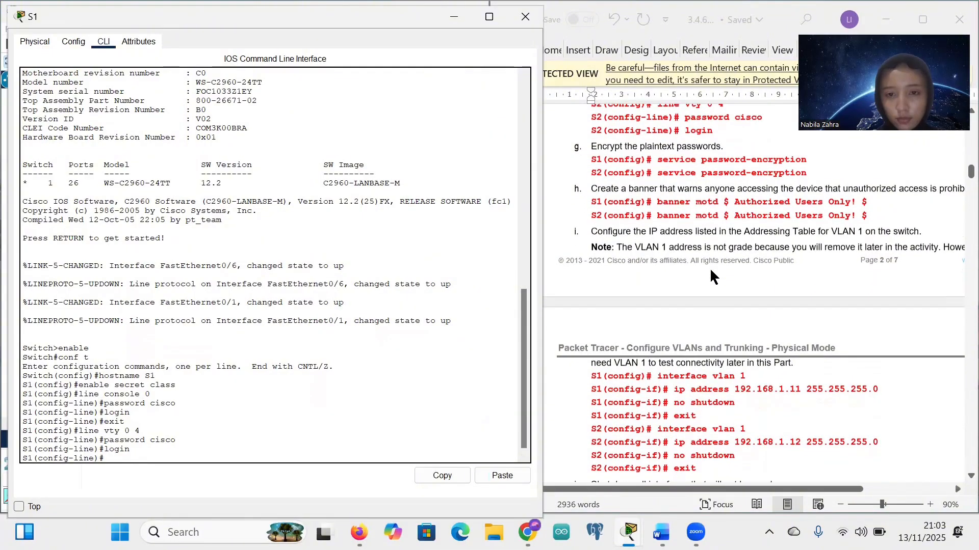
click(658, 153)
drag(658, 152, 806, 154)
key(ctrl+c)
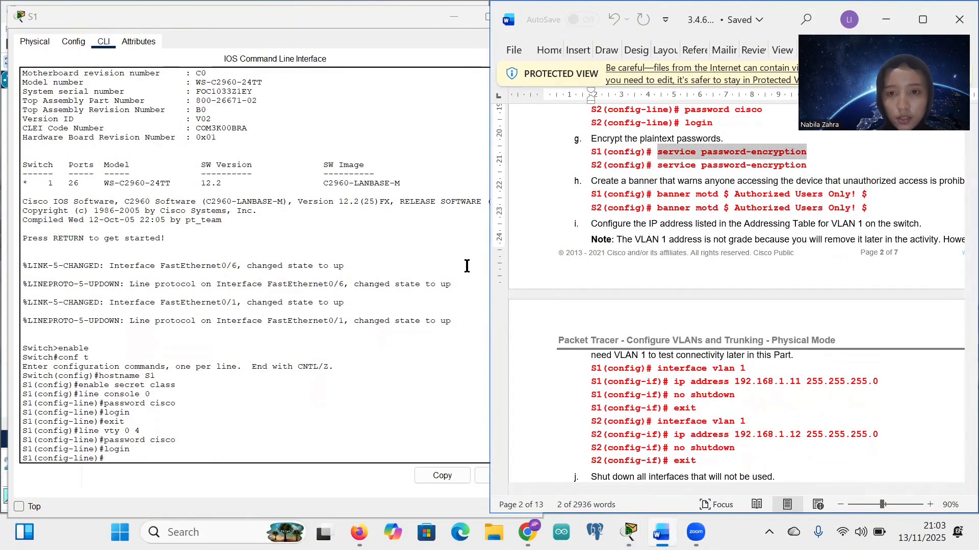
click(107, 462)
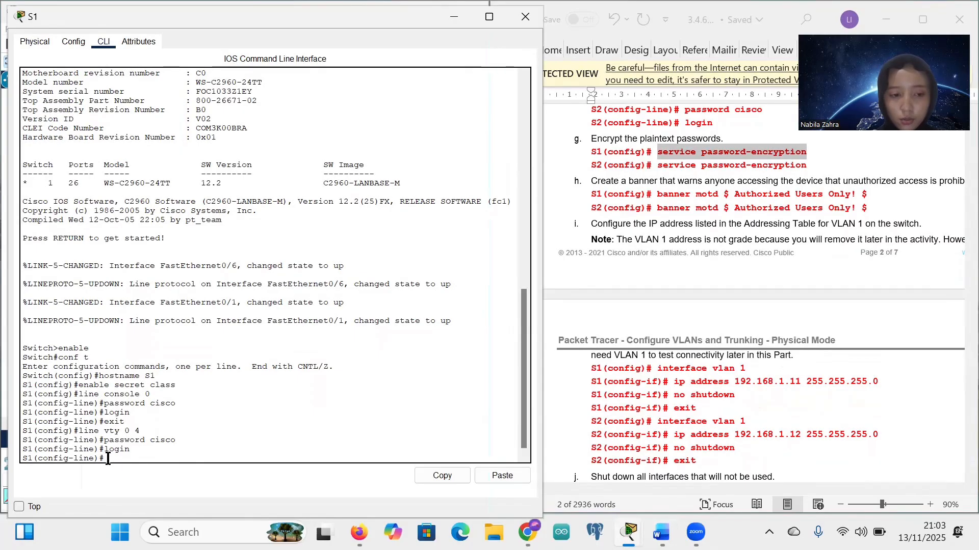
right_click(106, 459)
click(144, 485)
key(Return)
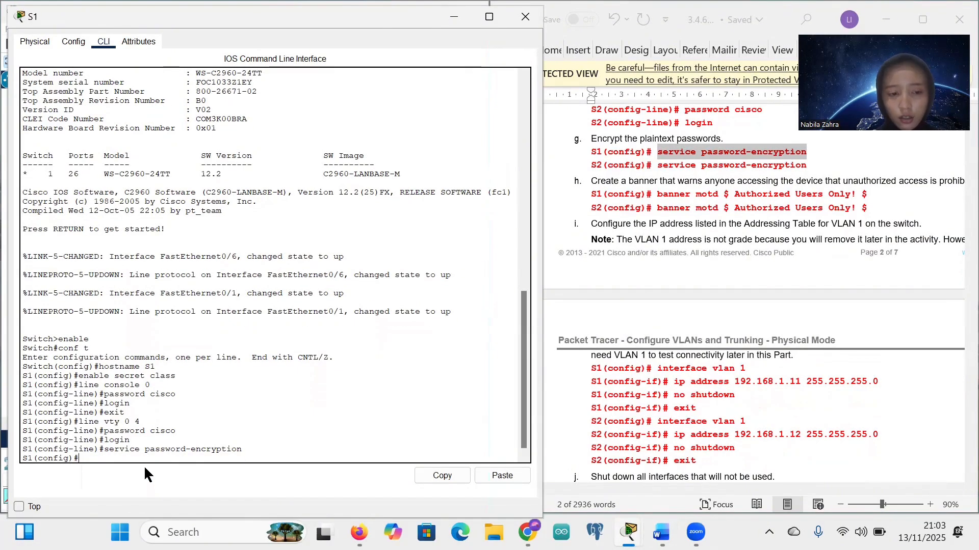
text(exit)
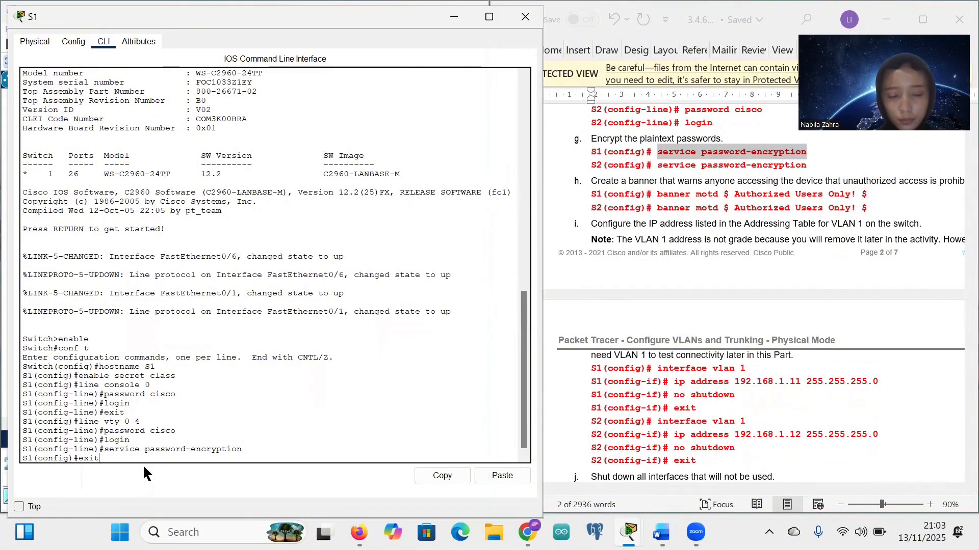
key(Return)
key(Return)
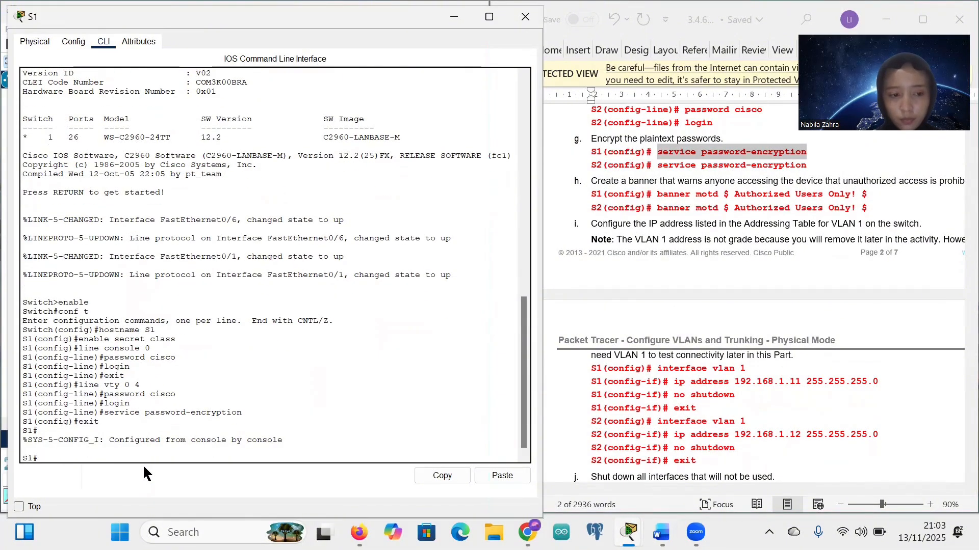
text(conf t)
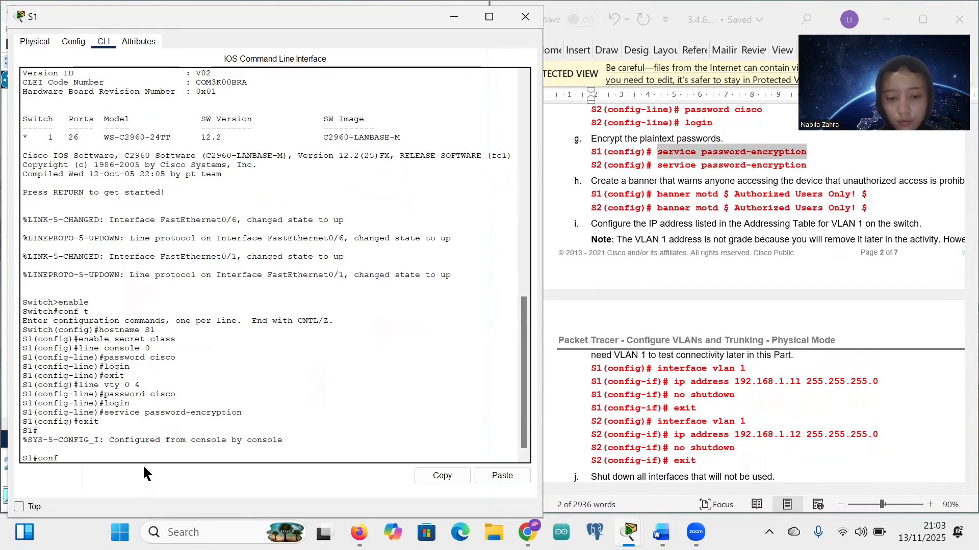
key(Return)
text(exit)
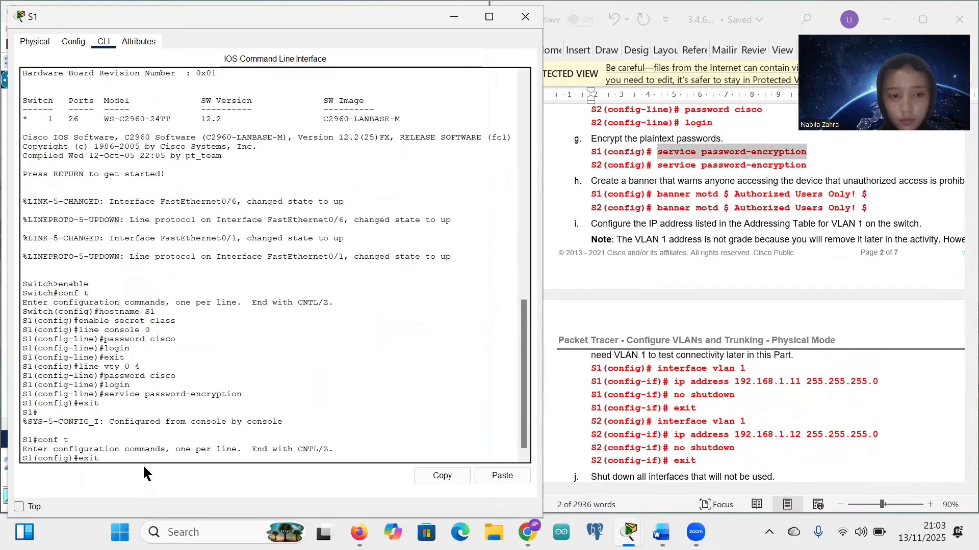
key(Up)
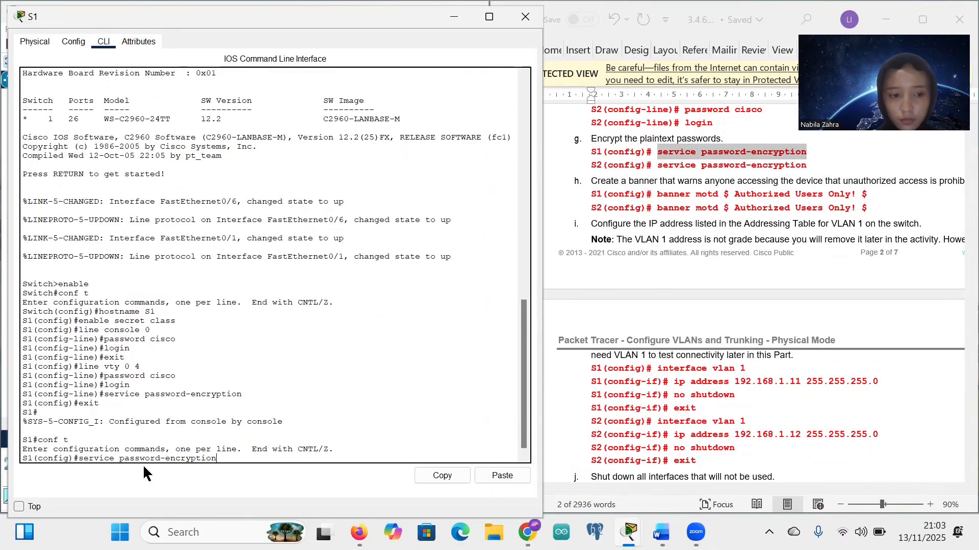
key(Return)
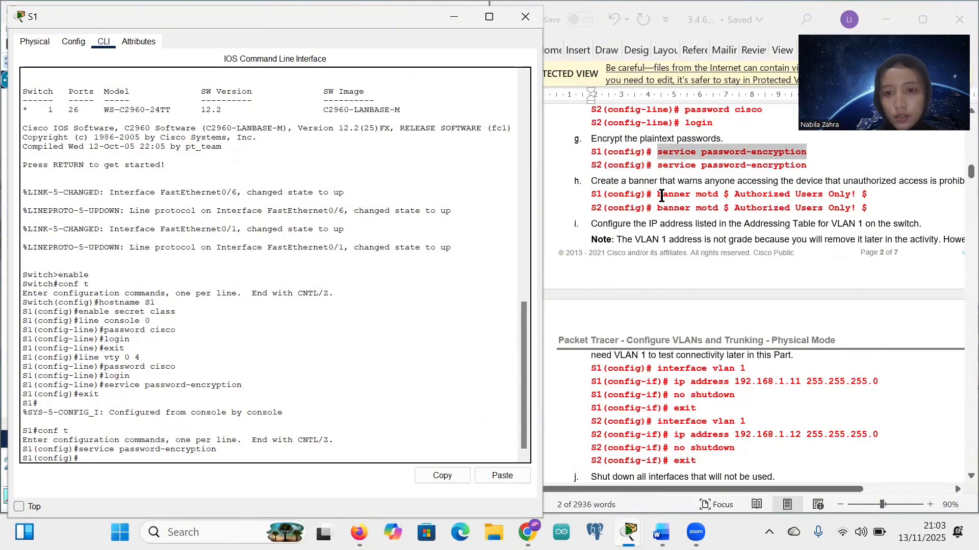
Step: Set S1's MOTD banner to 'Authorized Users Only!'
drag(657, 194, 869, 194)
key(ctrl+c)
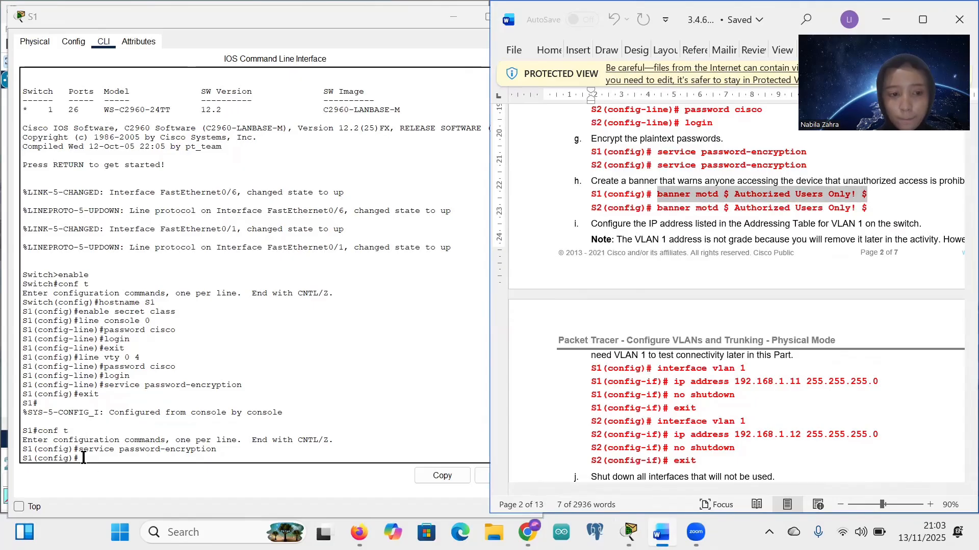
click(83, 458)
click(117, 484)
key(Return)
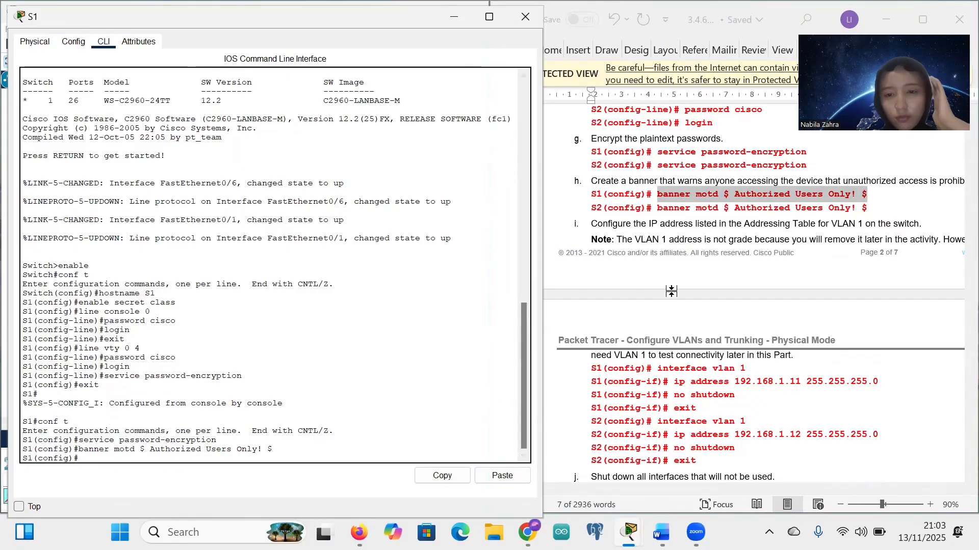
scroll(659, 294, down, 3)
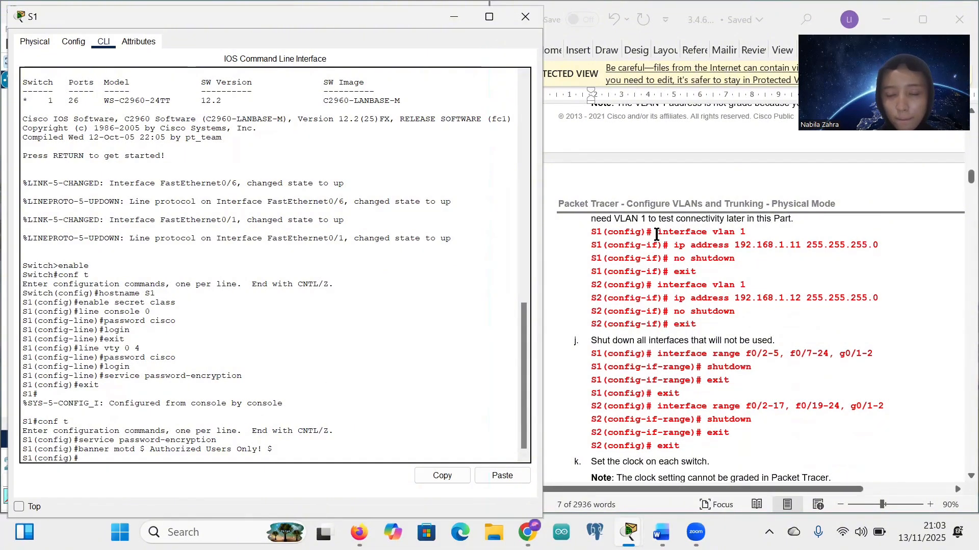
Step: Assign S1's interface VLAN 1 the address 192.168.1.11 255.255.255.0
drag(656, 232, 751, 233)
key(ctrl+c)
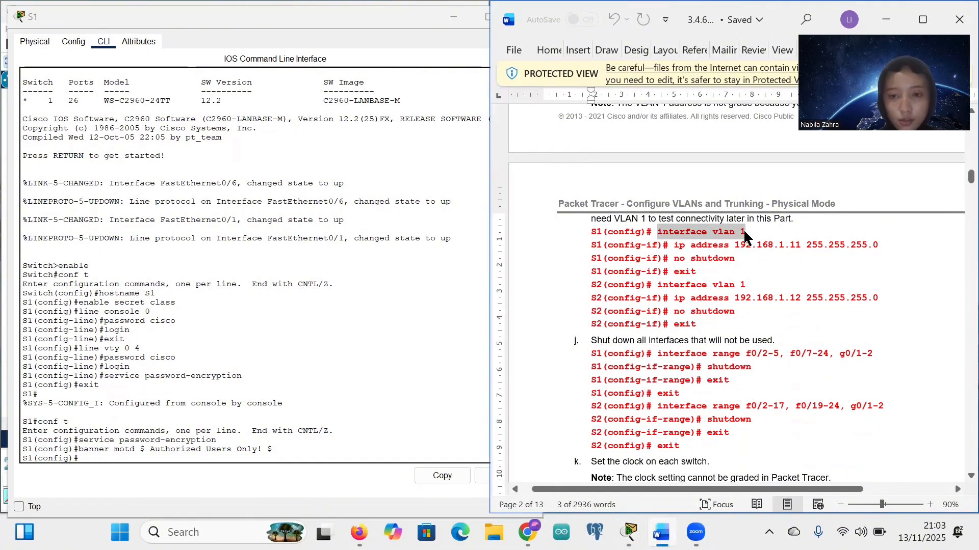
right_click(90, 458)
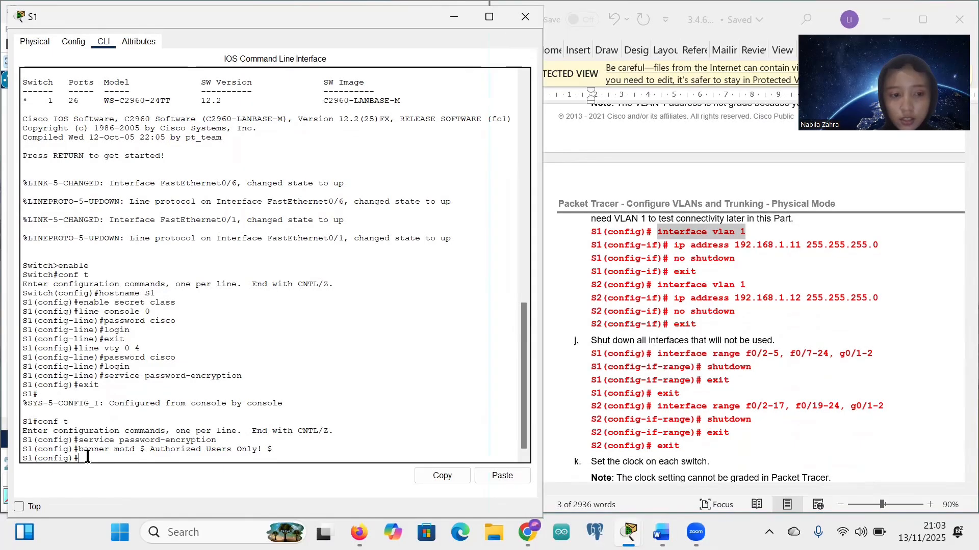
click(117, 483)
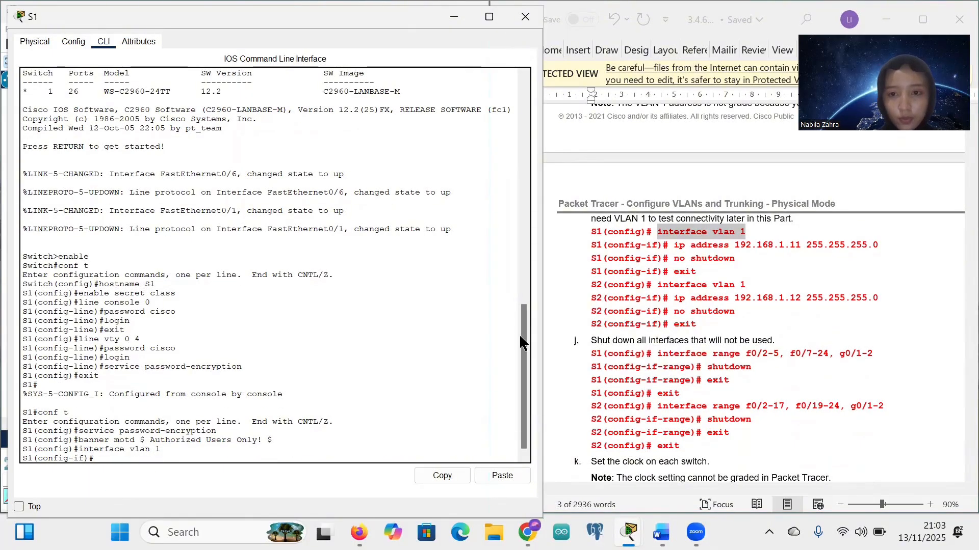
drag(674, 246, 876, 249)
key(ctrl+c)
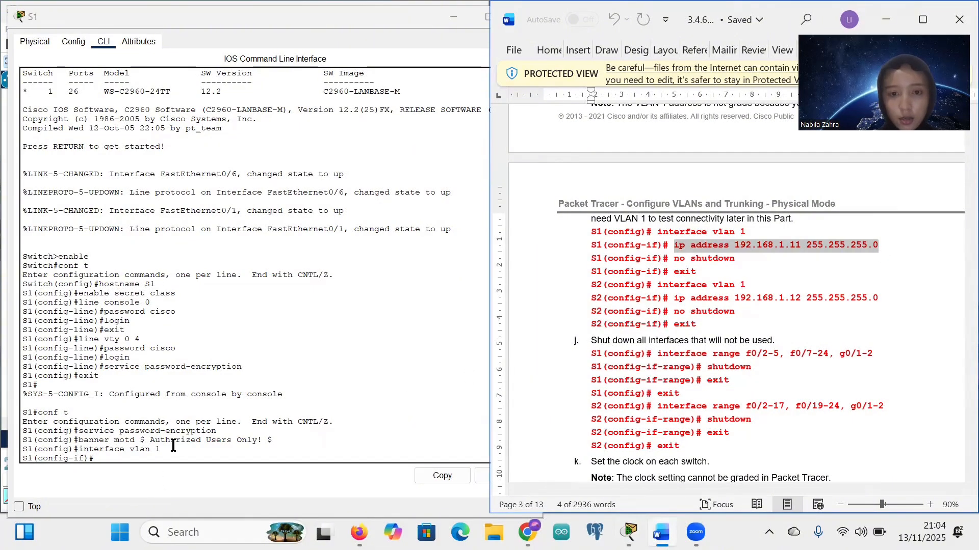
right_click(98, 460)
click(132, 485)
key(Return)
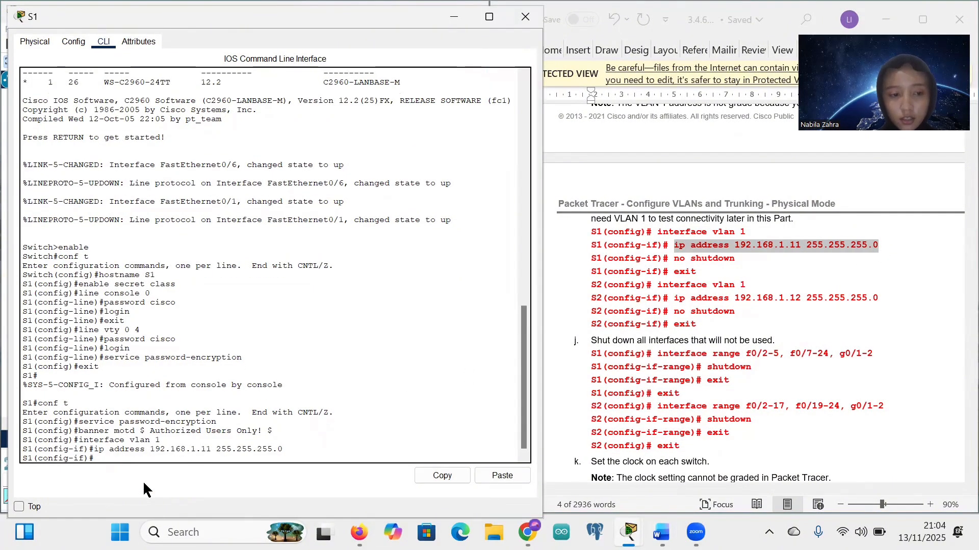
Step: Bring VLAN 1 up with no shutdown and return to global configuration
text(no shut)
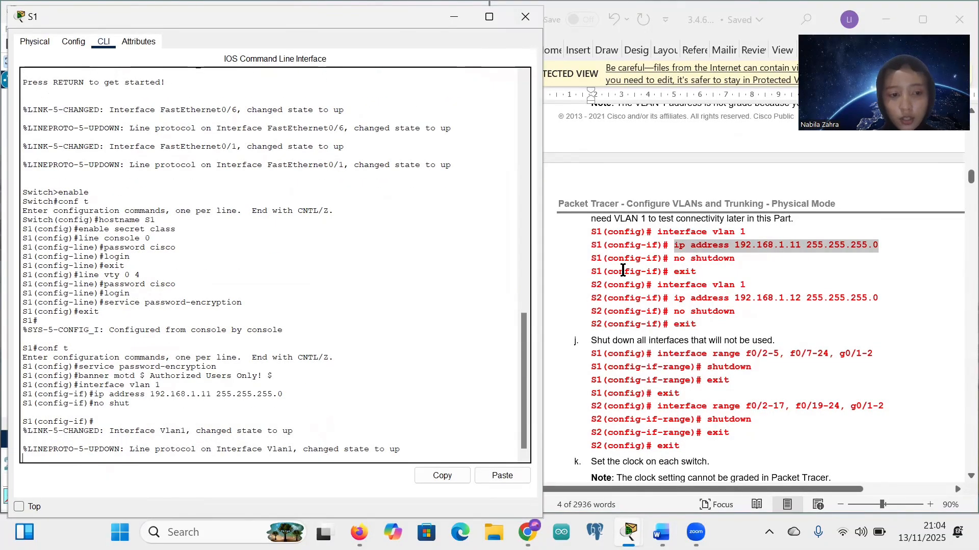
key(Return)
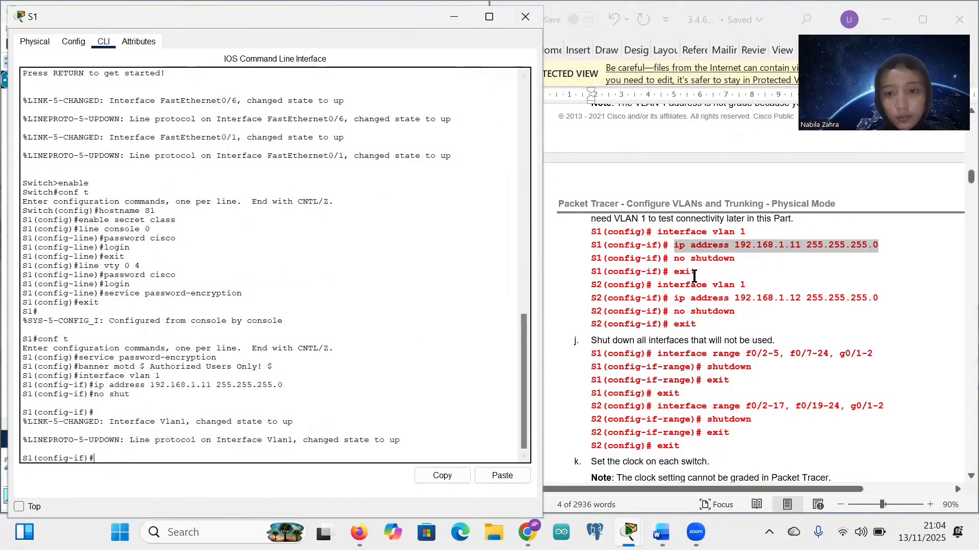
text(exi)
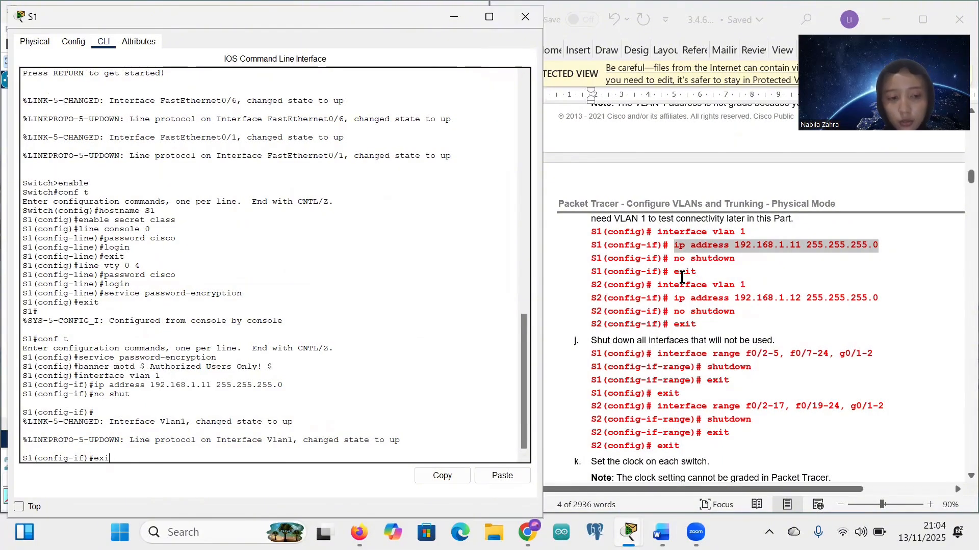
text(t)
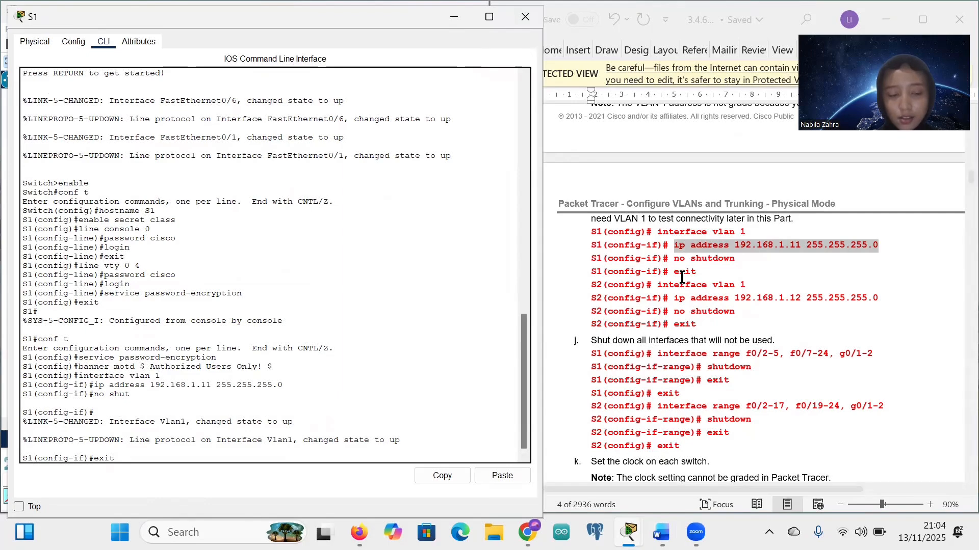
key(Return)
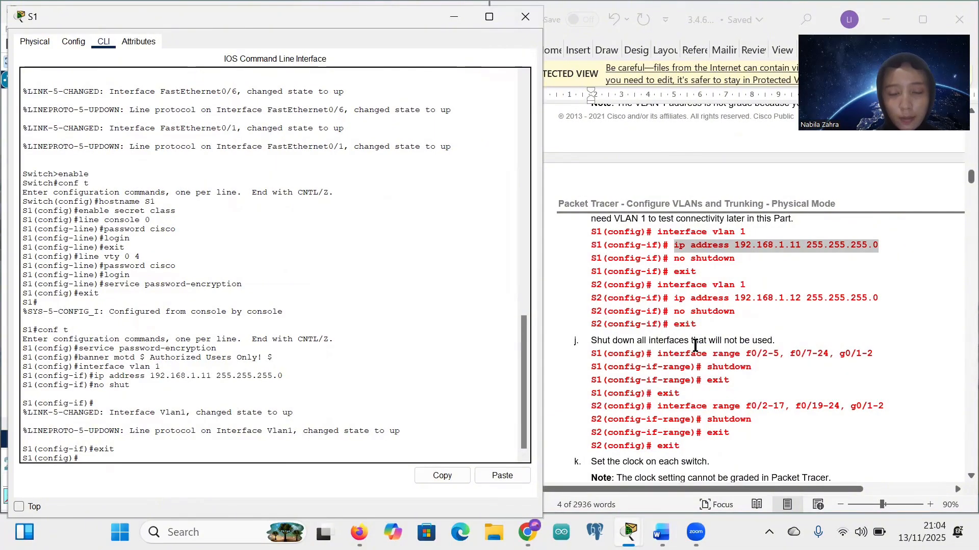
scroll(699, 337, down, 4)
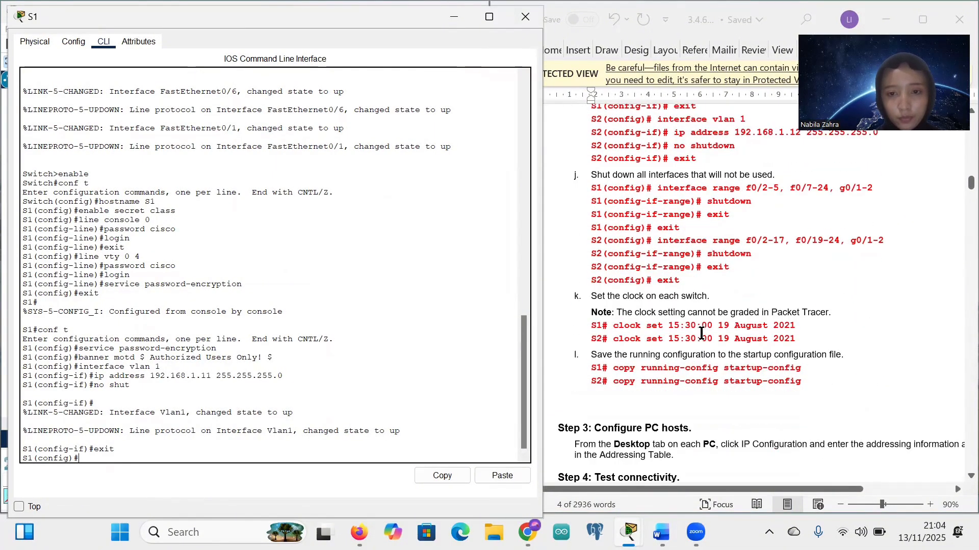
Step: Shut down S1's interface range f0/2-5, f0/7-24, g0/1-2, then exit the range
scroll(698, 333, down, 1)
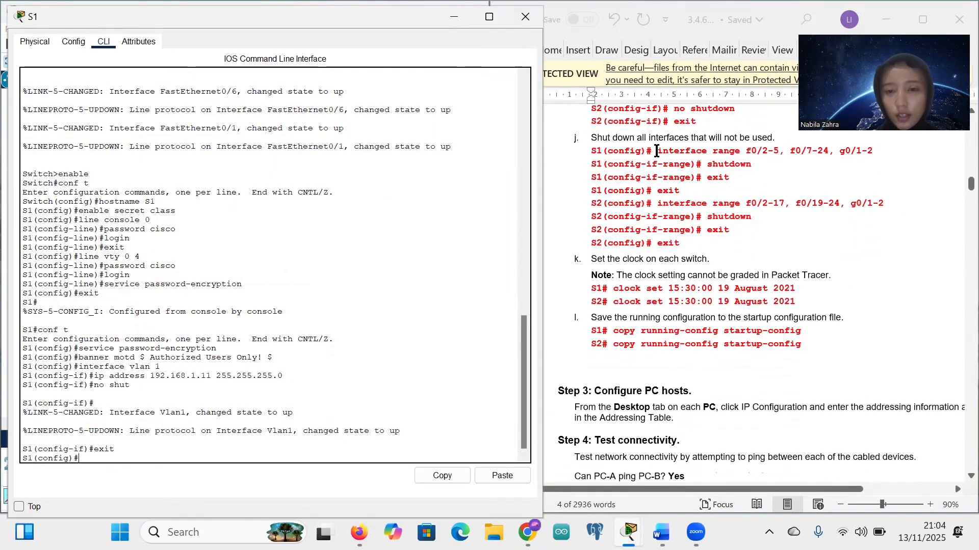
drag(657, 151, 872, 157)
key(ctrl+c)
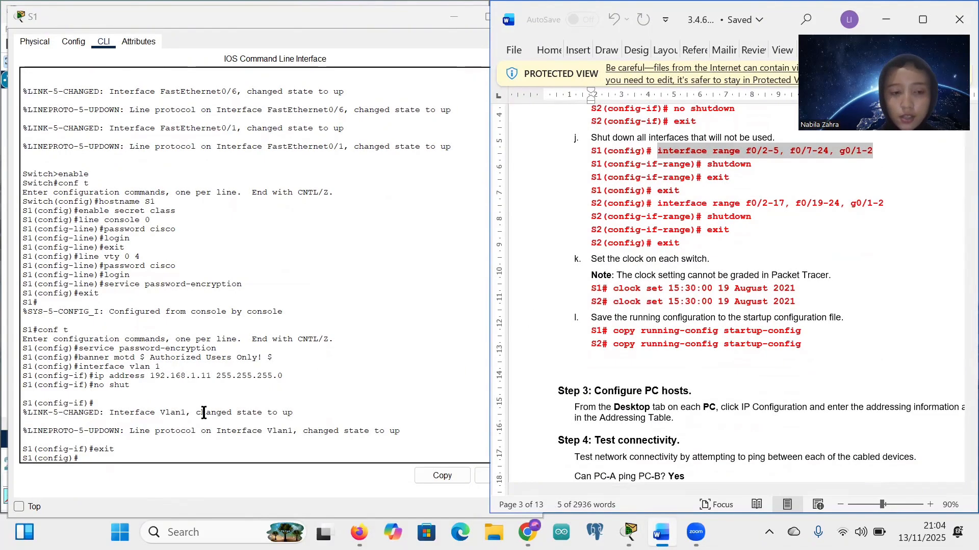
click(88, 459)
right_click(102, 462)
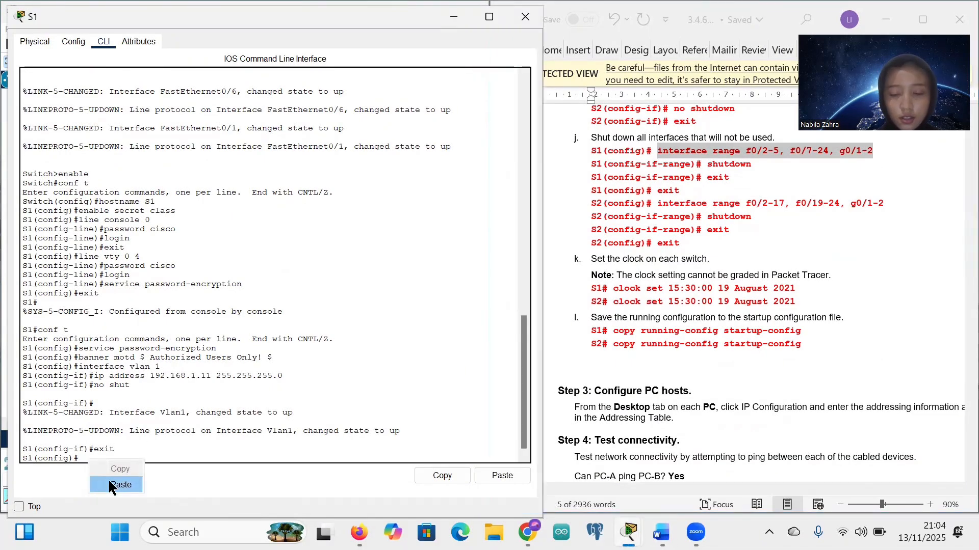
click(108, 479)
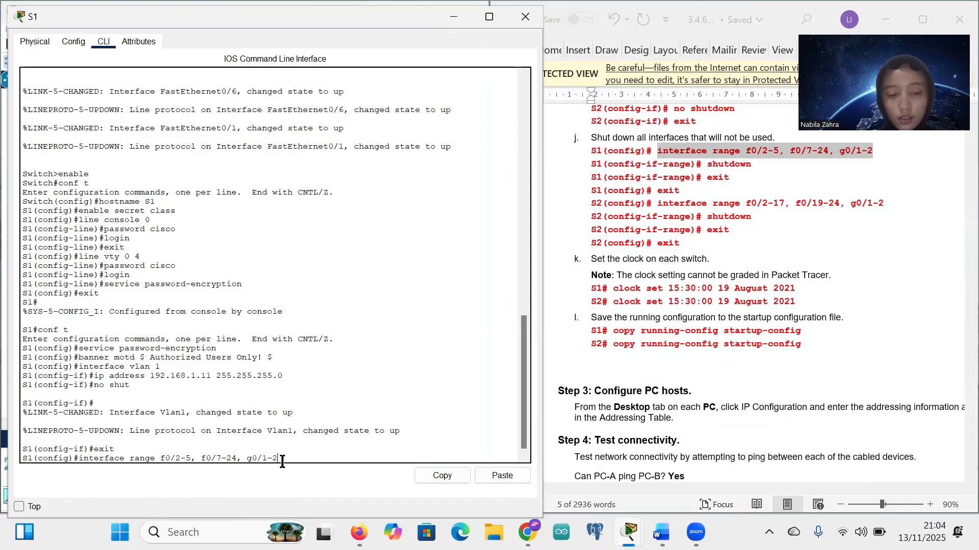
key(Return)
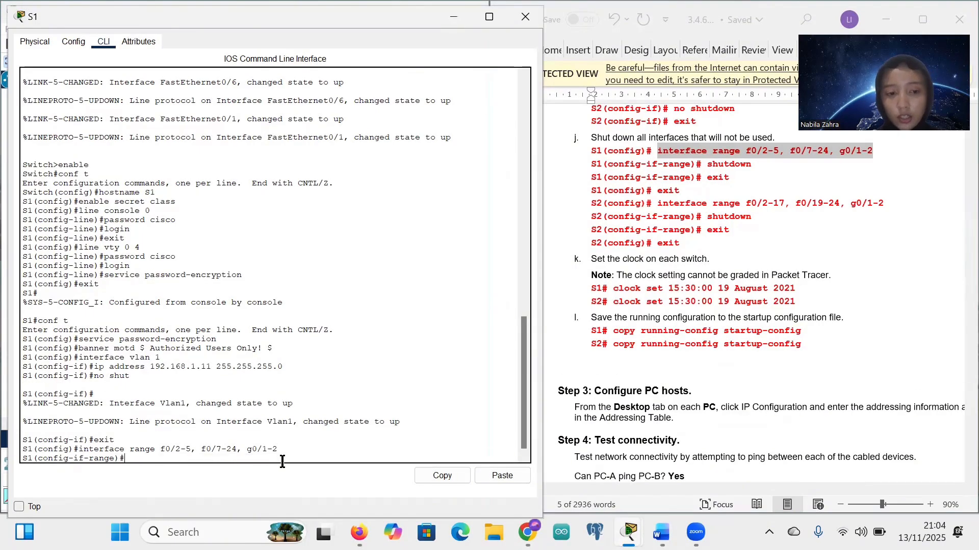
text(shut)
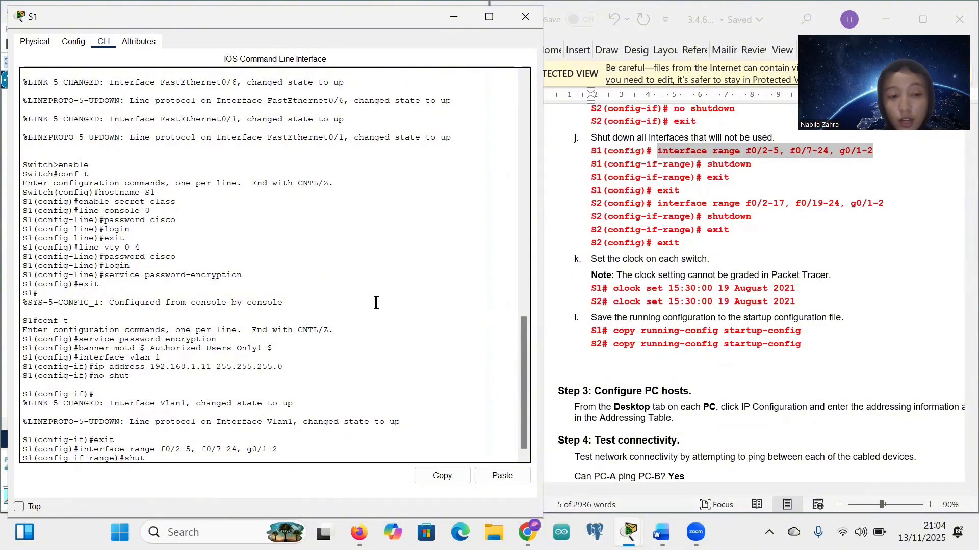
text(down)
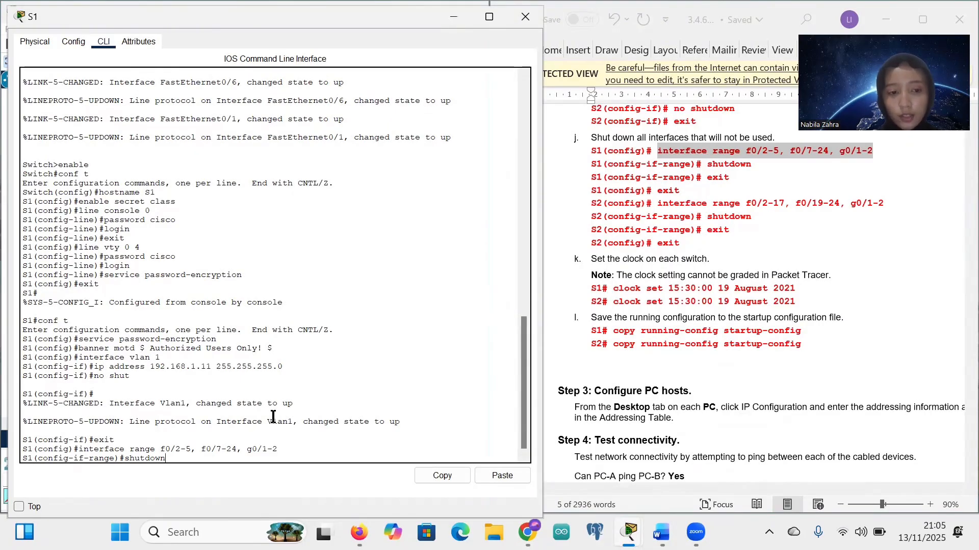
key(Return)
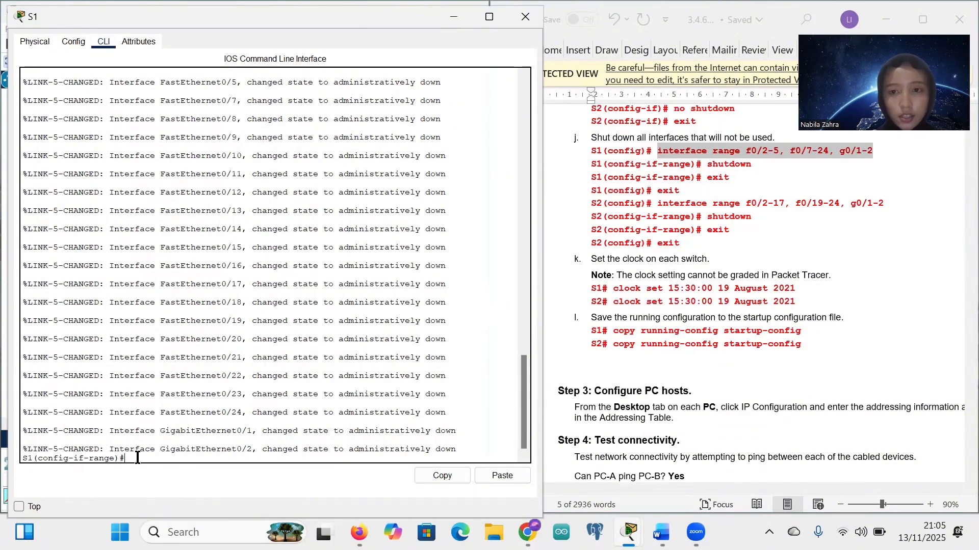
text(exit)
key(Return)
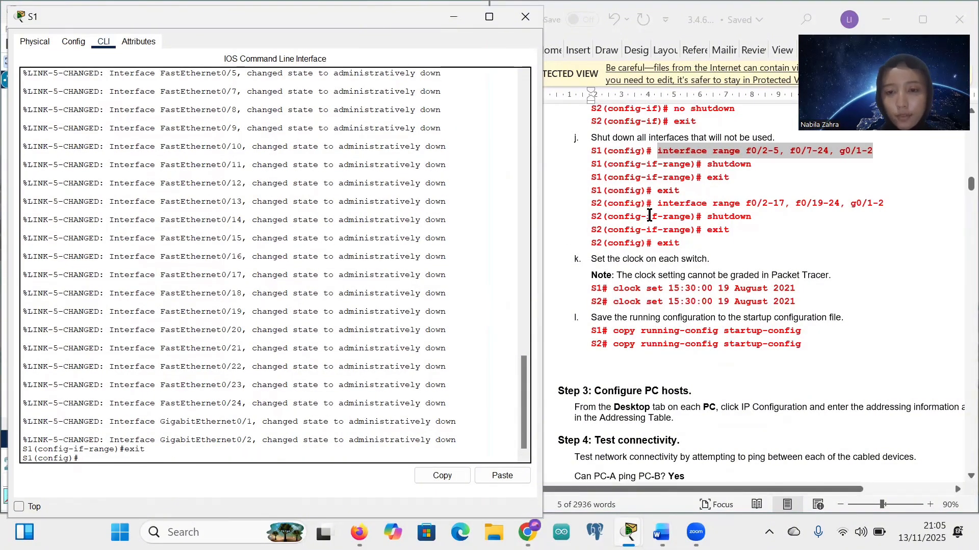
scroll(649, 215, down, 5)
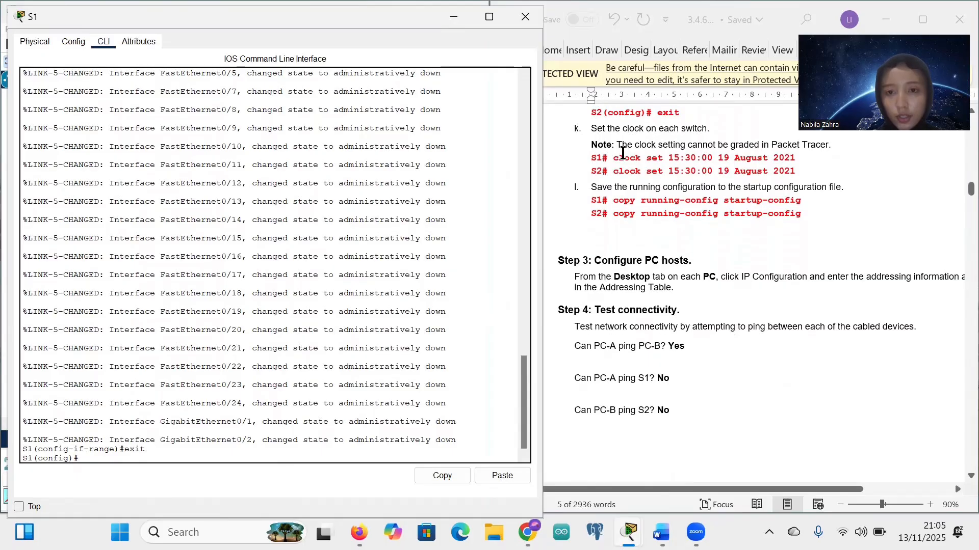
Step: Try setting S1's clock to 21:05:00 13 November 2025 from configuration mode
text(clock)
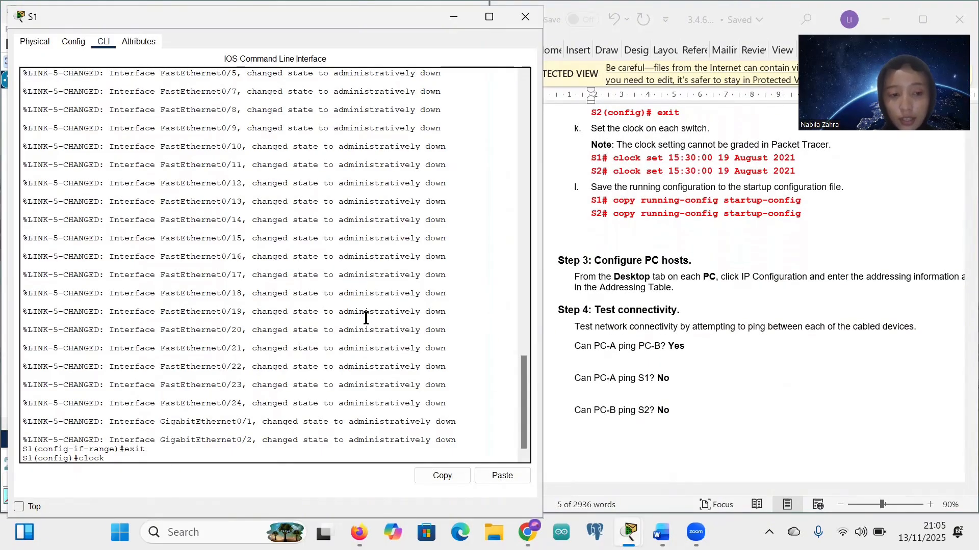
text( set)
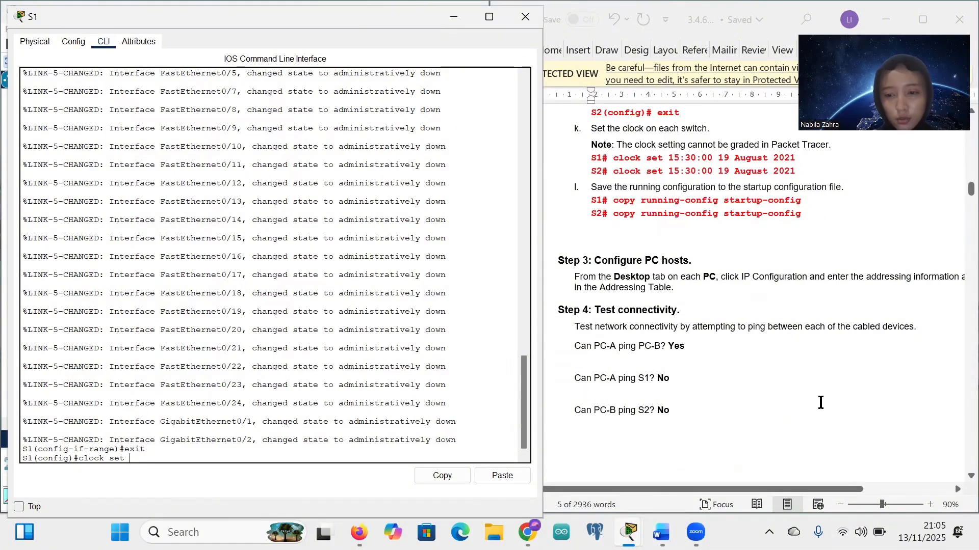
text(21:0)
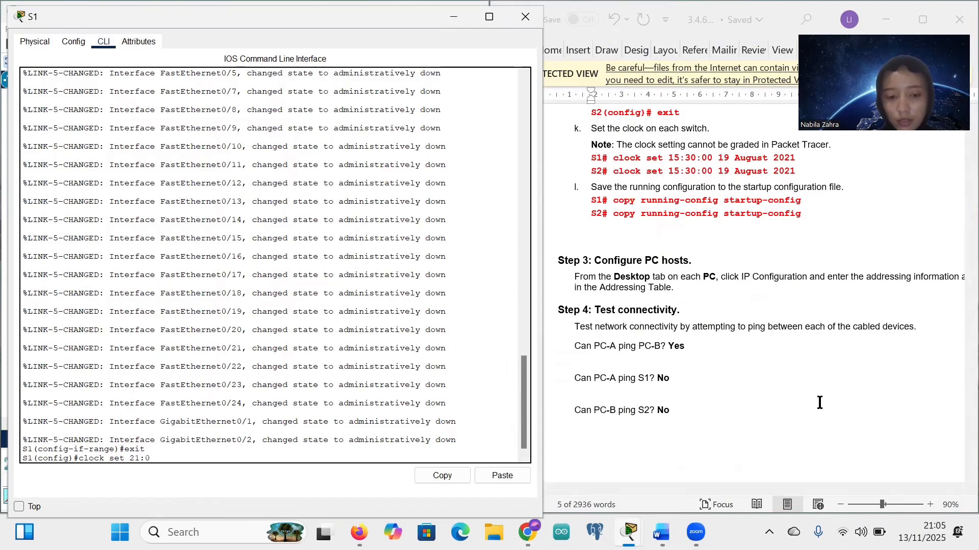
text(5:)
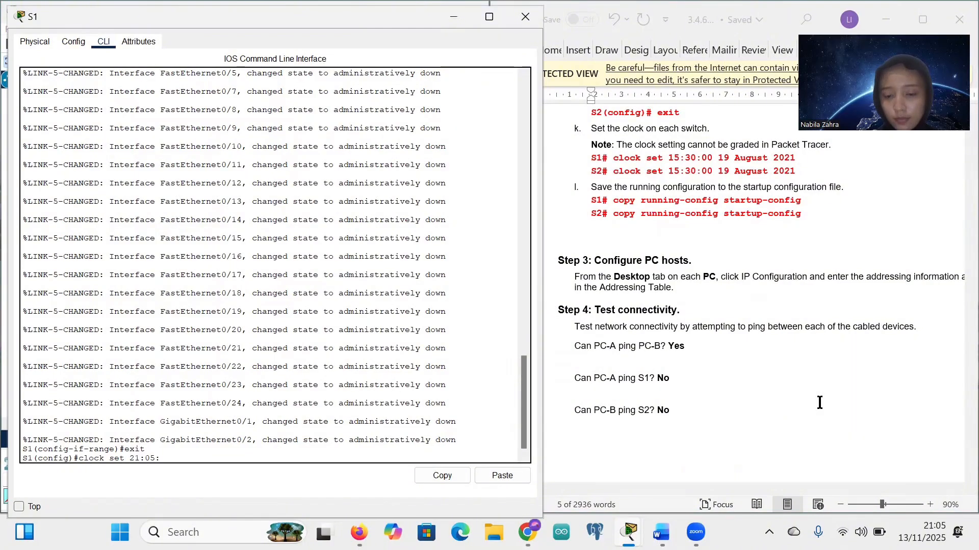
text(00)
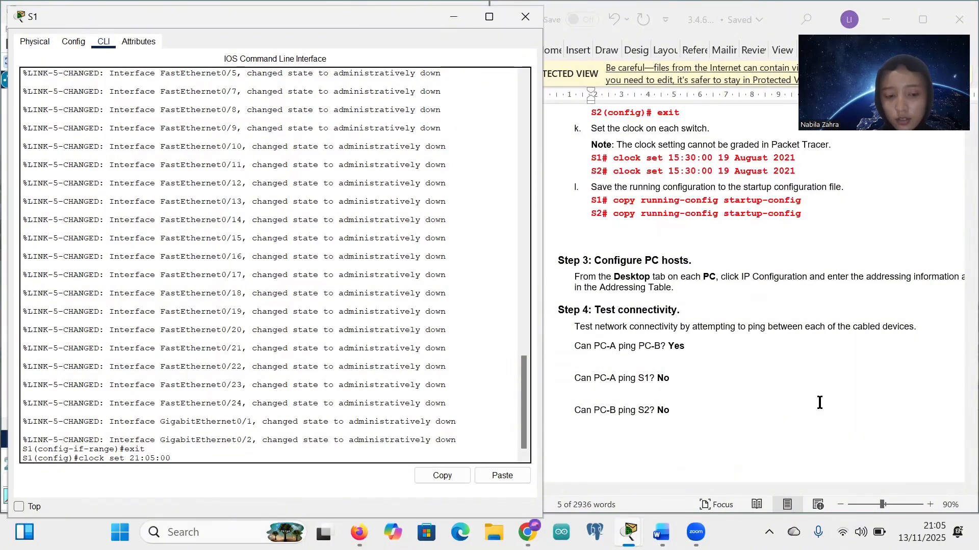
text( 13)
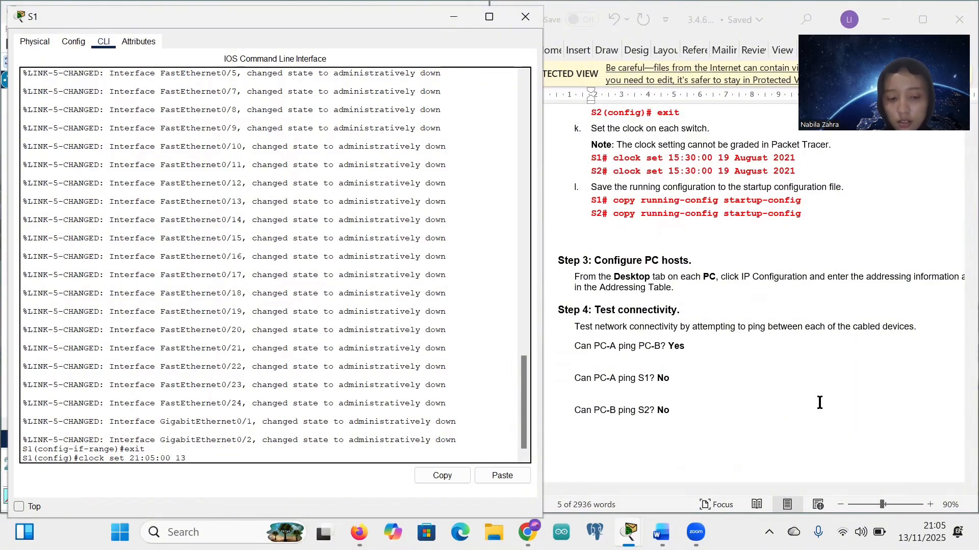
key(Caps_Lock)
text(November)
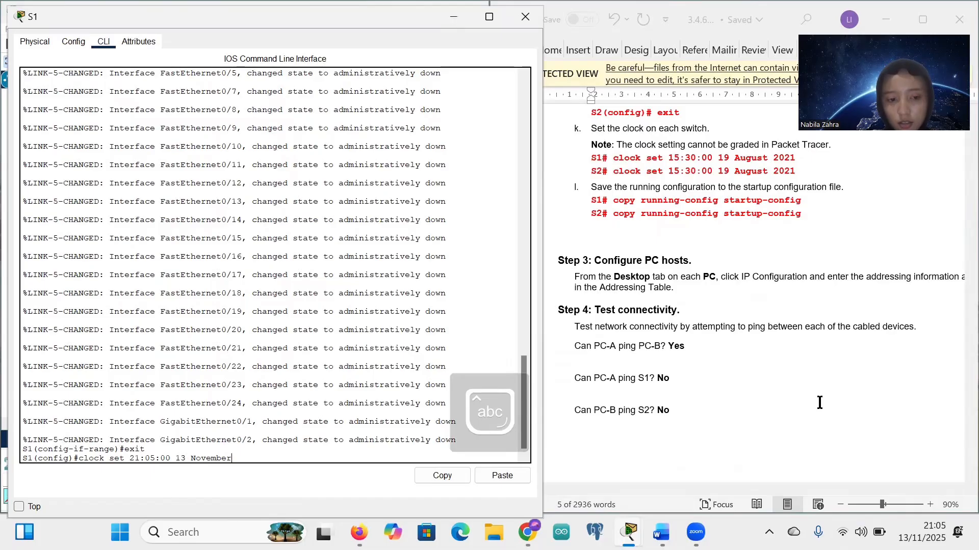
text( 2025)
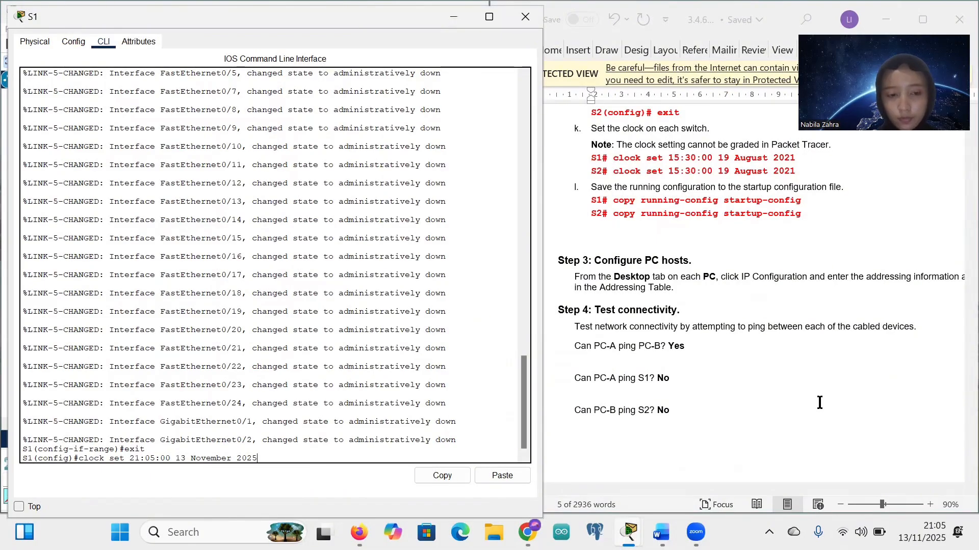
key(Return)
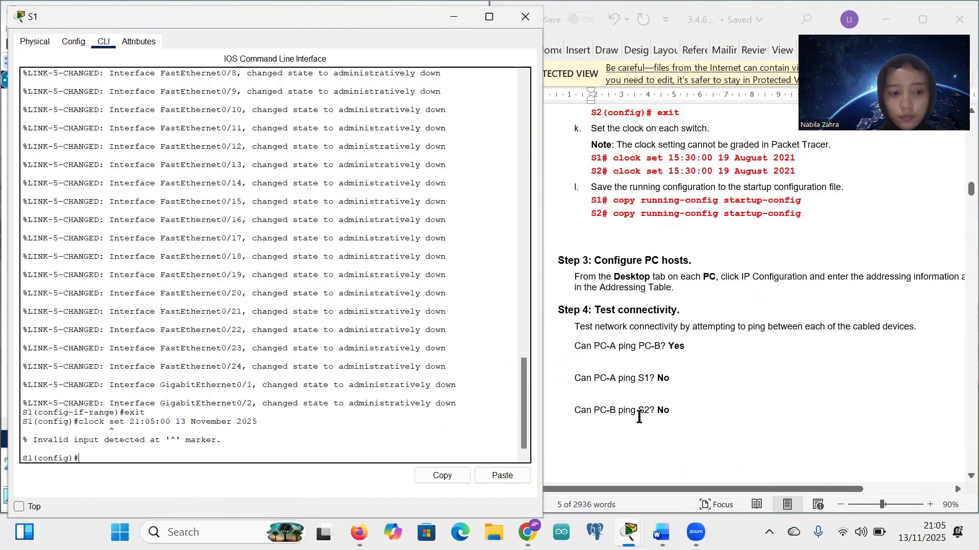
Step: Leave global configuration mode to return to privileged EXEC on S1
key(Up)
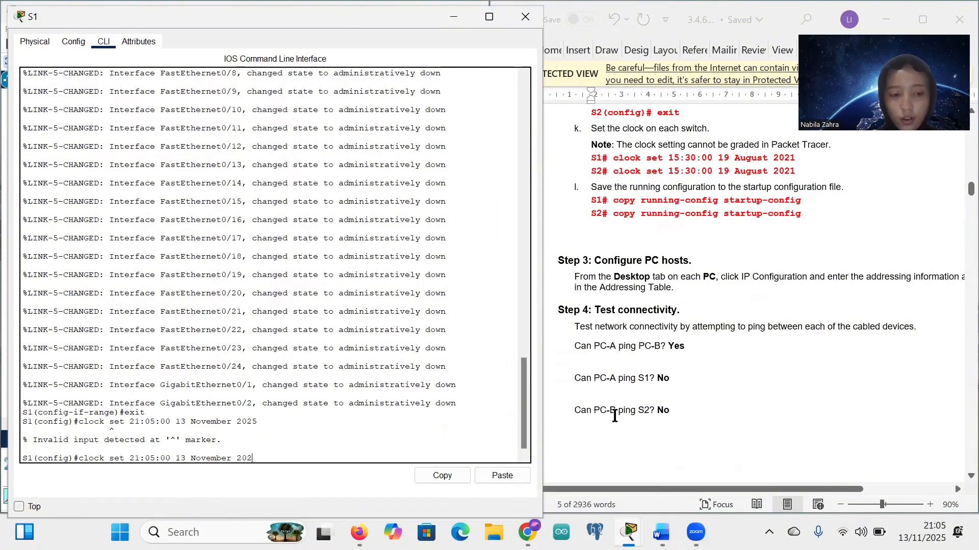
key(BackSpace)
key(BackSpace)
key(BackSpace)
key(BackSpace)
key(BackSpace)
key(BackSpace)
key(BackSpace)
key(BackSpace)
key(BackSpace)
key(BackSpace)
key(BackSpace)
key(BackSpace)
key(BackSpace)
key(BackSpace)
key(BackSpace)
key(BackSpace)
key(BackSpace)
key(BackSpace)
key(BackSpace)
key(BackSpace)
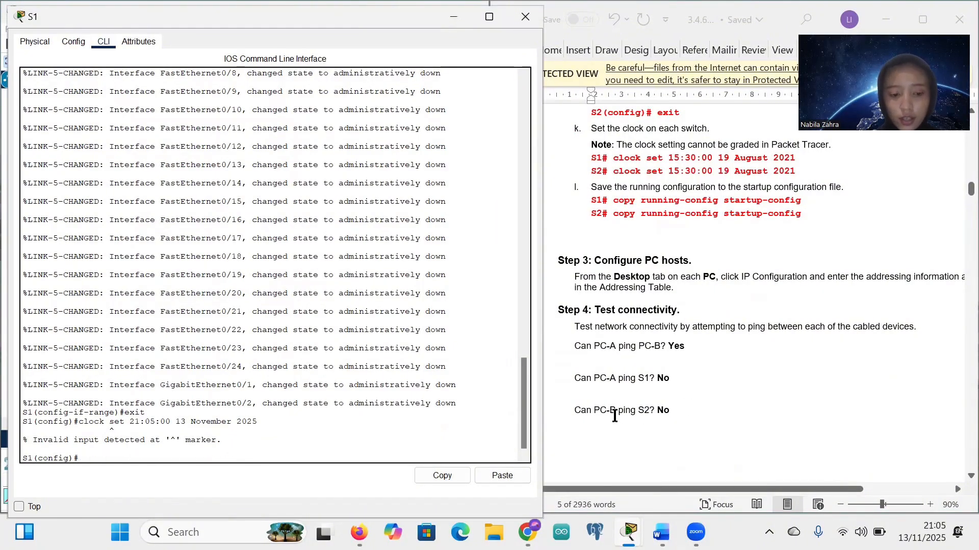
text(exit)
key(Return)
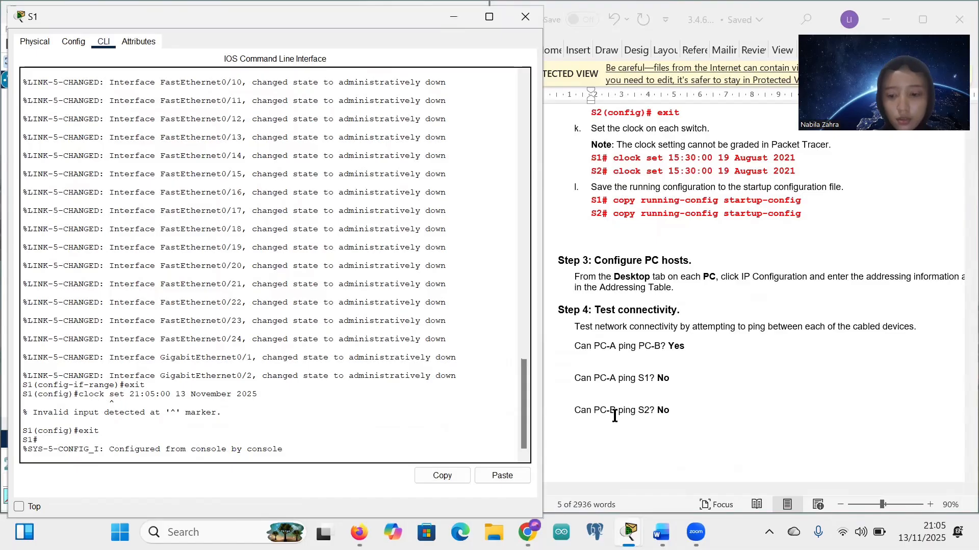
text(enable)
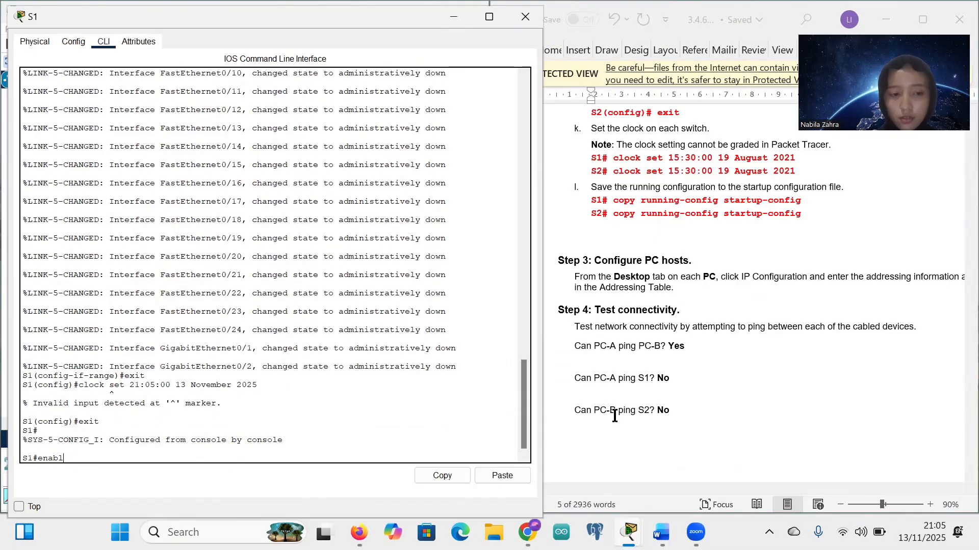
key(BackSpace)
key(BackSpace)
key(BackSpace)
key(BackSpace)
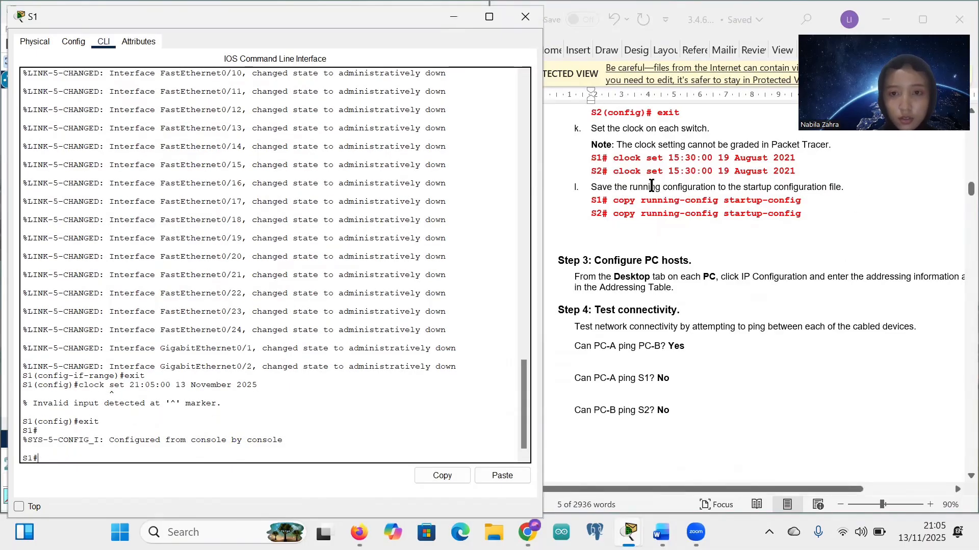
Step: Paste the example clock set command and change its month to November
click(683, 160)
drag(683, 160, 796, 160)
key(ctrl+c)
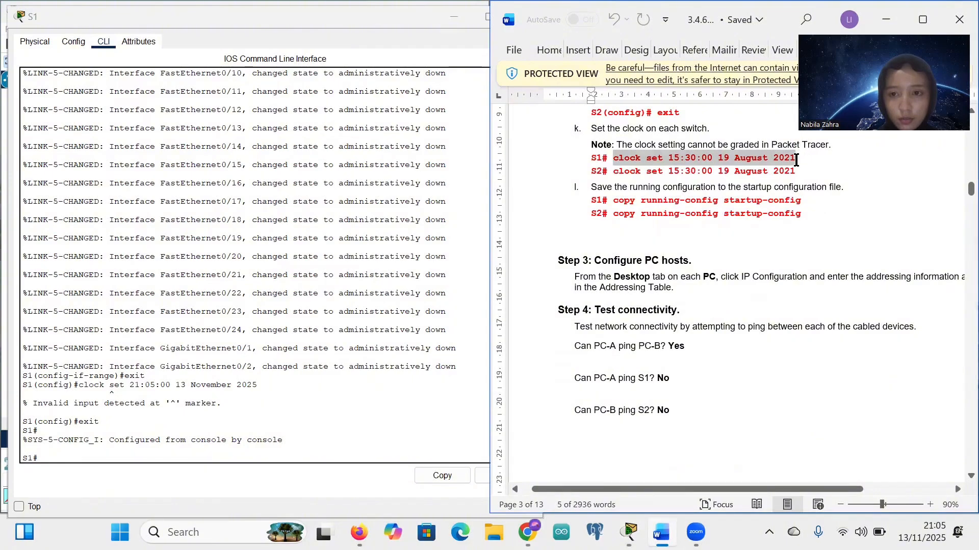
click(44, 459)
key(ctrl+v)
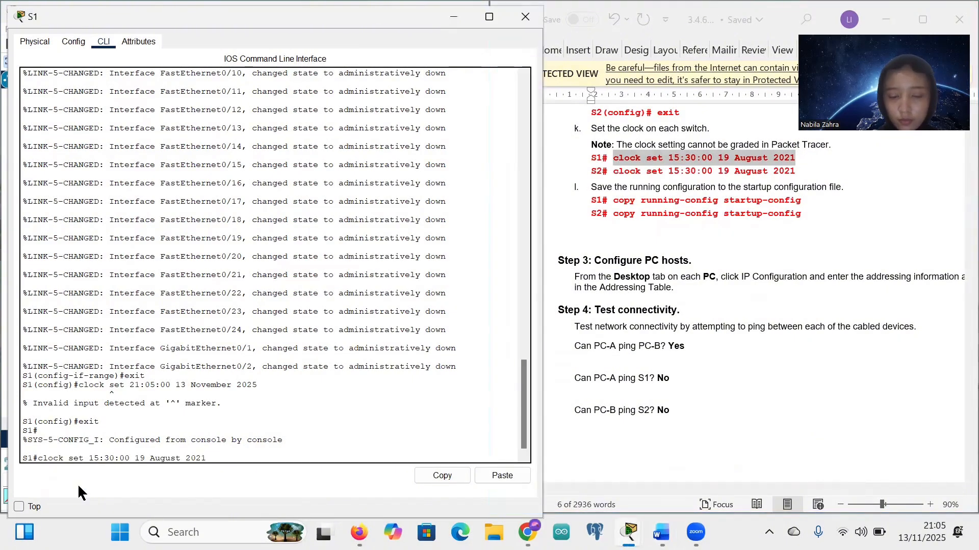
text(5)
key(Left)
key(Left)
key(Left)
key(Left)
key(Left)
key(Left)
key(Left)
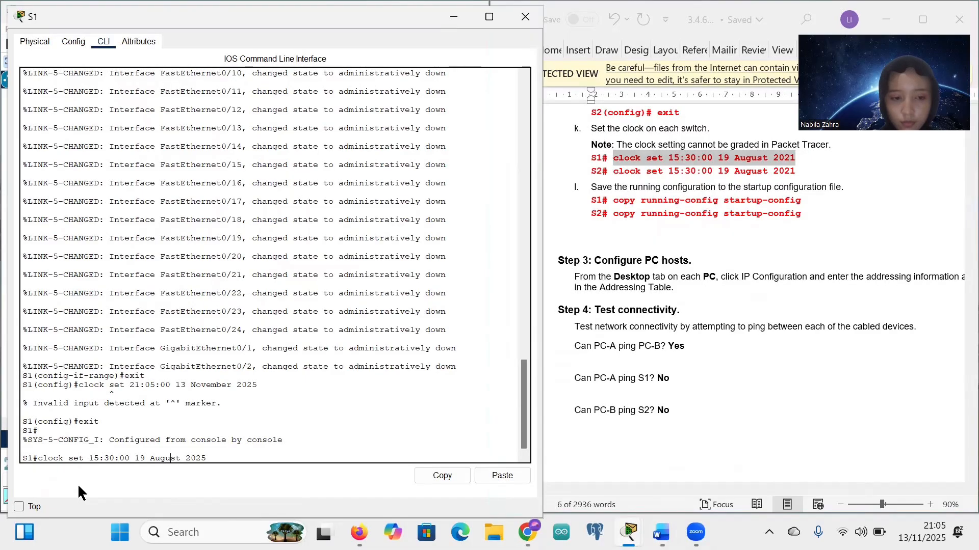
key(Delete)
key(Delete)
key(BackSpace)
key(BackSpace)
key(BackSpace)
key(BackSpace)
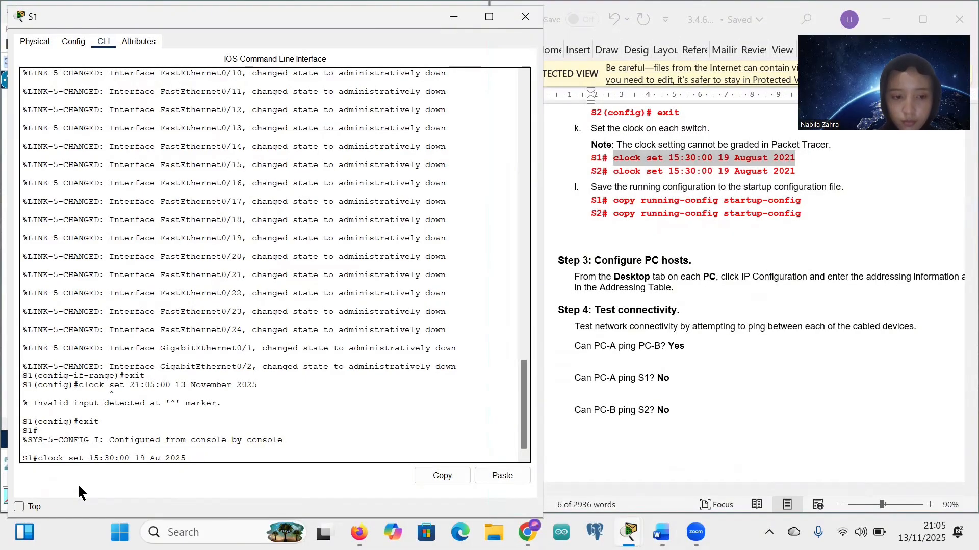
text(November)
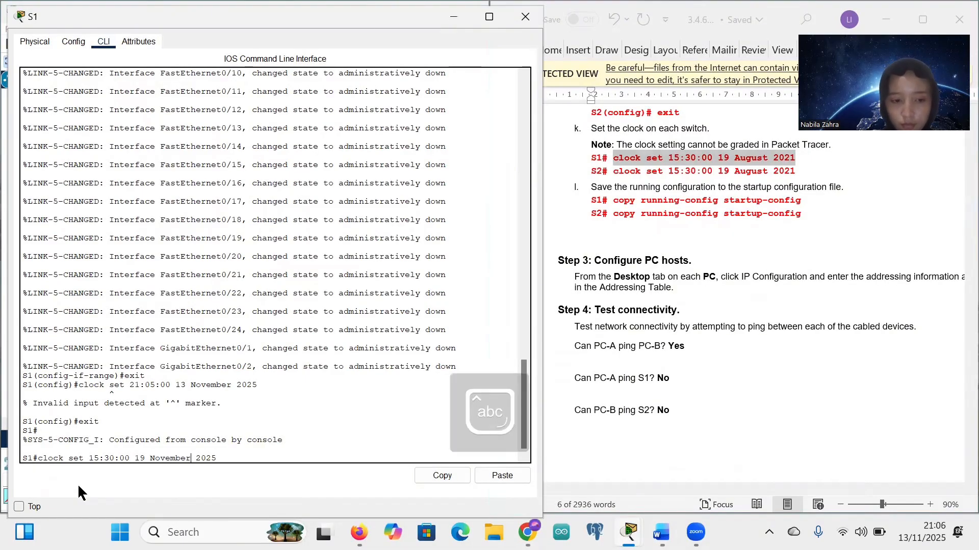
Step: Edit the clock command to day 13 and time 13:11:00, then run it
key(Left)
key(Left)
key(Left)
key(Left)
key(Left)
key(Left)
key(BackSpace)
key(BackSpace)
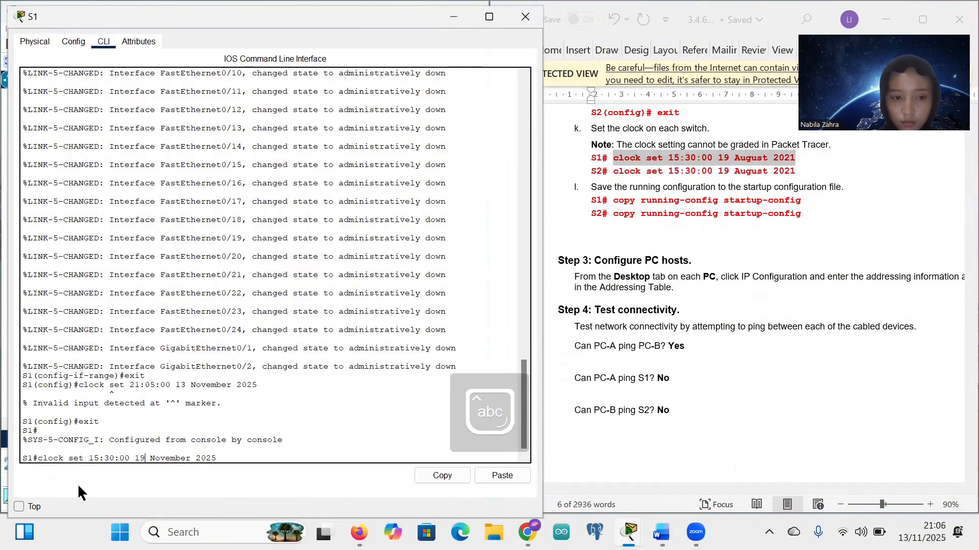
text(13)
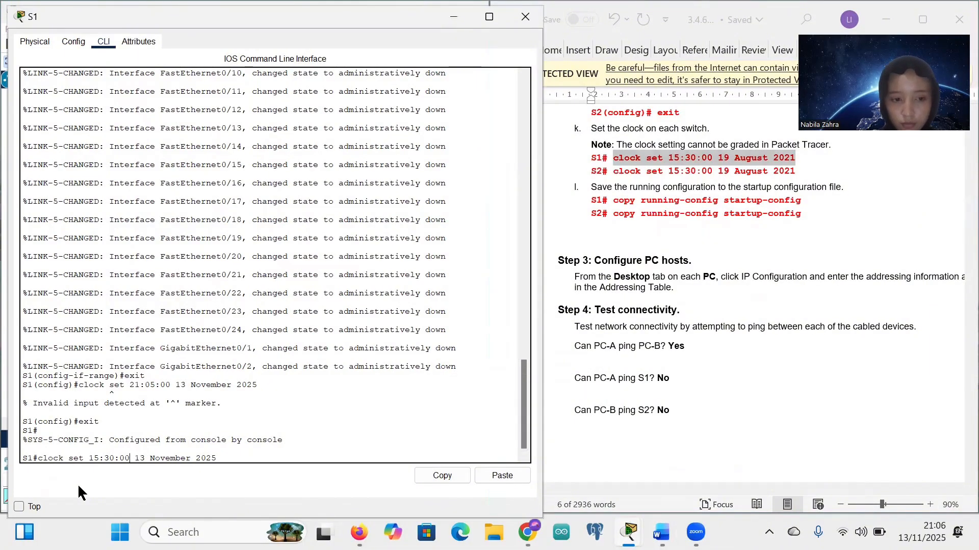
key(Left)
key(Left)
key(Left)
key(Left)
key(Left)
key(Left)
key(BackSpace)
key(BackSpace)
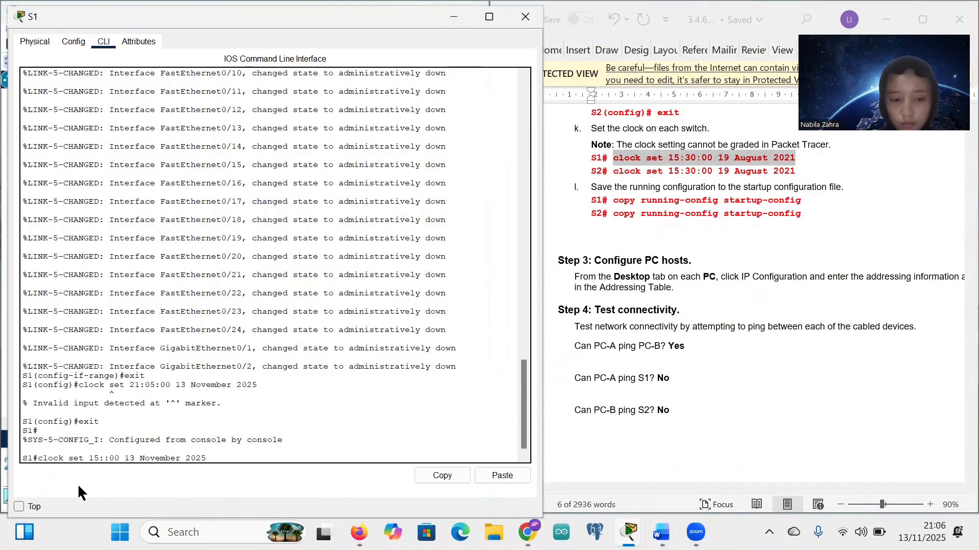
text(11)
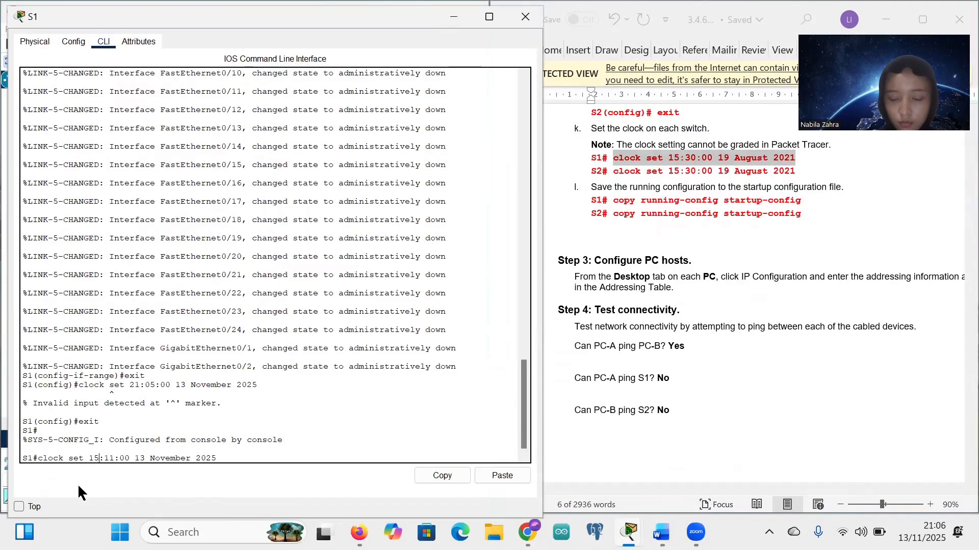
key(Left)
key(Left)
key(Left)
key(BackSpace)
key(BackSpace)
text(13)
key(Return)
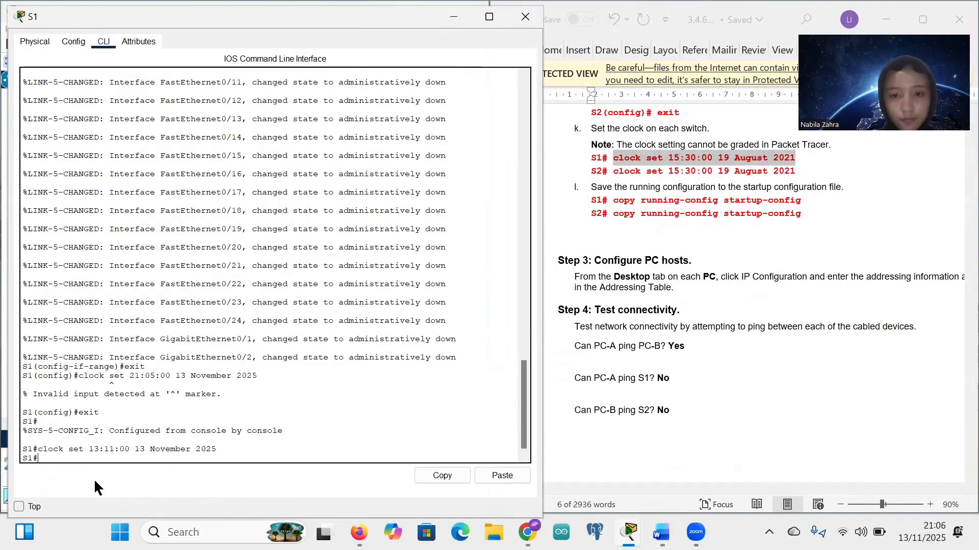
Step: Copy S1's running-config to startup-config with the default name, then minimize S1's window
drag(614, 200, 803, 200)
key(ctrl+c)
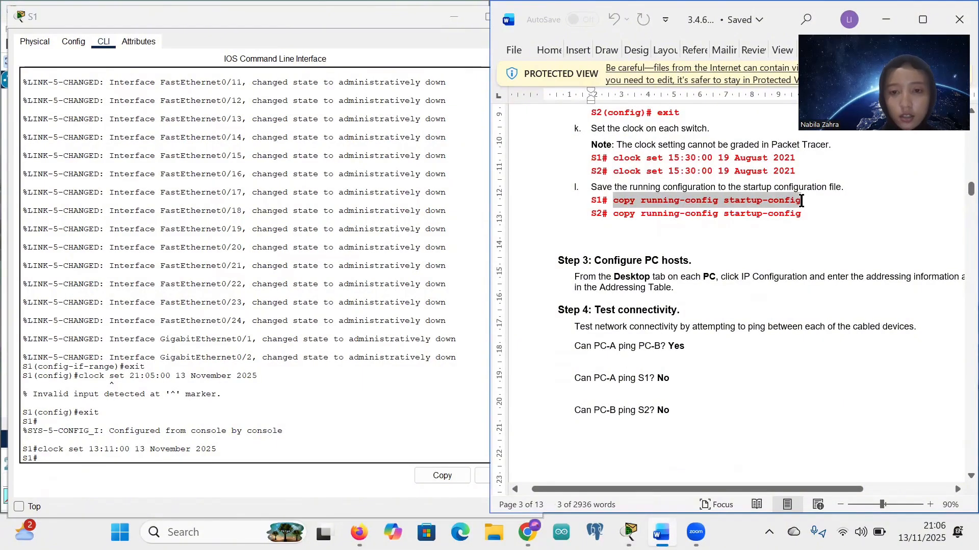
right_click(54, 462)
click(81, 483)
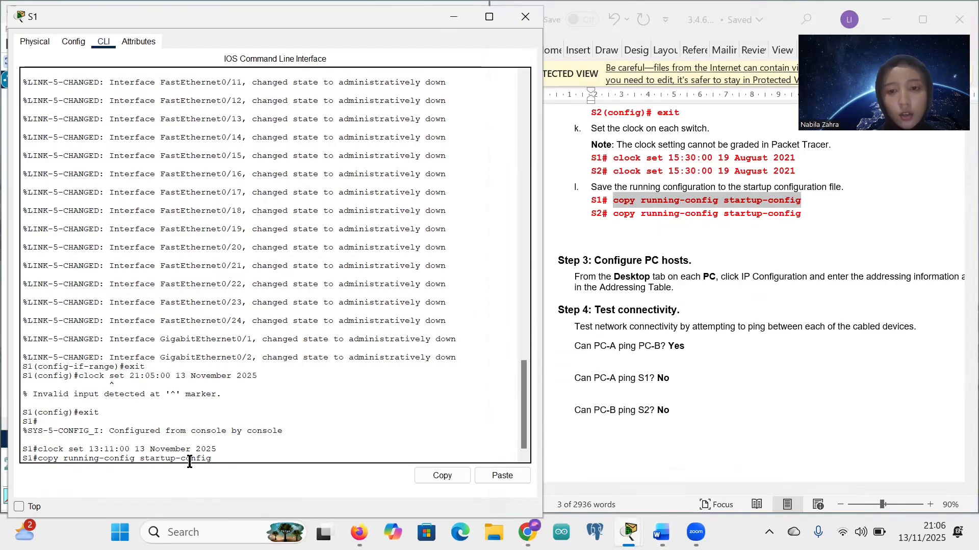
key(Return)
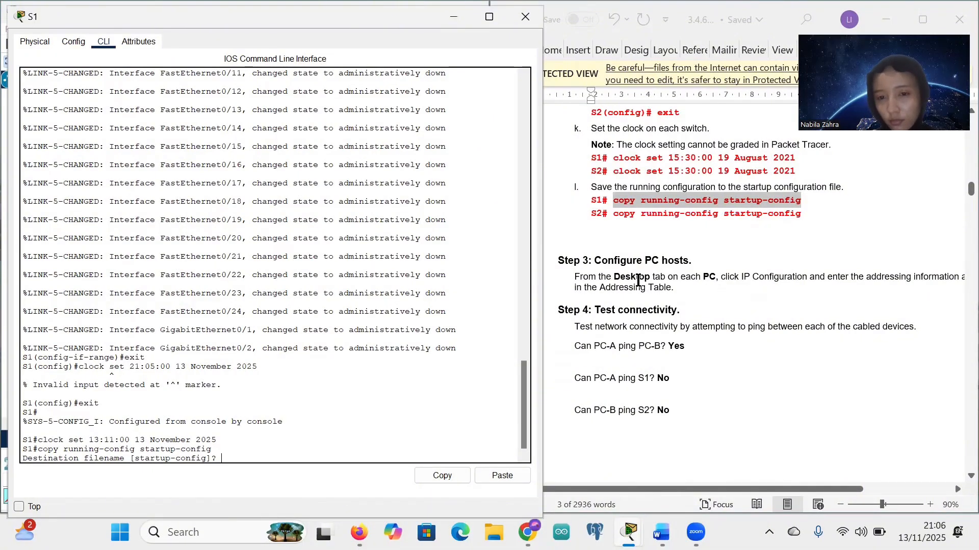
scroll(622, 283, down, 2)
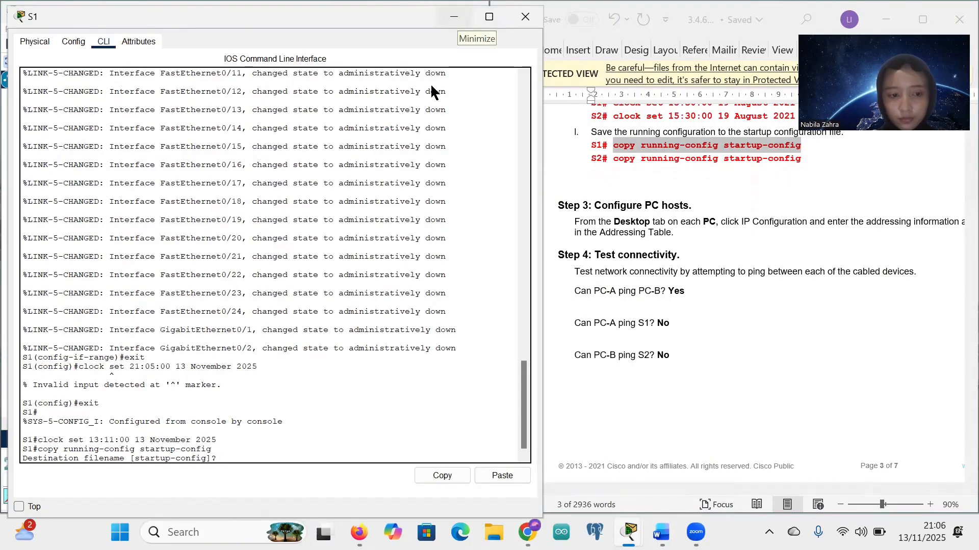
key(Return)
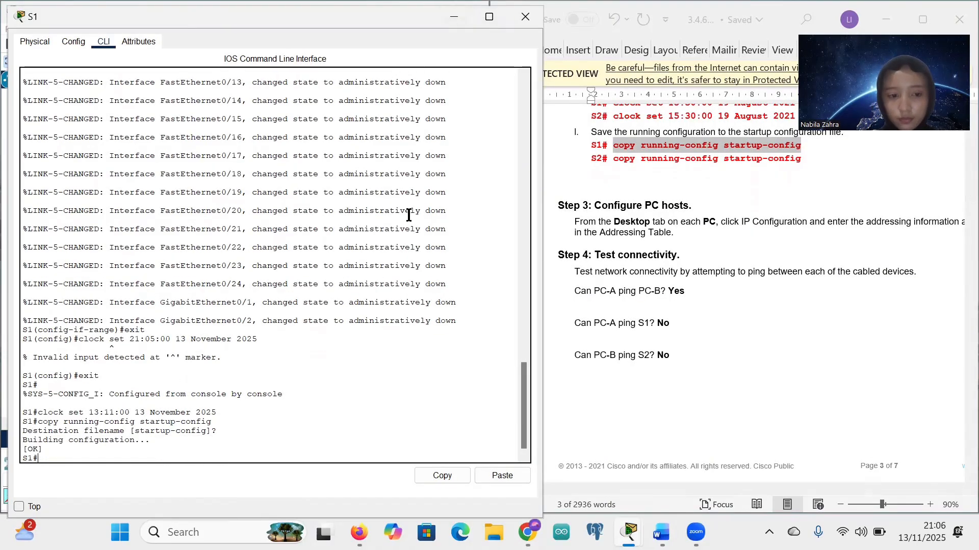
click(451, 19)
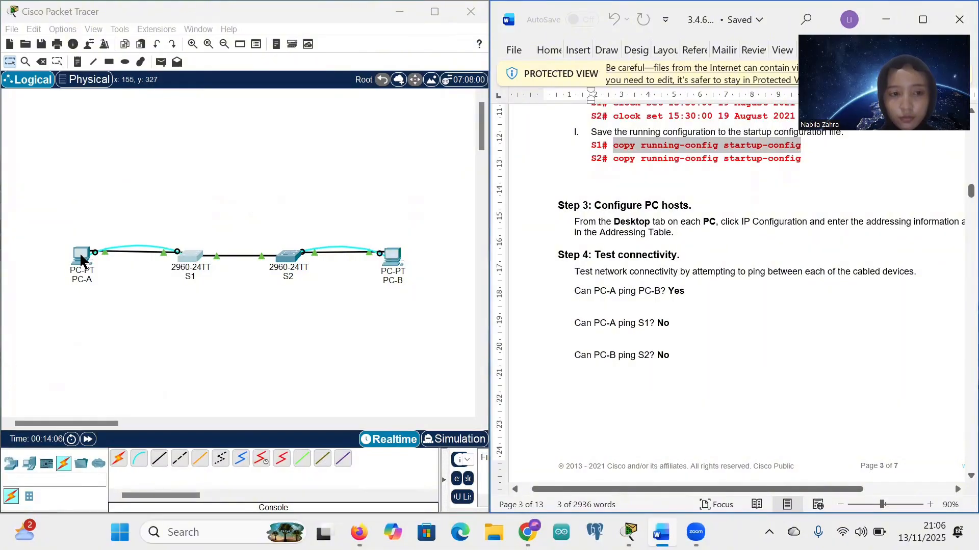
Step: Dismiss PC-A, then bring up S2's CLI at the Switch> prompt beside the instructions
click(82, 257)
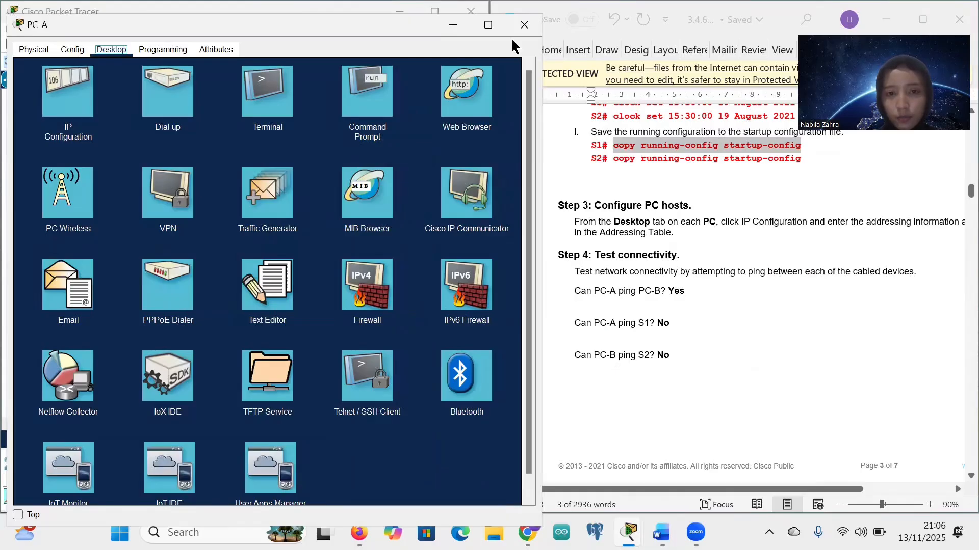
click(447, 22)
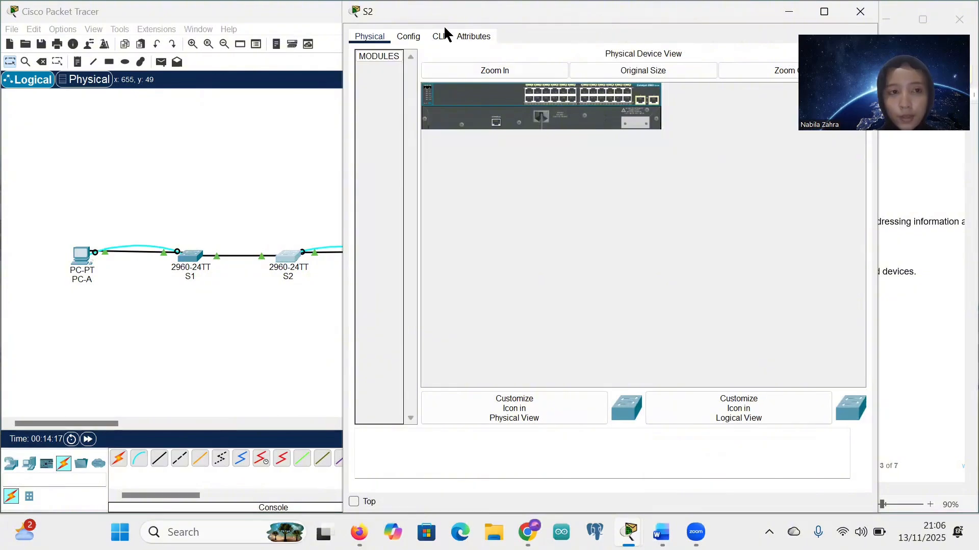
drag(444, 25, 115, 33)
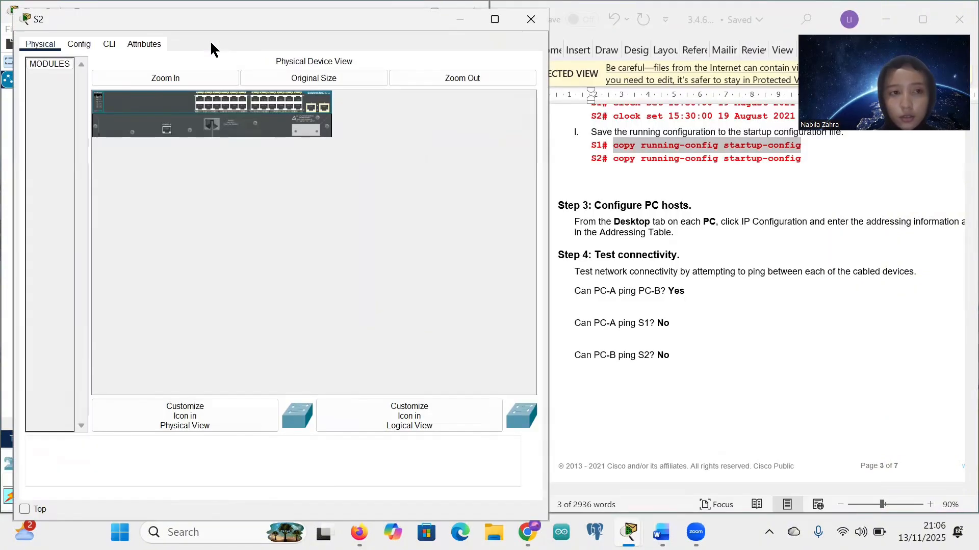
click(109, 45)
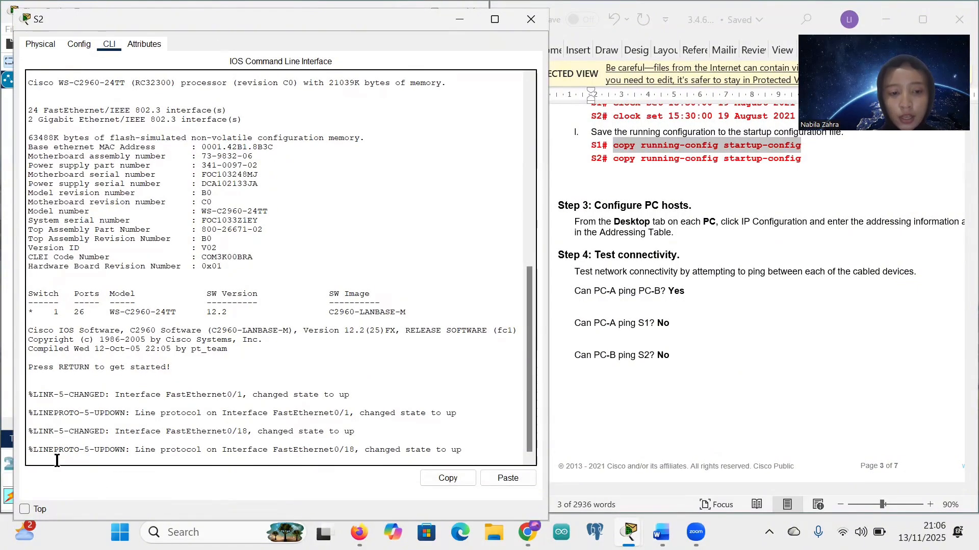
key(Return)
scroll(712, 335, up, 15)
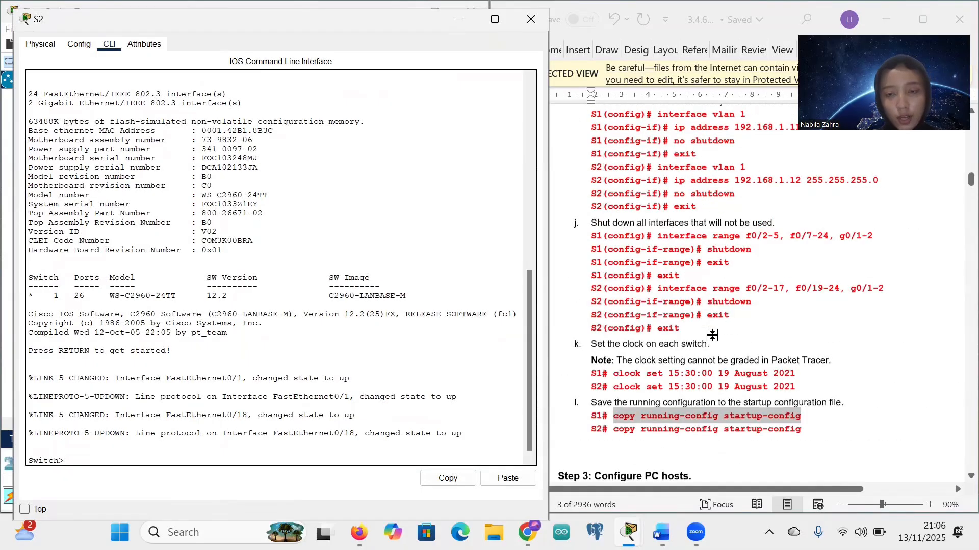
click(678, 304)
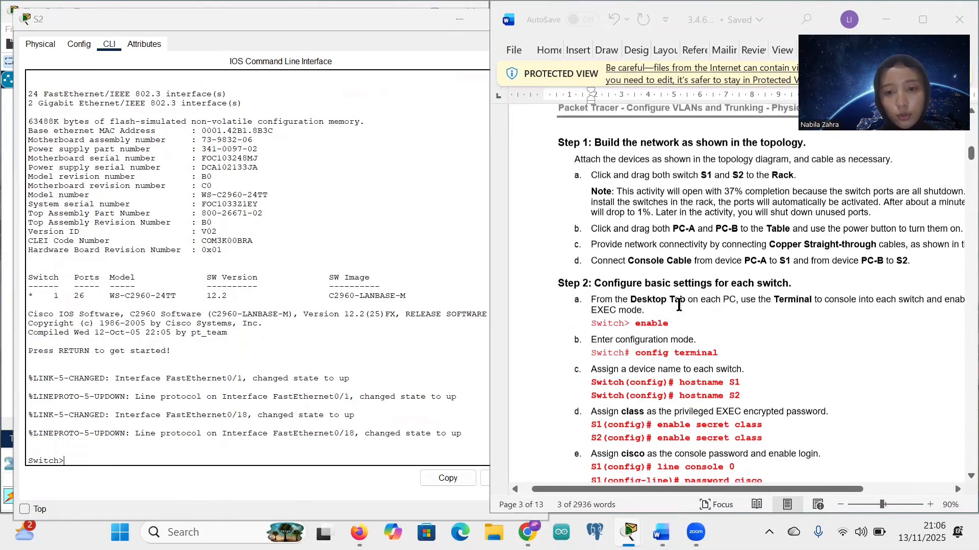
scroll(679, 304, down, 3)
key(e)
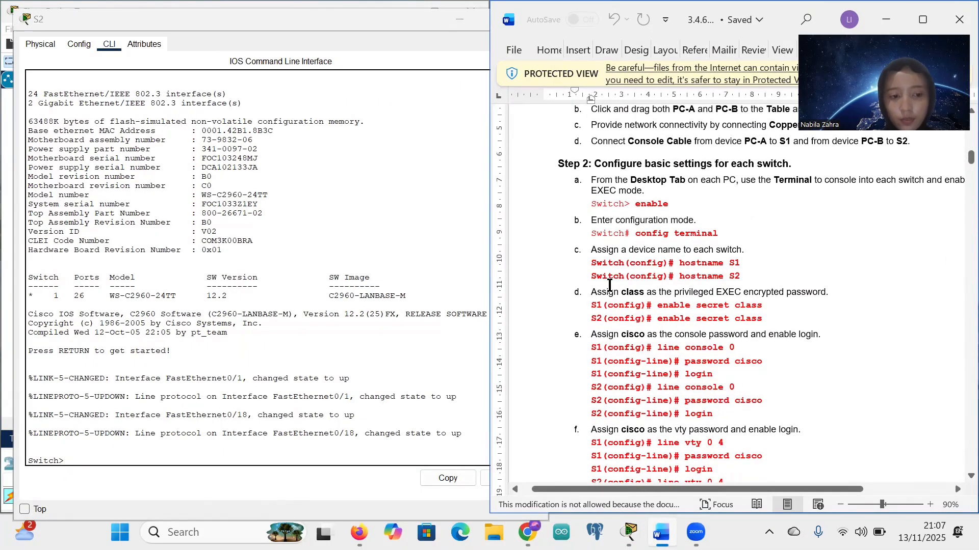
Step: Enter global configuration on S2 and set its hostname to S2
click(88, 454)
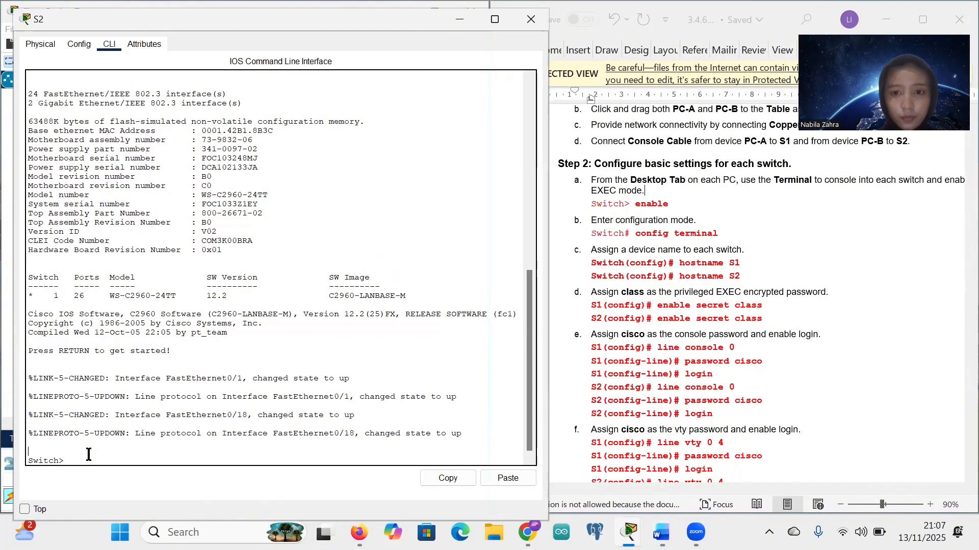
text(enable)
key(Return)
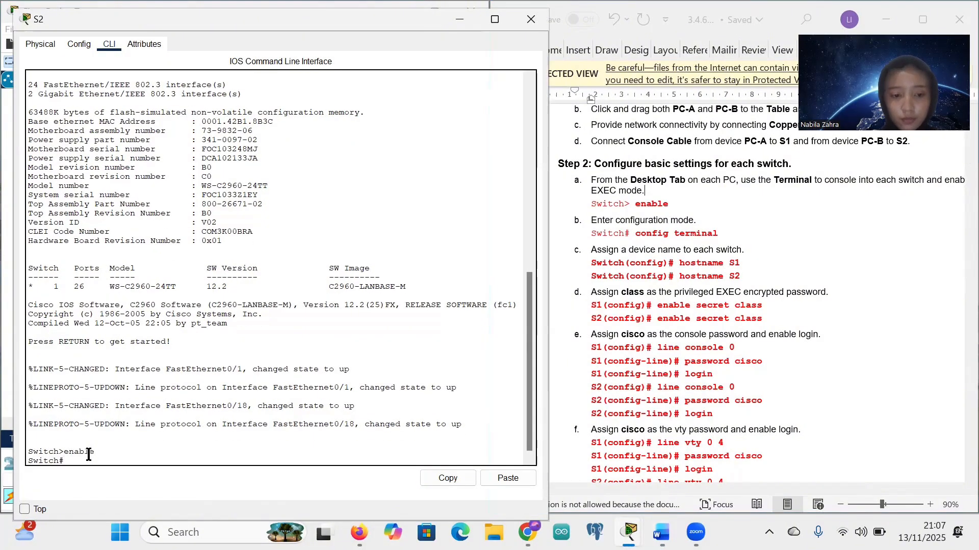
text(config)
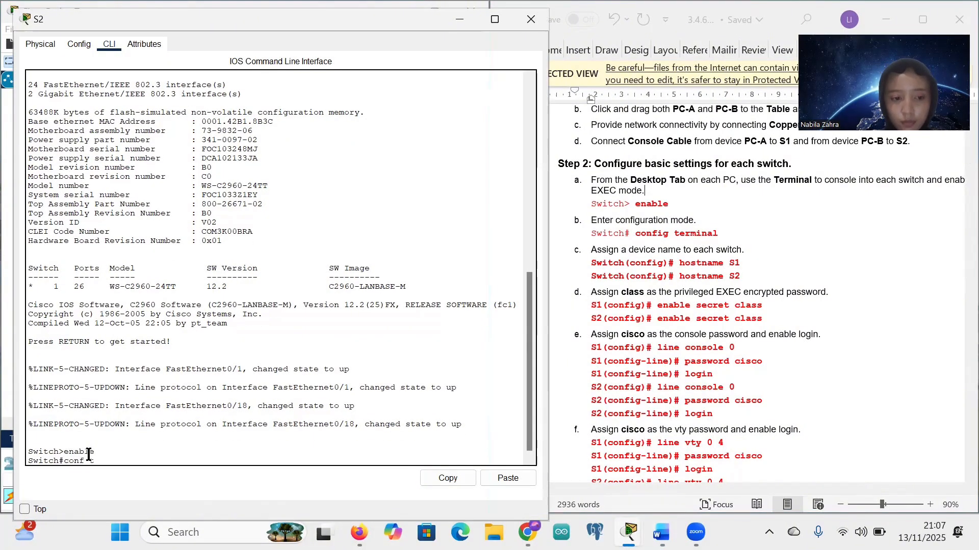
key(Return)
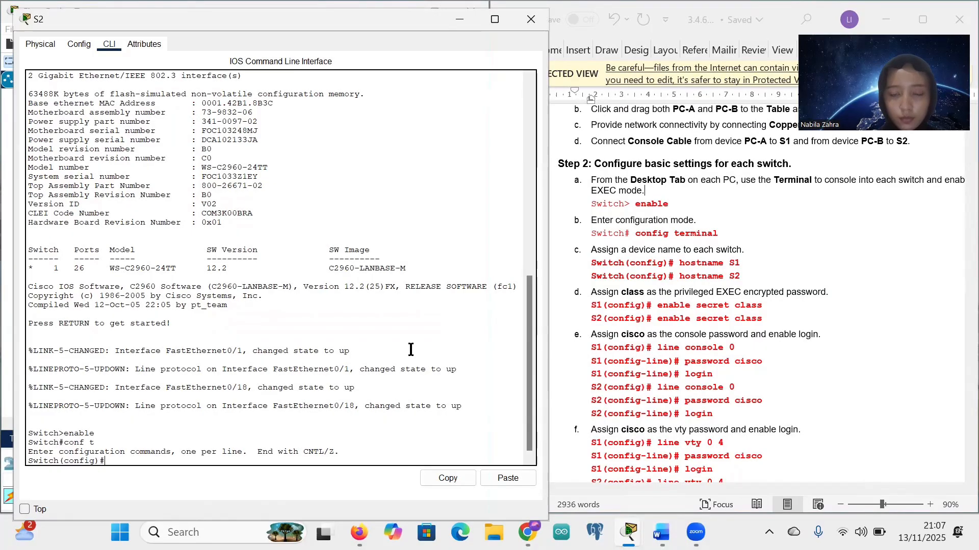
text(hostname)
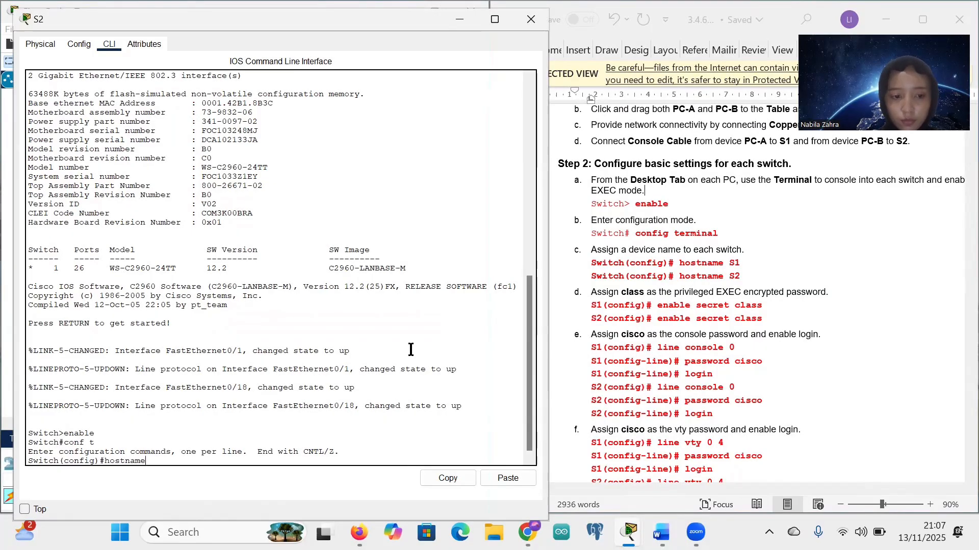
text( S1)
key(Return)
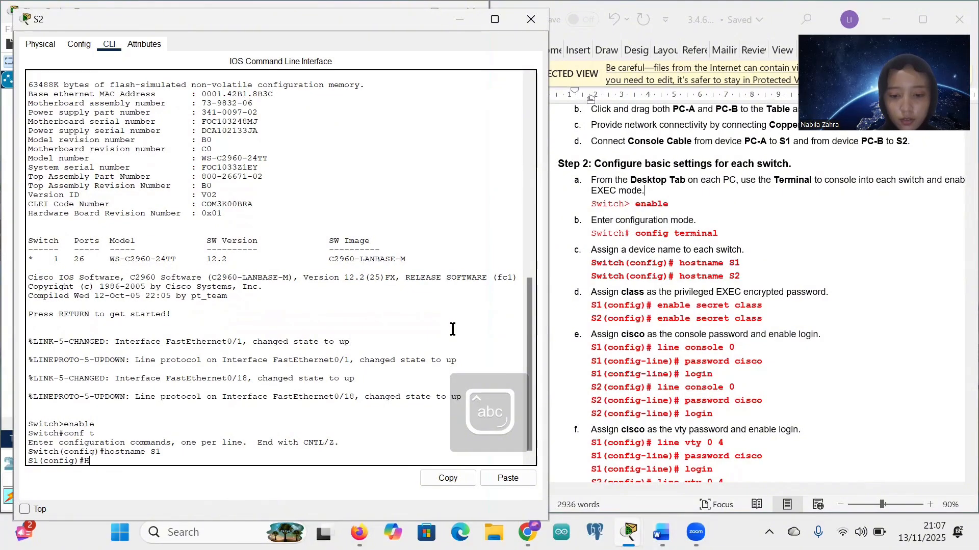
text(Hostname)
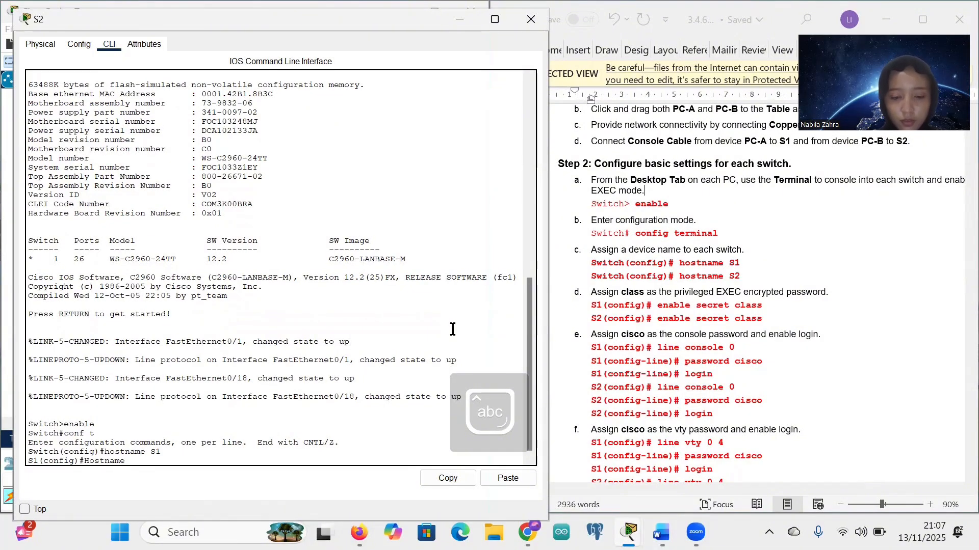
text( S2)
key(Return)
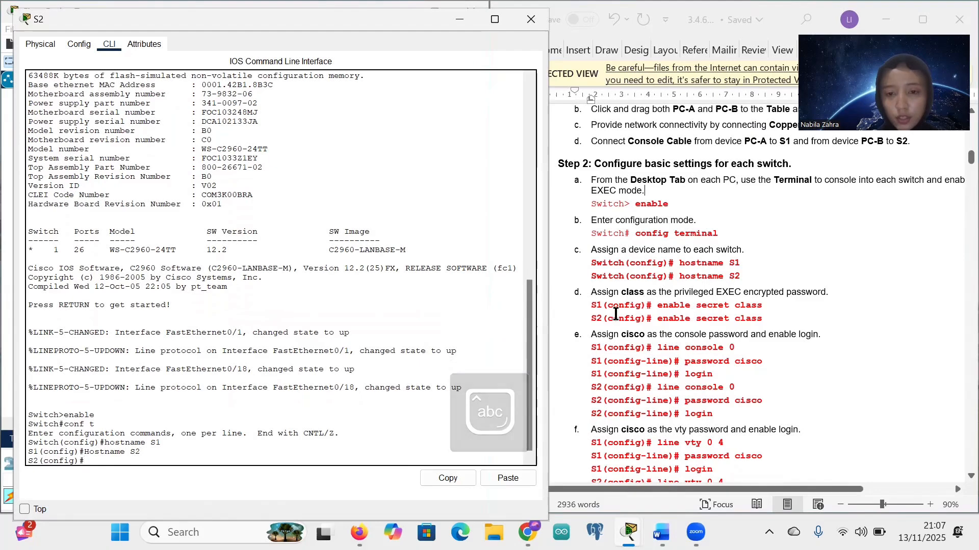
drag(657, 319, 759, 323)
key(ctrl+c)
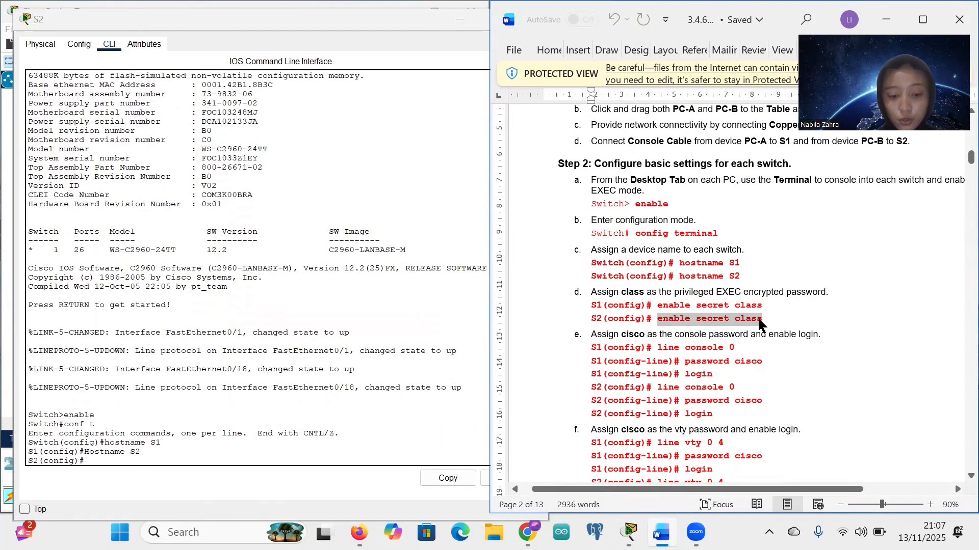
click(87, 460)
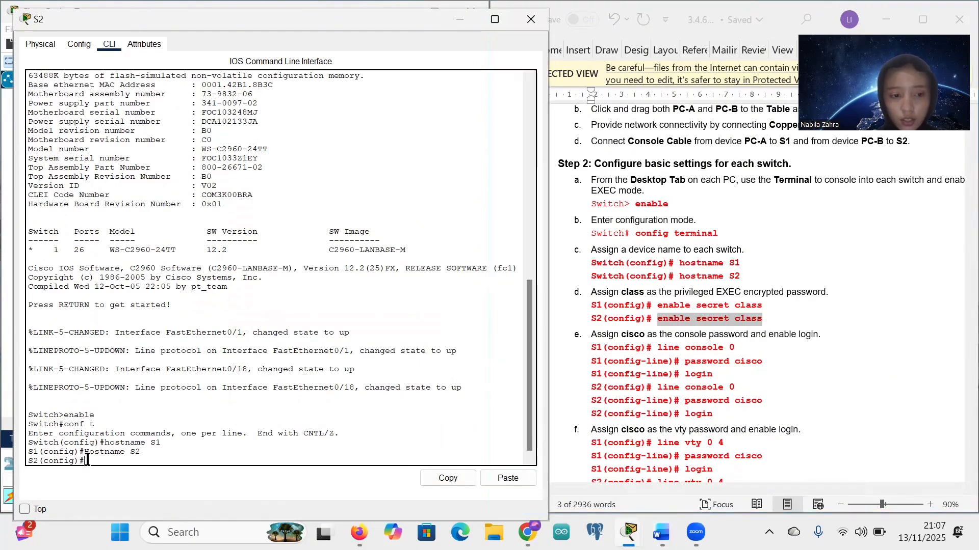
right_click(88, 463)
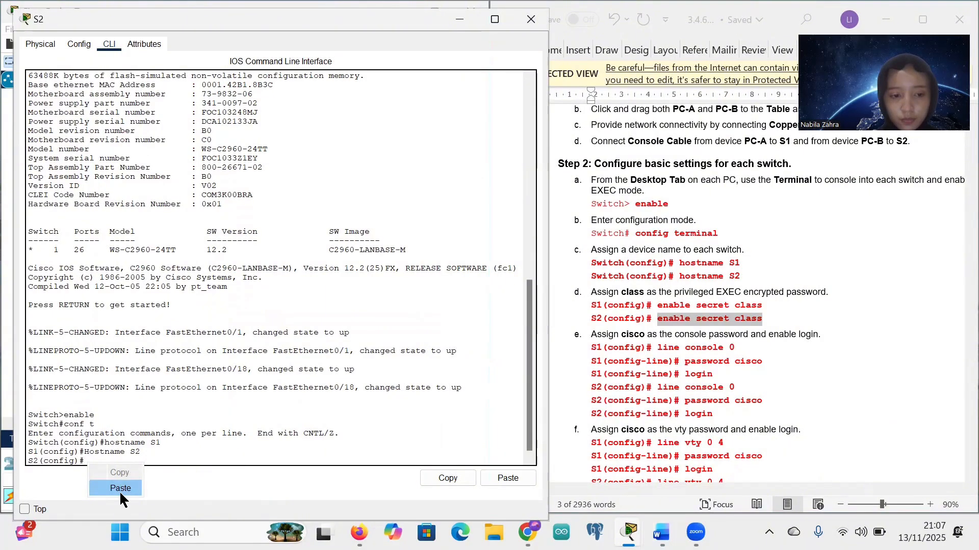
click(120, 488)
key(Return)
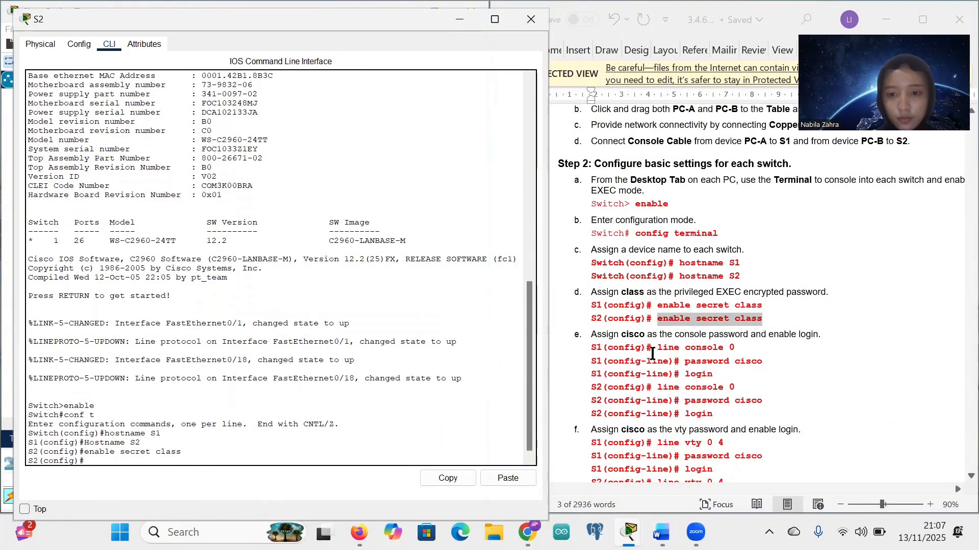
Step: Select the line console 0 command in the lab instructions
scroll(652, 352, down, 4)
scroll(652, 353, down, 1)
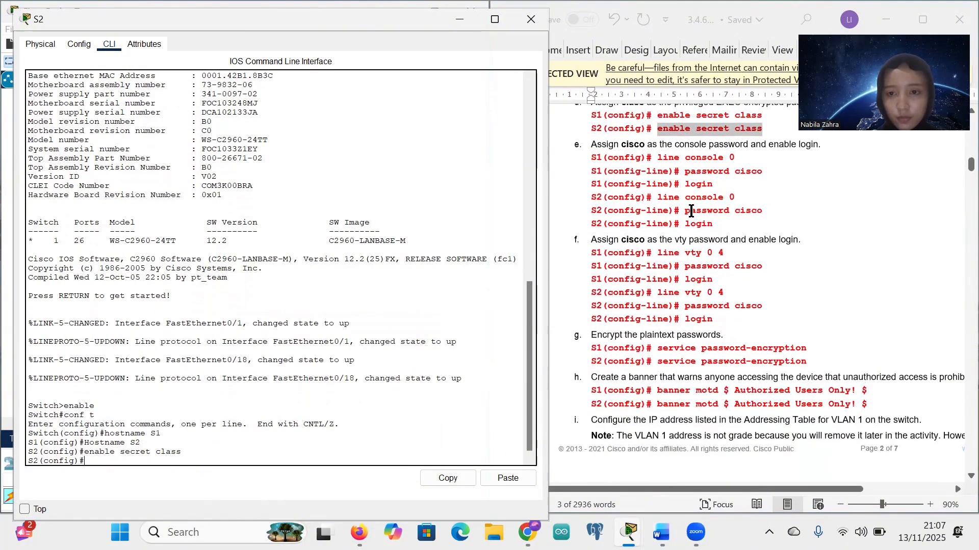
drag(723, 154, 734, 160)
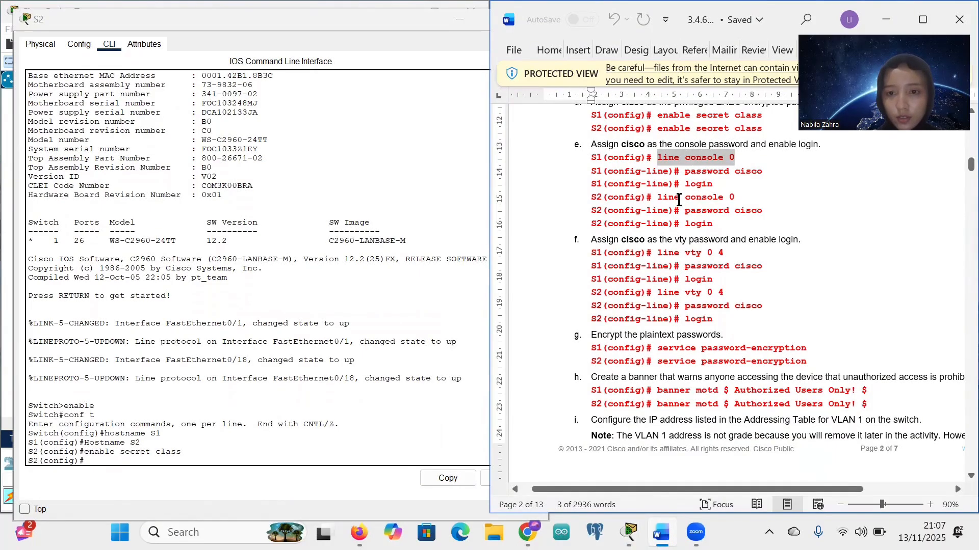
click(659, 198)
shift+click(736, 196)
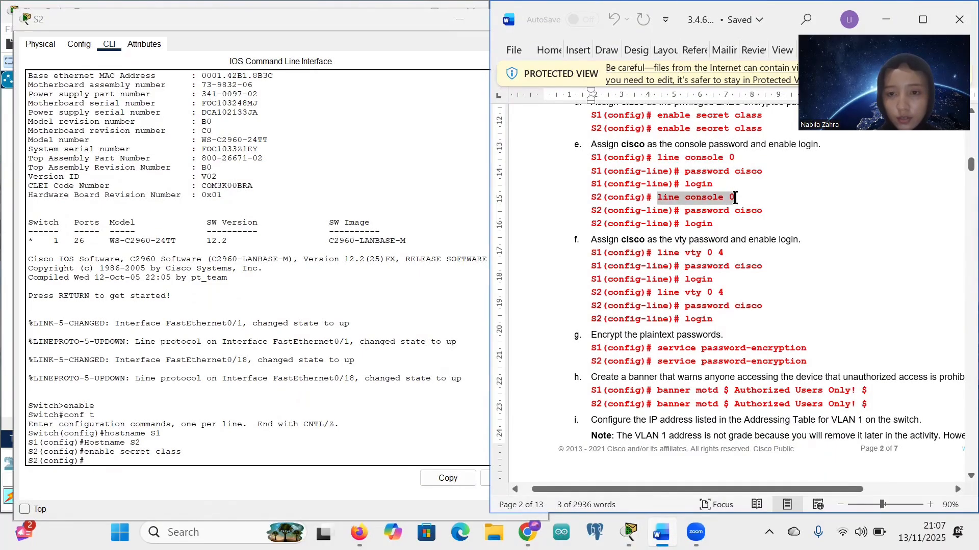
click(84, 461)
right_click(84, 462)
click(105, 484)
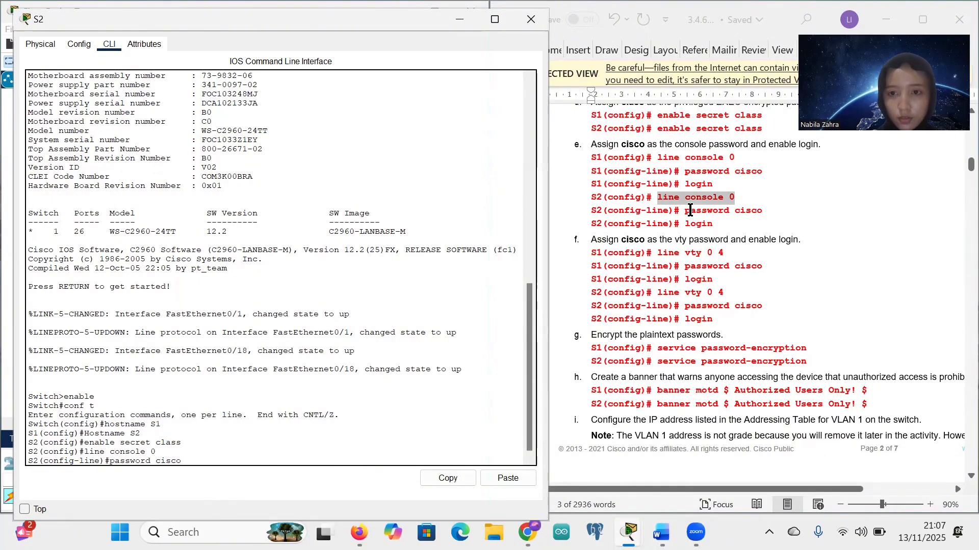
key(Return)
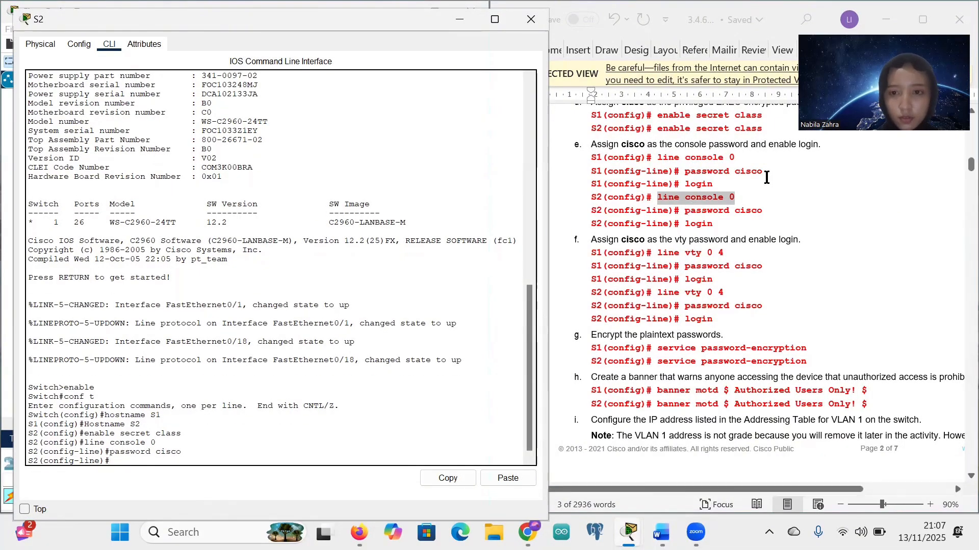
text(login)
key(Return)
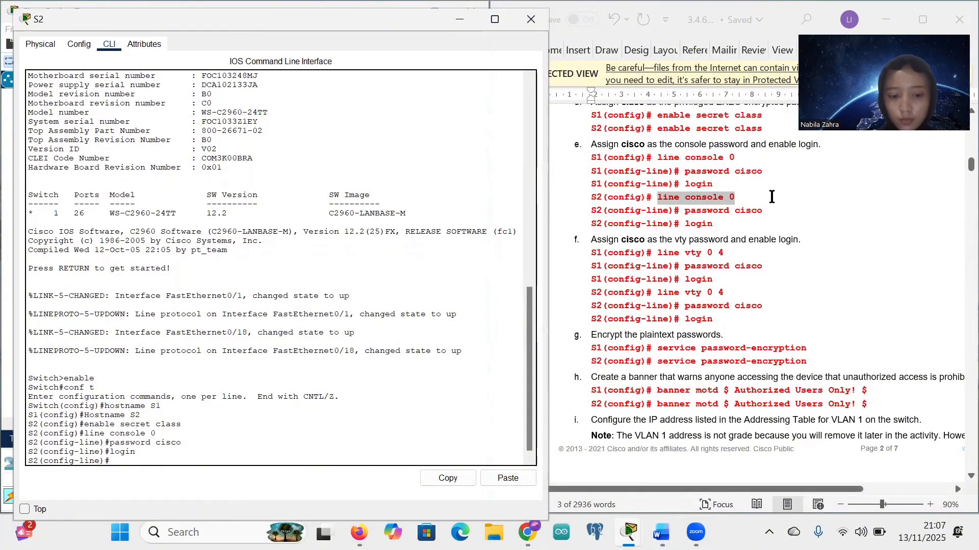
text(exit)
key(Return)
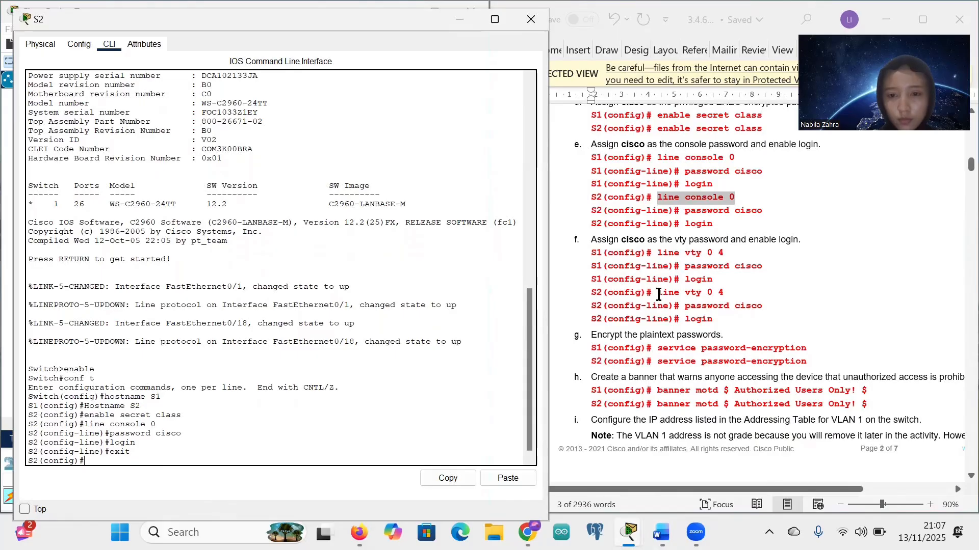
drag(658, 295, 720, 294)
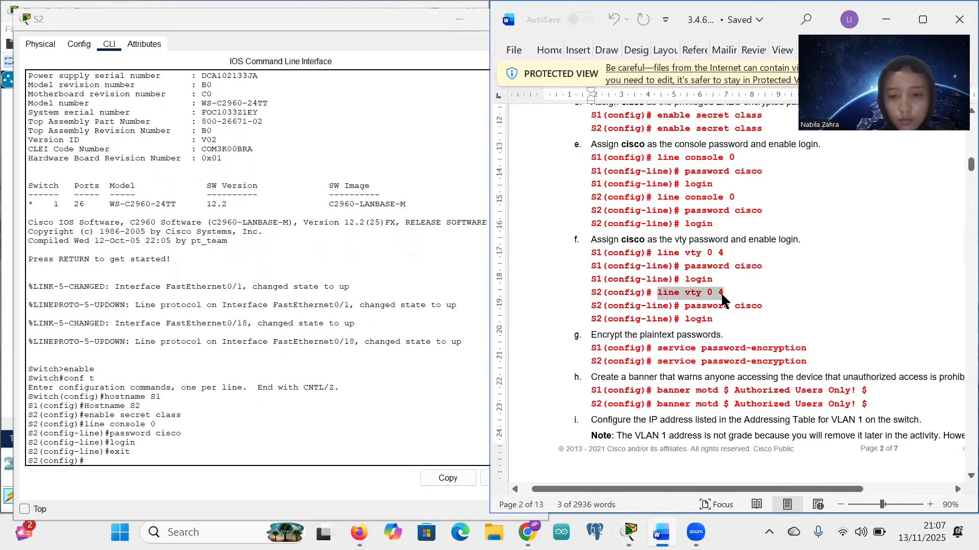
right_click(86, 462)
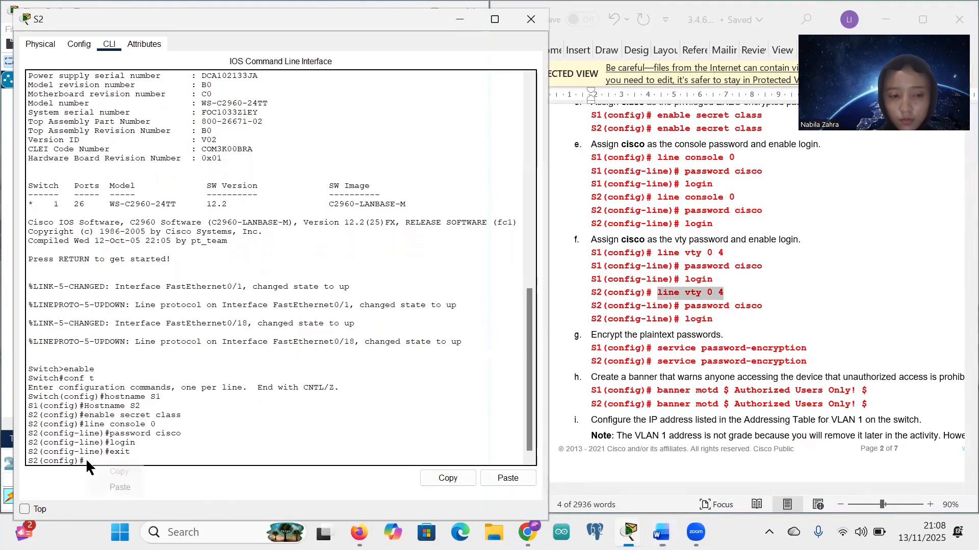
click(120, 487)
key(Return)
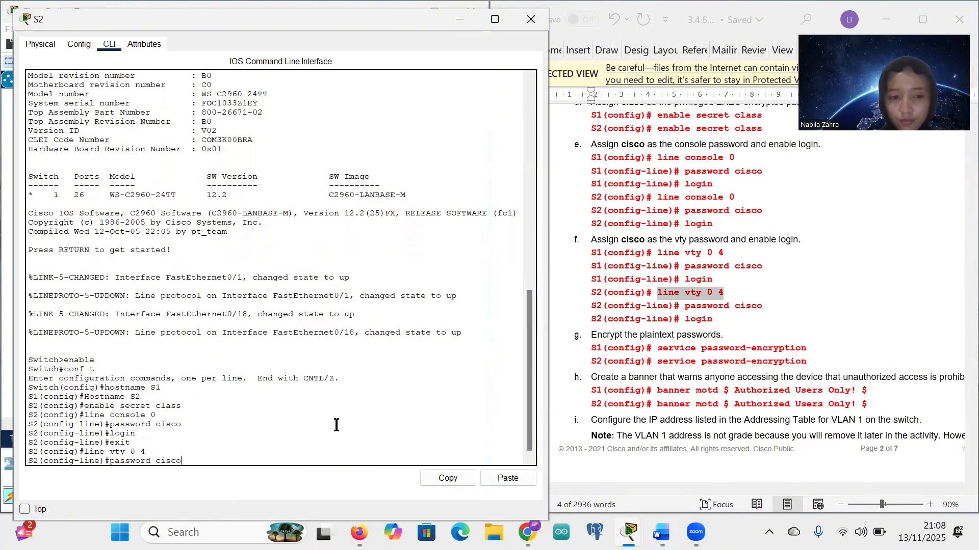
key(Return)
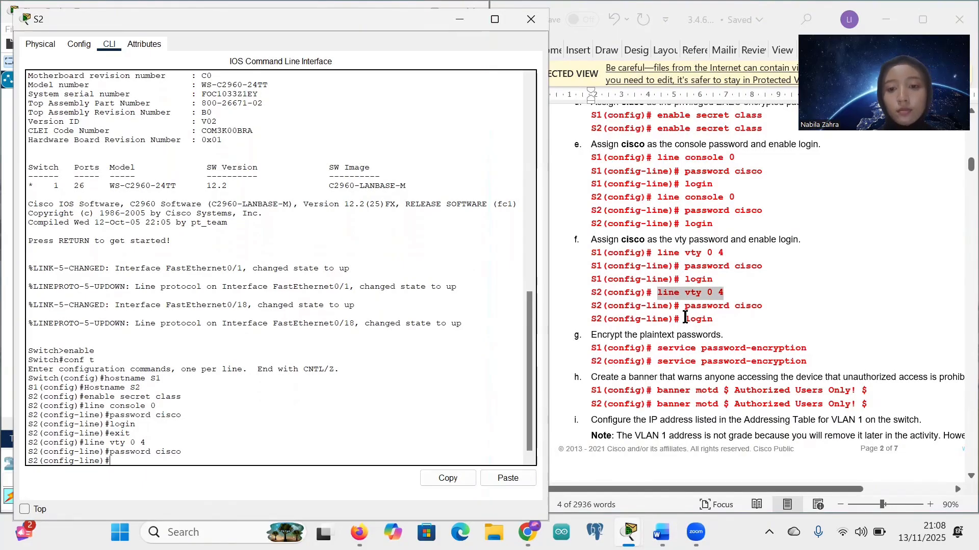
drag(685, 318, 714, 322)
key(ctrl+c)
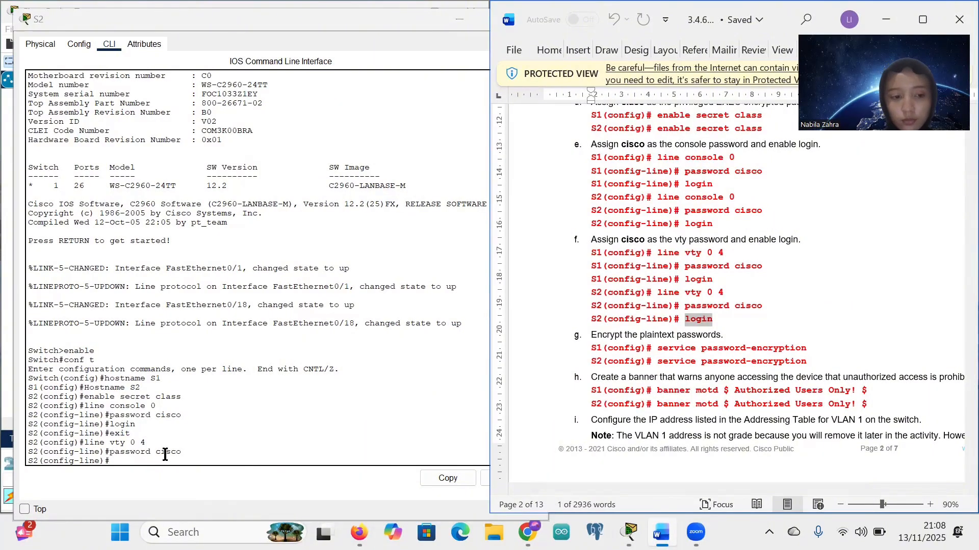
click(120, 461)
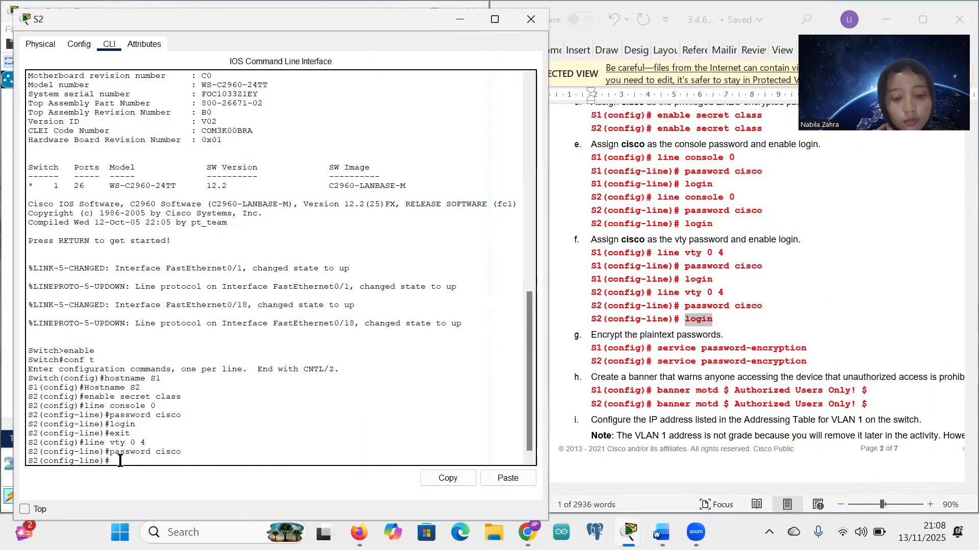
right_click(119, 460)
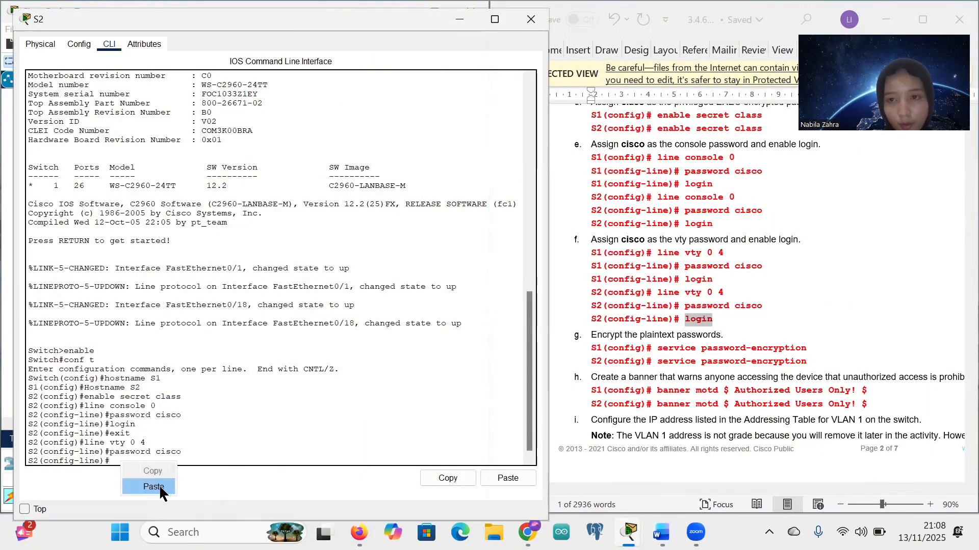
click(159, 485)
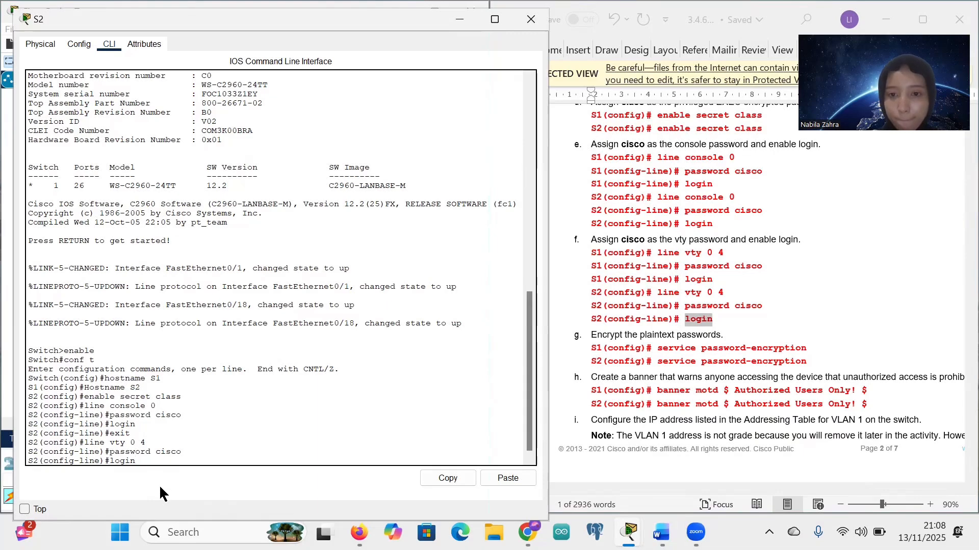
key(Return)
Step: Enable service password-encryption on S2
scroll(694, 312, down, 2)
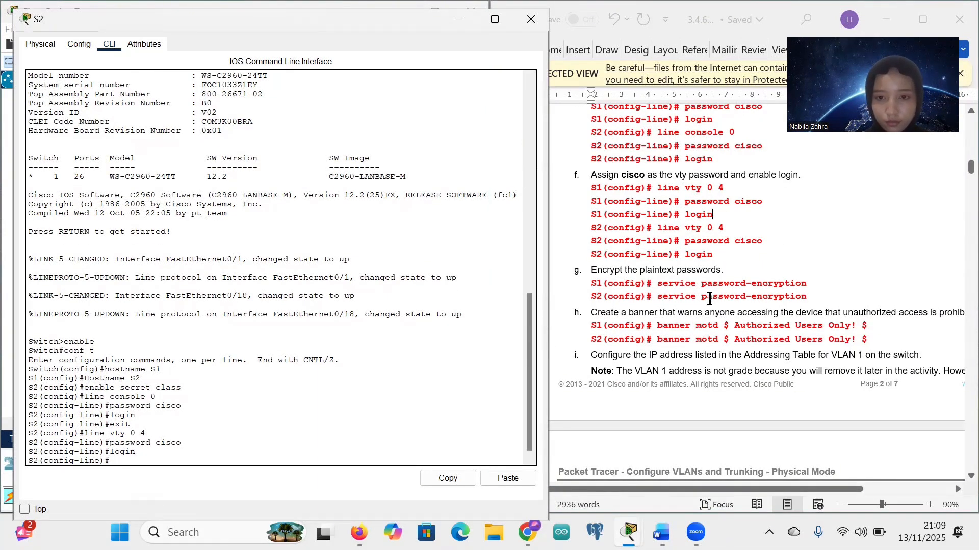
scroll(709, 299, down, 1)
click(658, 265)
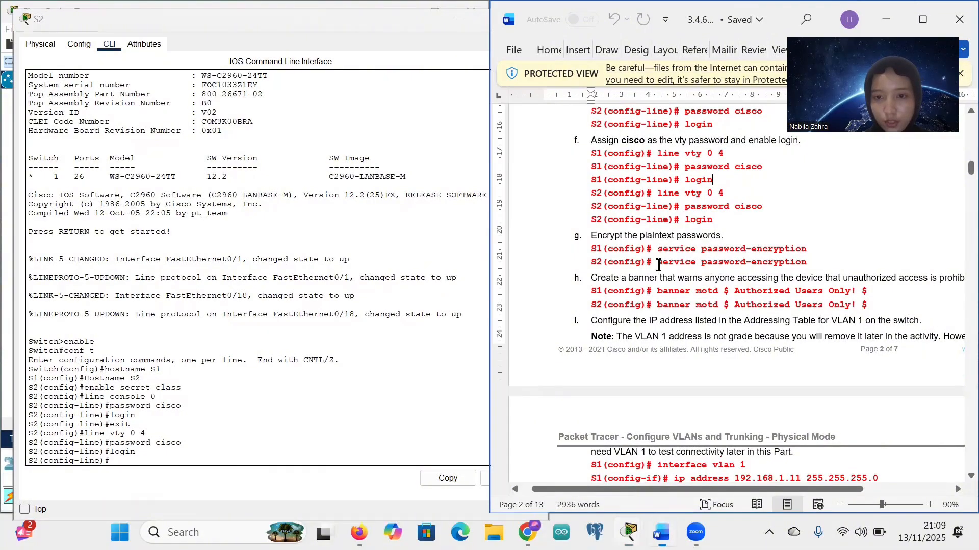
drag(658, 265, 806, 264)
key(ctrl+c)
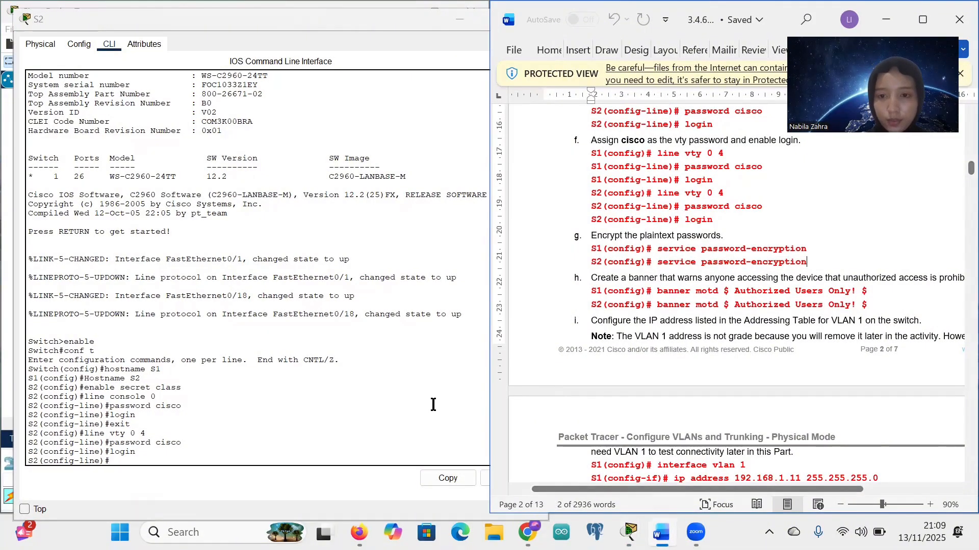
right_click(113, 461)
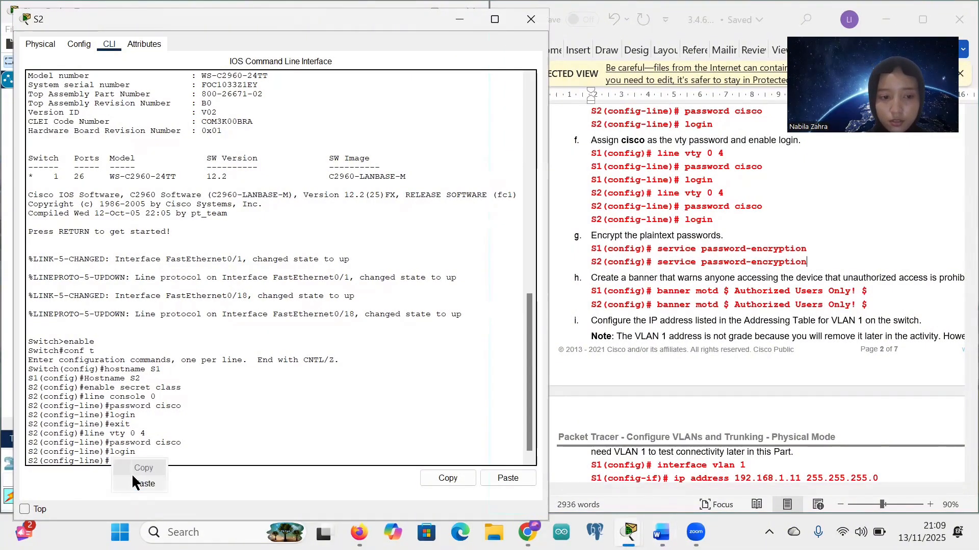
click(132, 475)
key(Return)
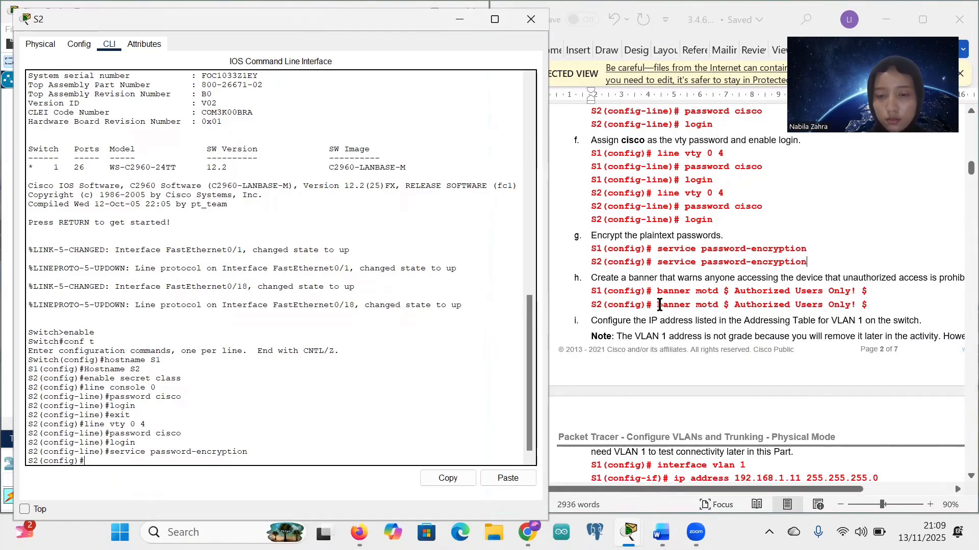
Step: Add the banner motd 'Authorized Users Only!' on S2
drag(658, 305, 875, 302)
key(ctrl+c)
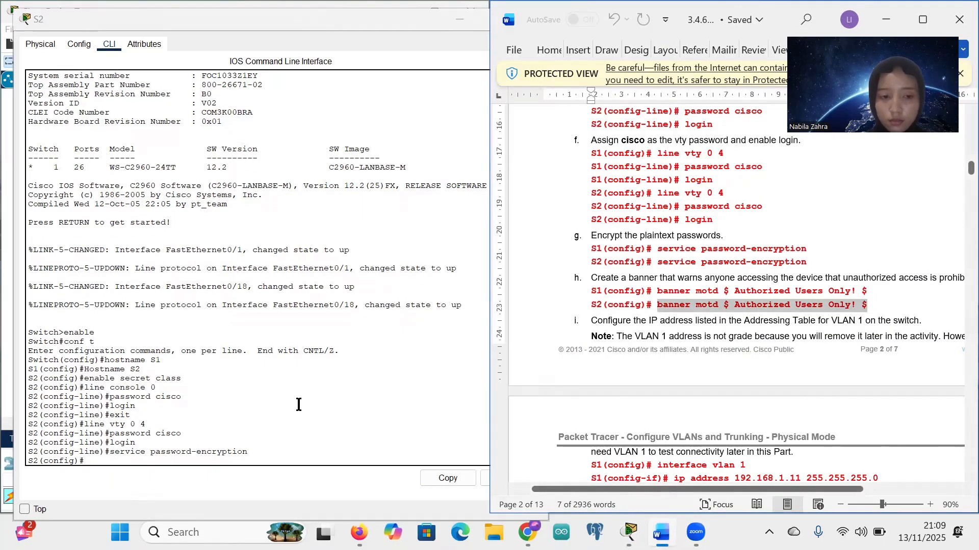
right_click(91, 462)
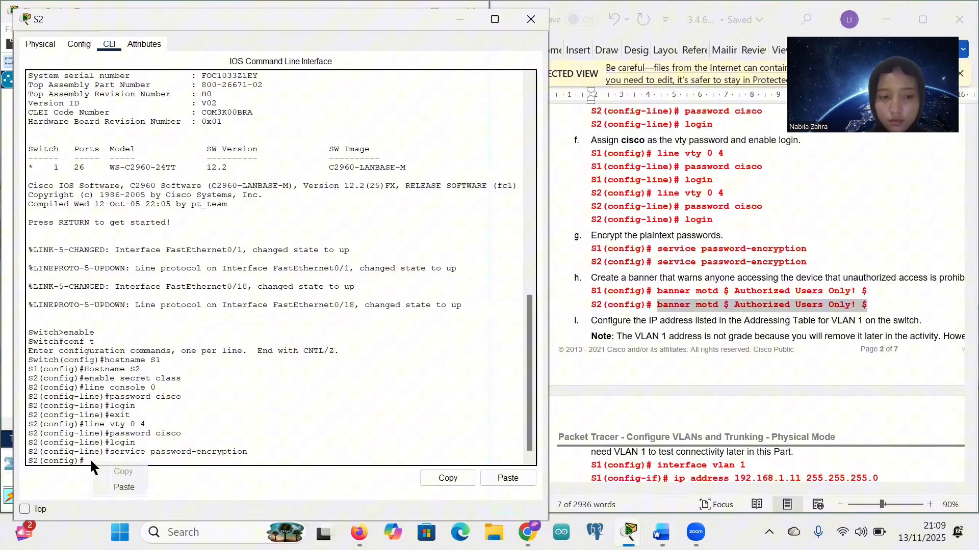
click(124, 488)
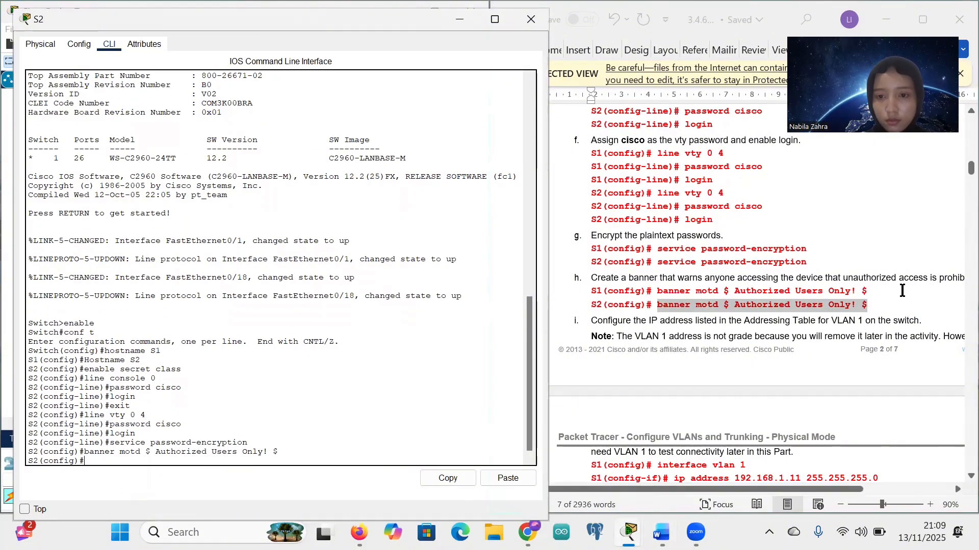
scroll(735, 316, down, 3)
Step: Give S2's interface vlan 1 the address 192.168.1.12 255.255.255.0
scroll(734, 314, down, 3)
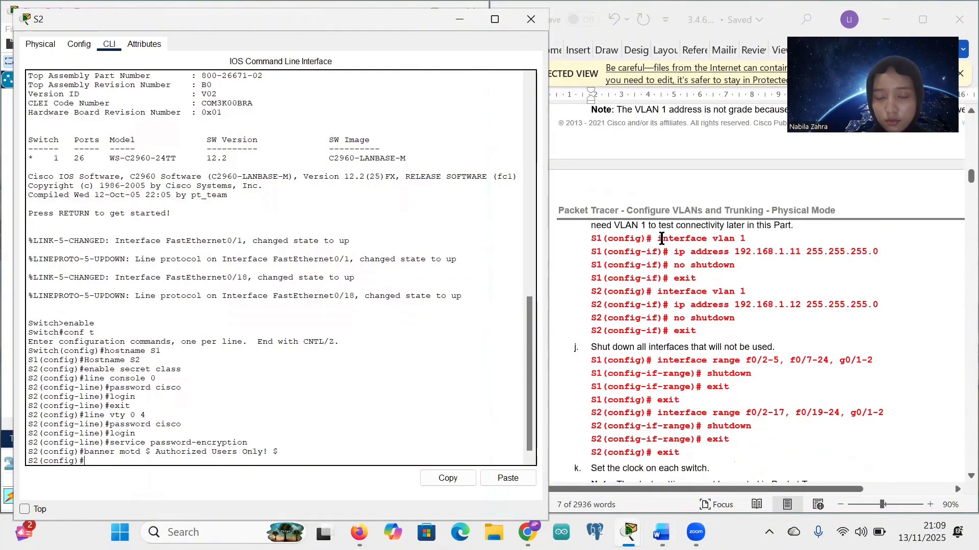
scroll(676, 276, down, 1)
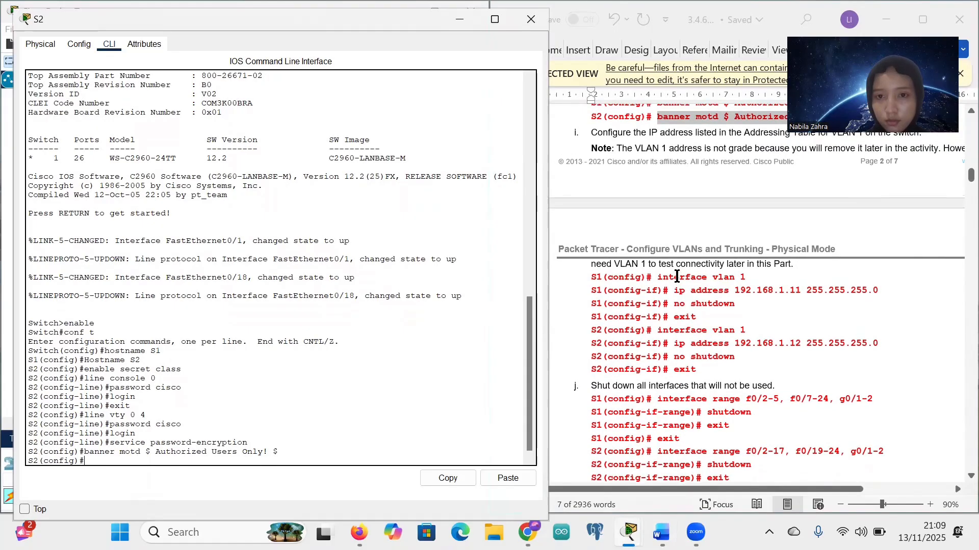
scroll(676, 276, down, 1)
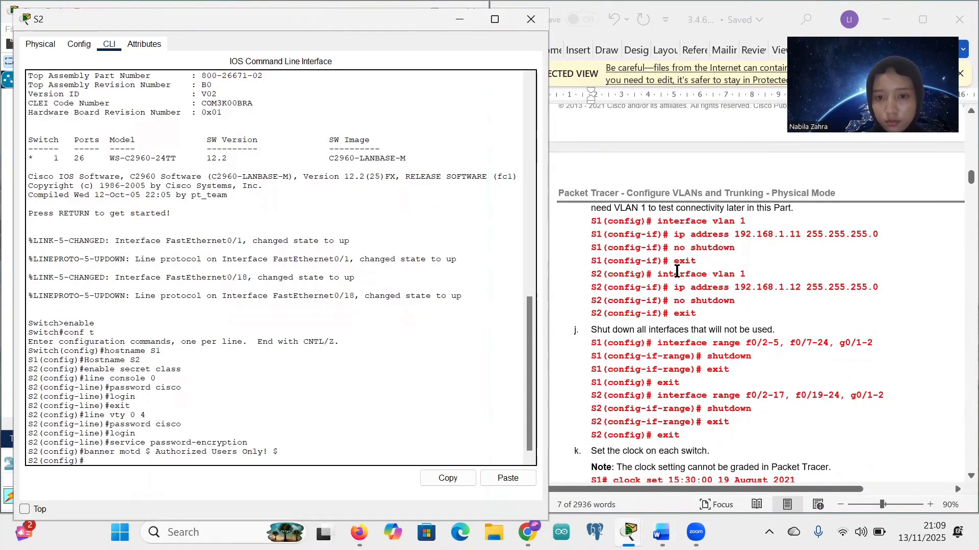
drag(657, 274, 743, 277)
key(ctrl+c)
click(744, 277)
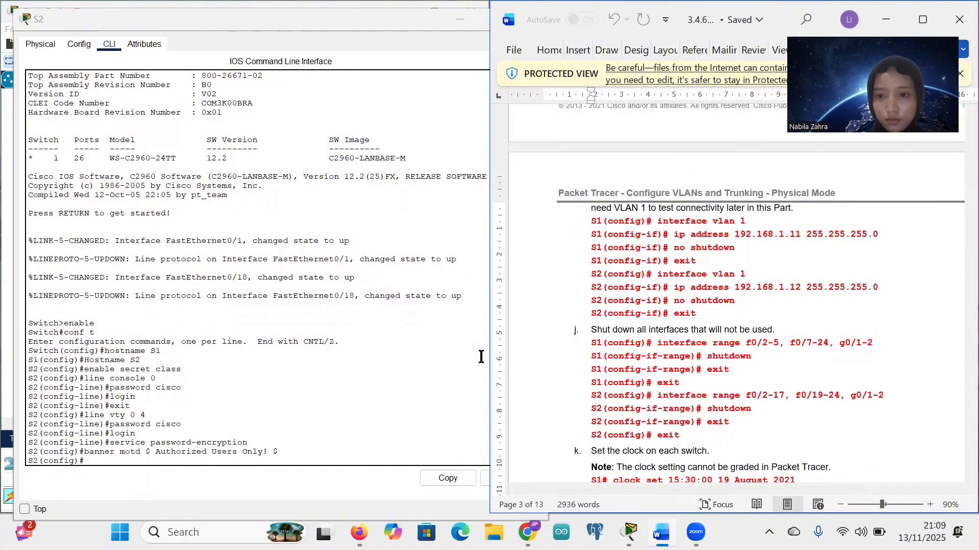
right_click(95, 461)
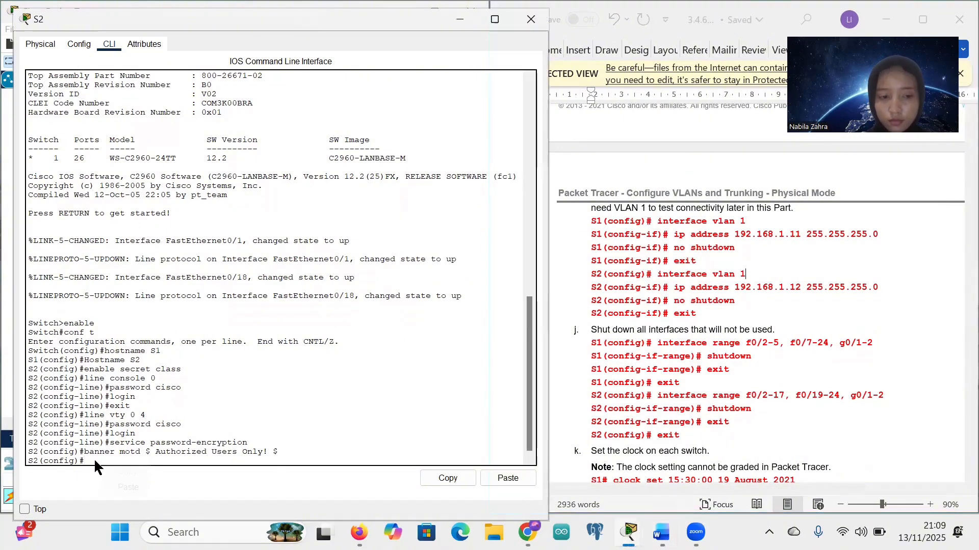
click(117, 487)
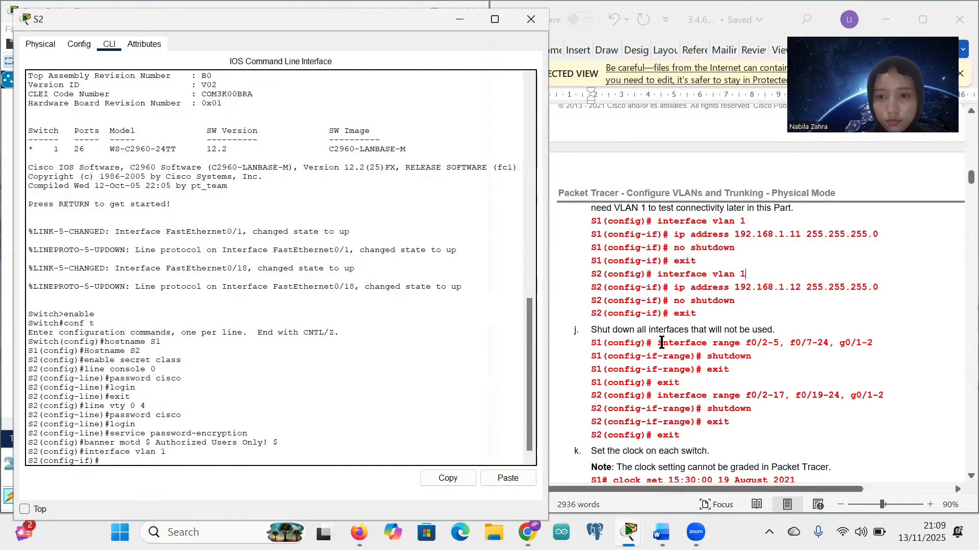
drag(674, 288, 880, 286)
key(ctrl+c)
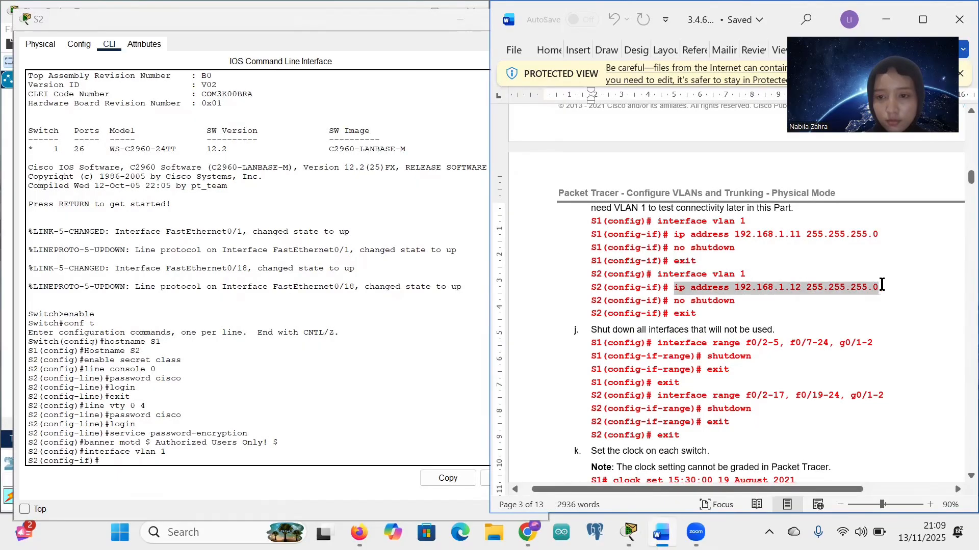
right_click(98, 457)
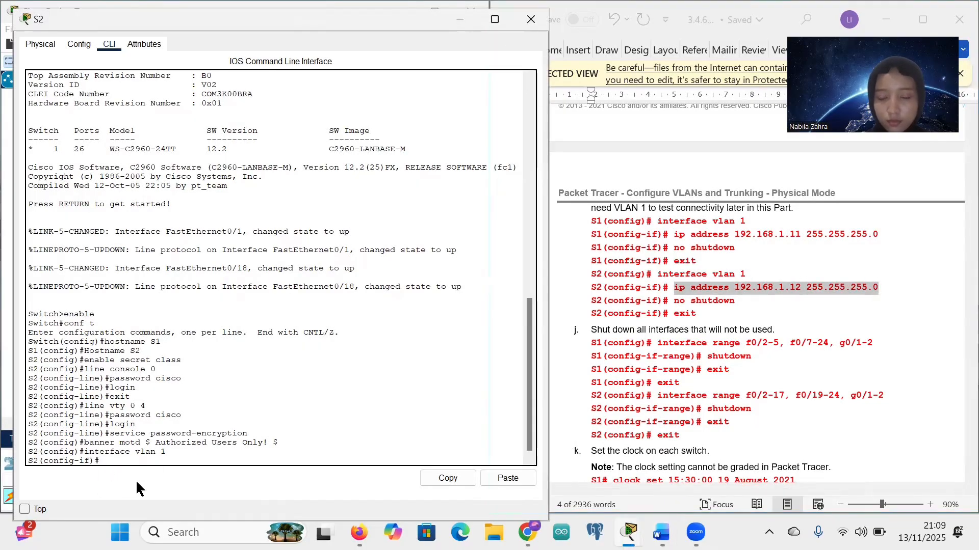
click(135, 479)
Step: Enable S2's VLAN 1 interface with no shutdown and return to global configuration
click(738, 299)
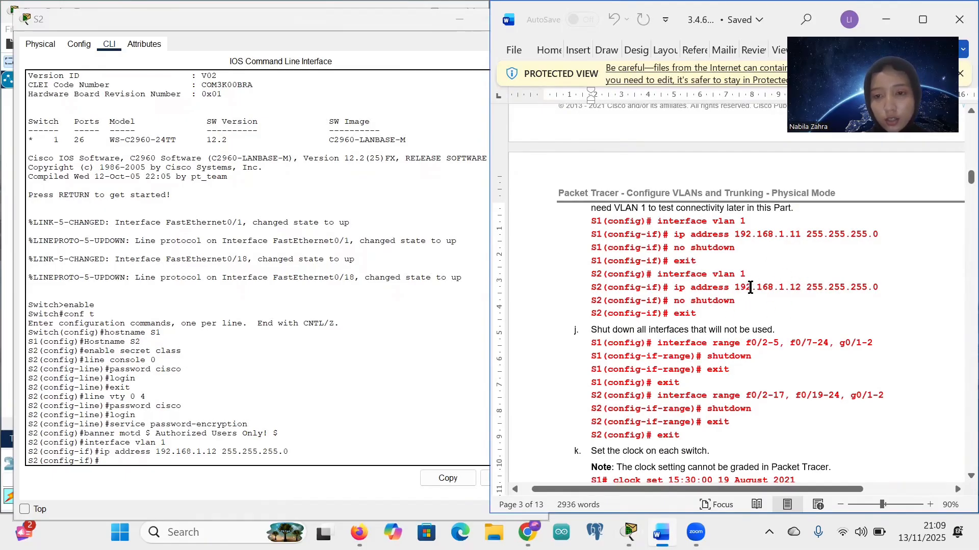
click(795, 288)
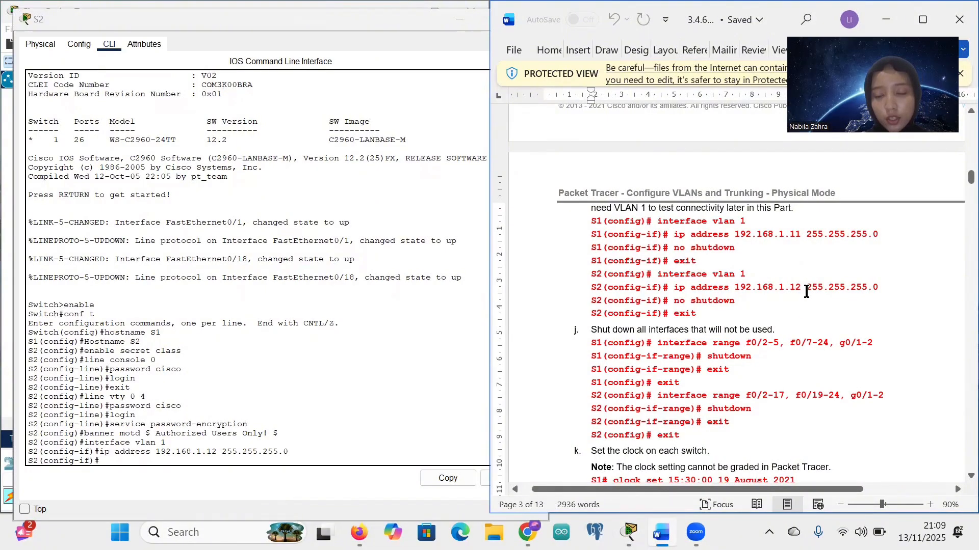
double_click(803, 287)
click(806, 287)
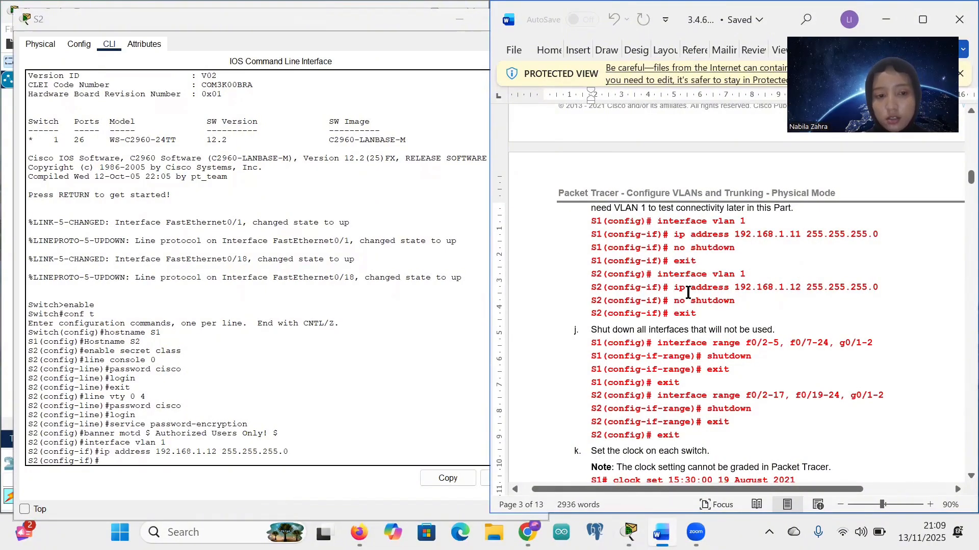
key(n)
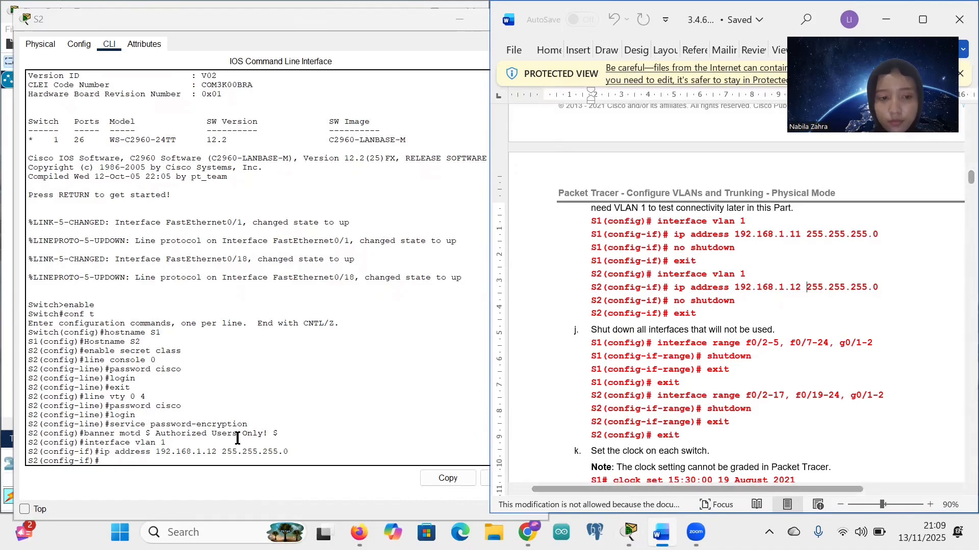
click(165, 461)
text(n)
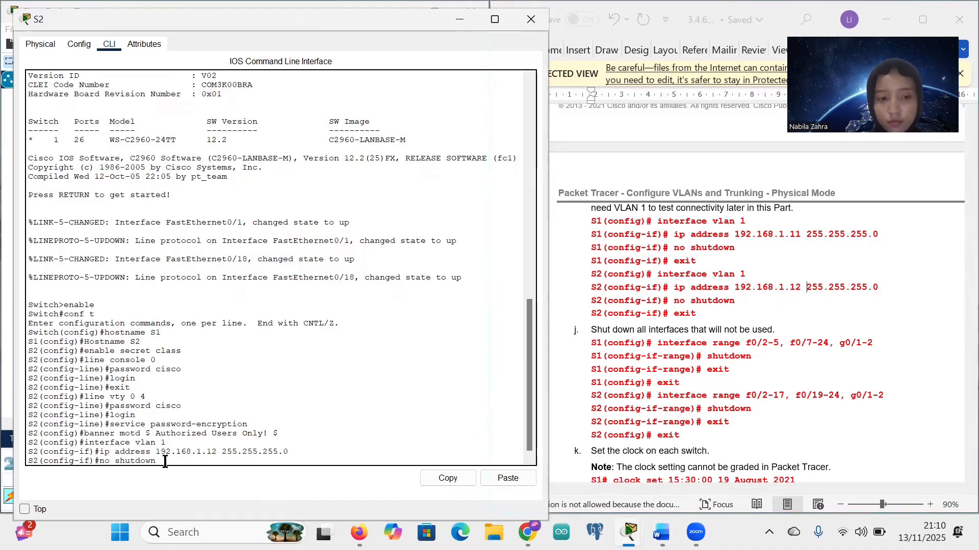
text(o shutdown)
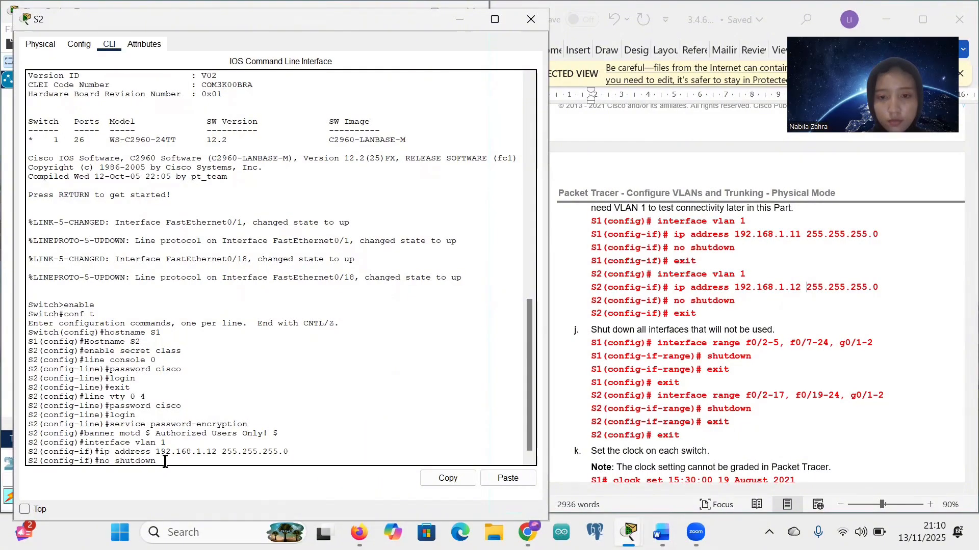
key(Return)
key(Return)
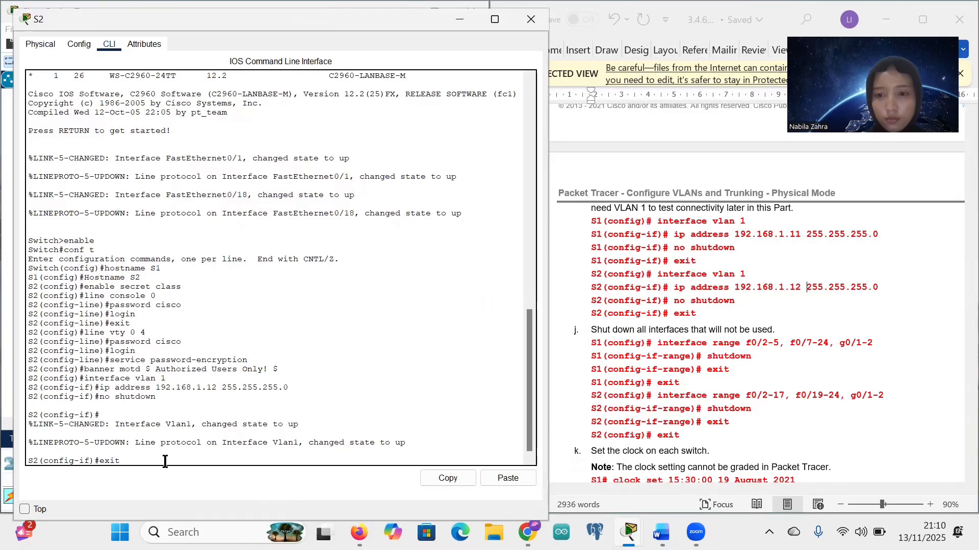
text(exit)
key(Return)
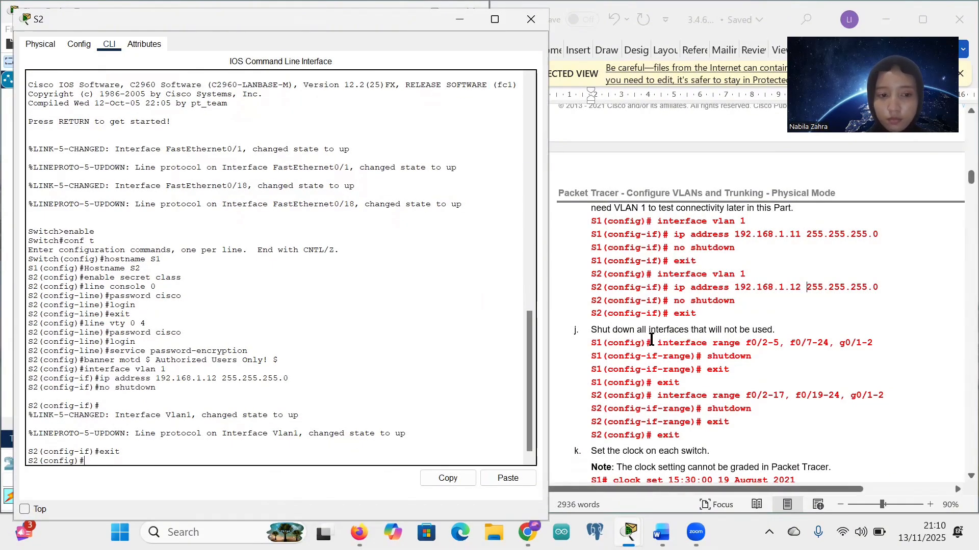
Step: Shut down interface range f0/2-17, f0/19-24, g0/1-2 on S2, then exit to the S2# prompt
scroll(652, 340, down, 3)
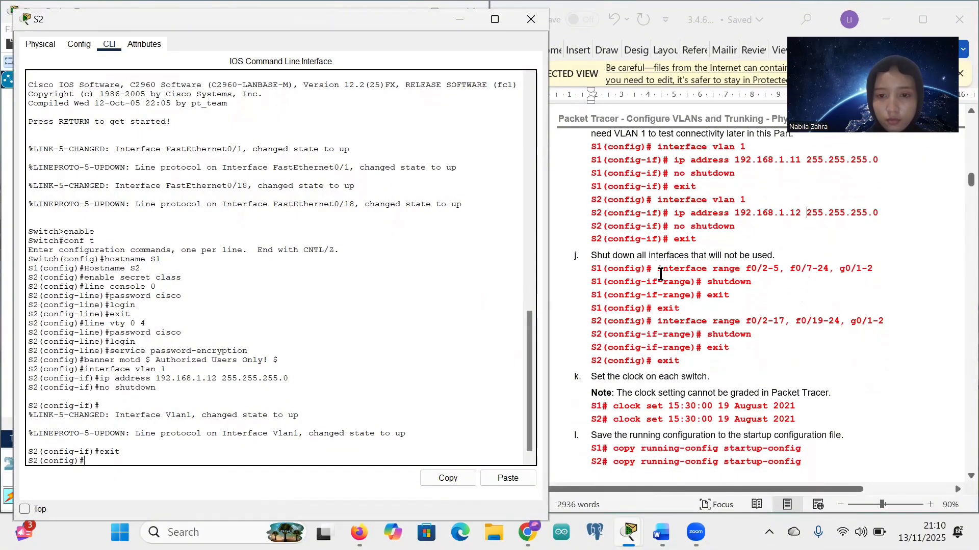
click(658, 323)
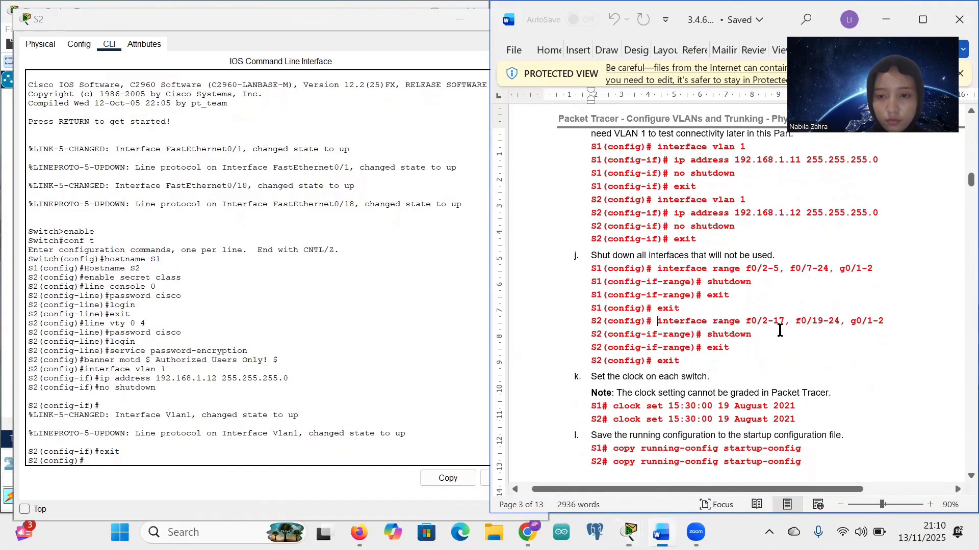
drag(779, 331, 887, 322)
key(ctrl+c)
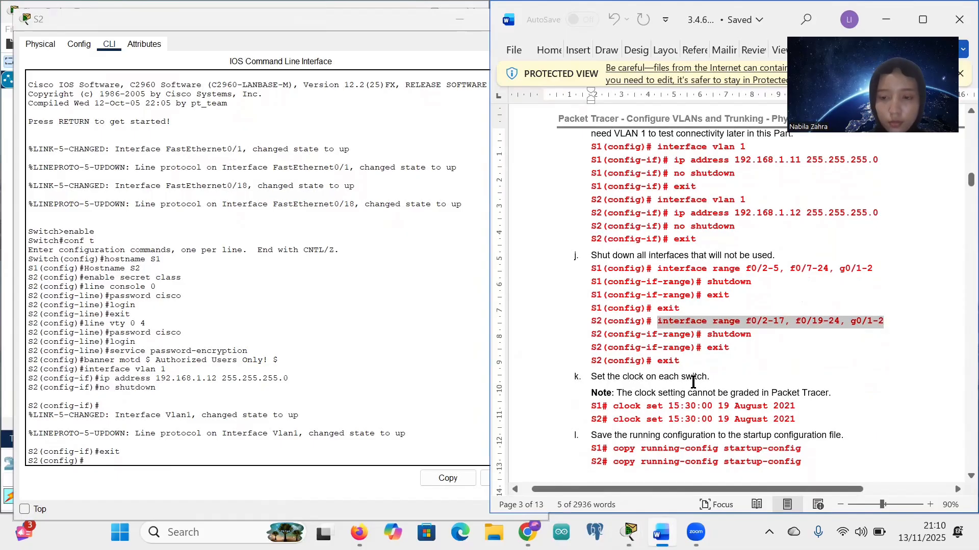
right_click(83, 461)
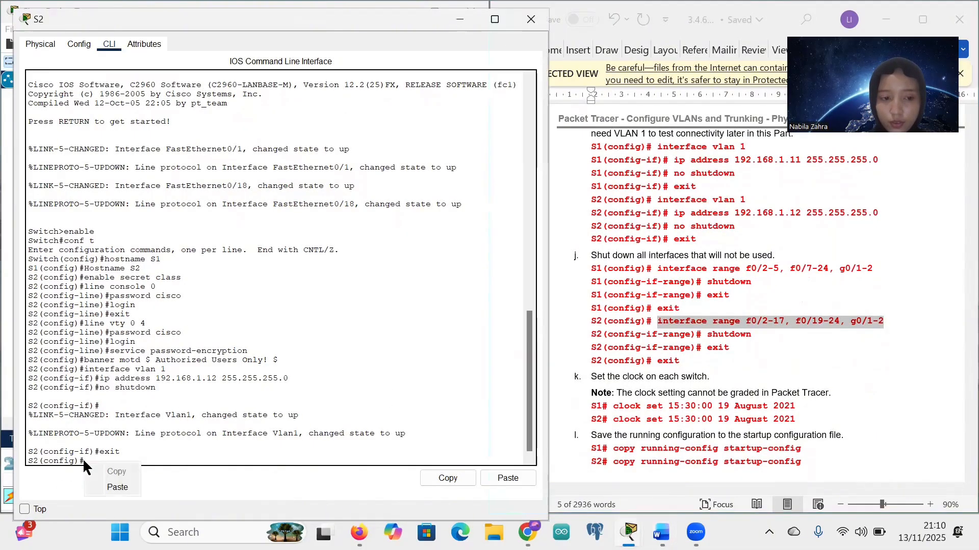
click(109, 488)
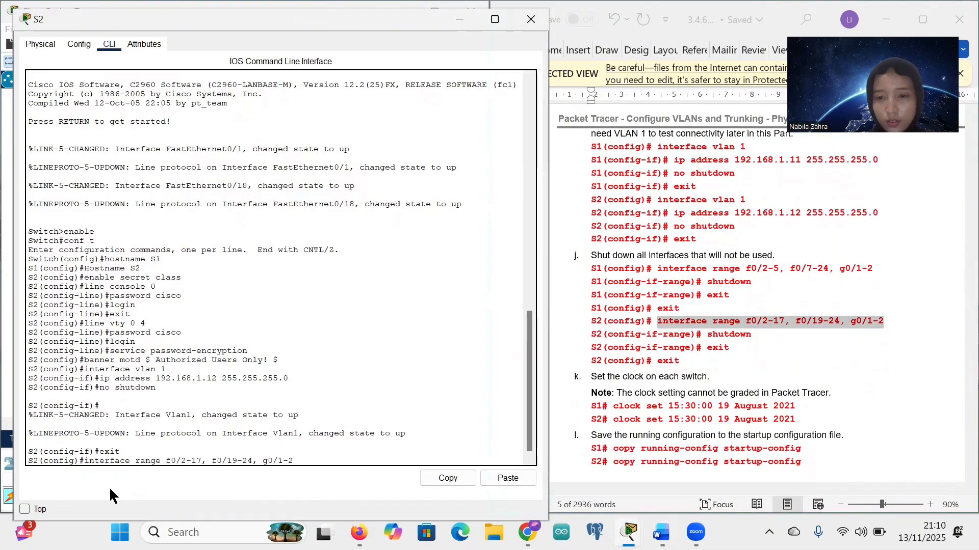
key(Return)
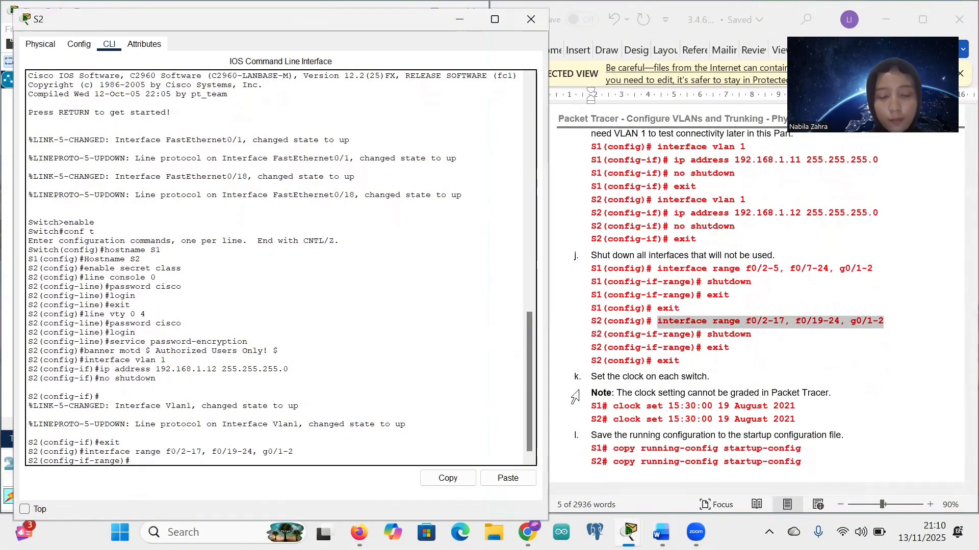
text(shut)
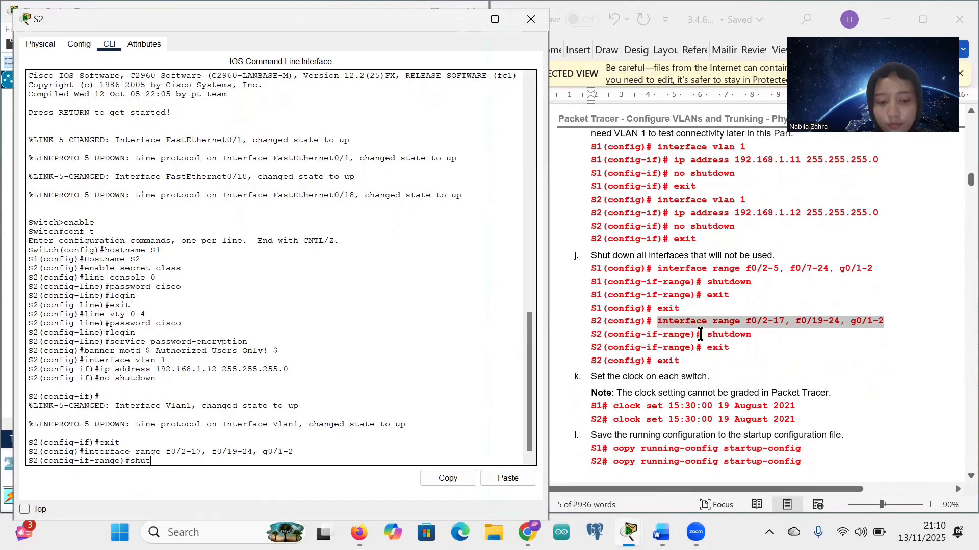
text(down)
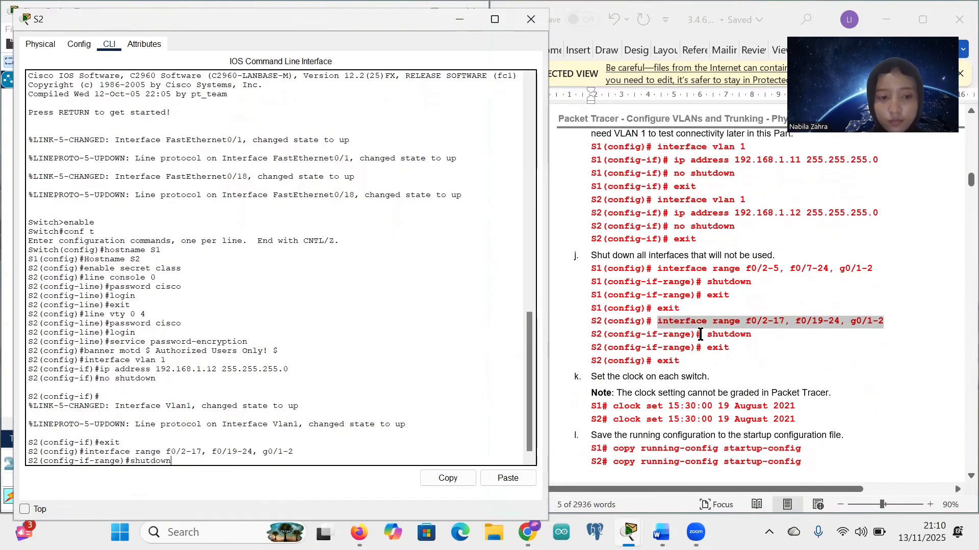
key(Return)
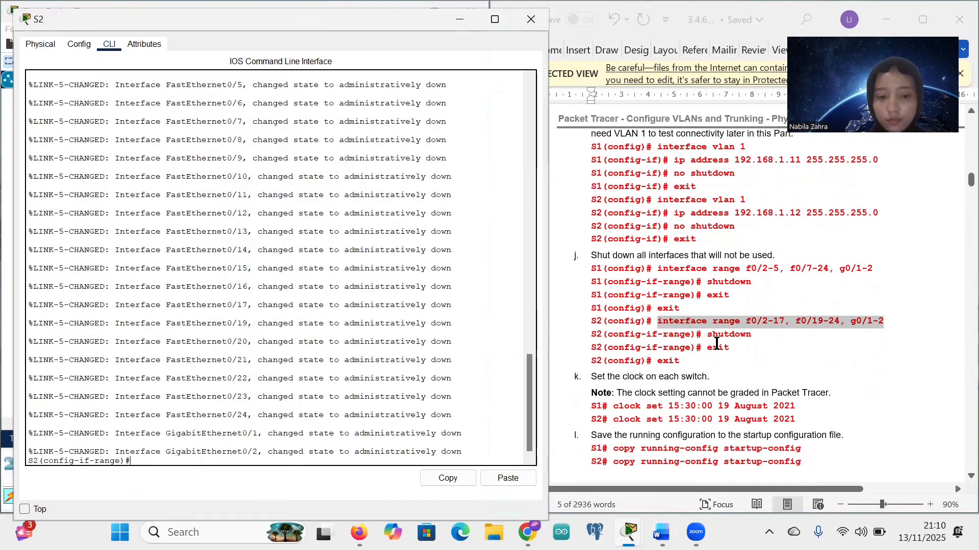
text(exit)
key(Return)
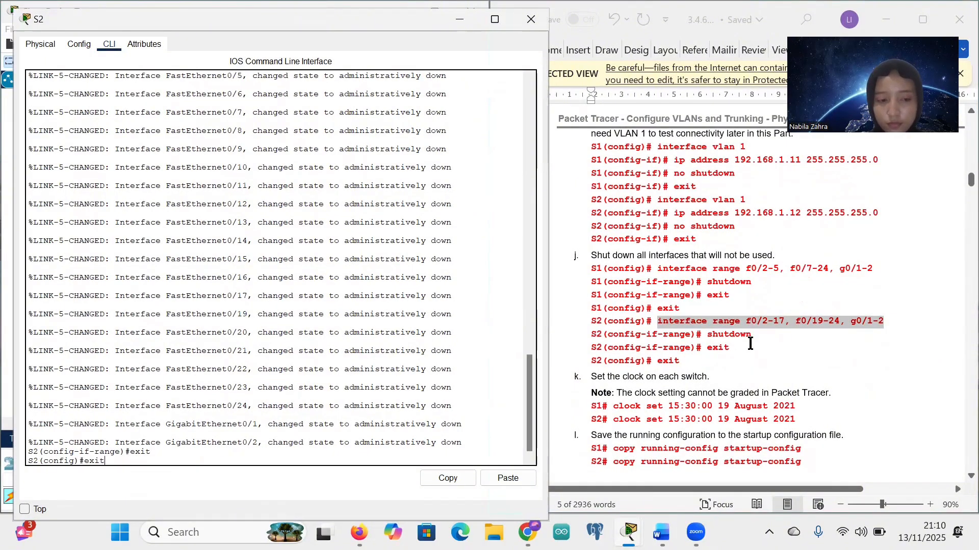
key(Return)
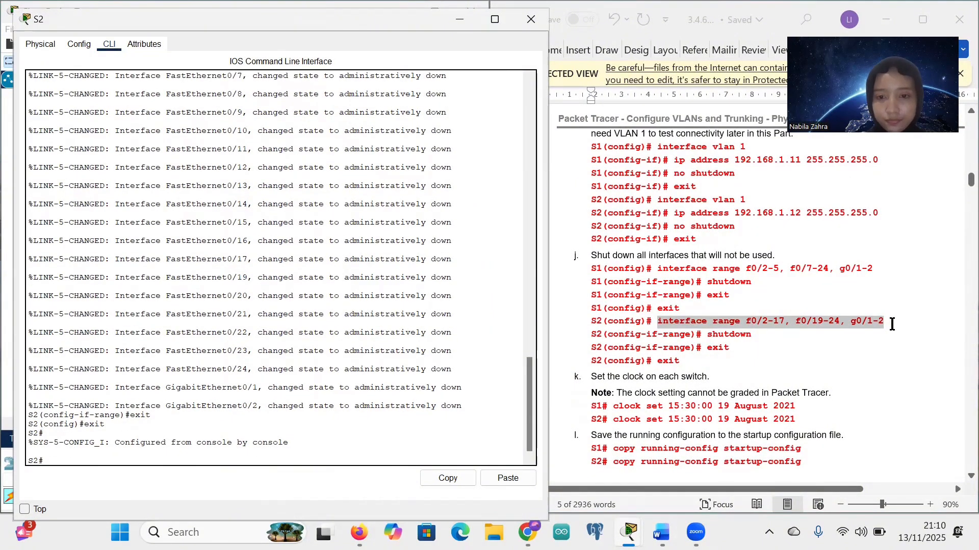
scroll(791, 332, down, 5)
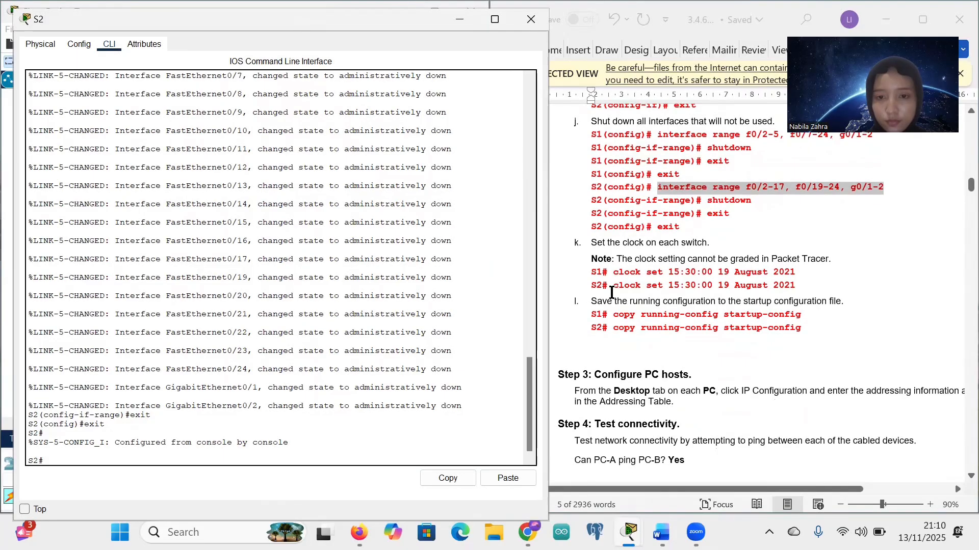
Step: Run clock set 21:11:00 13 November 2025 on S2, editing the pasted command's time and date
drag(612, 286, 795, 286)
key(ctrl+c)
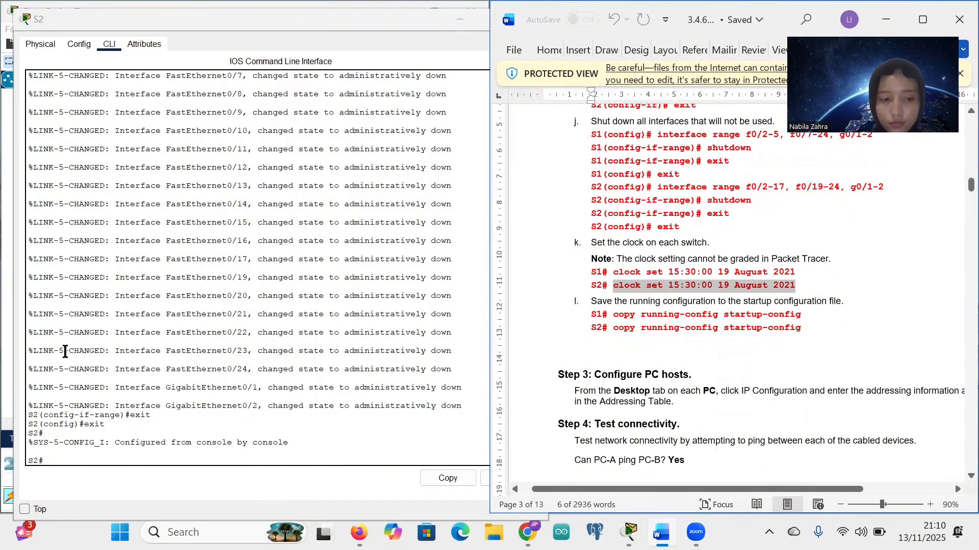
click(46, 453)
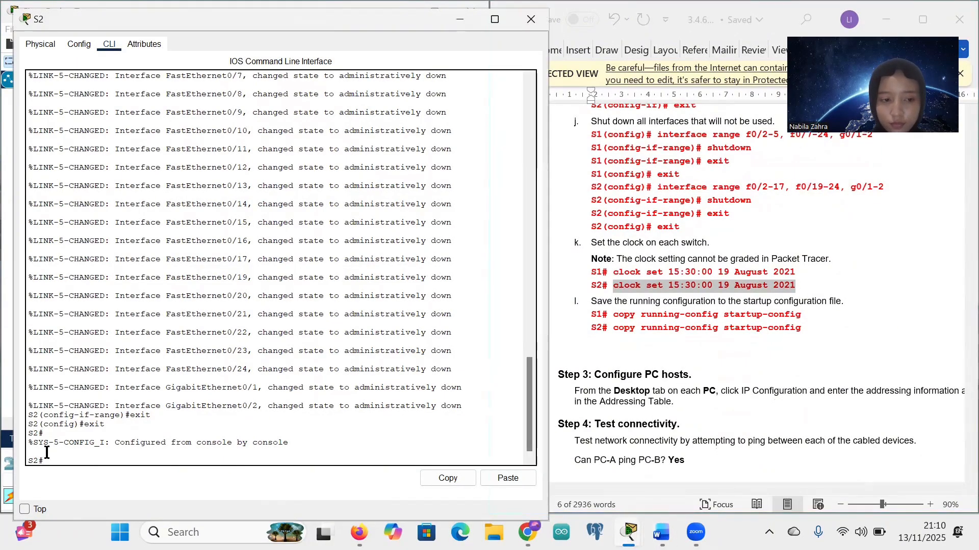
right_click(47, 452)
click(74, 489)
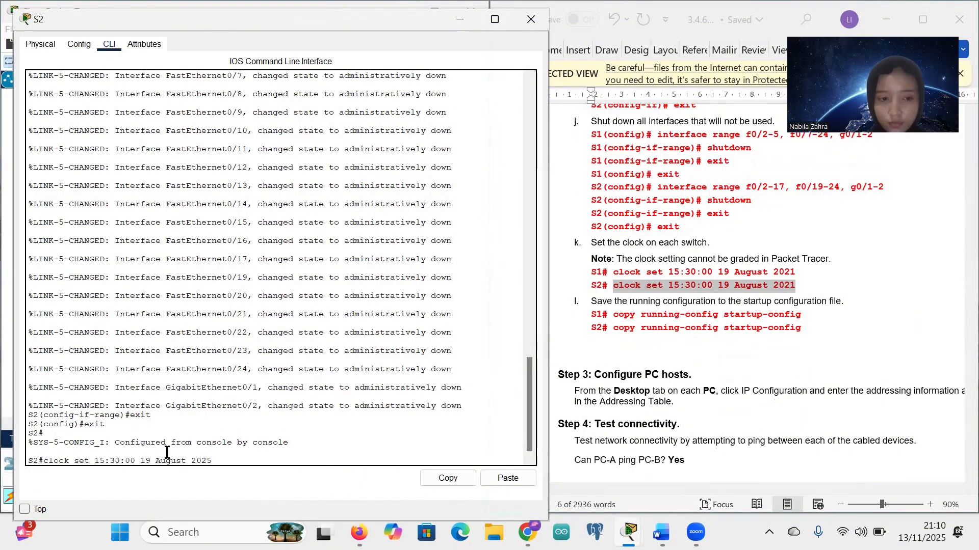
key(BackSpace)
key(BackSpace)
key(BackSpace)
key(BackSpace)
key(BackSpace)
key(BackSpace)
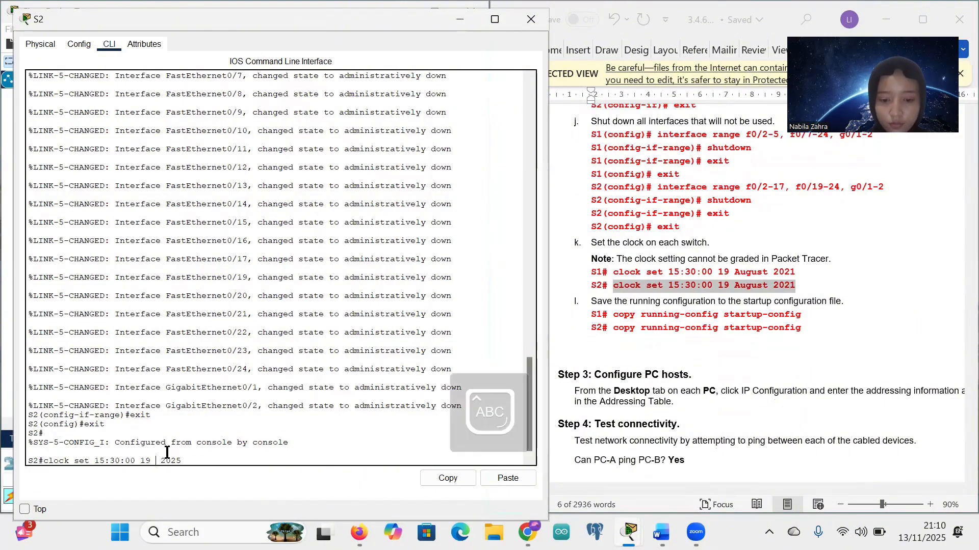
text(November)
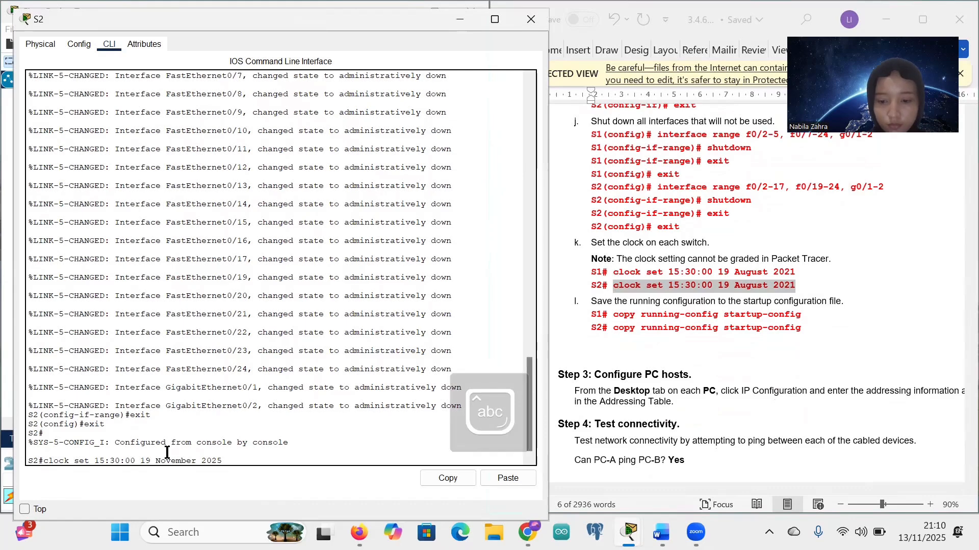
key(Left)
key(Left)
key(Left)
key(Left)
key(Left)
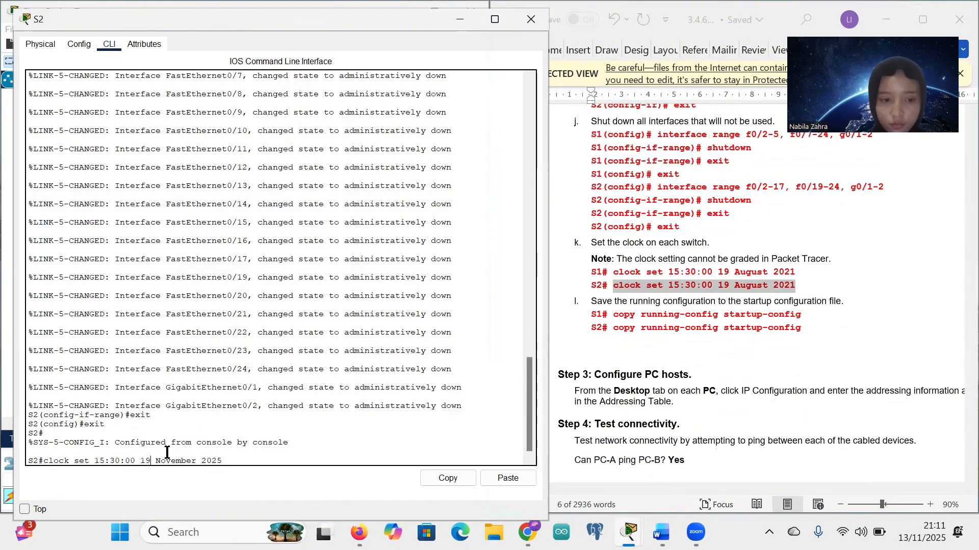
key(BackSpace)
text(3)
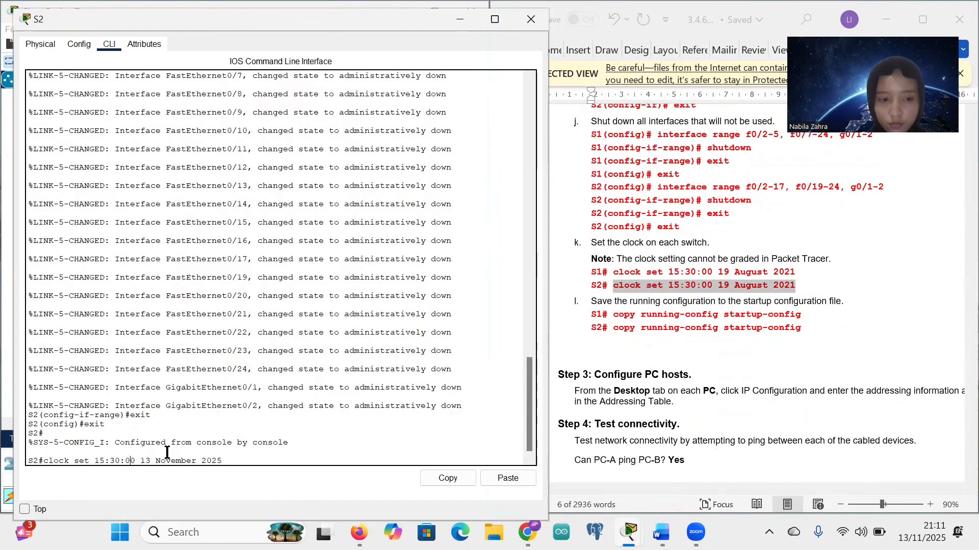
key(BackSpace)
key(BackSpace)
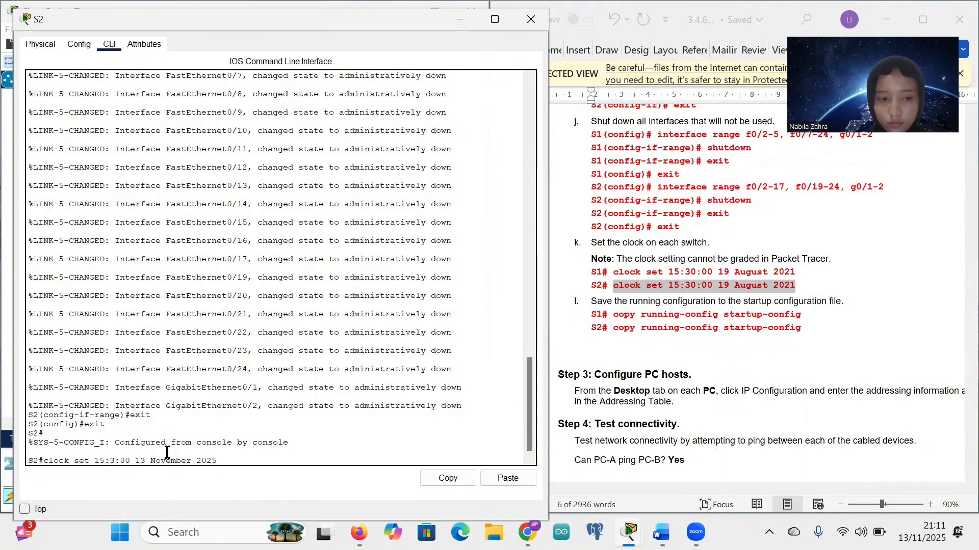
text(1)
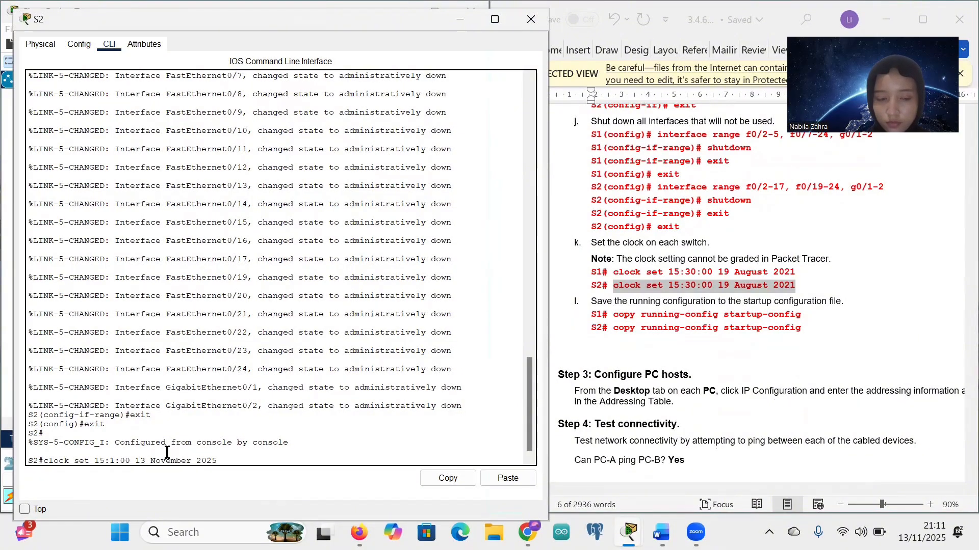
text(1)
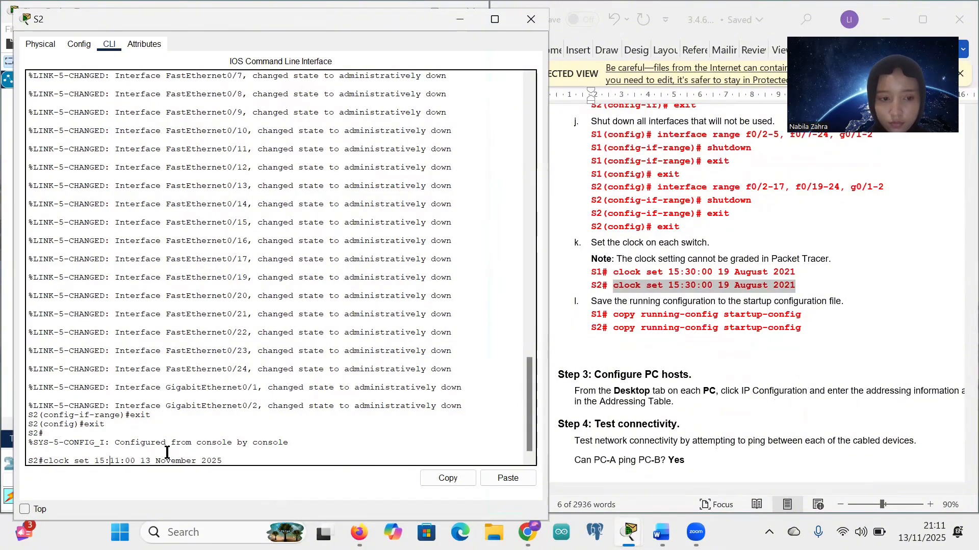
key(BackSpace)
key(BackSpace)
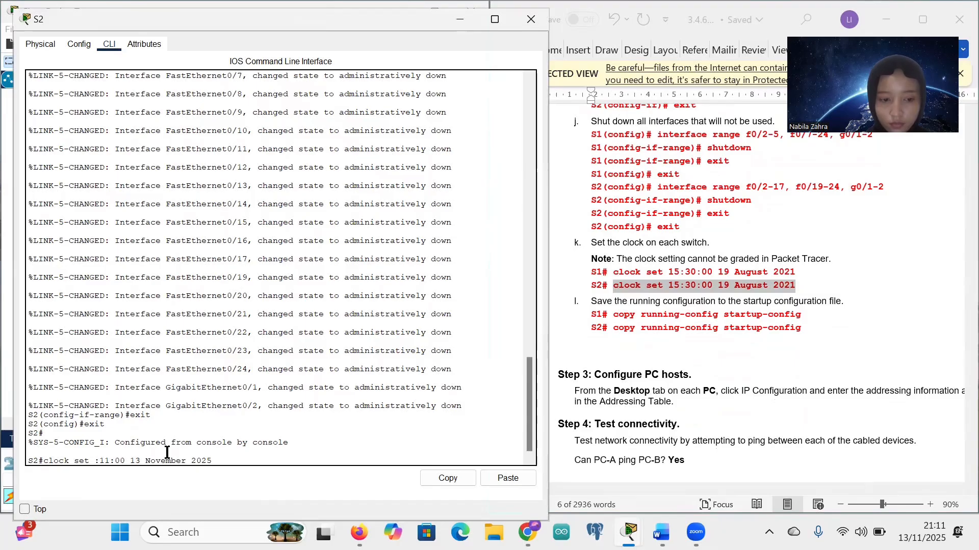
text(21)
key(Return)
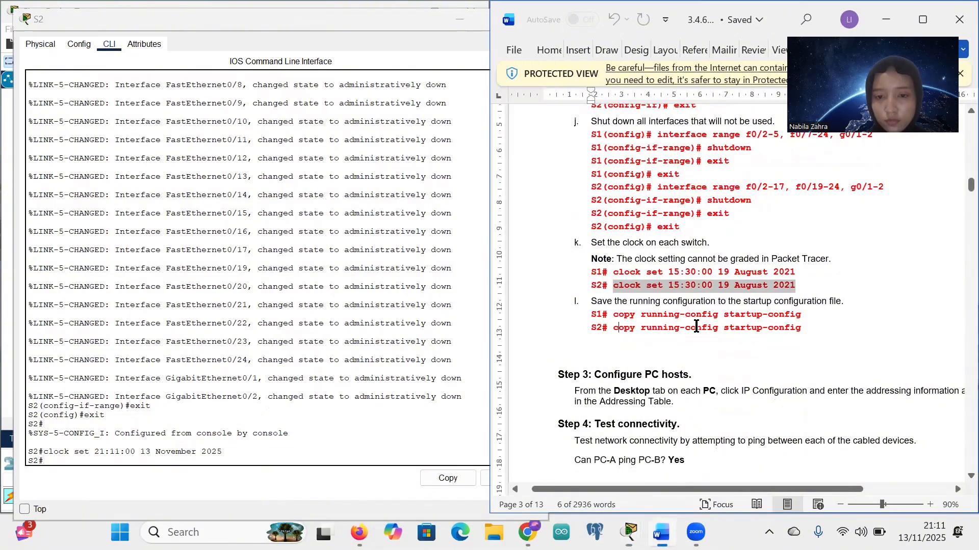
Step: Save S2's running configuration and minimize its console to reveal the topology
drag(615, 327, 796, 331)
key(ctrl+c)
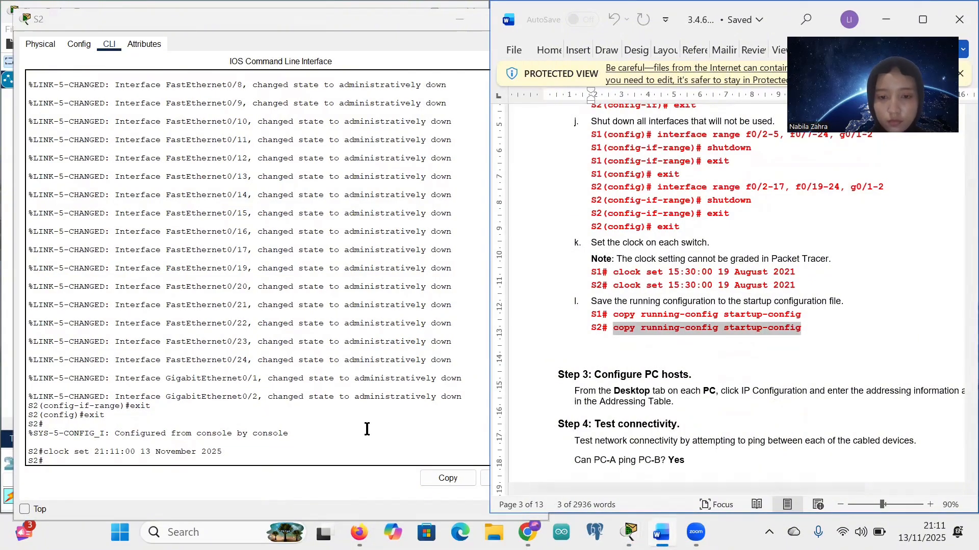
right_click(47, 464)
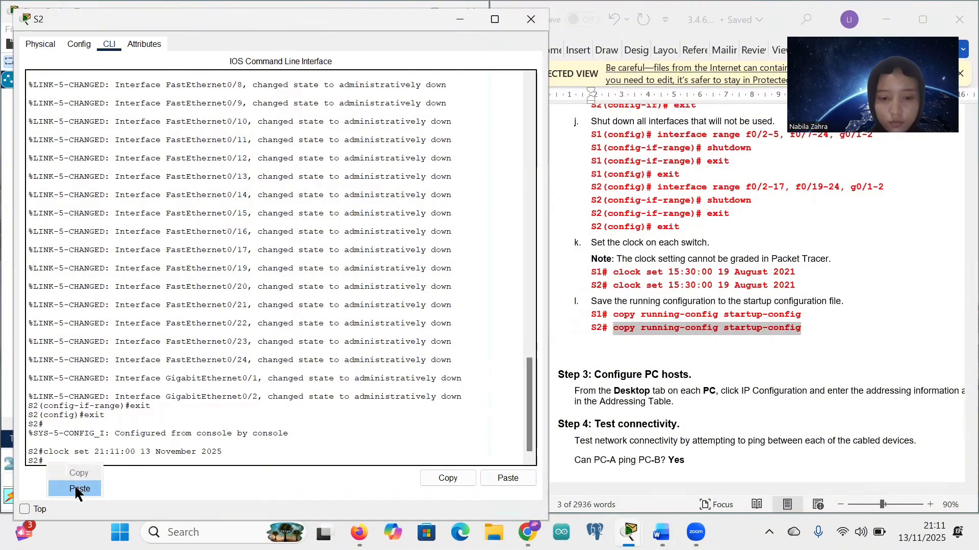
click(75, 488)
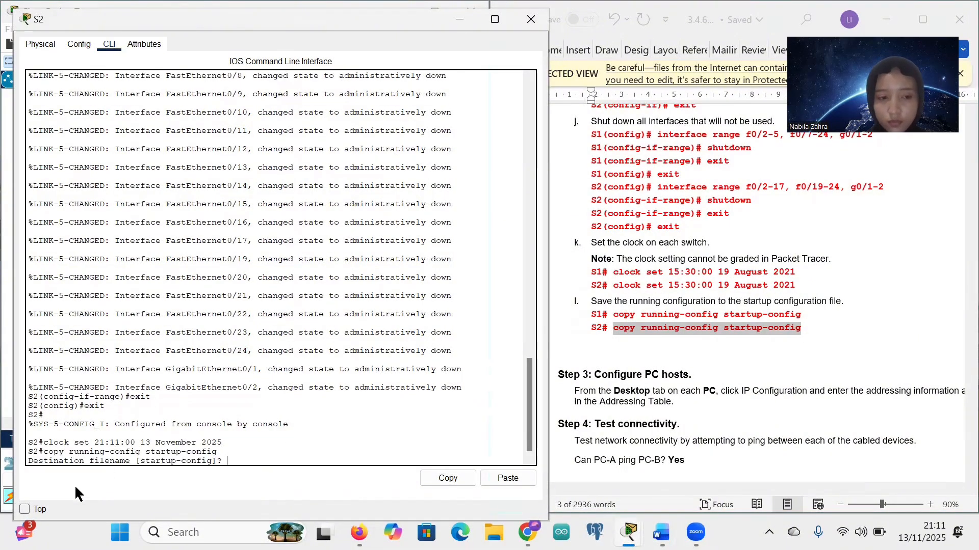
click(464, 21)
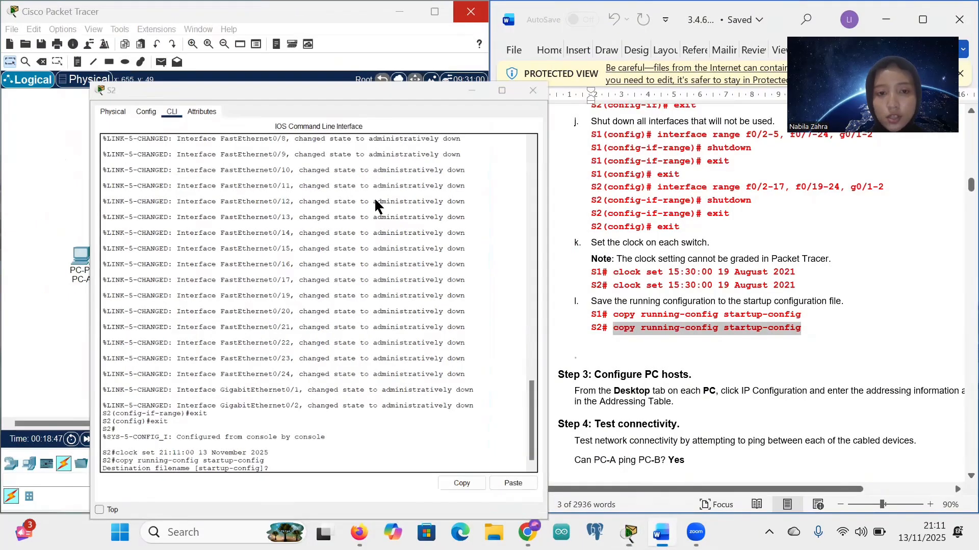
click(305, 213)
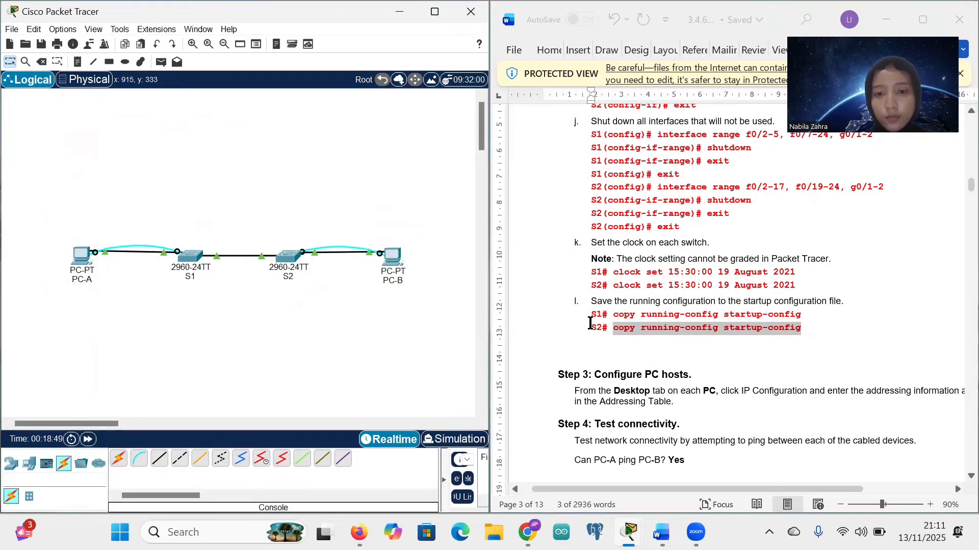
Step: Scroll the lab handout to Step 4 and highlight the 'Can PC-A ping PC-B?' line
scroll(606, 333, down, 4)
scroll(608, 334, down, 2)
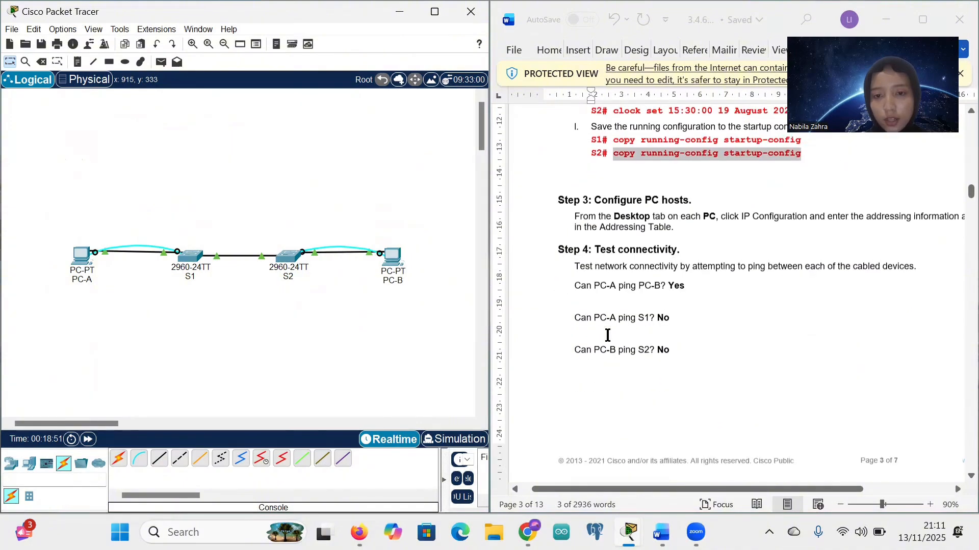
scroll(629, 211, right, 3)
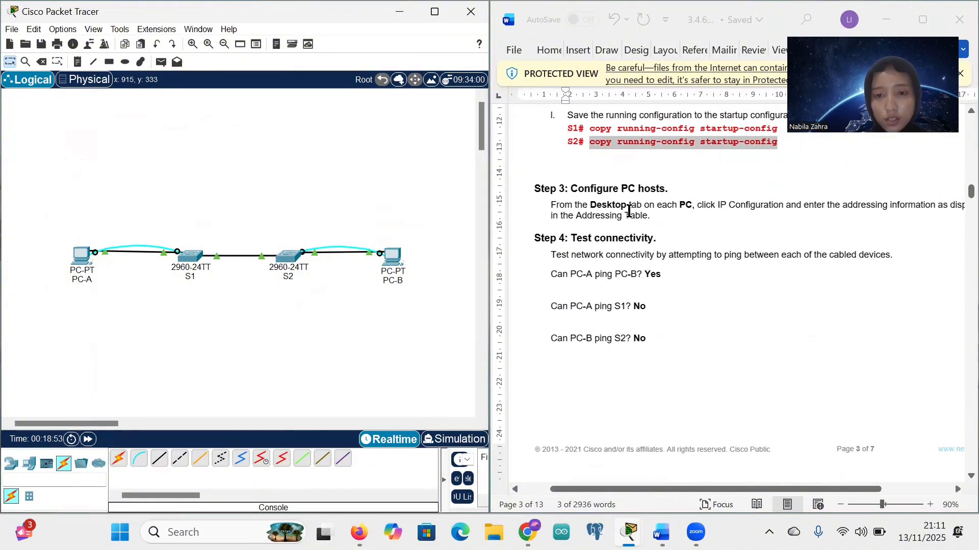
scroll(703, 238, right, 2)
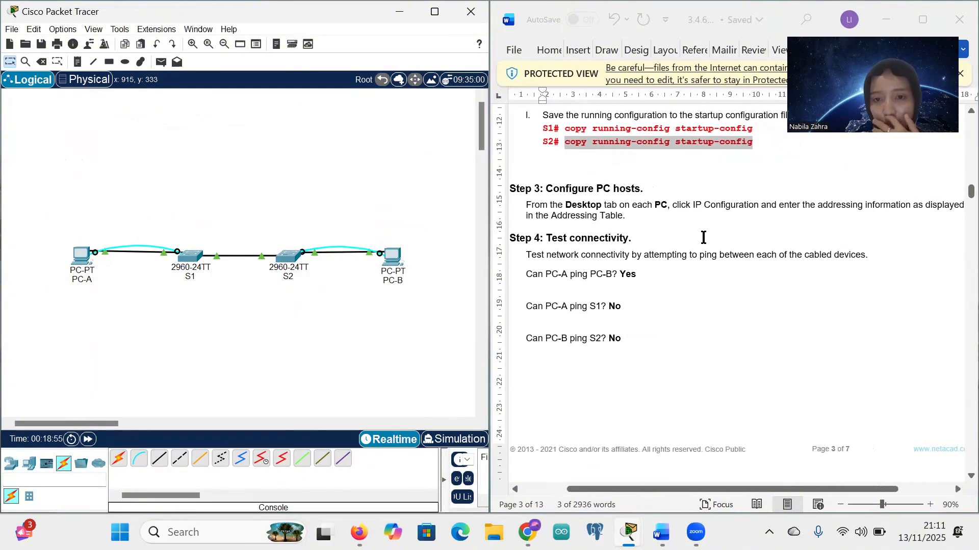
scroll(703, 238, right, 3)
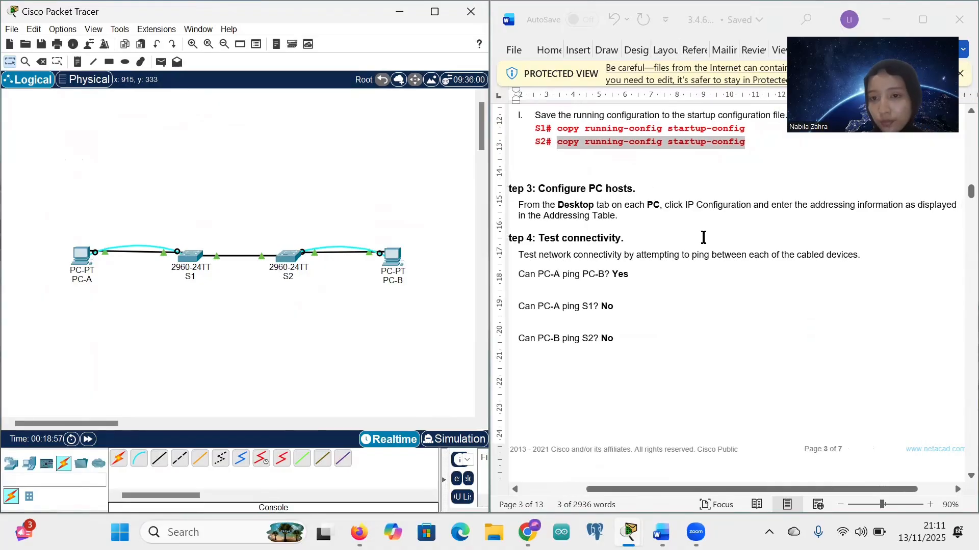
scroll(703, 237, left, 3)
scroll(658, 266, left, 3)
scroll(658, 258, down, 2)
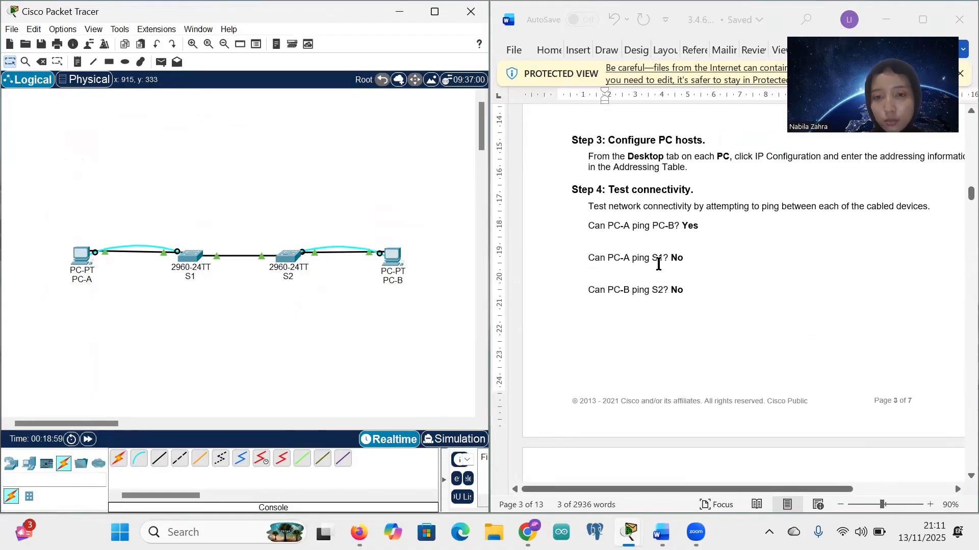
scroll(658, 256, right, 3)
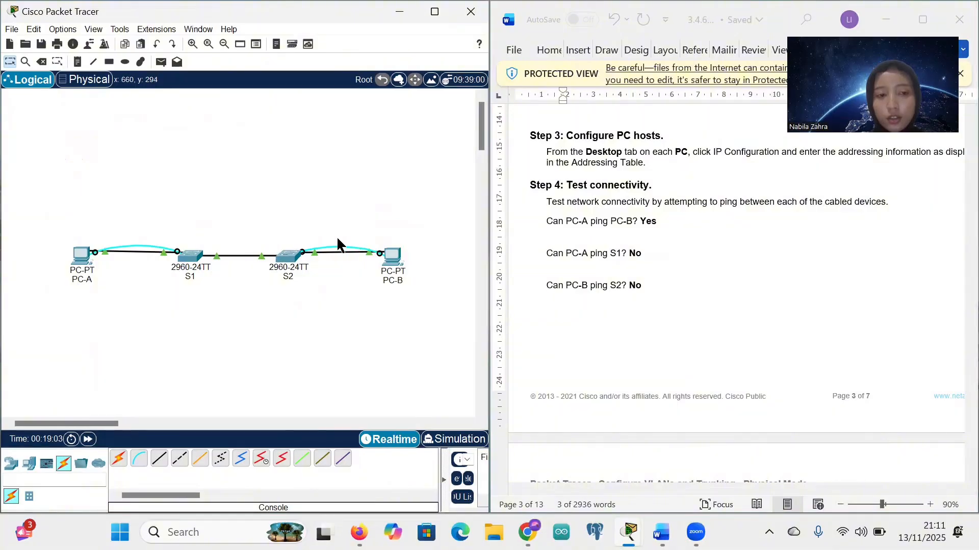
click(545, 225)
drag(618, 224, 662, 223)
click(663, 224)
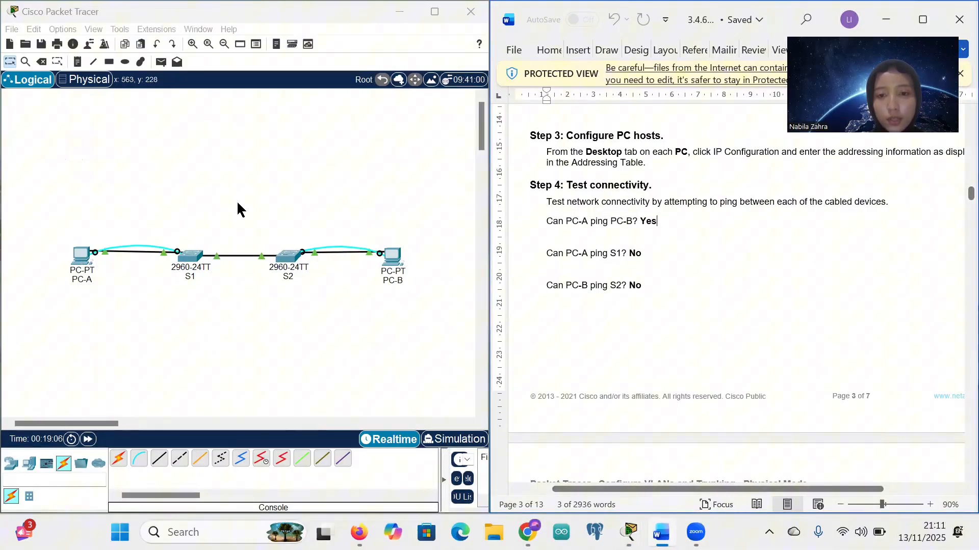
Step: Review PC-A's IP Configuration settings on its Desktop
click(83, 259)
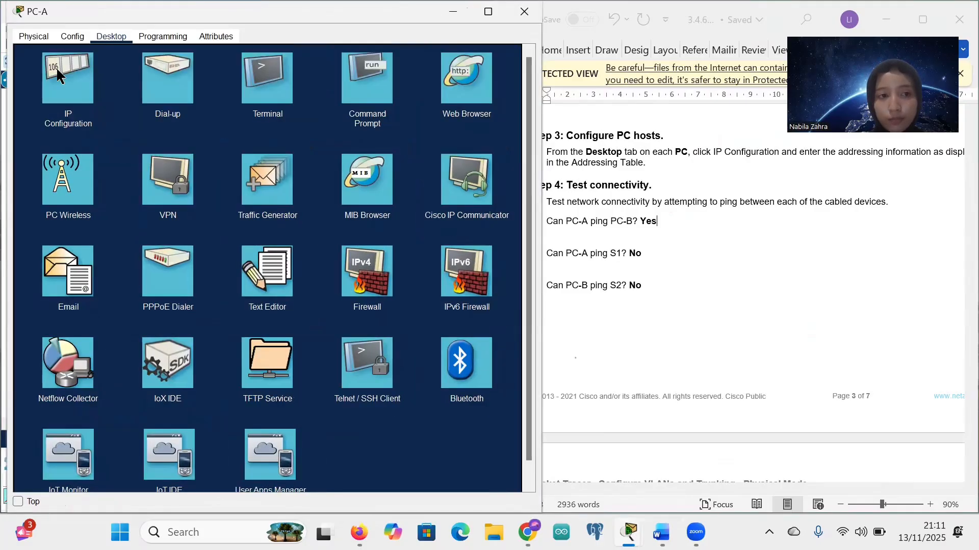
click(45, 99)
scroll(814, 238, up, 20)
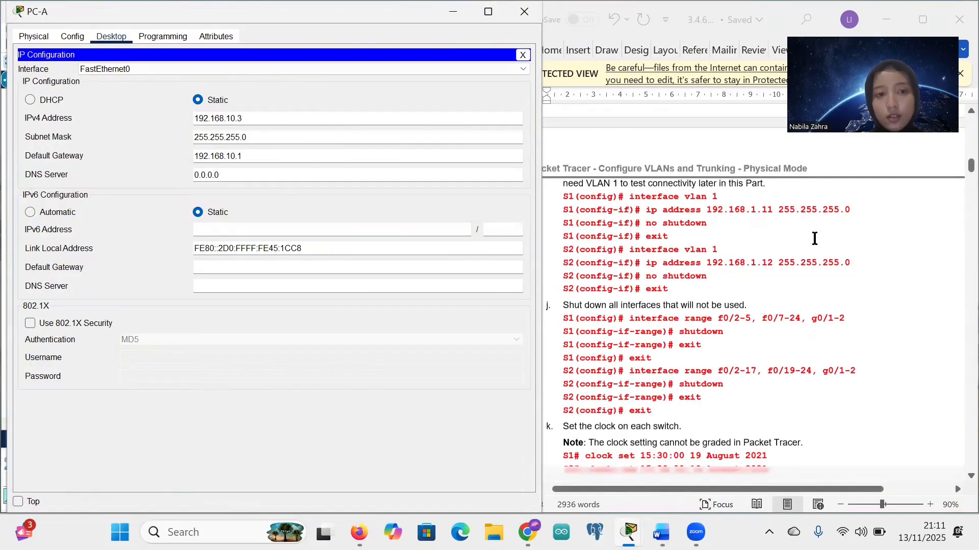
click(189, 66)
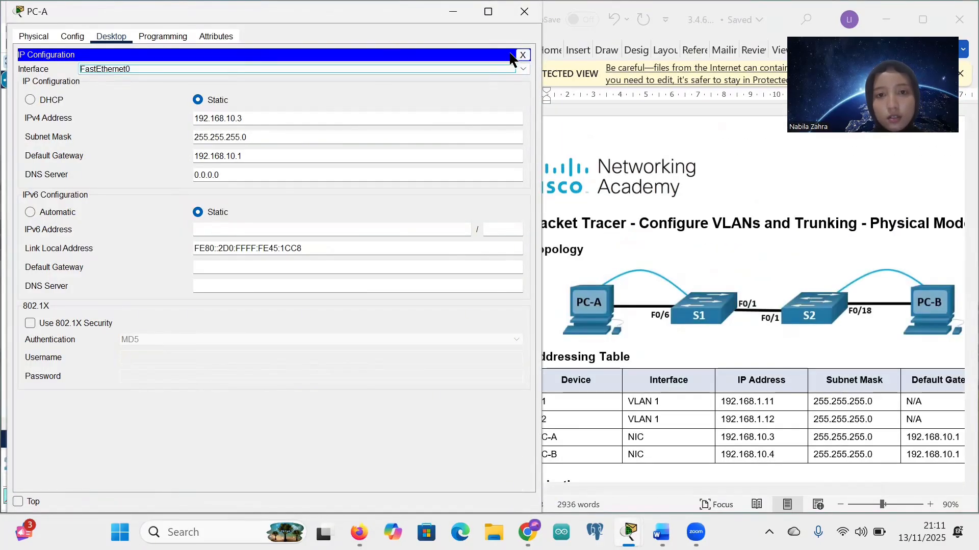
click(520, 55)
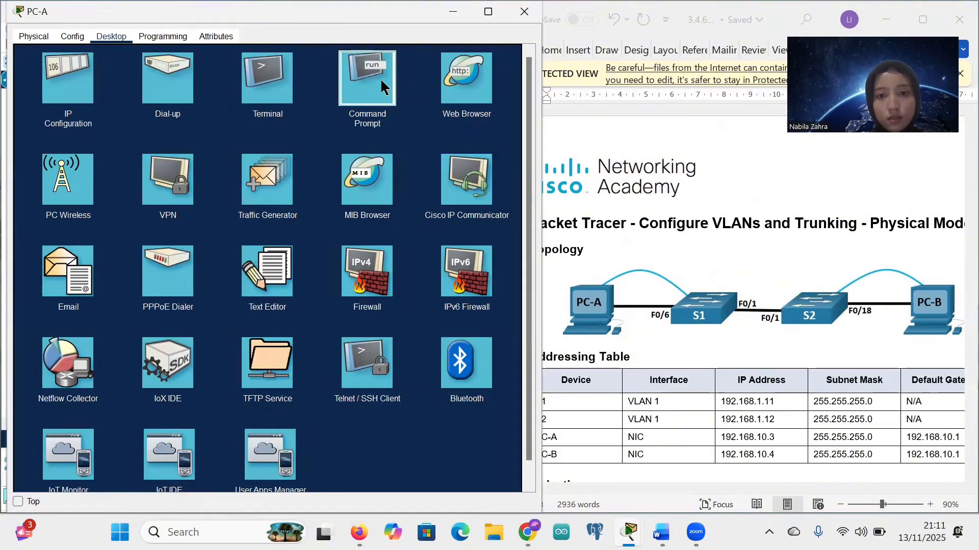
Step: Ping PC-B at 192.168.10.4 from PC-A's Command Prompt and highlight the 0% loss statistics
click(380, 78)
scroll(682, 242, down, 3)
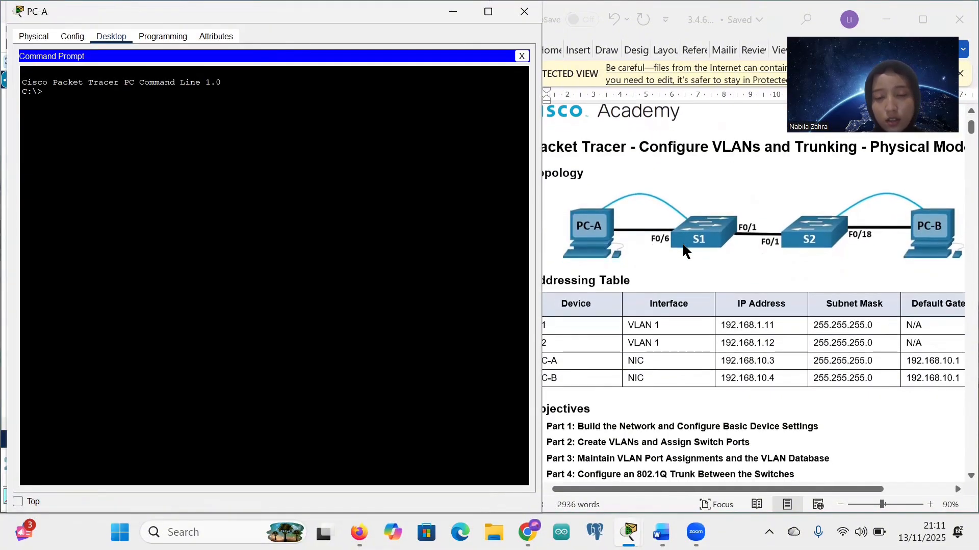
text(pin)
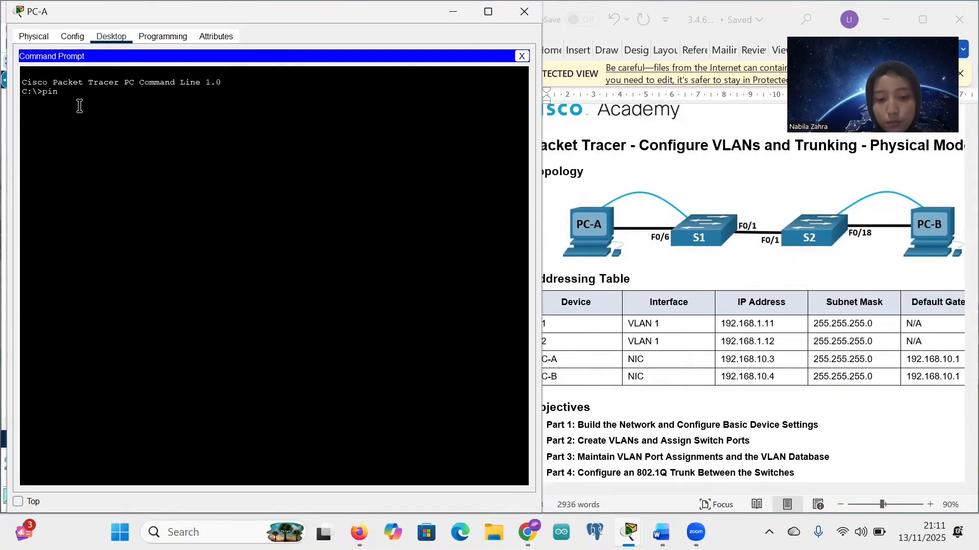
text(g 192.168.10.4)
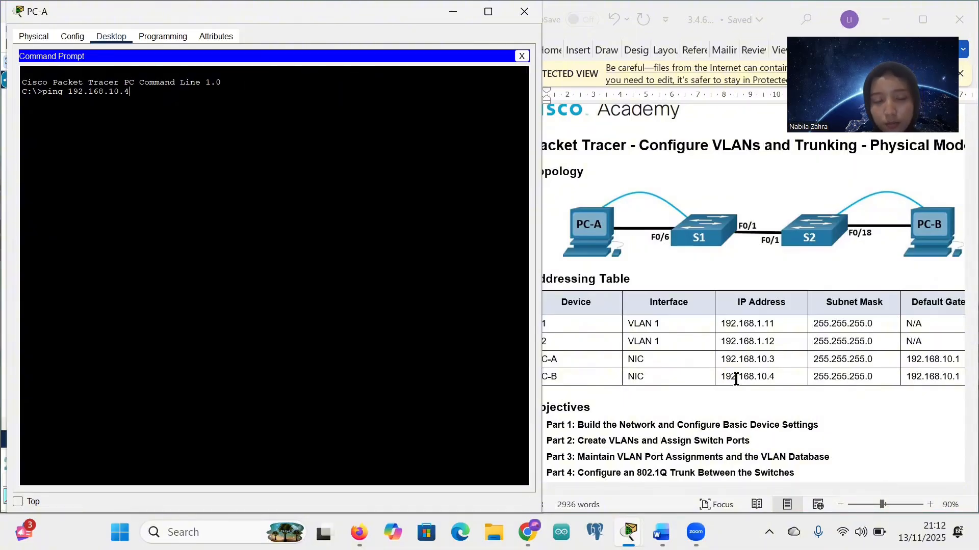
key(Return)
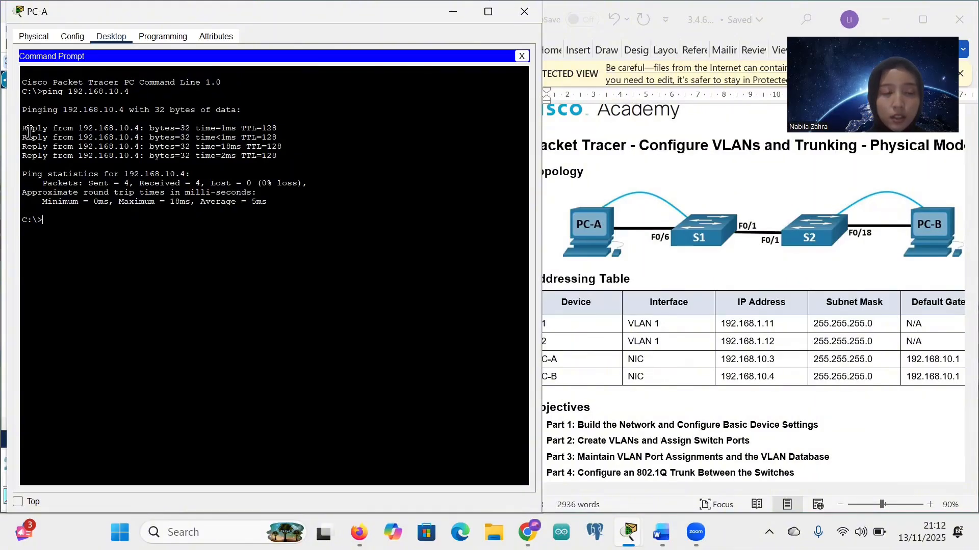
drag(42, 185, 270, 195)
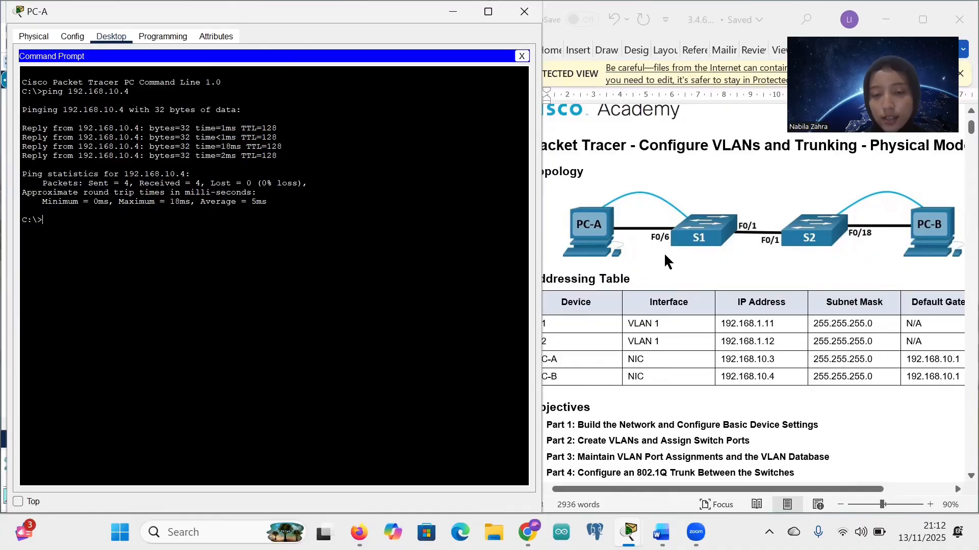
Step: Highlight the 'Can PC-A ping PC-B? Yes' answer in the lab handout
scroll(664, 255, down, 1)
scroll(665, 254, down, 5)
scroll(664, 255, down, 20)
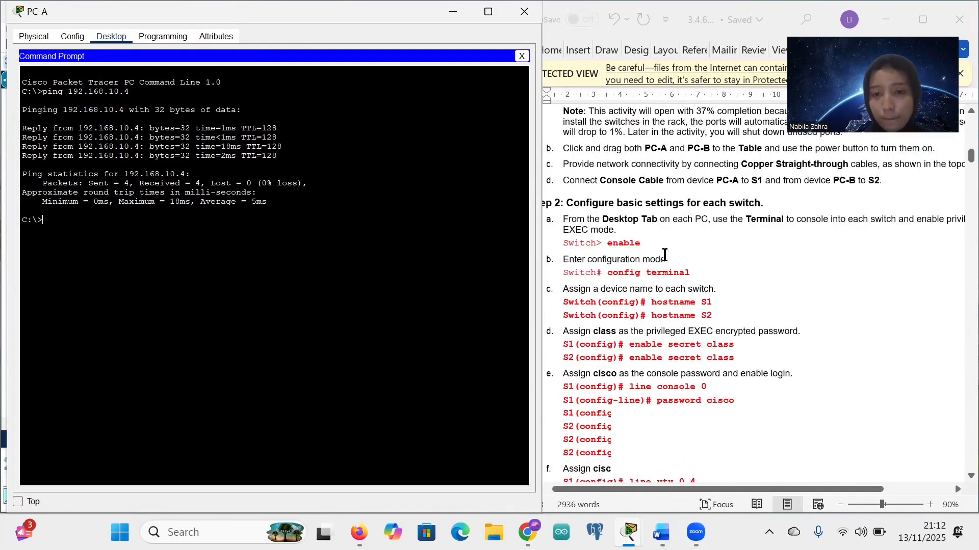
scroll(665, 253, up, 3)
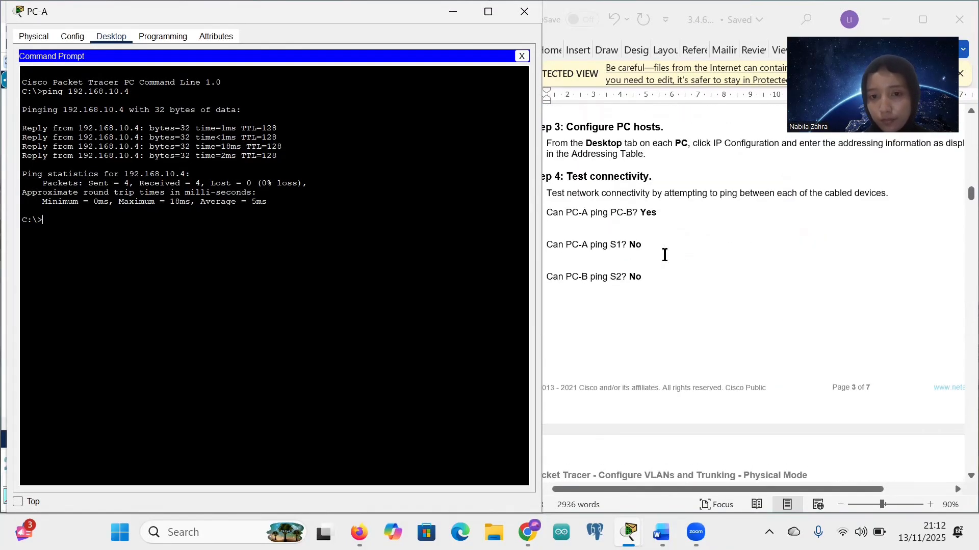
scroll(664, 253, left, 1)
click(563, 214)
drag(563, 214, 674, 214)
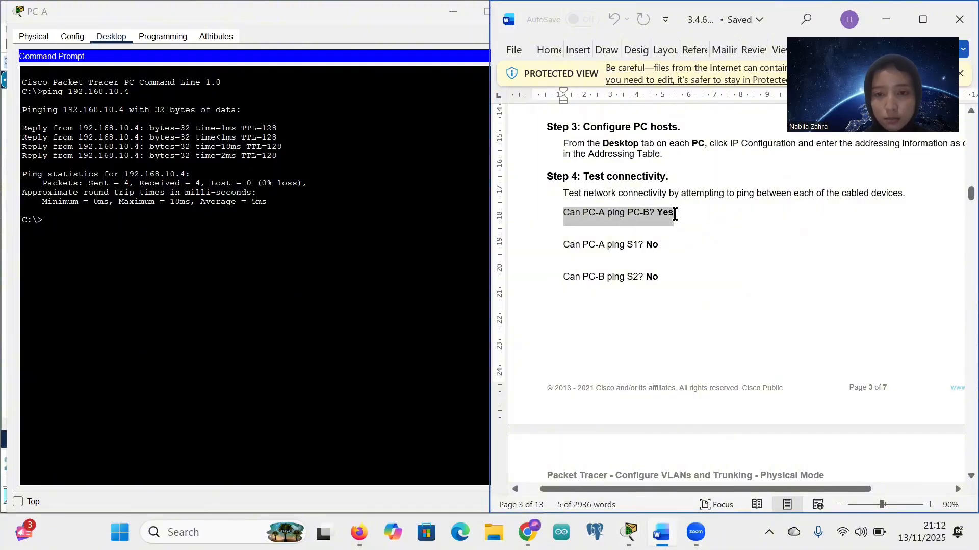
click(674, 214)
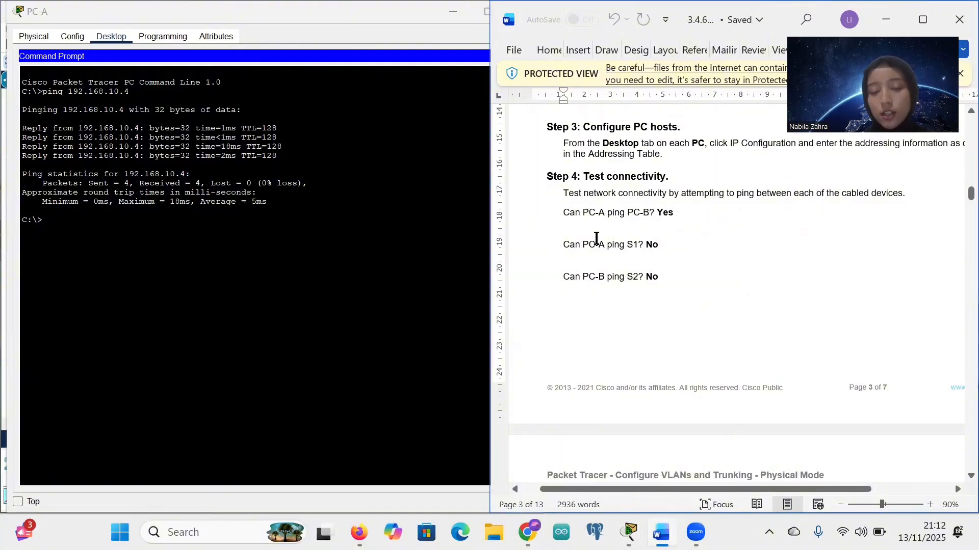
scroll(607, 248, up, 20)
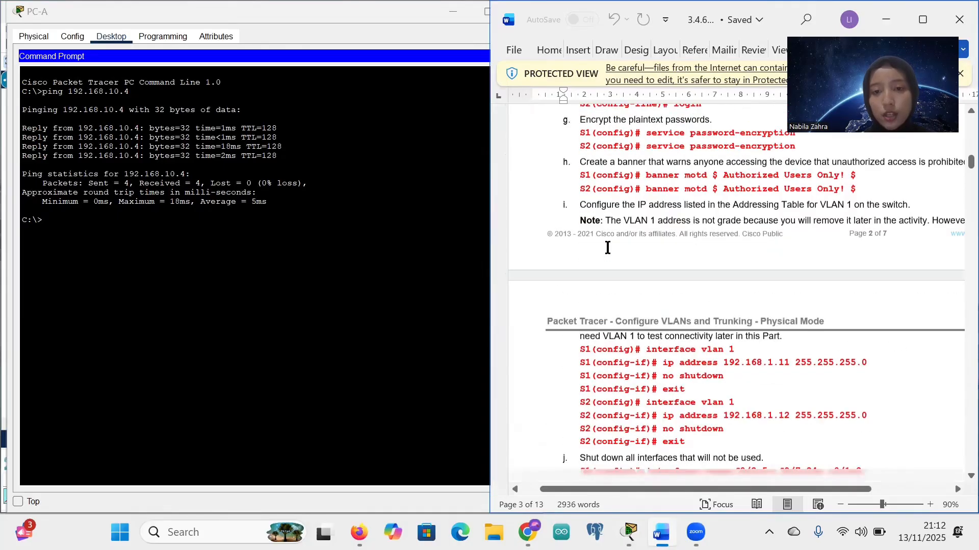
scroll(607, 249, down, 5)
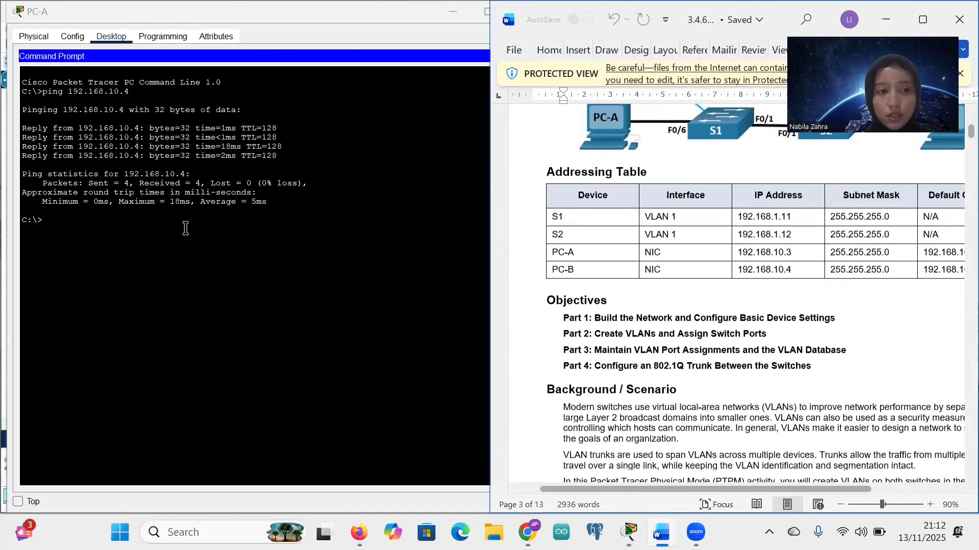
Step: Recall the previous ping in PC-A's prompt and ping S1 at 192.168.1.11
click(153, 235)
key(Up)
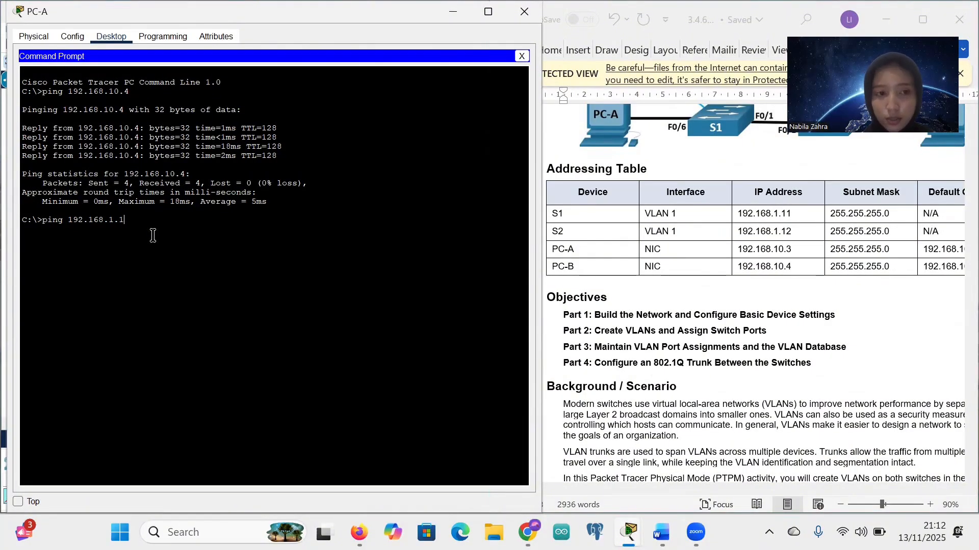
key(Return)
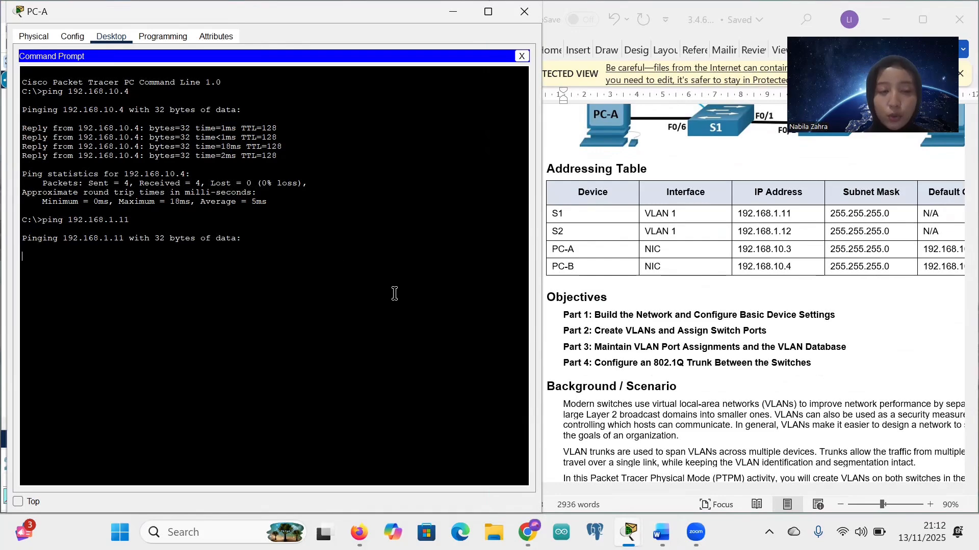
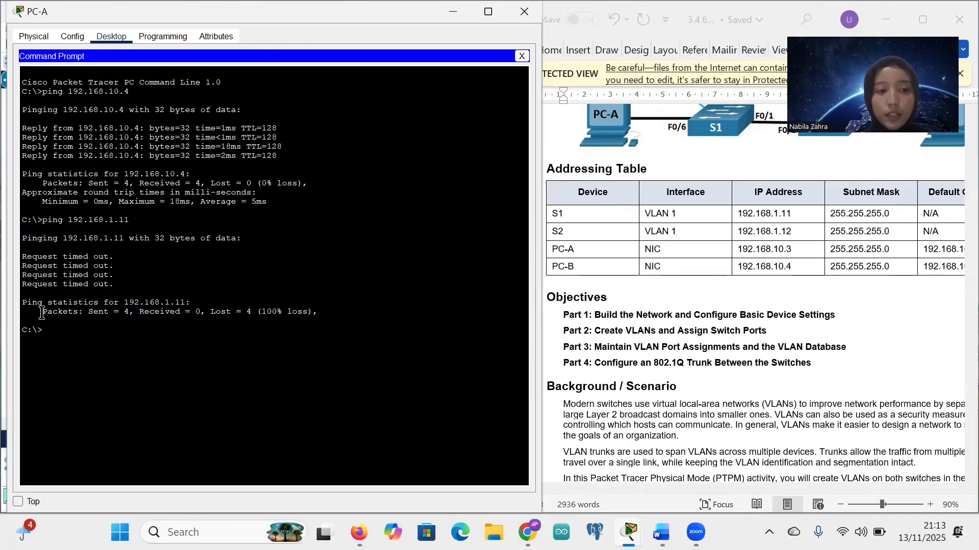
Step: Highlight the failed ping statistics, then the S1 and PC-A IP addresses in the Addressing Table
drag(42, 313, 255, 313)
click(253, 311)
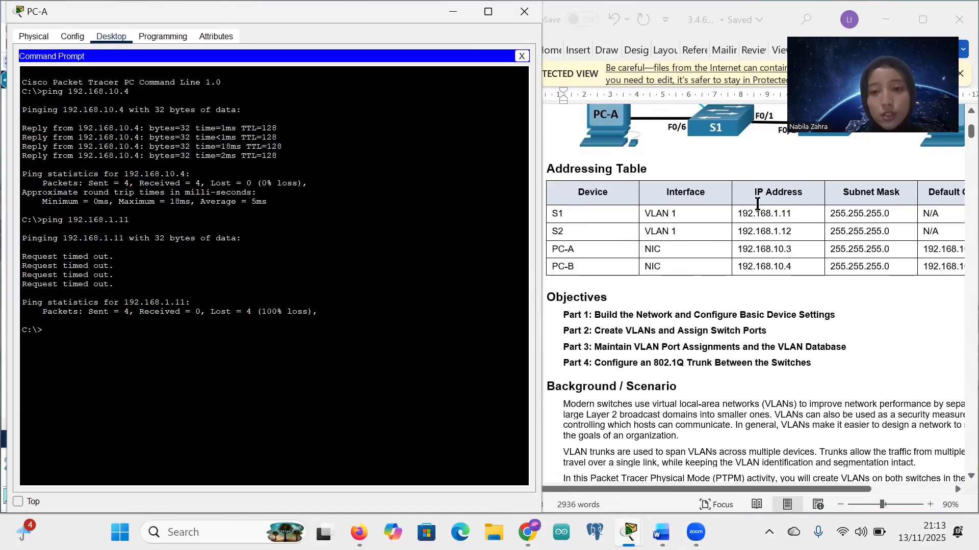
drag(737, 213, 748, 232)
click(774, 256)
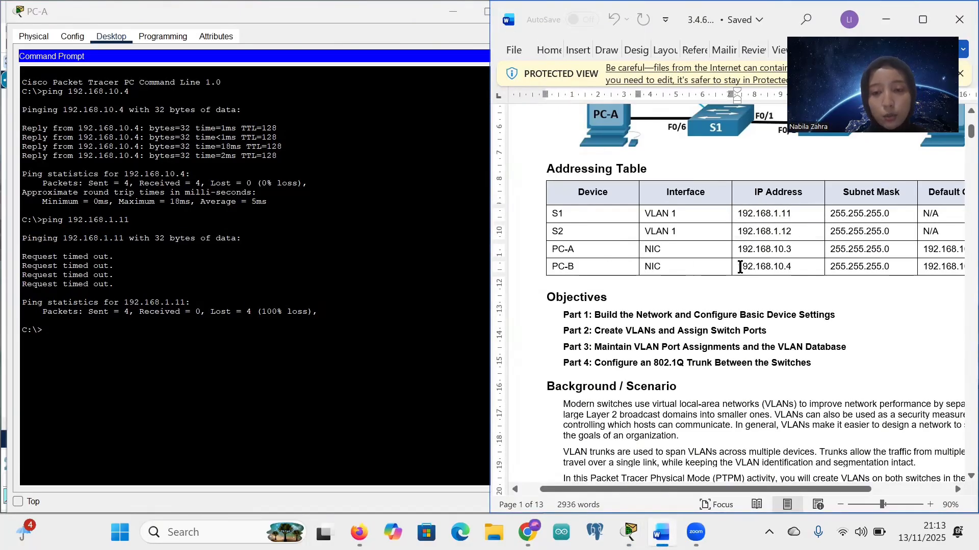
drag(737, 253, 784, 255)
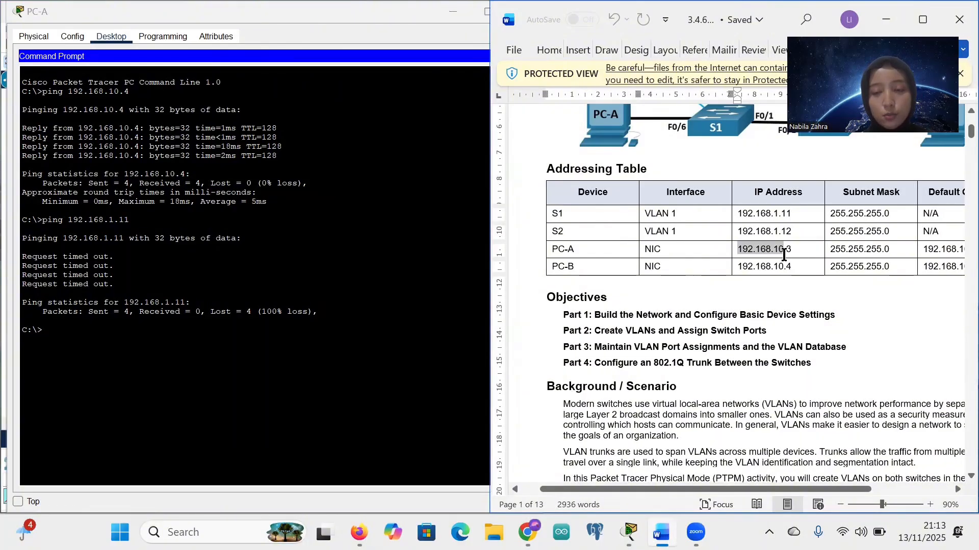
click(783, 254)
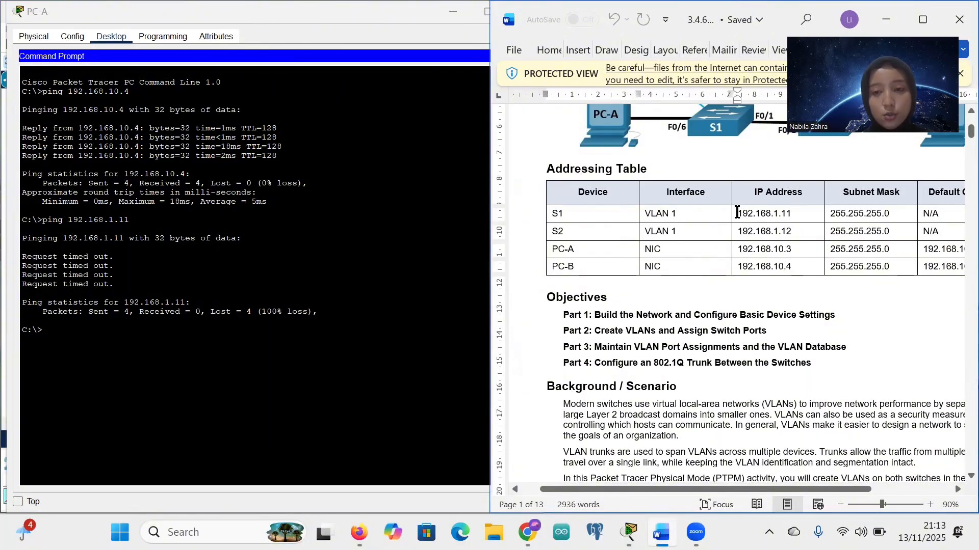
drag(737, 213, 780, 214)
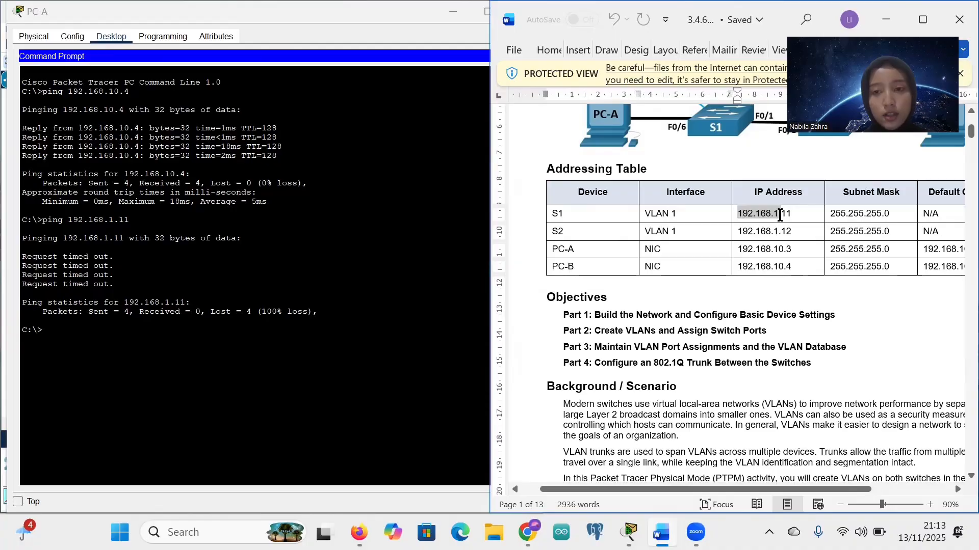
click(781, 216)
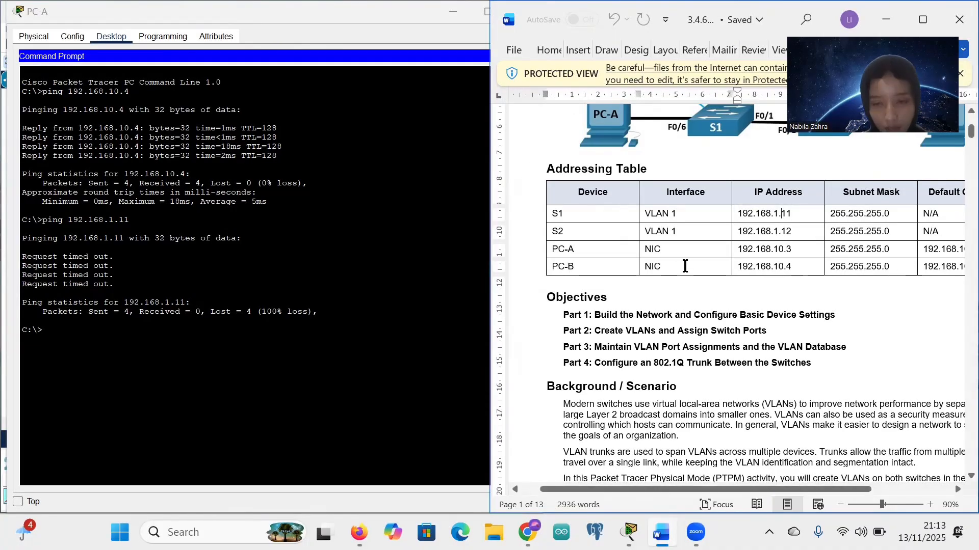
Step: Highlight the Step 4 questions on whether PC-A and PC-B can ping the switches, then minimize PC-A's prompt
scroll(685, 266, down, 5)
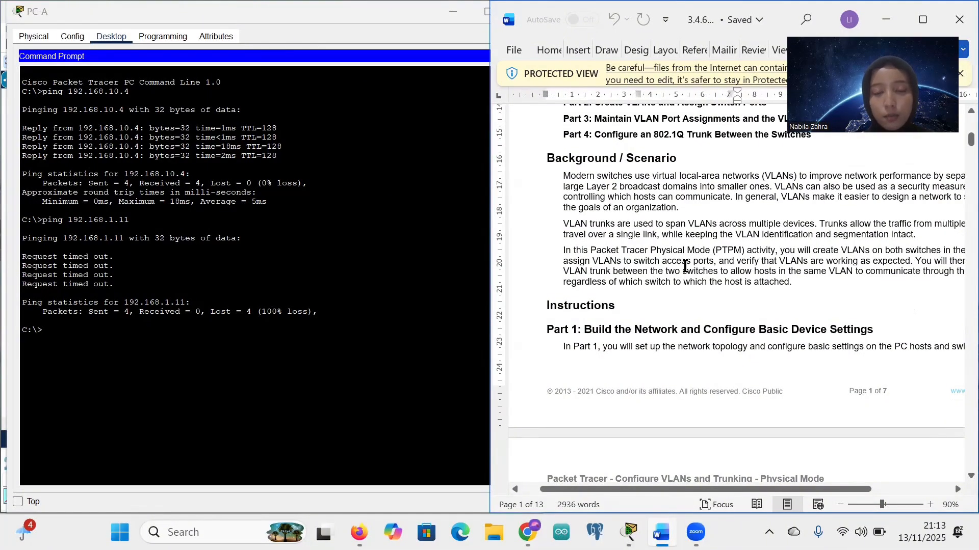
scroll(699, 298, down, 15)
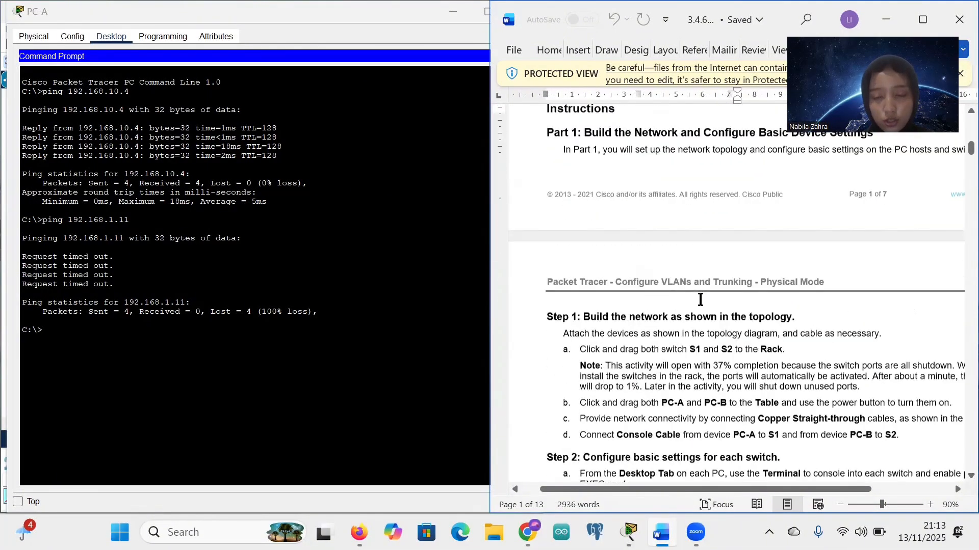
scroll(700, 299, down, 9)
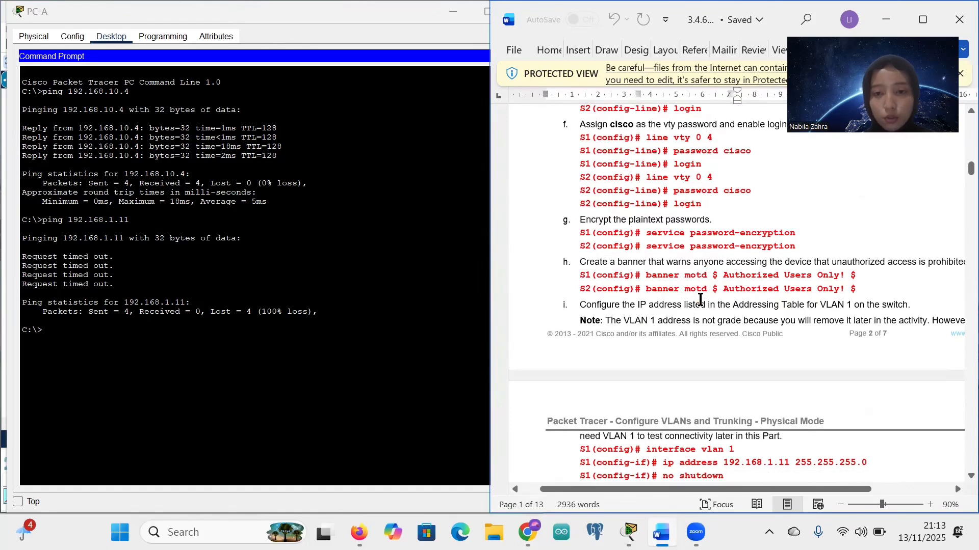
scroll(701, 299, down, 8)
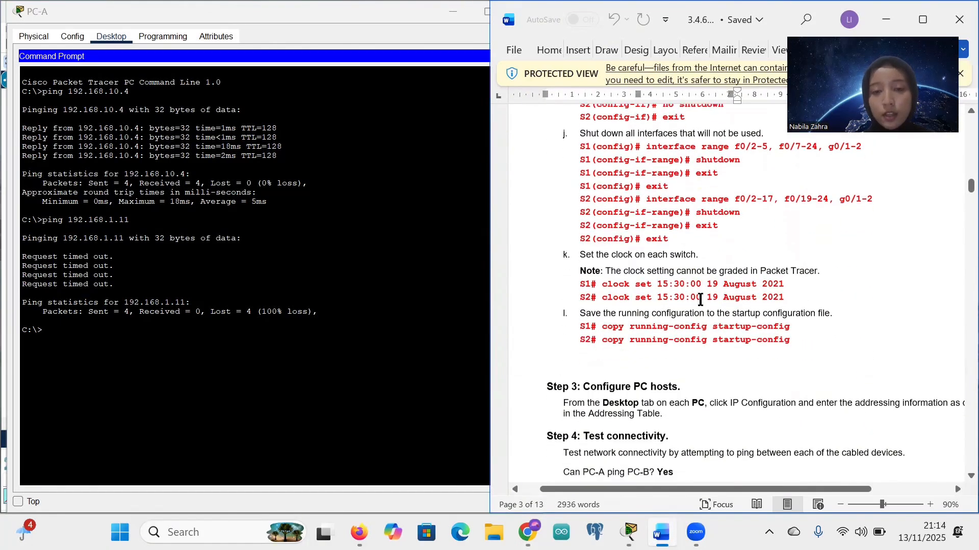
scroll(700, 299, up, 3)
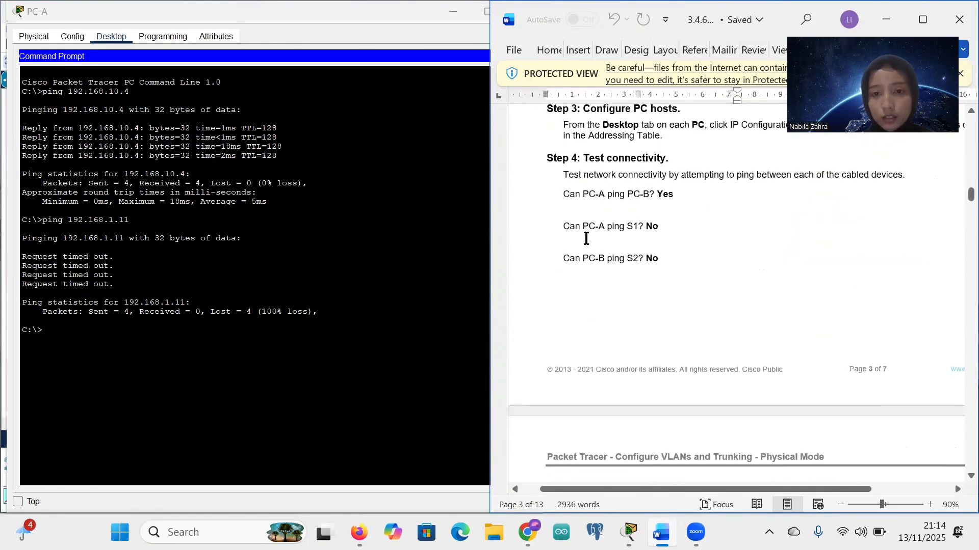
drag(563, 227, 656, 227)
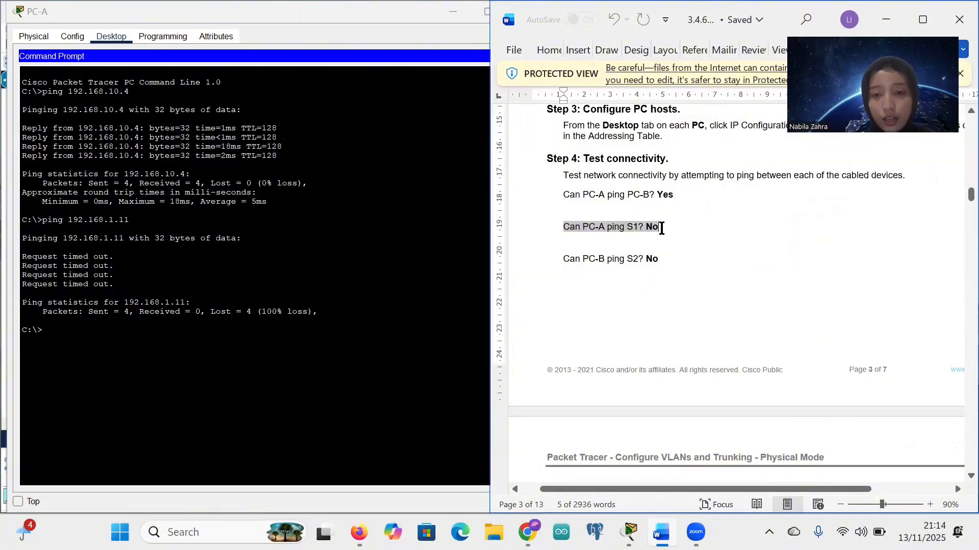
click(661, 228)
drag(561, 260, 657, 266)
click(659, 267)
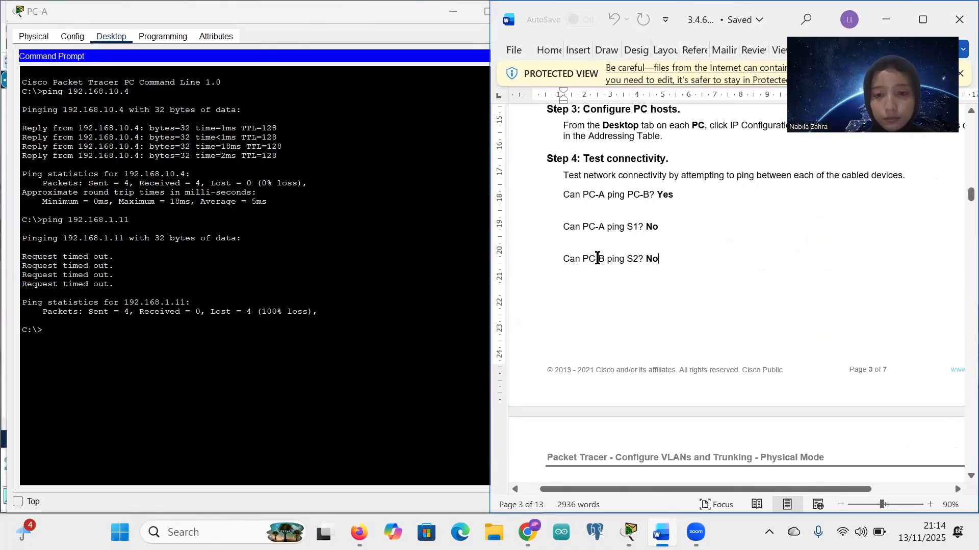
scroll(663, 285, down, 5)
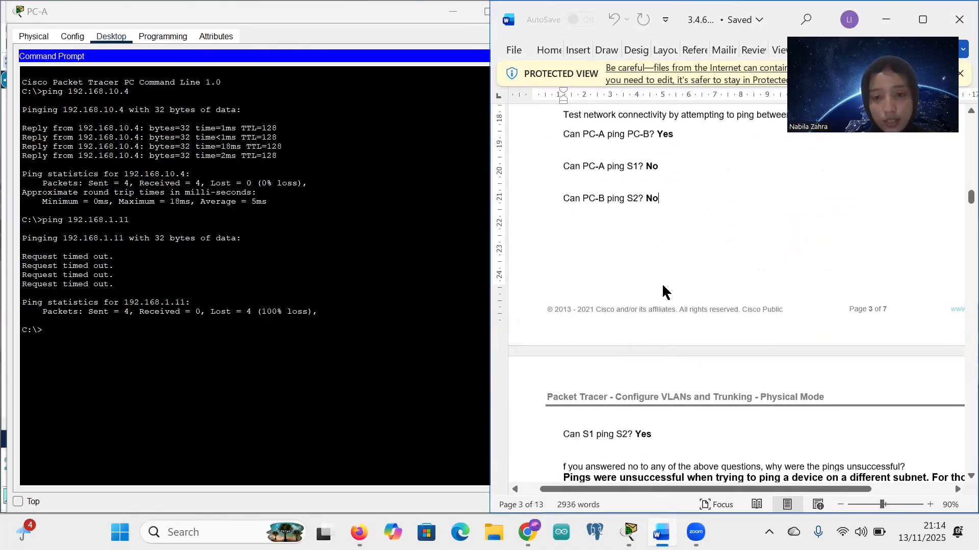
click(449, 12)
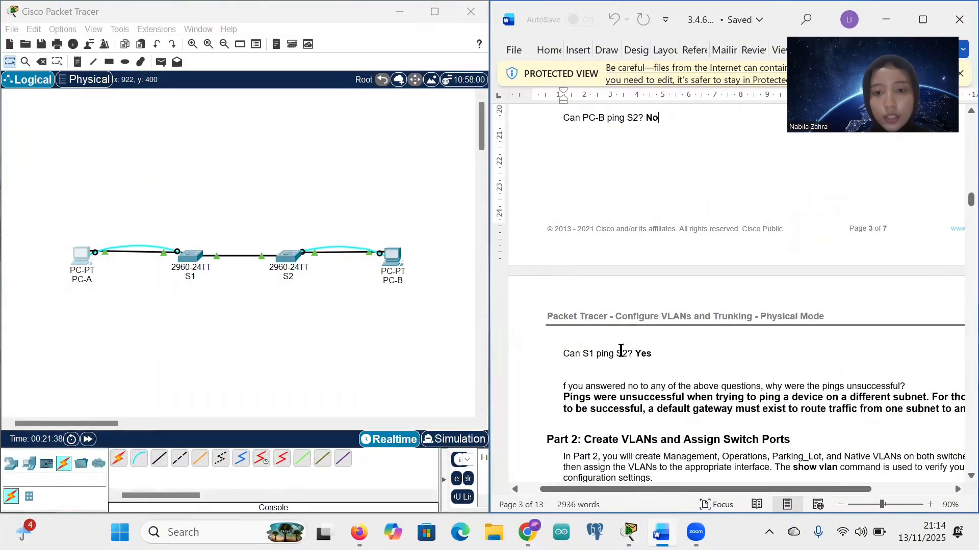
Step: Save S1's running config to startup and ping 192.168.1.12, getting a 60 percent (3/5) success rate
click(191, 257)
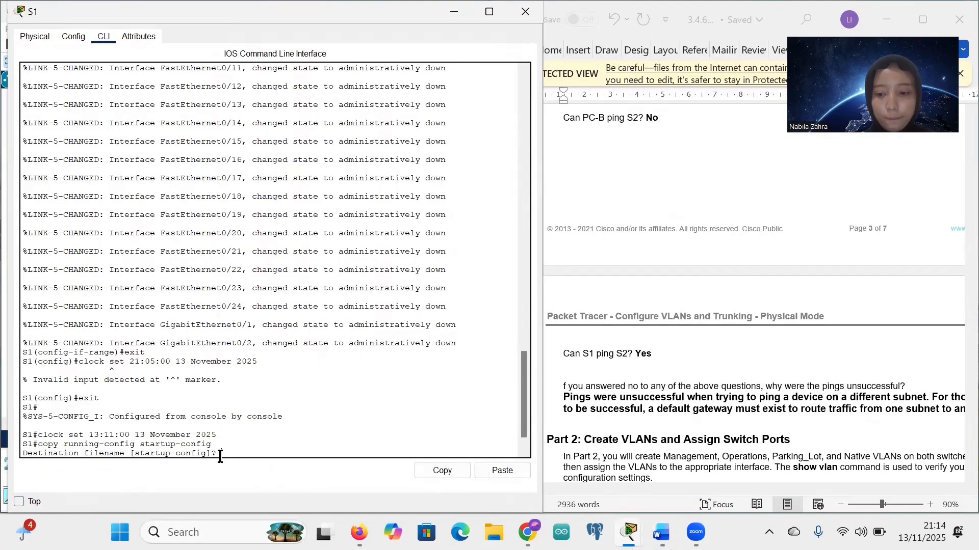
key(Return)
key(Return)
scroll(648, 301, up, 15)
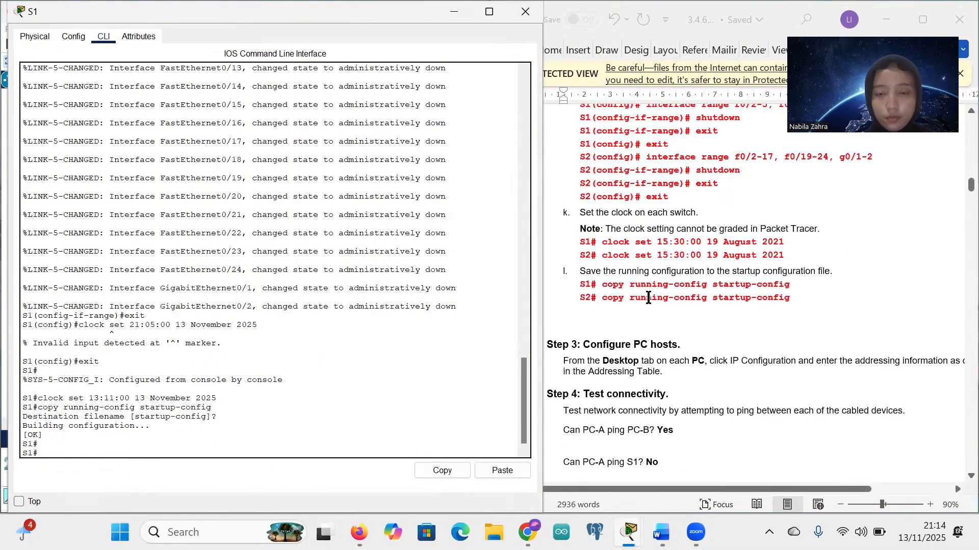
scroll(648, 301, up, 5)
scroll(649, 295, down, 3)
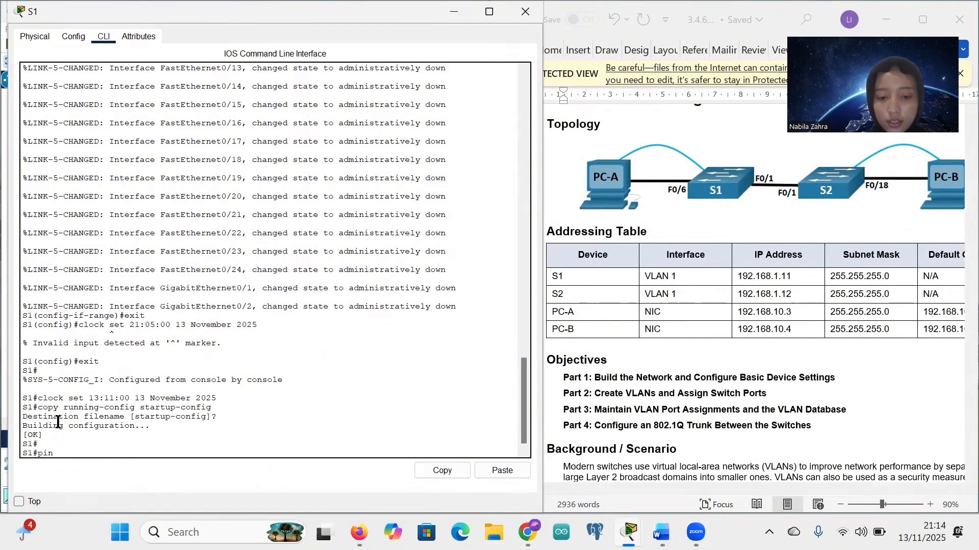
text(192.168.1.12)
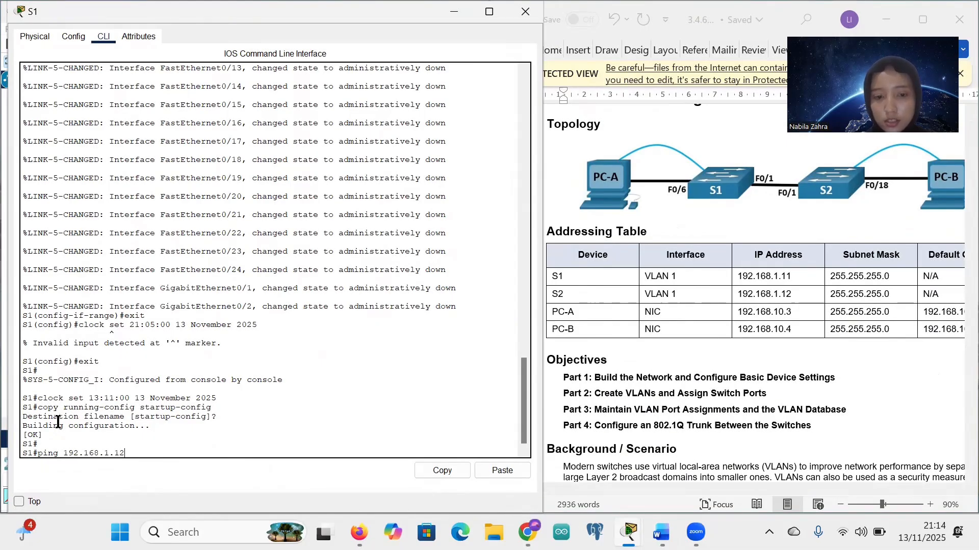
key(Return)
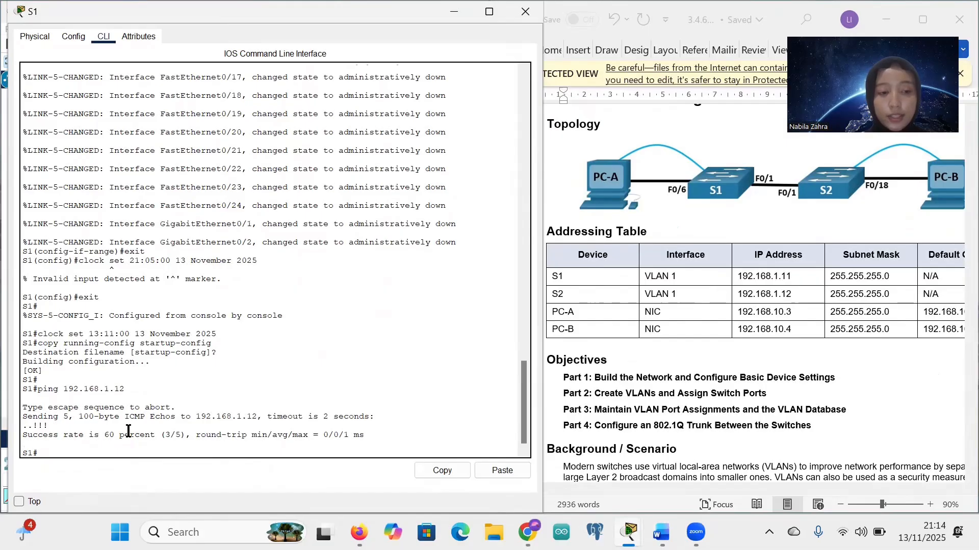
drag(24, 438, 150, 438)
click(150, 439)
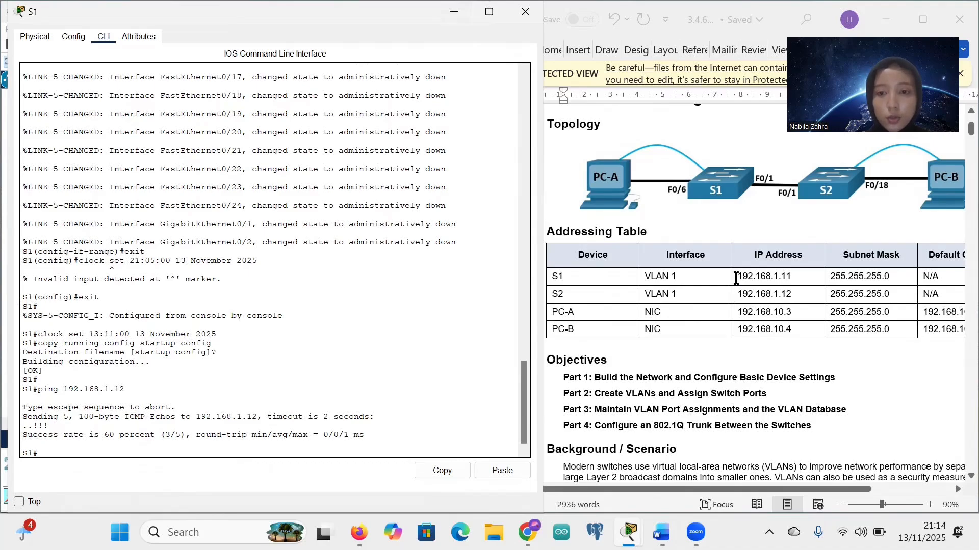
Step: Scroll the lab to Part 2 Step 1 Create VLANs and reopen S1's command line
click(458, 14)
scroll(645, 293, down, 20)
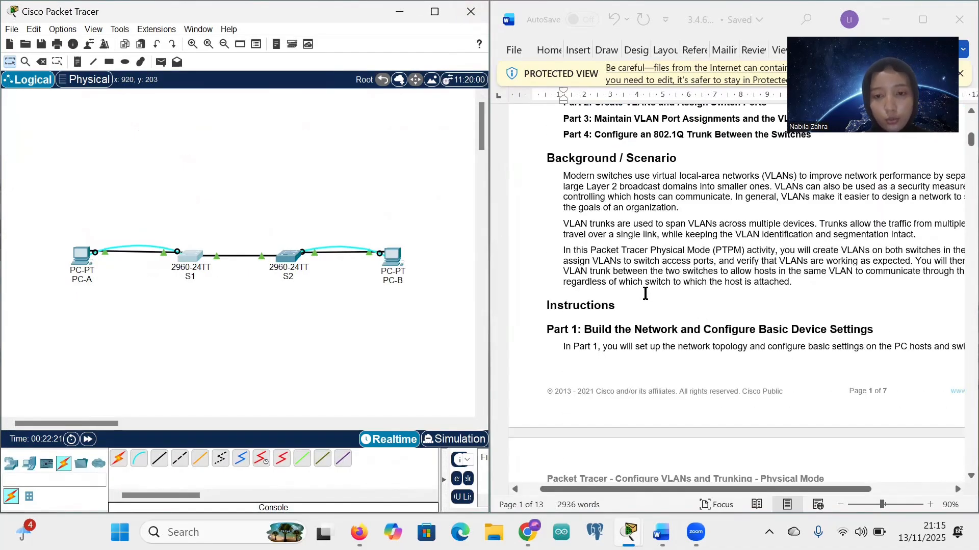
scroll(644, 294, down, 10)
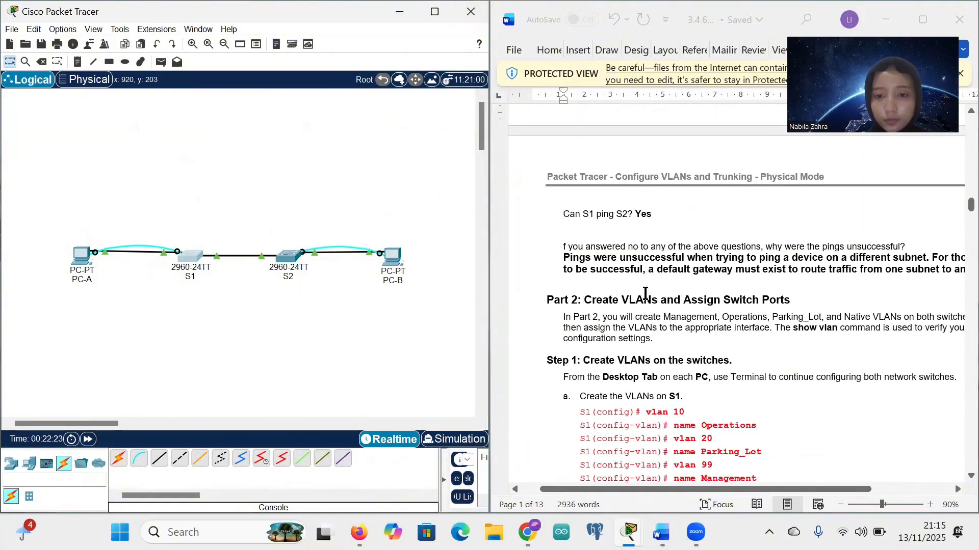
scroll(645, 294, down, 3)
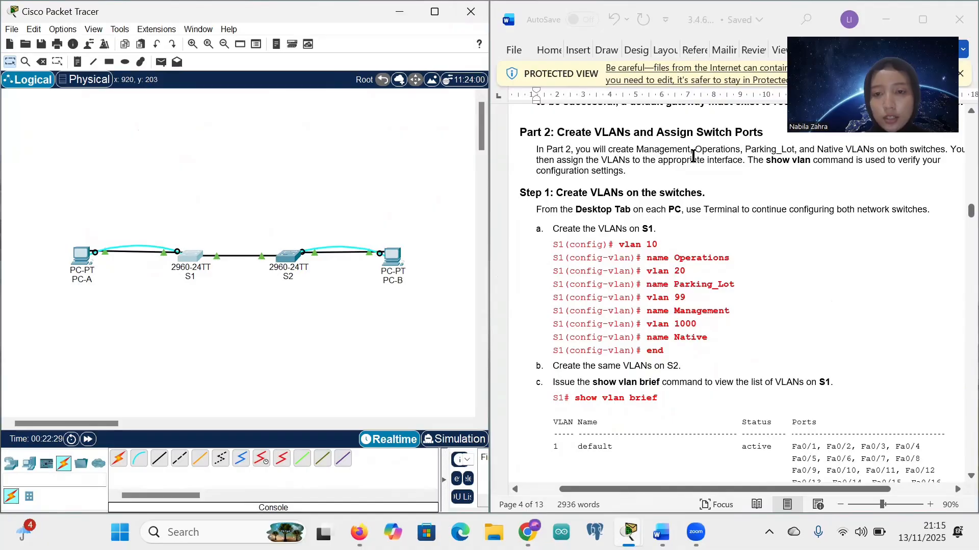
scroll(608, 214, down, 1)
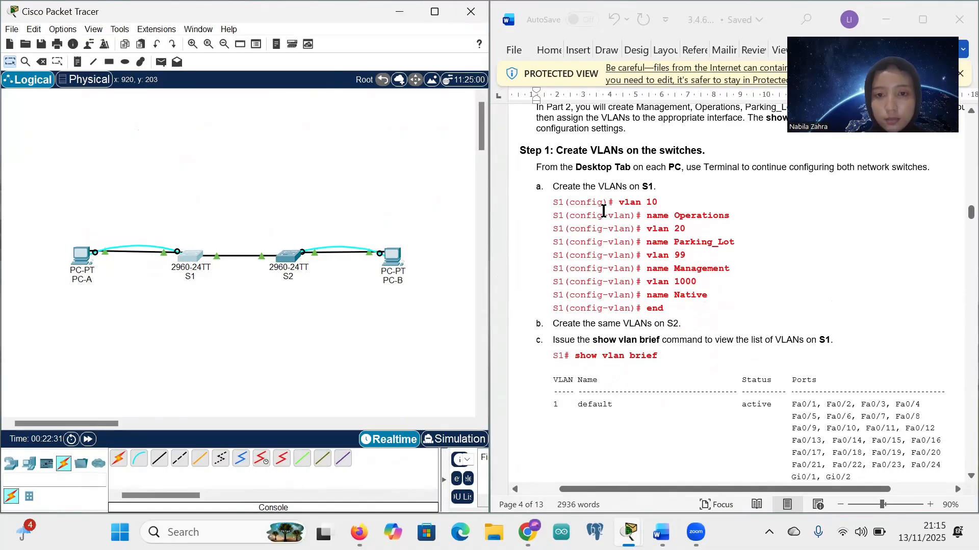
click(191, 257)
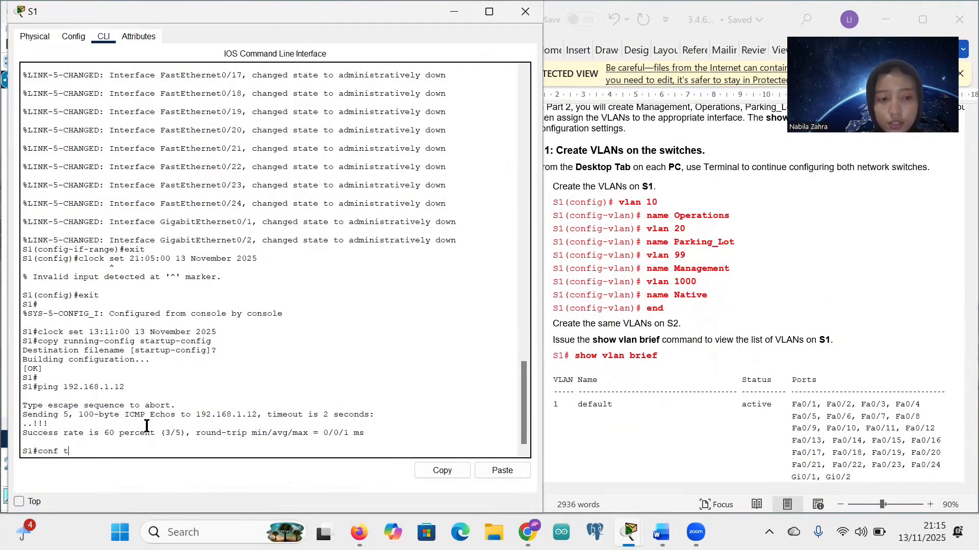
Step: Enter conf t on S1 and create VLAN 10 Operations and VLAN 20 Parking_Lot
text(conf t)
key(Return)
text(v)
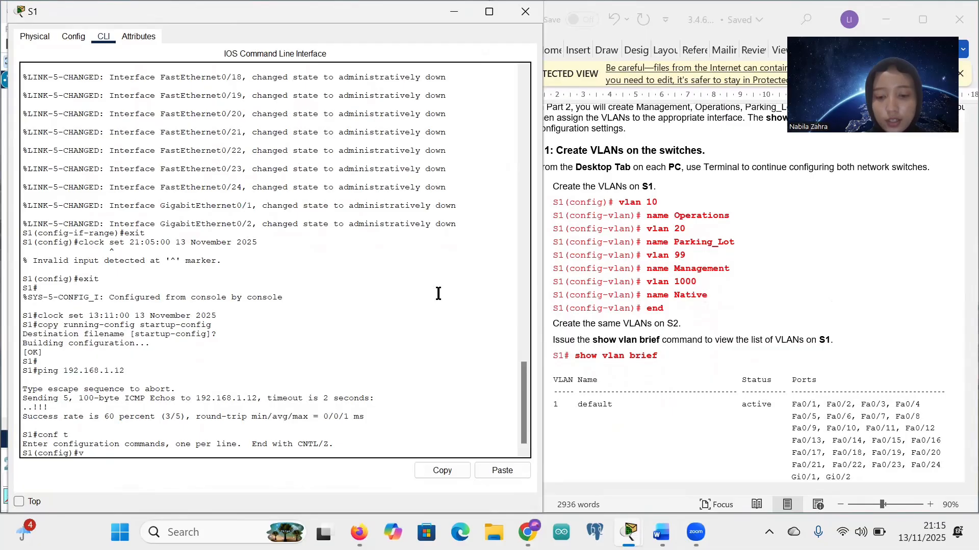
text(lam)
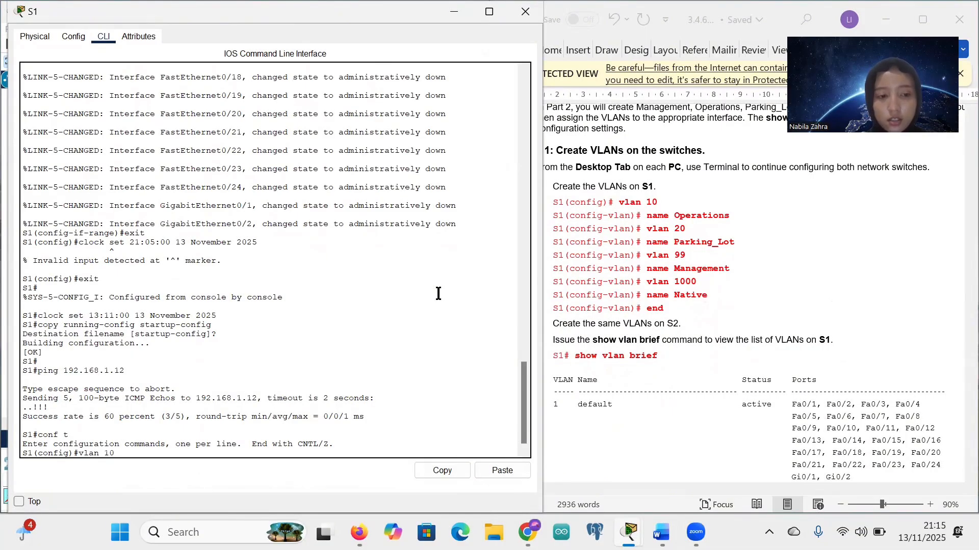
key(Return)
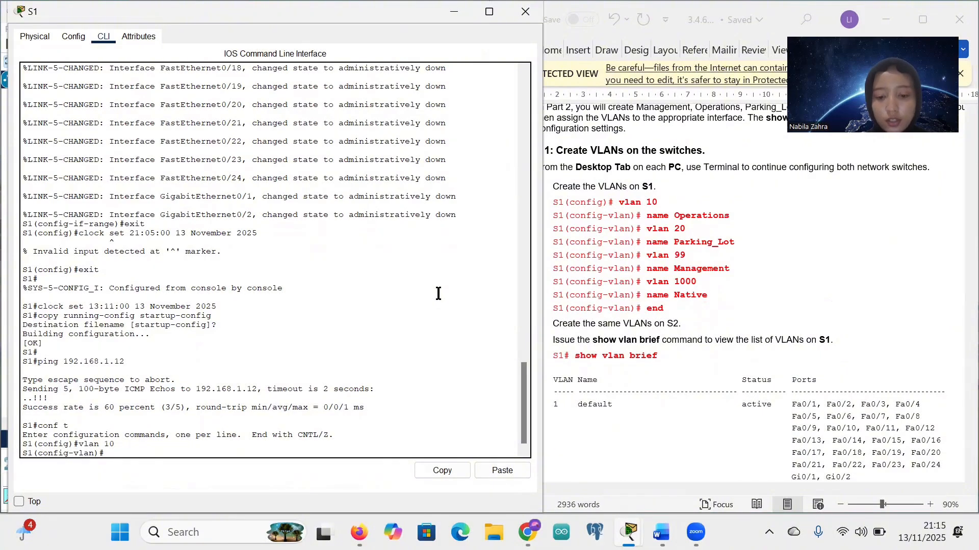
text(name)
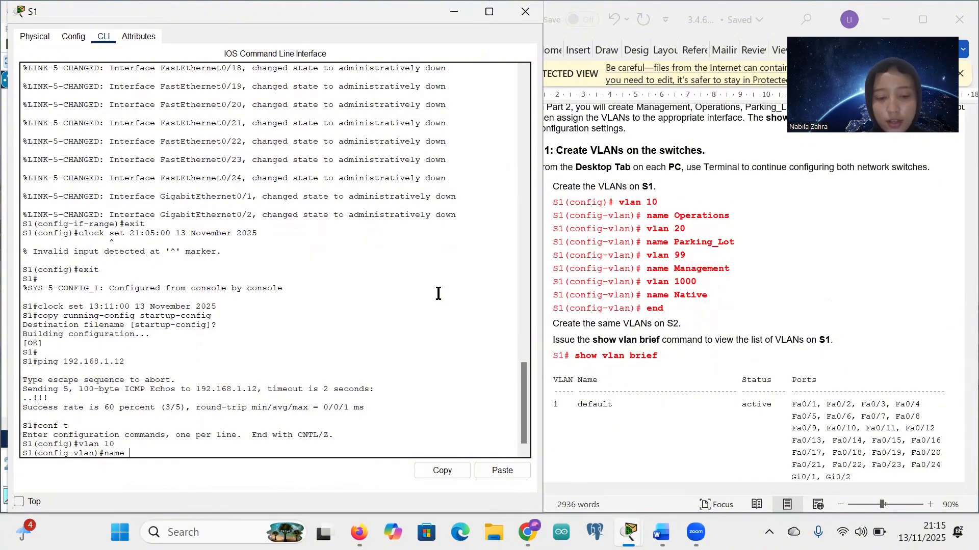
text( Oper)
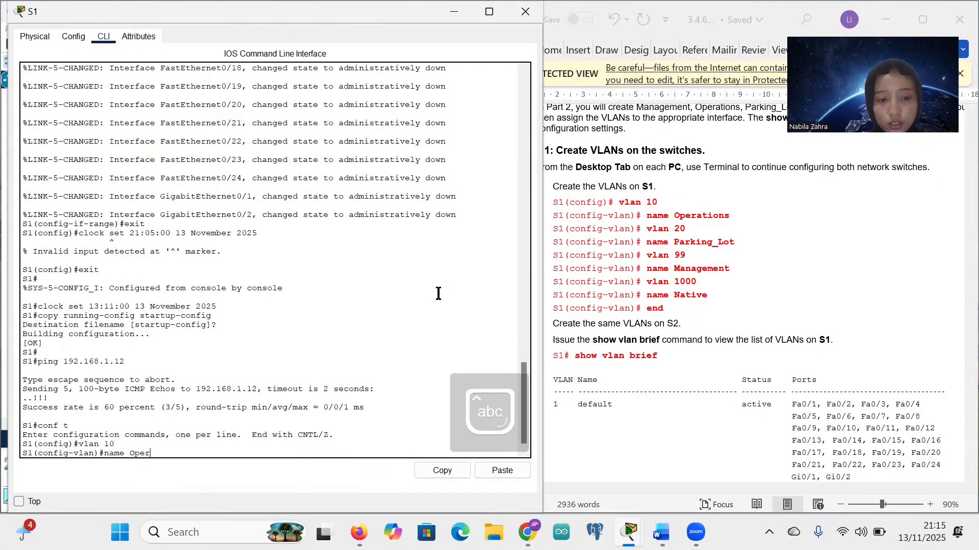
text(ations)
key(Return)
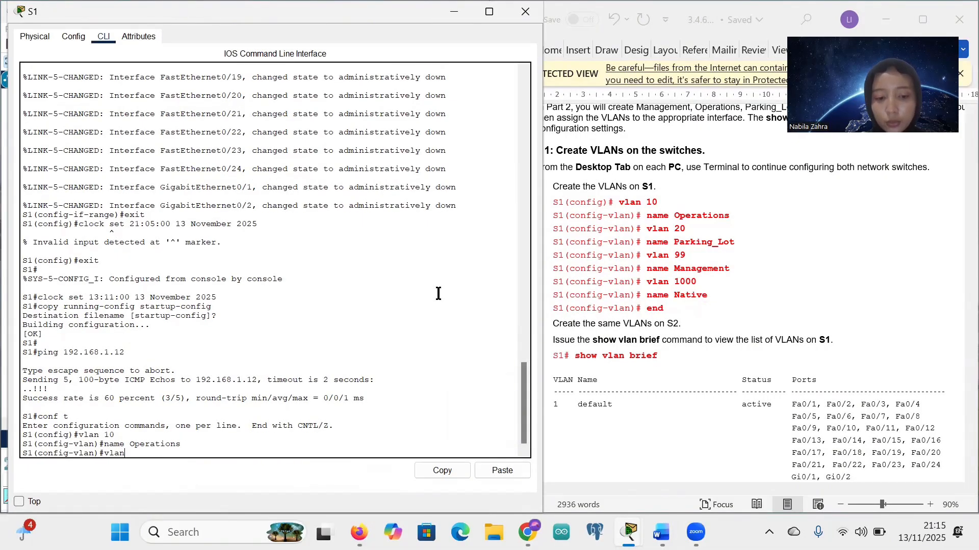
text(vlan 20)
key(Return)
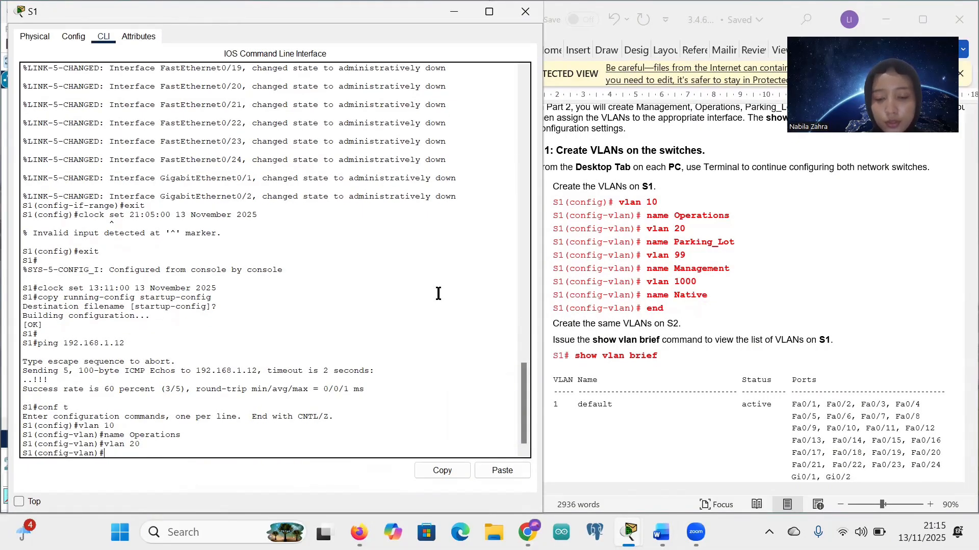
text(name)
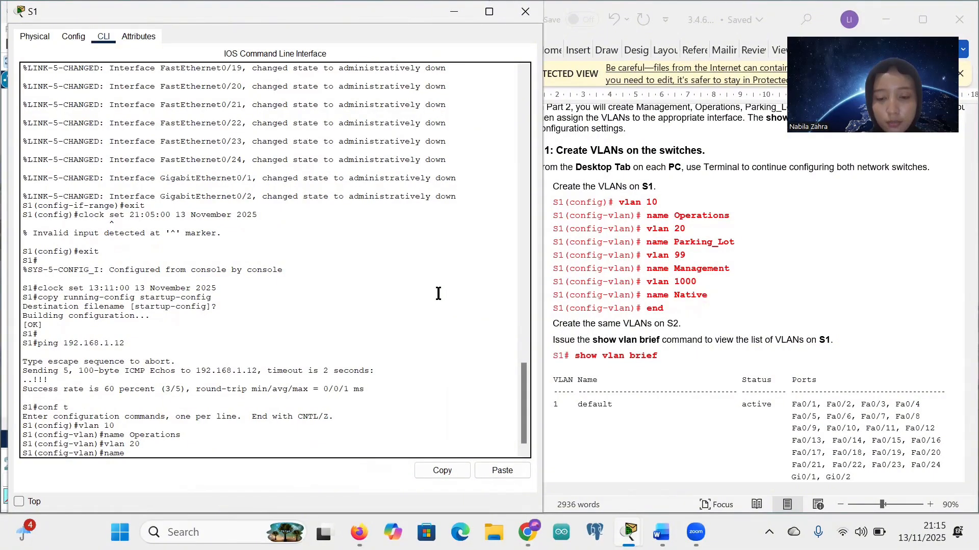
text( Pa)
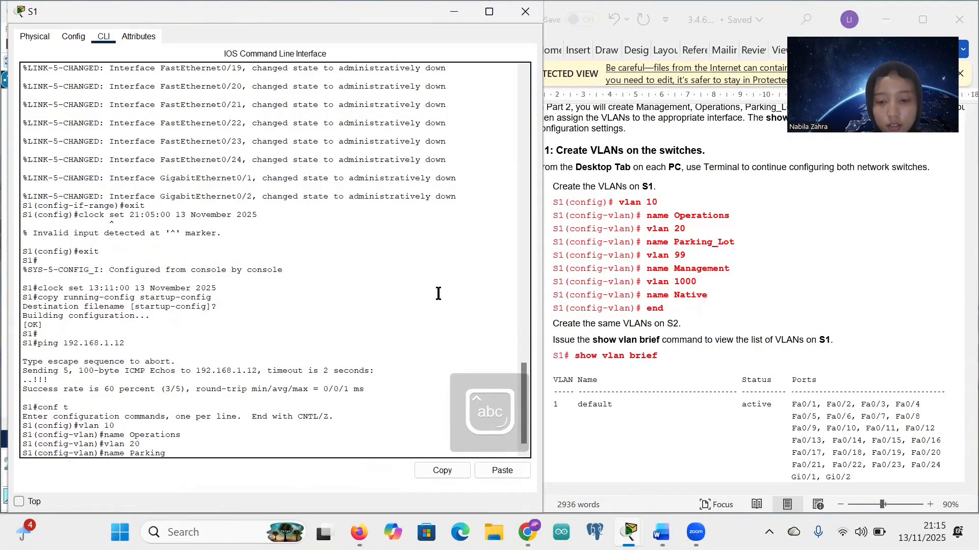
text(rking_Lot)
key(Return)
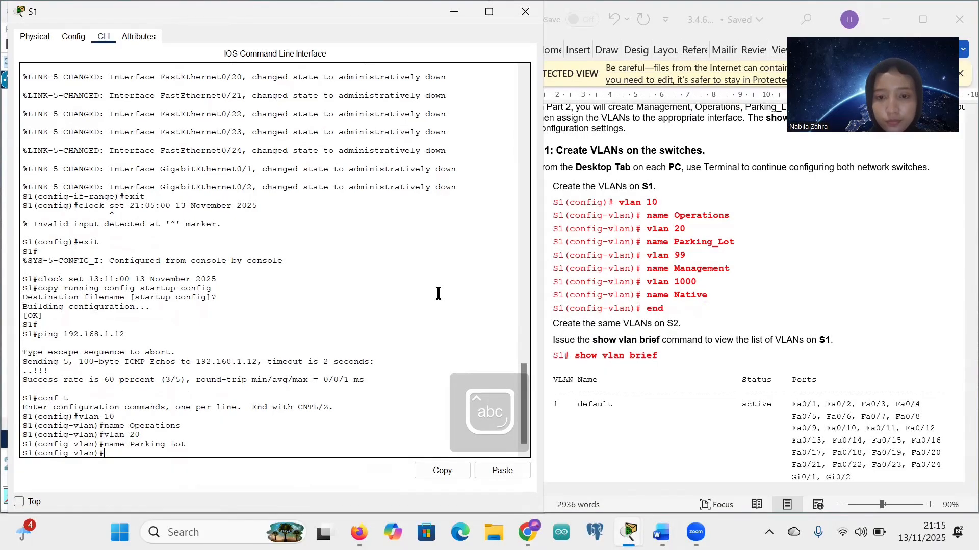
Step: Create VLAN 99, pasting its 'name Management' command from the lab guide
text(vlan 99)
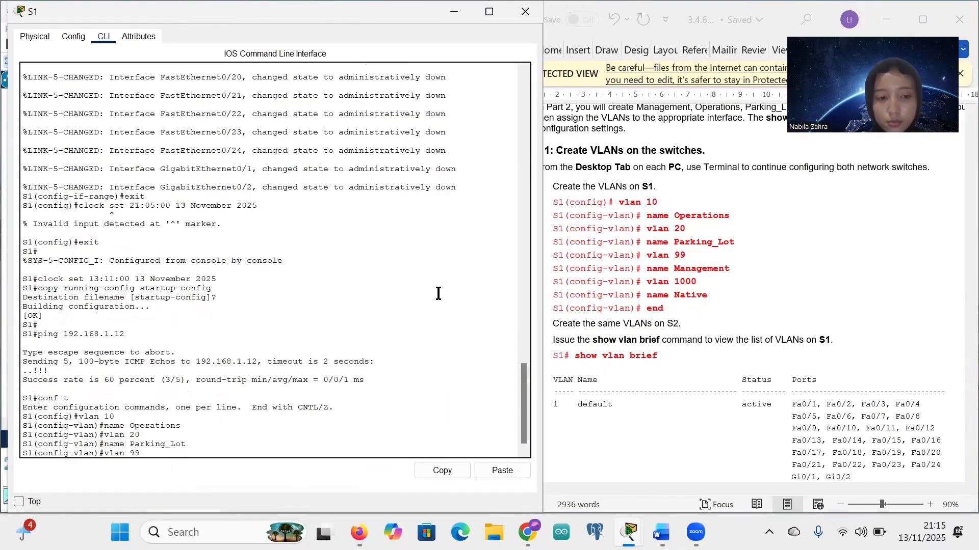
key(Return)
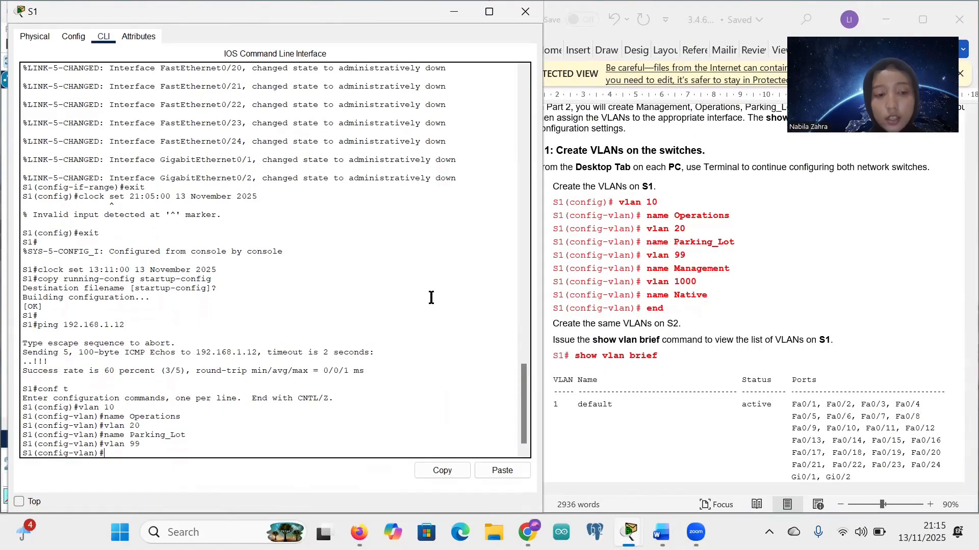
drag(648, 273, 726, 279)
key(ctrl+c)
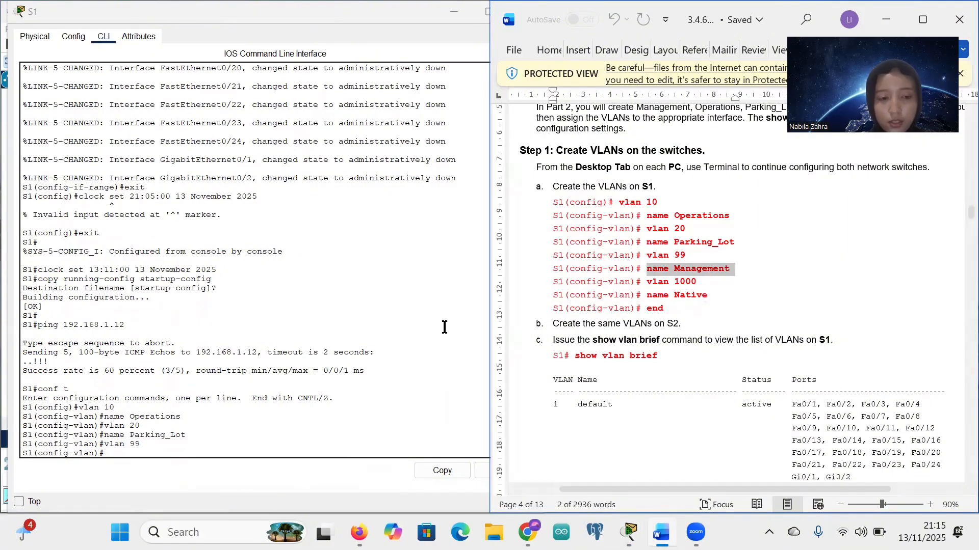
right_click(127, 456)
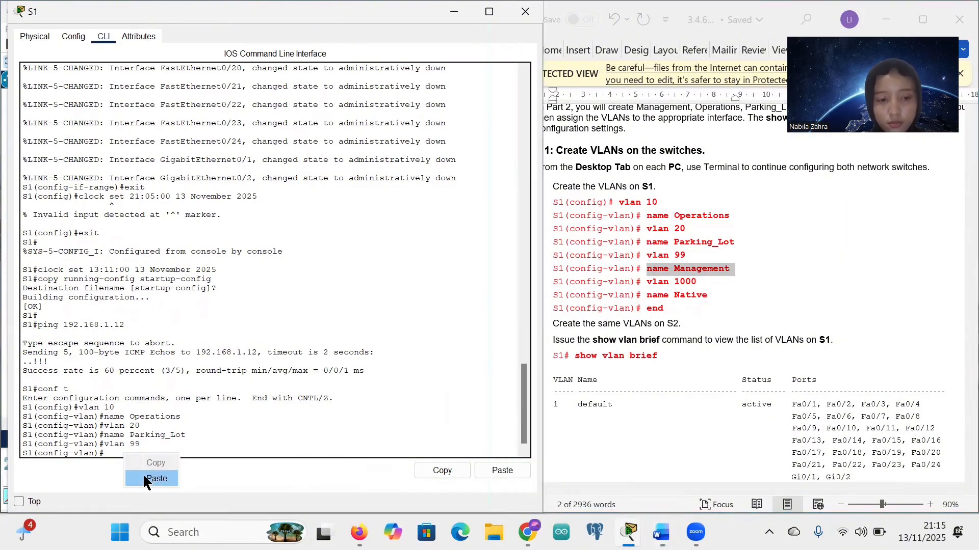
click(147, 477)
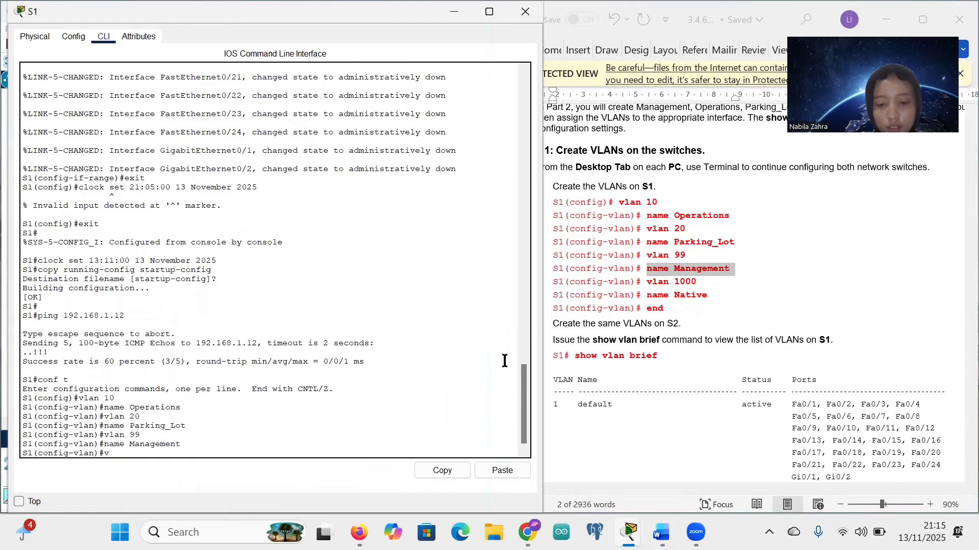
Step: Create VLAN 1000 named Native and end configuration mode
text(vlan 10)
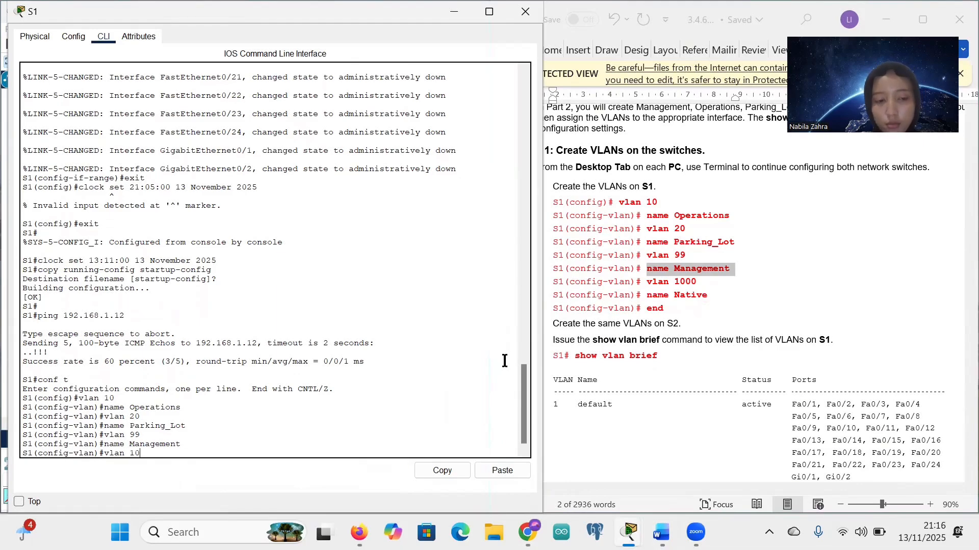
text(00)
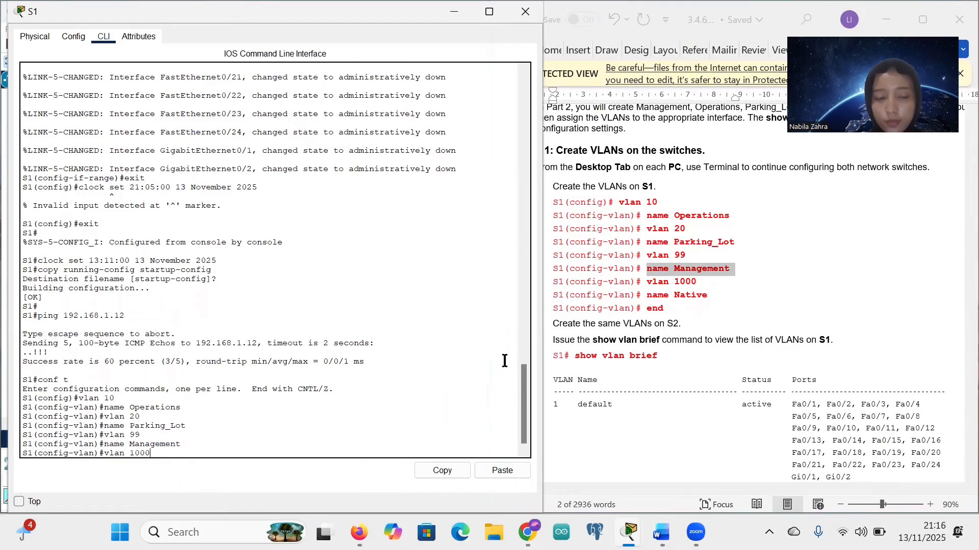
key(Return)
text(name)
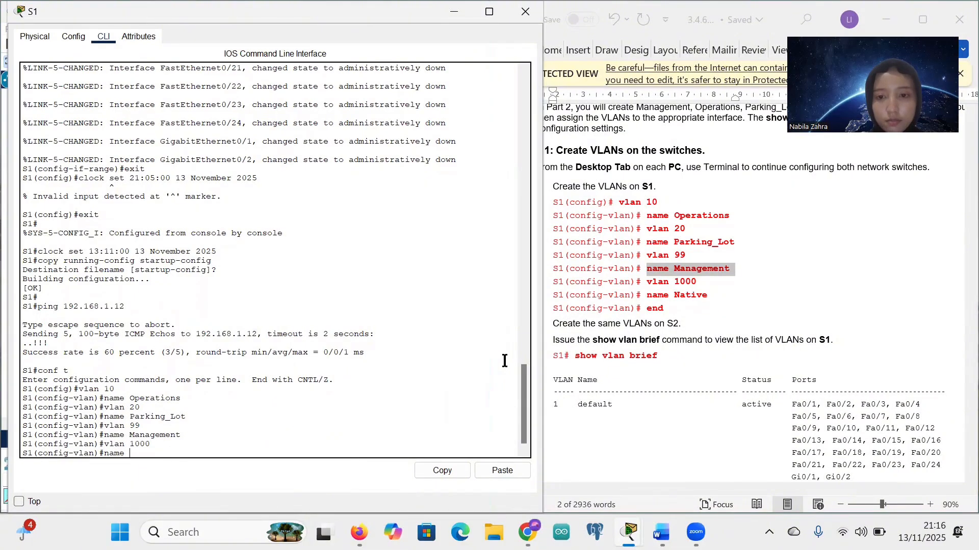
key(Caps_Lock)
text(N)
key(Caps_Lock)
text(at)
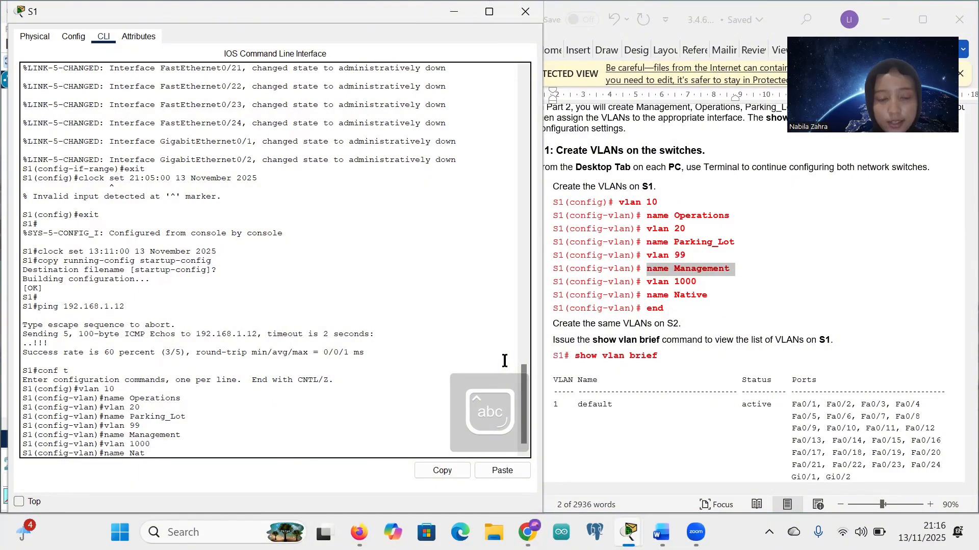
text(u)
key(BackSpace)
text(i)
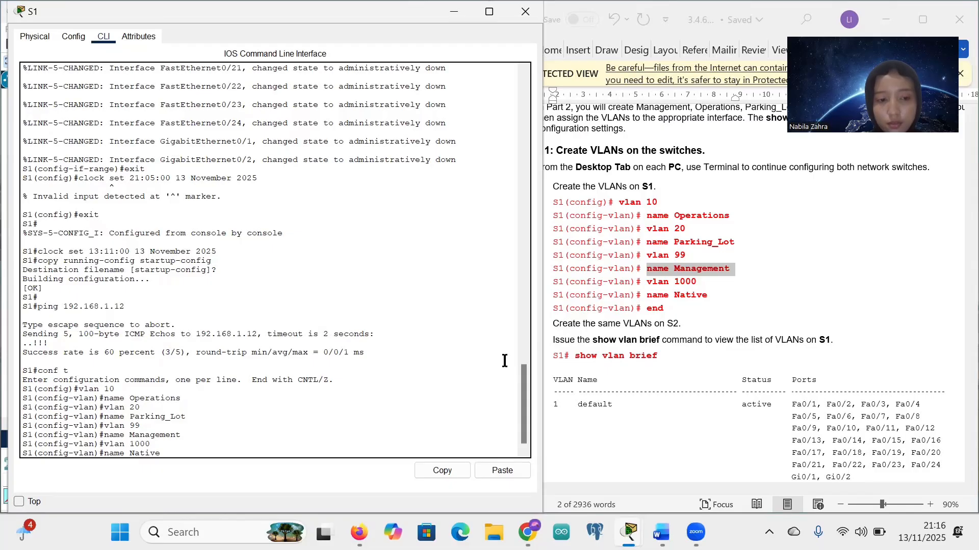
text(ve)
key(Return)
text(end)
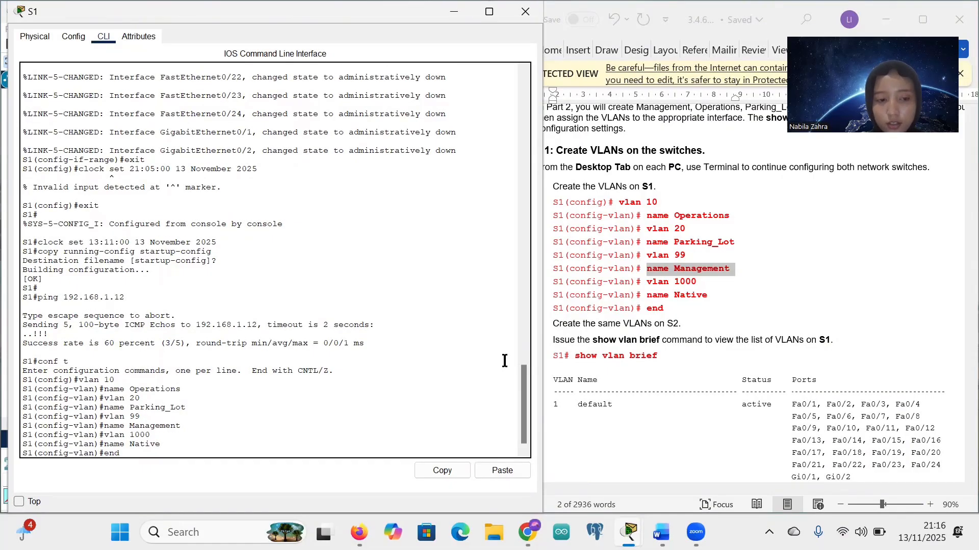
key(Return)
key(Return)
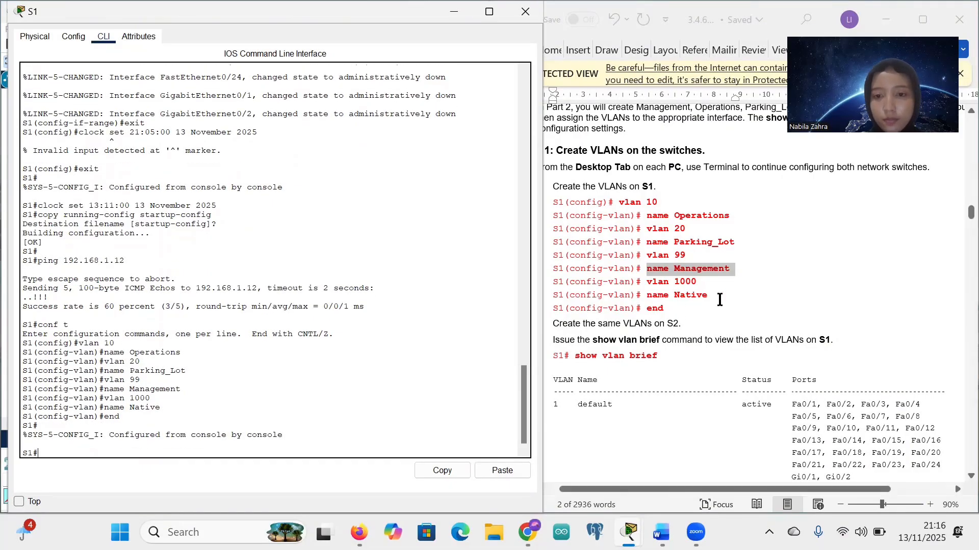
Step: Scroll the lab guide to the step for creating VLANs on S2
scroll(722, 299, down, 2)
scroll(678, 300, down, 3)
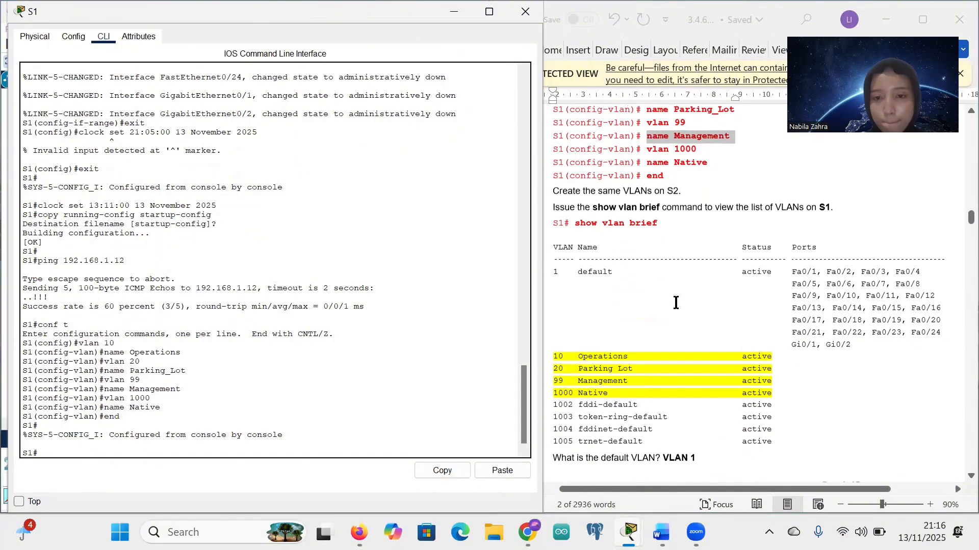
drag(554, 189, 678, 197)
click(679, 203)
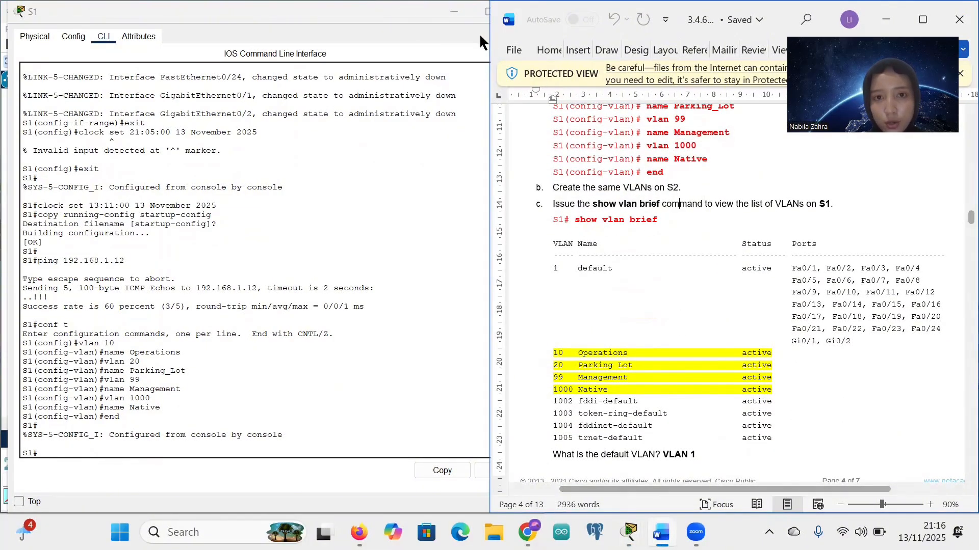
click(450, 11)
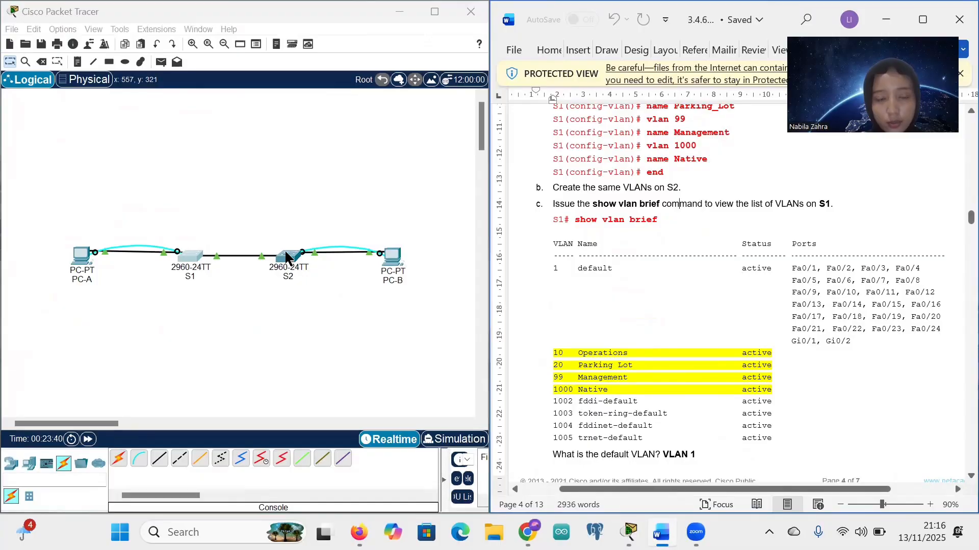
Step: On S2, enter conf t and create VLAN 10 named Operations
click(286, 256)
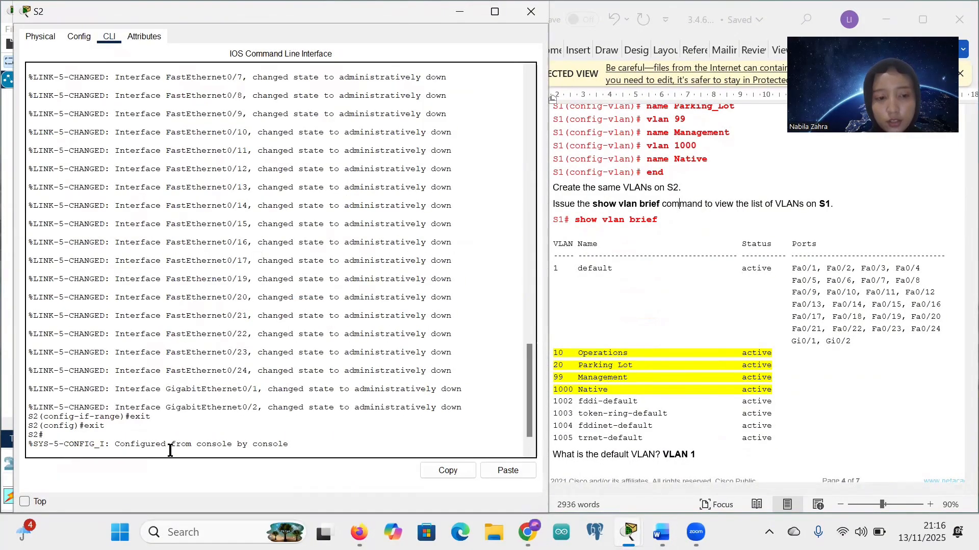
text(clock set 21:11:00 13 November 2025 copy running-config startup-config)
scroll(608, 289, up, 3)
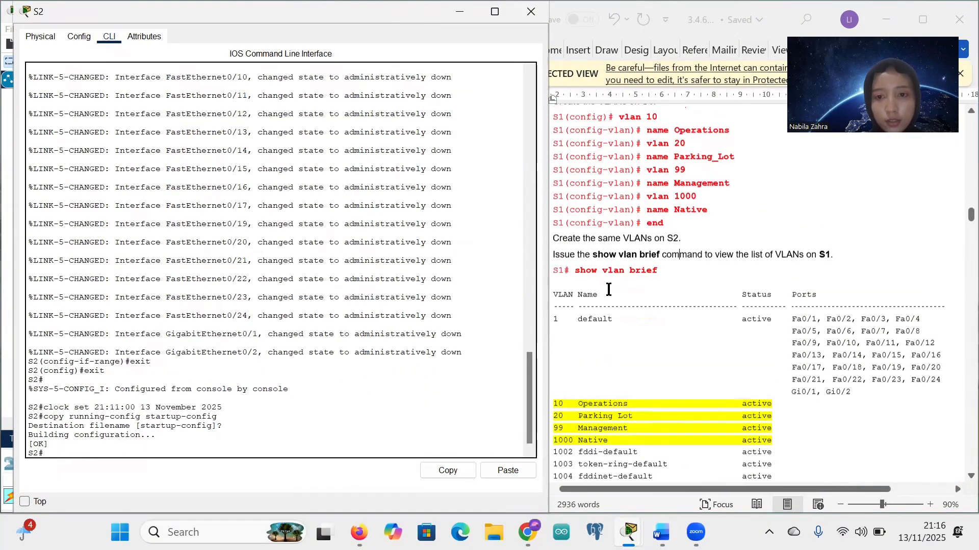
scroll(609, 289, up, 1)
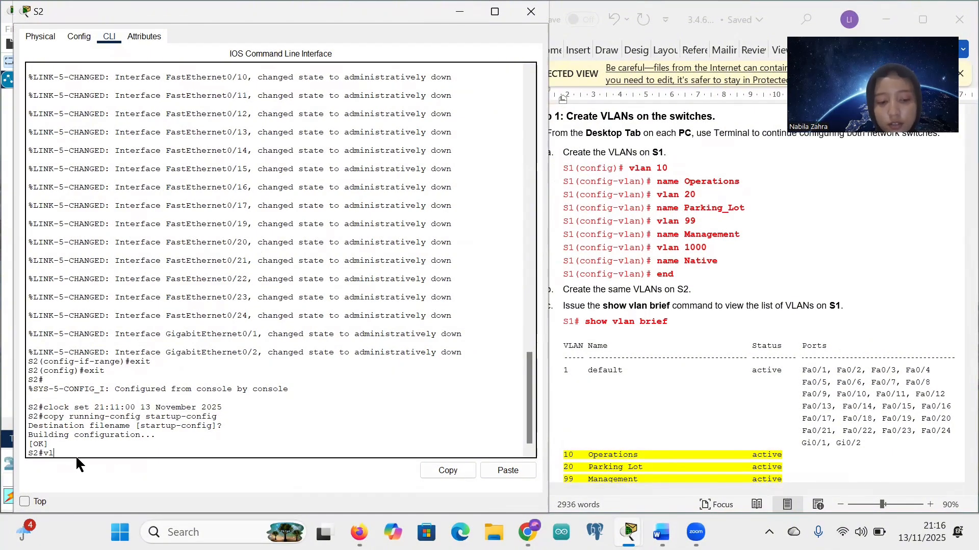
text(vlan 10)
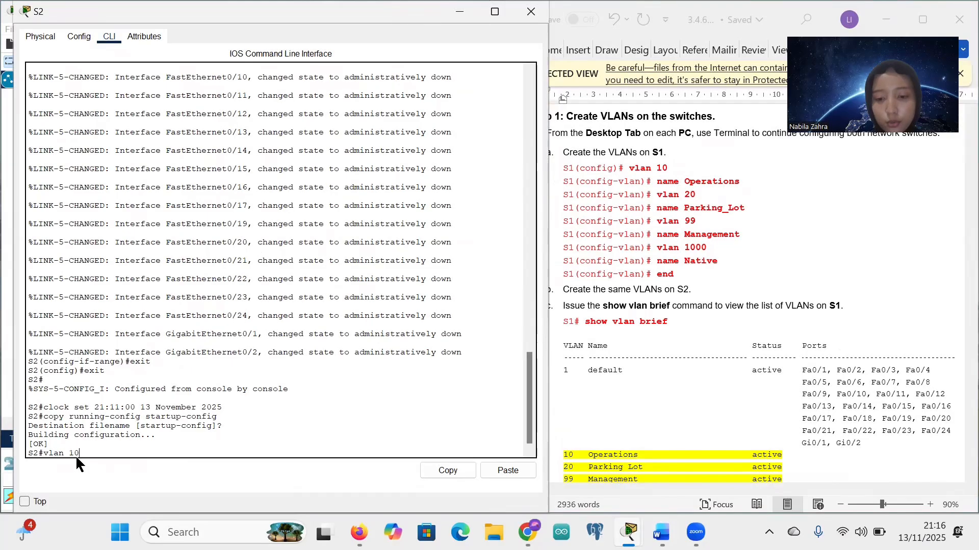
key(Return)
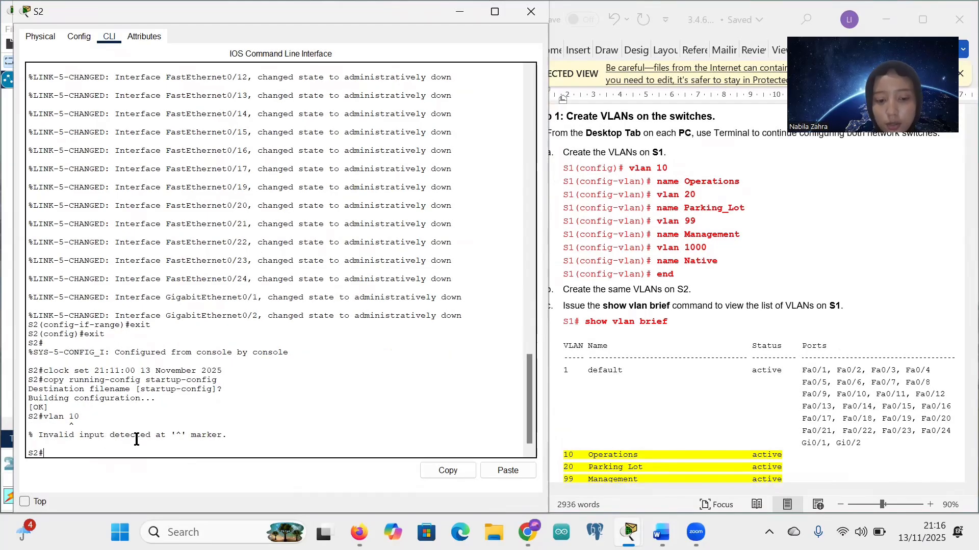
text(conf t)
key(Return)
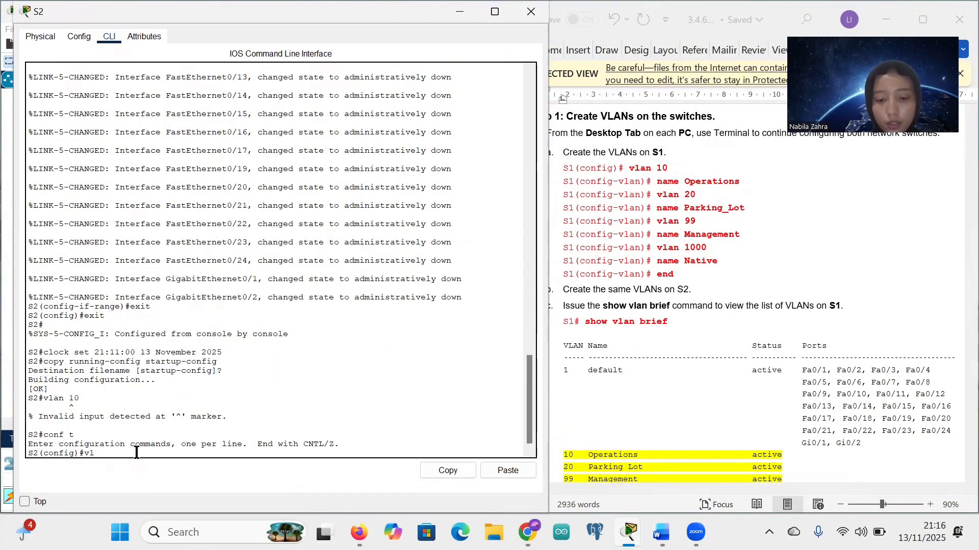
text(vlan 10)
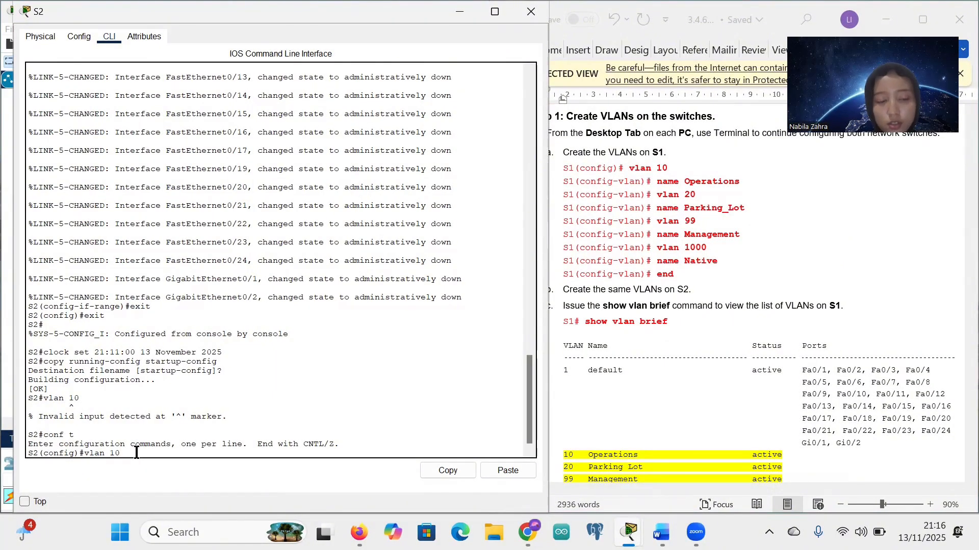
key(Return)
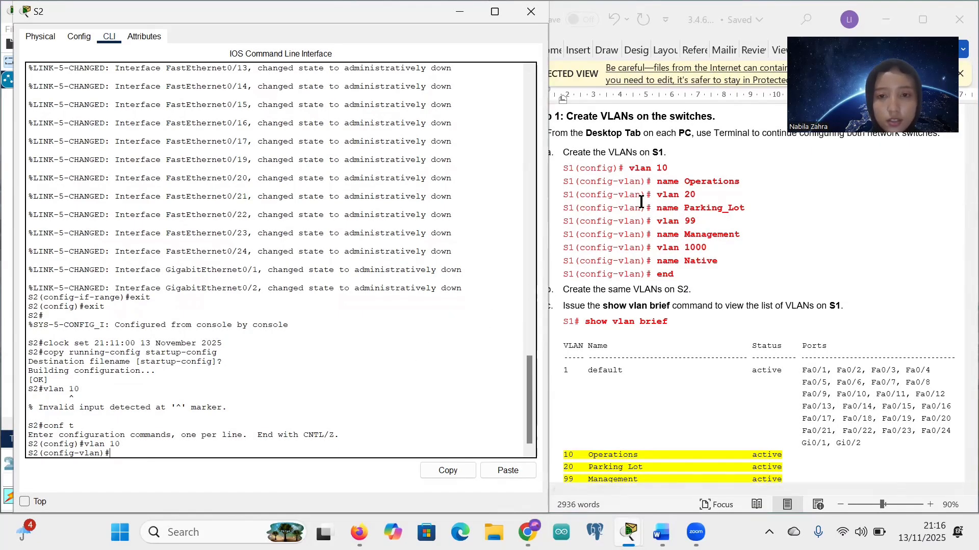
text(name )
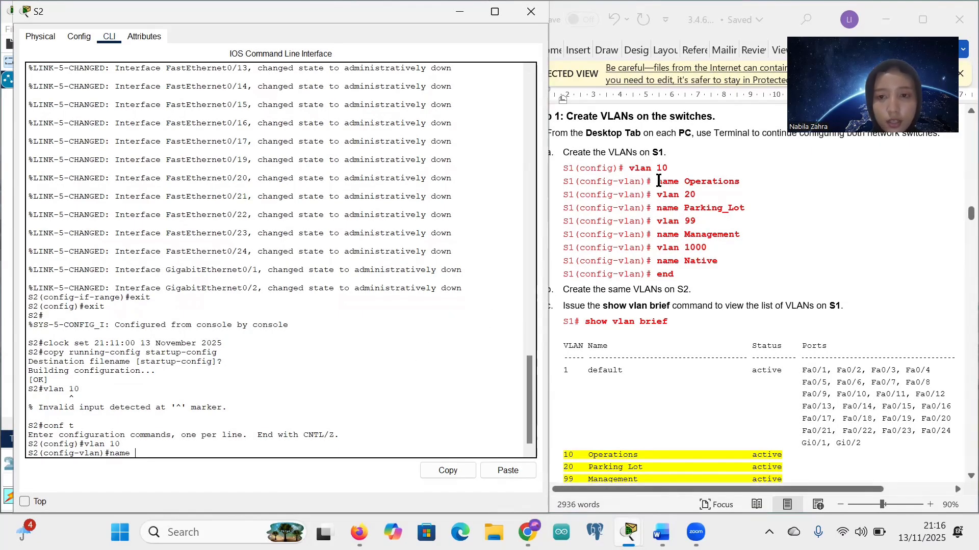
text(Operatio)
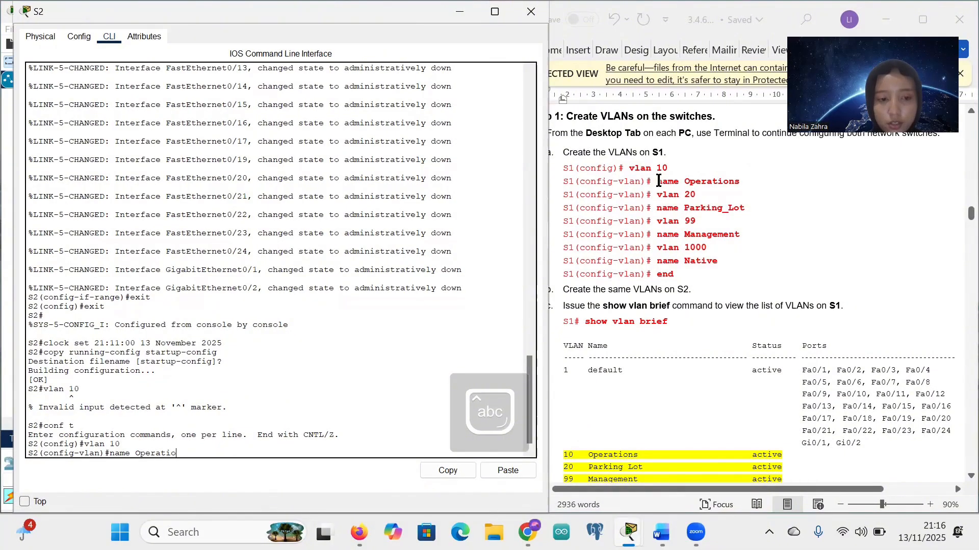
text(ns)
key(Return)
Step: Create VLAN 20 on S2, pasting 'name Parking_Lot' from the lab sheet
text(vlan)#)
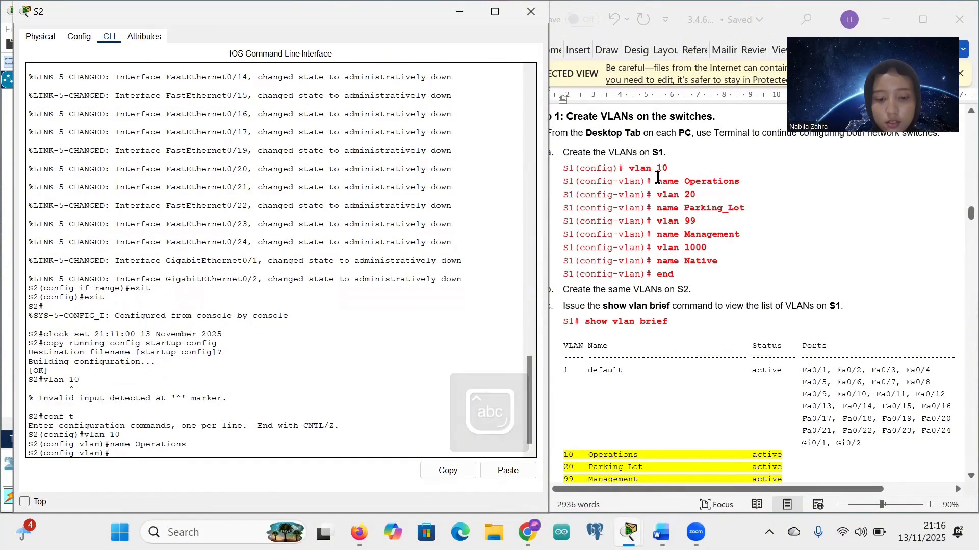
text(an 20)
key(Return)
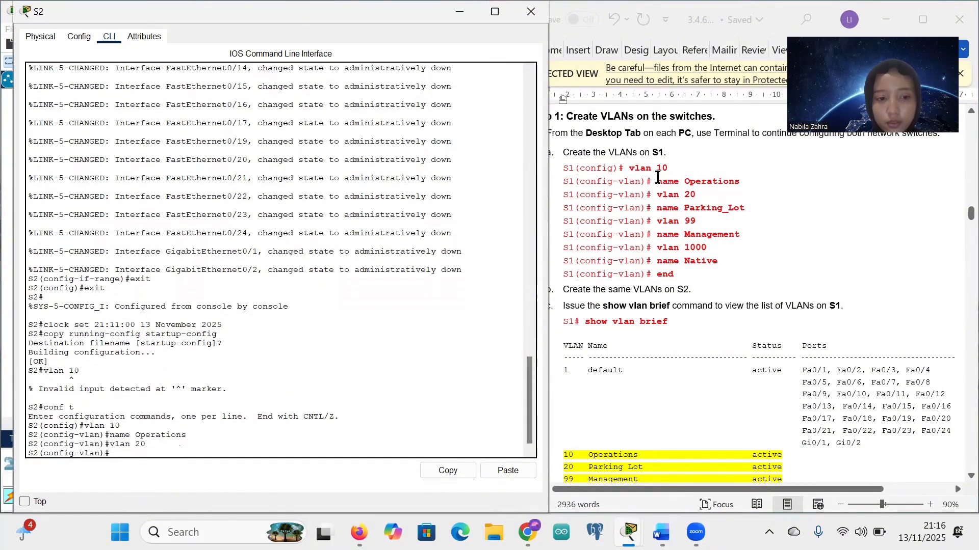
drag(657, 208, 743, 212)
key(ctrl+c)
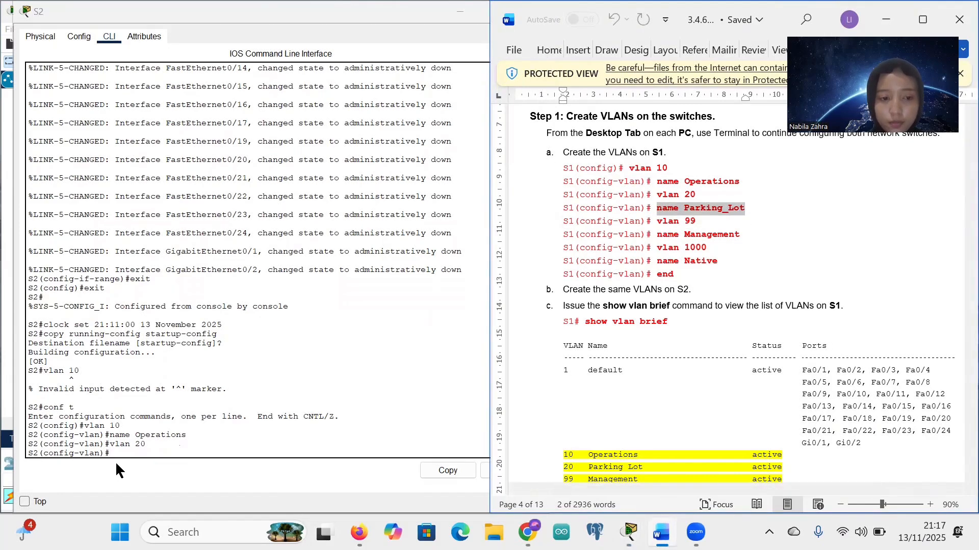
click(111, 452)
right_click(133, 476)
click(135, 483)
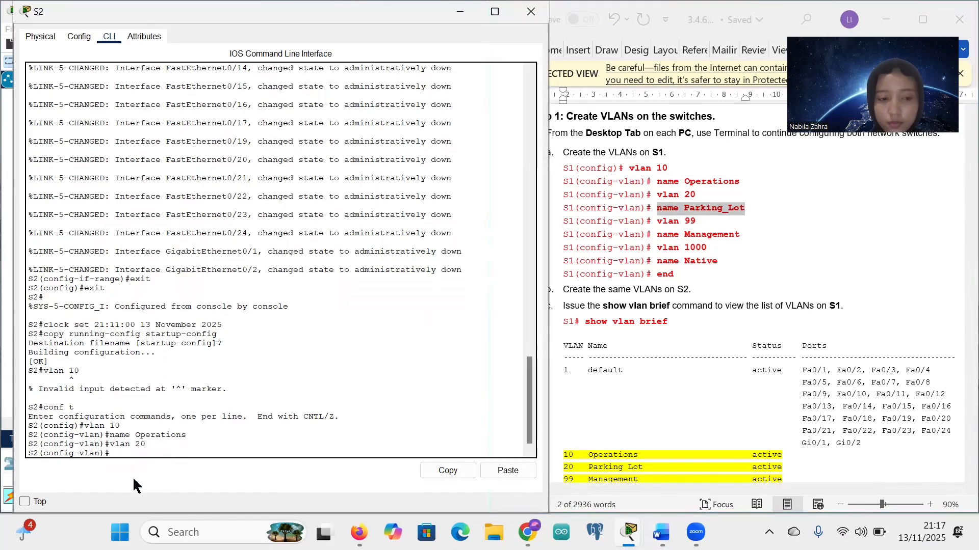
drag(658, 221, 696, 222)
key(ctrl+c)
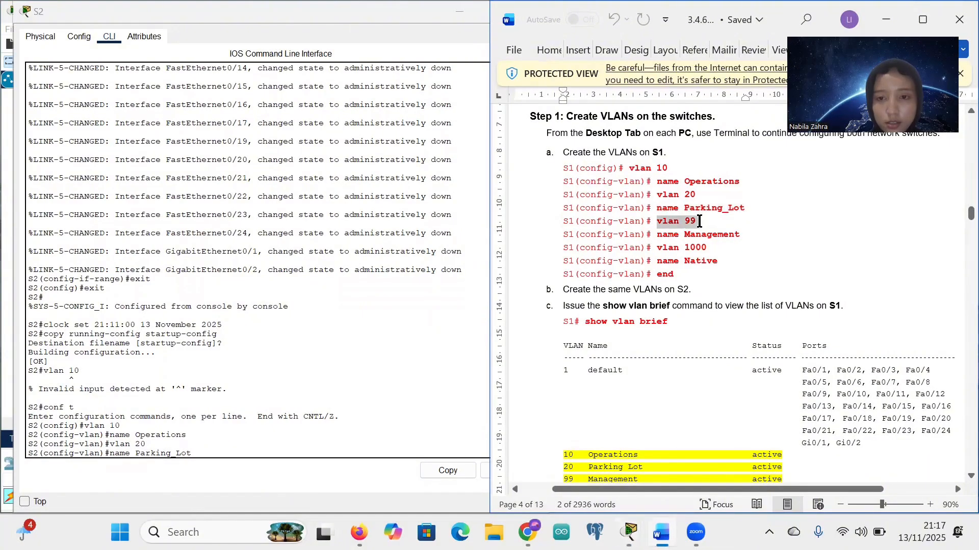
click(223, 450)
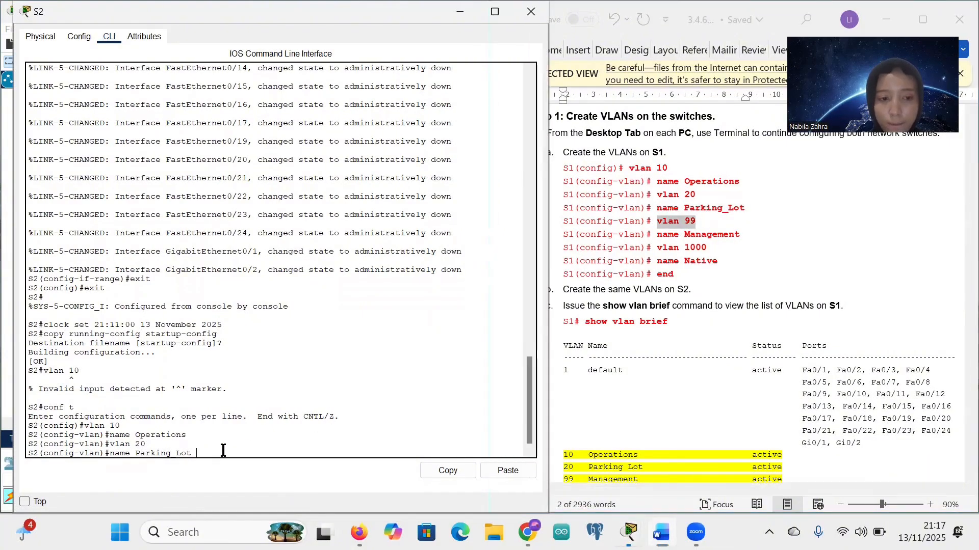
key(Return)
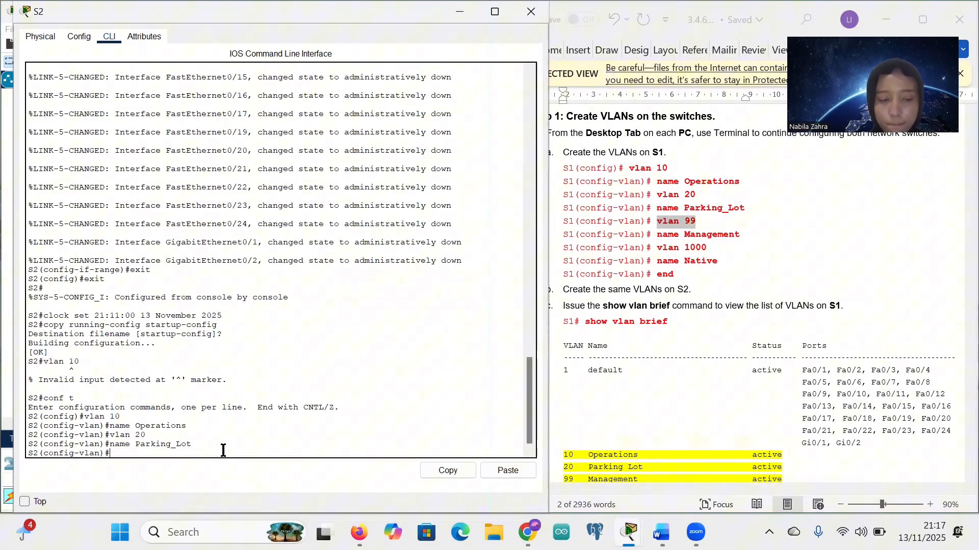
Step: Create VLAN 99 named Management on S2 by pasting both commands from the lab sheet
right_click(111, 453)
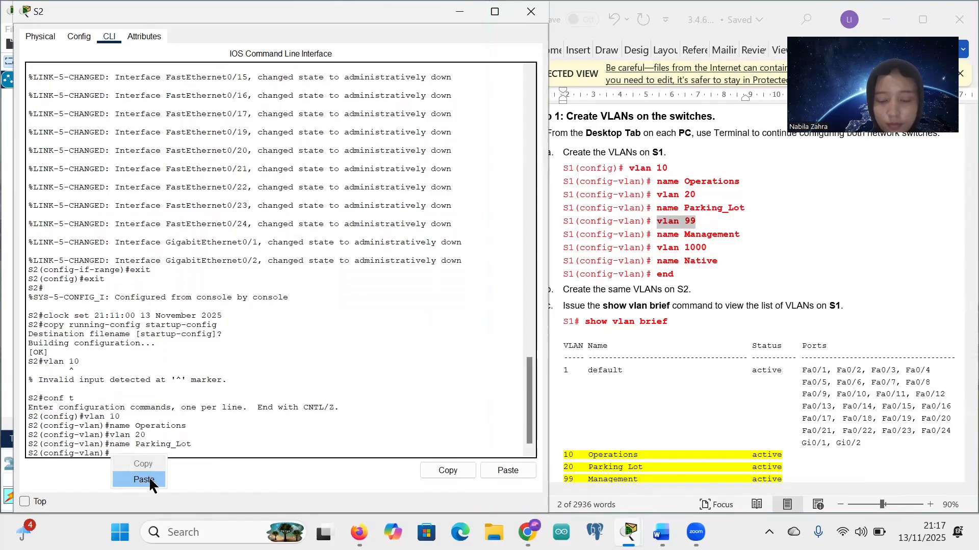
click(143, 480)
click(660, 237)
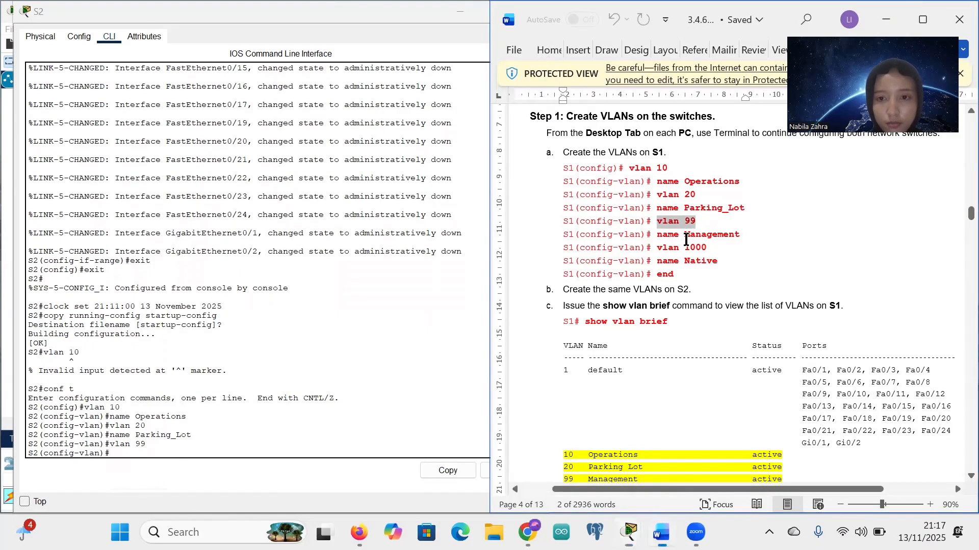
drag(657, 235, 744, 235)
key(ctrl+c)
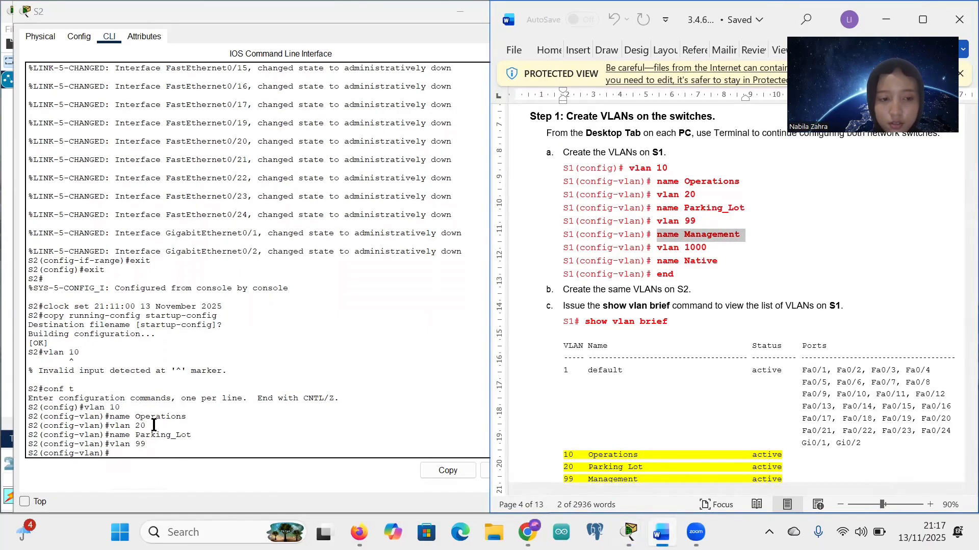
right_click(113, 451)
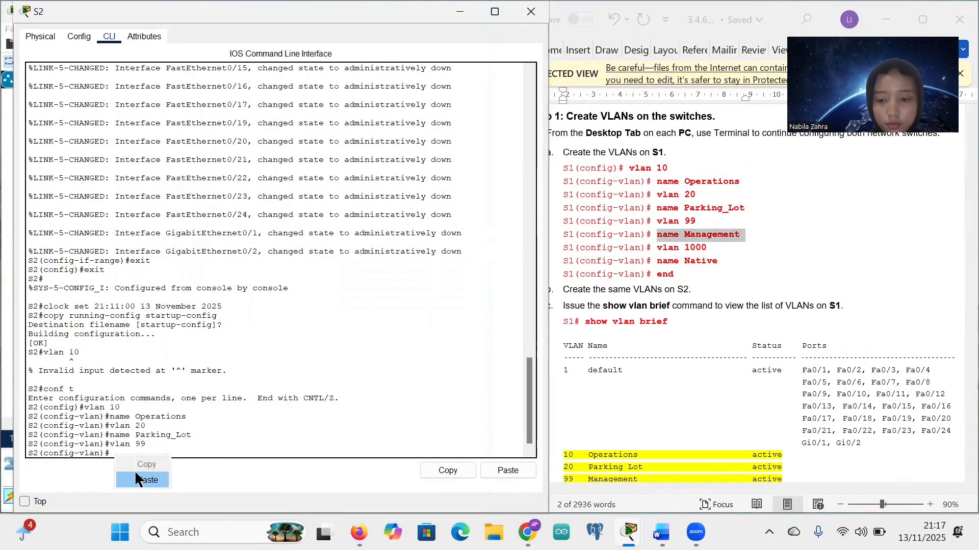
click(138, 479)
Step: Create VLAN 1000 named Native on S2, then end configuration mode
drag(658, 248, 708, 248)
key(ctrl+c)
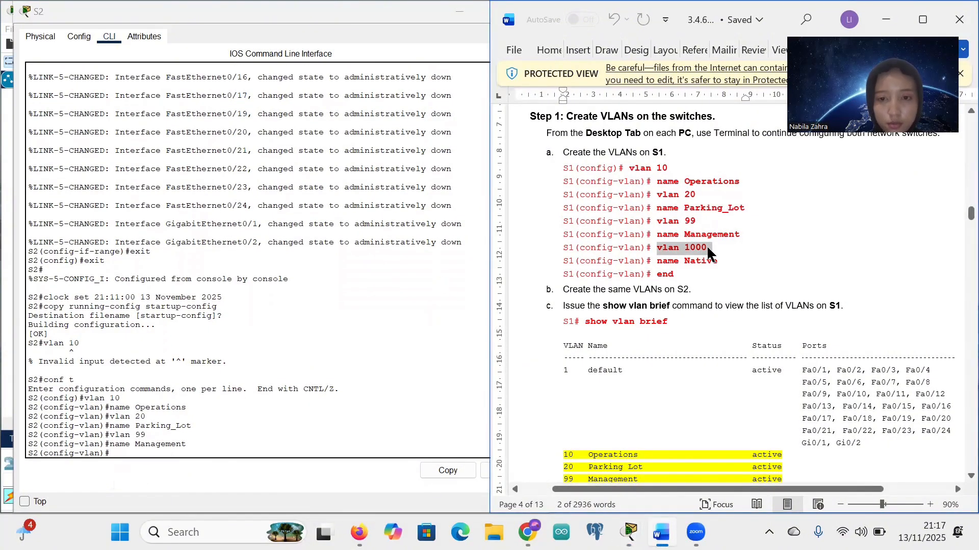
click(113, 452)
right_click(114, 457)
click(138, 481)
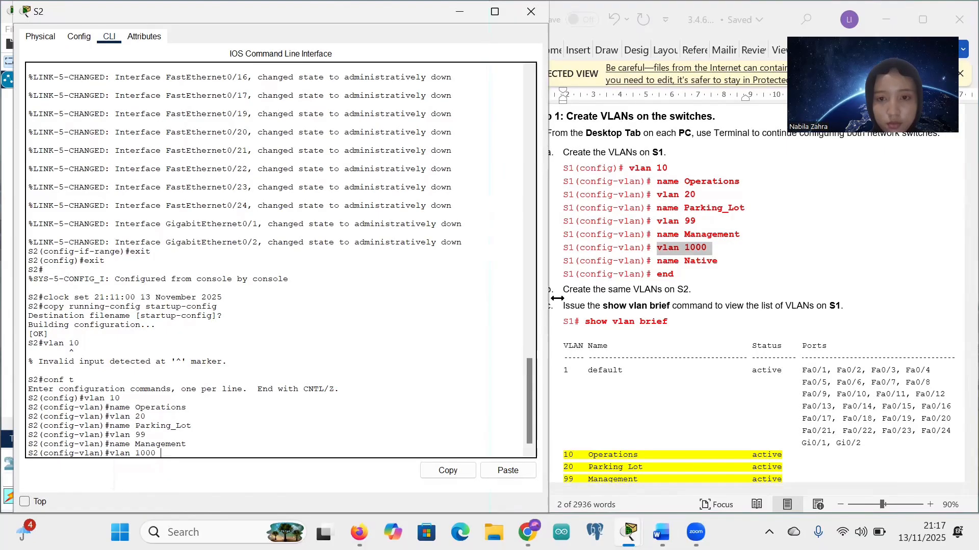
drag(658, 264, 715, 265)
key(ctrl+c)
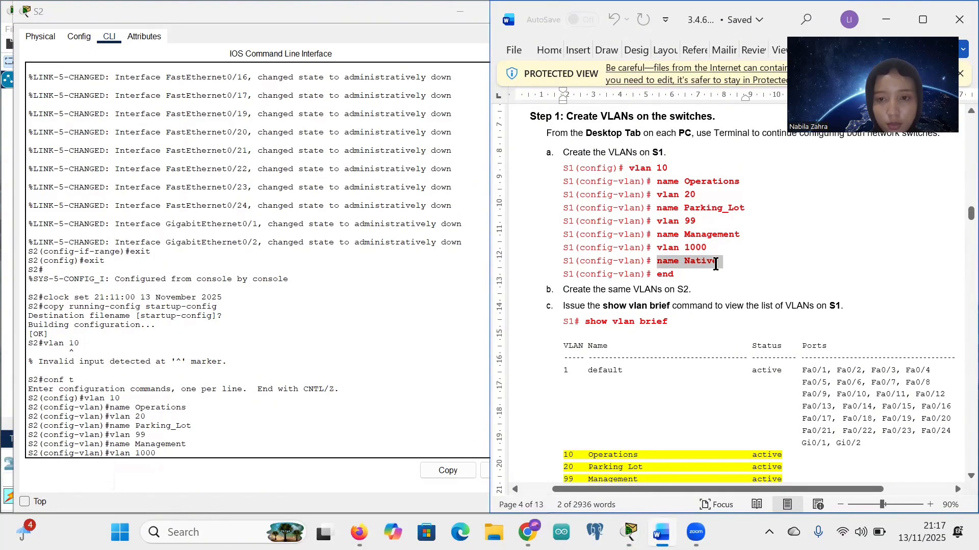
click(161, 454)
key(Return)
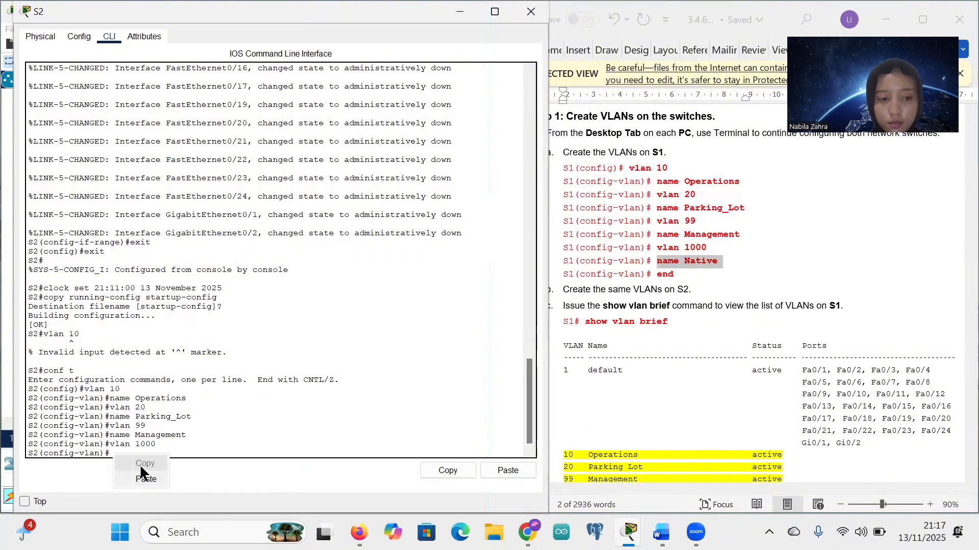
click(146, 479)
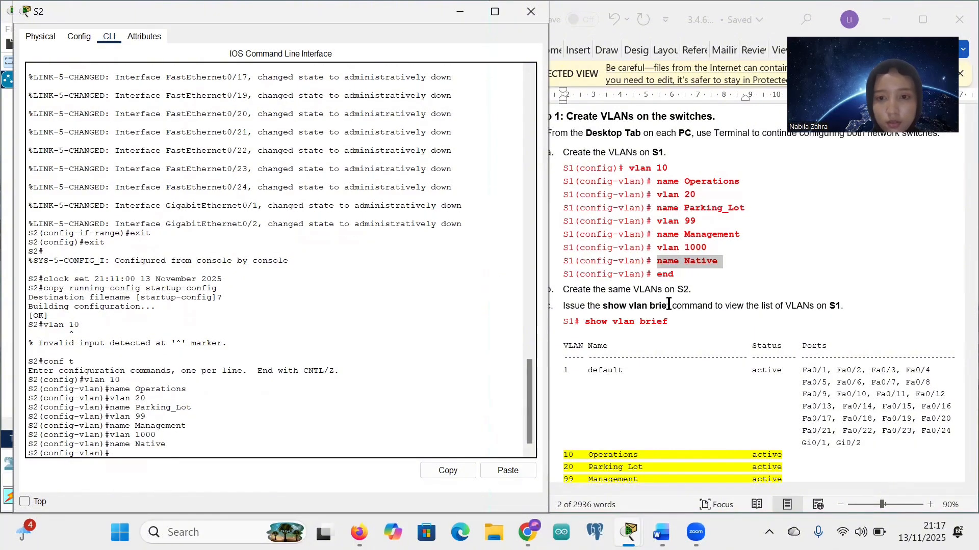
text(end)
key(Return)
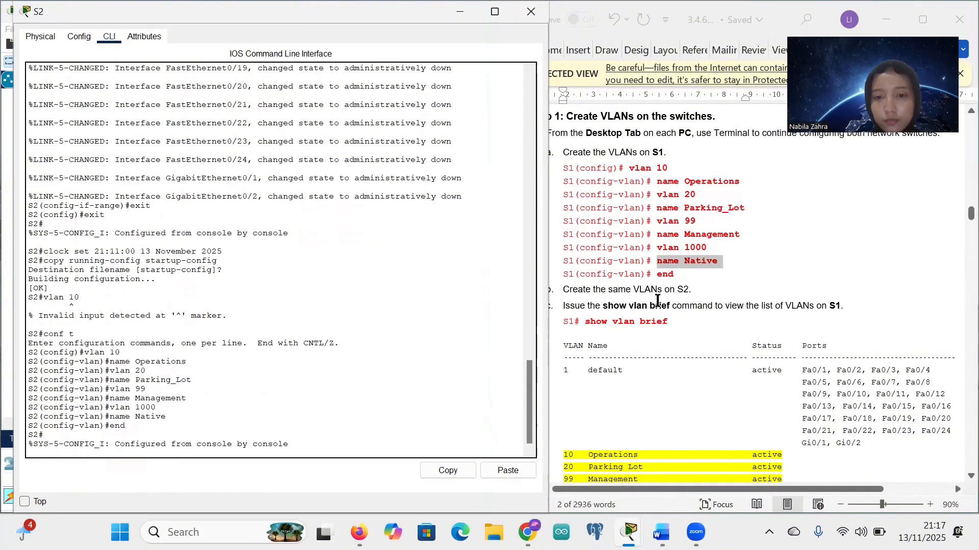
scroll(671, 302, down, 1)
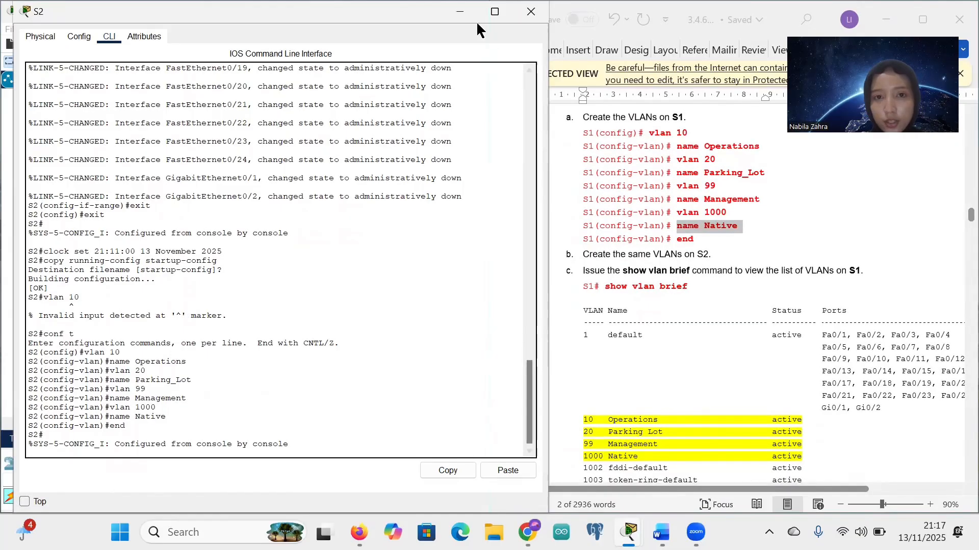
Step: Run show vlan brief in S1's console
click(460, 11)
click(184, 263)
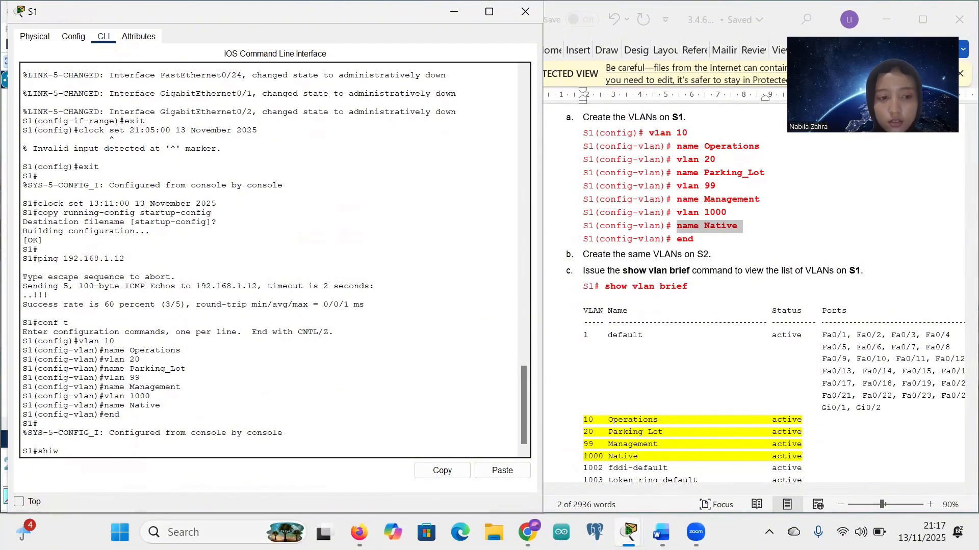
text(show)
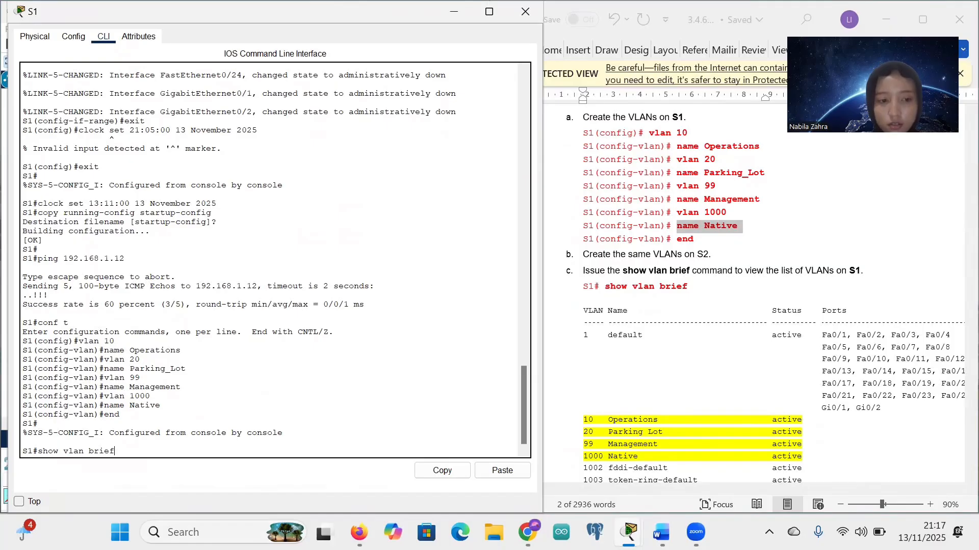
text( vlan brief)
key(Return)
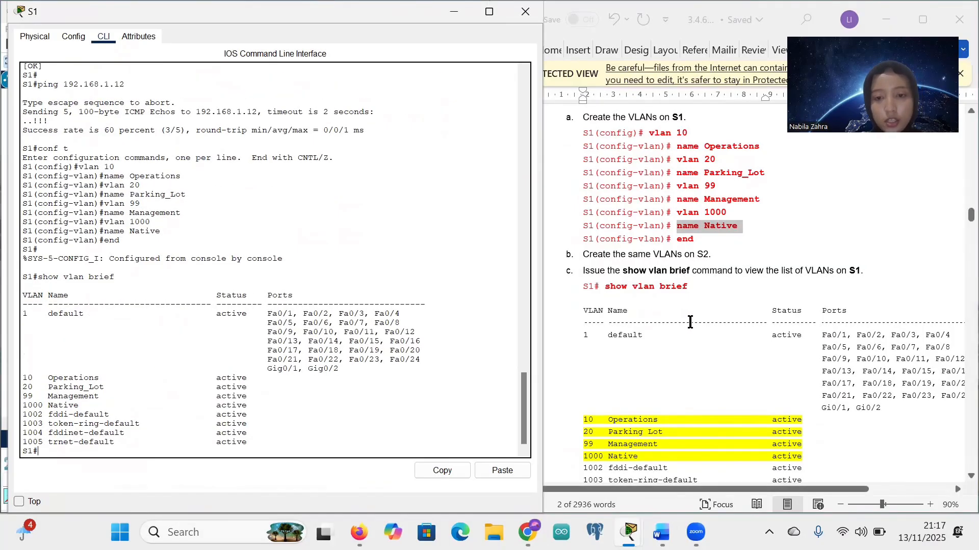
scroll(690, 322, down, 3)
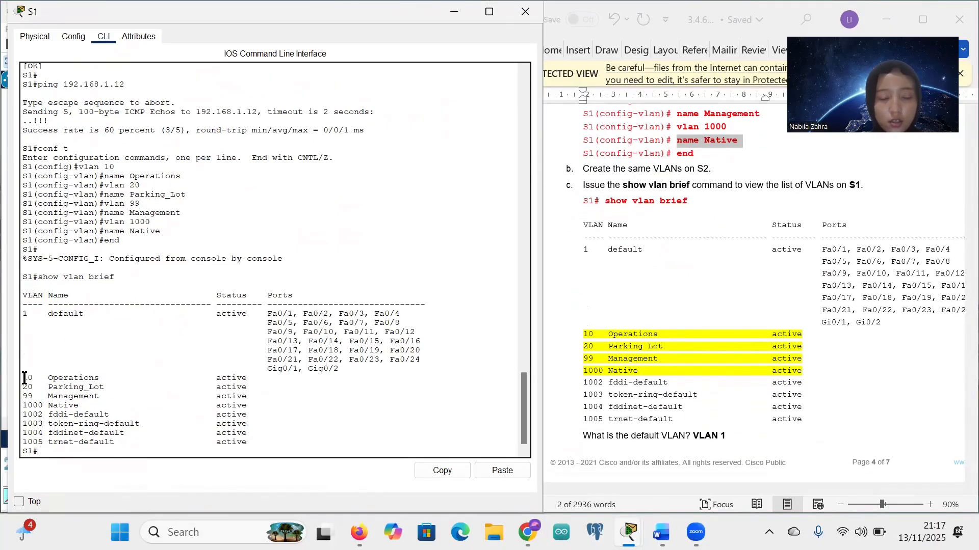
Step: Point out VLAN 1, VLAN 10 Operations and Parking_Lot in the output against the creation commands
drag(24, 378, 74, 379)
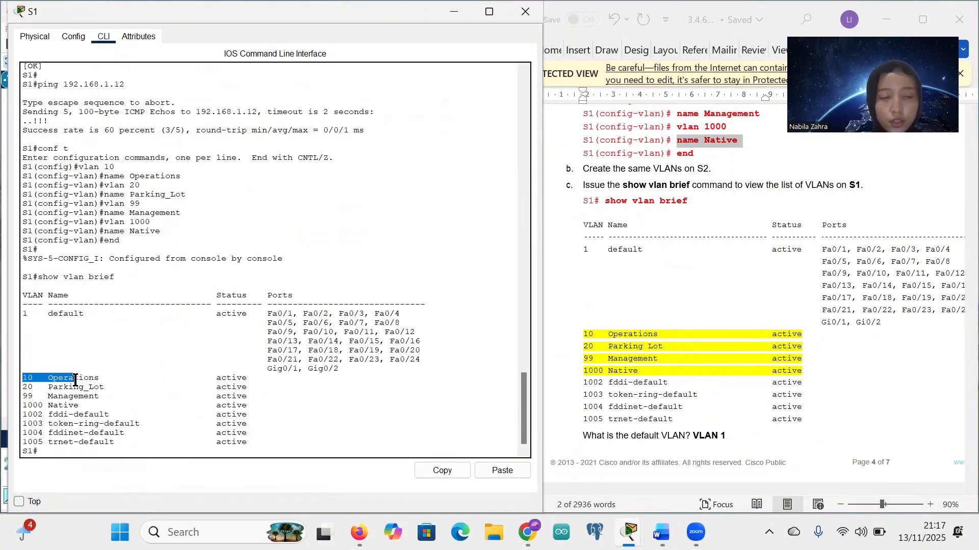
drag(79, 167, 182, 177)
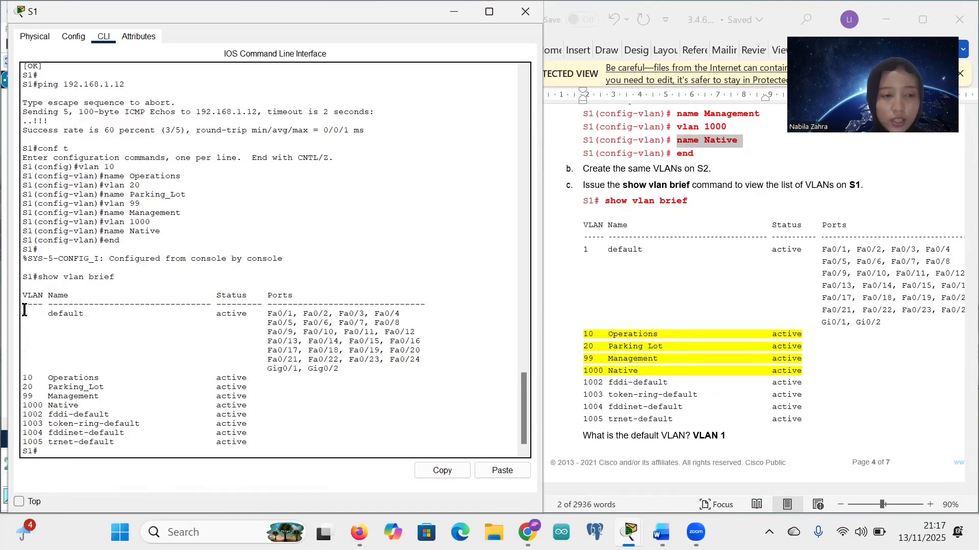
drag(24, 311, 90, 313)
click(89, 314)
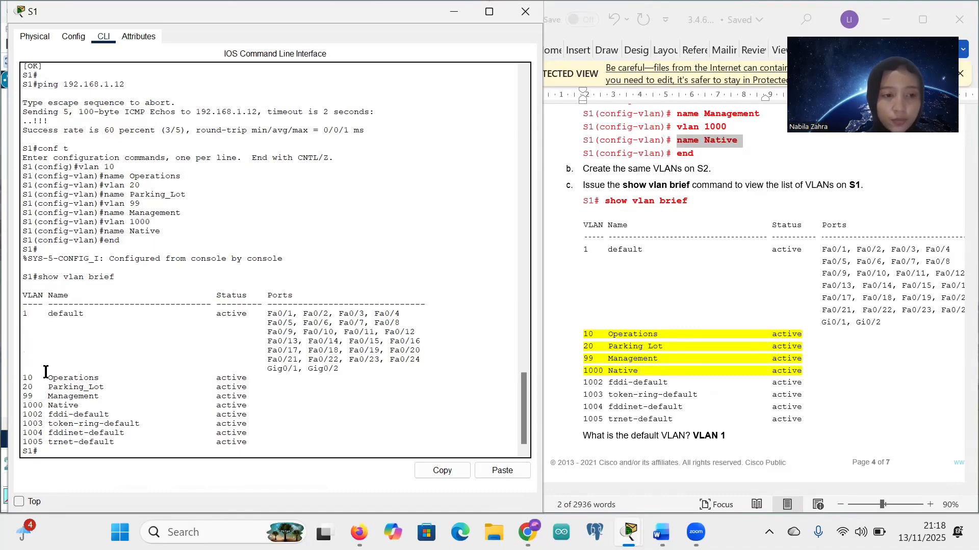
drag(23, 378, 99, 378)
click(99, 377)
drag(130, 176, 182, 176)
drag(23, 387, 82, 387)
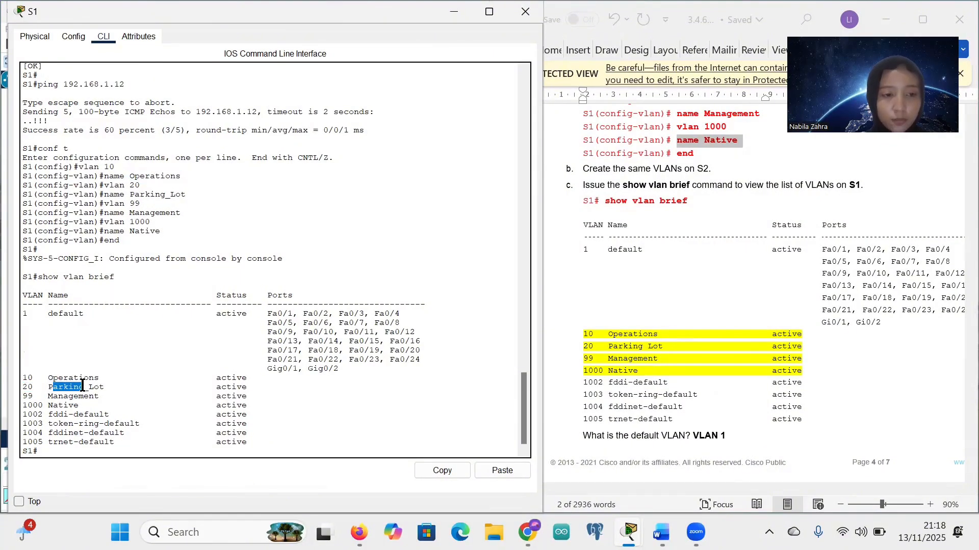
click(26, 397)
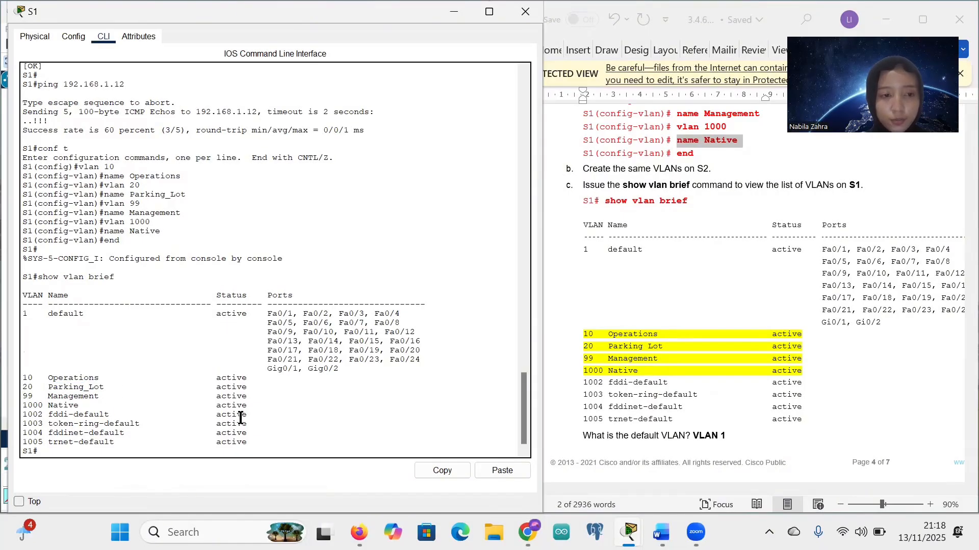
click(81, 449)
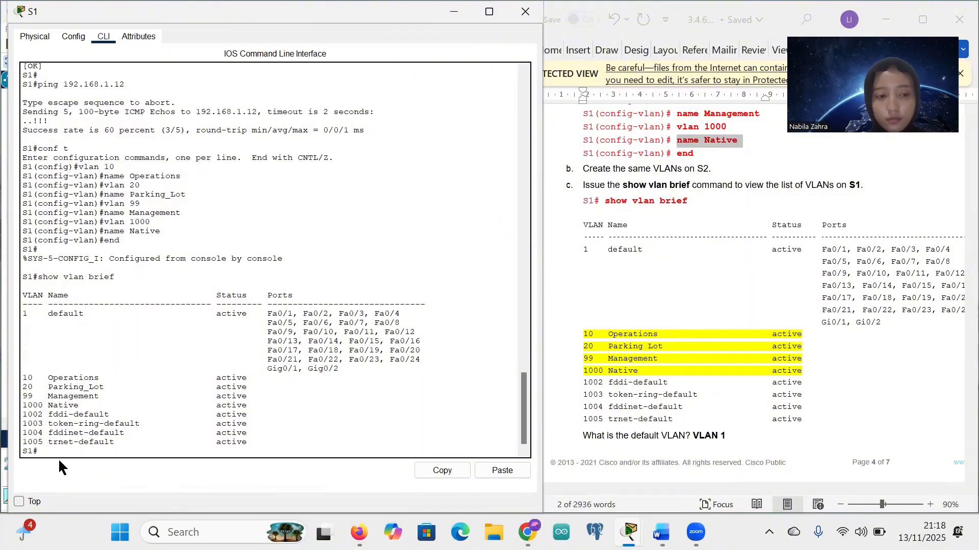
Step: Scroll the lab to Step 2's F0/6 VLAN 10 and VLAN 99 commands, then reopen S1's command line
scroll(710, 402, down, 2)
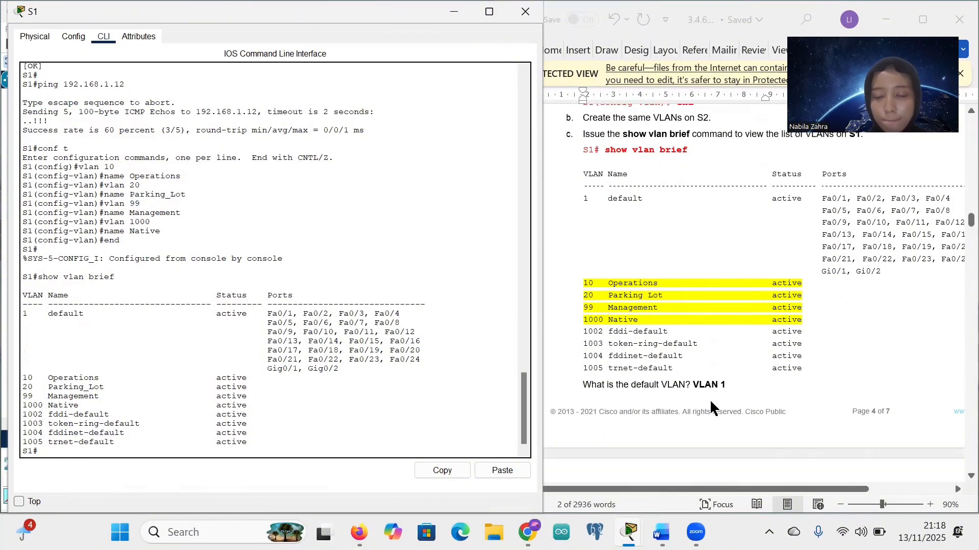
scroll(709, 399, down, 5)
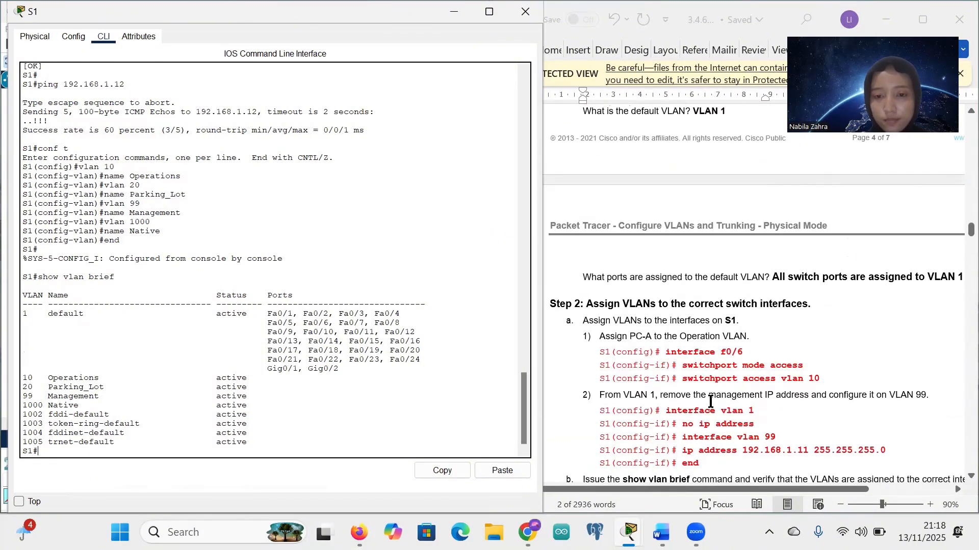
scroll(710, 402, down, 3)
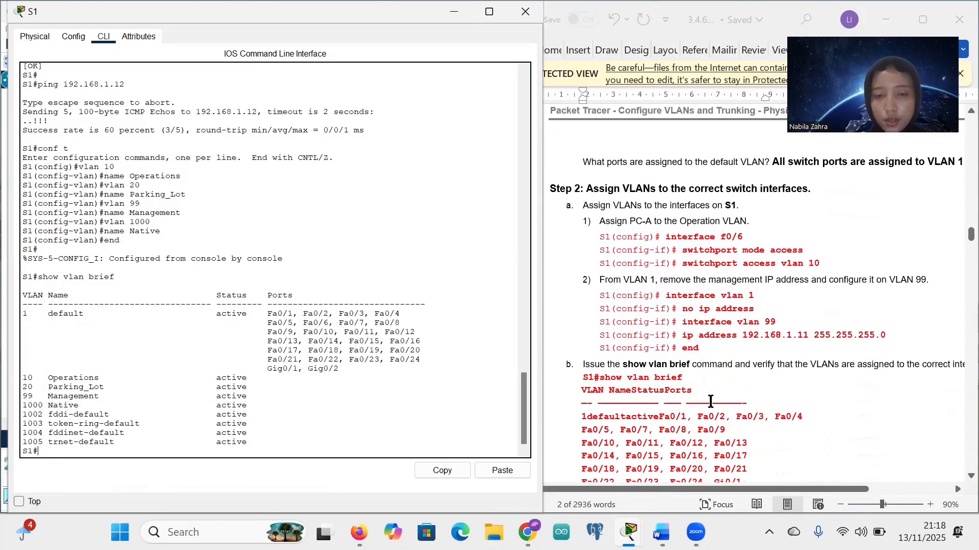
scroll(637, 203, down, 2)
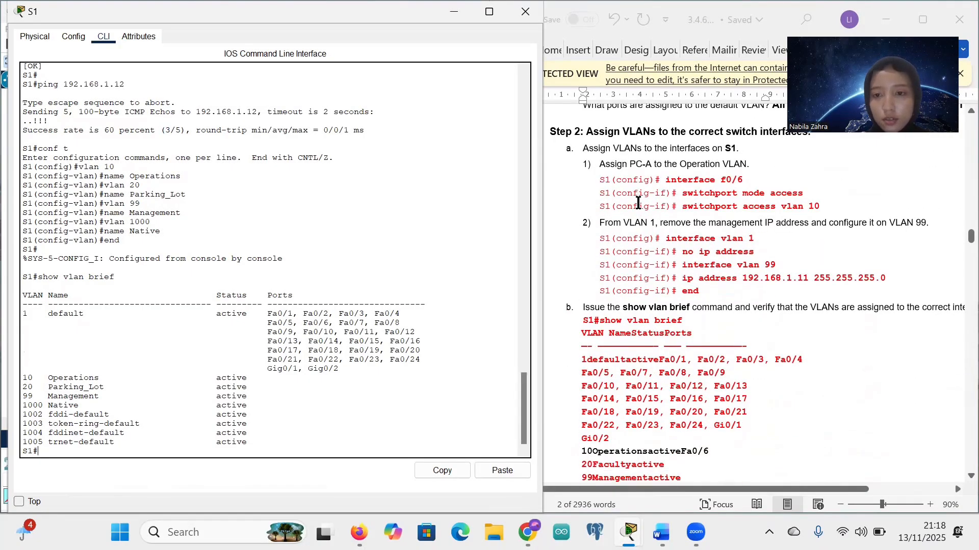
scroll(665, 204, up, 2)
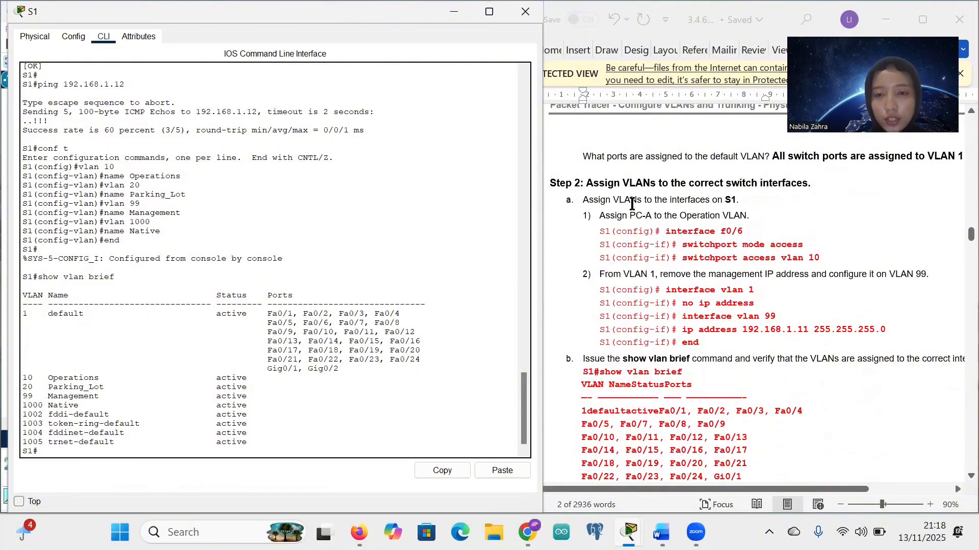
click(452, 13)
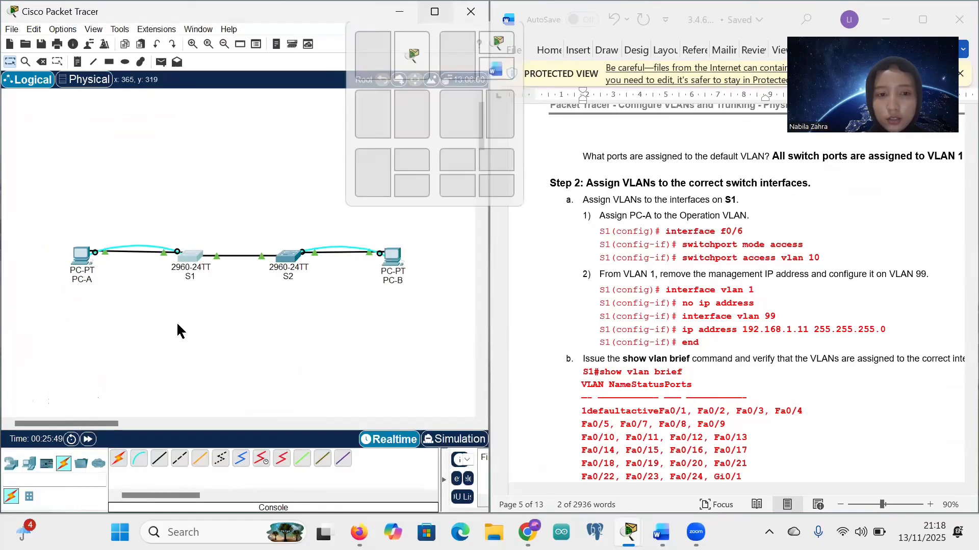
click(195, 256)
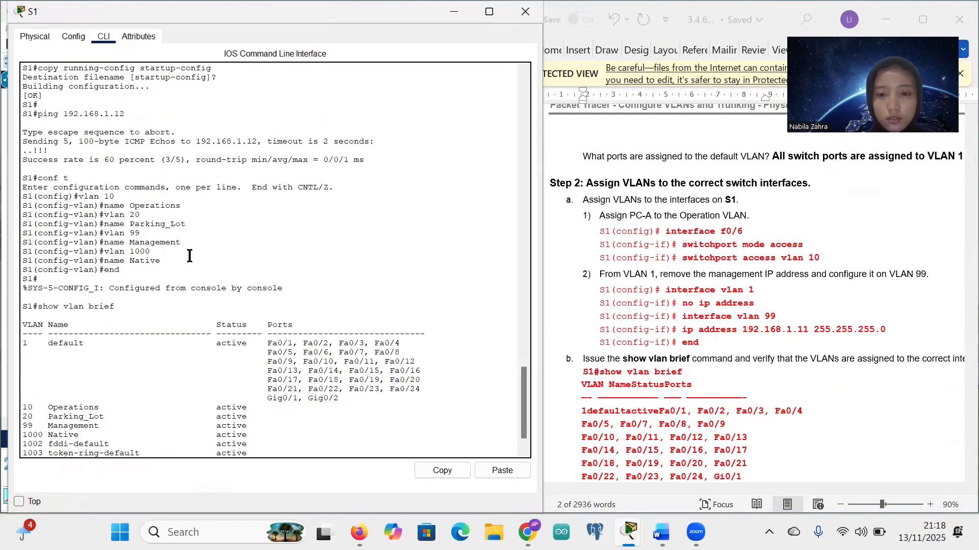
scroll(200, 315, down, 1)
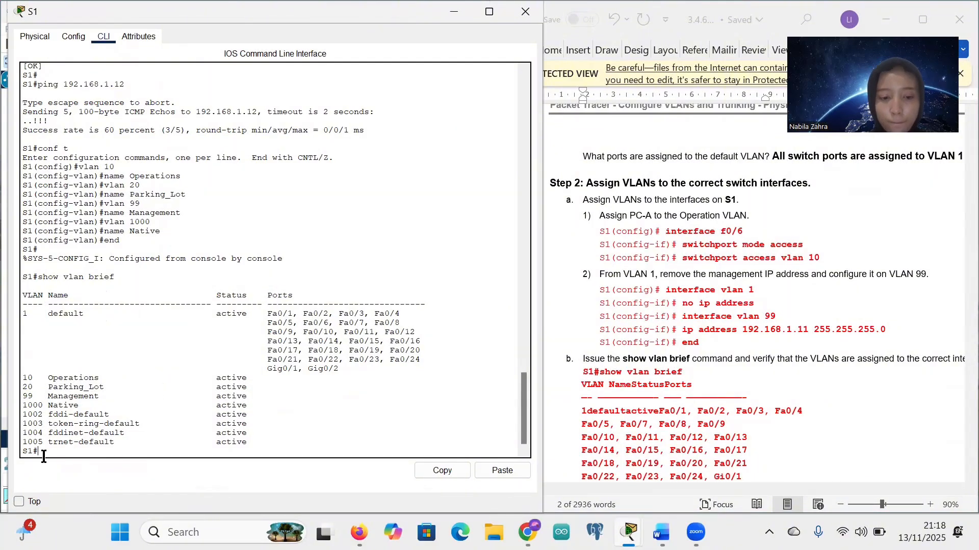
Step: Enter global configuration on S1 and make interface F0/6 an access port
key(Return)
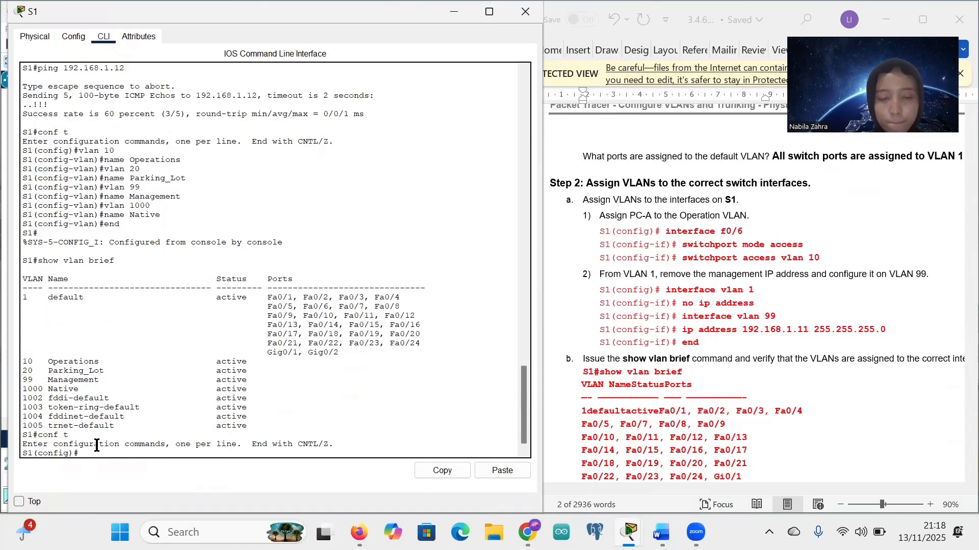
drag(666, 230, 743, 232)
key(ctrl+c)
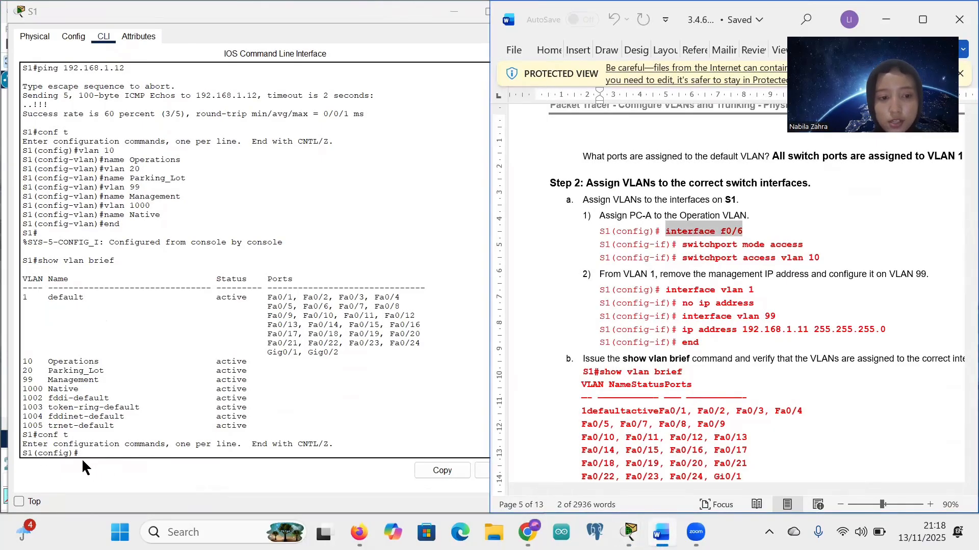
right_click(84, 454)
click(116, 478)
key(Return)
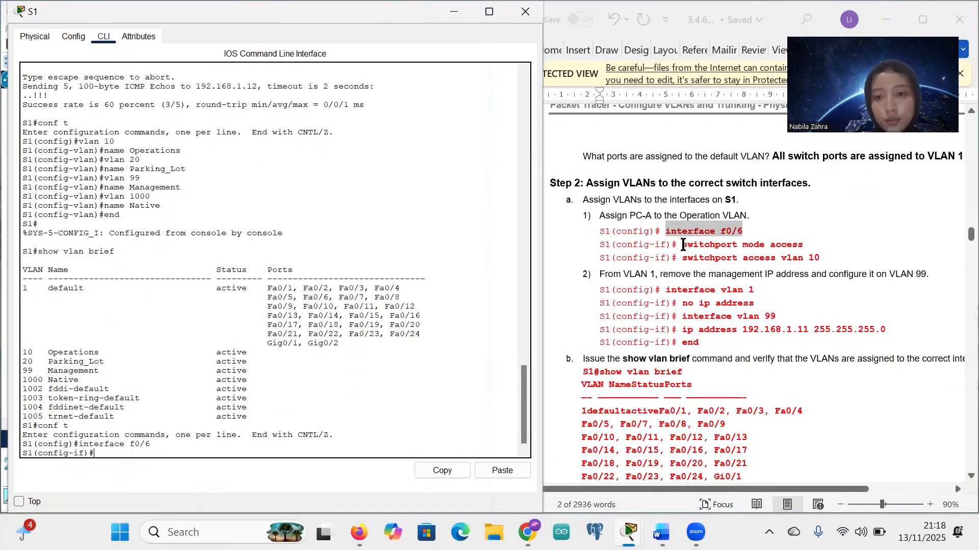
drag(683, 245, 807, 244)
key(ctrl+c)
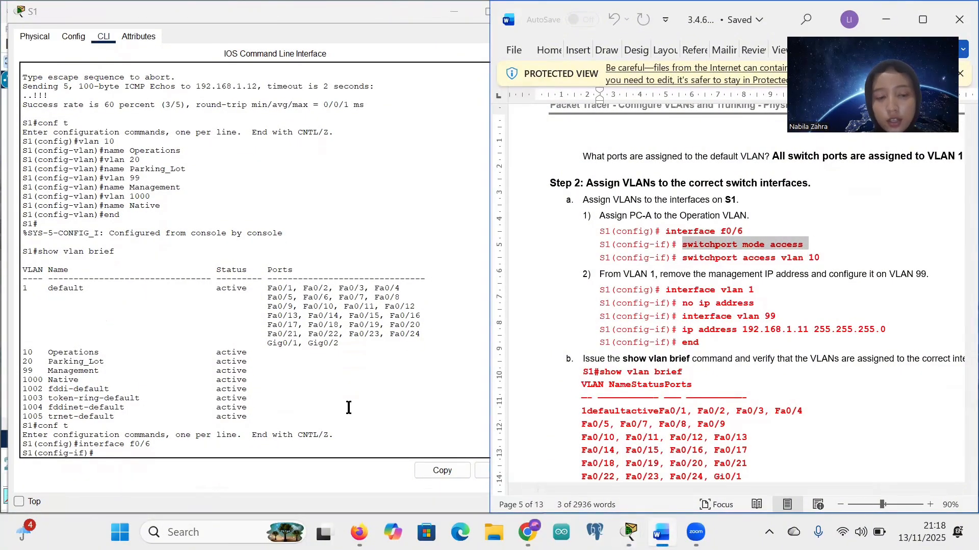
right_click(103, 452)
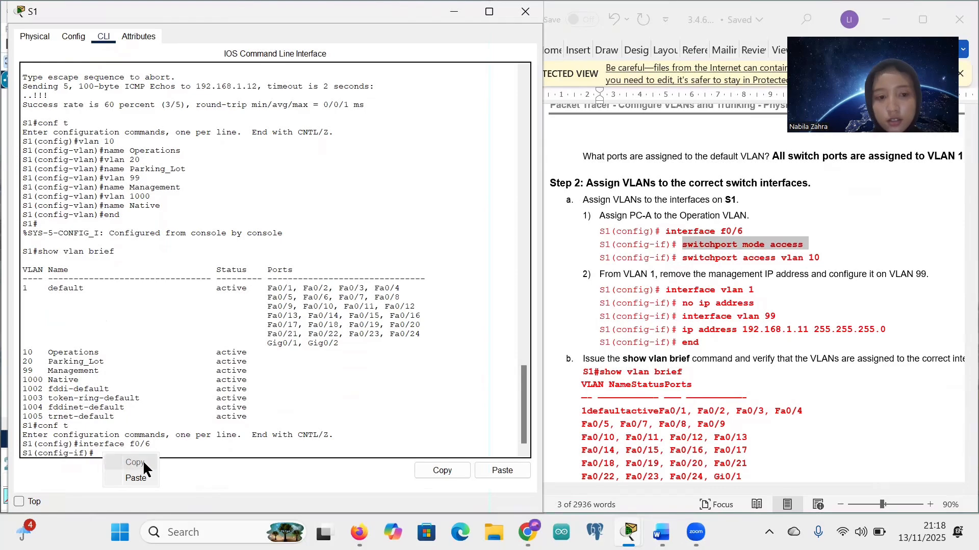
click(144, 482)
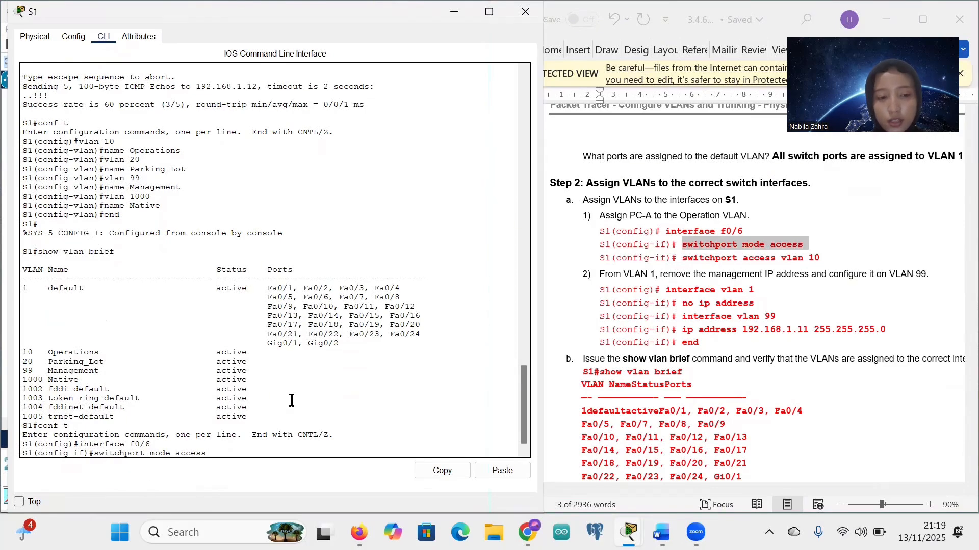
key(Return)
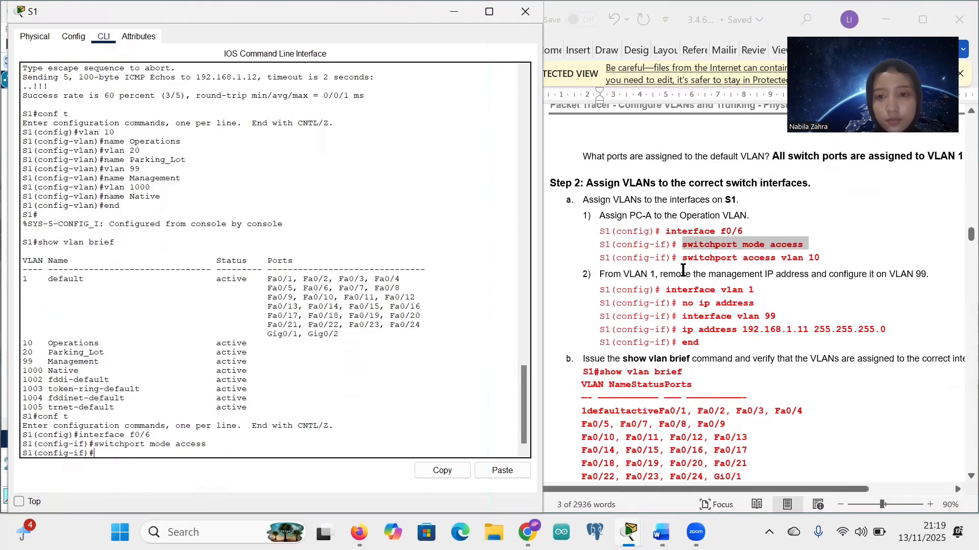
Step: Assign F0/6 to VLAN 10 and exit the interface configuration
drag(680, 259, 822, 258)
key(ctrl+c)
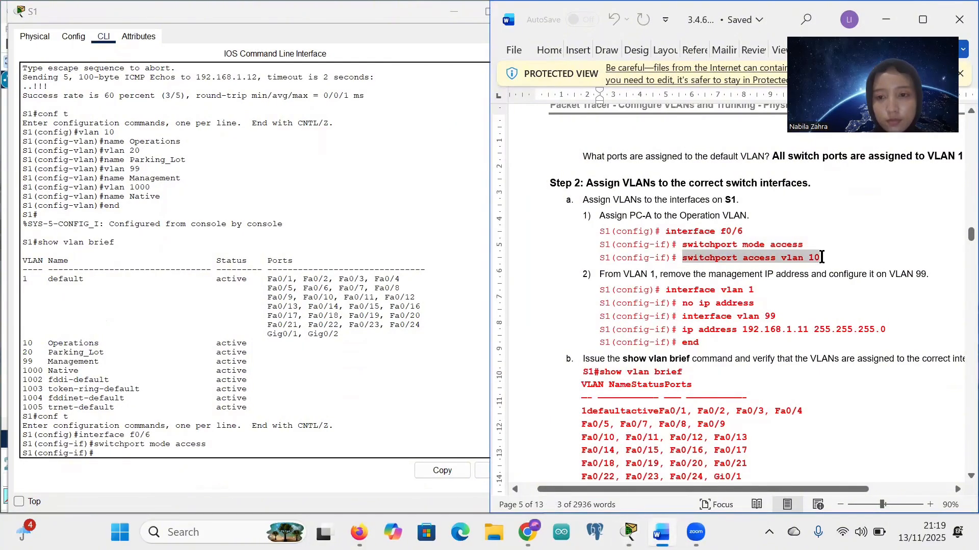
click(102, 454)
right_click(98, 452)
click(117, 475)
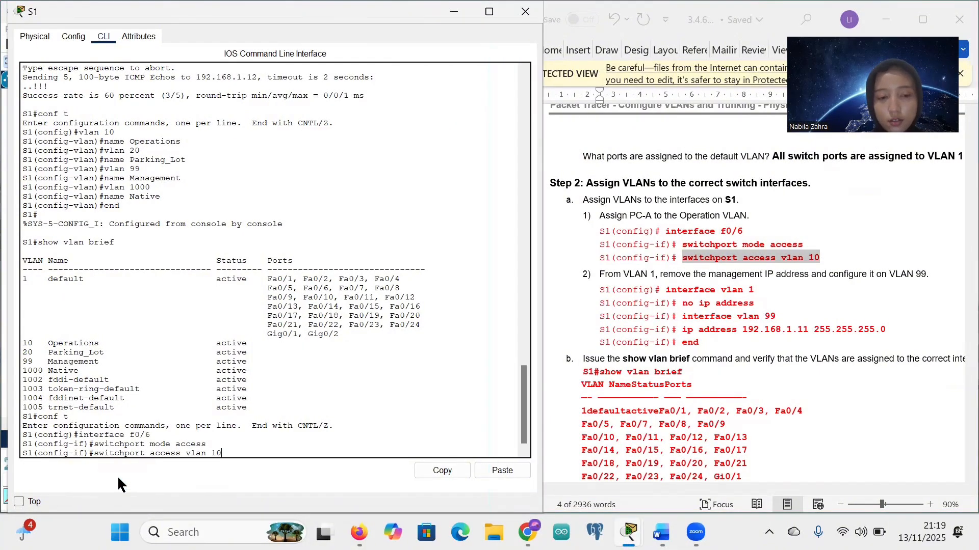
key(Return)
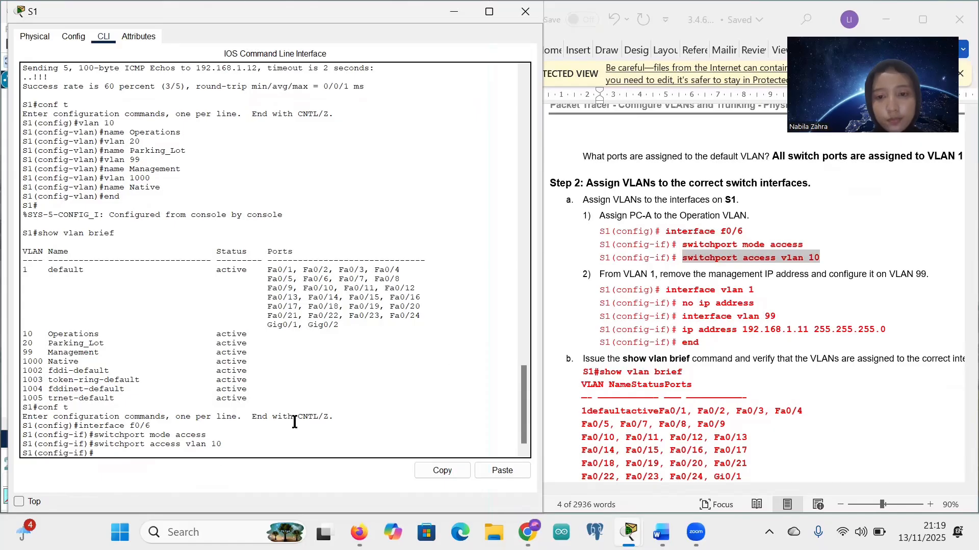
scroll(637, 292, down, 1)
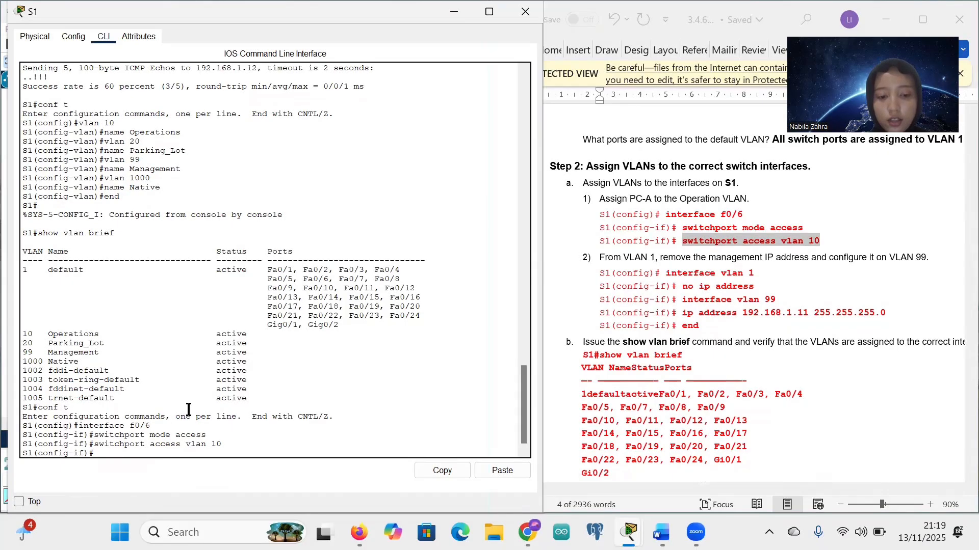
key(Return)
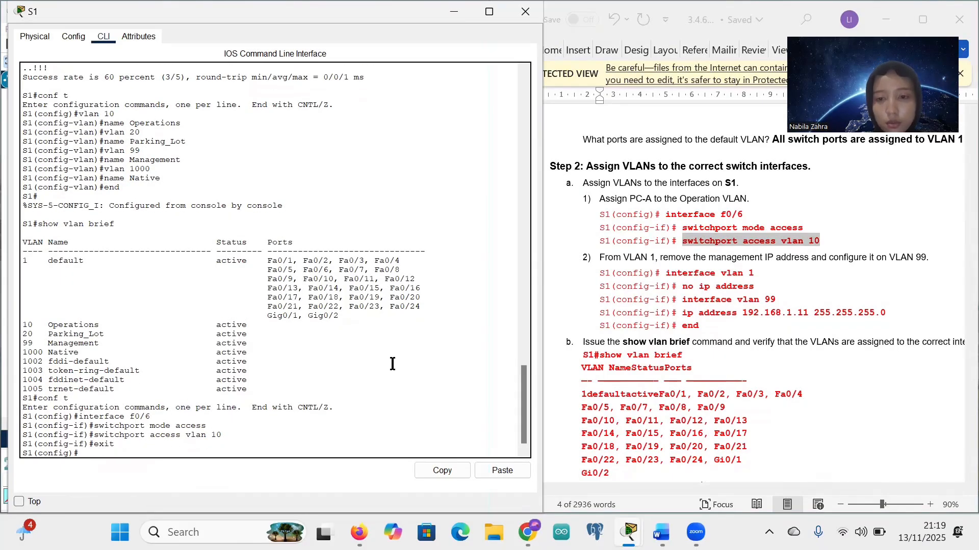
Step: Remove the IP address from S1's interface VLAN 1 with no ip address
drag(665, 272, 753, 278)
key(ctrl+c)
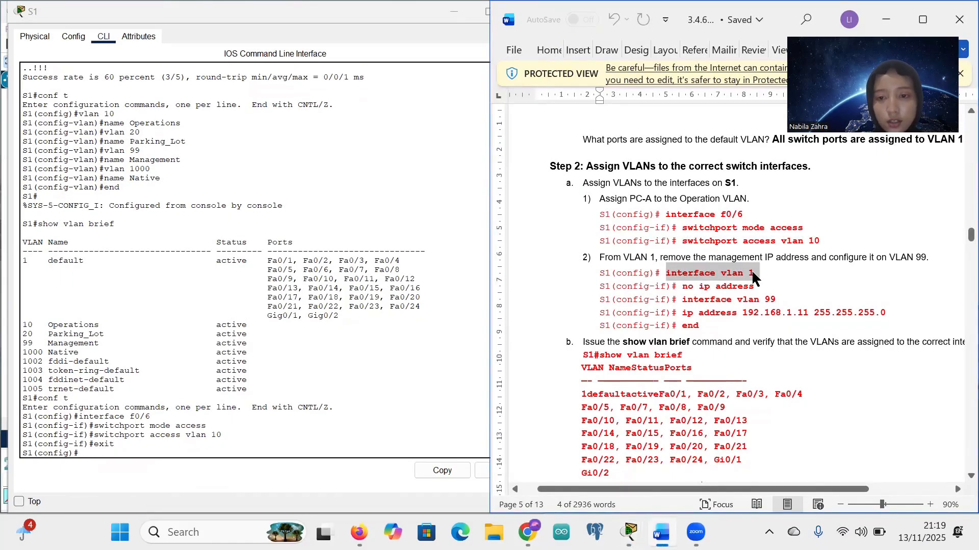
right_click(81, 453)
click(114, 479)
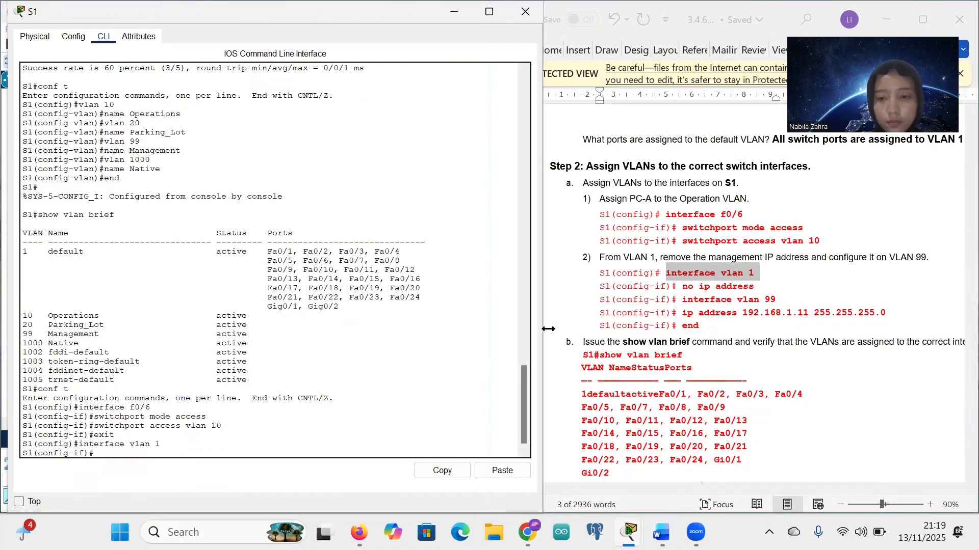
drag(681, 289, 752, 290)
key(ctrl+c)
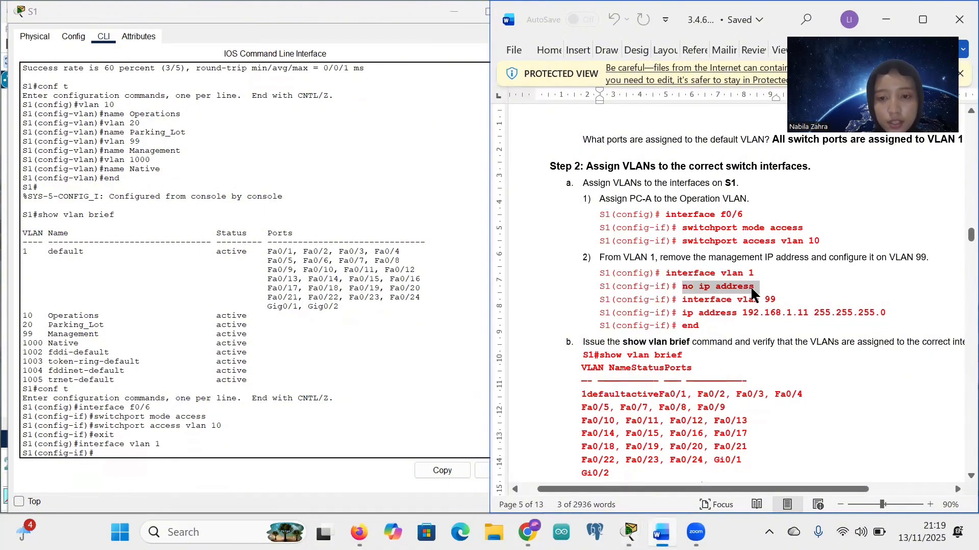
click(108, 451)
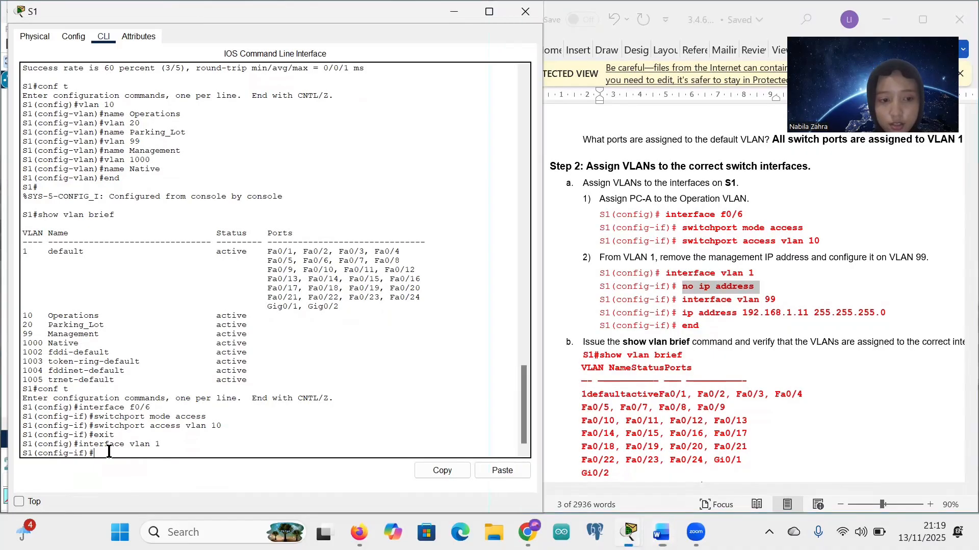
right_click(107, 452)
click(134, 478)
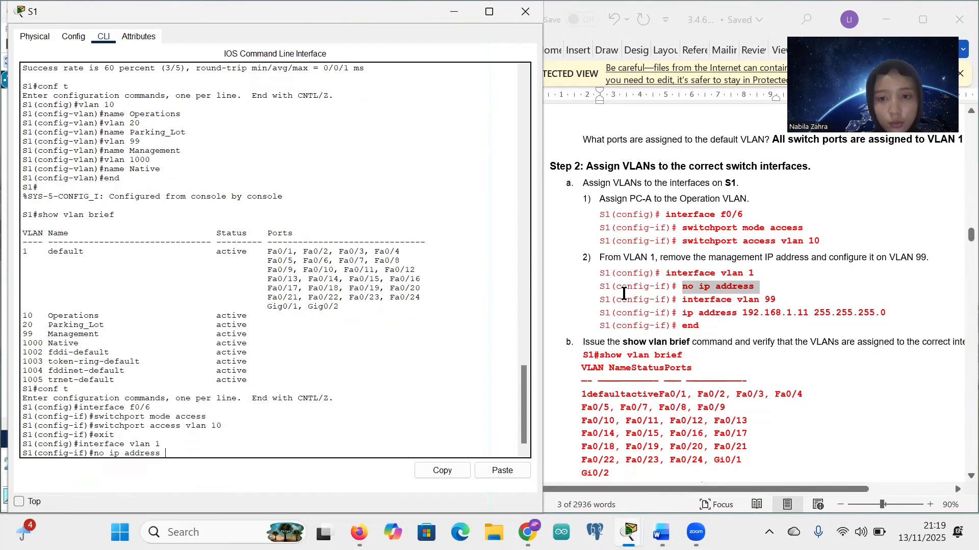
click(636, 256)
drag(635, 257, 643, 261)
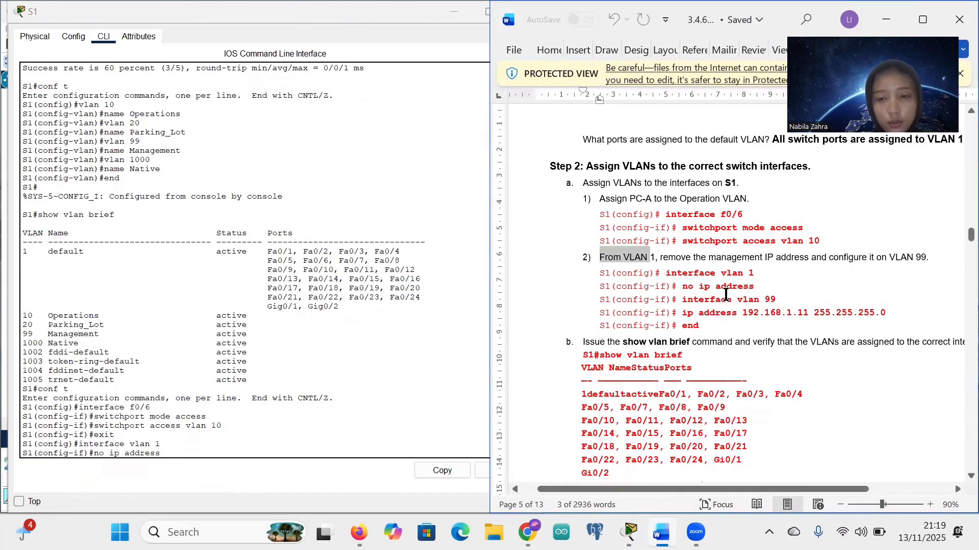
click(725, 295)
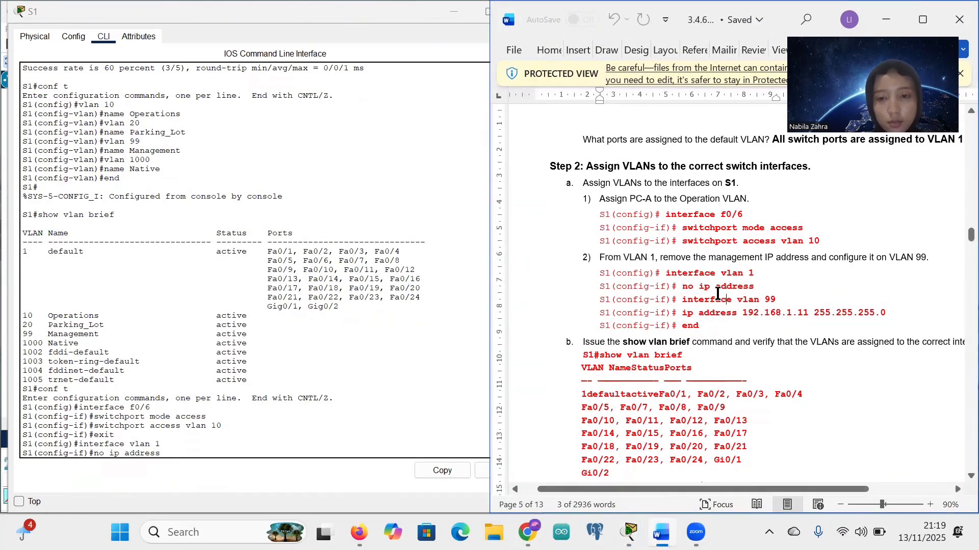
click(187, 456)
key(Return)
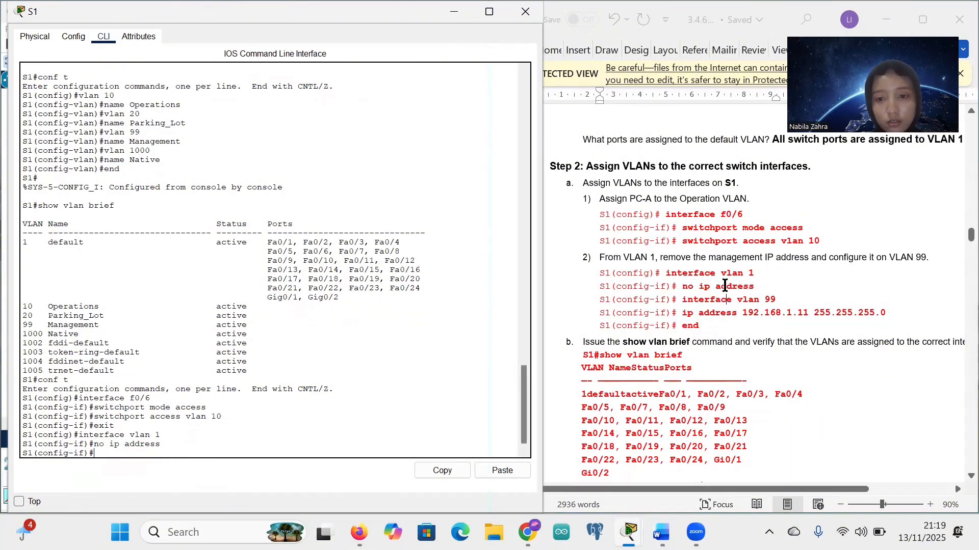
Step: Give interface VLAN 99 the address 192.168.1.11 255.255.255.0, then end configuration mode
drag(683, 299, 774, 308)
key(ctrl+c)
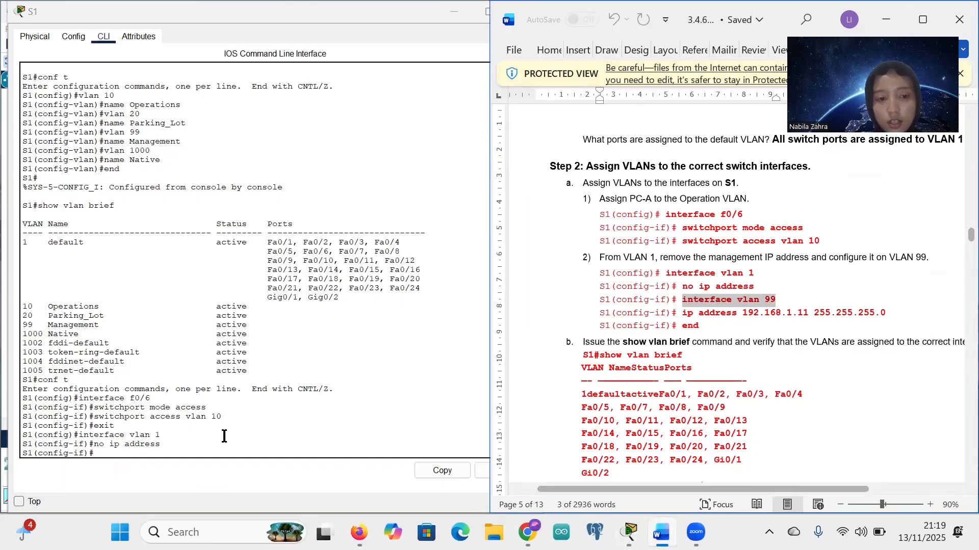
click(120, 453)
right_click(145, 461)
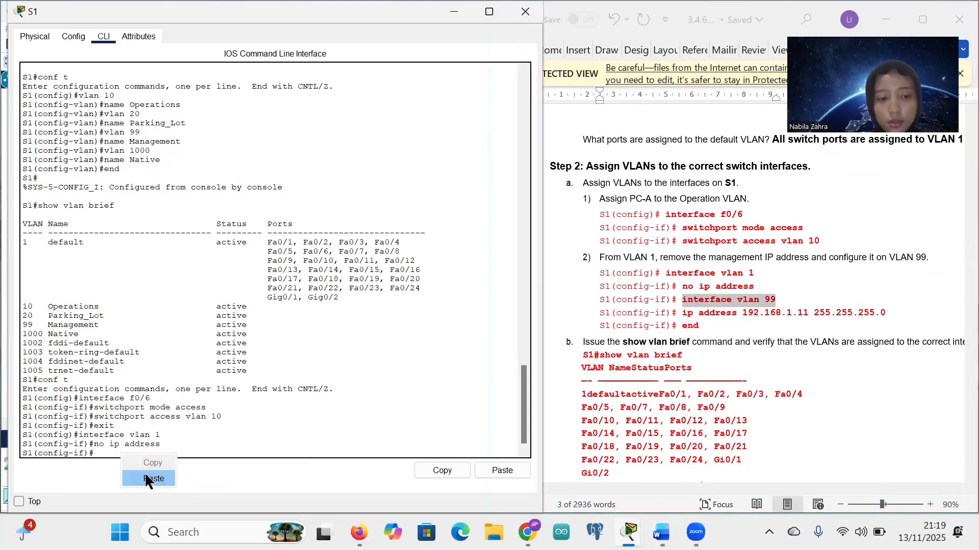
click(145, 472)
key(Return)
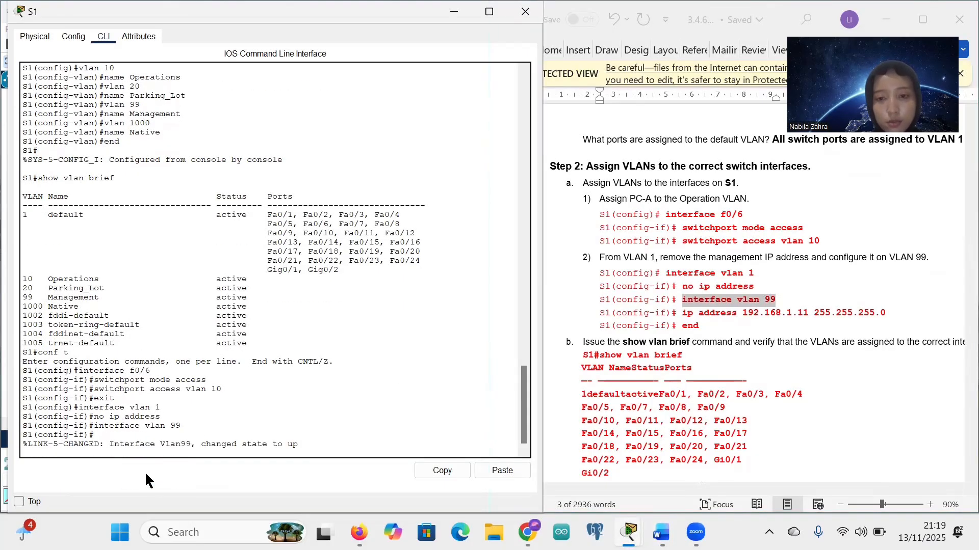
key(Return)
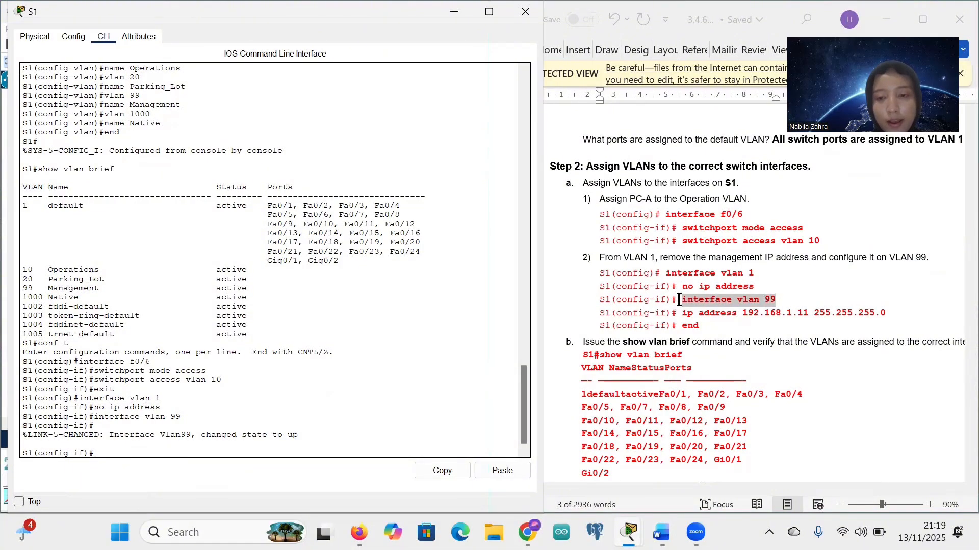
drag(681, 313, 886, 312)
key(ctrl+c)
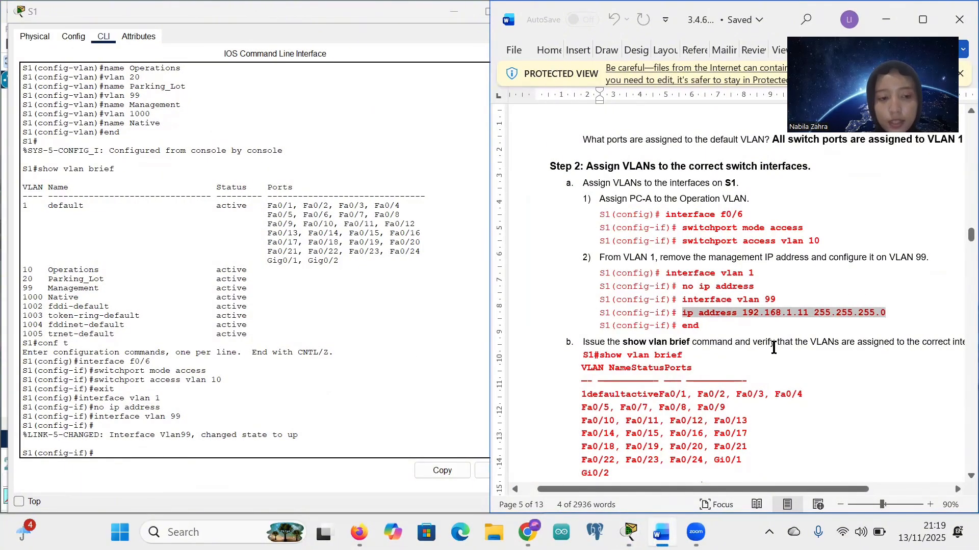
click(166, 450)
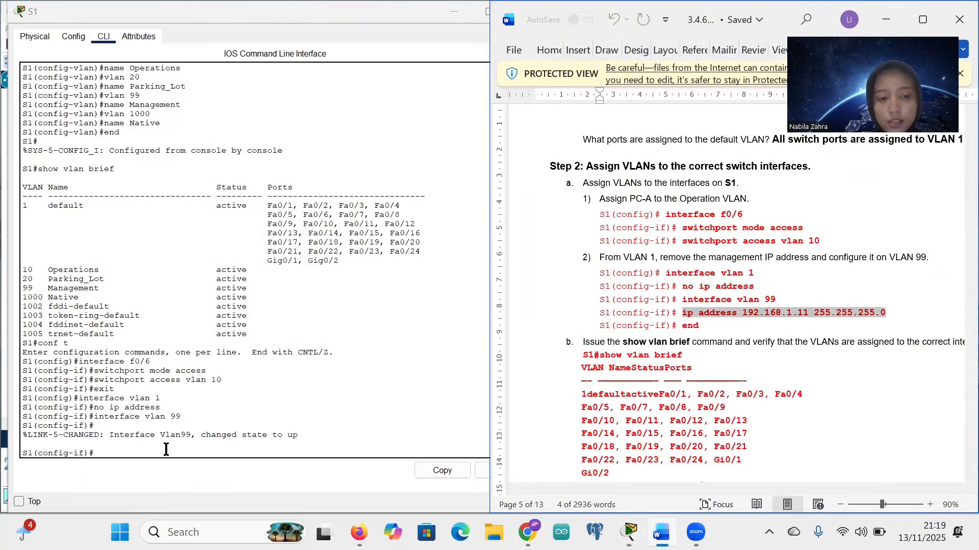
right_click(112, 448)
click(134, 475)
key(Return)
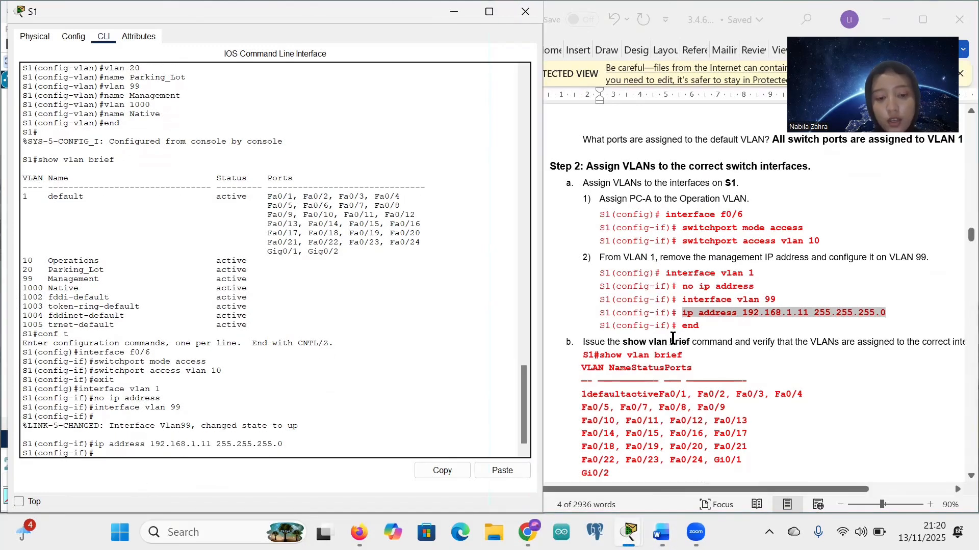
text(end)
key(Return)
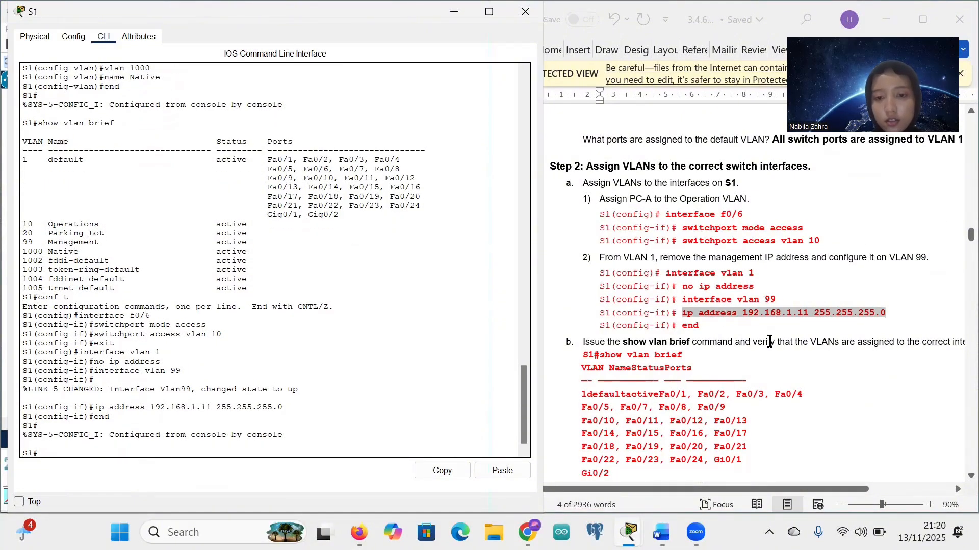
Step: Run show vlan brief at the S1# prompt
scroll(825, 337, down, 4)
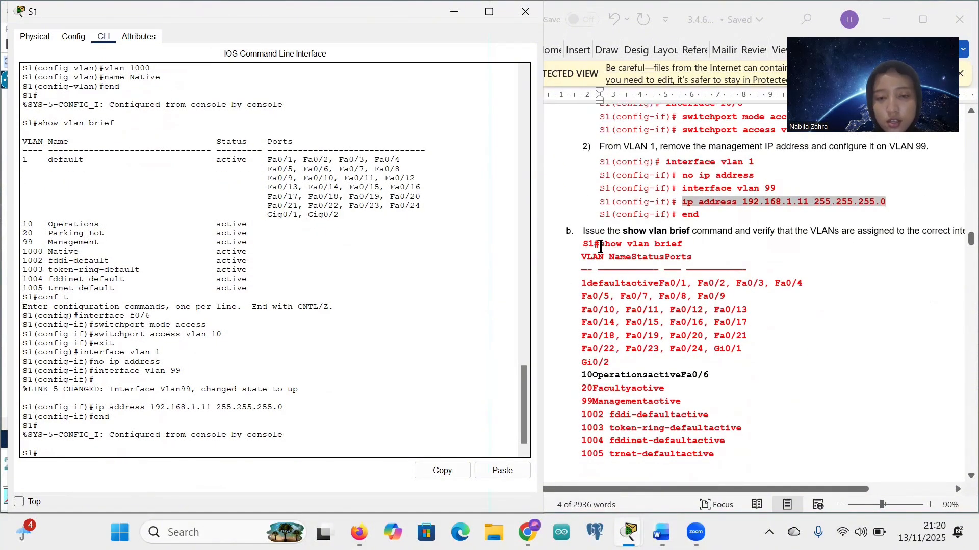
drag(602, 248, 682, 247)
key(ctrl+c)
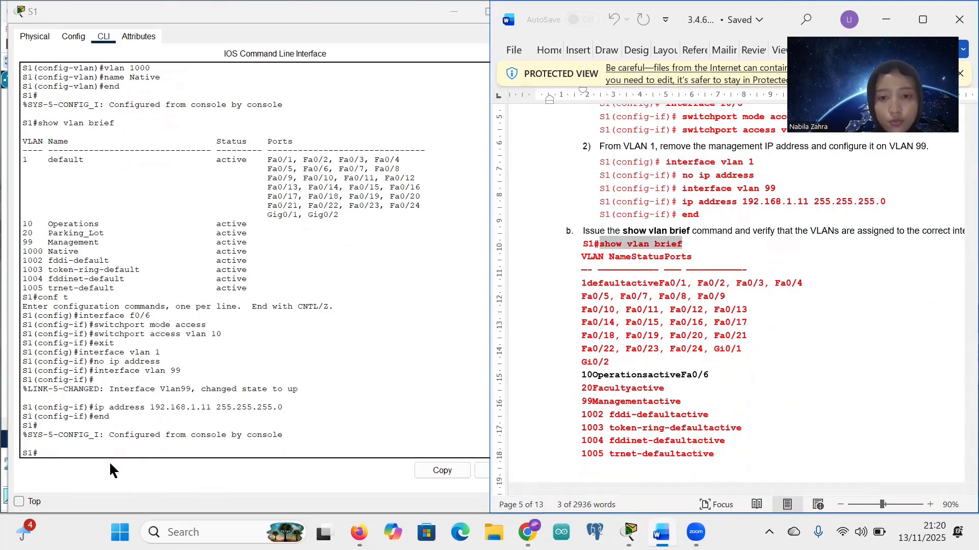
right_click(44, 452)
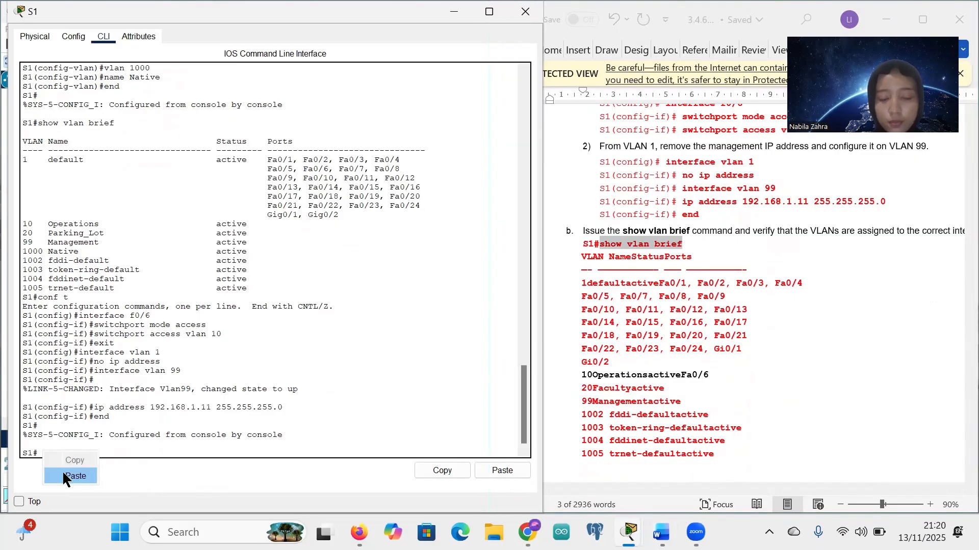
click(71, 476)
key(Return)
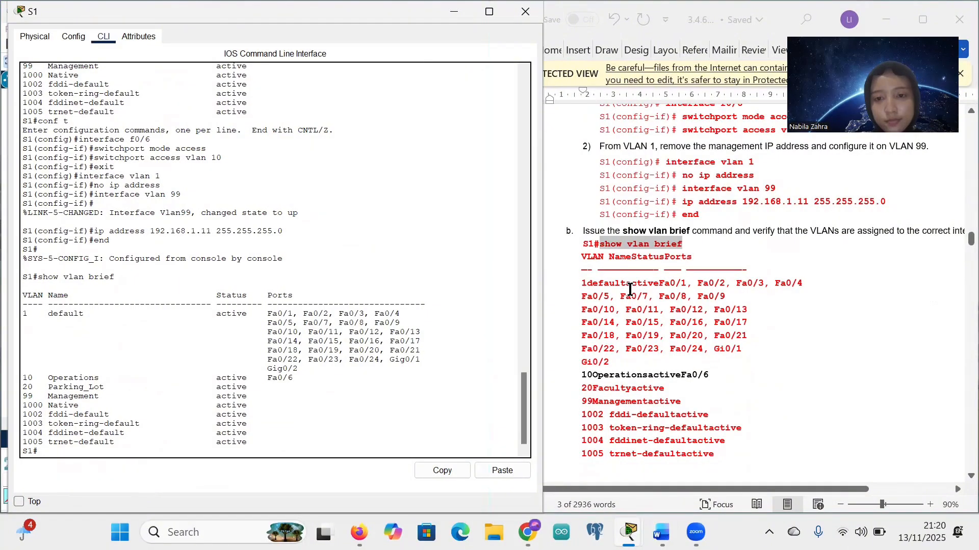
Step: Compare with the earlier output to show Fa0/6 is gone from the default VLAN
scroll(630, 289, up, 2)
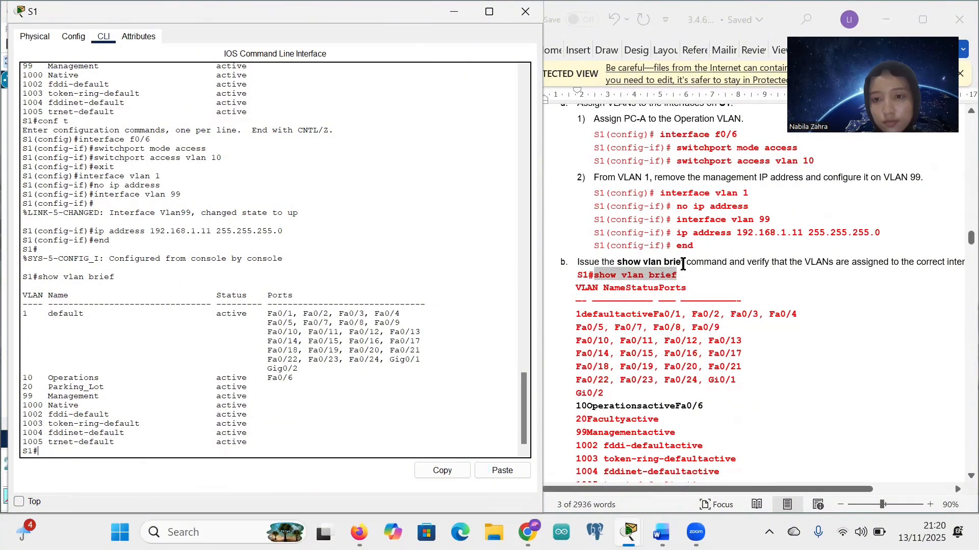
scroll(683, 265, up, 1)
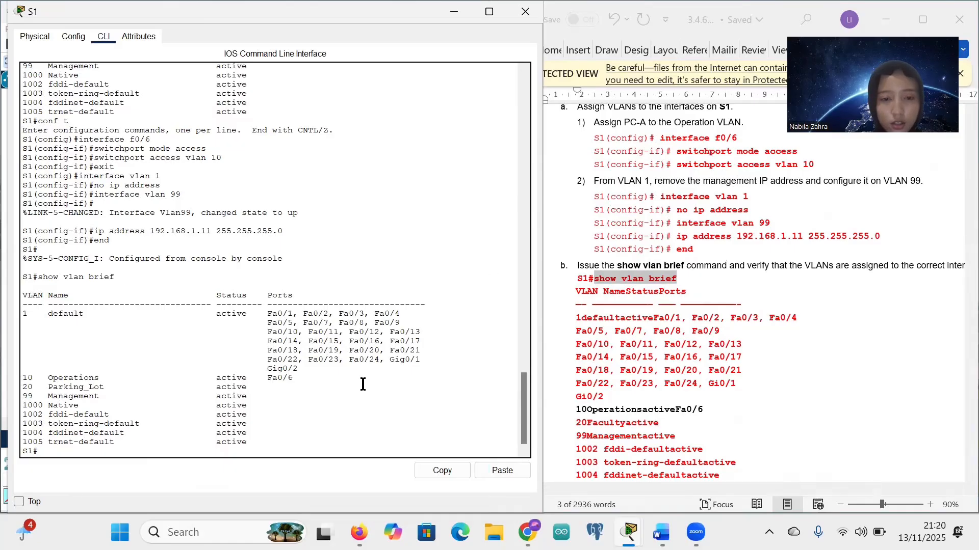
scroll(302, 322, up, 5)
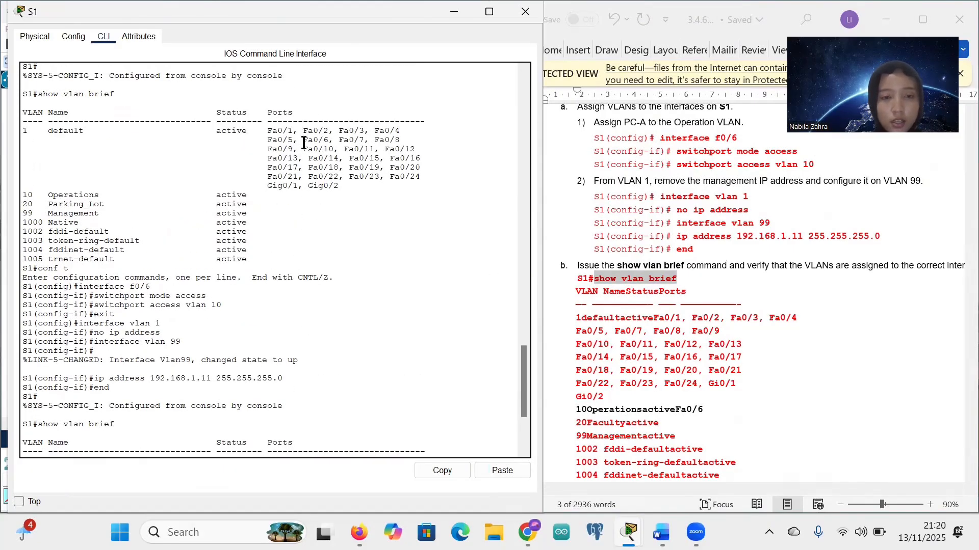
drag(304, 140, 332, 140)
scroll(338, 186, down, 5)
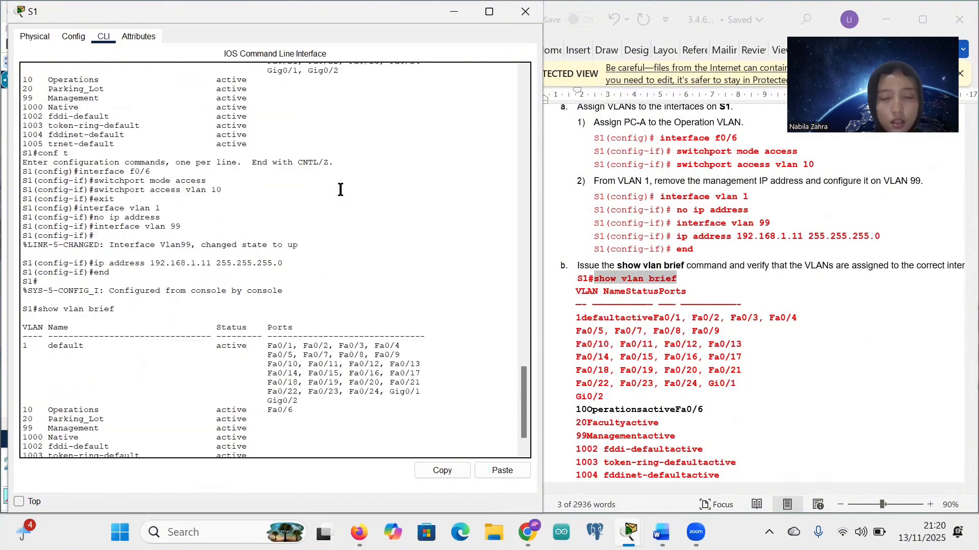
click(646, 229)
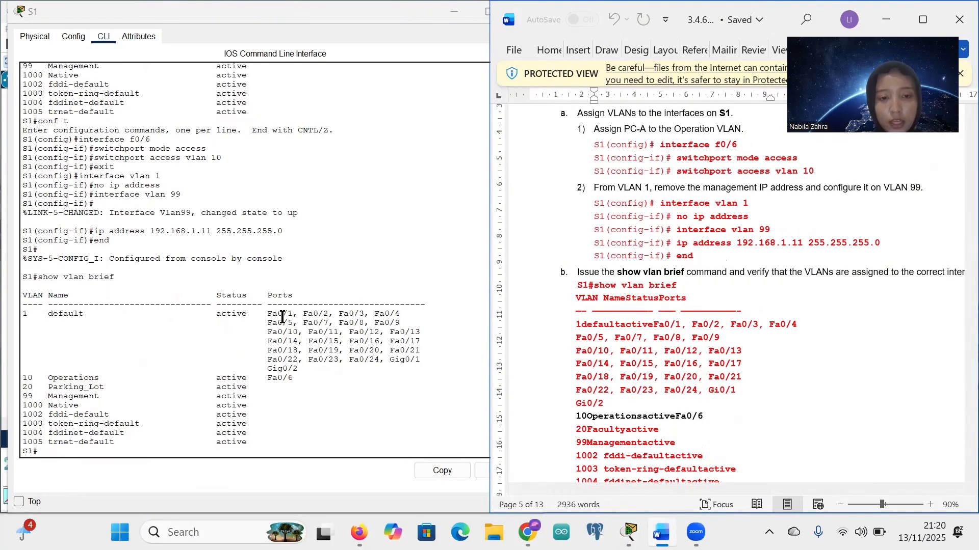
drag(291, 317, 334, 320)
click(334, 320)
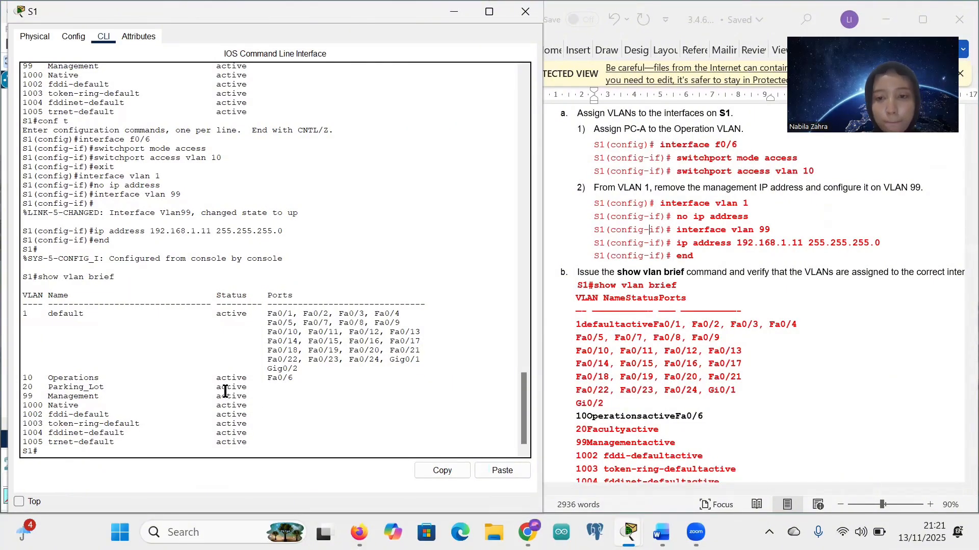
Step: Highlight the VLAN 10 Operations row now listing Fa0/6
scroll(675, 301, down, 4)
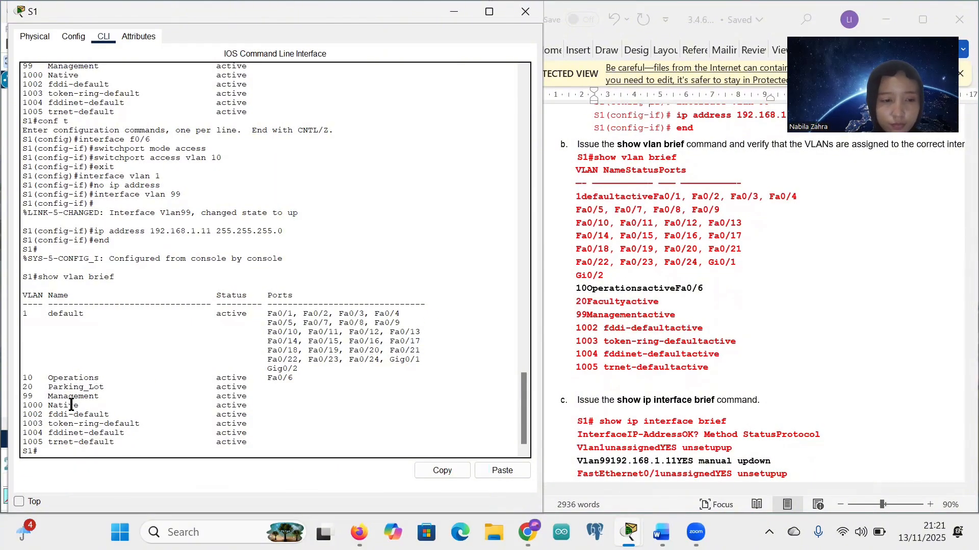
triple_click(23, 381)
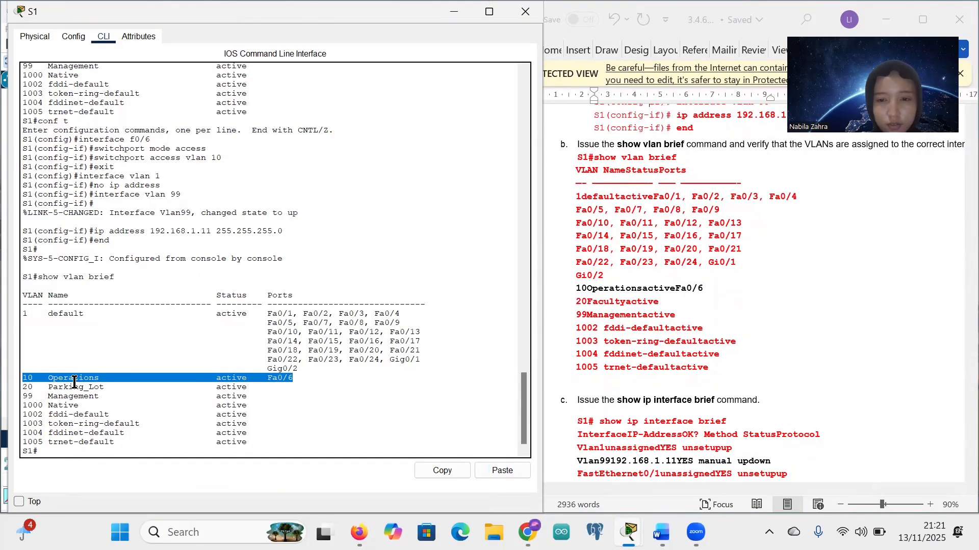
click(74, 382)
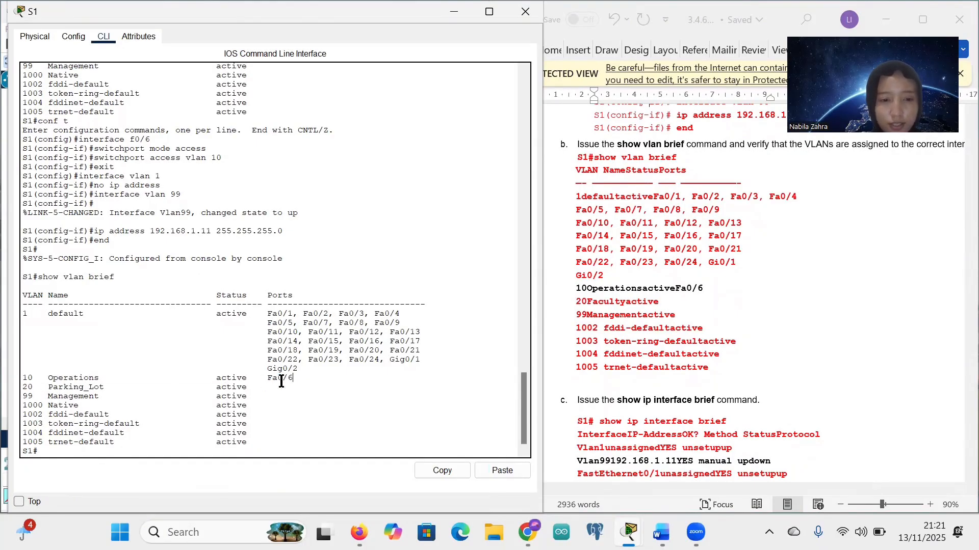
drag(293, 378, 18, 381)
click(301, 380)
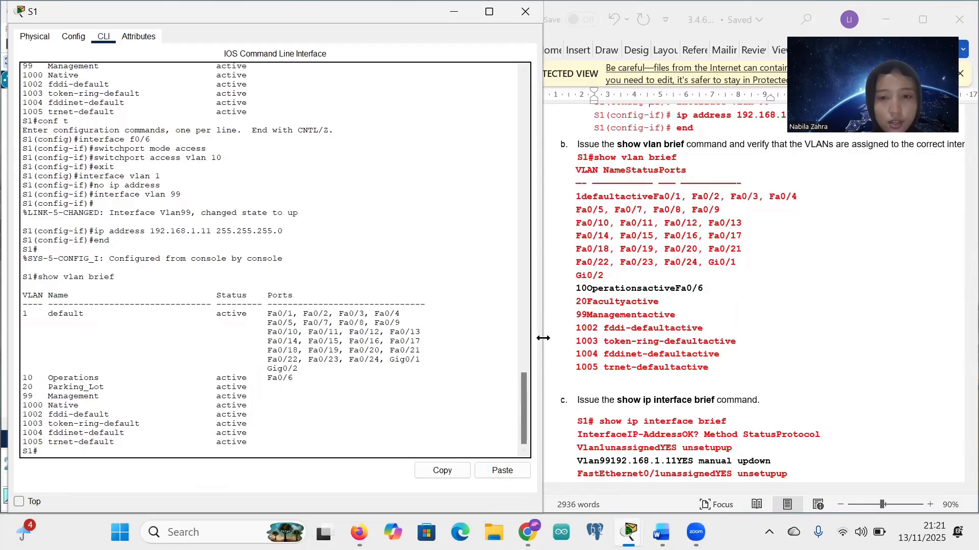
scroll(650, 293, up, 5)
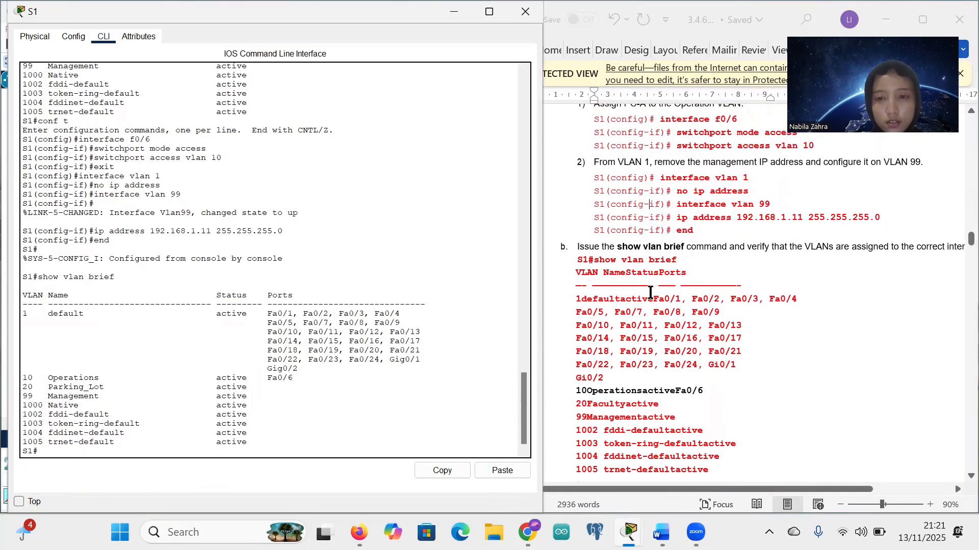
scroll(681, 284, down, 7)
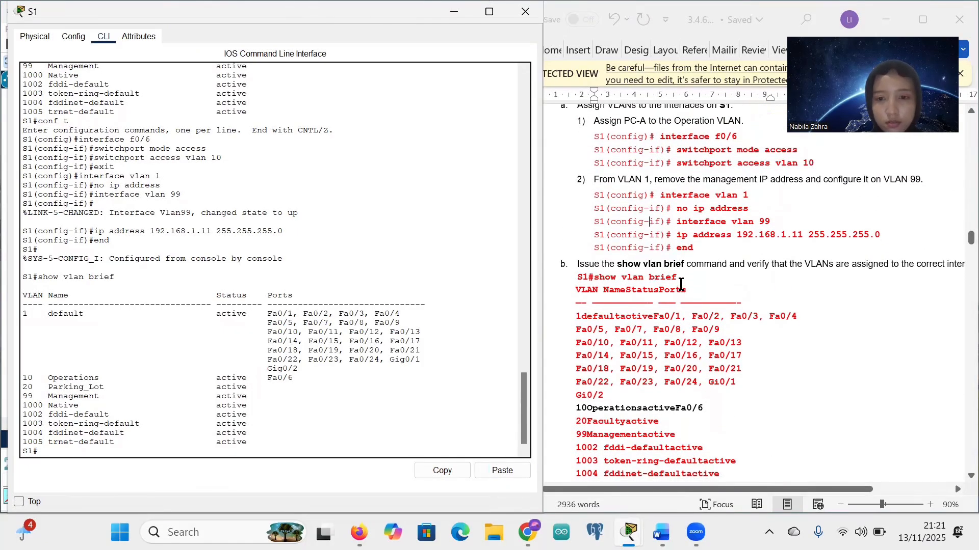
scroll(681, 284, down, 7)
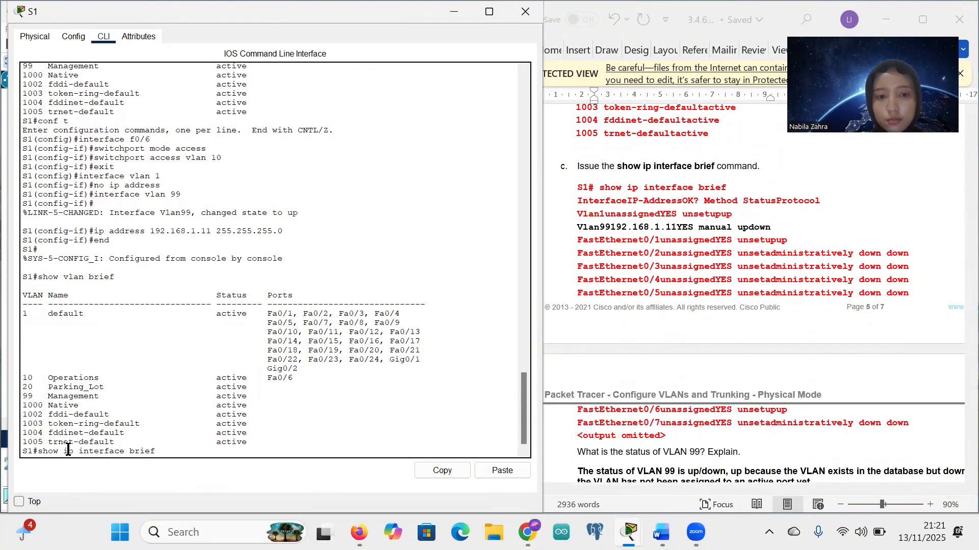
Step: Run show ip interface brief and point out Vlan99 at 192.168.1.11 with protocol down
key(Return)
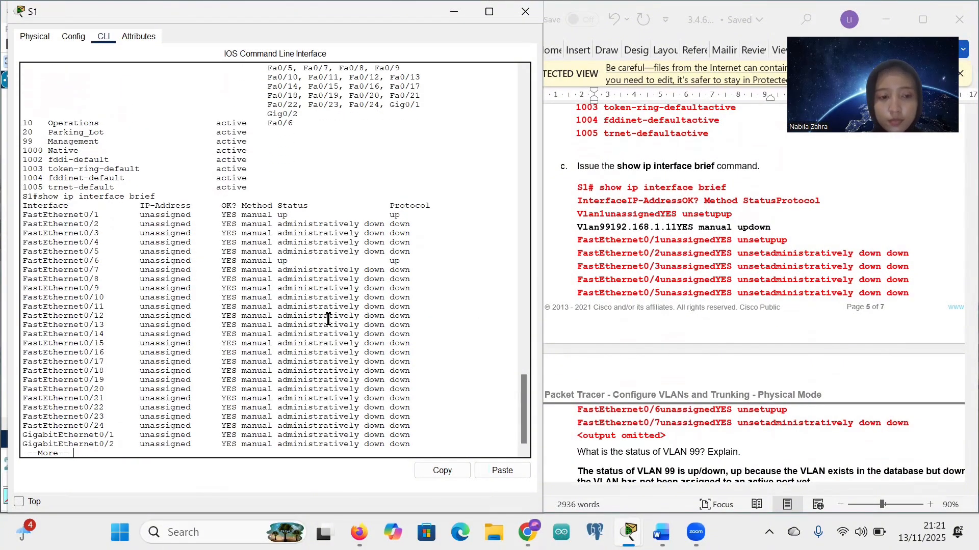
key(space)
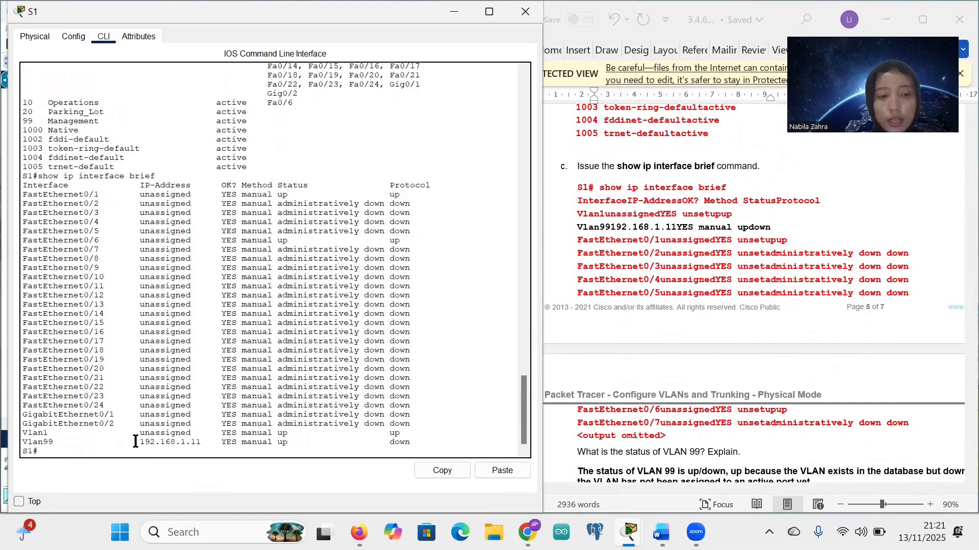
drag(135, 441, 200, 442)
click(201, 443)
drag(130, 441, 202, 442)
click(201, 442)
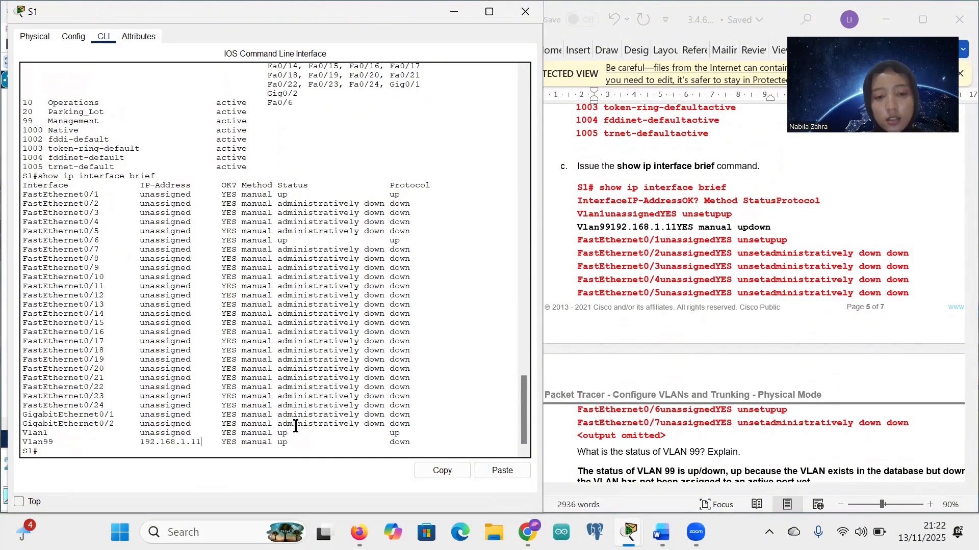
scroll(236, 348, up, 1)
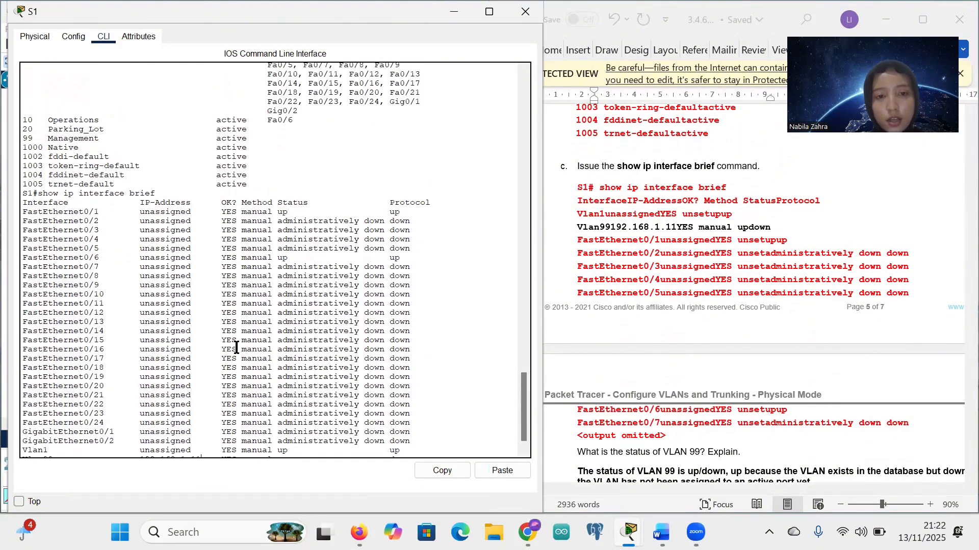
scroll(236, 347, down, 1)
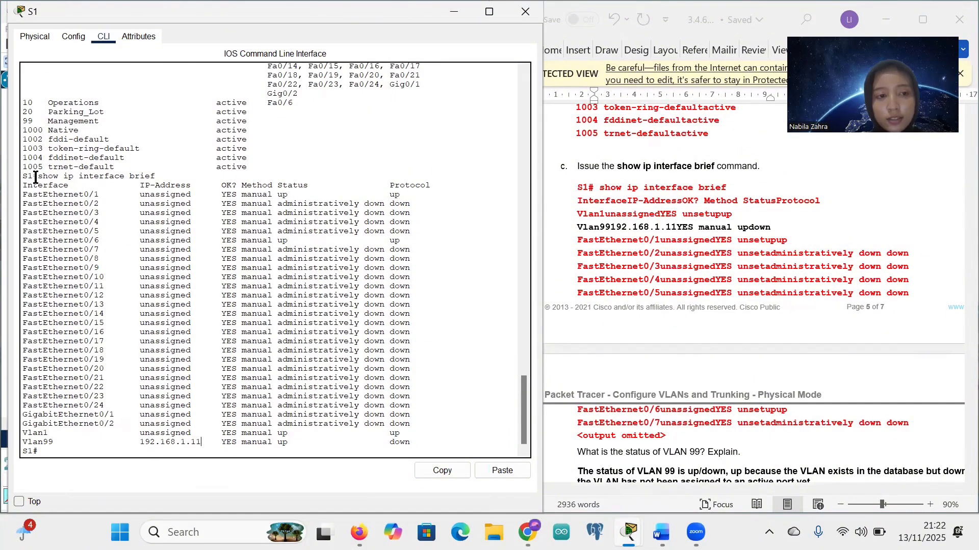
drag(36, 177, 119, 182)
Step: Scroll the Word lab sheet down to step d
click(166, 271)
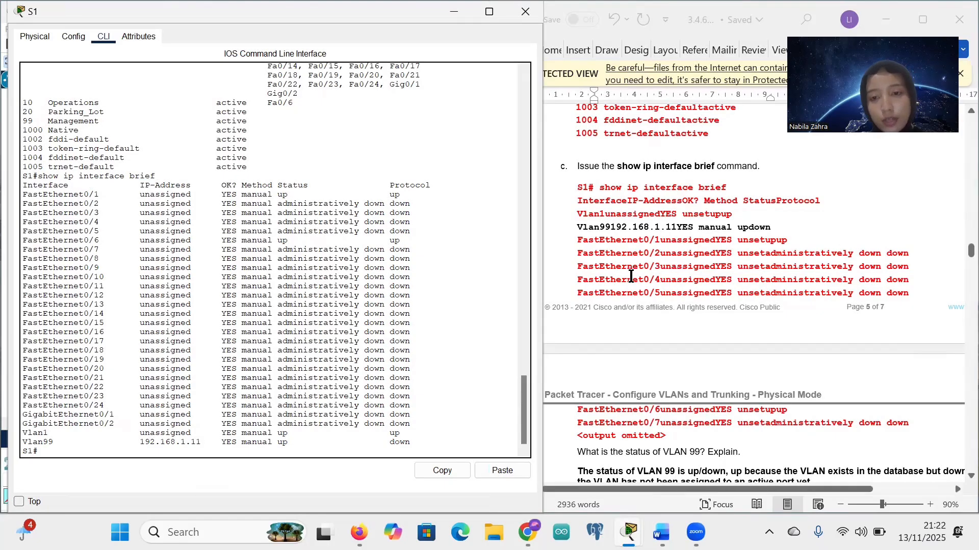
scroll(642, 278, down, 2)
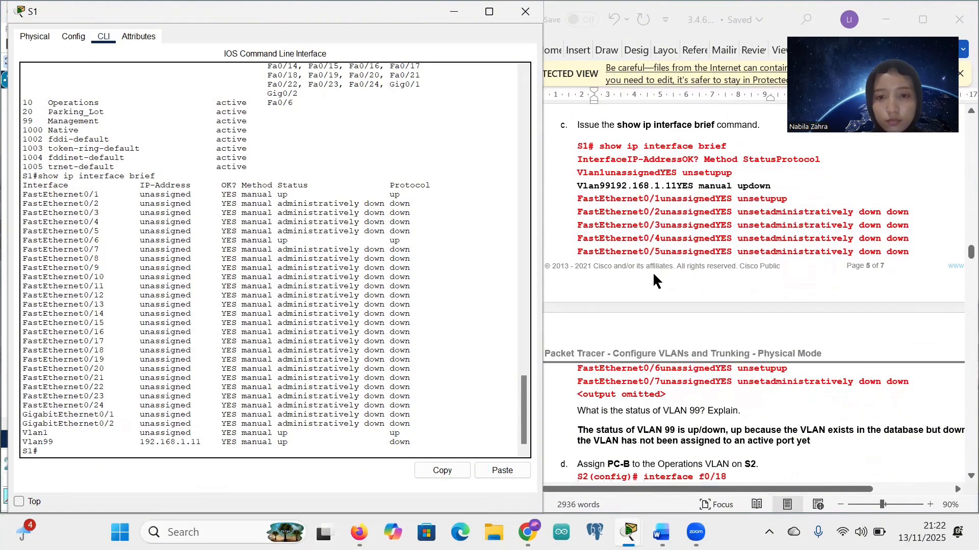
scroll(672, 262, down, 5)
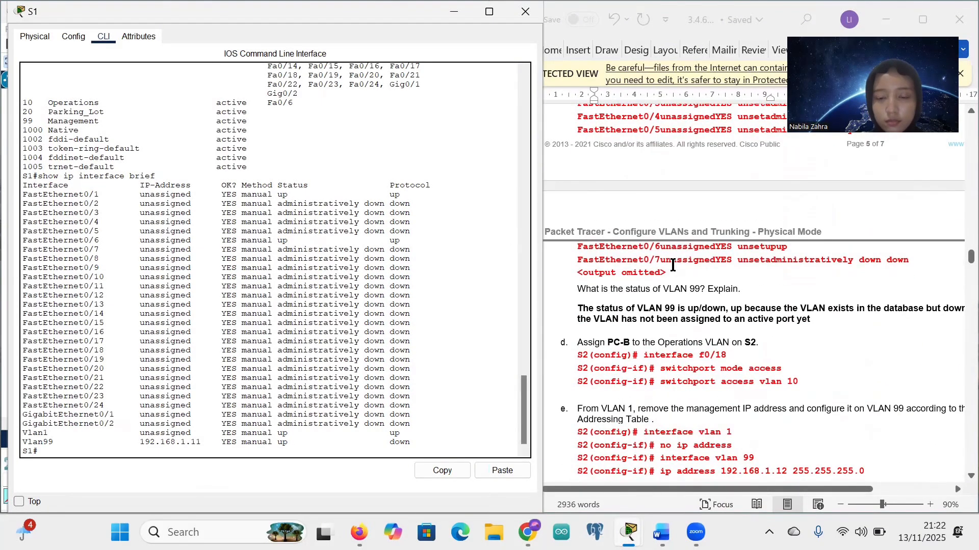
scroll(673, 265, down, 5)
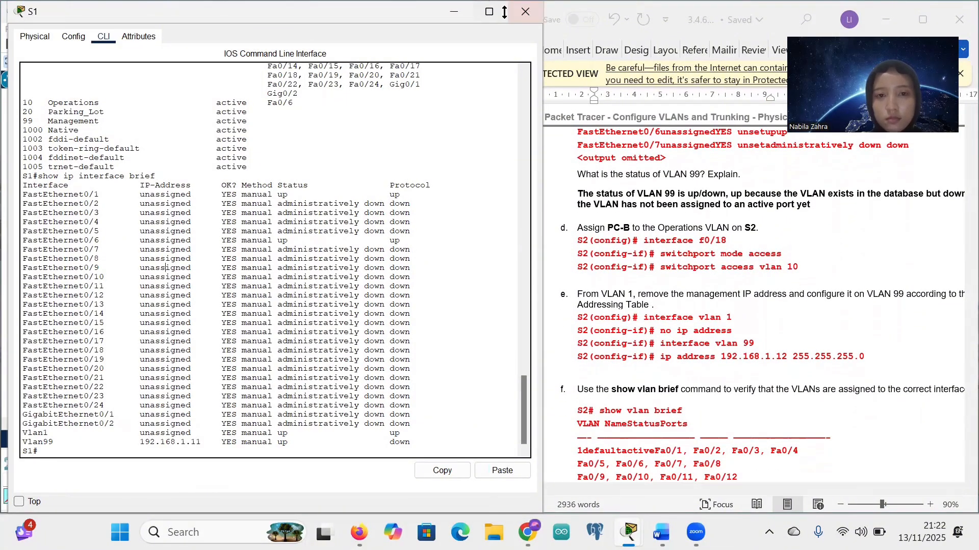
Step: Put away S1, open S2's CLI and enter conf t
click(452, 17)
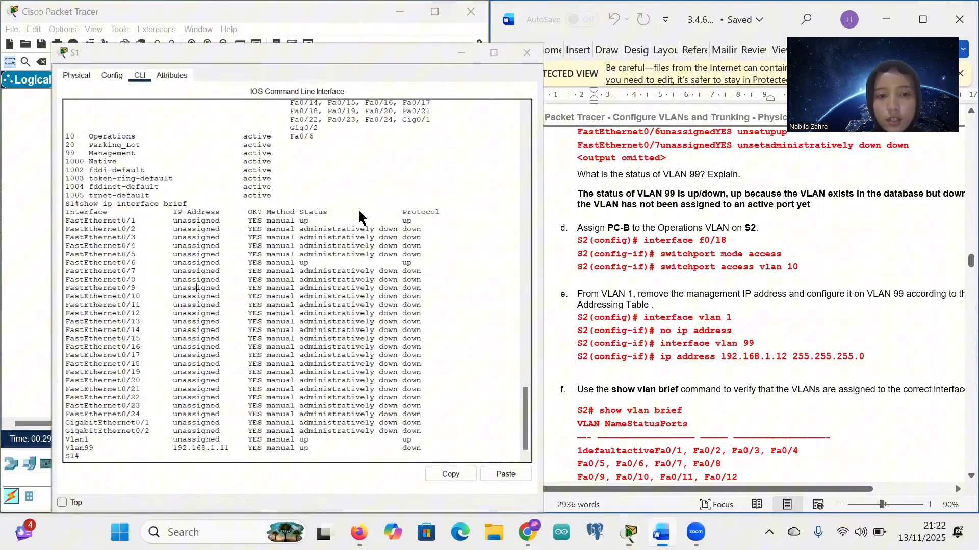
click(281, 259)
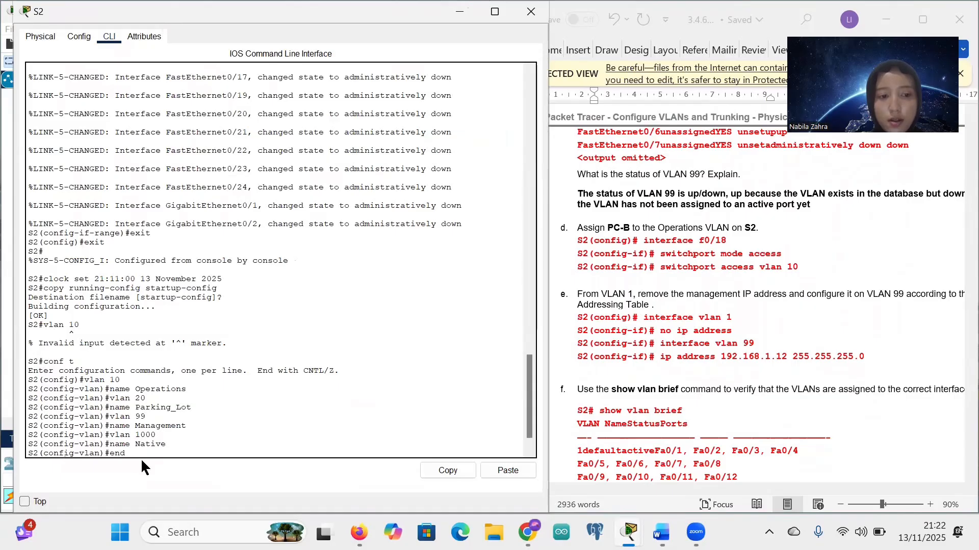
key(Return)
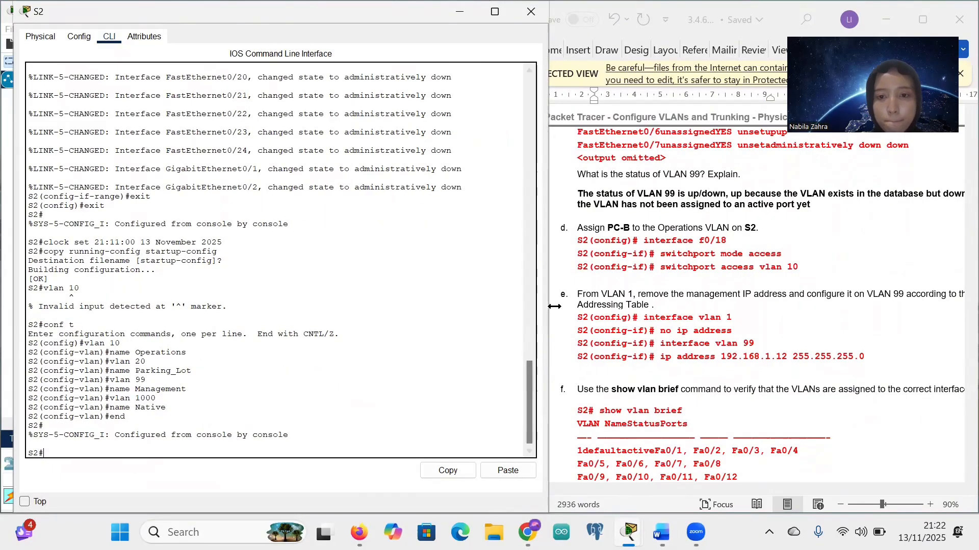
text(conf t)
key(Return)
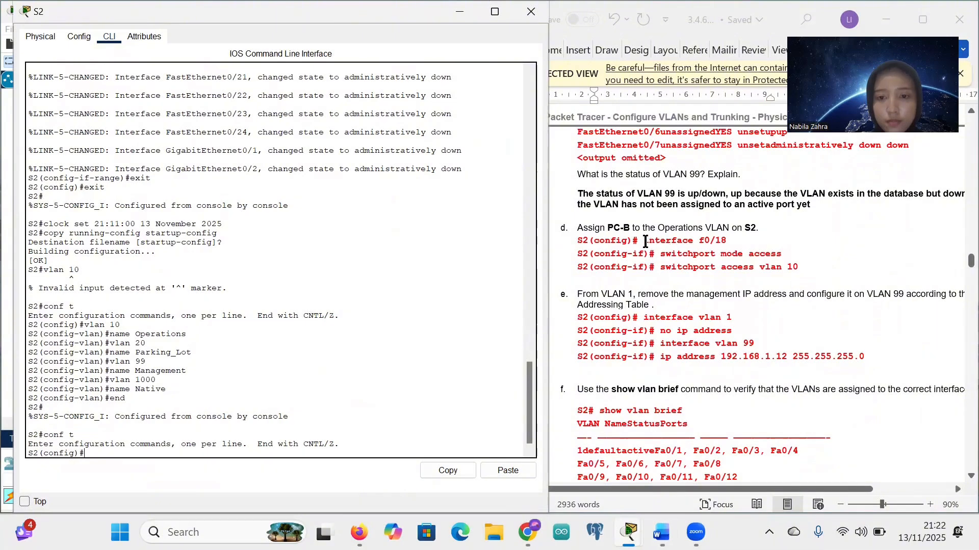
Step: Select interface F0/18 on S2 and set it to switchport mode access
click(661, 241)
drag(660, 241, 728, 241)
key(ctrl+c)
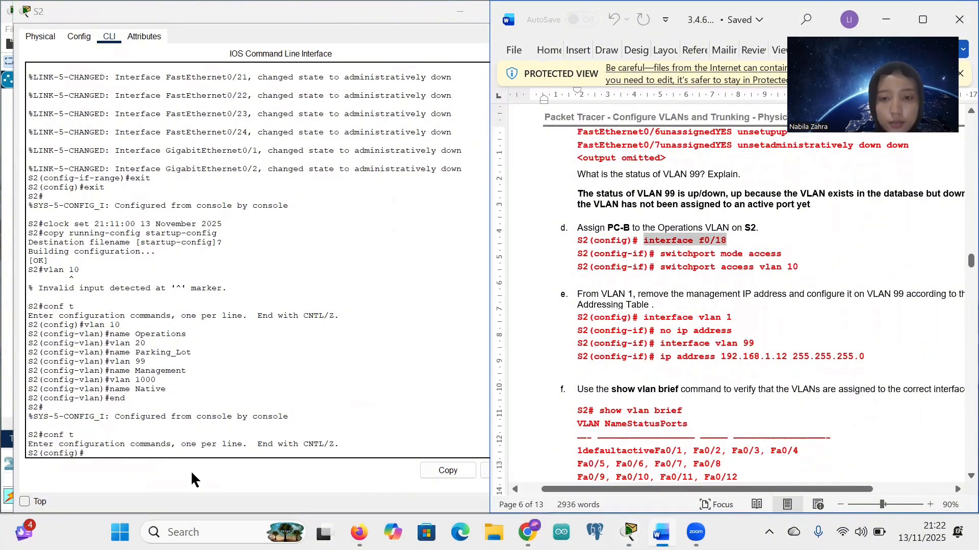
click(91, 454)
right_click(90, 454)
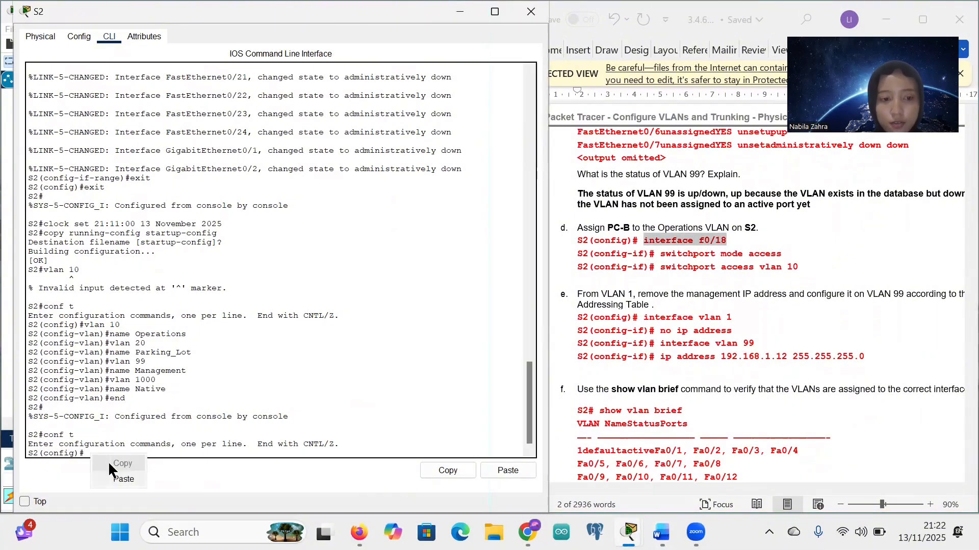
click(115, 479)
key(Return)
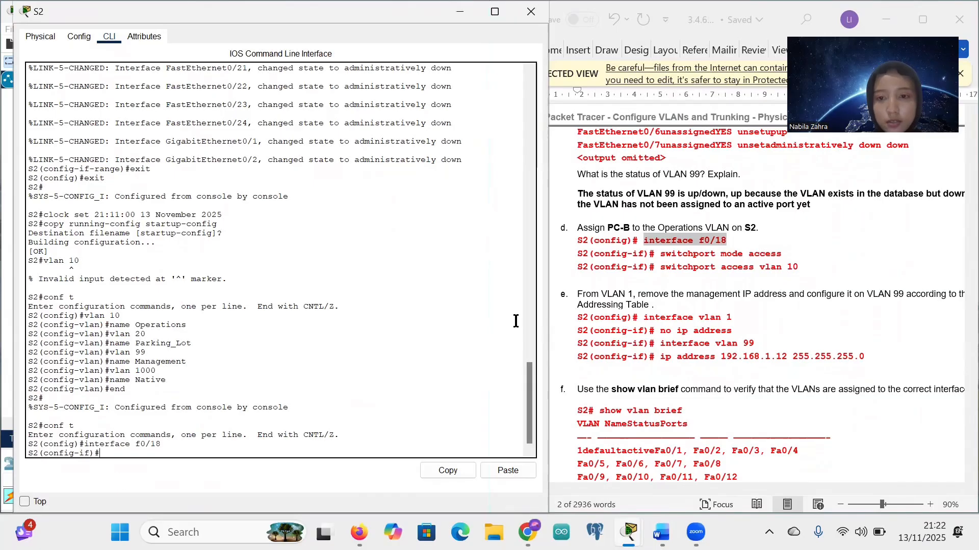
drag(661, 255, 788, 255)
key(ctrl+c)
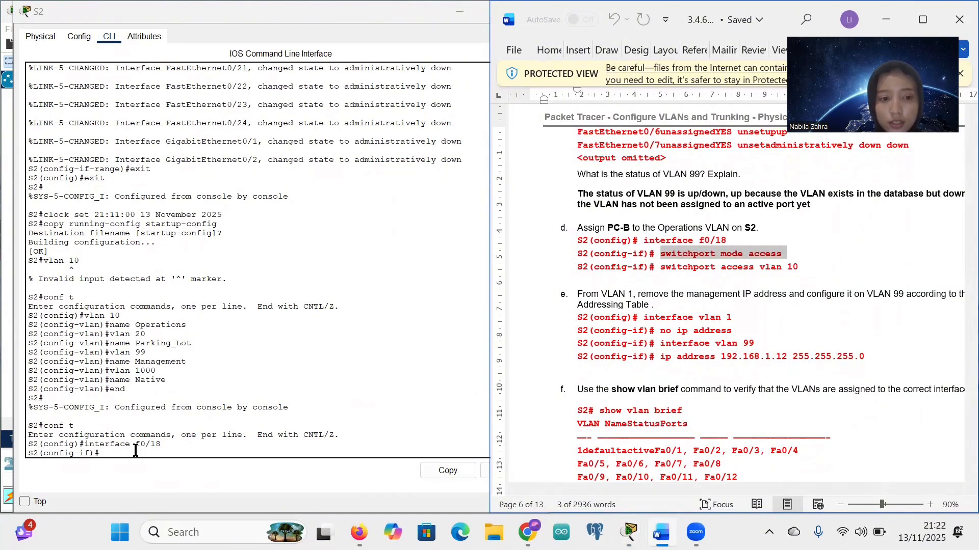
click(114, 453)
right_click(114, 453)
click(151, 477)
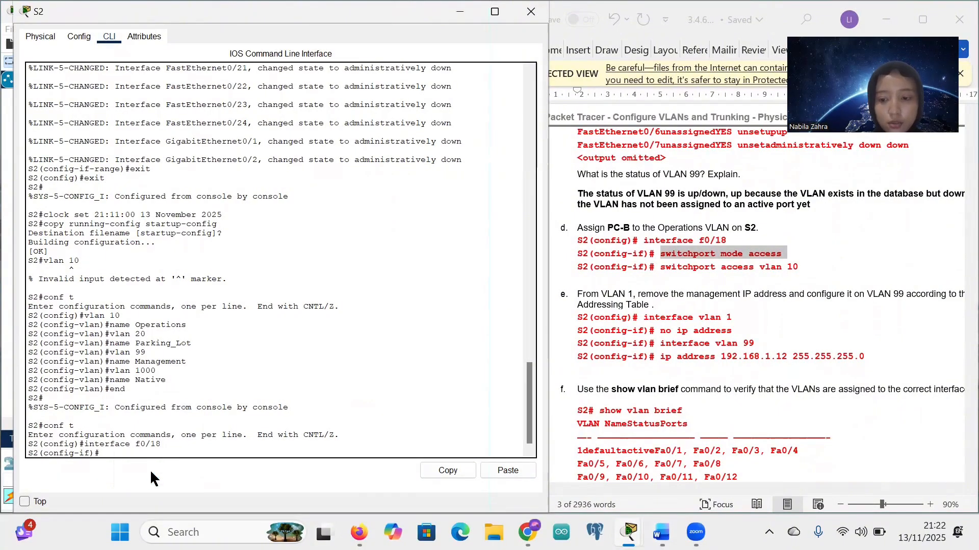
key(Return)
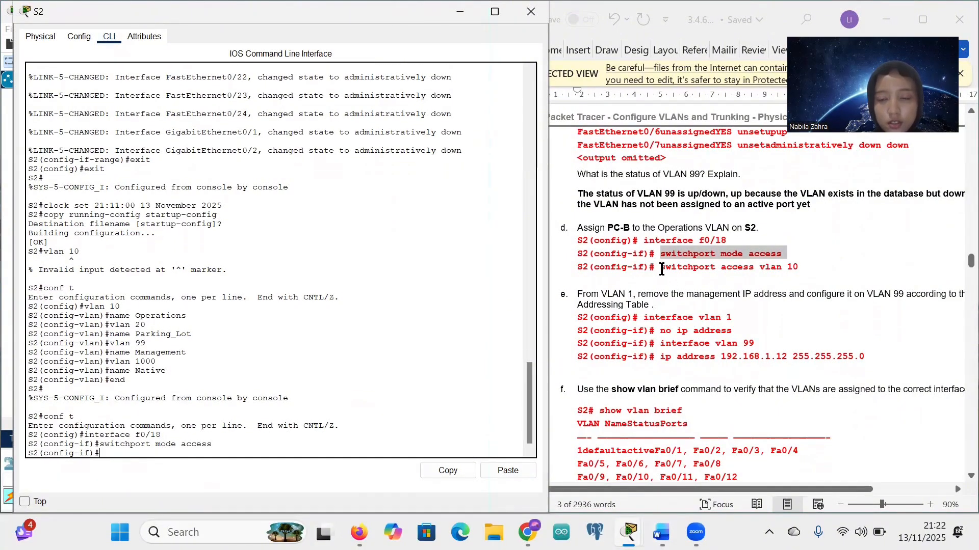
Step: Paste switchport access vlan 10 to place F0/18 in VLAN 10
drag(661, 270, 796, 270)
key(ctrl+c)
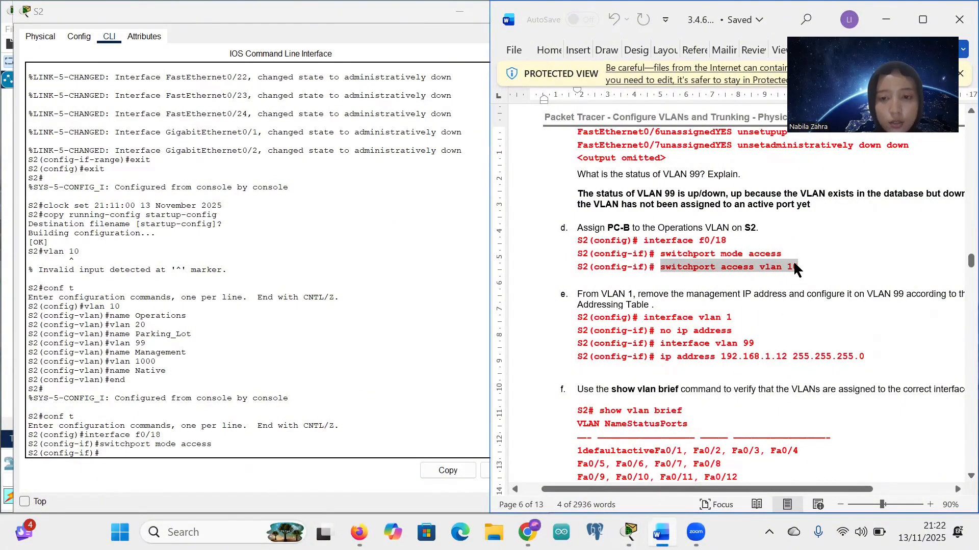
right_click(101, 455)
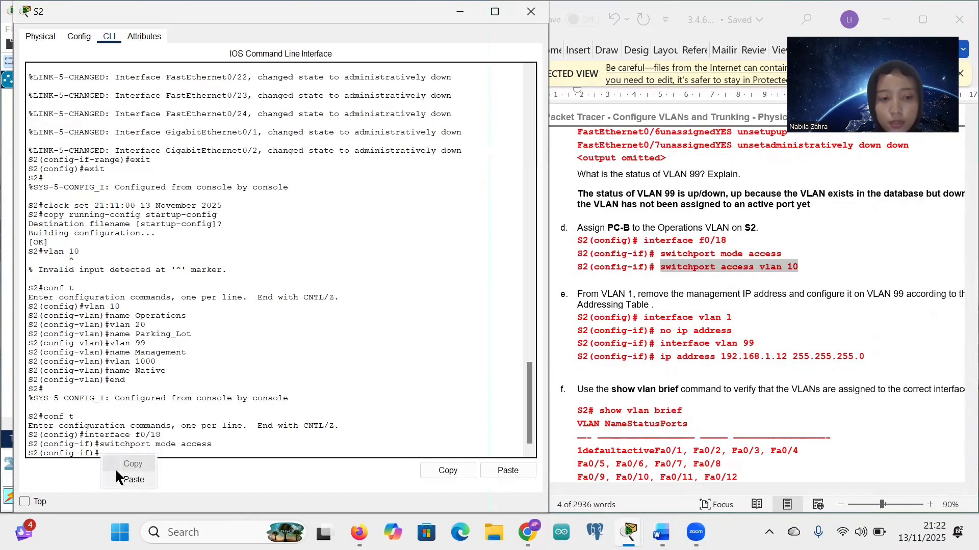
click(120, 477)
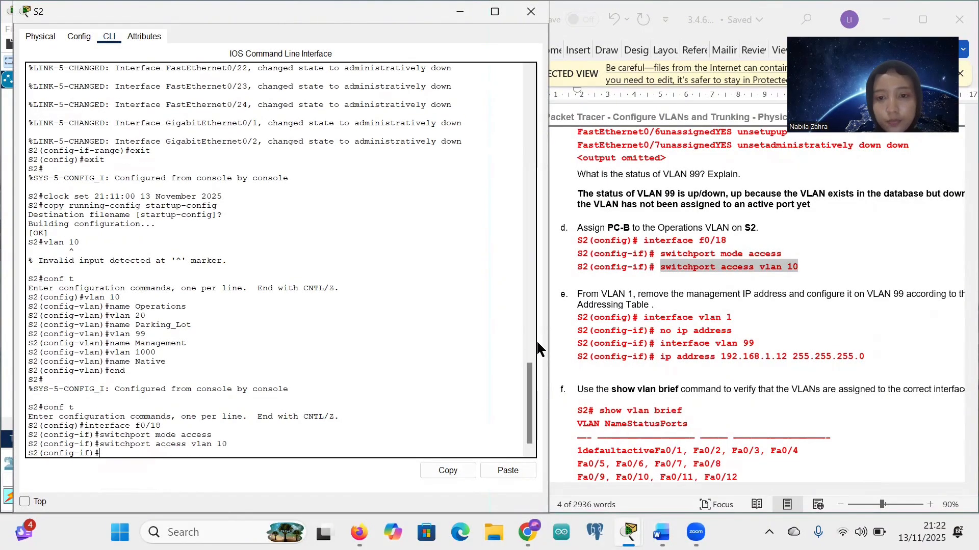
scroll(663, 285, down, 3)
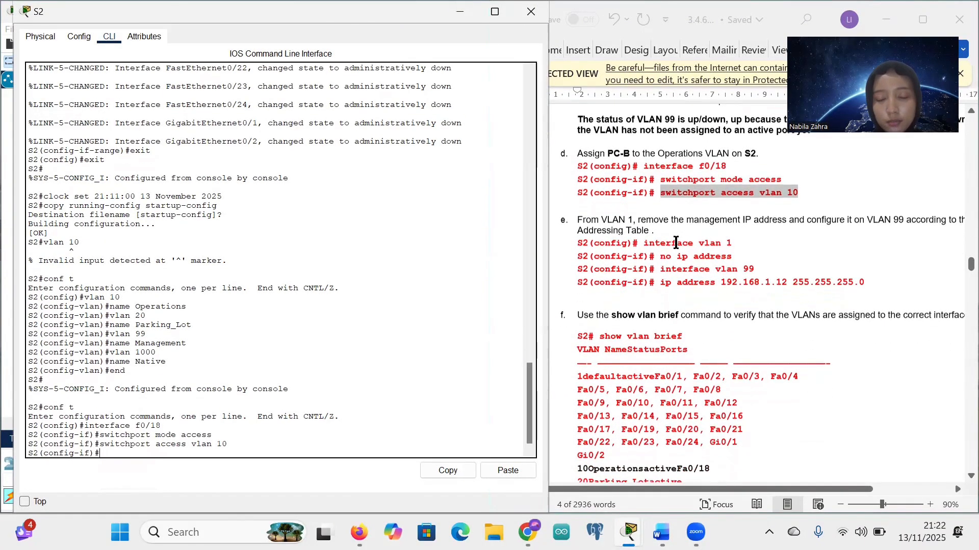
scroll(676, 243, down, 1)
Step: Remove the IP address from S2's interface VLAN 1
scroll(685, 203, right, 1)
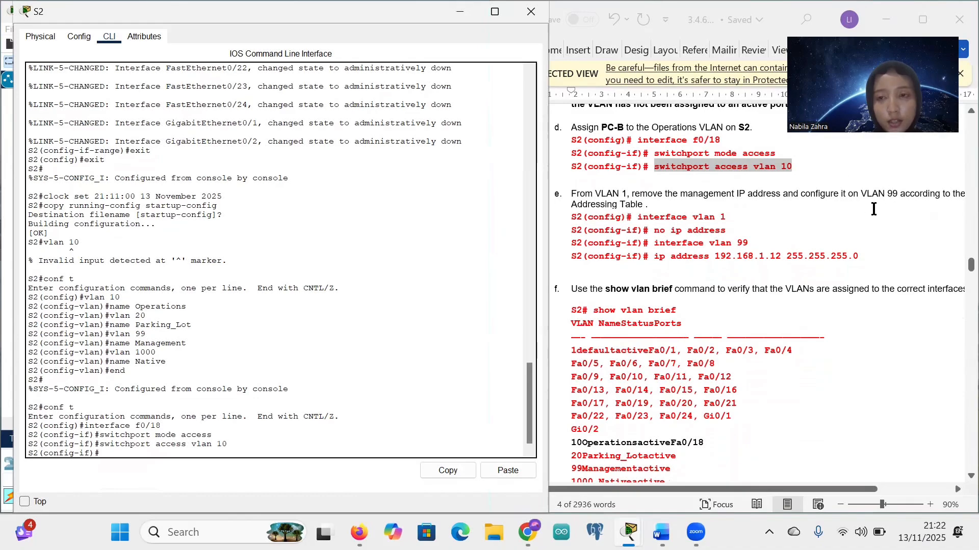
drag(638, 230, 718, 218)
click(716, 218)
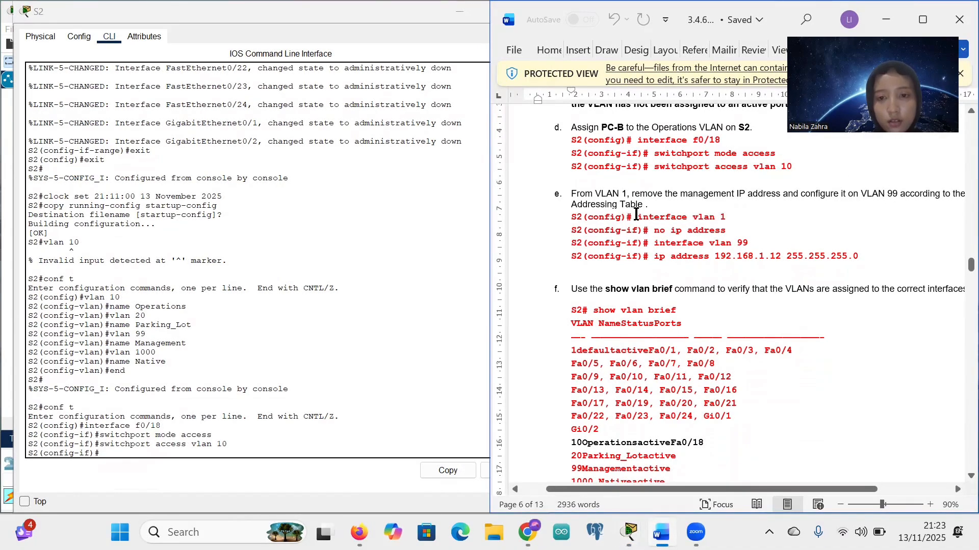
drag(636, 214, 726, 220)
key(ctrl+c)
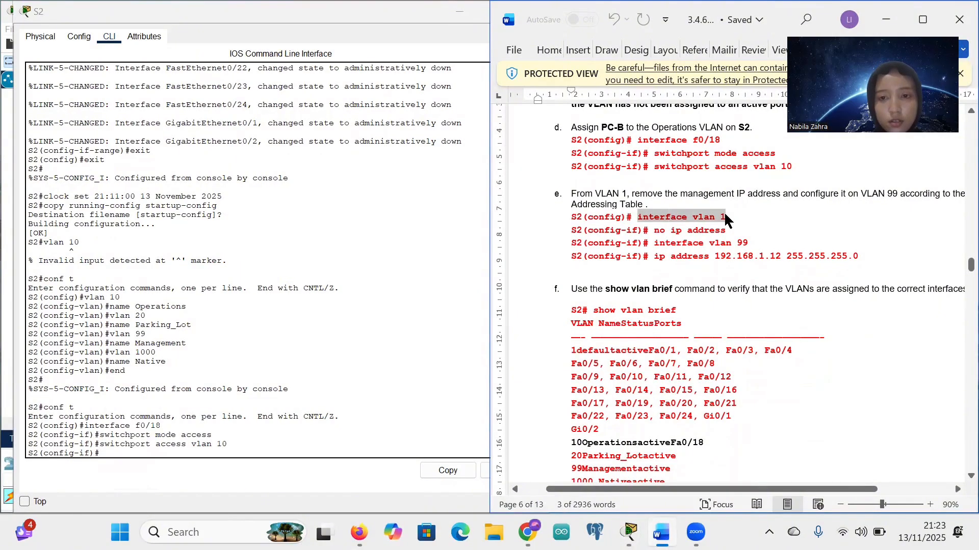
click(106, 453)
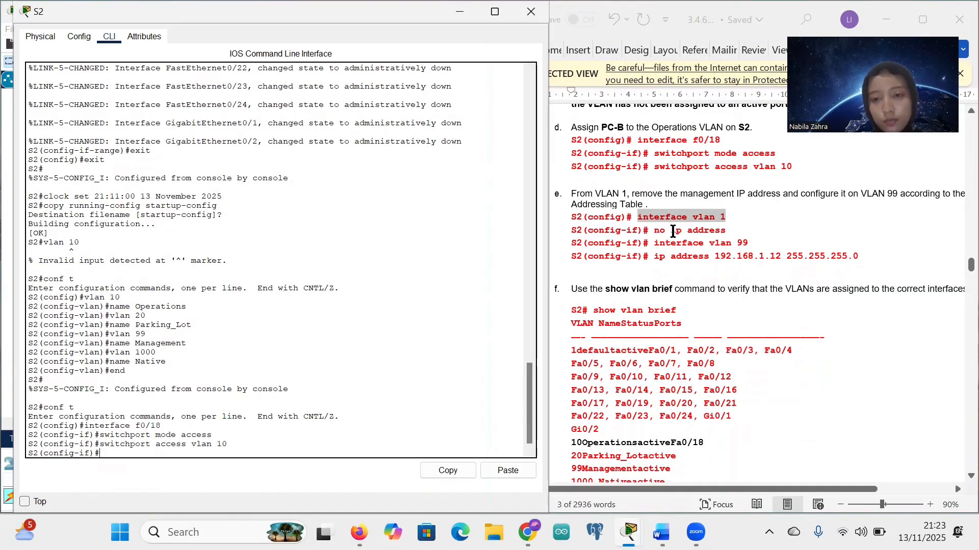
right_click(117, 453)
click(136, 476)
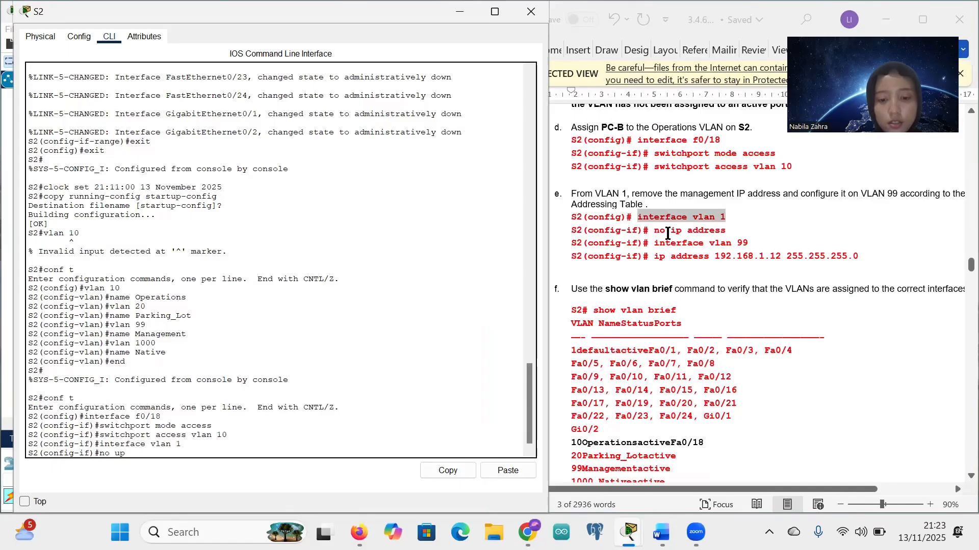
text(no ip addre)
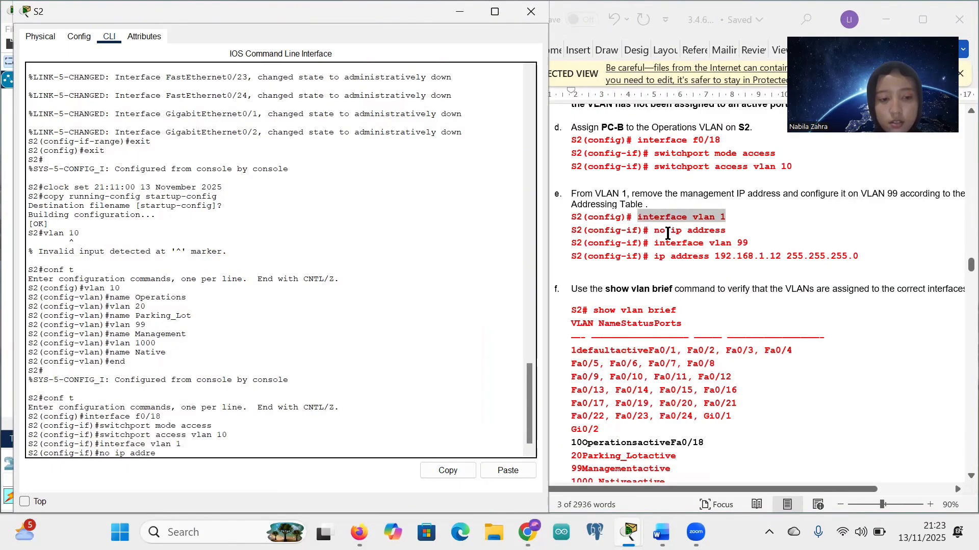
text(ss)
key(Return)
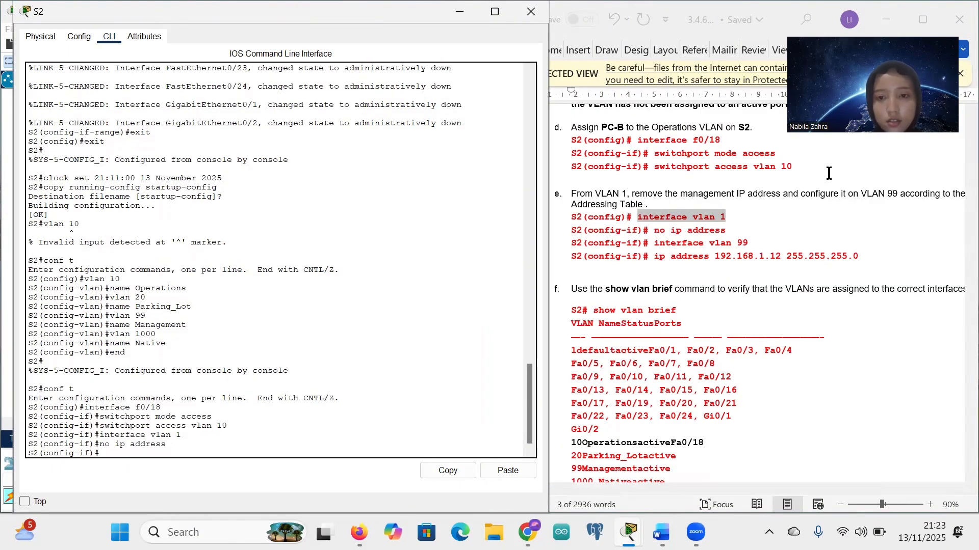
Step: Assign 192.168.1.12 255.255.255.0 to S2's interface VLAN 99
click(655, 243)
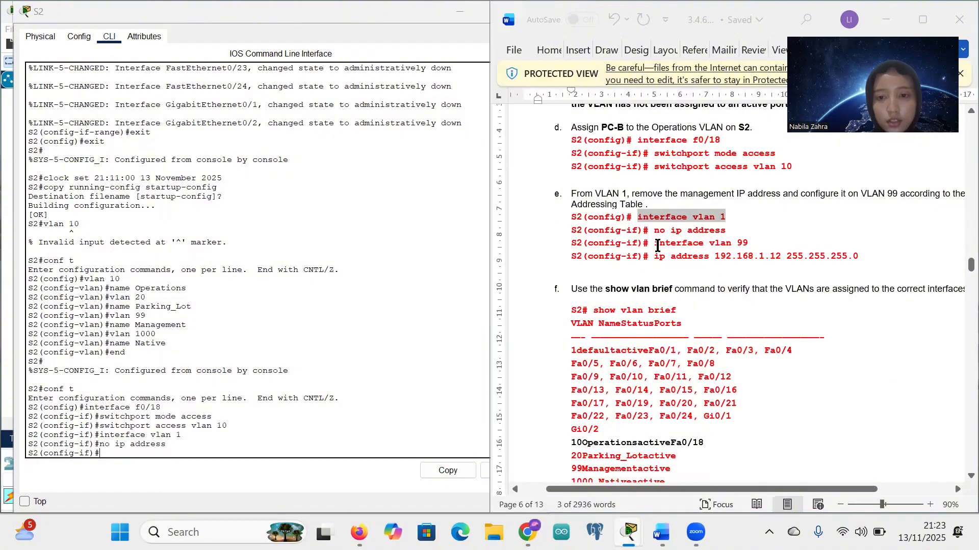
drag(654, 243, 754, 244)
key(ctrl+c)
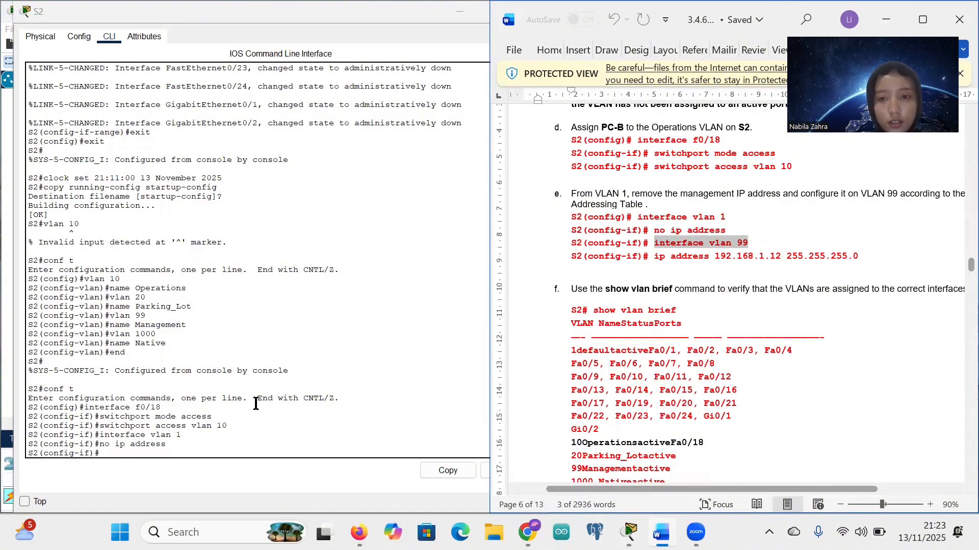
right_click(108, 455)
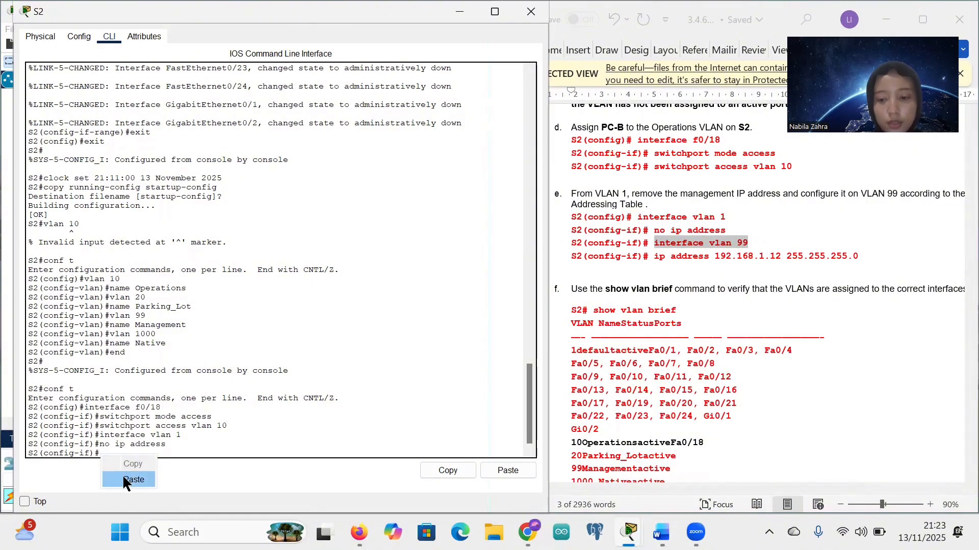
click(122, 475)
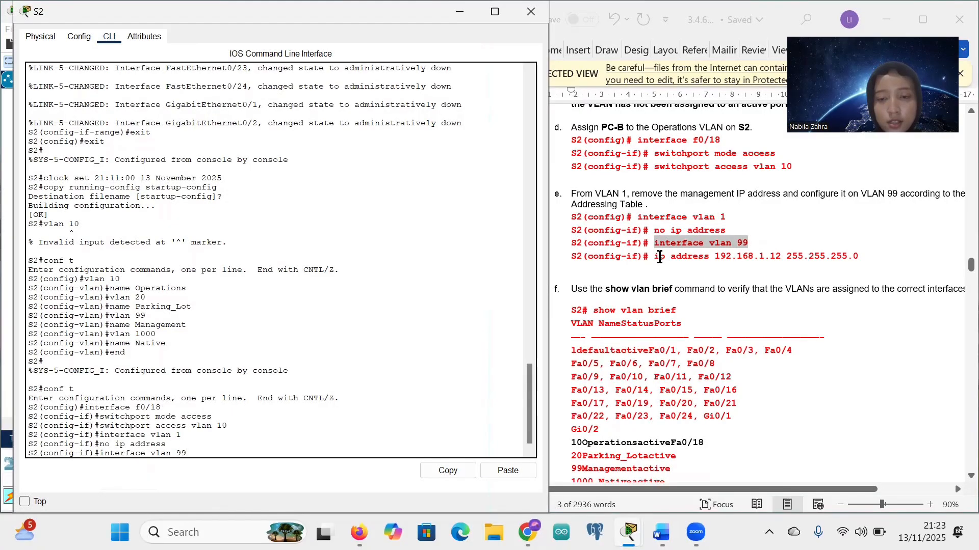
drag(656, 258, 857, 265)
key(ctrl+c)
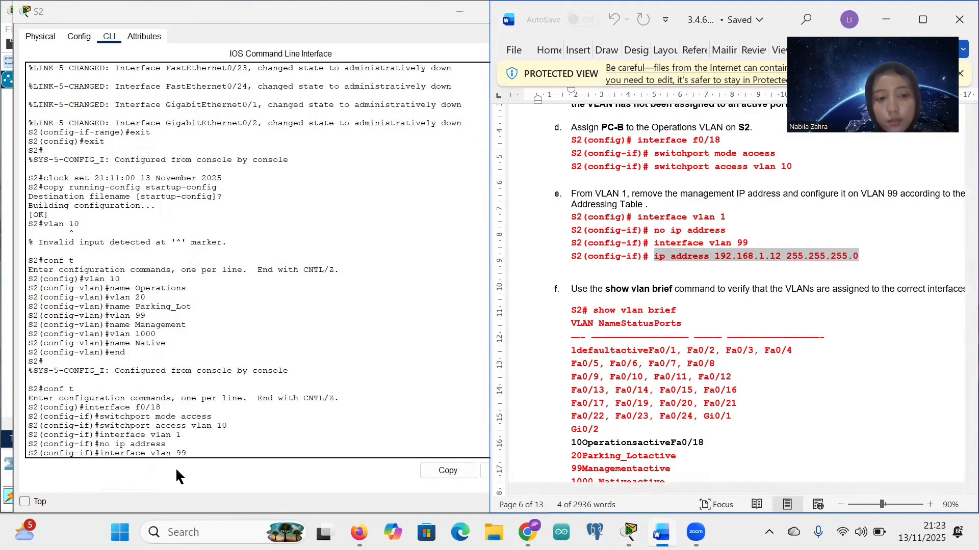
click(187, 453)
key(Return)
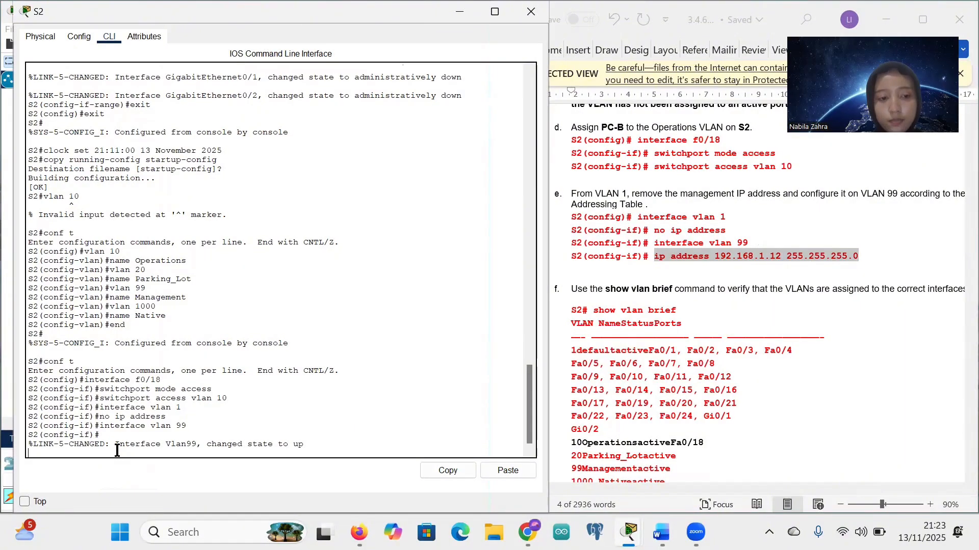
key(Return)
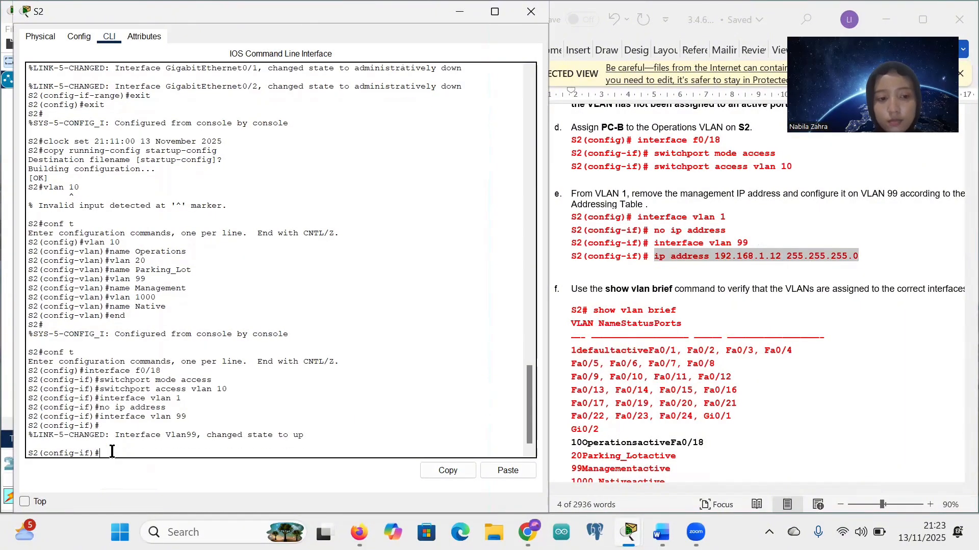
right_click(109, 453)
click(137, 479)
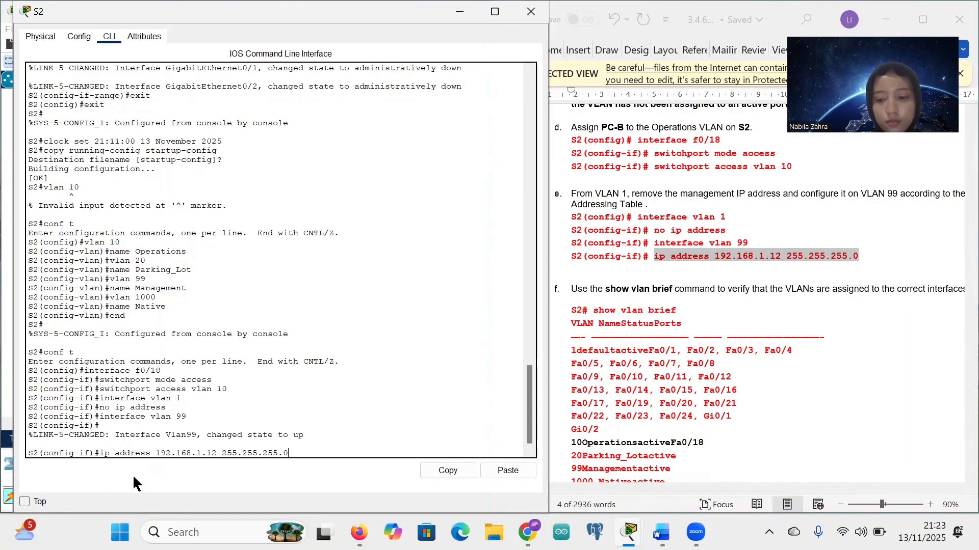
key(Return)
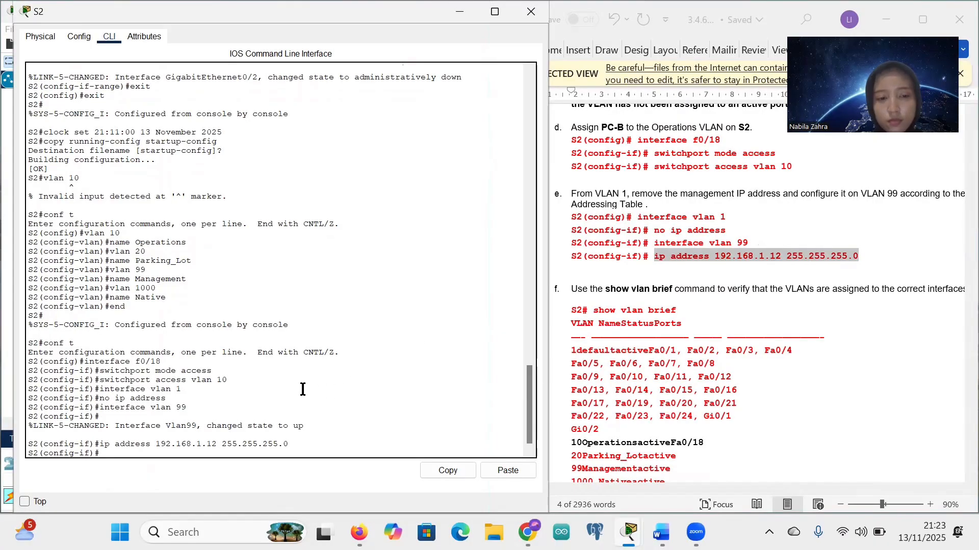
Step: Try show vlan brief from configuration mode and begin typing exit
scroll(611, 356, down, 1)
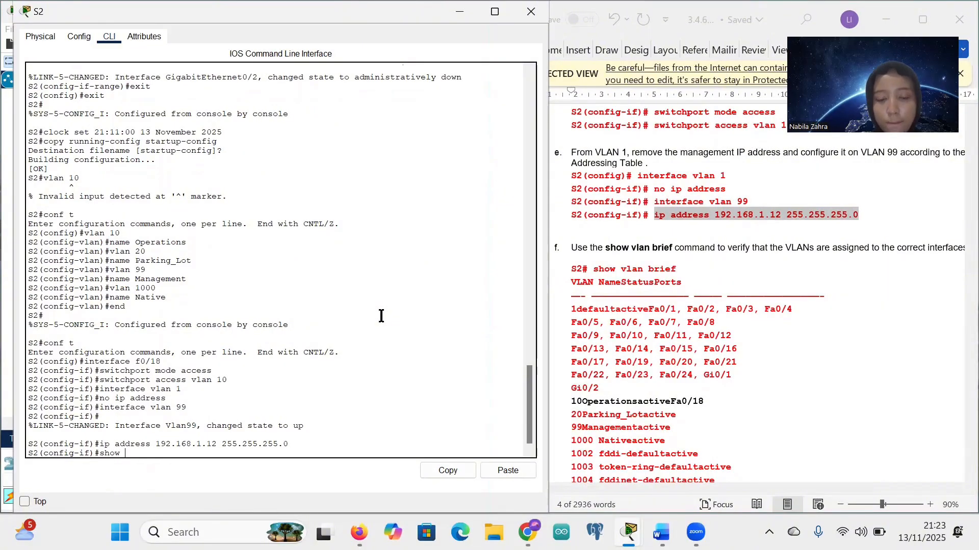
text(an b)
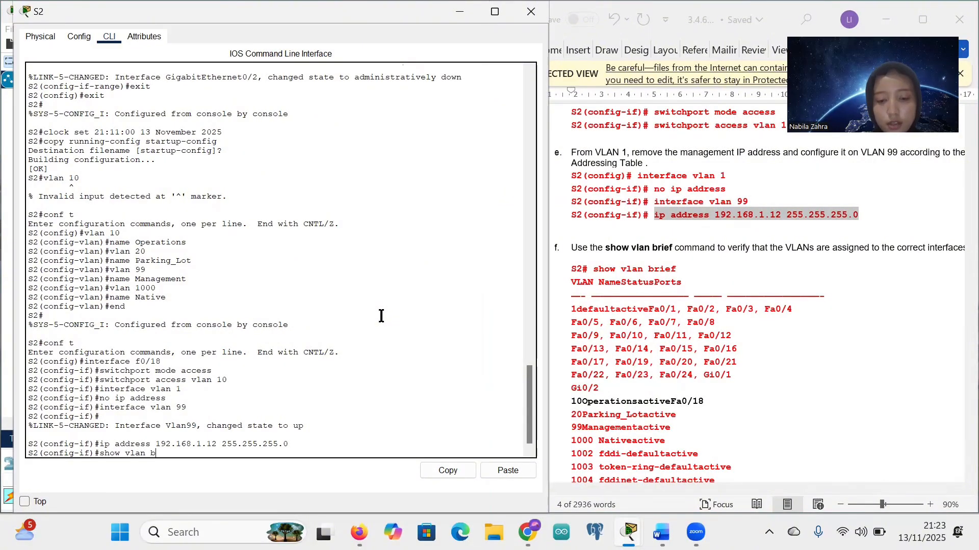
text(rief)
key(Return)
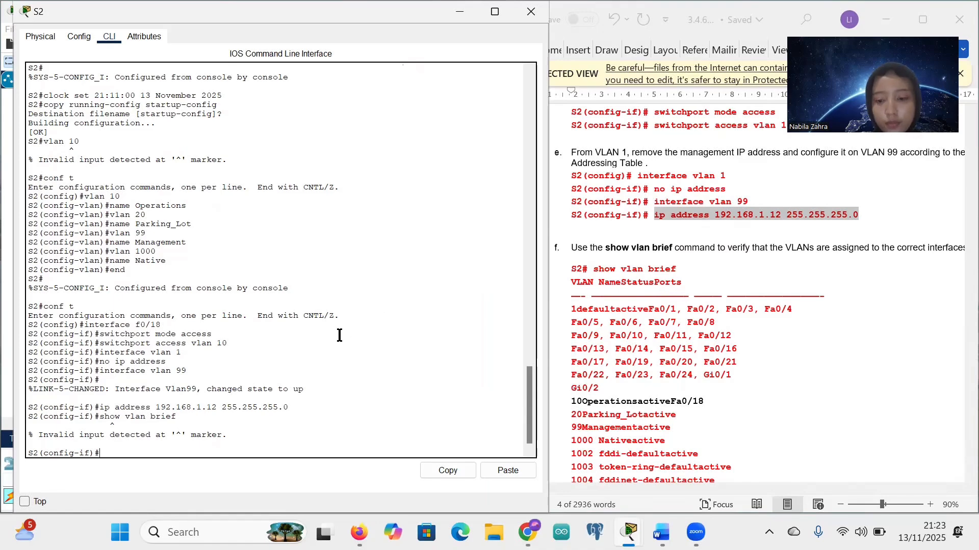
text(en)
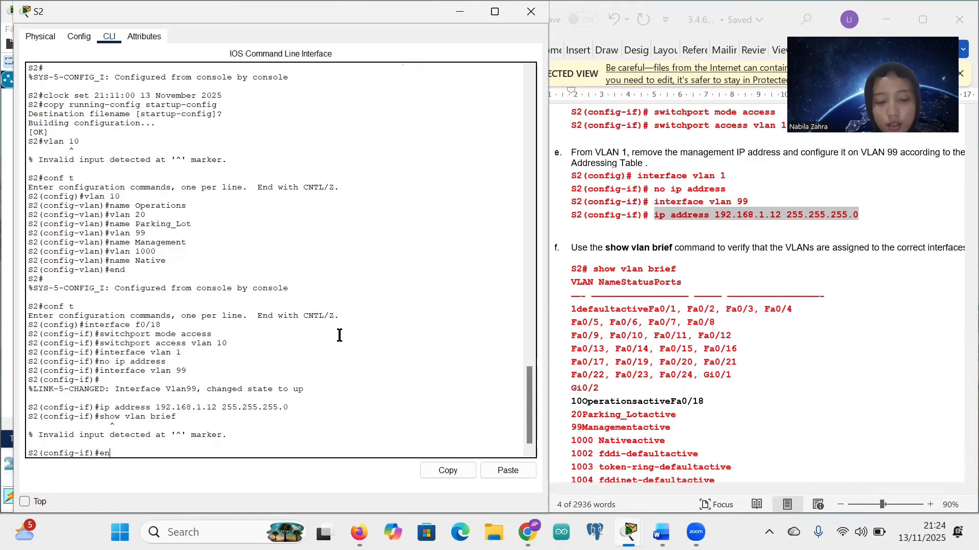
text(exit)
Step: Exit back to the S2# prompt and run show vlan brief
key(Return)
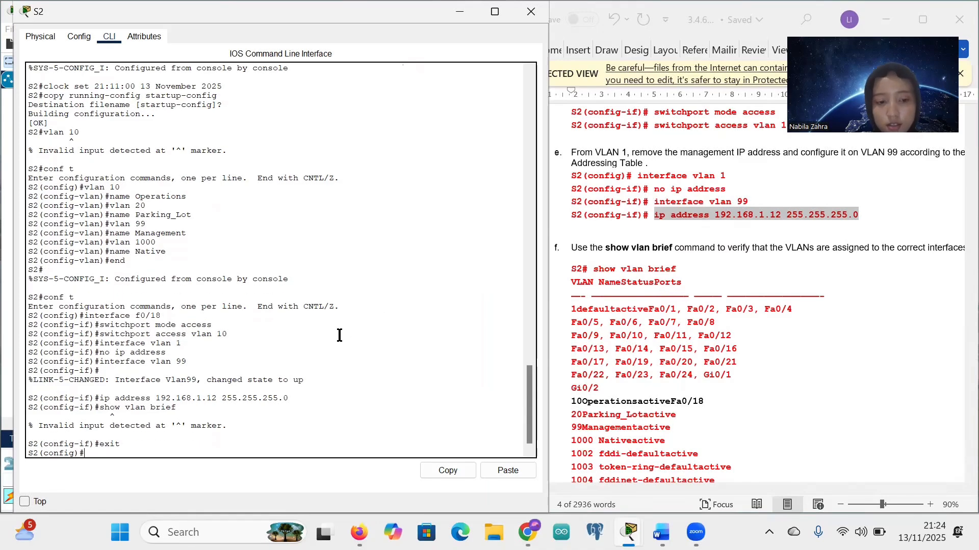
text(exit)
key(Return)
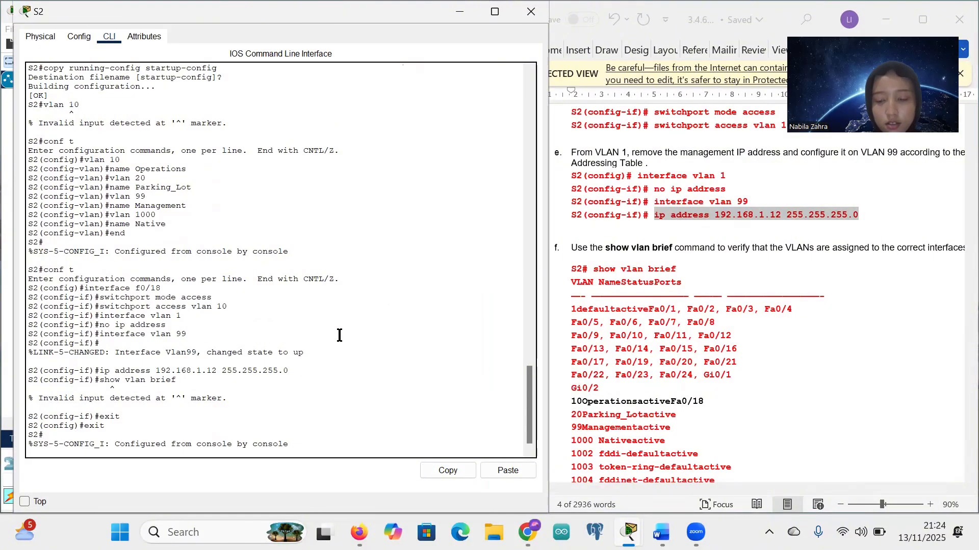
key(Return)
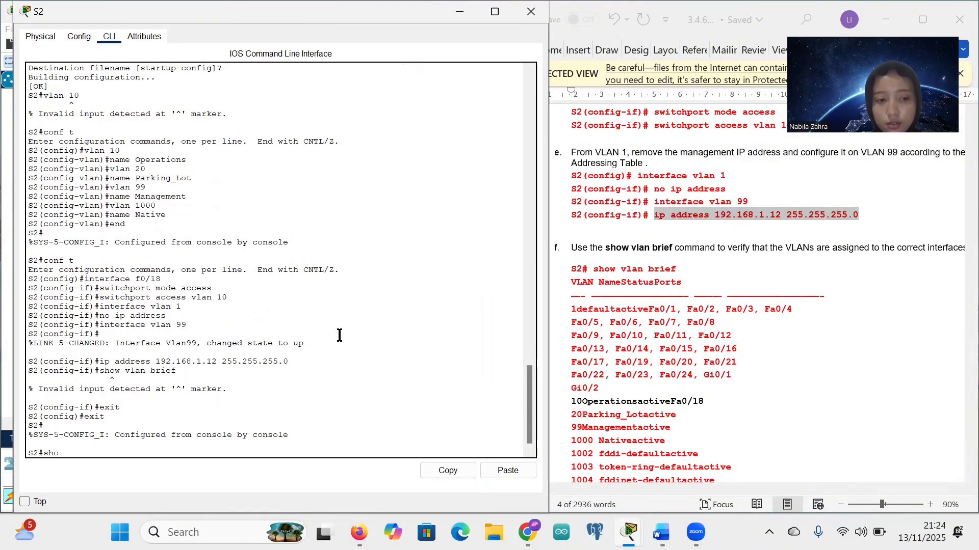
text(show vlan brief)
key(Return)
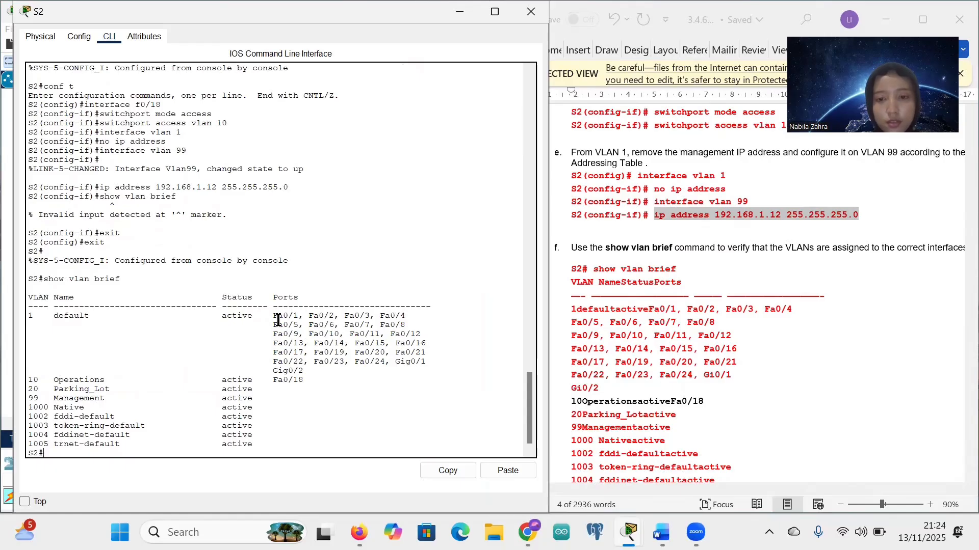
Step: Highlight Fa0/18 listed in the VLAN 10 Operations row of the output
scroll(560, 394, down, 1)
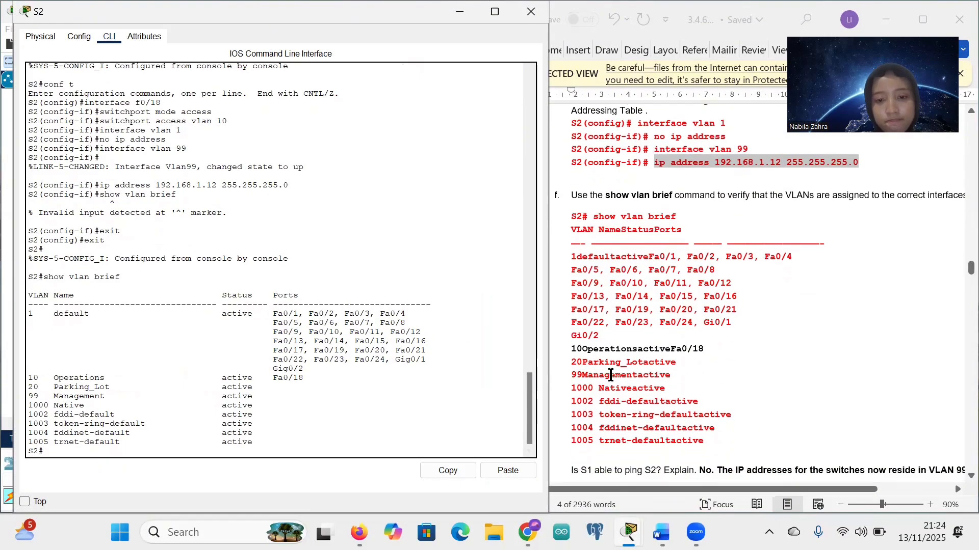
scroll(612, 375, down, 1)
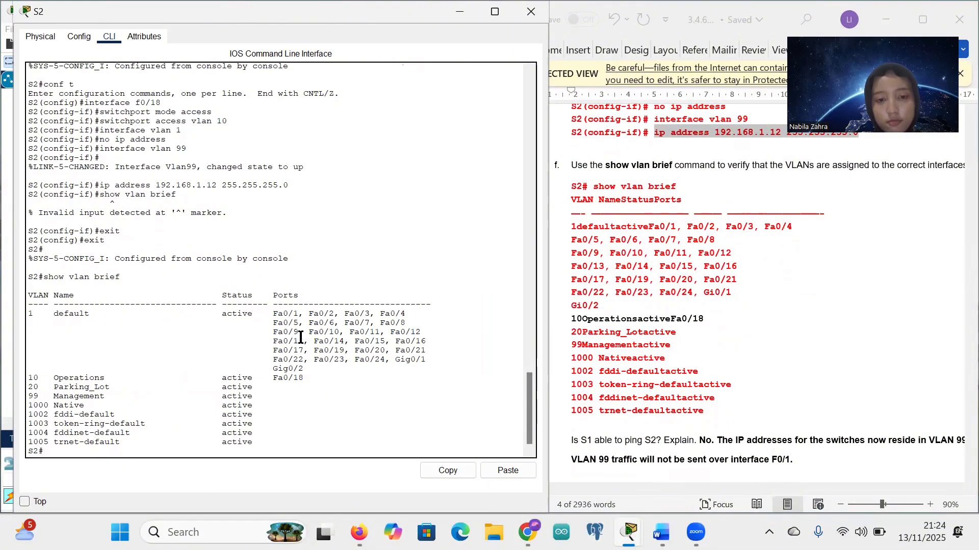
scroll(295, 301, up, 10)
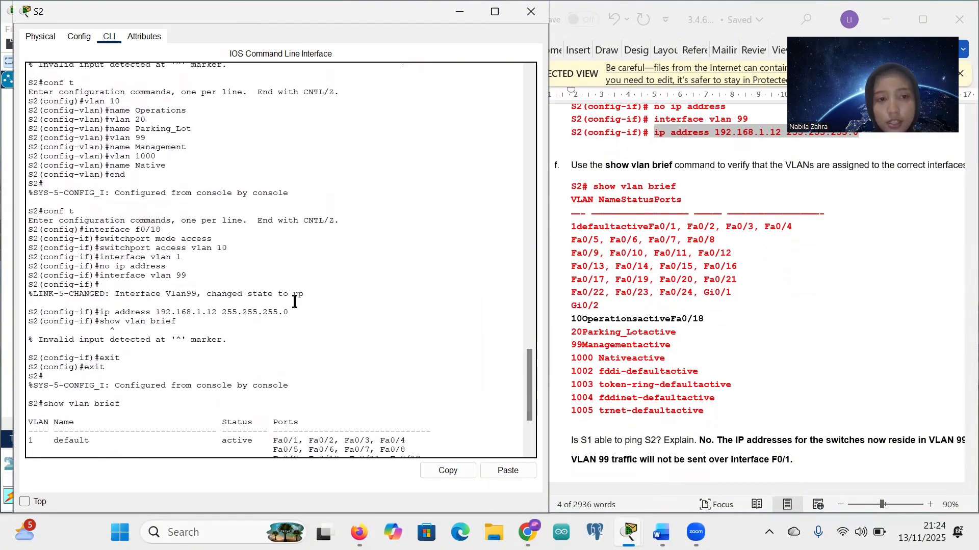
scroll(294, 302, down, 10)
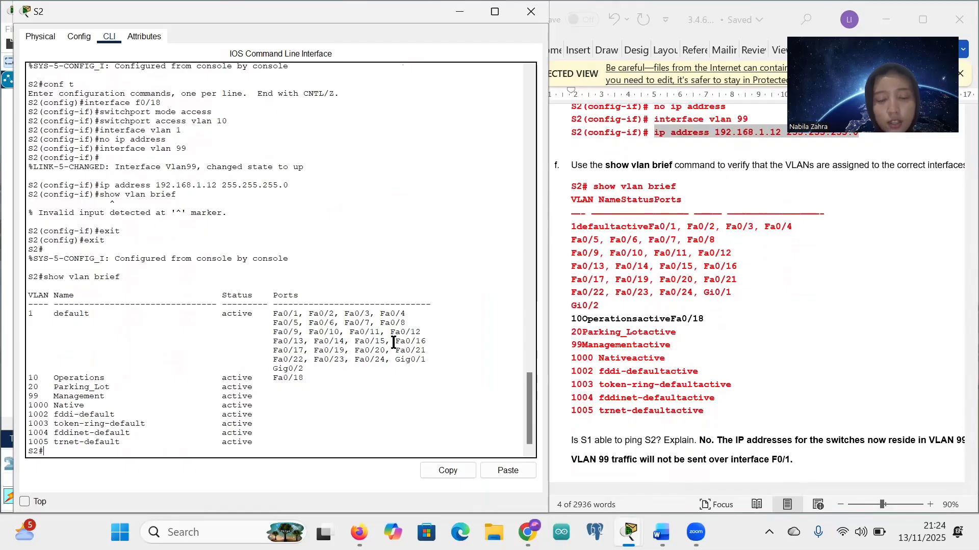
click(310, 350)
drag(277, 352, 301, 353)
click(301, 354)
drag(304, 378, 274, 379)
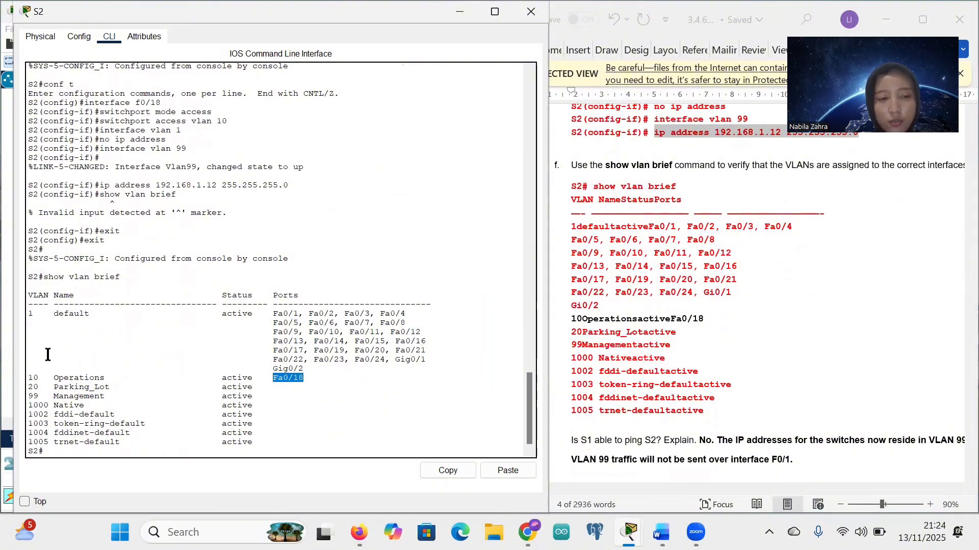
click(233, 385)
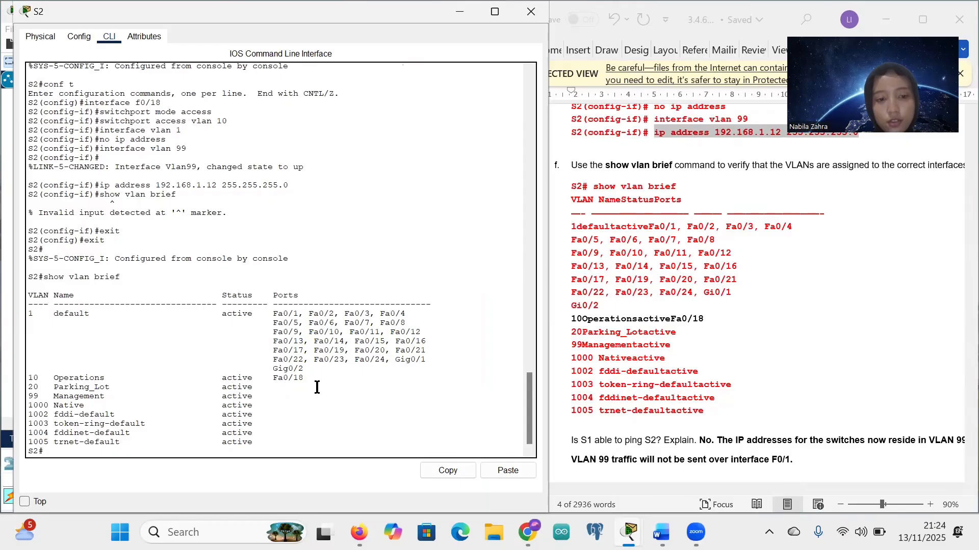
drag(314, 382, 168, 384)
click(168, 383)
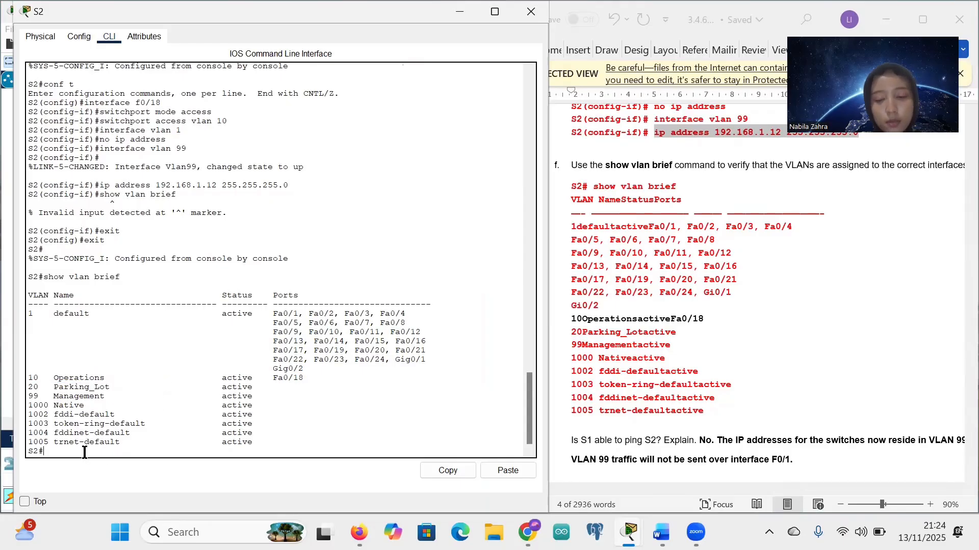
Step: Scroll the lab document to Part 3, Step 1: Assign a VLAN to multiple interfaces
scroll(682, 403, down, 3)
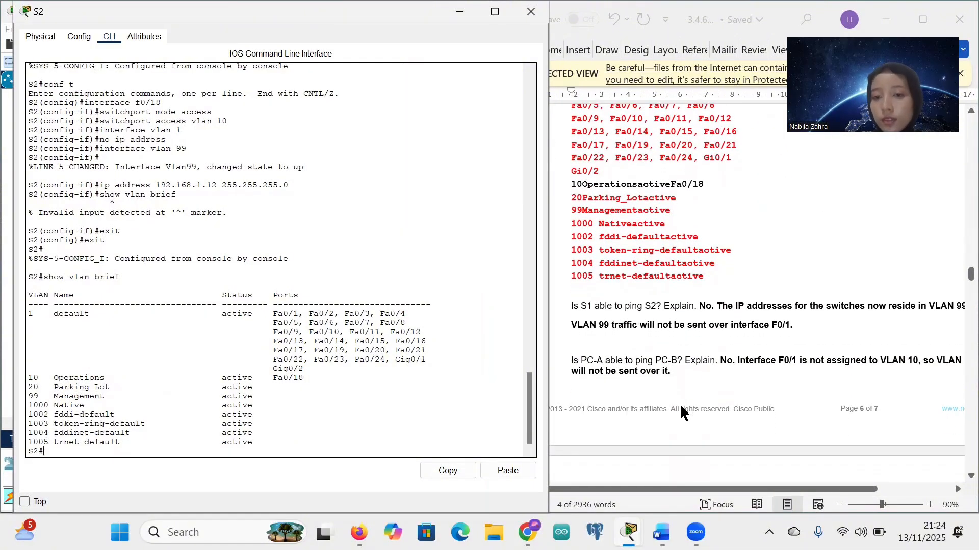
scroll(691, 360, down, 1)
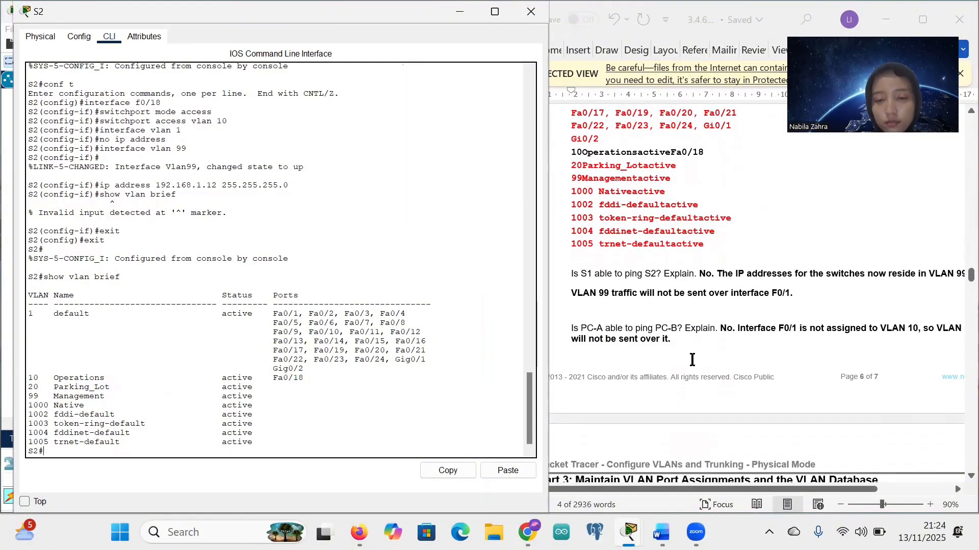
scroll(692, 360, down, 3)
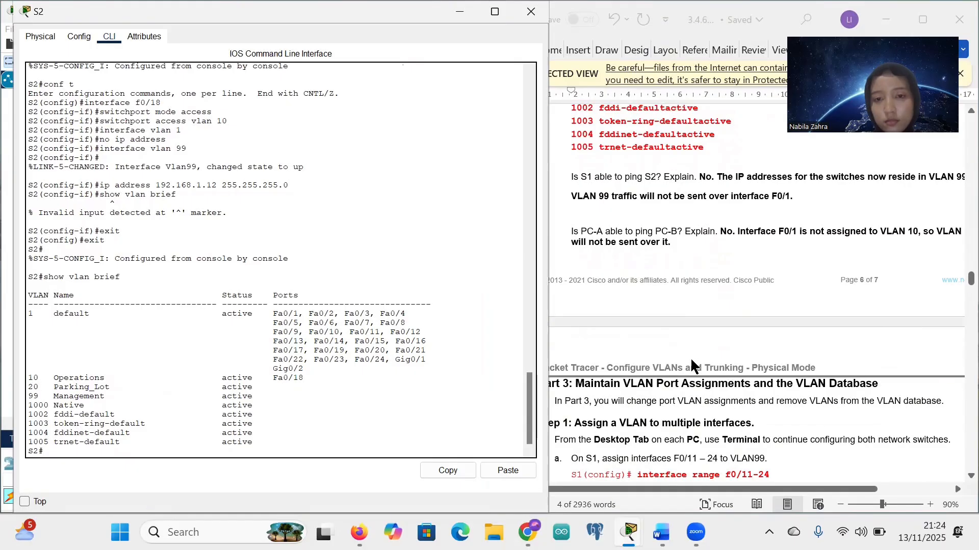
scroll(691, 360, up, 2)
scroll(690, 366, right, 1)
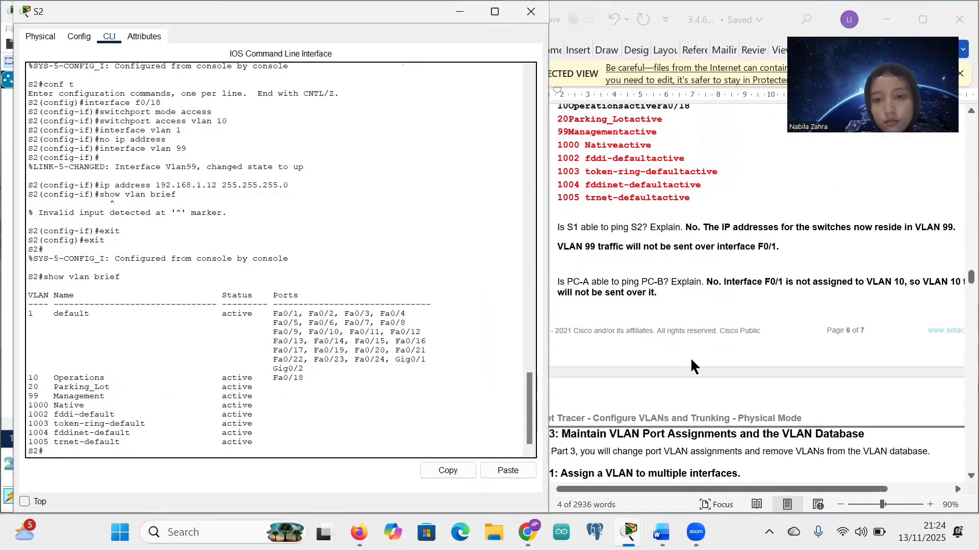
scroll(690, 366, left, 3)
scroll(691, 360, down, 6)
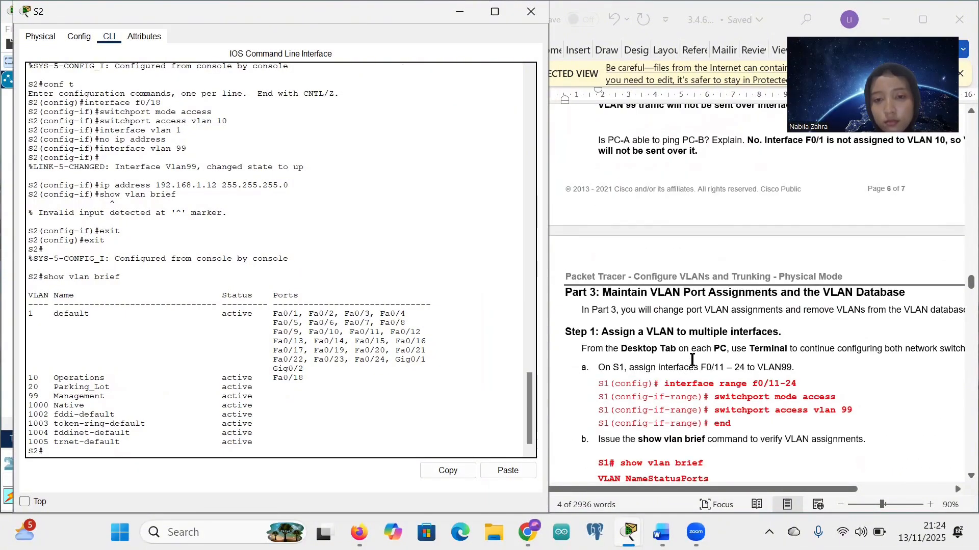
scroll(671, 287, up, 1)
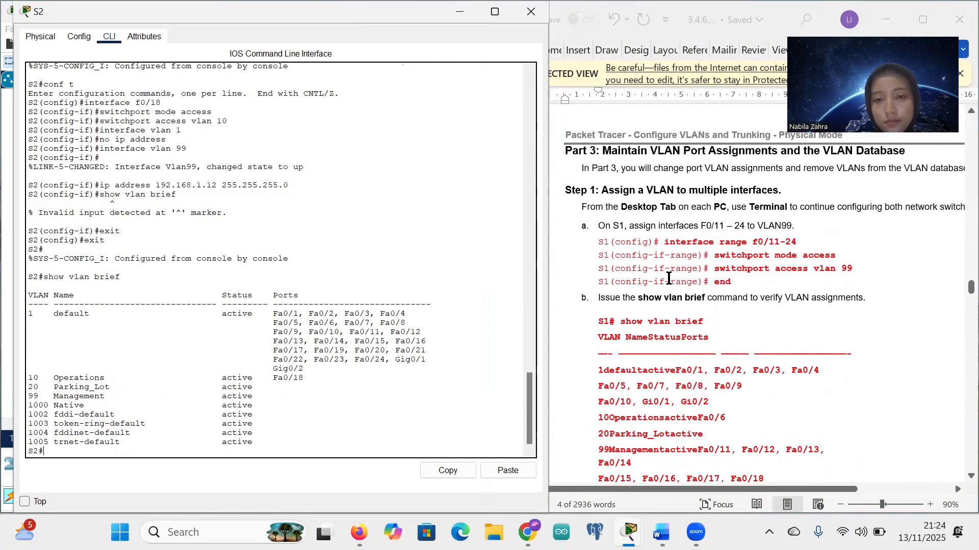
Step: Open S1's console and enter global configuration mode with conf t
click(458, 20)
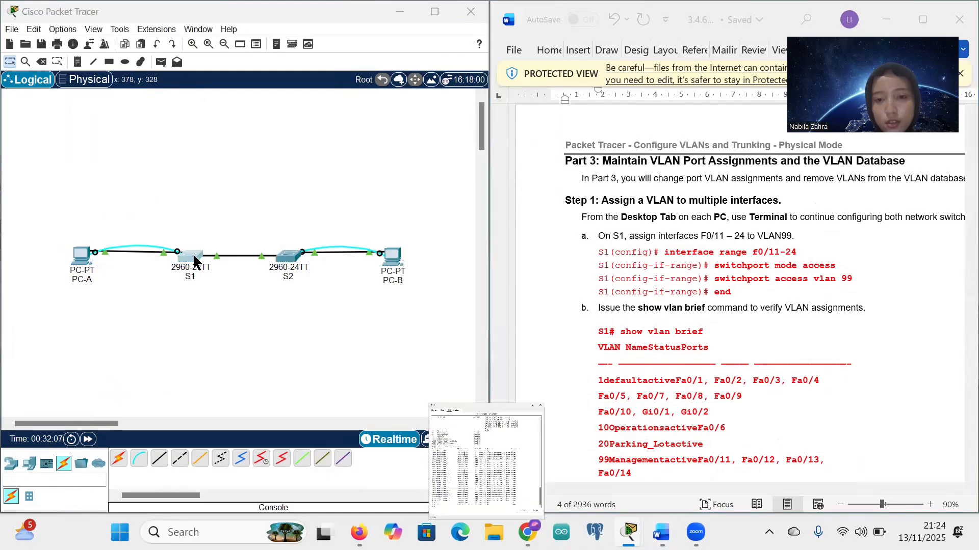
click(193, 253)
click(65, 451)
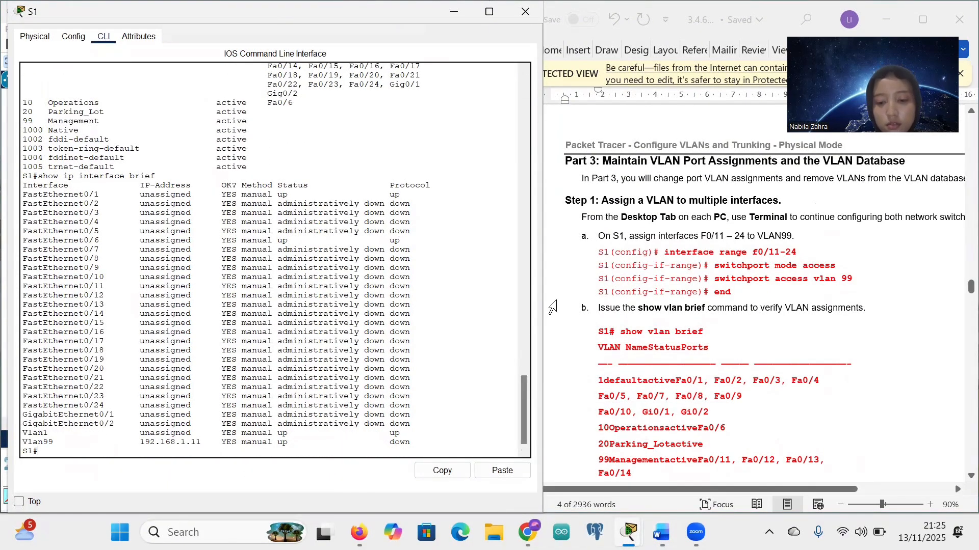
text(conf t)
key(Return)
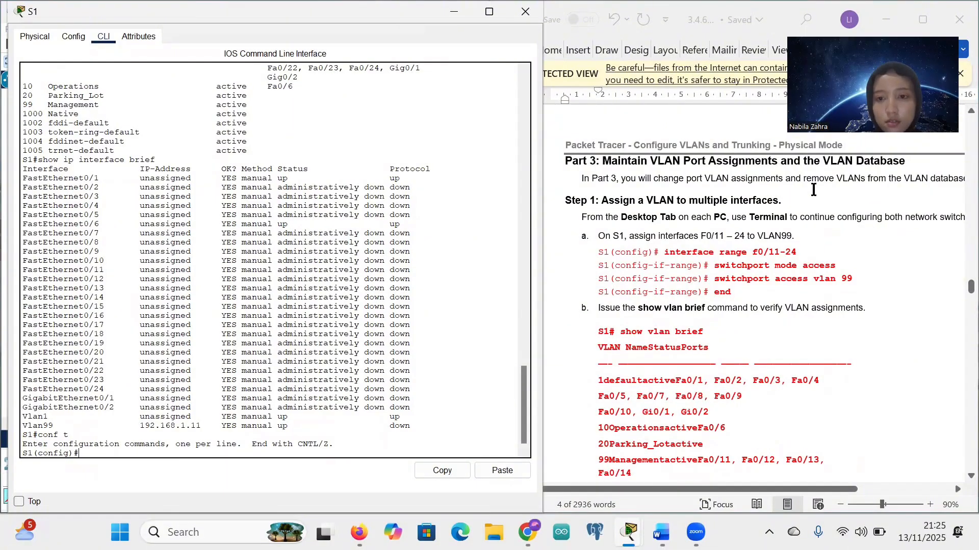
Step: Paste and run 'interface range f0/11-24' from the guide on S1
mouse_move(666, 253)
mouse_down()
mouse_move(800, 253)
mouse_move(663, 255)
mouse_up()
key(ctrl+c)
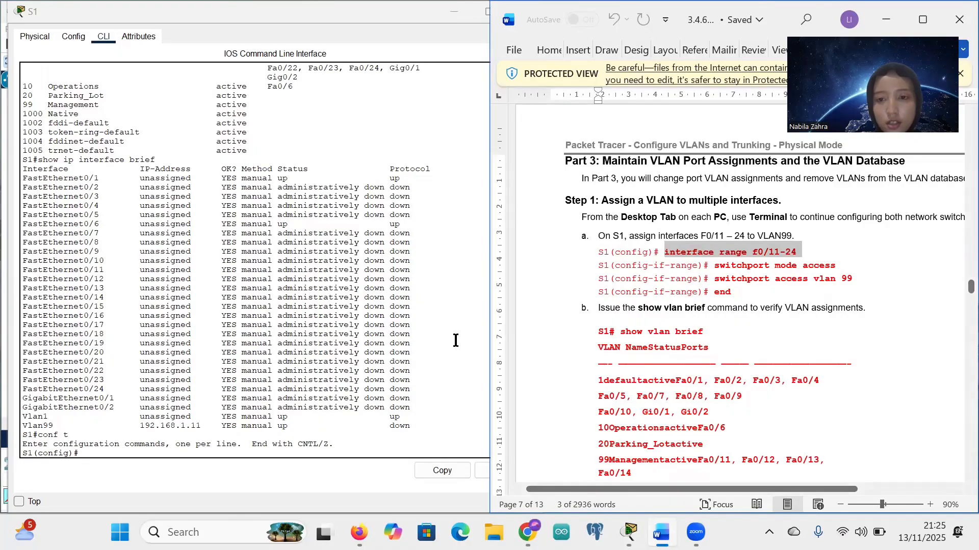
click(87, 456)
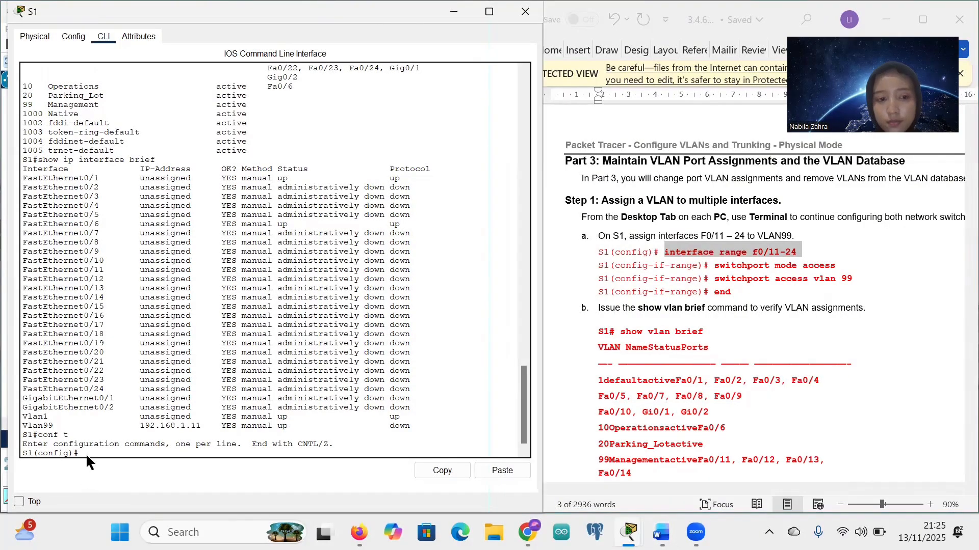
right_click(87, 454)
click(115, 475)
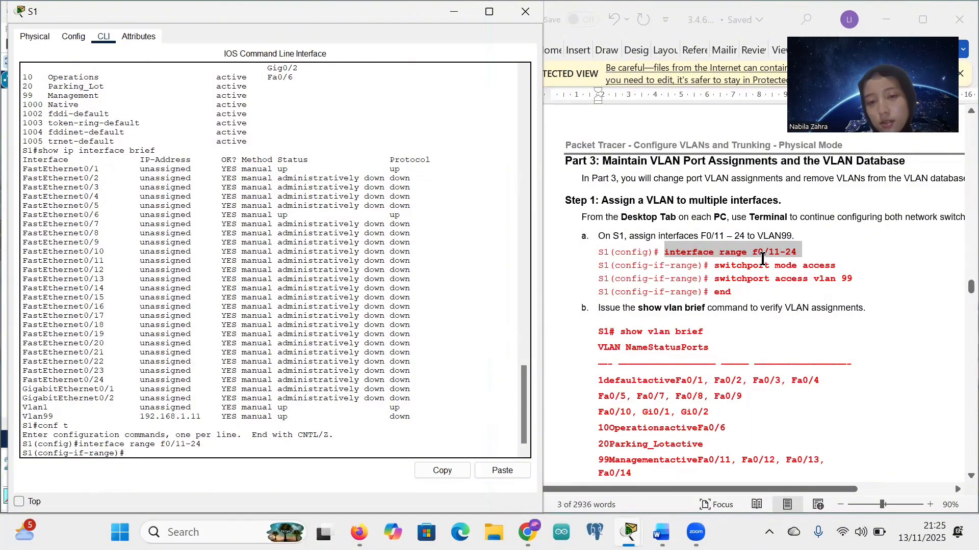
scroll(763, 259, right, 2)
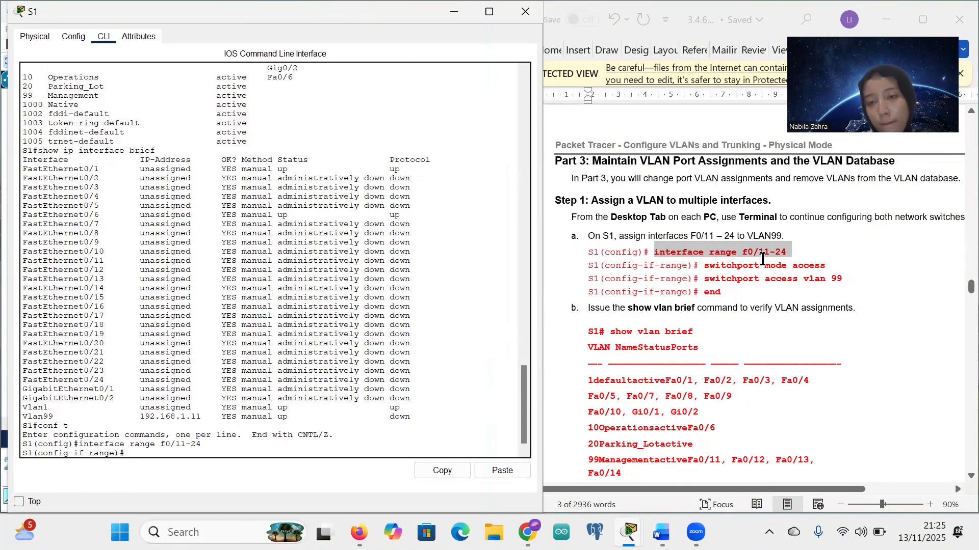
scroll(763, 259, right, 1)
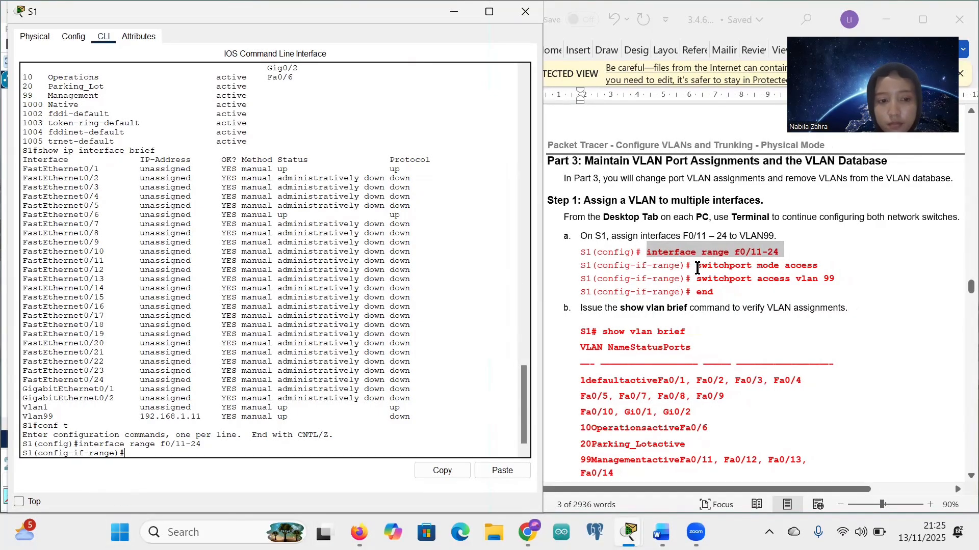
Step: Make the F0/11–24 range access ports with 'switchport mode access'
click(696, 268)
drag(697, 267, 817, 269)
key(ctrl+c)
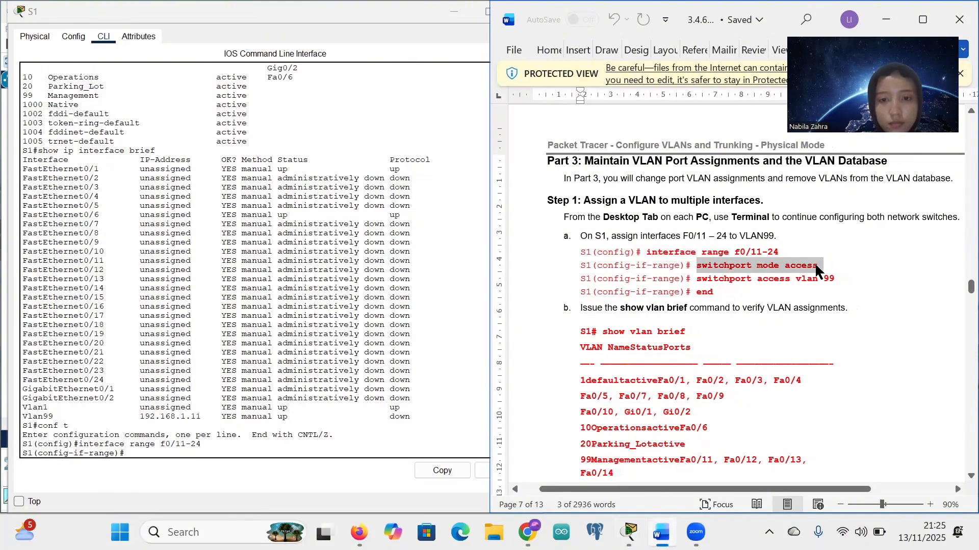
click(815, 265)
right_click(129, 456)
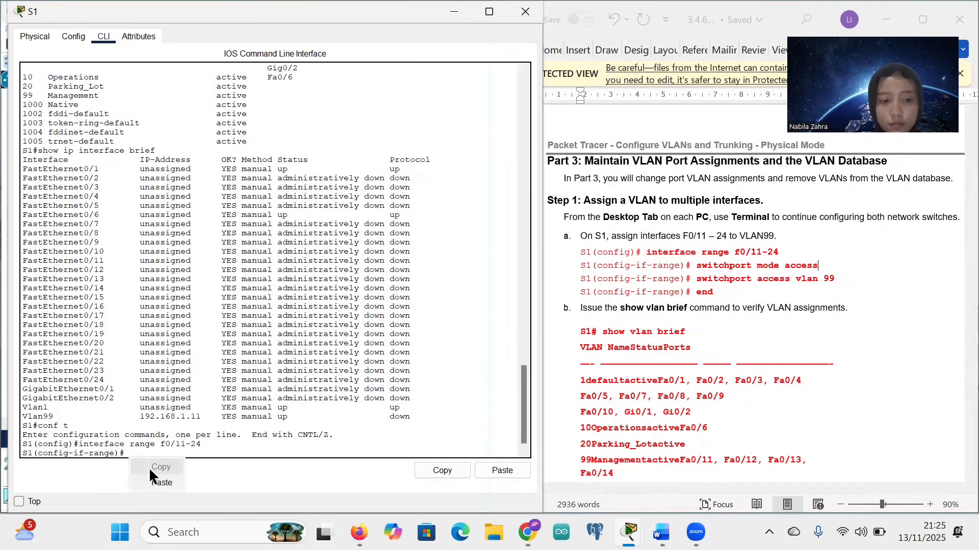
click(152, 482)
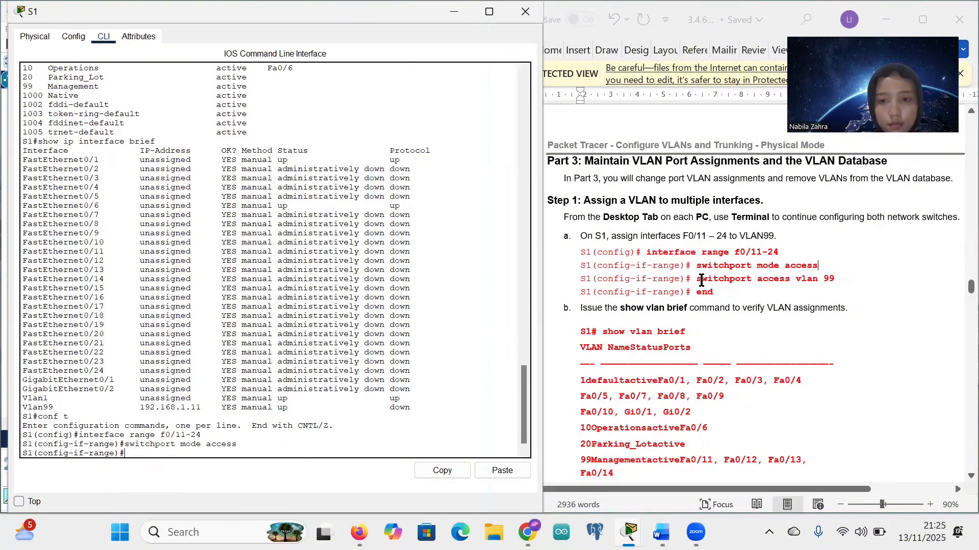
Step: Assign the range to VLAN 99 with 'switchport access vlan 99', then end to S1#
drag(698, 280, 833, 283)
key(ctrl+c)
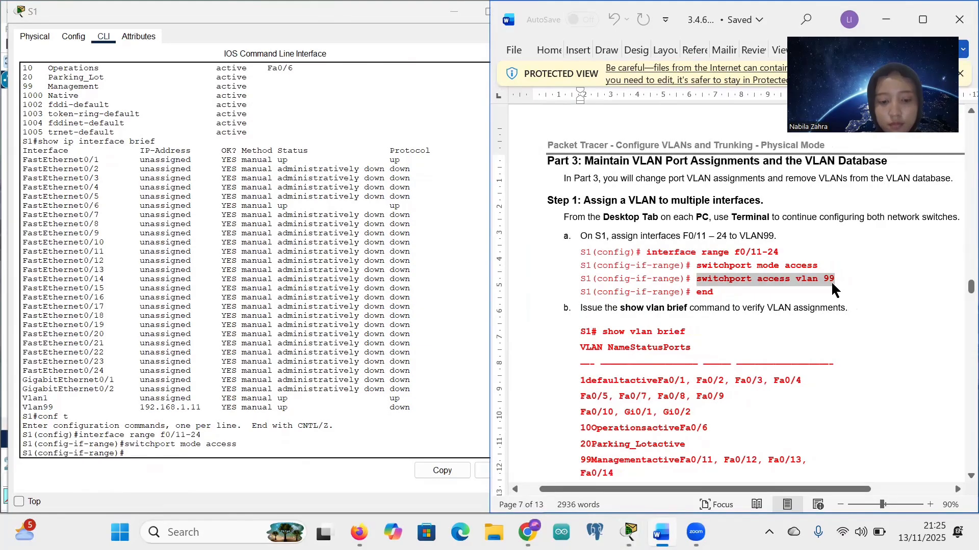
click(135, 453)
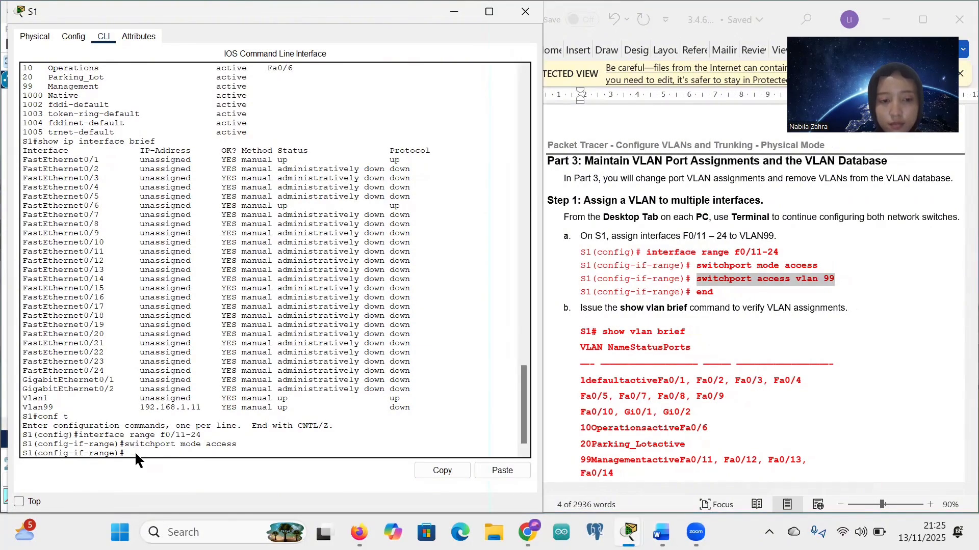
right_click(134, 451)
click(155, 476)
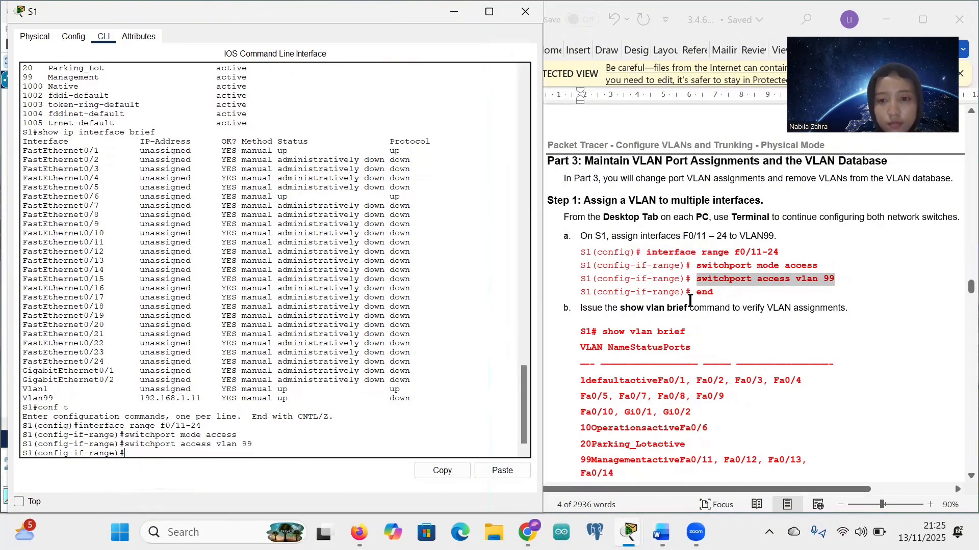
text(end)
key(Return)
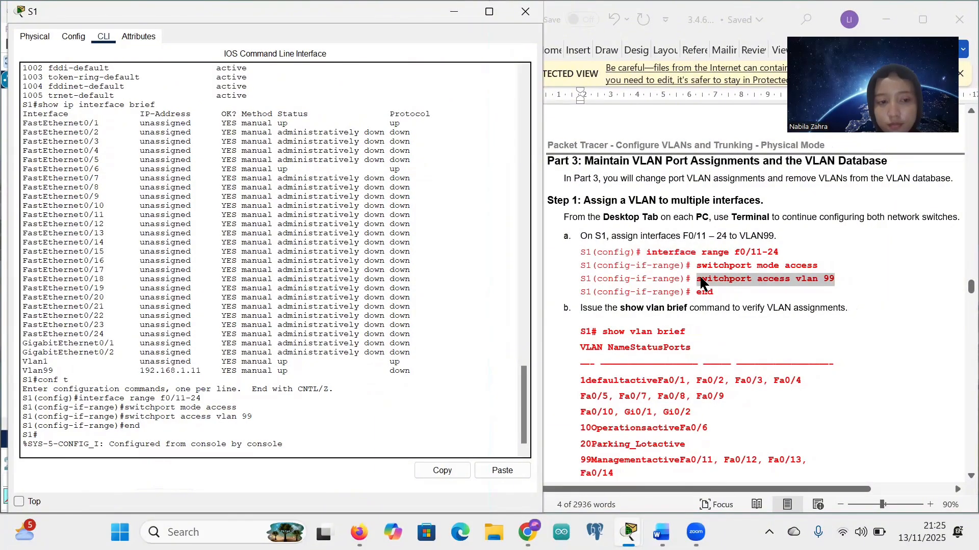
key(Return)
Step: Copy 'show vlan brief' from the guide and run it on S1
scroll(732, 314, down, 1)
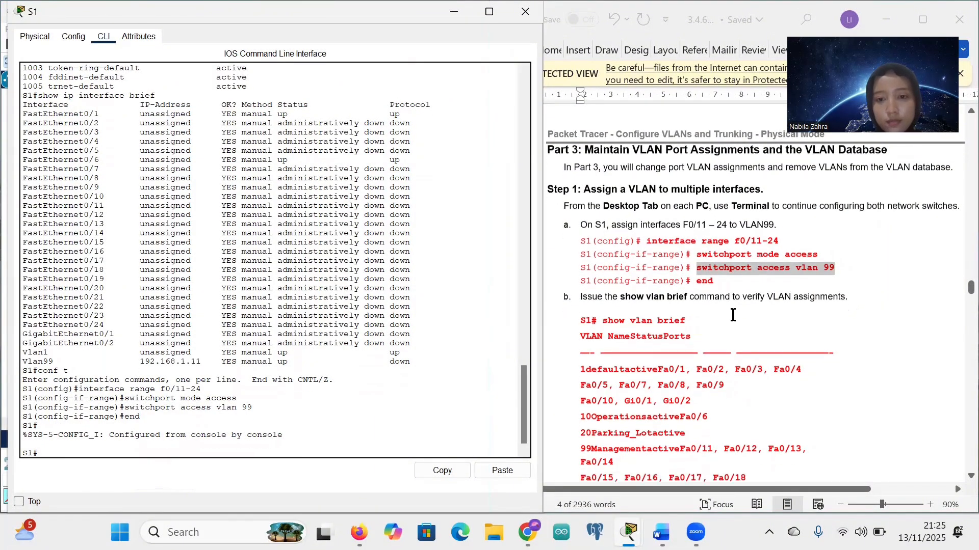
drag(602, 314, 686, 315)
key(ctrl+c)
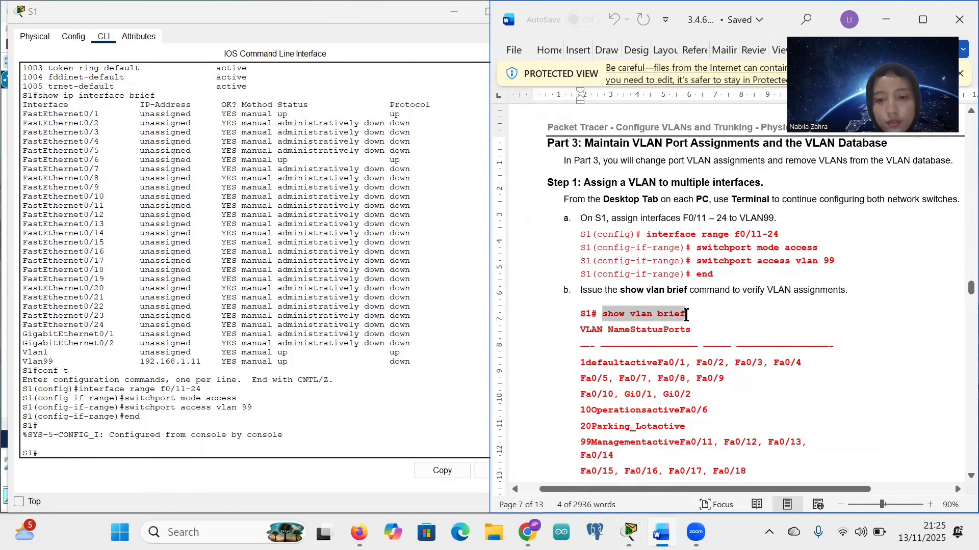
click(44, 453)
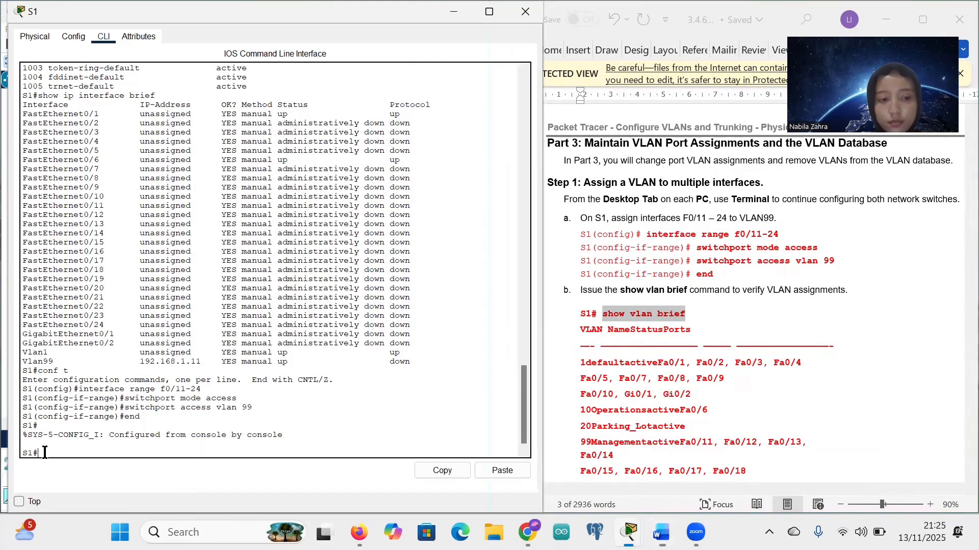
click(74, 475)
key(Return)
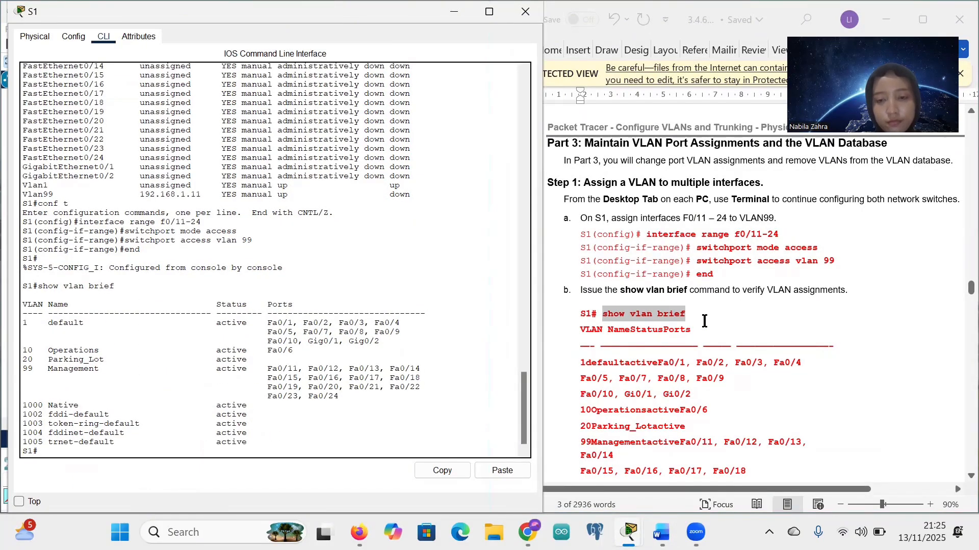
Step: Compare S1's VLAN output with the guide, confirming Fa0/11–Fa0/24 are in VLAN 99 Management
click(704, 321)
scroll(704, 321, down, 5)
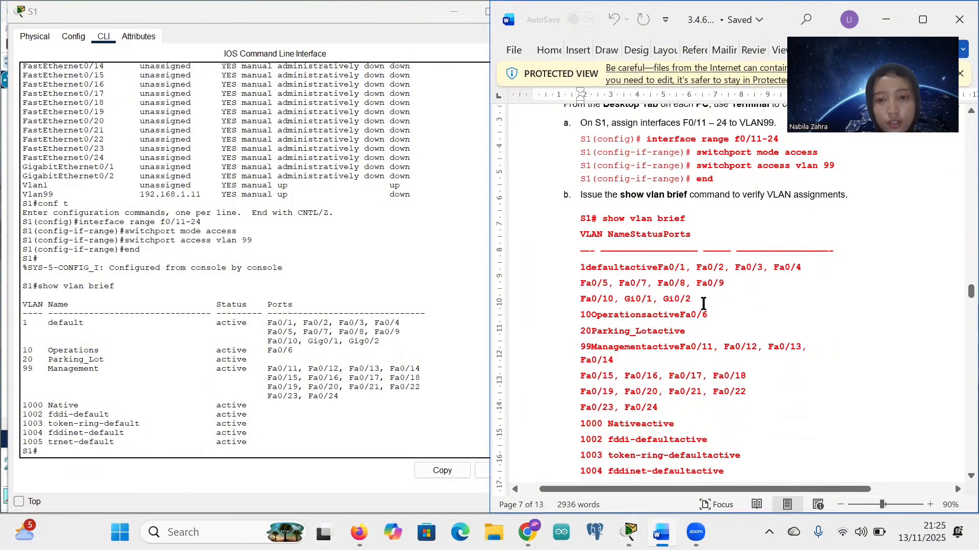
scroll(704, 304, down, 3)
scroll(704, 304, up, 2)
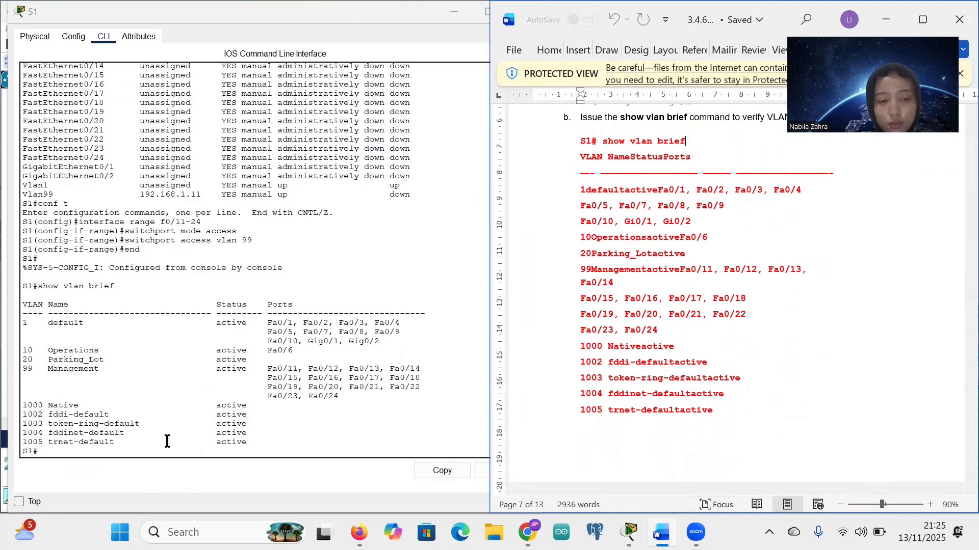
click(63, 451)
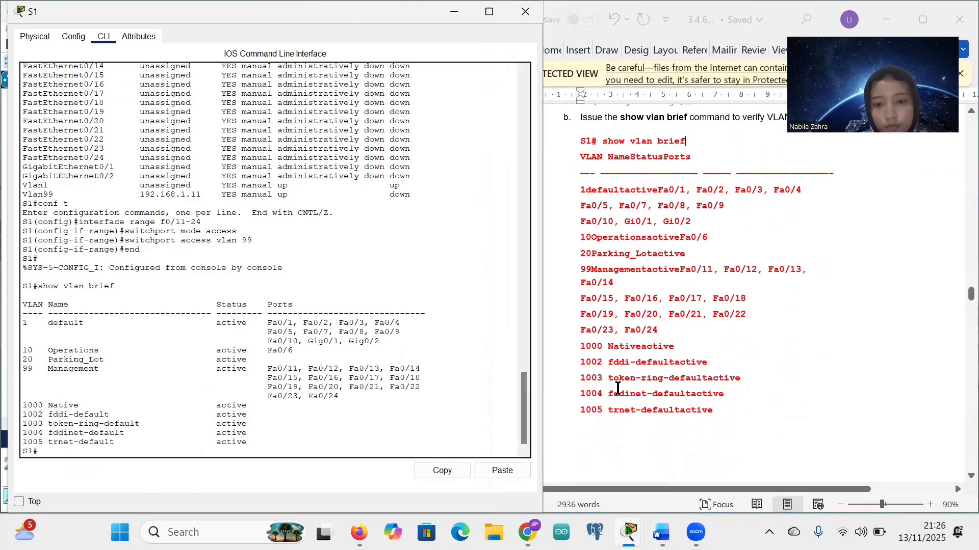
scroll(616, 386, down, 5)
scroll(616, 386, up, 4)
scroll(617, 388, up, 5)
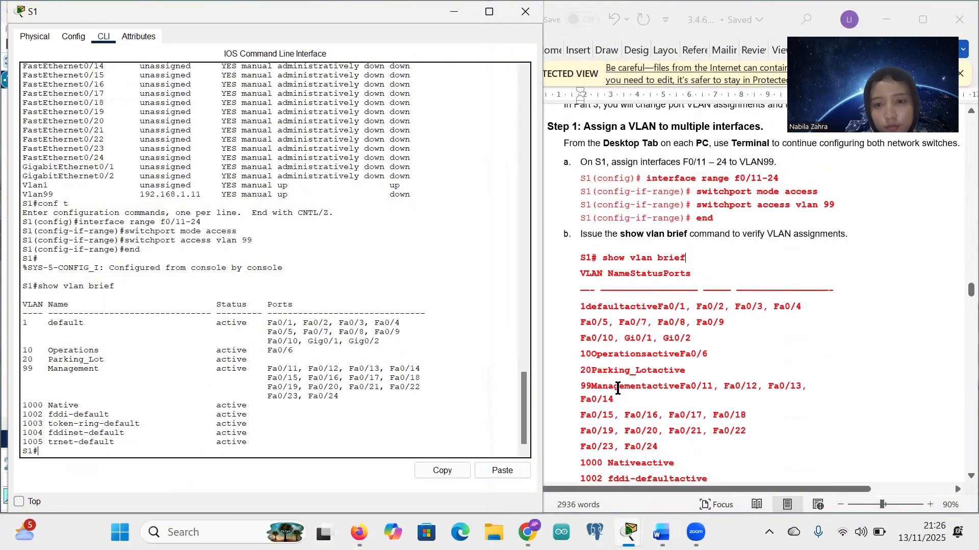
scroll(617, 388, down, 5)
scroll(617, 388, down, 10)
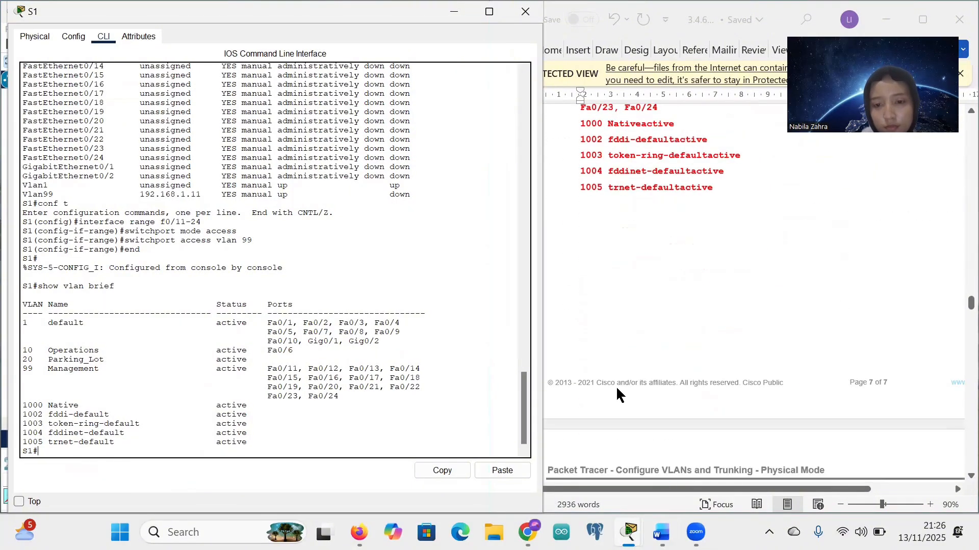
scroll(617, 389, down, 1)
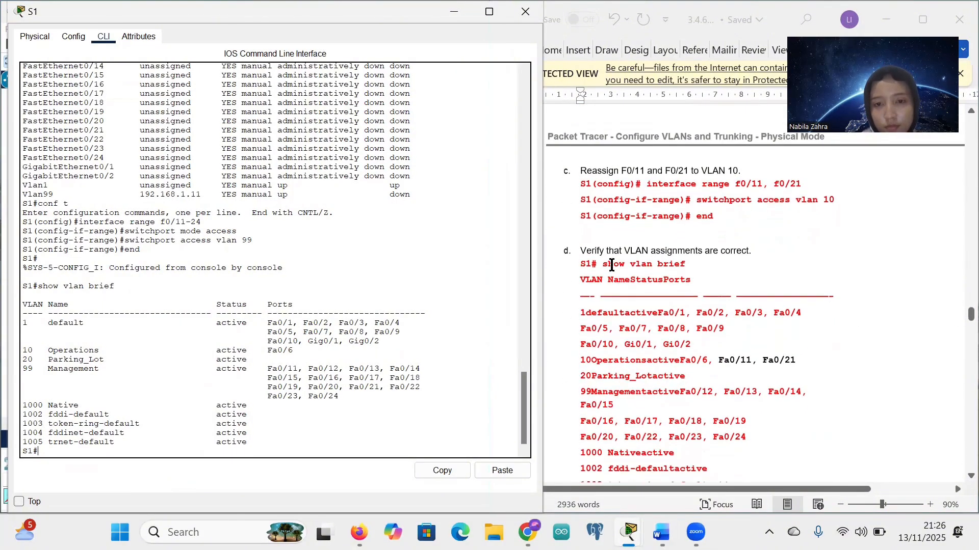
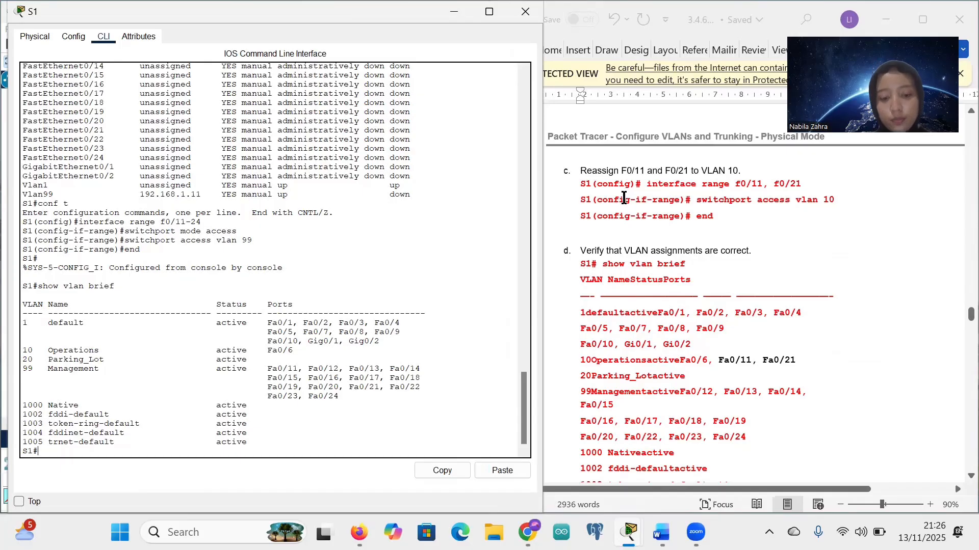
Step: Enter global configuration on S1 and select the interface range F0/11, F0/21
text(conf t)
key(Return)
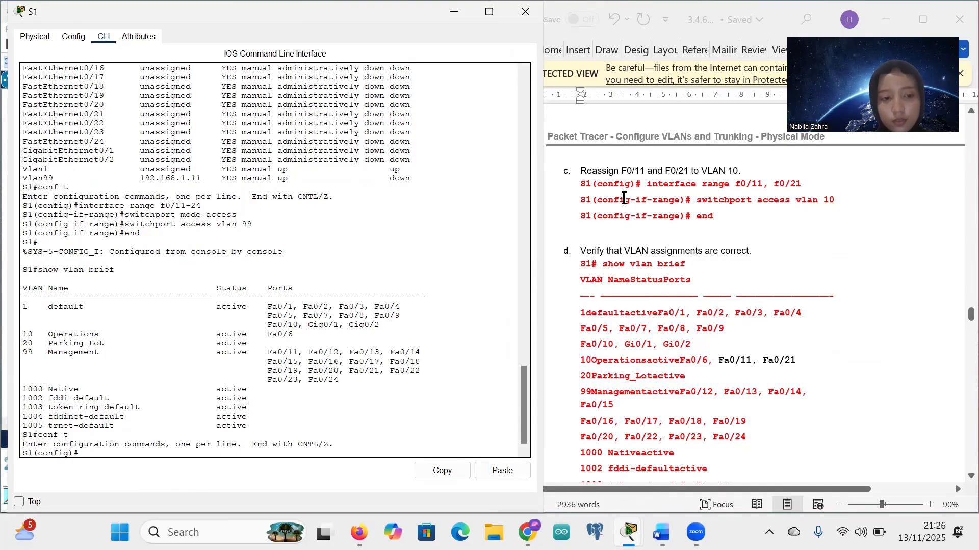
drag(645, 187, 805, 184)
key(ctrl+c)
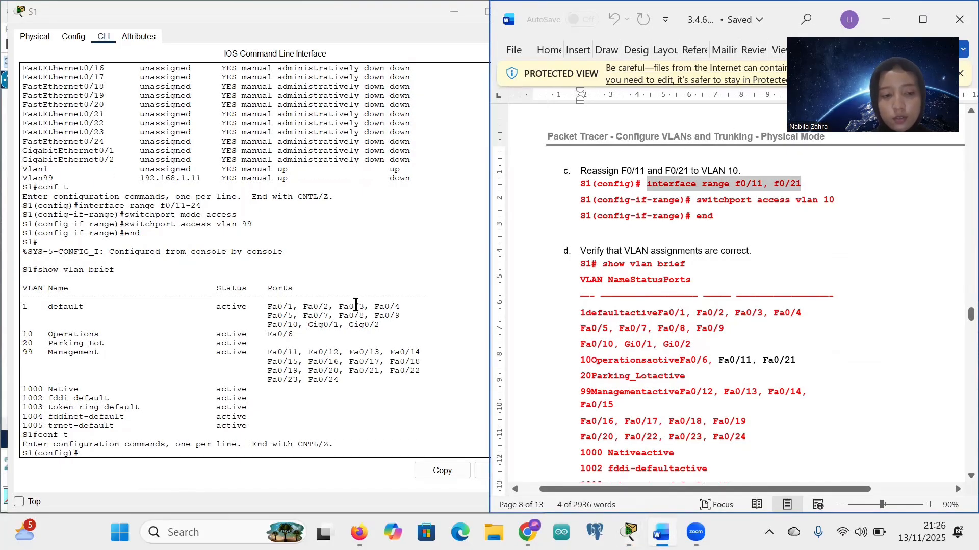
right_click(81, 458)
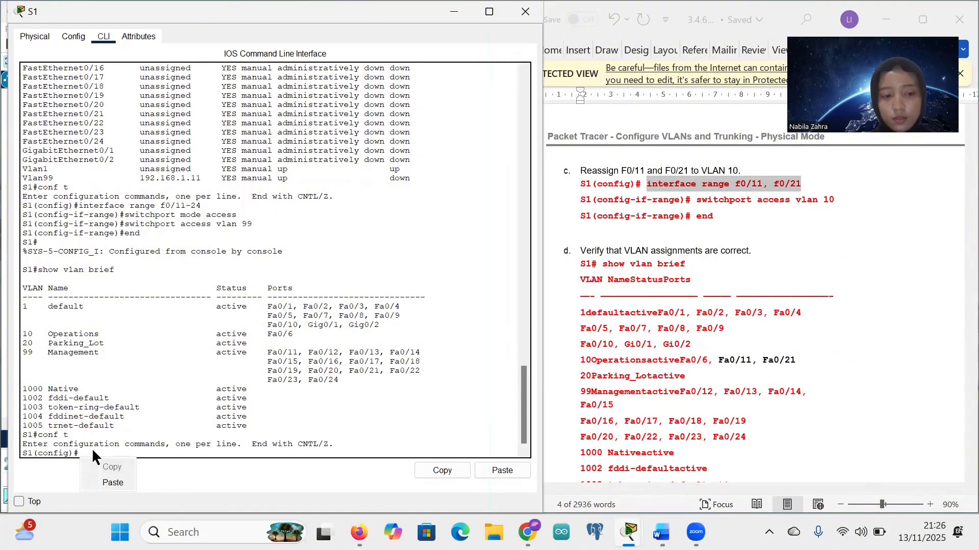
click(111, 482)
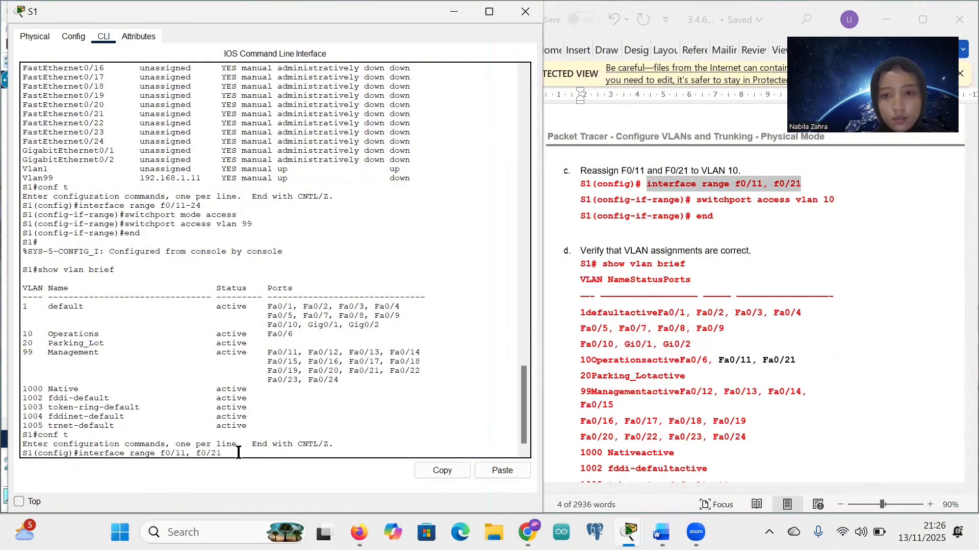
key(Return)
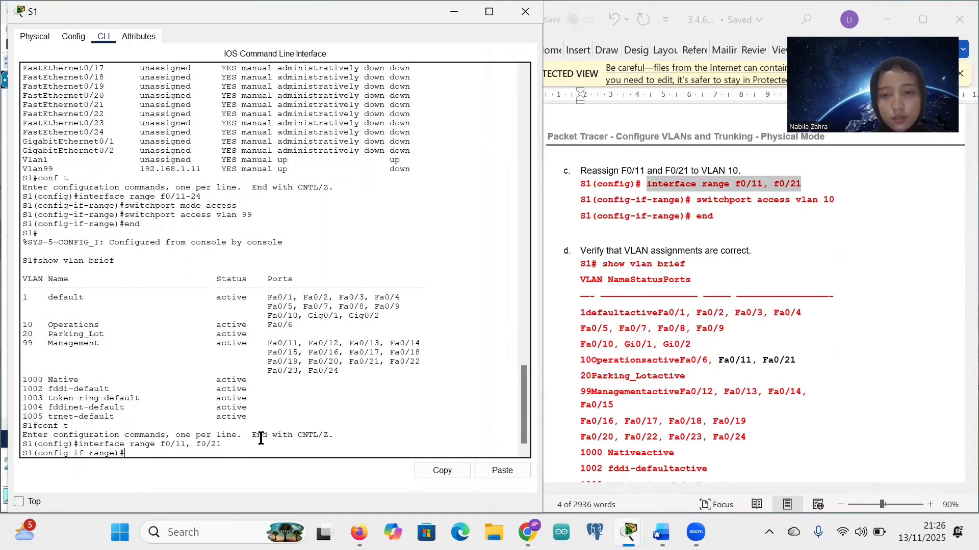
Step: Assign both ports to access VLAN 10 with 'switchport access vlan 10', then end to S1#
drag(696, 199, 835, 200)
key(ctrl+c)
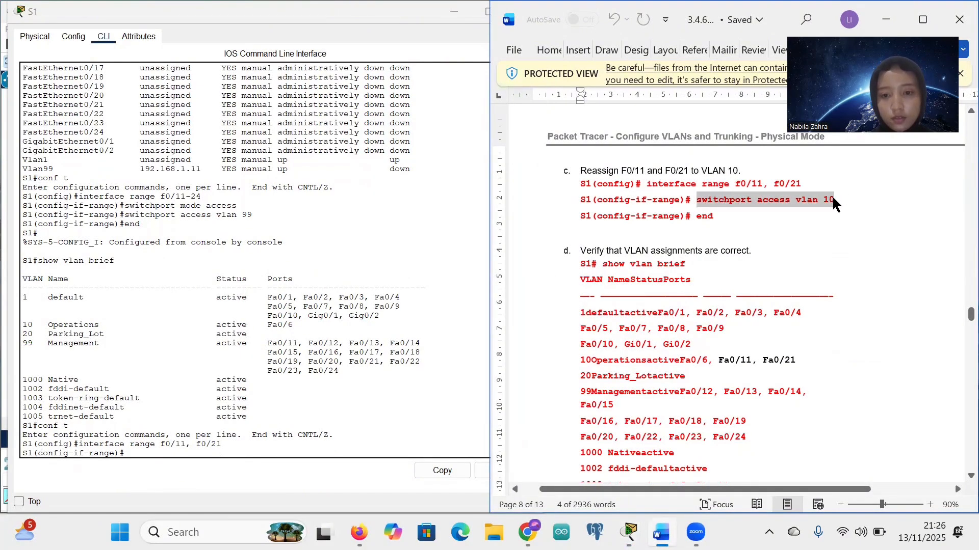
click(139, 455)
right_click(158, 456)
click(159, 475)
key(Return)
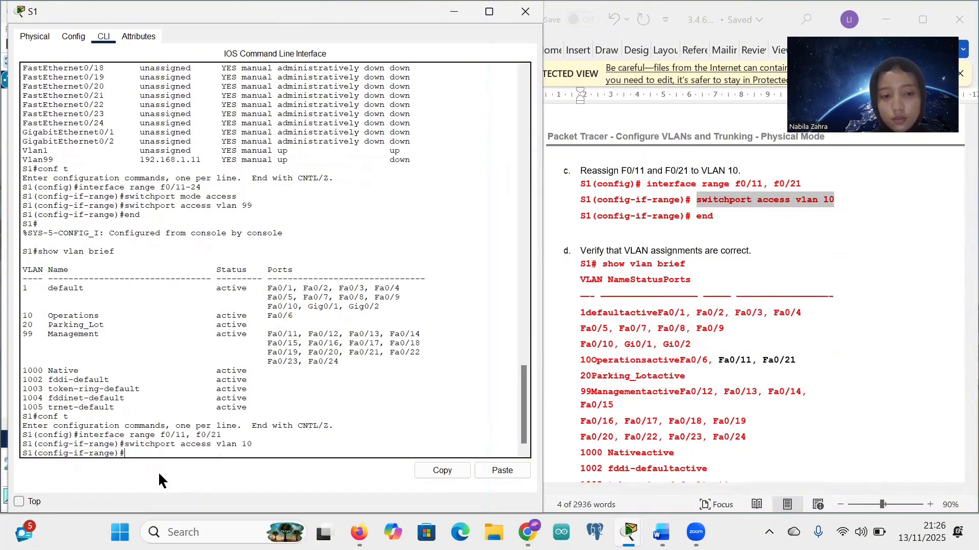
text(end)
key(Return)
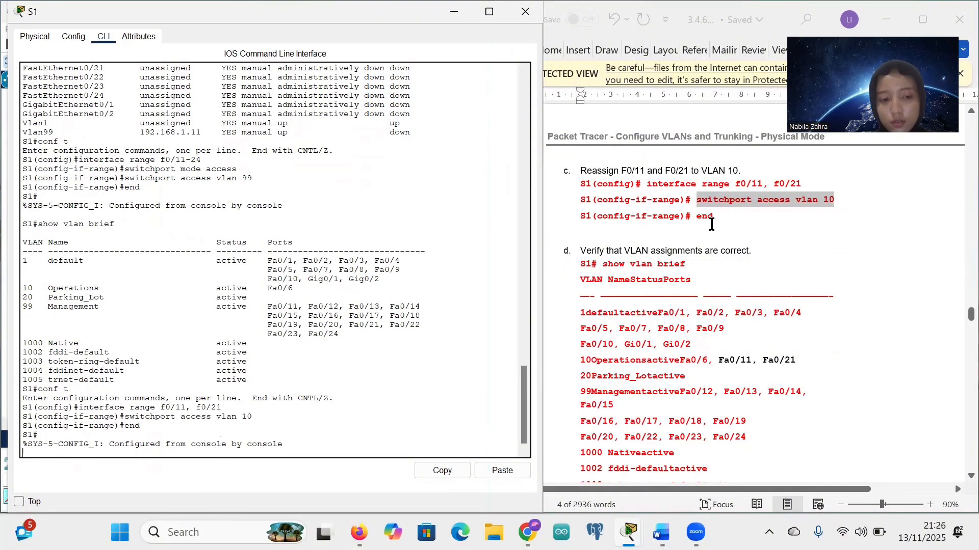
key(Return)
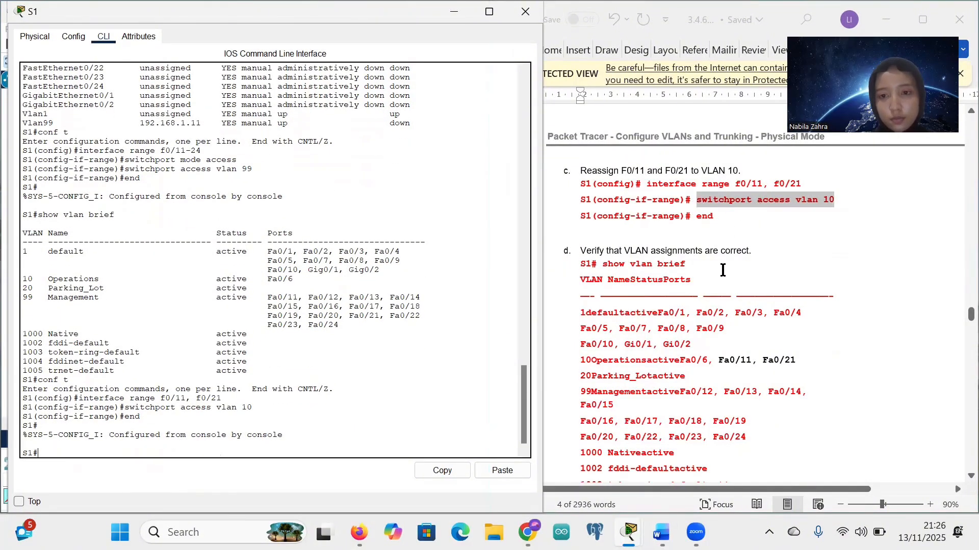
Step: Copy 'show vlan brief' from the worksheet for use in the S1 console
scroll(723, 270, down, 2)
click(621, 211)
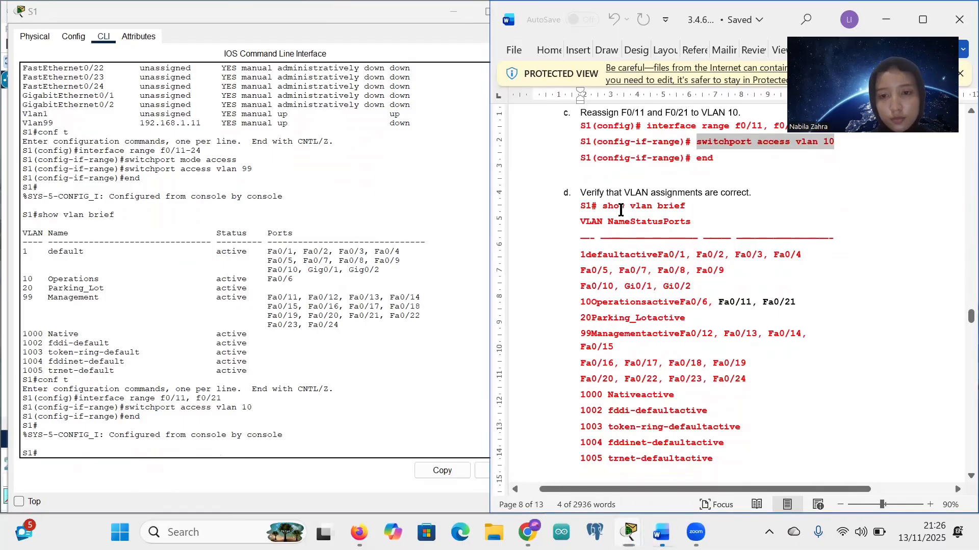
drag(621, 211, 685, 207)
key(ctrl+c)
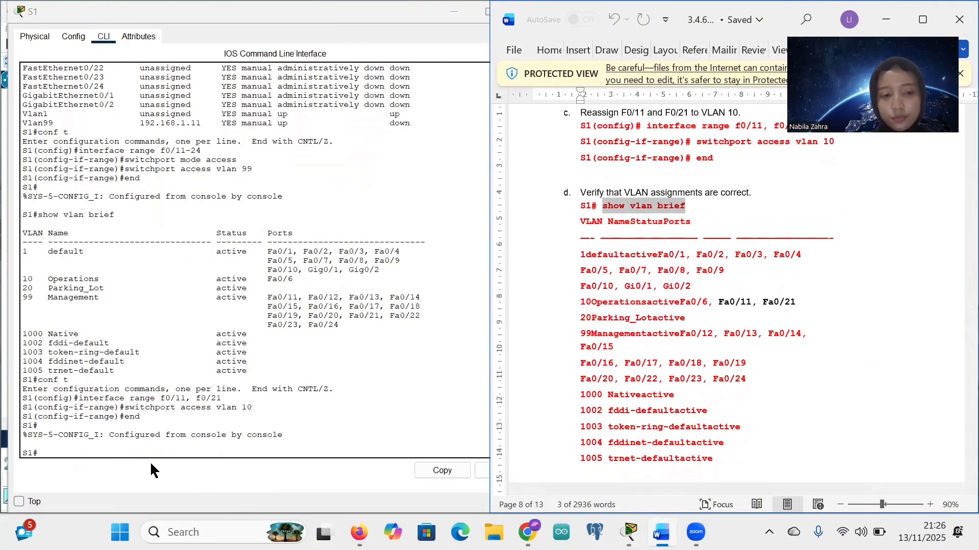
click(42, 452)
right_click(44, 455)
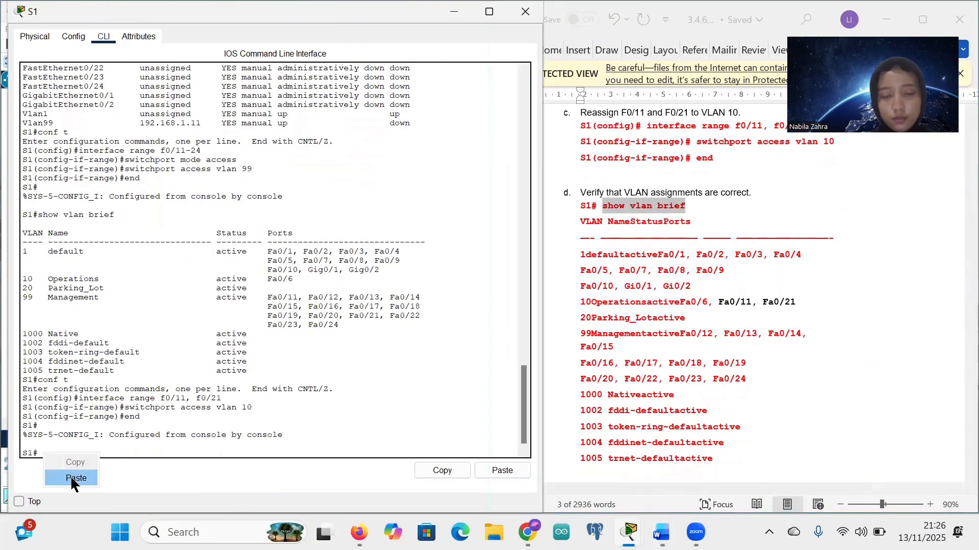
Step: Run 'show vlan brief' on S1 and mark the VLAN 10 Operations row
click(75, 478)
key(Return)
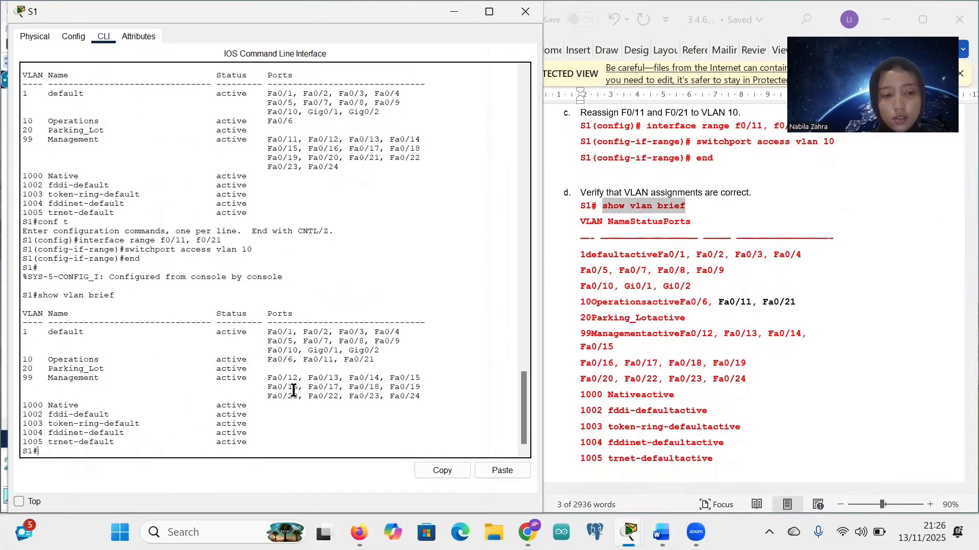
scroll(685, 317, down, 1)
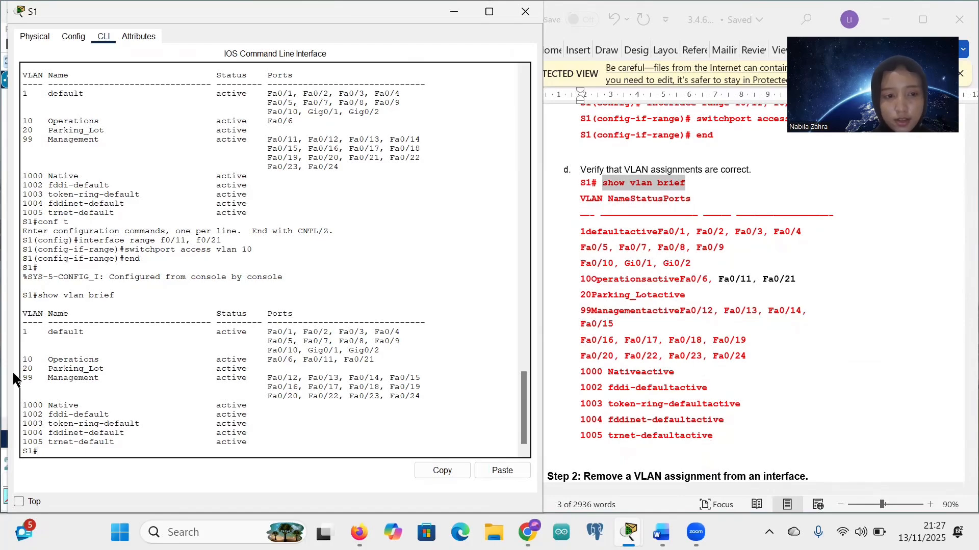
drag(23, 359, 292, 363)
click(292, 362)
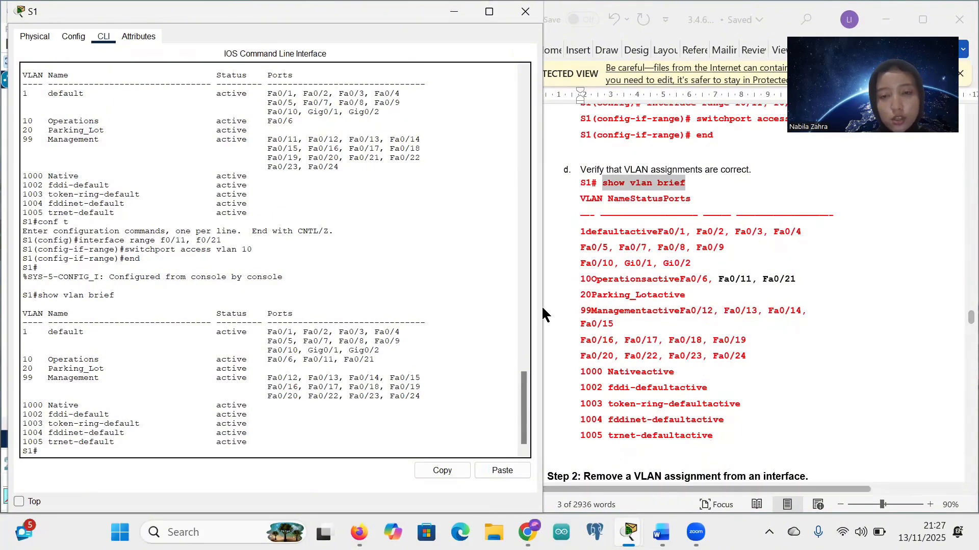
scroll(662, 295, up, 2)
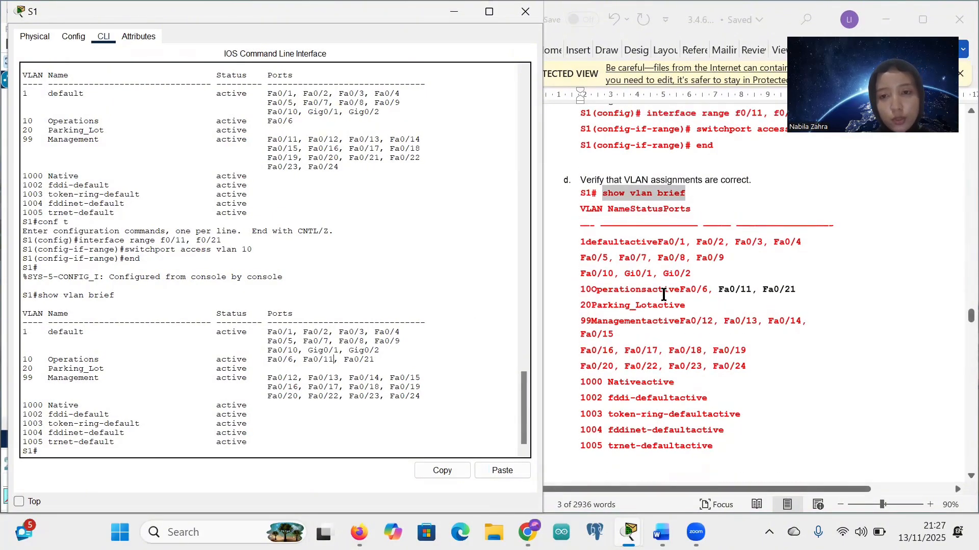
click(334, 359)
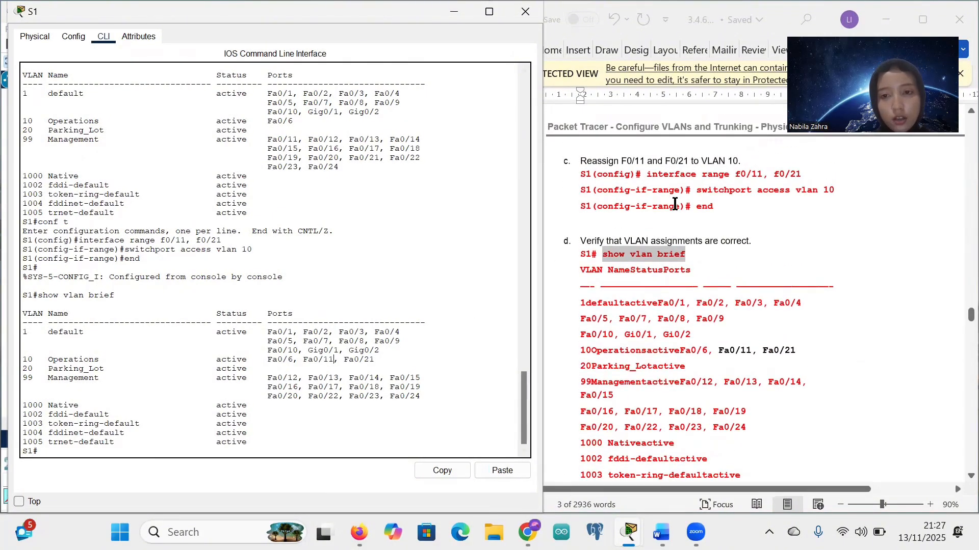
Step: Compare against the earlier VLAN 10 row with only Fa0/6, confirming Fa0/11 and Fa0/21 were added
click(679, 160)
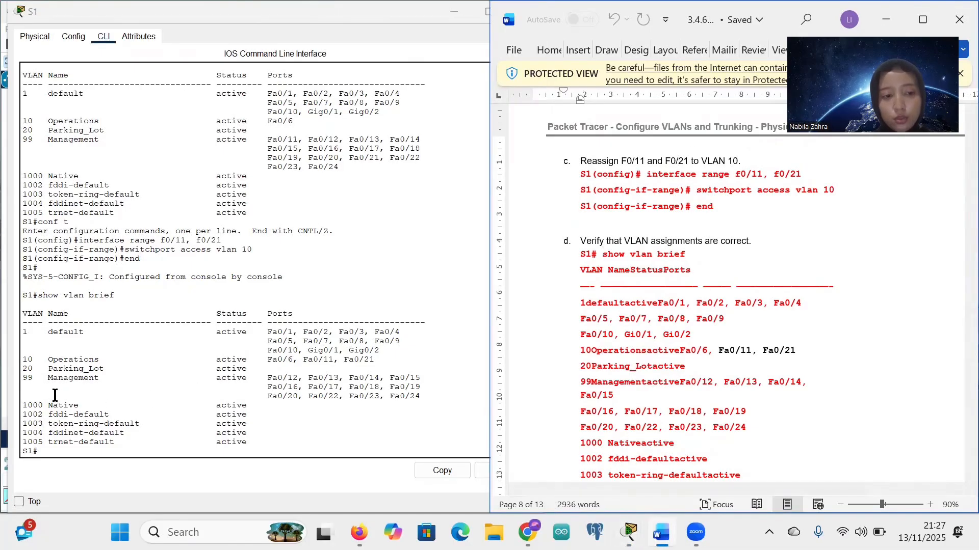
scroll(47, 366, up, 2)
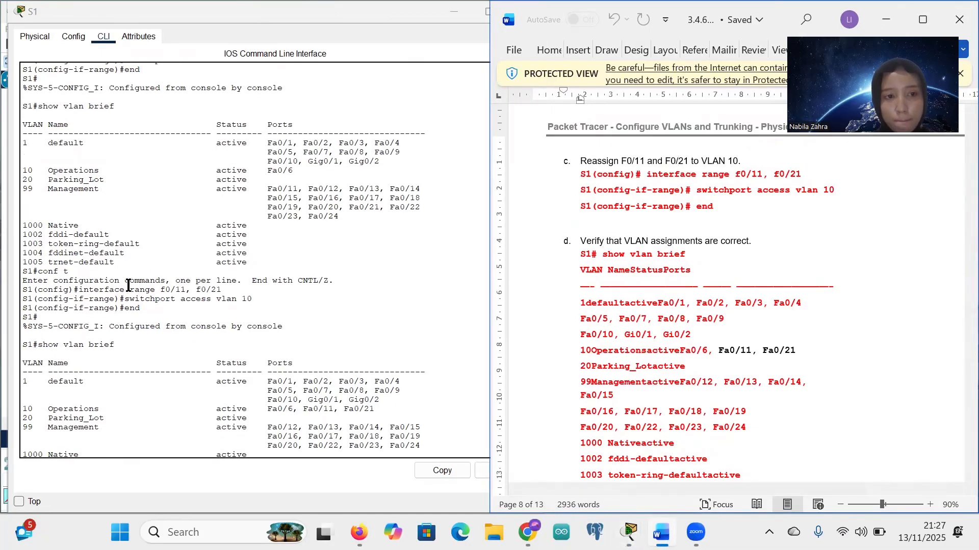
drag(33, 170, 301, 172)
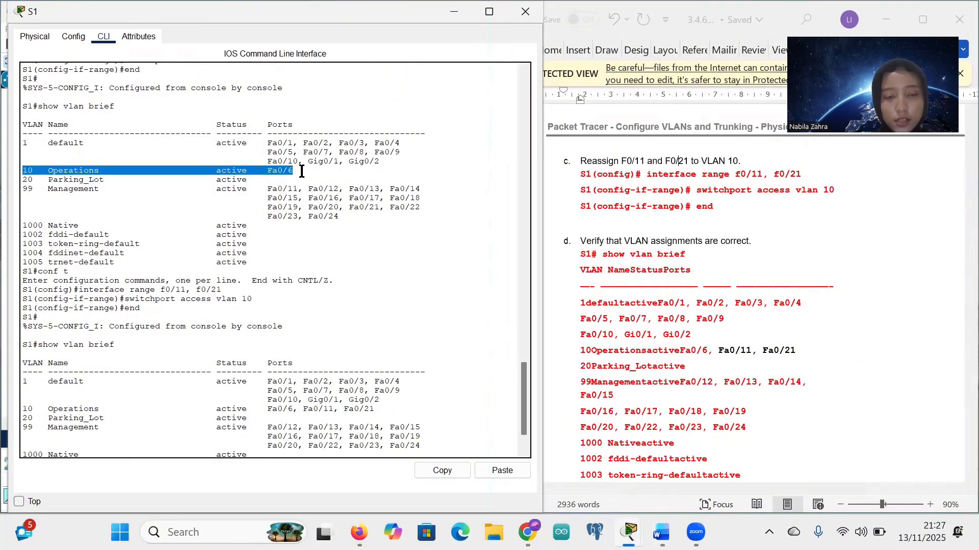
click(301, 172)
scroll(301, 171, down, 2)
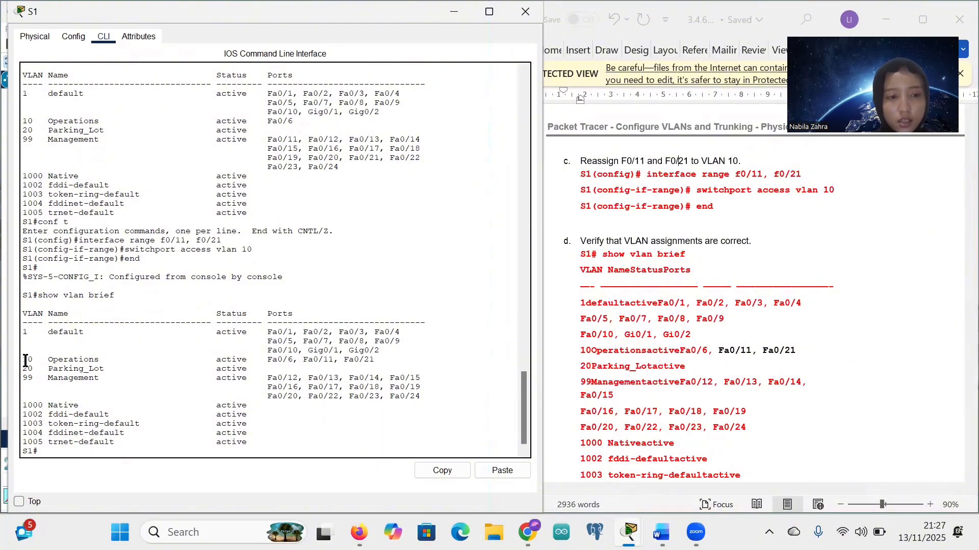
drag(23, 360, 376, 360)
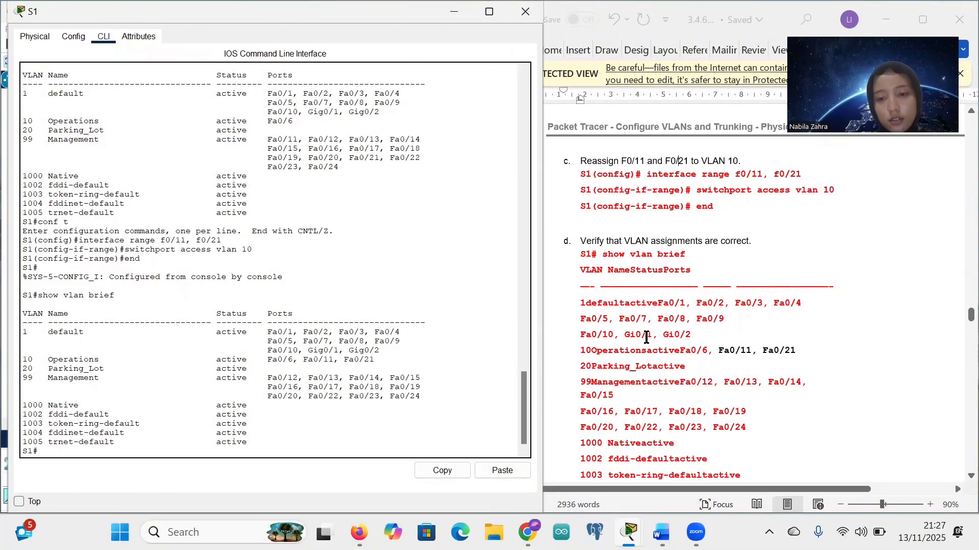
Step: Enter global configuration and the interface f0/24 configuration on S1
scroll(646, 338, down, 5)
scroll(646, 338, down, 5)
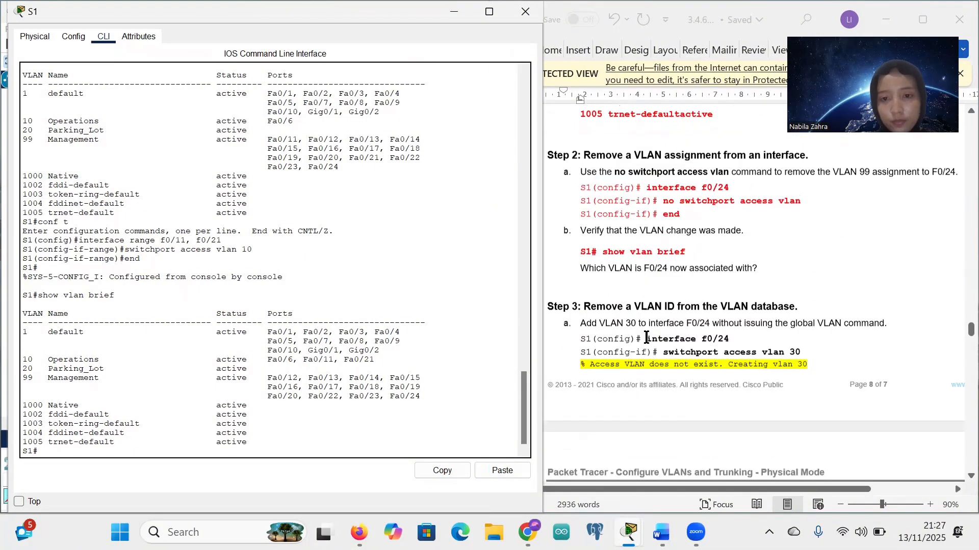
scroll(636, 176, up, 1)
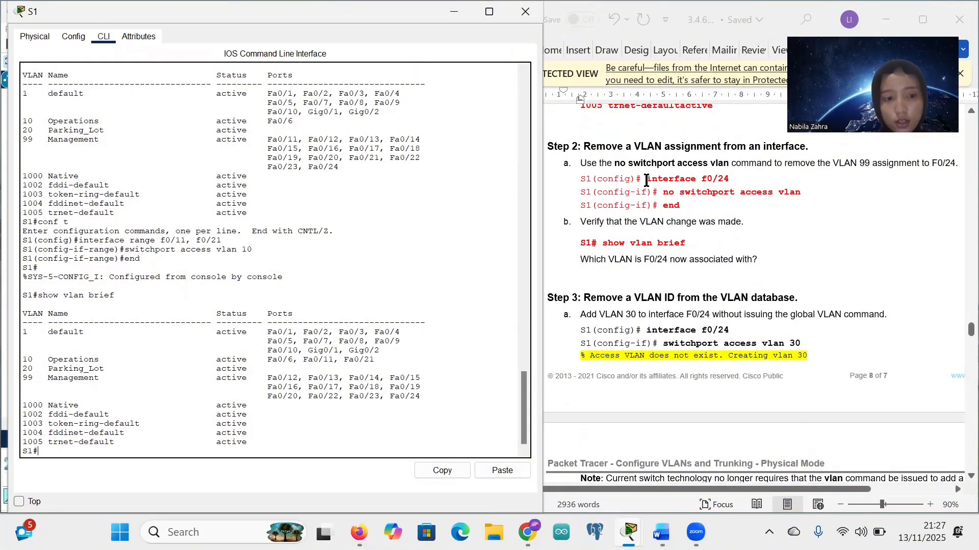
text(t)
key(Return)
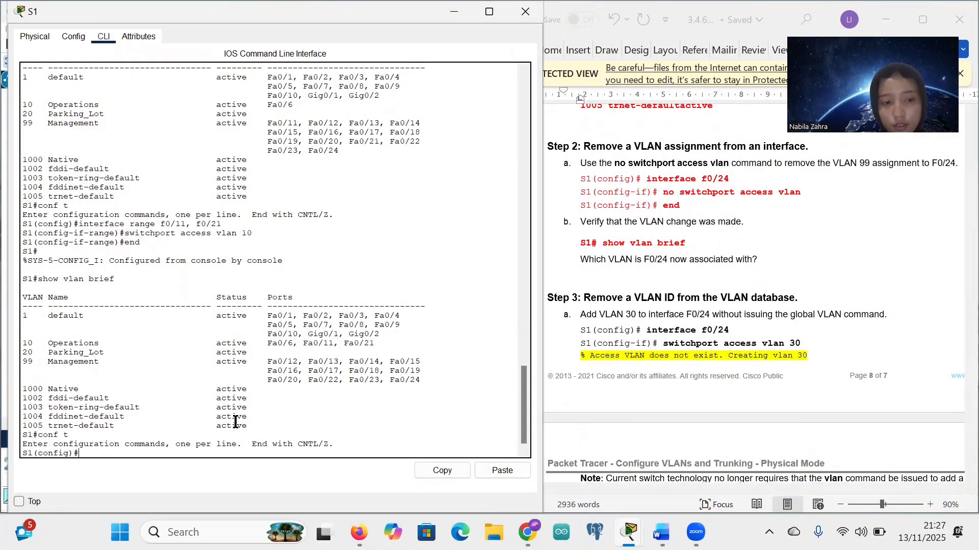
drag(646, 178, 728, 180)
key(ctrl+c)
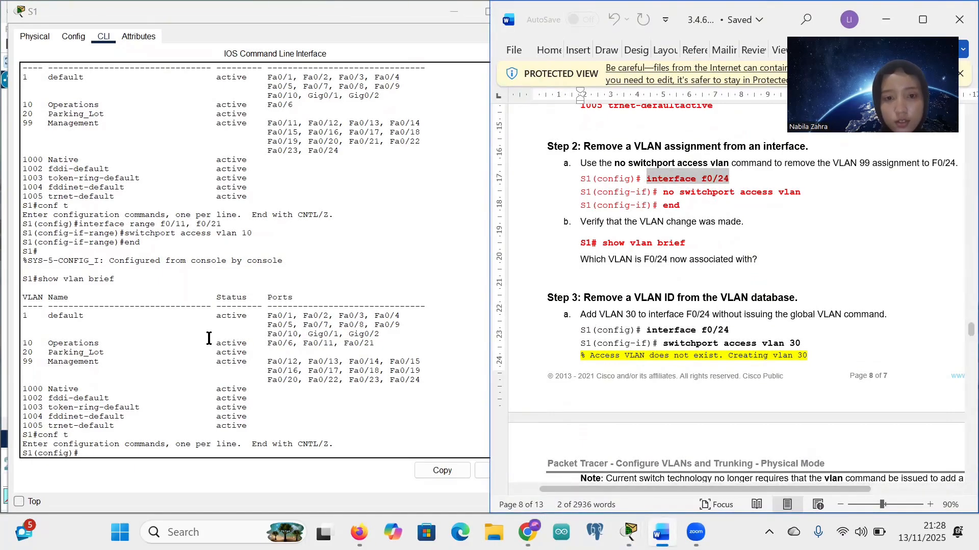
click(80, 453)
right_click(82, 456)
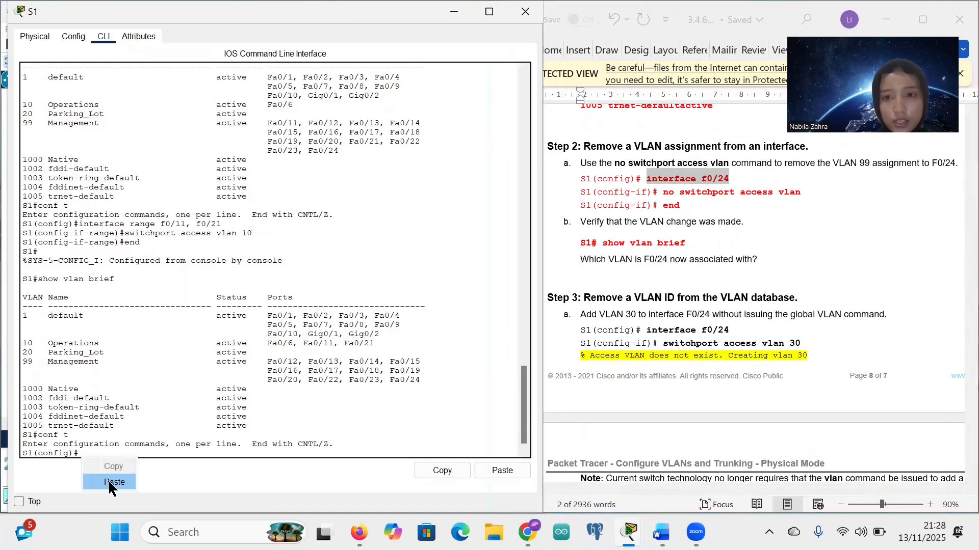
click(110, 482)
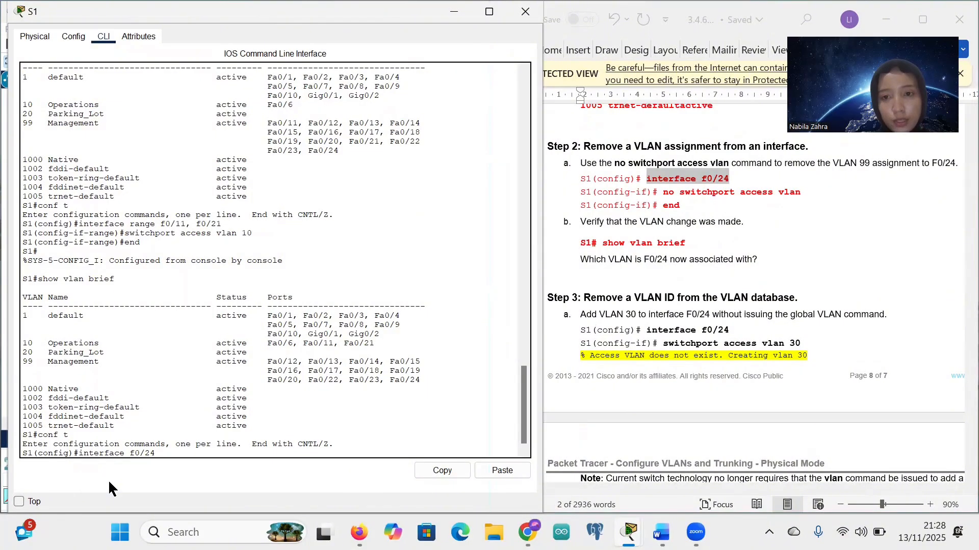
key(Return)
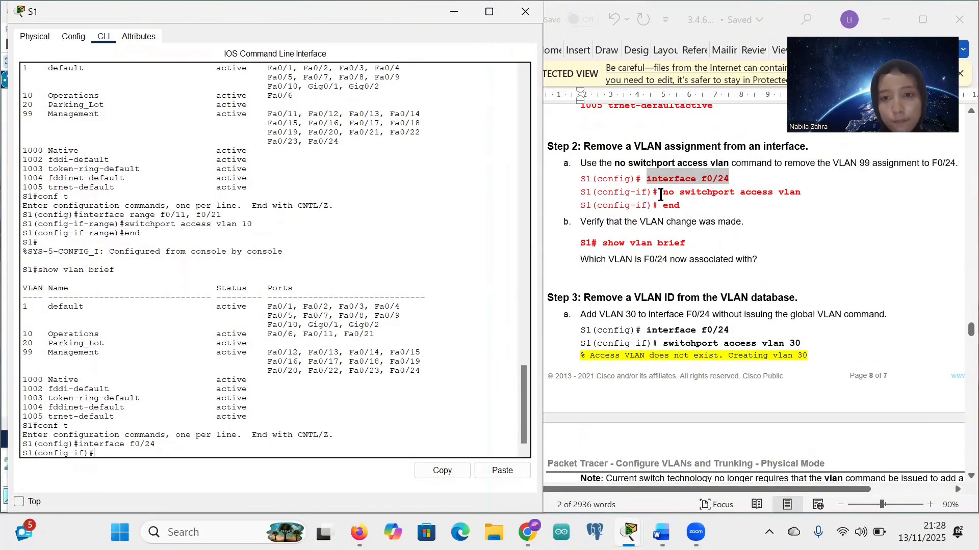
Step: Run 'no switchport access vlan' on F0/24, then end back to privileged mode
drag(665, 197, 797, 196)
key(ctrl+c)
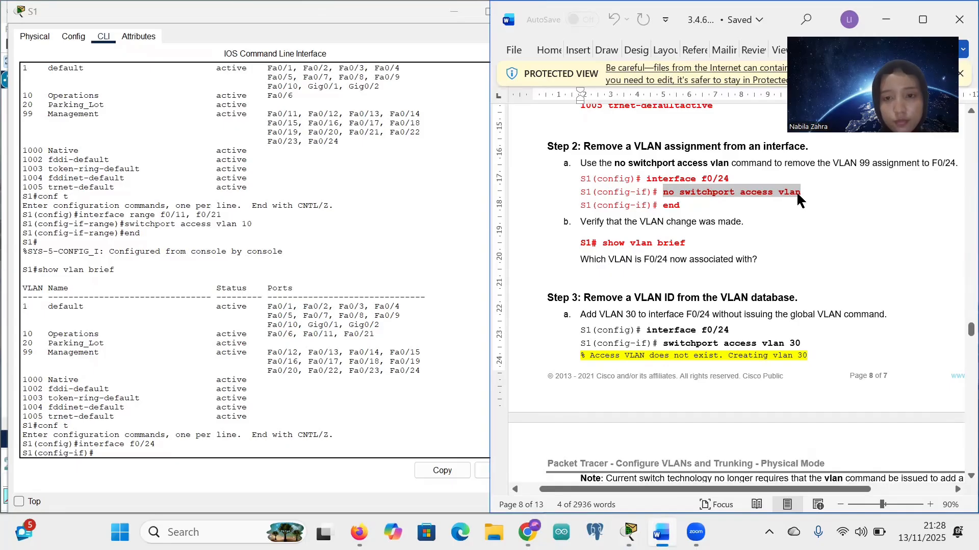
click(97, 453)
right_click(101, 456)
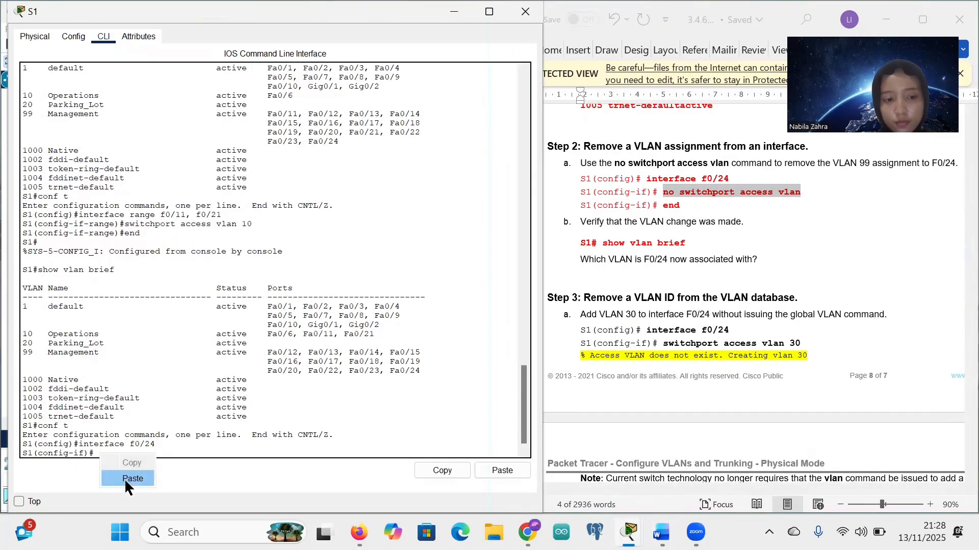
click(124, 478)
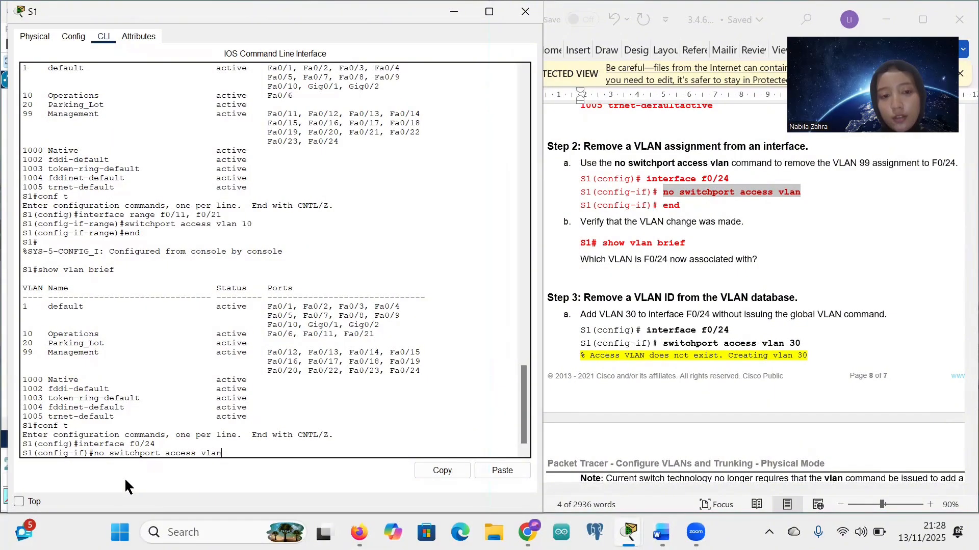
key(Return)
text(end)
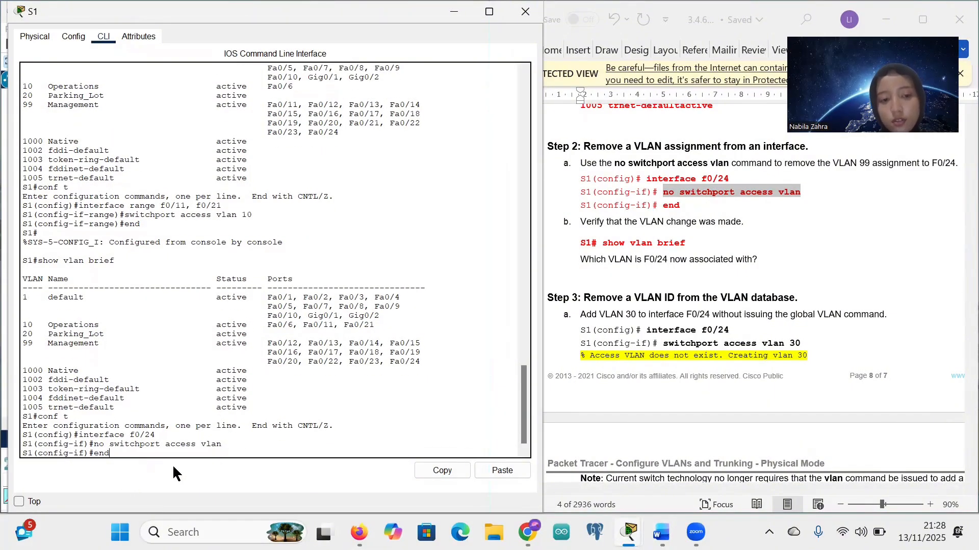
key(Return)
key(Return)
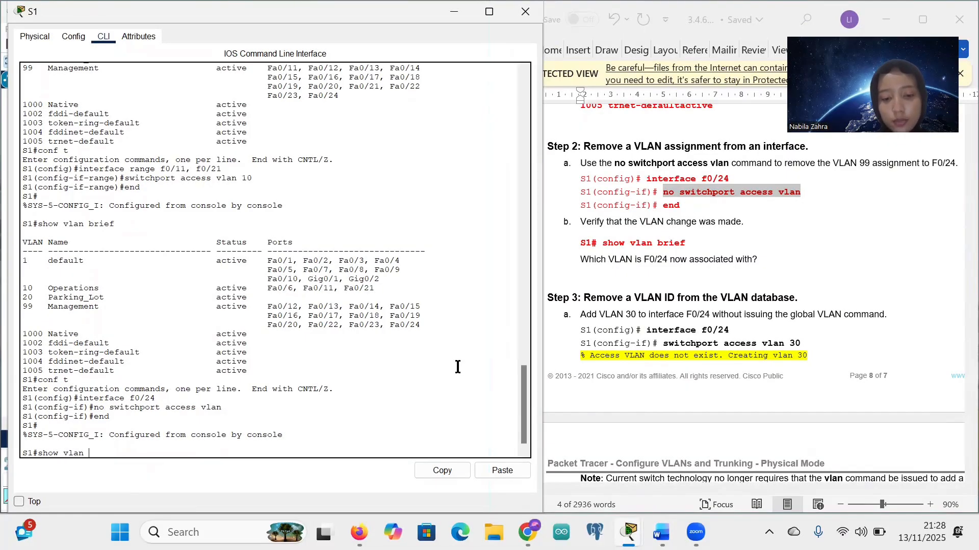
Step: Run 'show vlan brief' on S1 and review the VLAN 1 and VLAN 99 port lists
key(Return)
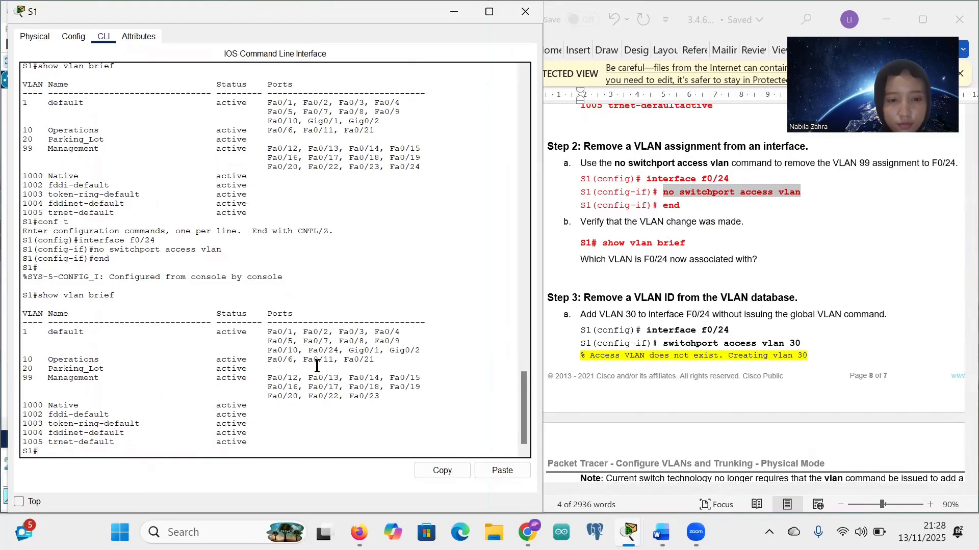
scroll(316, 365, up, 1)
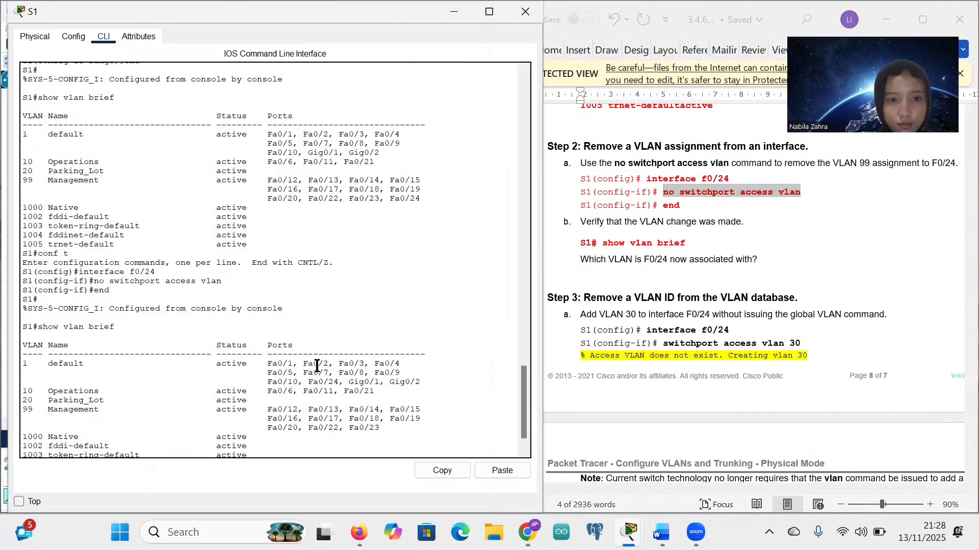
scroll(317, 365, up, 1)
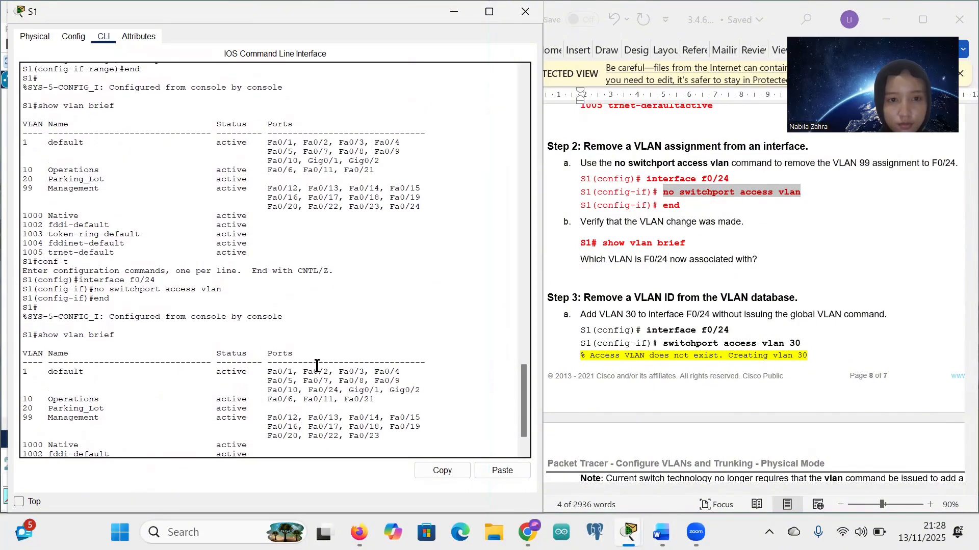
scroll(316, 366, down, 2)
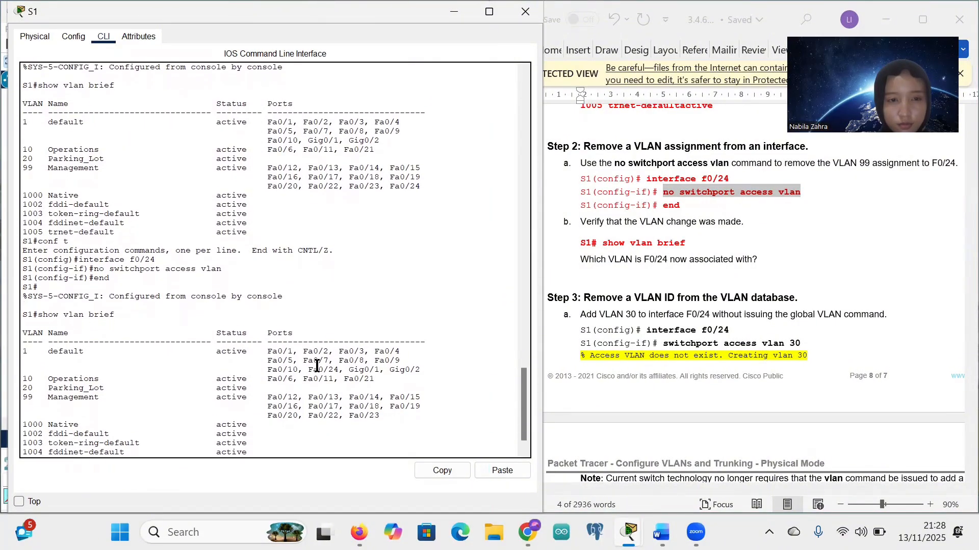
scroll(317, 366, down, 1)
scroll(316, 366, down, 1)
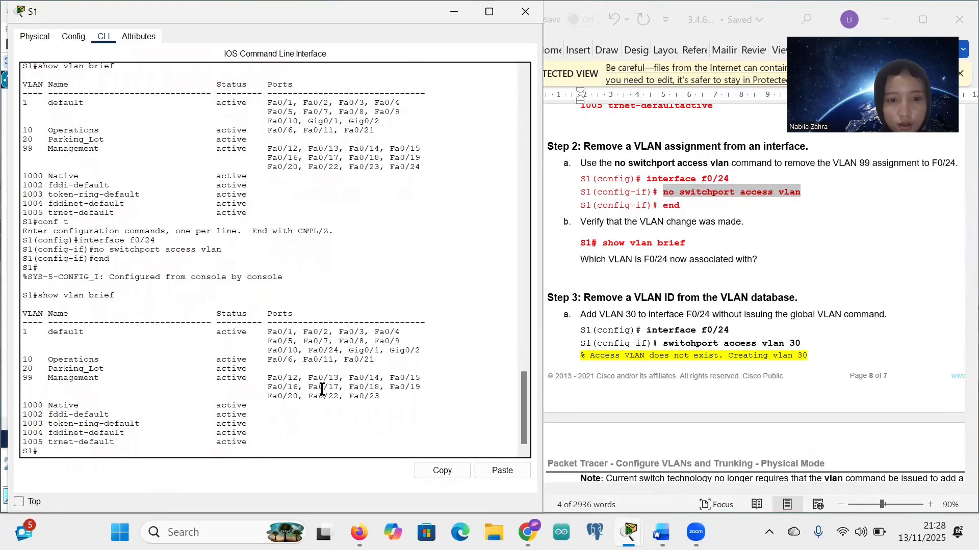
click(693, 202)
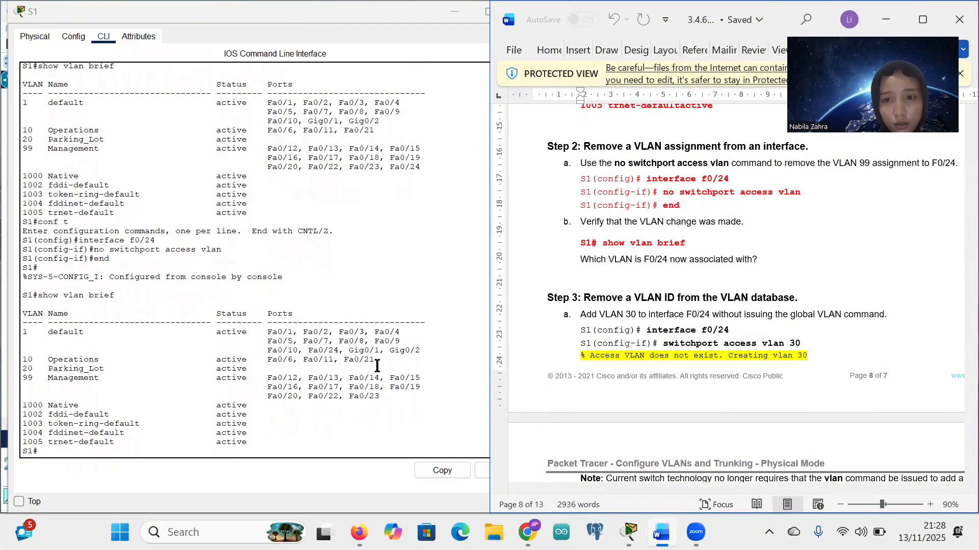
click(376, 396)
drag(377, 403, 333, 376)
click(331, 377)
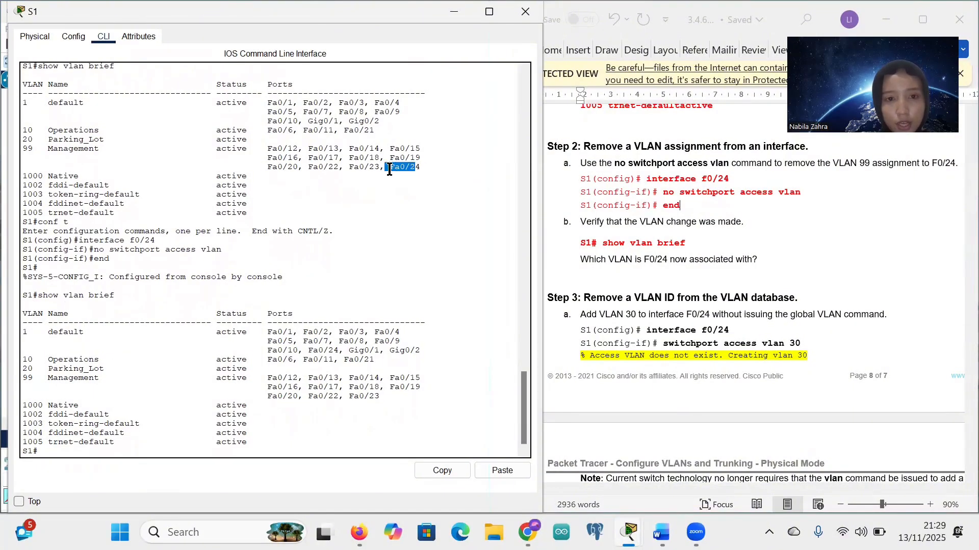
Step: Confirm Fa0/24 left the Management VLAN 99 list, and review Step 3 in the worksheet
drag(424, 167, 393, 168)
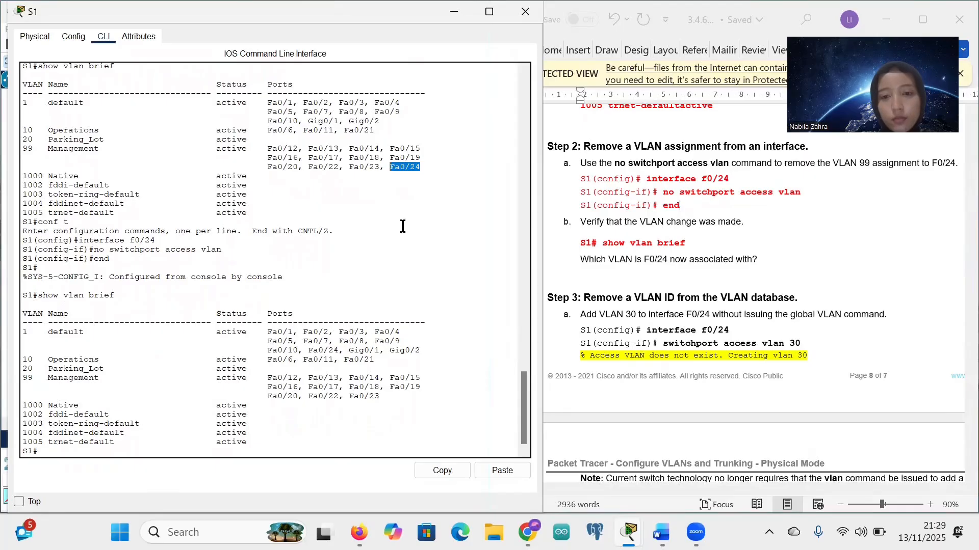
click(402, 398)
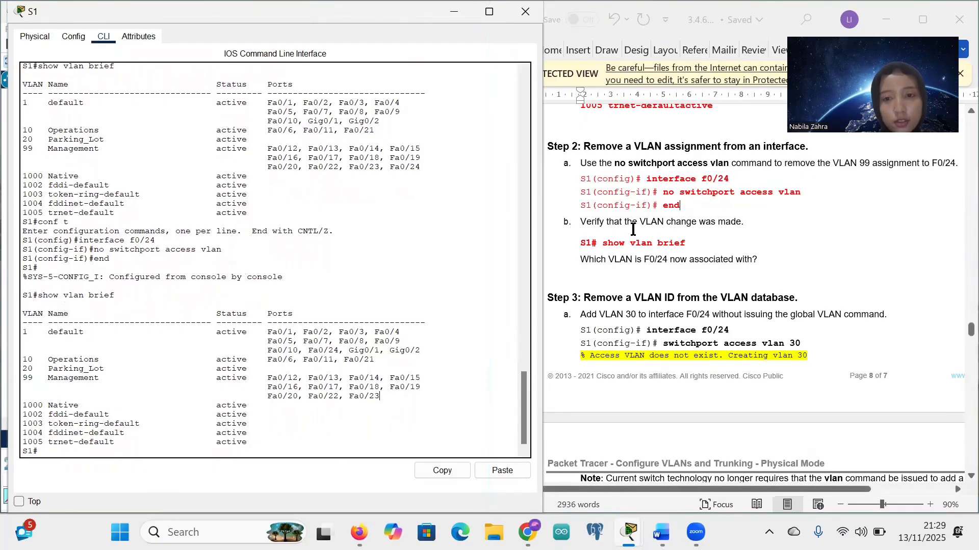
drag(649, 181, 685, 211)
click(685, 211)
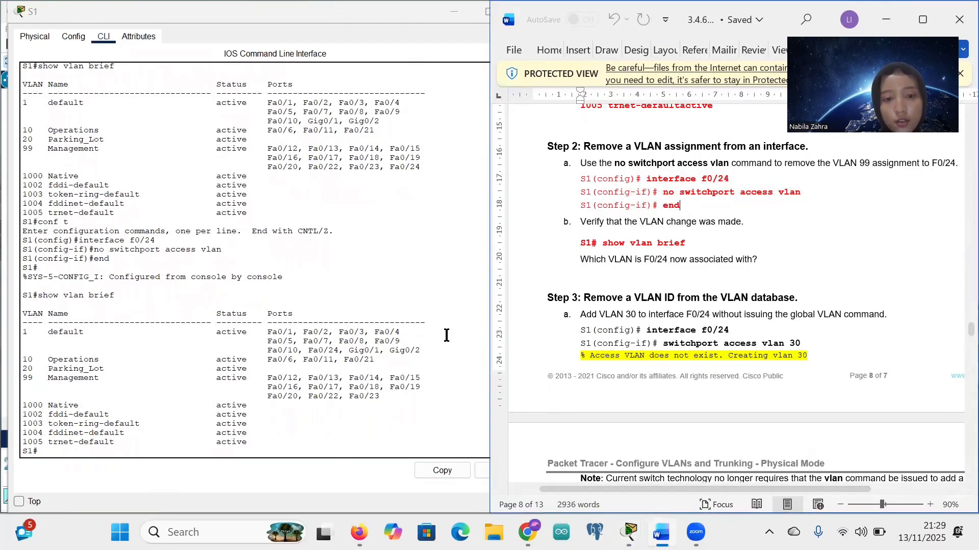
drag(413, 403, 386, 396)
click(394, 398)
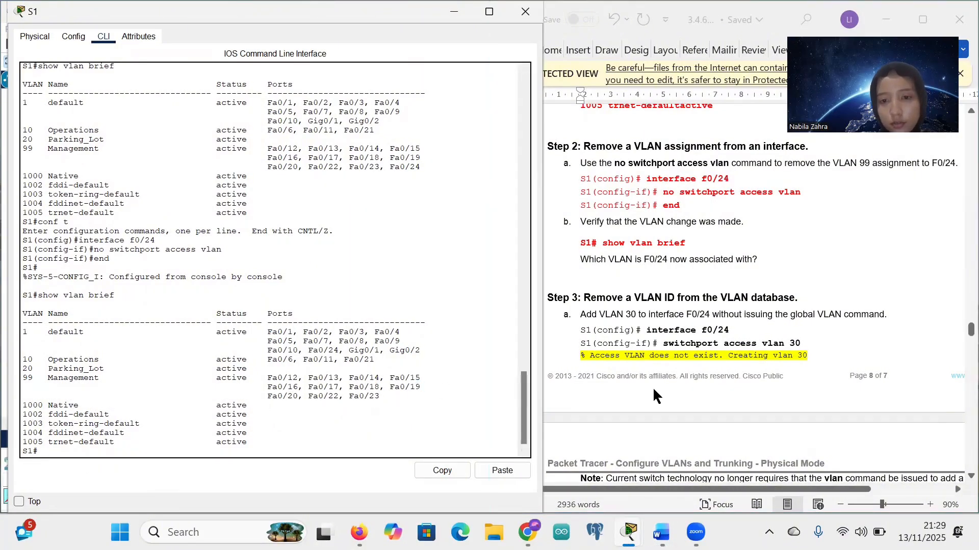
scroll(659, 339, down, 1)
scroll(662, 342, down, 5)
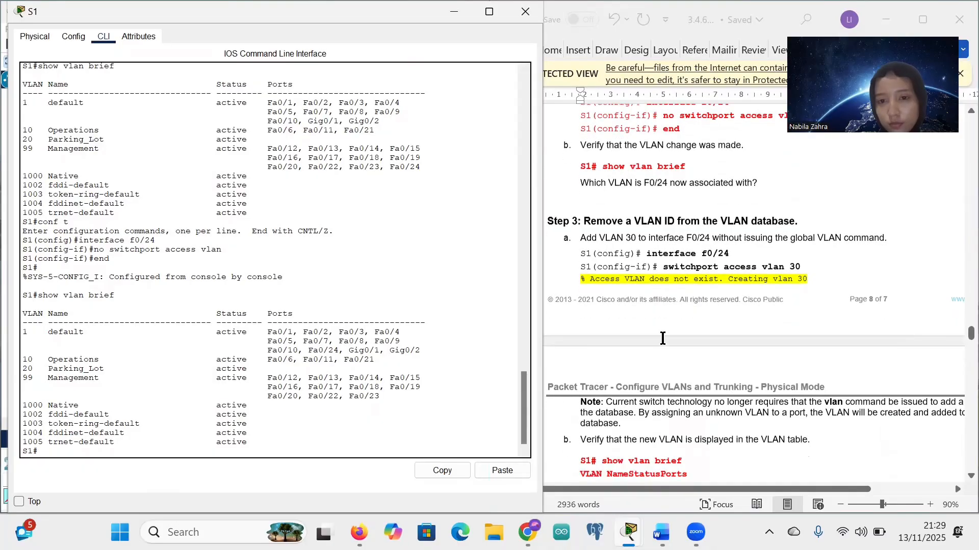
scroll(666, 216, up, 1)
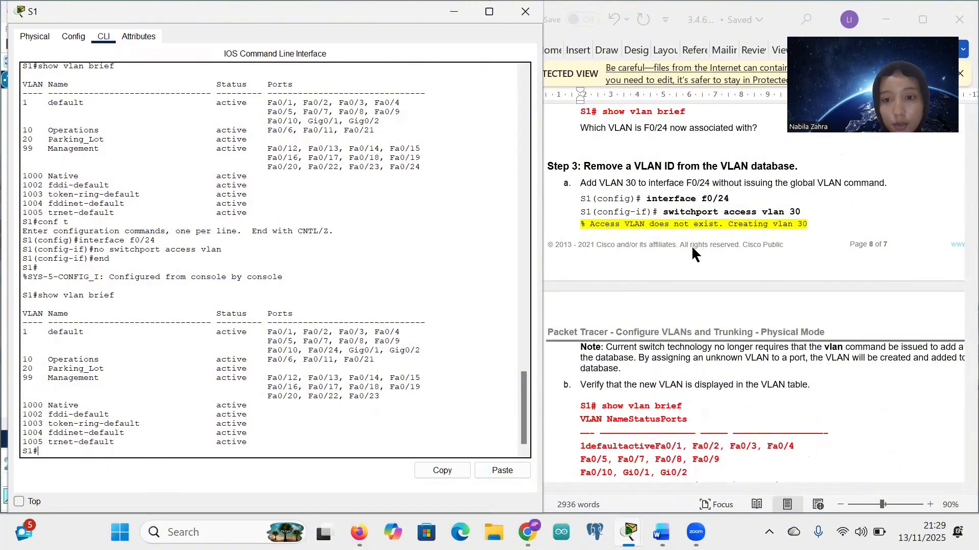
scroll(806, 220, down, 1)
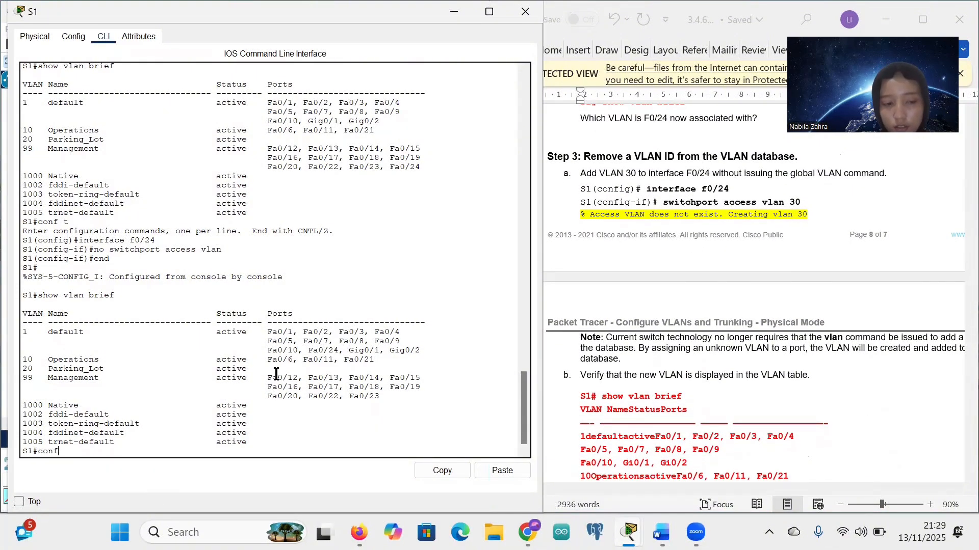
Step: Enter global configuration and the interface f0/24 configuration on S1
text(t)
key(Return)
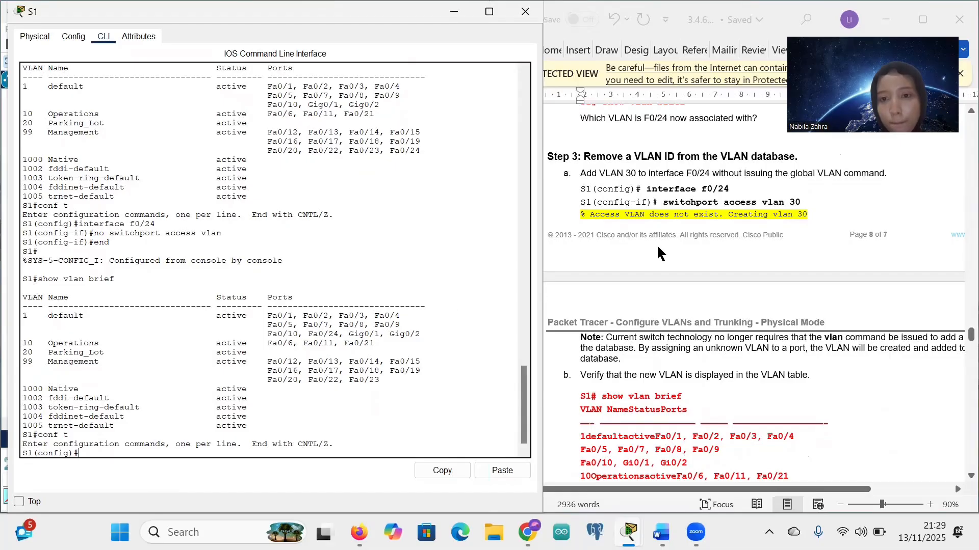
drag(647, 193, 730, 191)
key(ctrl+c)
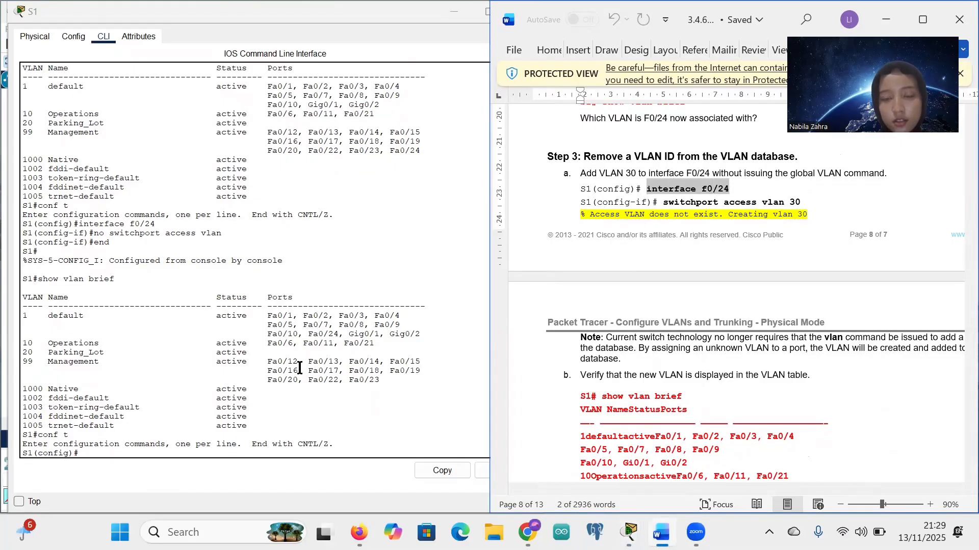
right_click(95, 455)
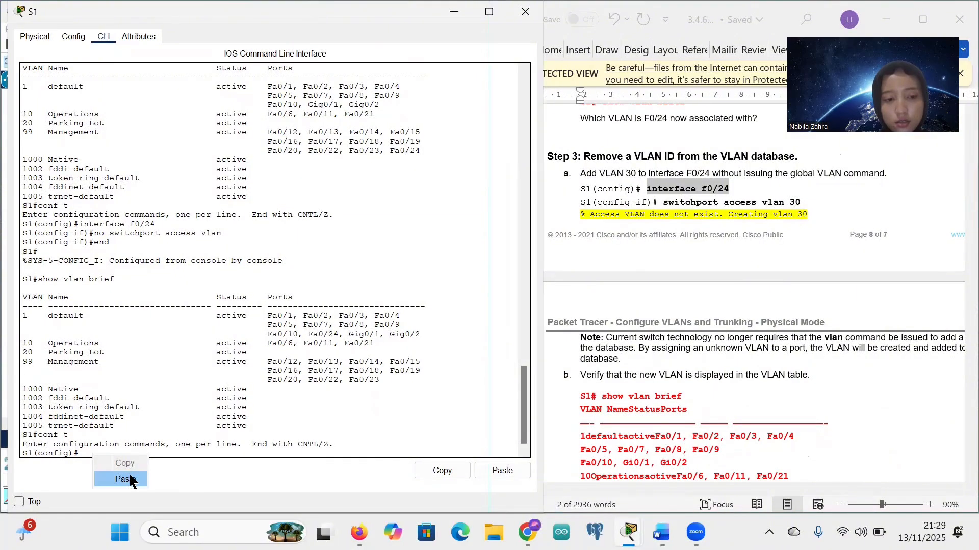
click(122, 480)
key(Return)
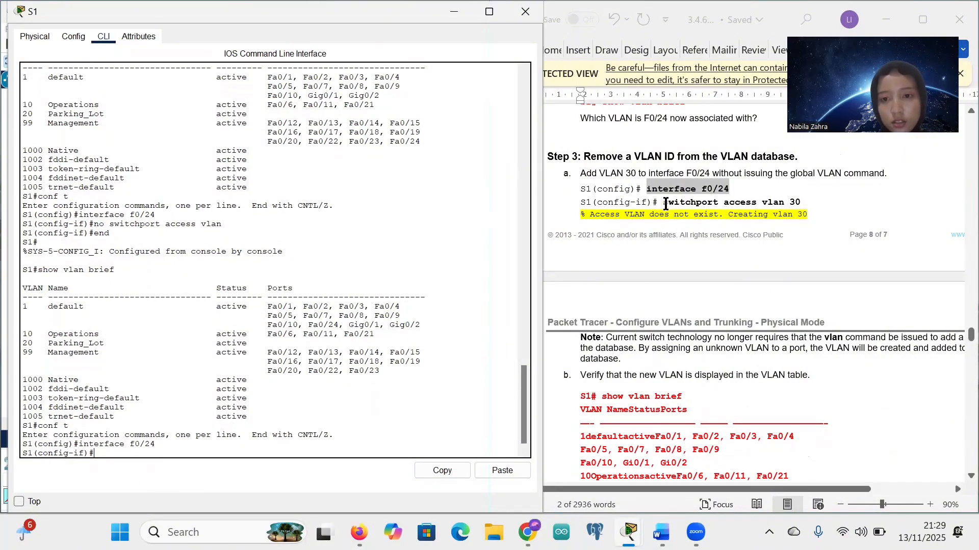
Step: Assign F0/24 to access VLAN 30 with 'switchport access vlan 30', letting the switch create VLAN 30
drag(666, 204, 798, 206)
key(ctrl+c)
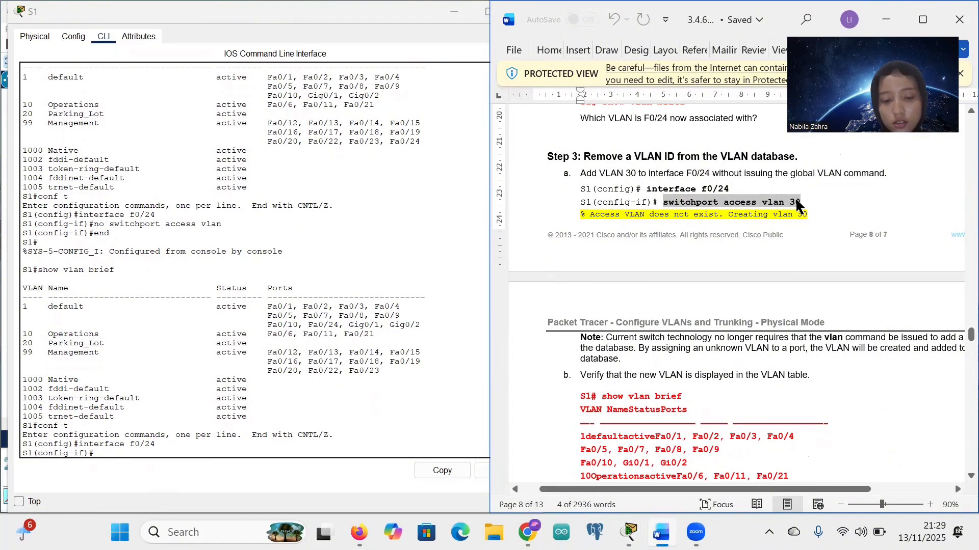
right_click(105, 456)
click(137, 480)
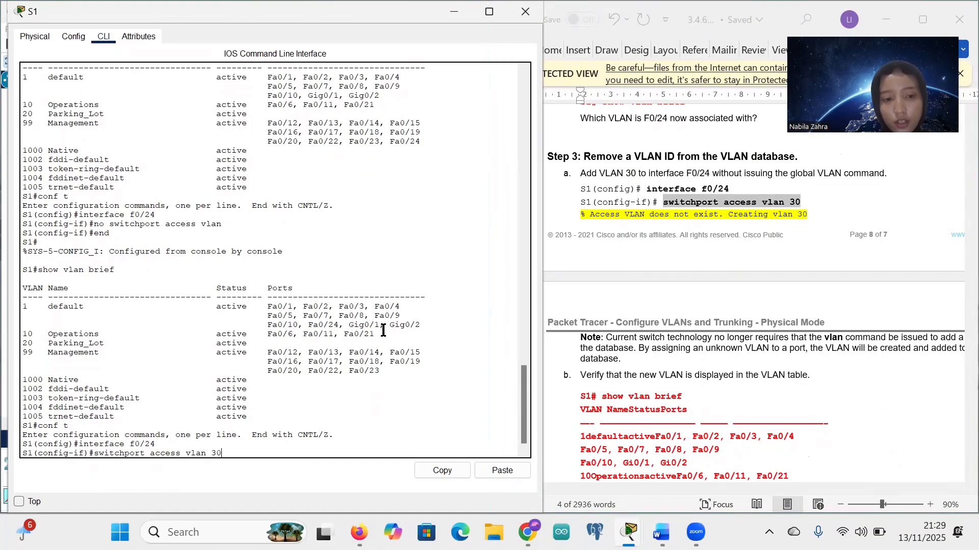
key(Return)
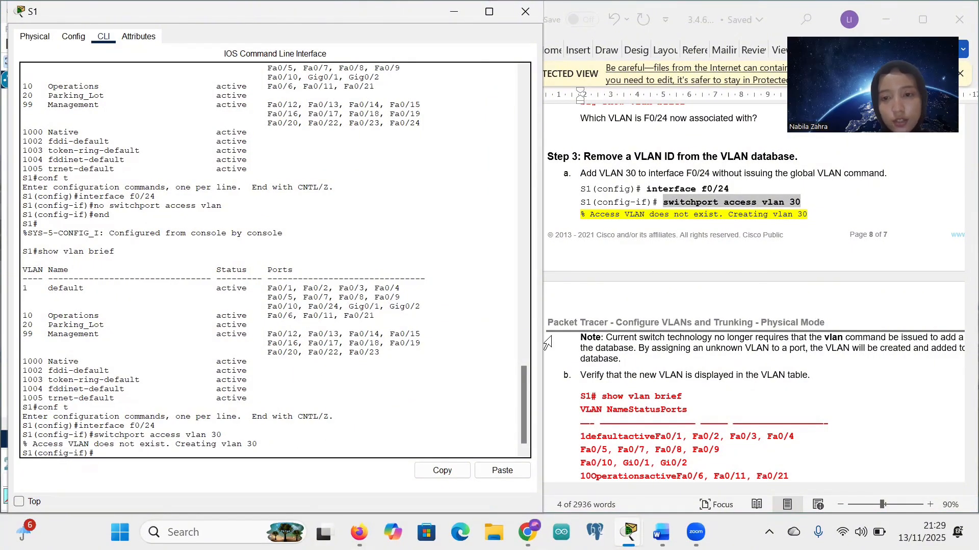
scroll(729, 278, down, 1)
scroll(728, 276, down, 2)
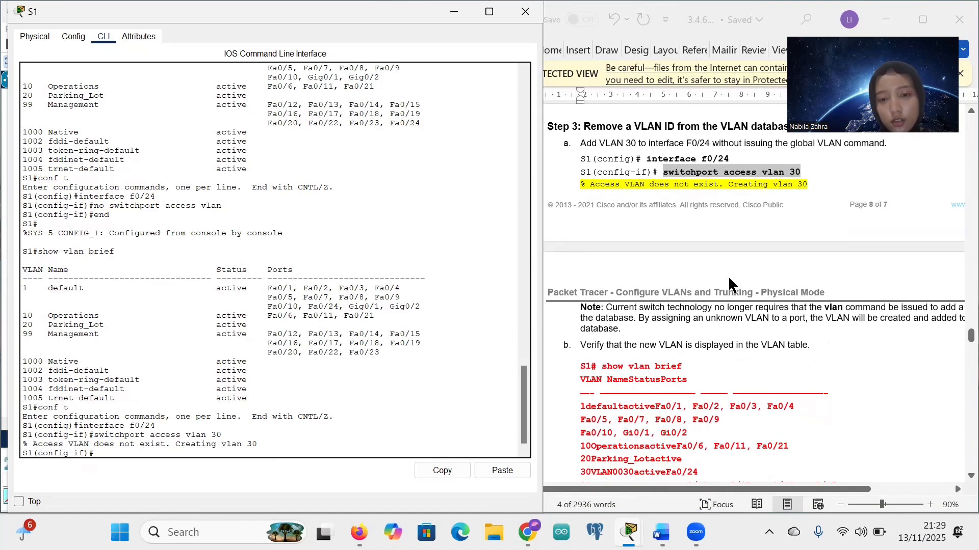
click(598, 171)
scroll(662, 306, down, 3)
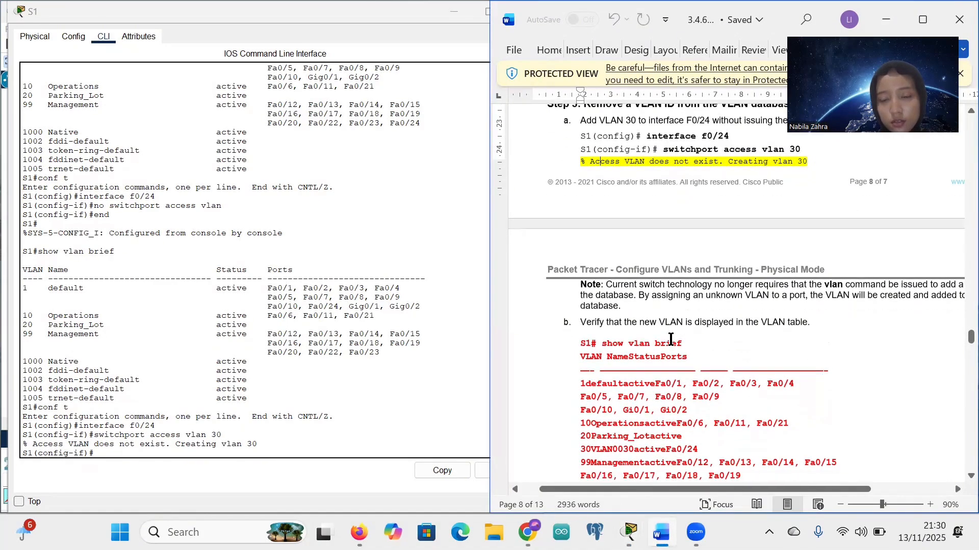
scroll(670, 340, right, 3)
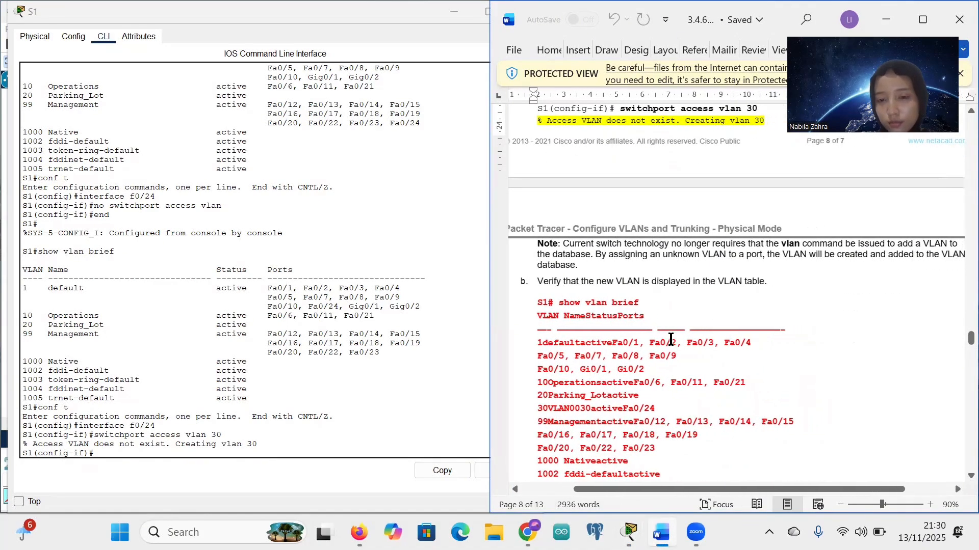
scroll(670, 340, down, 2)
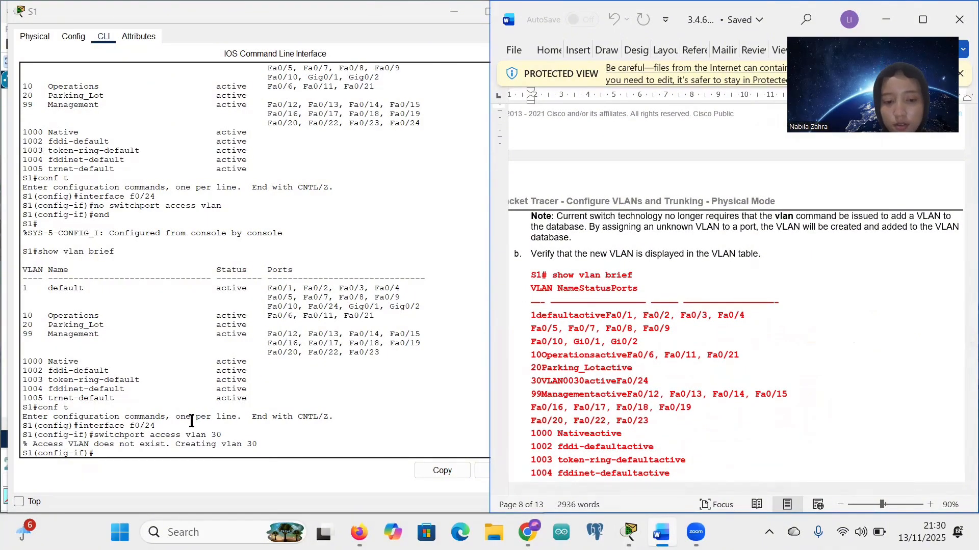
Step: Exit interface and global configuration back to S1#, with 'show vlan brief' copied from the worksheet
key(e)
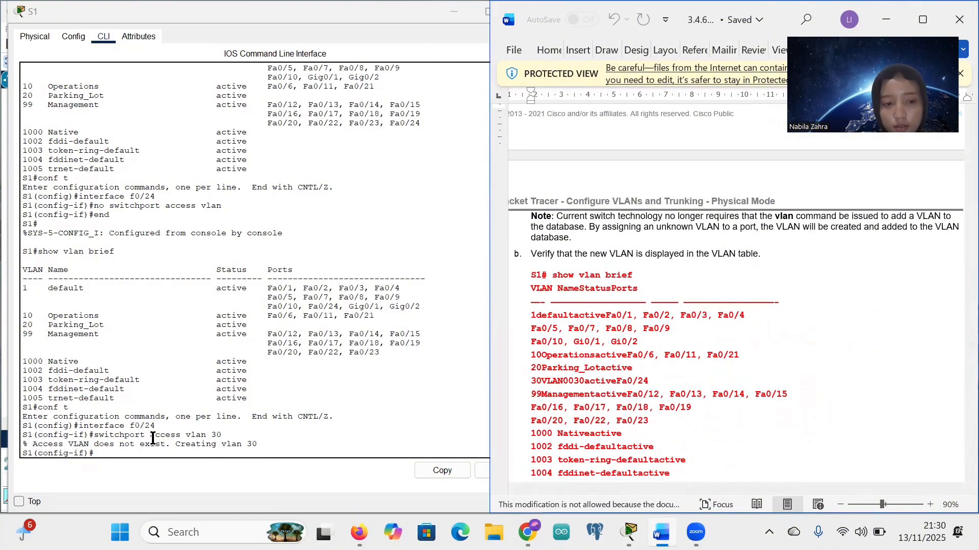
click(115, 455)
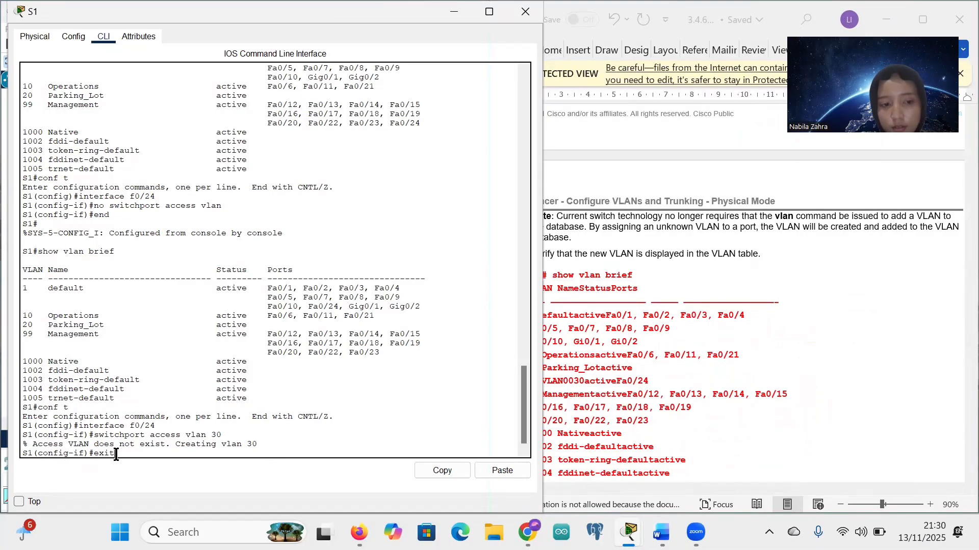
text(exit)
key(Return)
click(664, 306)
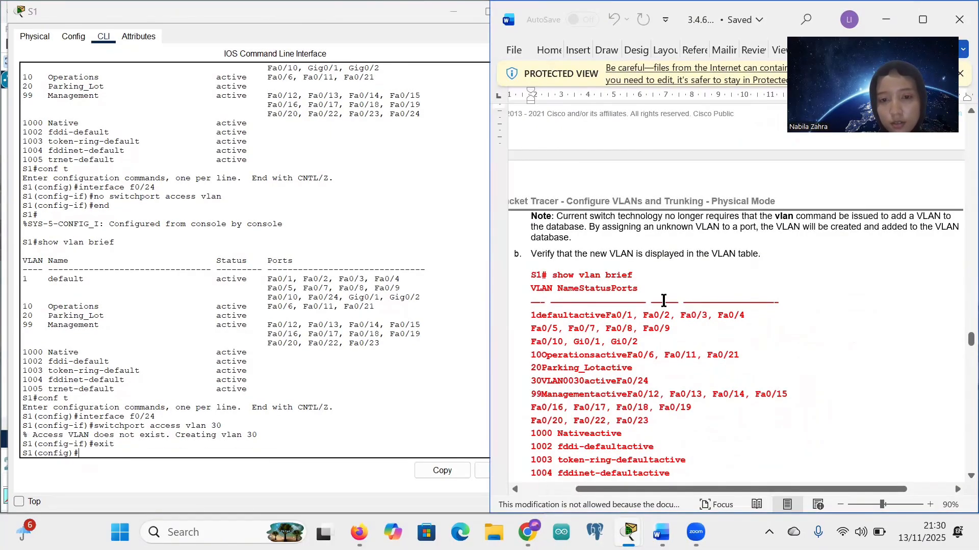
scroll(558, 271, left, 2)
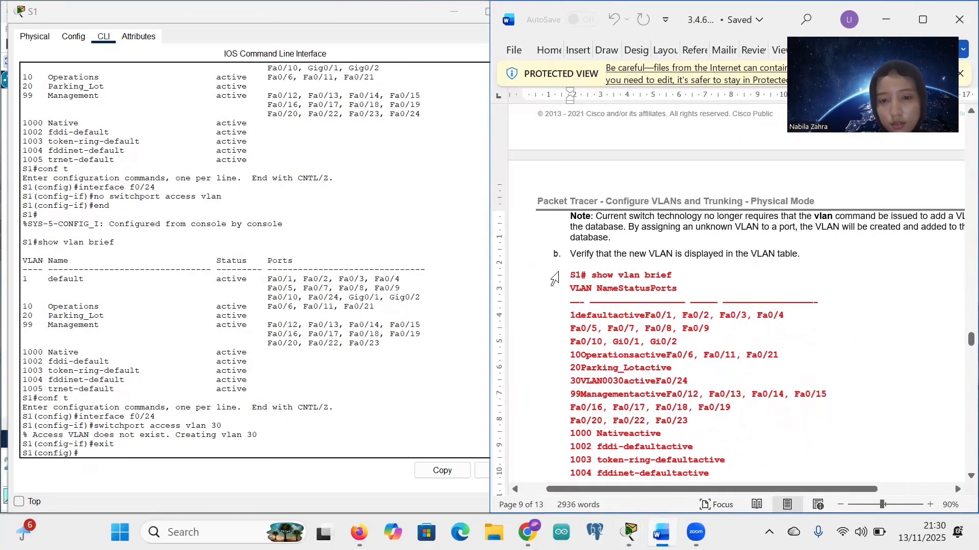
drag(593, 277, 673, 278)
key(ctrl+c)
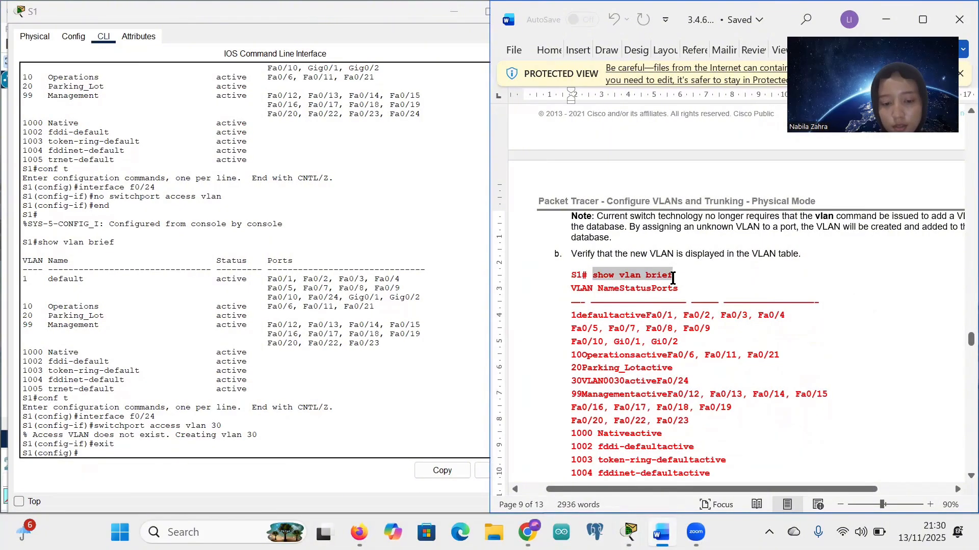
click(78, 453)
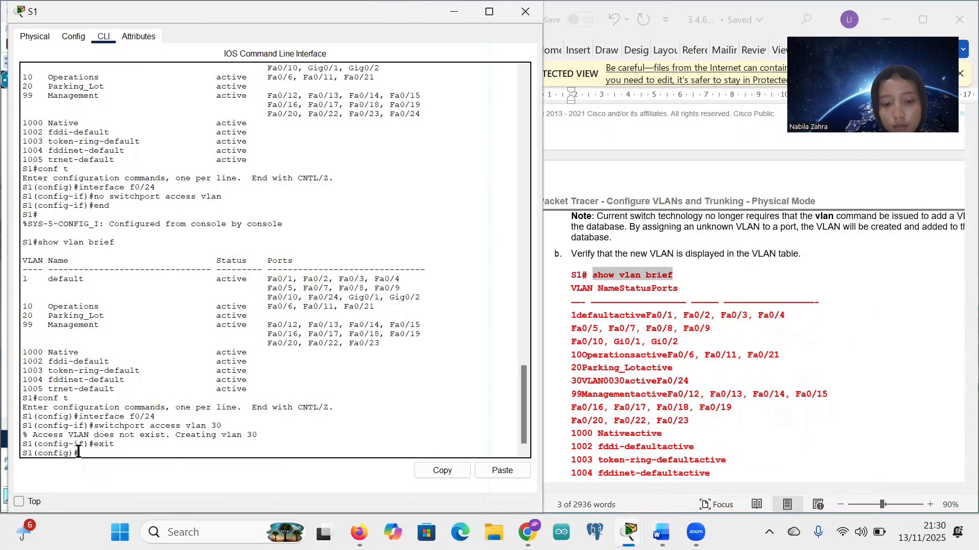
text(exit)
key(Return)
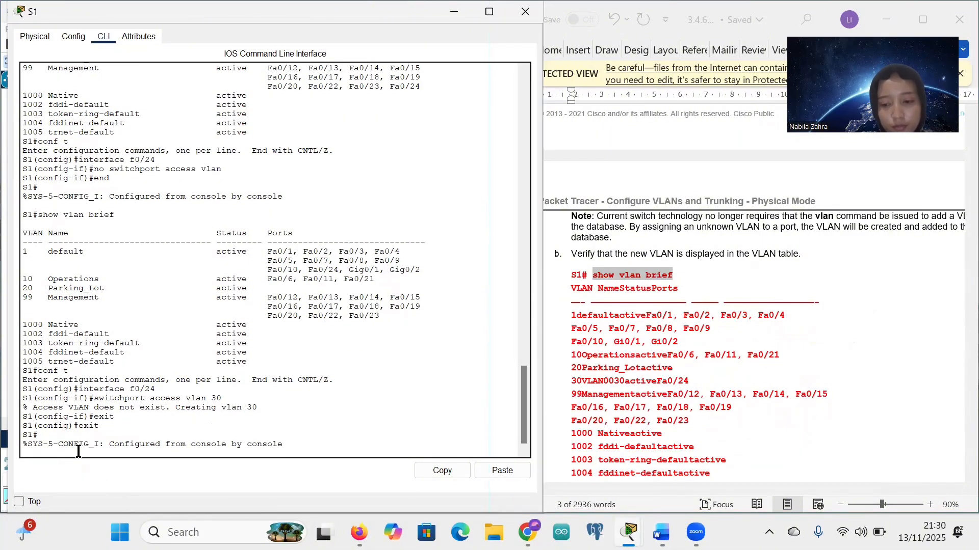
Step: Run 'show vlan brief' and point out VLAN 30, named VLAN0030, holding Fa0/24
right_click(41, 453)
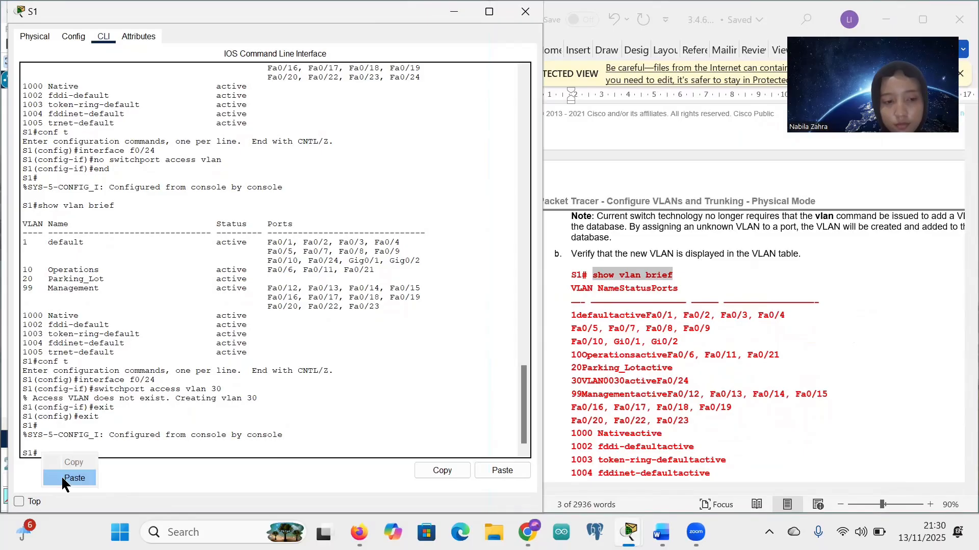
click(74, 479)
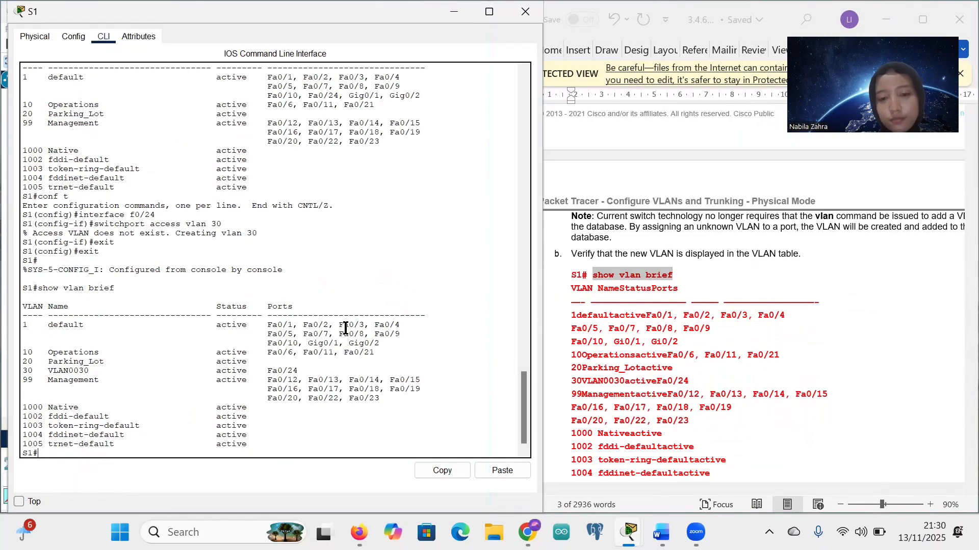
scroll(621, 373, down, 3)
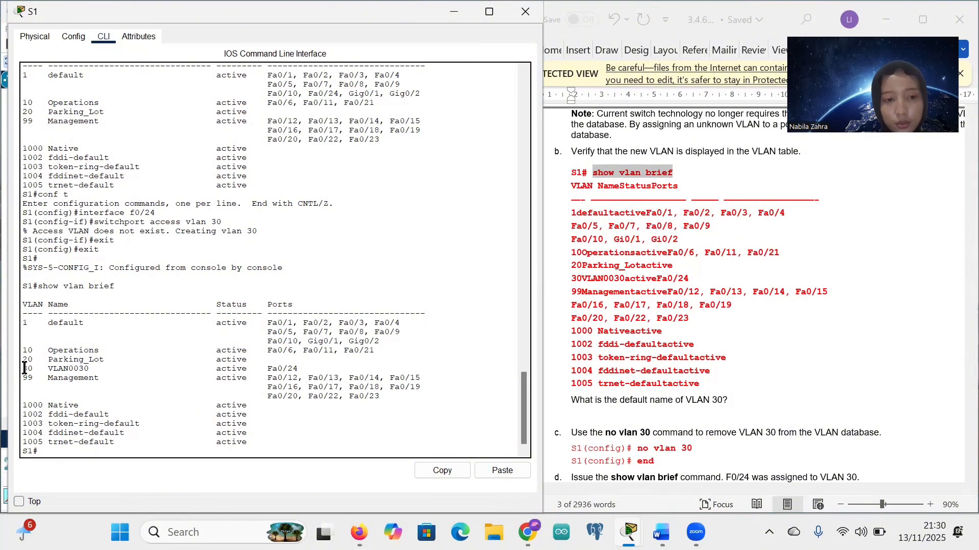
drag(24, 368, 68, 369)
click(61, 367)
click(68, 369)
drag(158, 213, 86, 210)
drag(303, 365, 266, 364)
click(265, 364)
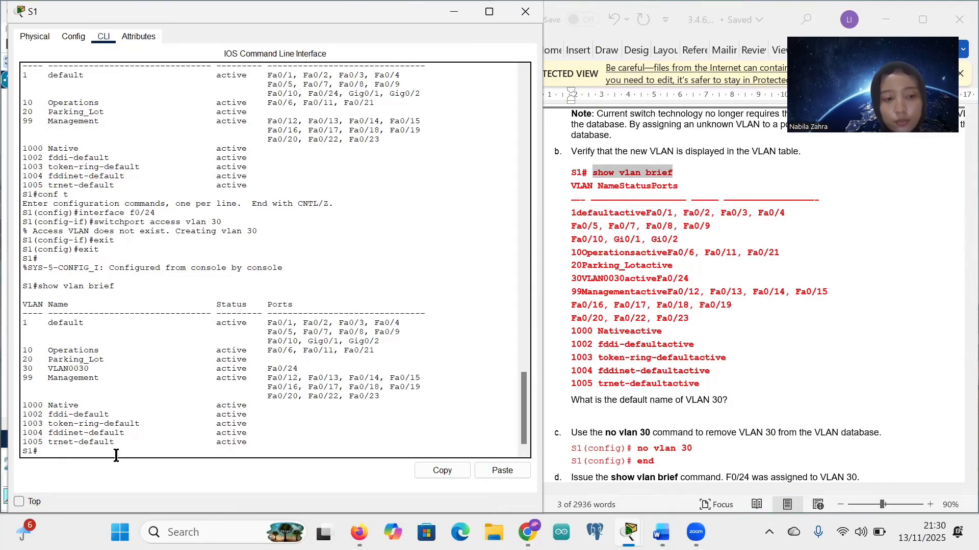
scroll(704, 365, down, 5)
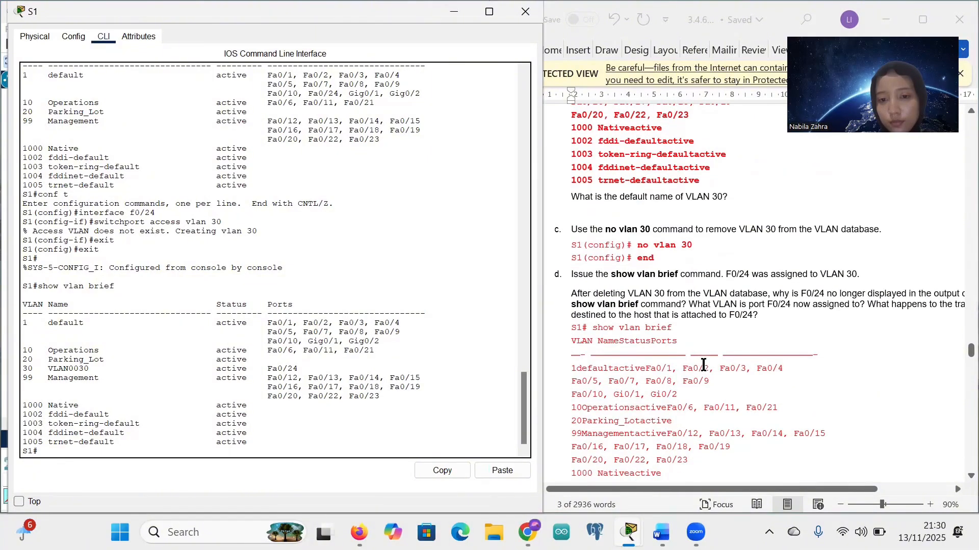
scroll(703, 365, down, 2)
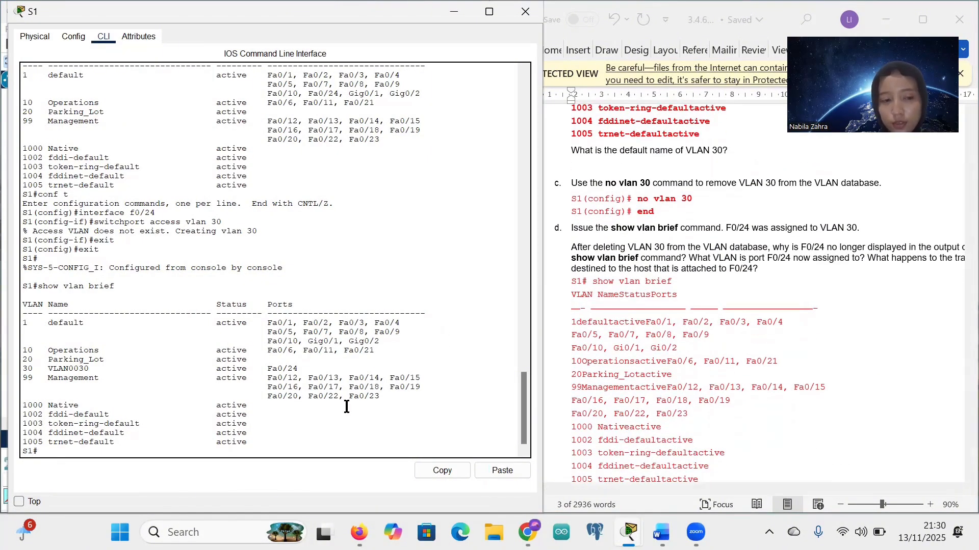
Step: Delete VLAN 30 with 'no vlan 30' in global configuration, then return to S1#
text(conf)
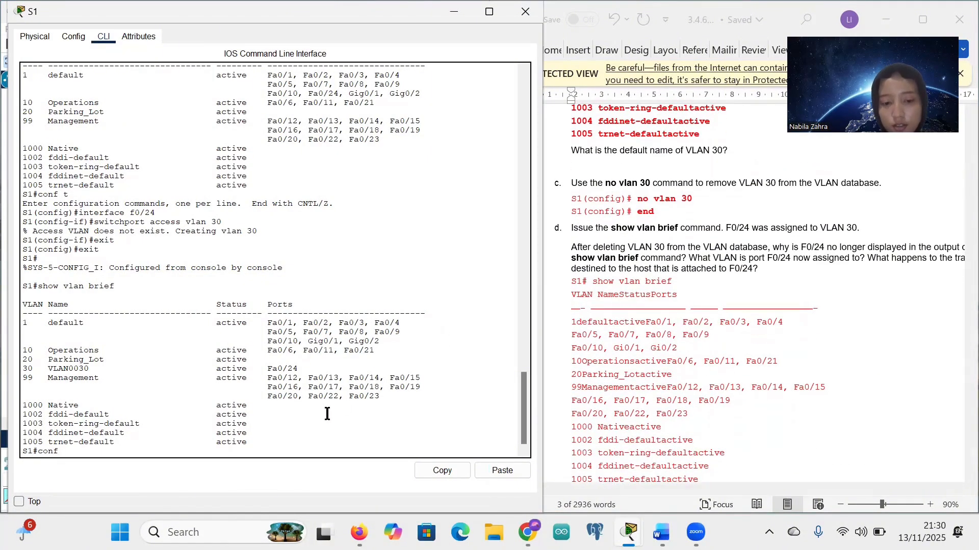
text( t)
key(Return)
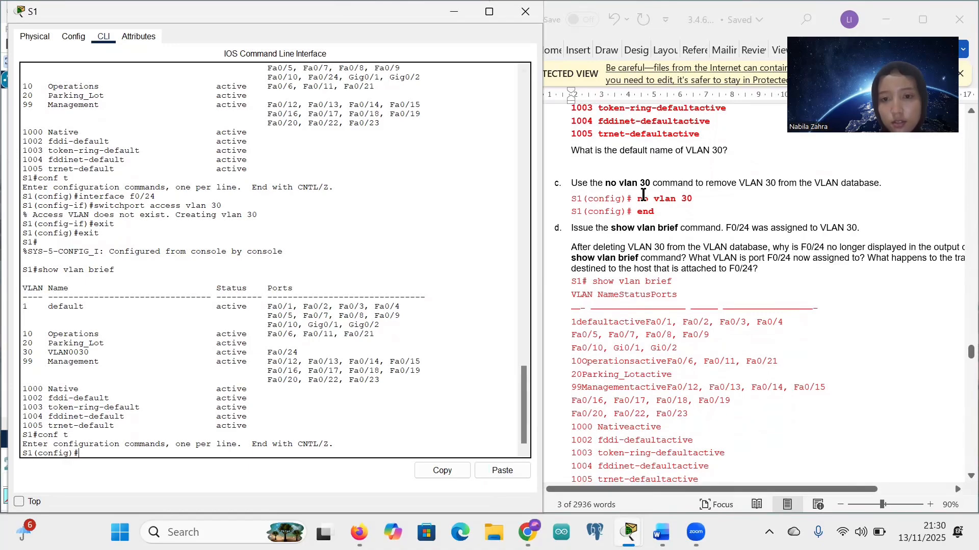
drag(640, 198, 694, 201)
key(ctrl+c)
click(694, 201)
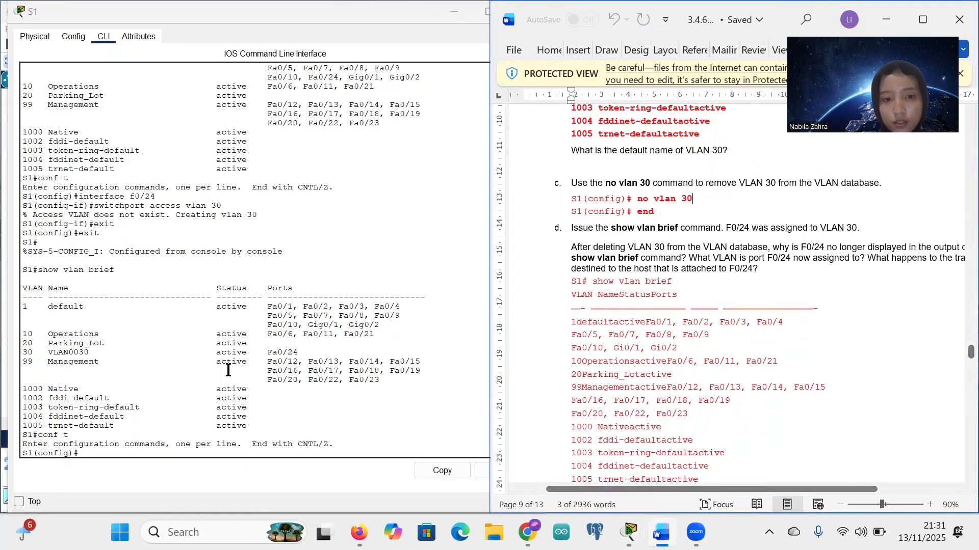
right_click(84, 456)
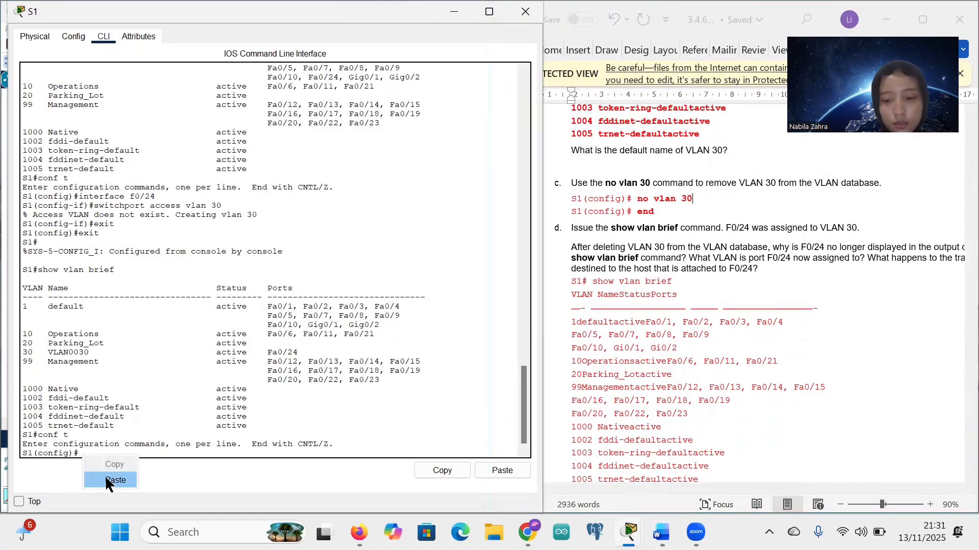
click(109, 481)
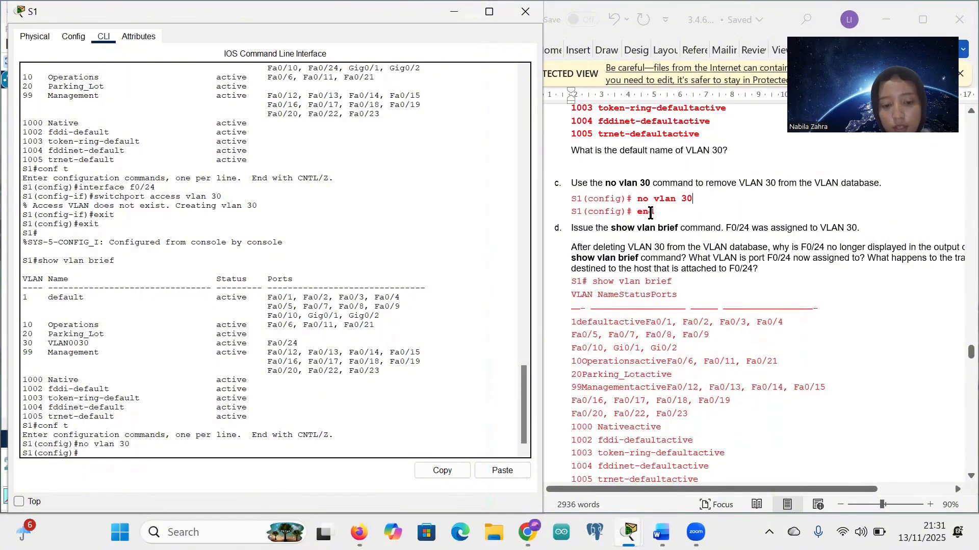
key(Return)
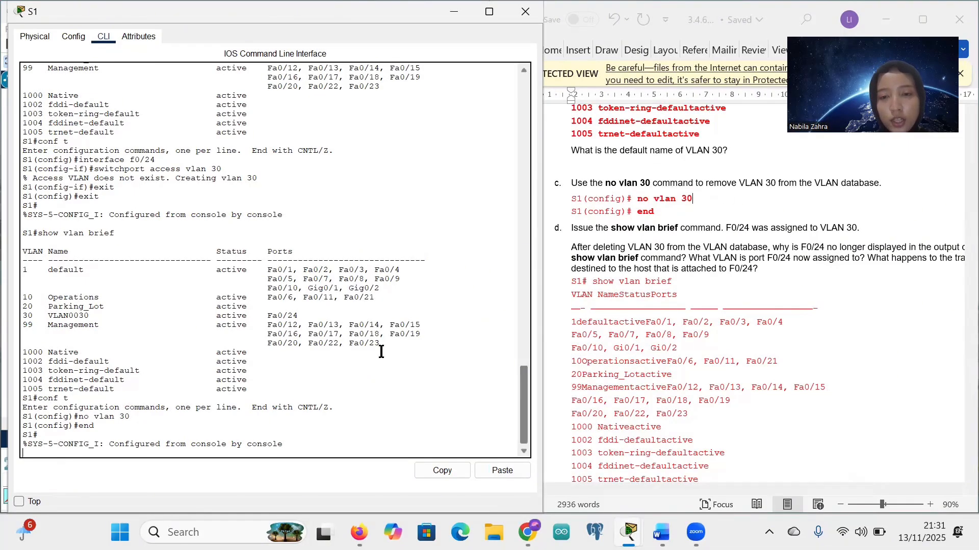
key(Return)
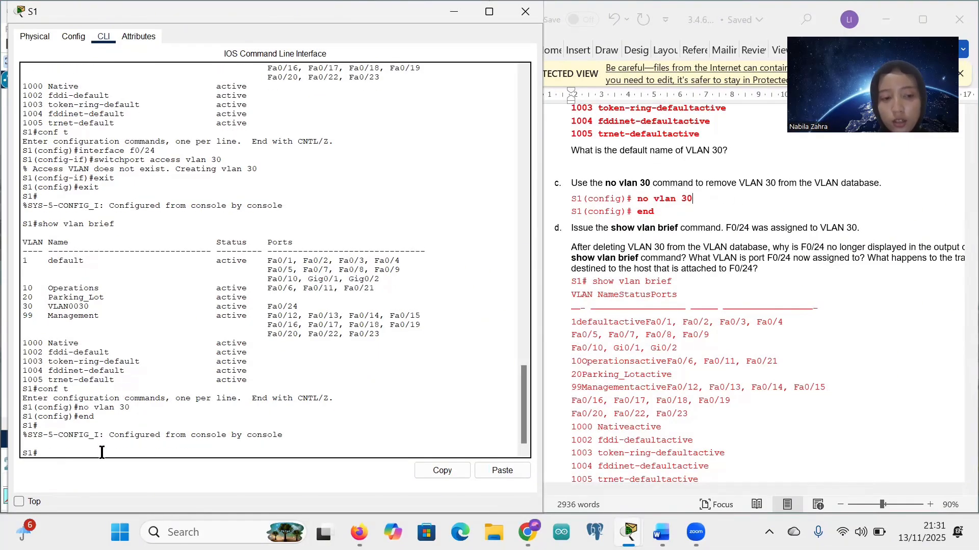
scroll(588, 276, down, 1)
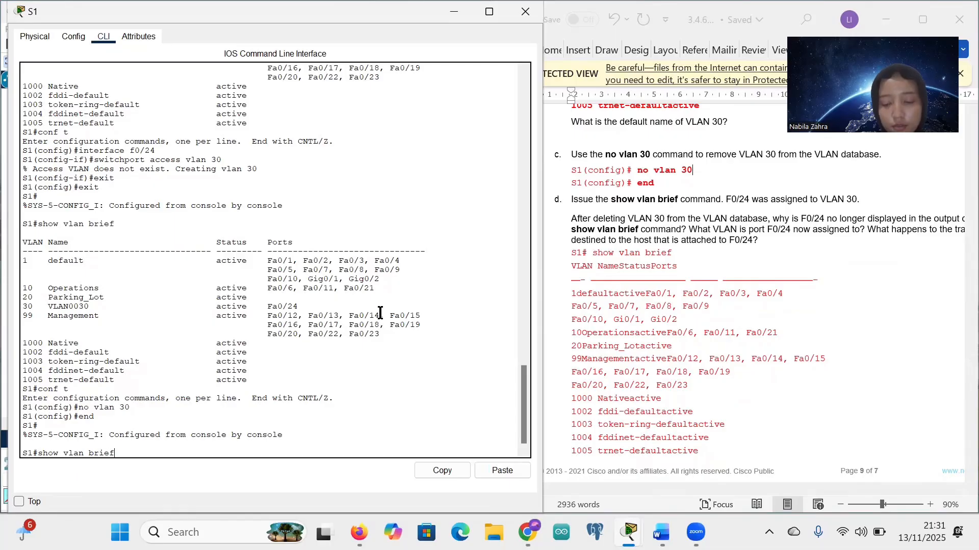
Step: Run 'show vlan brief' and compare with the earlier table, confirming VLAN 30 and Fa0/24 are gone
text(show vlan brief)
key(Return)
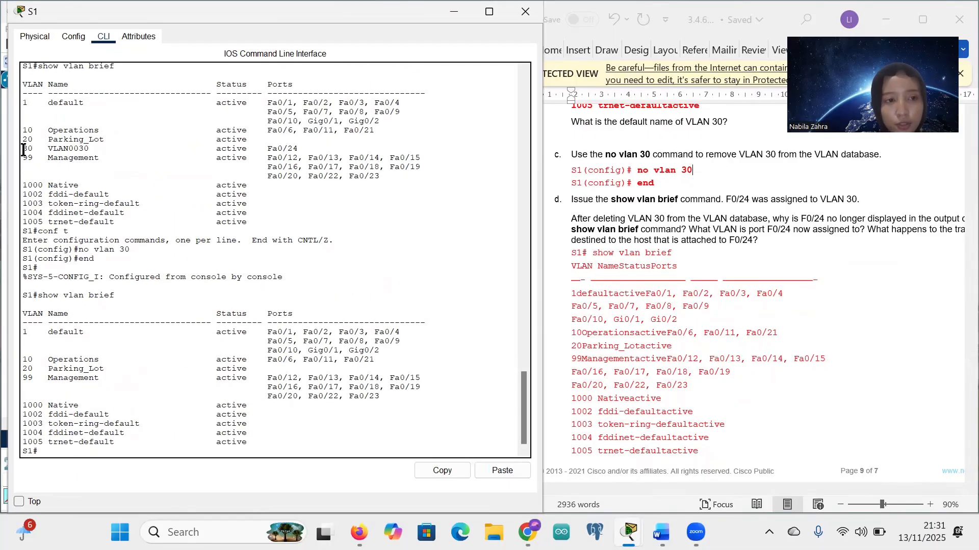
drag(23, 148, 93, 150)
click(94, 262)
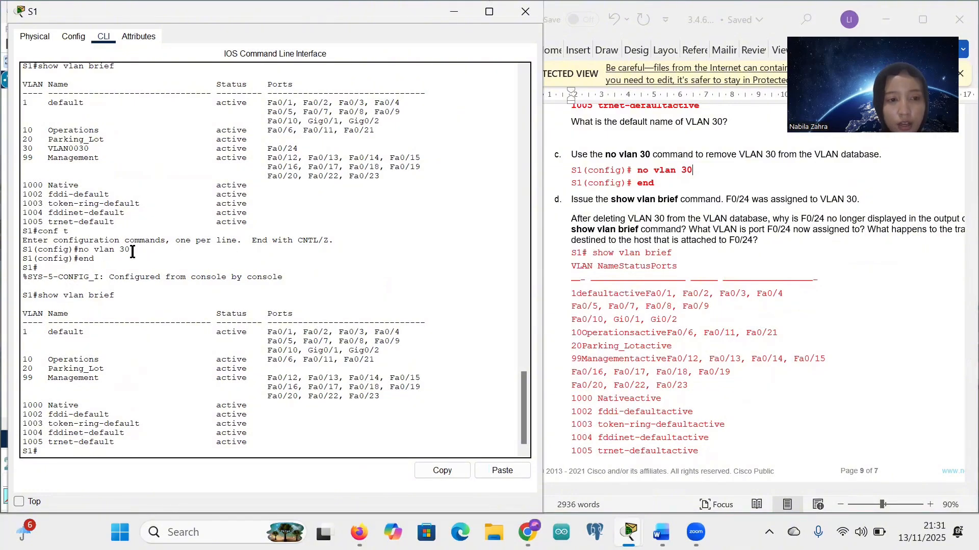
drag(131, 249, 79, 249)
click(79, 365)
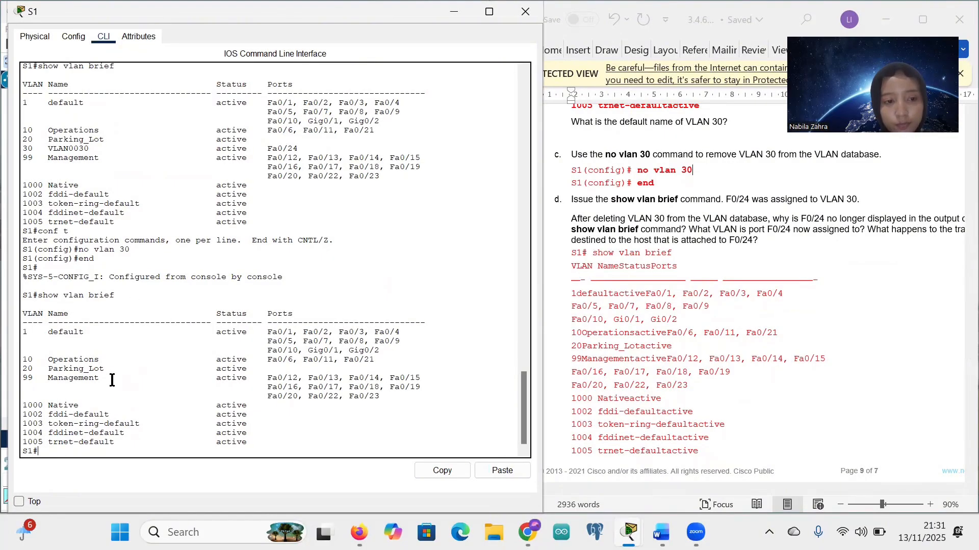
scroll(702, 286, down, 2)
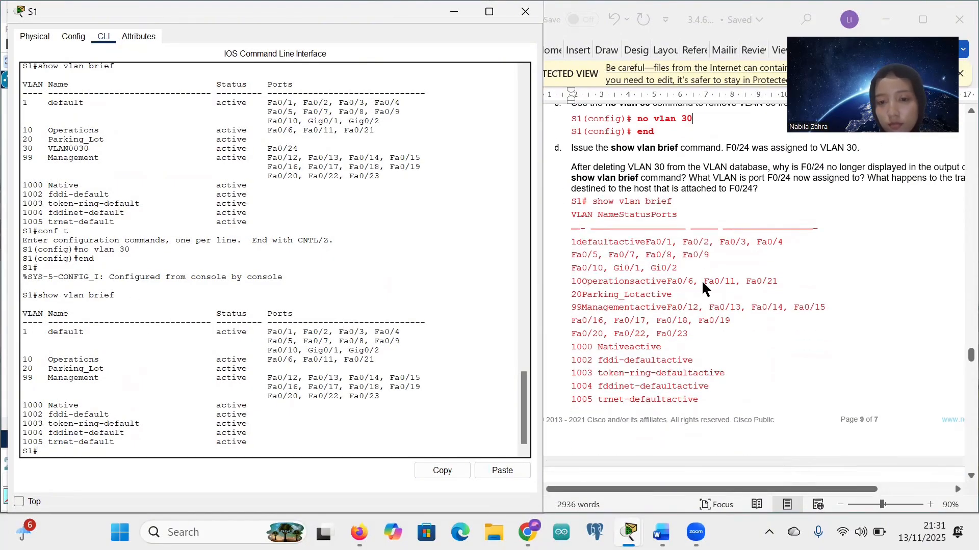
scroll(703, 285, down, 6)
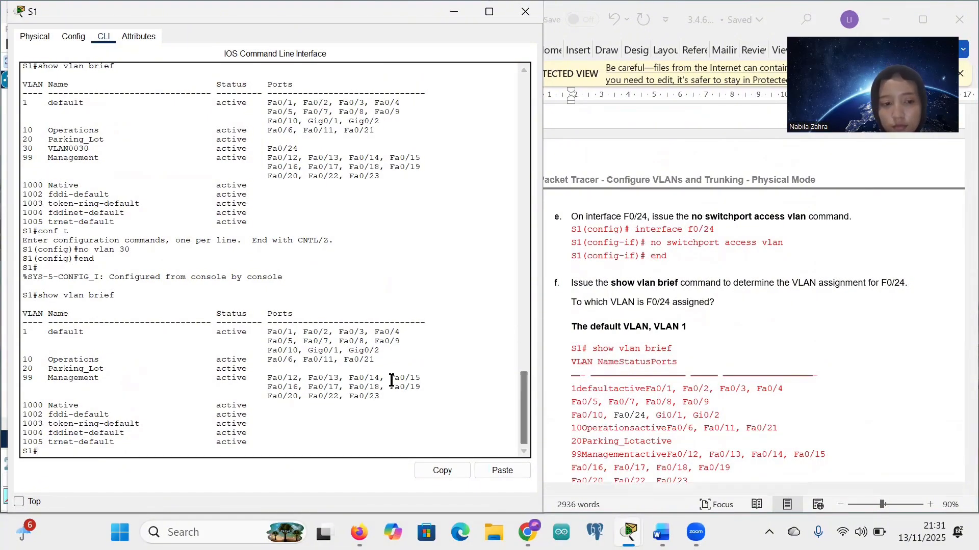
Step: Enter global configuration on S1 and open interface f0/24 configuration
text(conf)
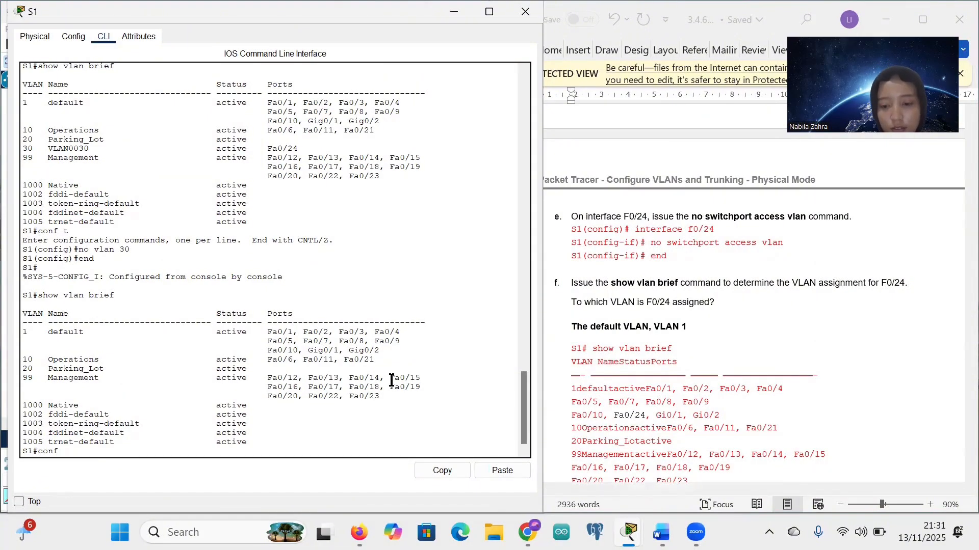
text( t)
key(Return)
drag(635, 230, 714, 231)
key(ctrl+c)
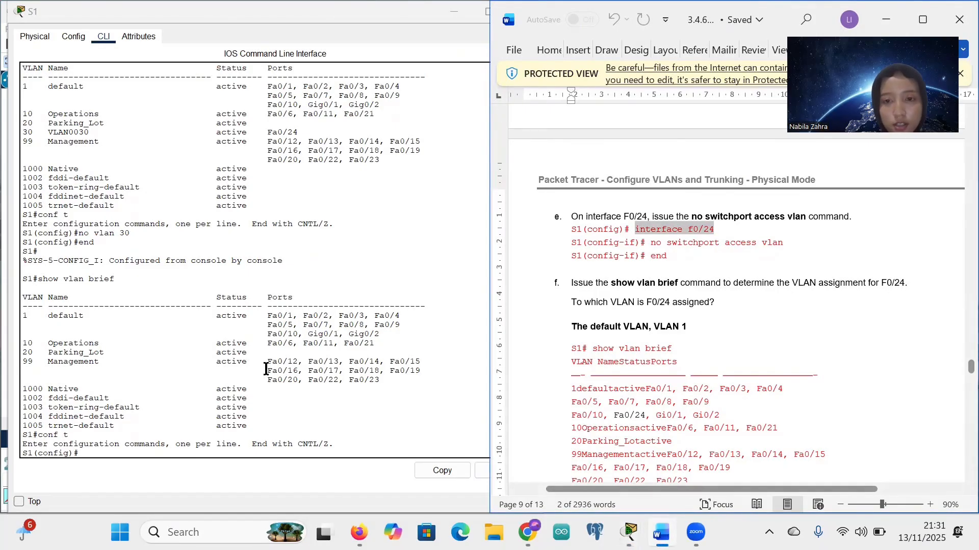
click(81, 457)
right_click(81, 457)
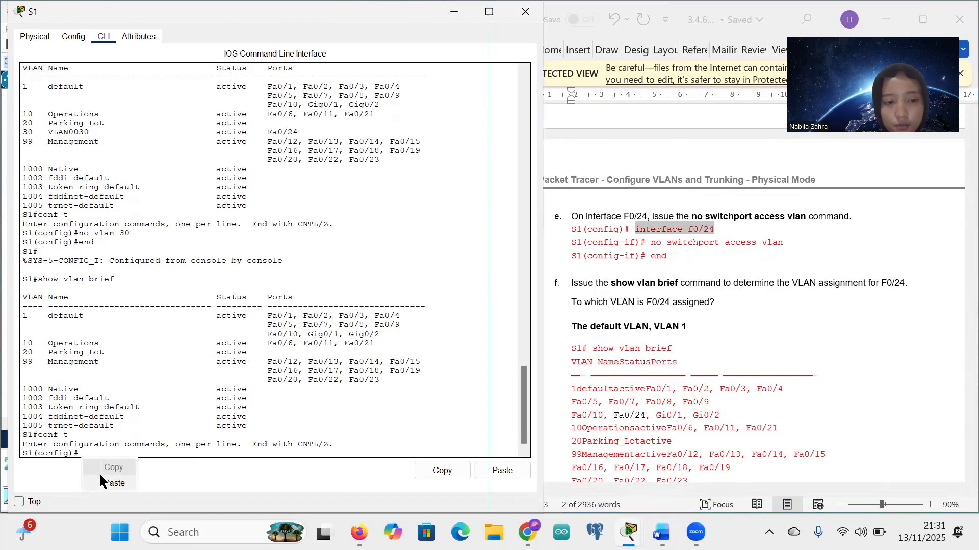
click(102, 482)
key(Return)
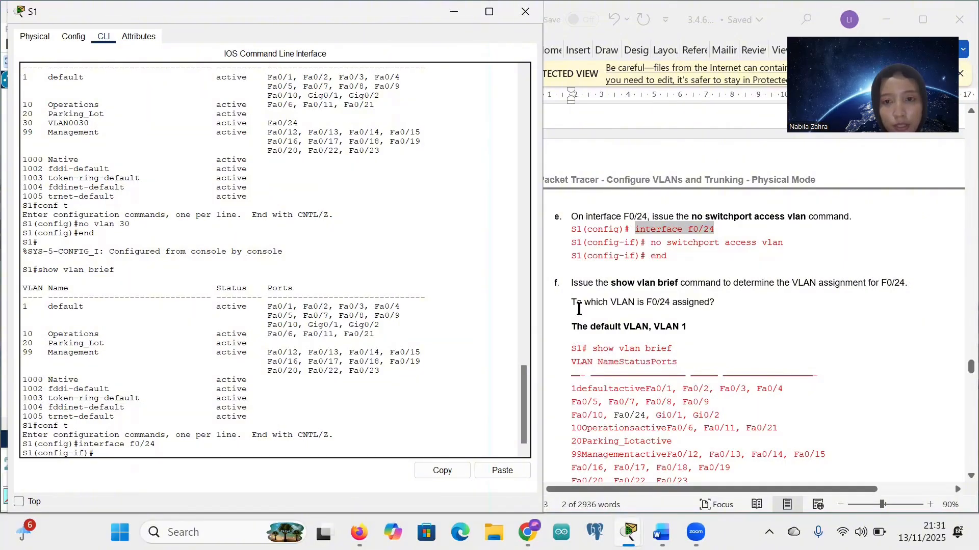
Step: Remove F0/24's access VLAN with 'no switchport access vlan', then end to privileged mode
drag(652, 243, 782, 241)
key(ctrl+c)
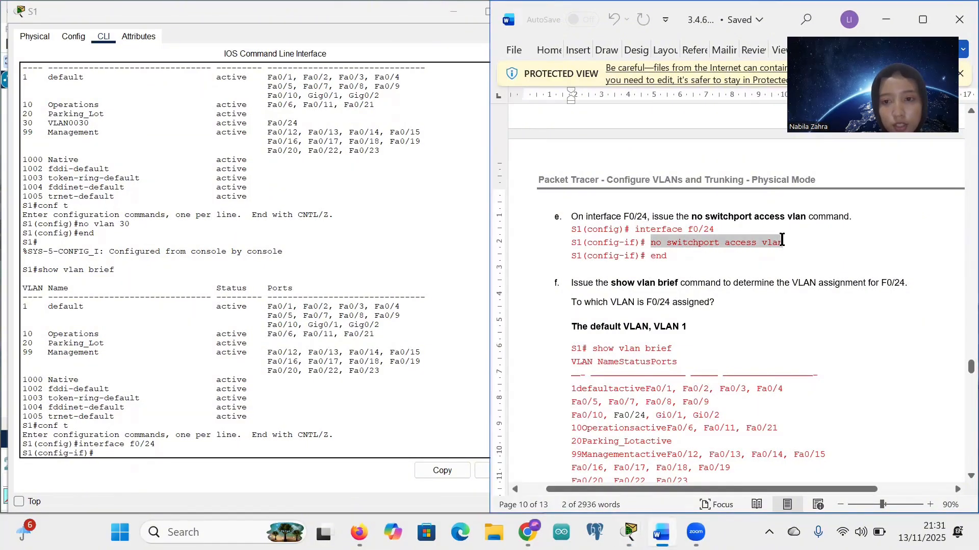
click(112, 452)
right_click(112, 457)
click(139, 480)
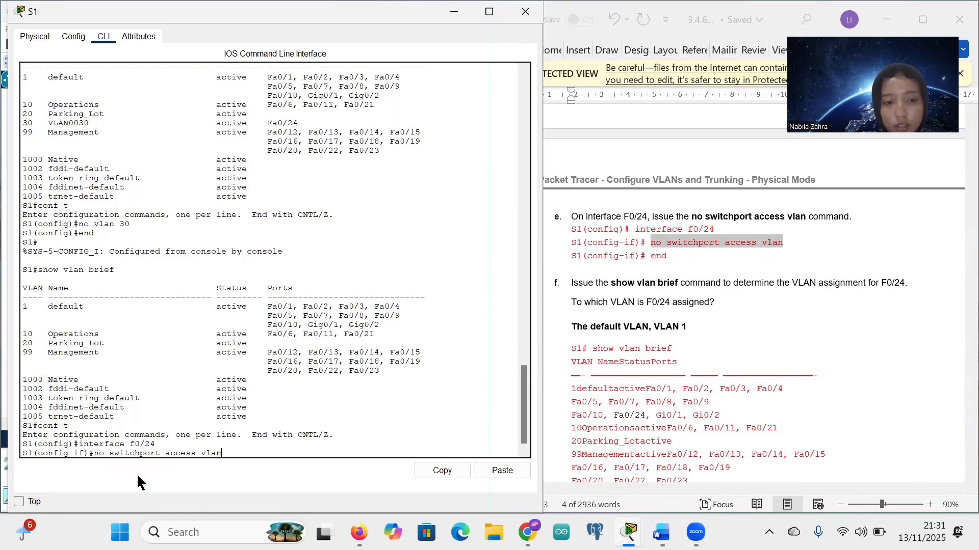
key(Return)
text(en)
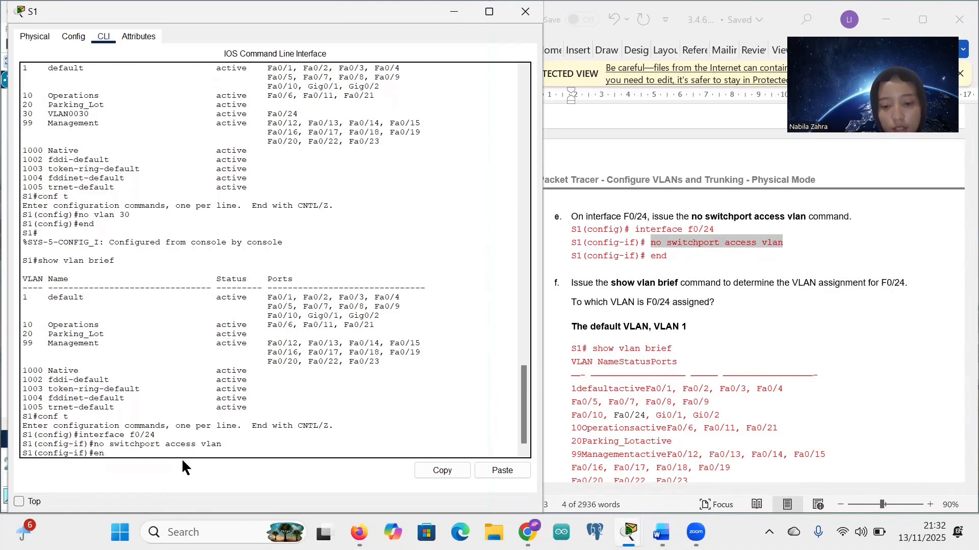
text(d)
key(Return)
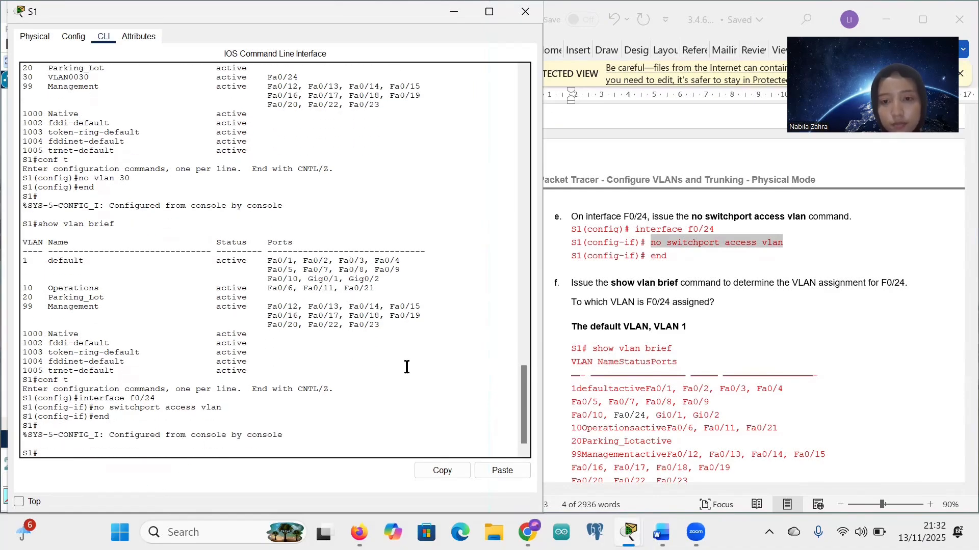
scroll(611, 382, down, 3)
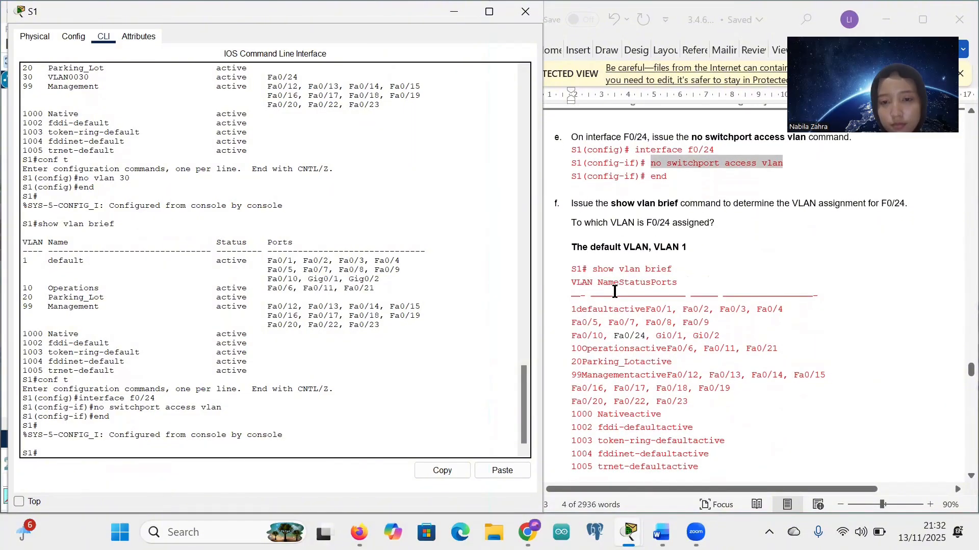
Step: Run show vlan brief on S1 and scroll the output to confirm Fa0/24 is in VLAN 1
text(show vlan brief)
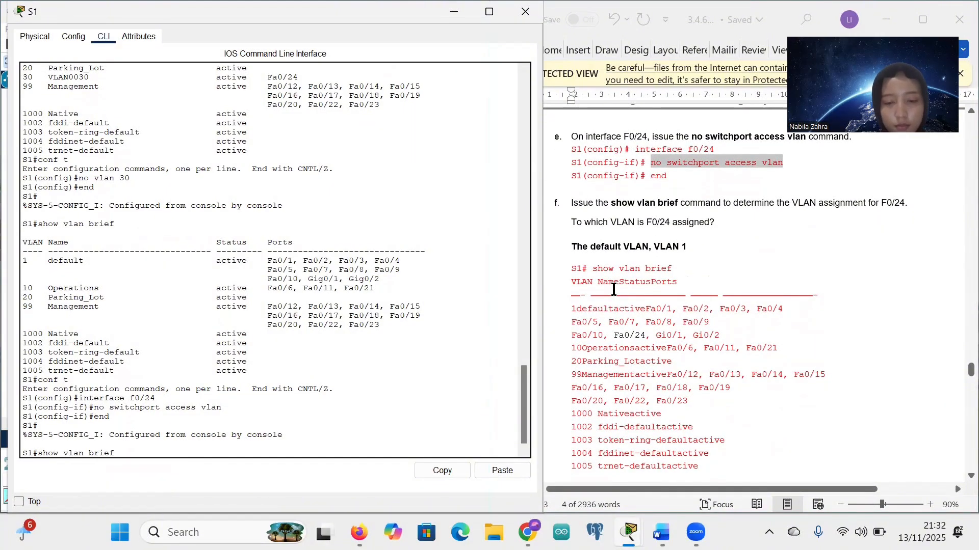
key(Return)
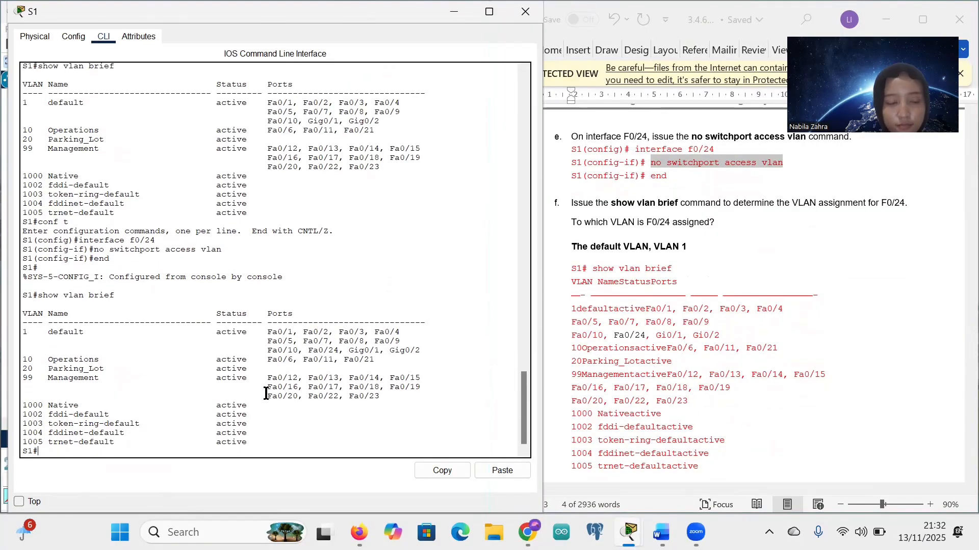
scroll(266, 394, up, 2)
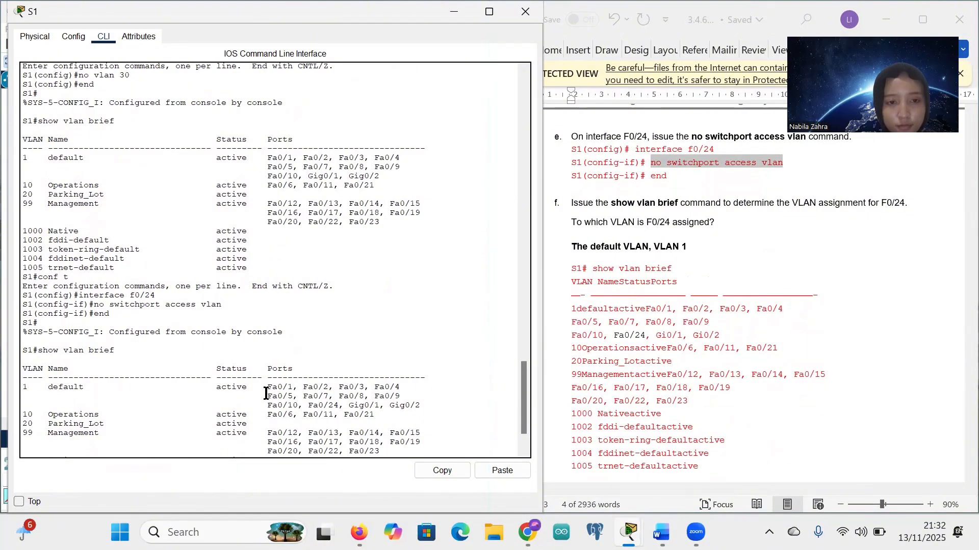
scroll(266, 394, down, 2)
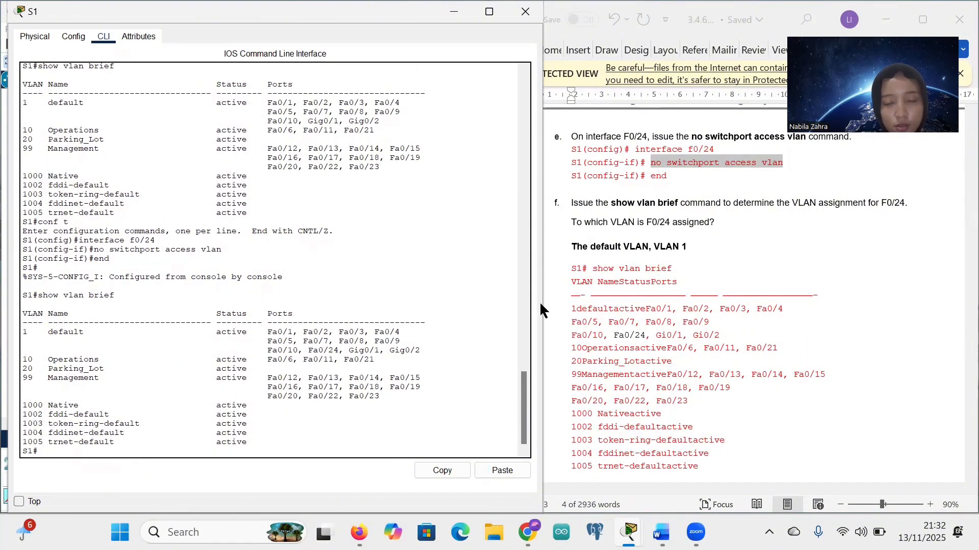
scroll(661, 298, down, 2)
scroll(662, 298, down, 2)
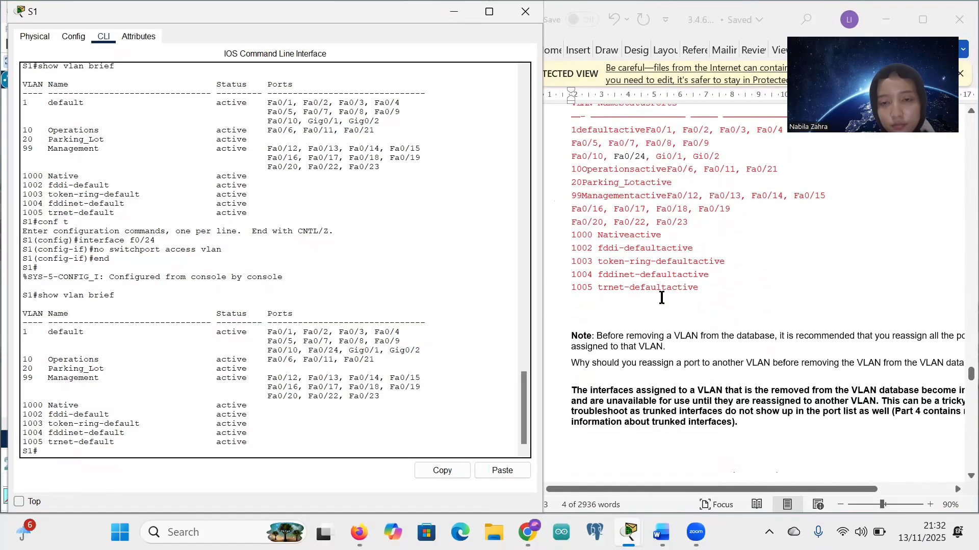
scroll(662, 298, up, 3)
scroll(661, 298, down, 4)
scroll(662, 298, down, 7)
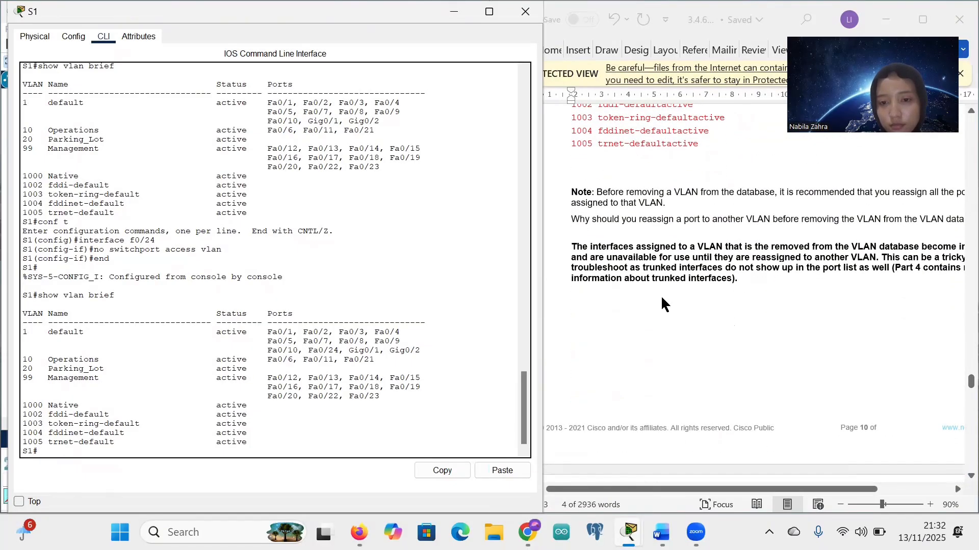
scroll(662, 299, up, 6)
scroll(661, 299, down, 5)
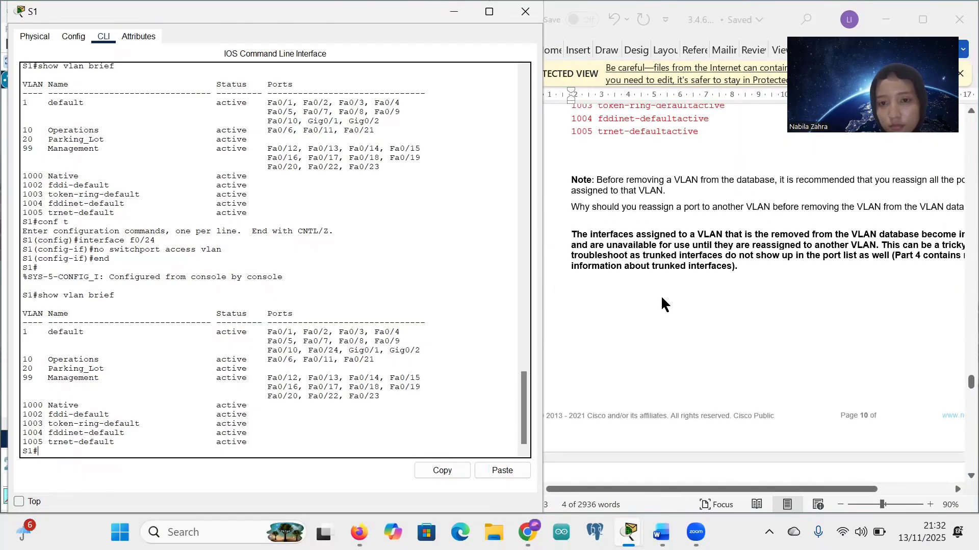
scroll(661, 298, down, 3)
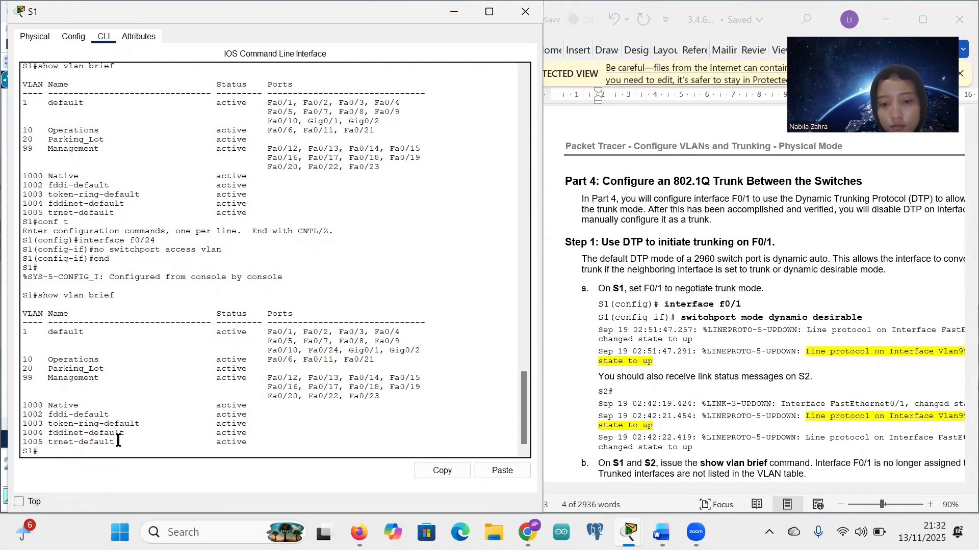
Step: Enter global configuration on S1 and select interface F0/1 using the command copied from the worksheet
text(conf t)
key(Return)
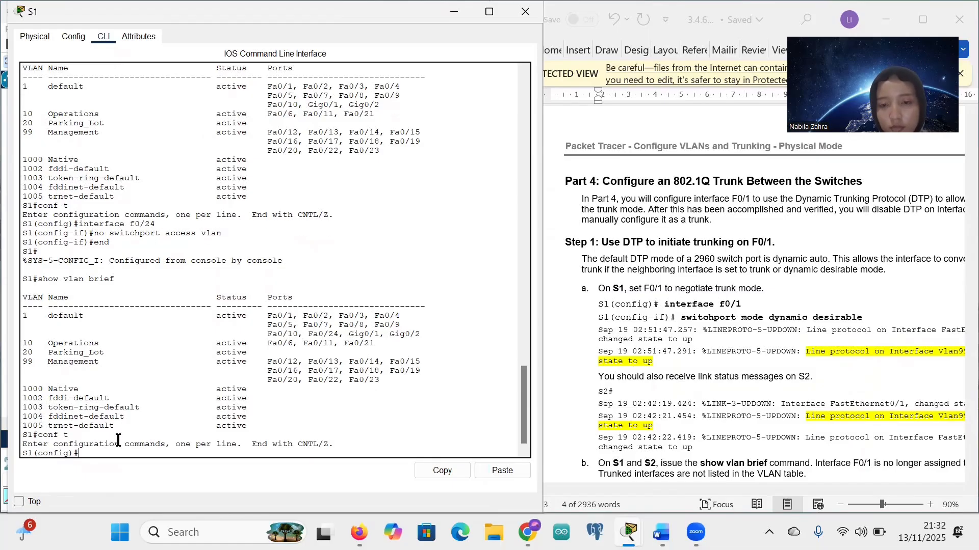
scroll(623, 335, down, 2)
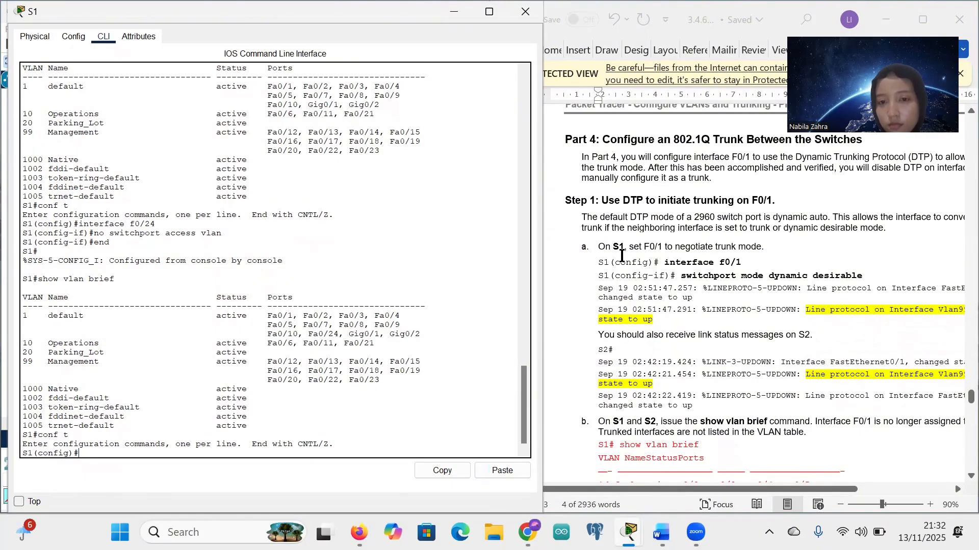
scroll(663, 244, right, 3)
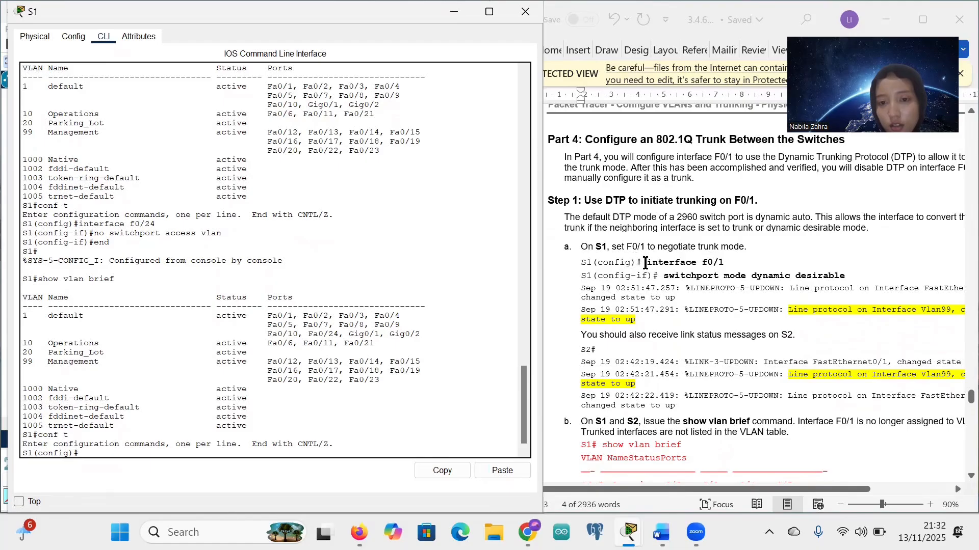
click(644, 263)
drag(645, 263, 693, 263)
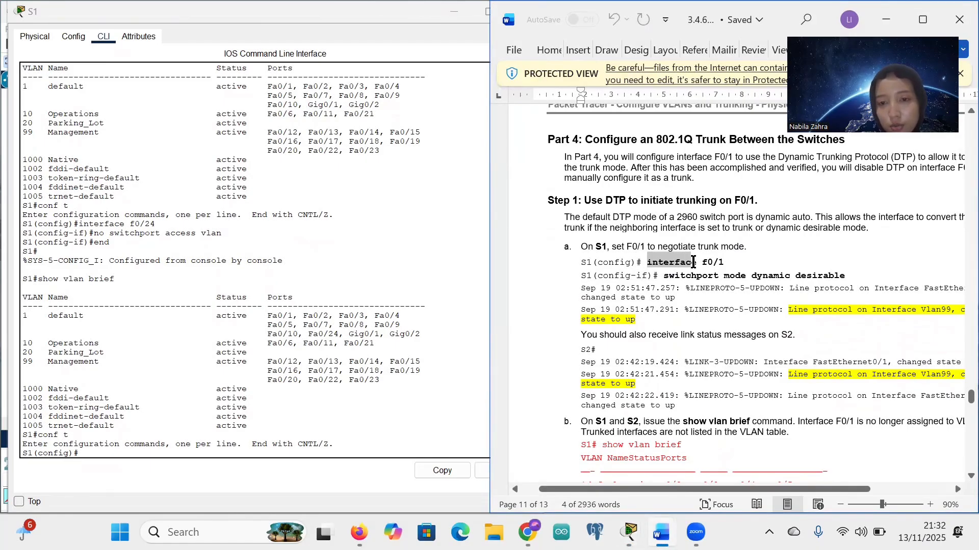
drag(694, 263, 722, 261)
key(ctrl+c)
click(722, 262)
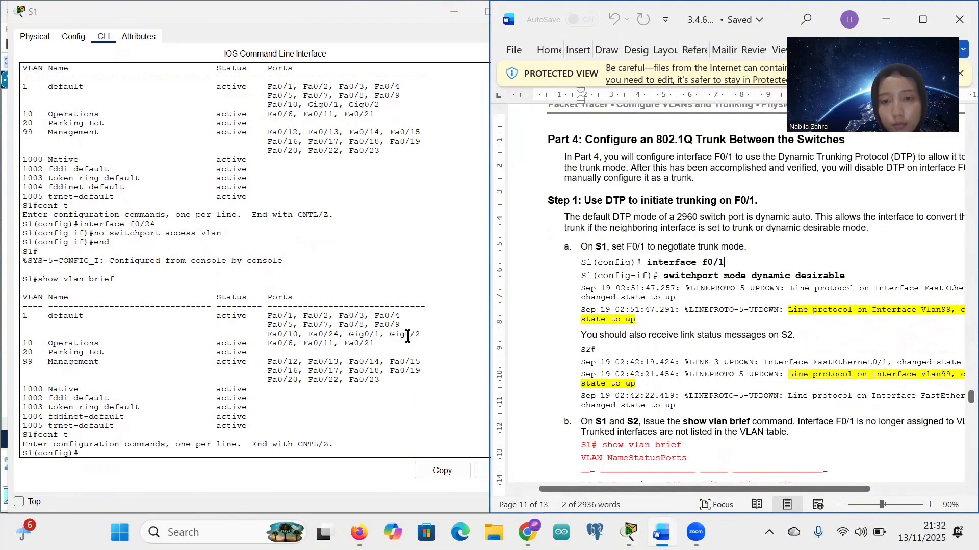
right_click(102, 453)
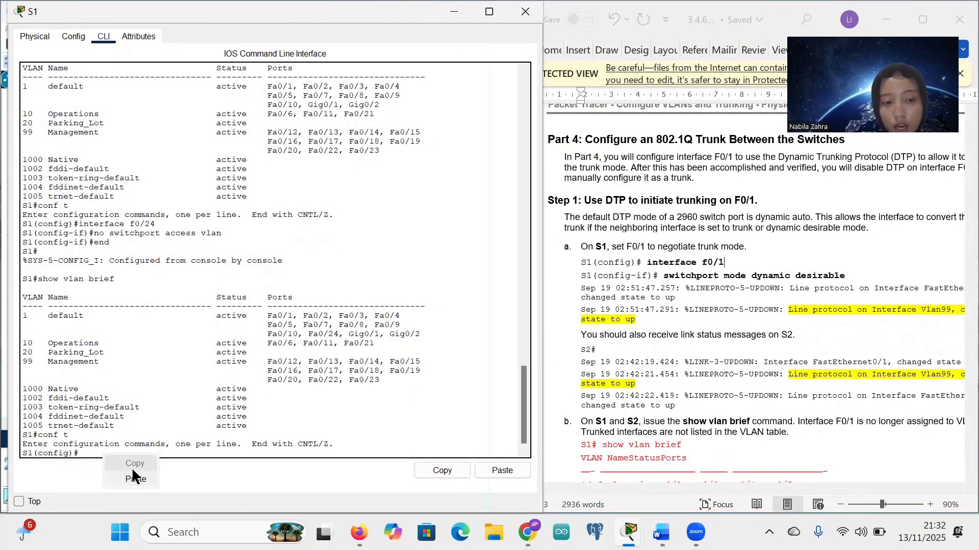
click(133, 474)
key(Return)
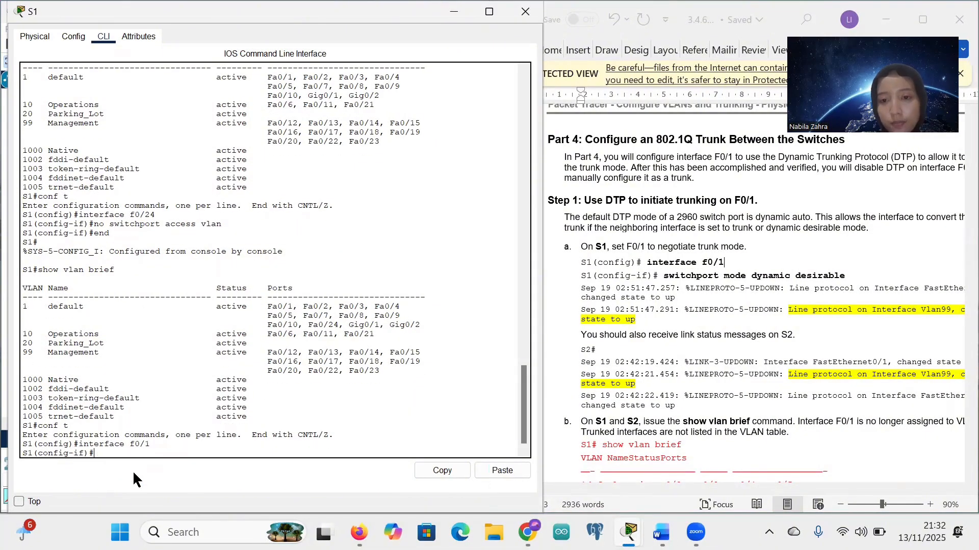
Step: Set F0/1 to switchport mode dynamic desirable with the worksheet command
click(668, 280)
drag(664, 275, 851, 275)
key(ctrl+c)
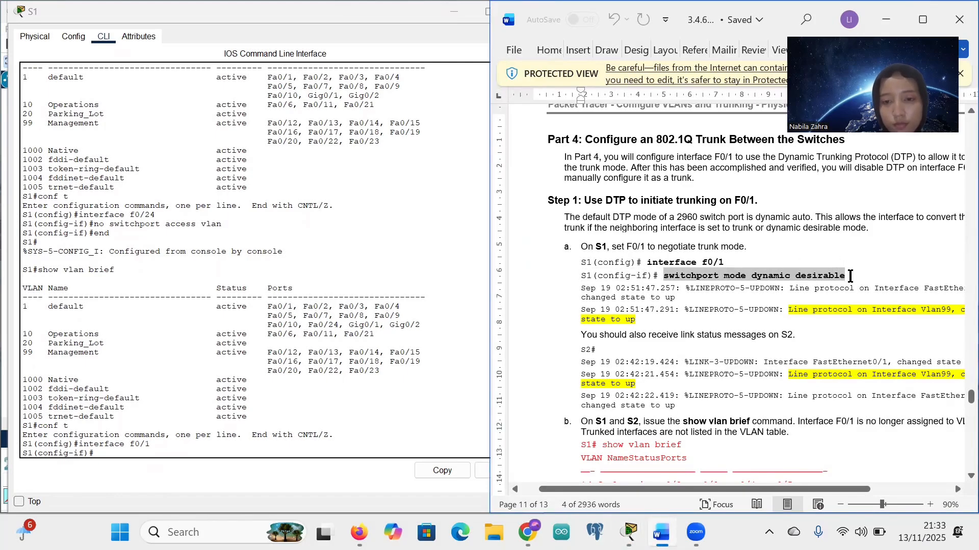
click(106, 455)
right_click(107, 457)
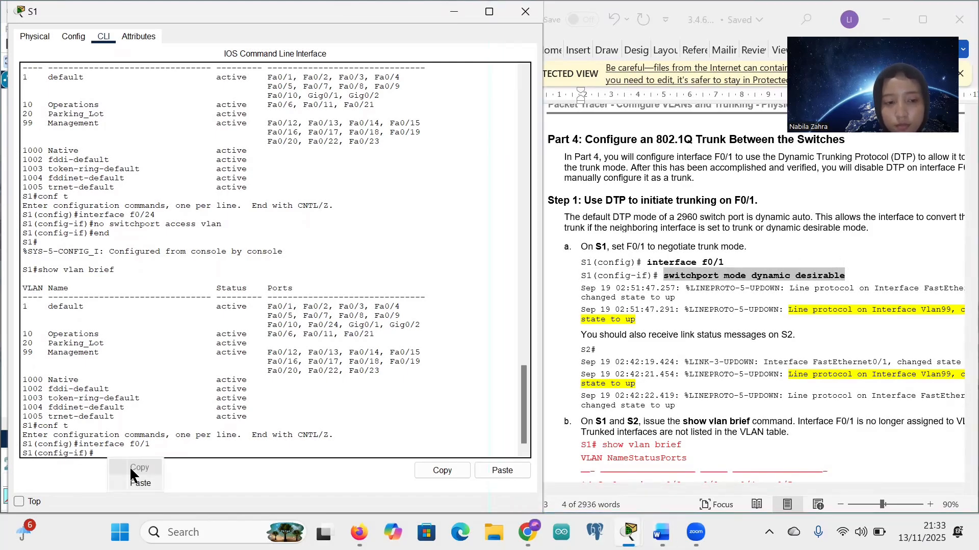
click(139, 483)
key(Return)
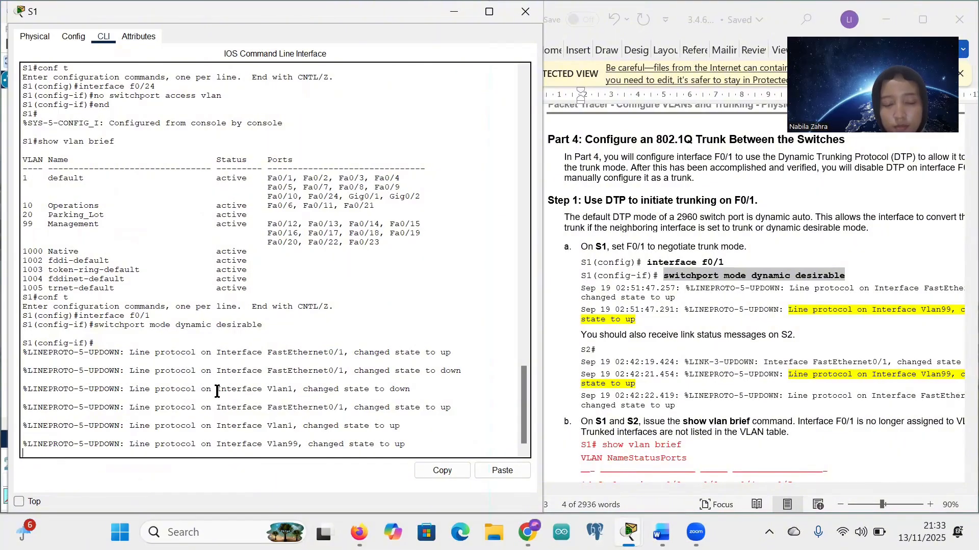
scroll(676, 340, down, 1)
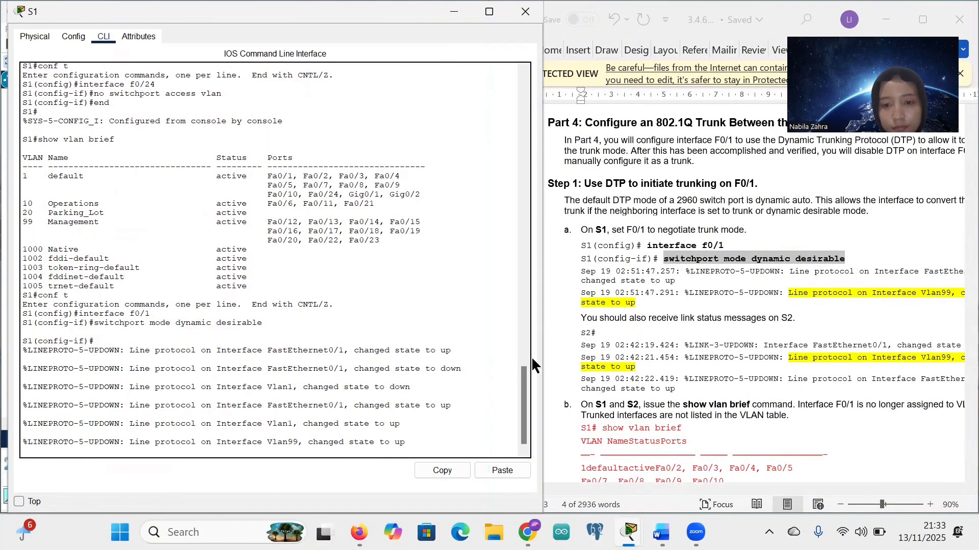
scroll(704, 341, right, 3)
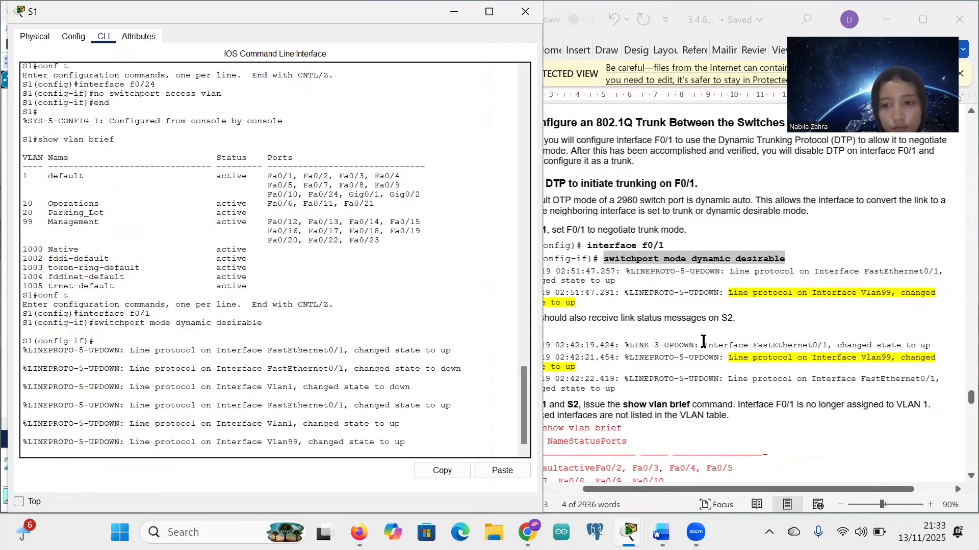
scroll(703, 341, left, 3)
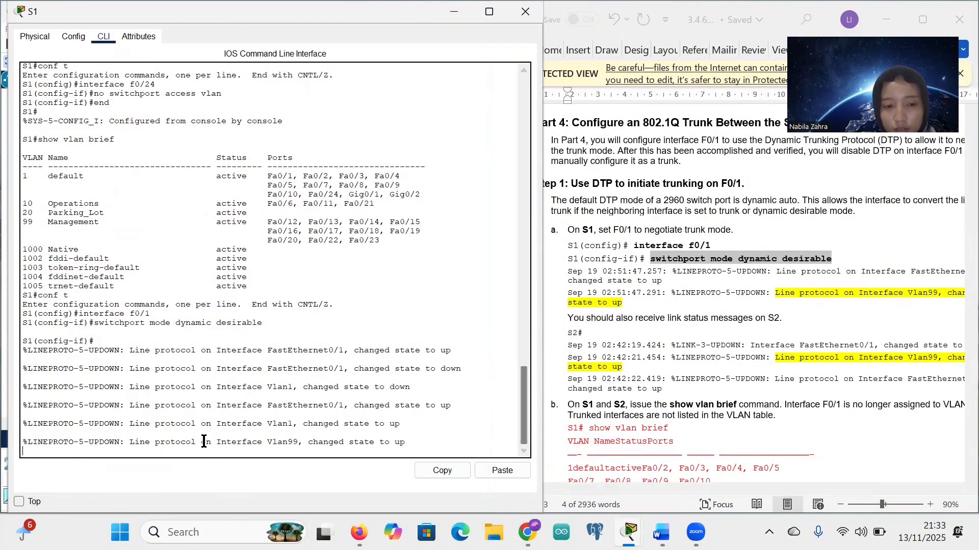
key(Return)
key(Return)
key(Return)
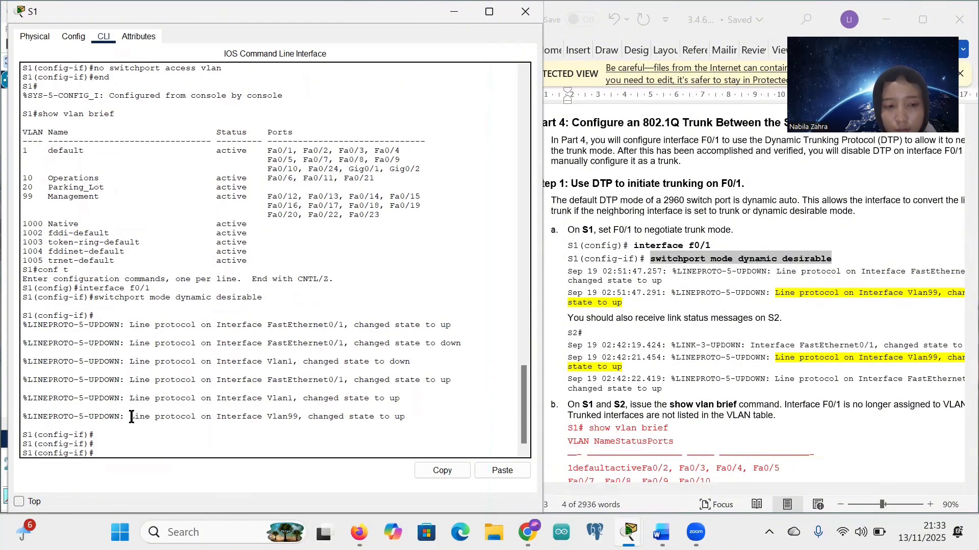
drag(131, 417, 400, 421)
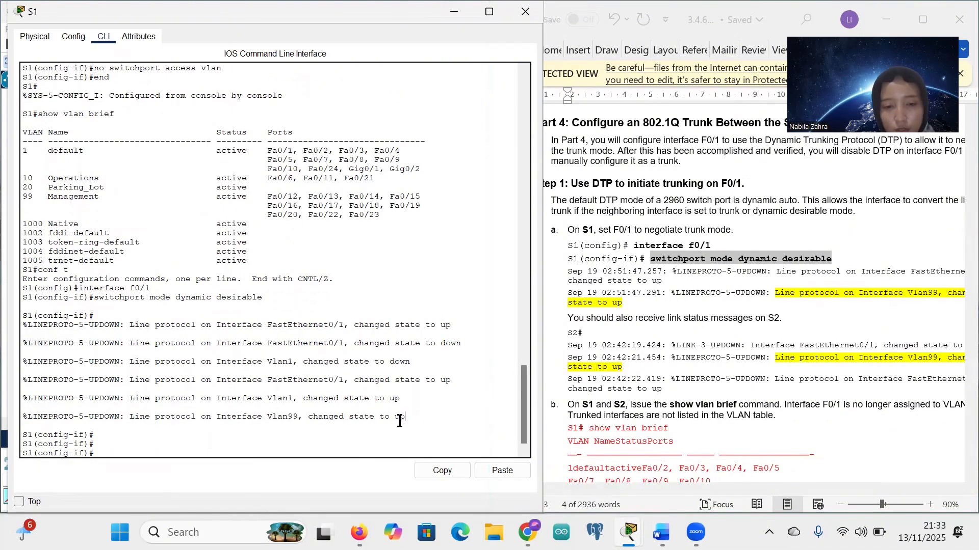
scroll(694, 365, down, 1)
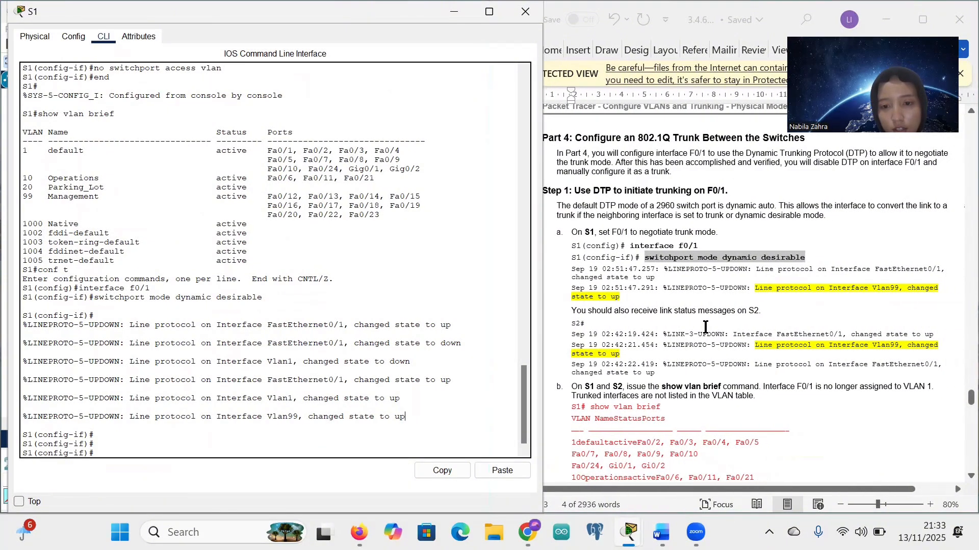
scroll(705, 328, down, 5)
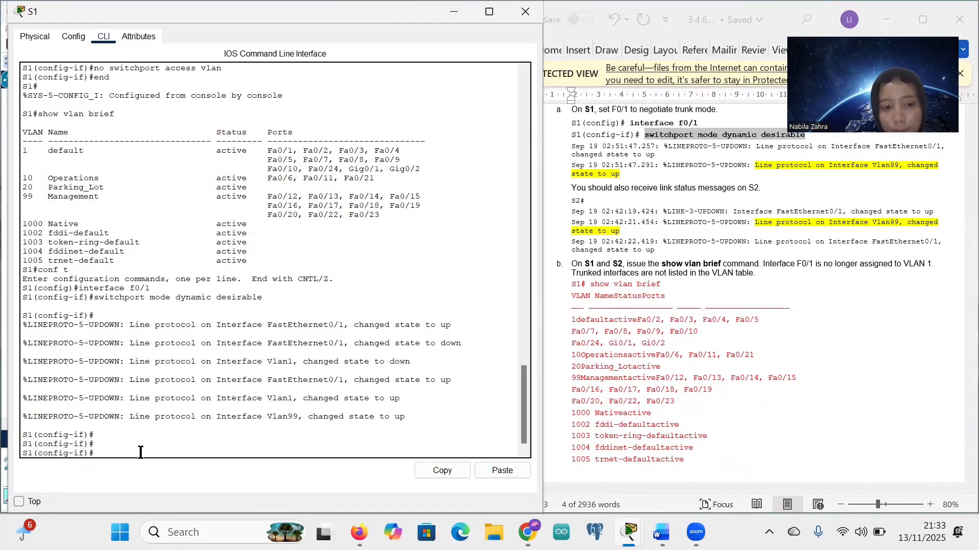
key(ctrl+v)
Step: Recall an earlier VLAN brief command from history, fix it and run it
key(Up)
key(Up)
key(Up)
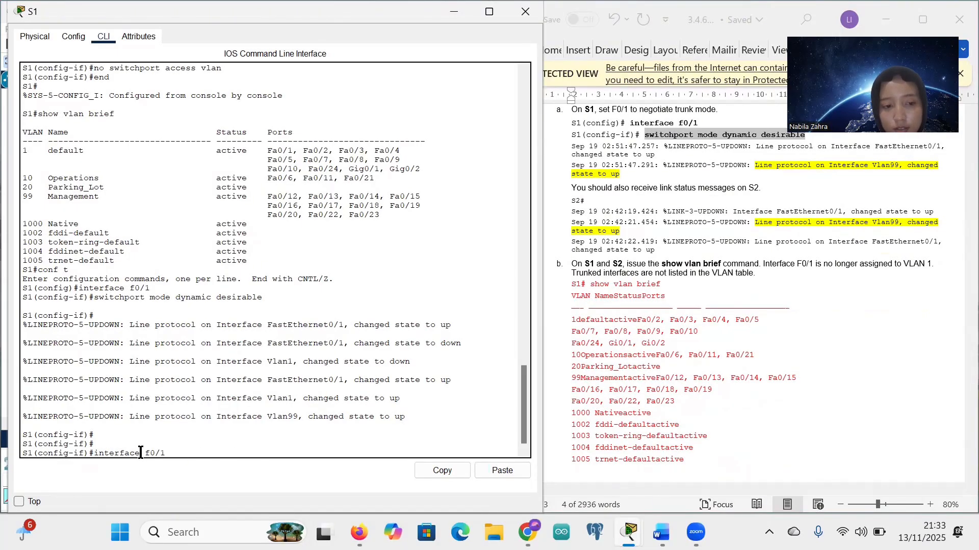
key(Up)
key(Up)
key(Up)
key(Up)
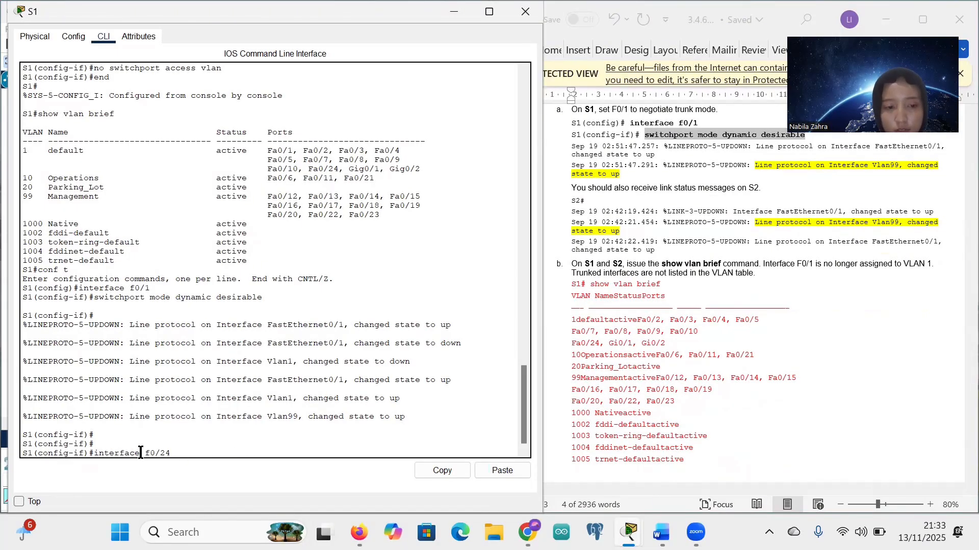
key(Up)
key(Up)
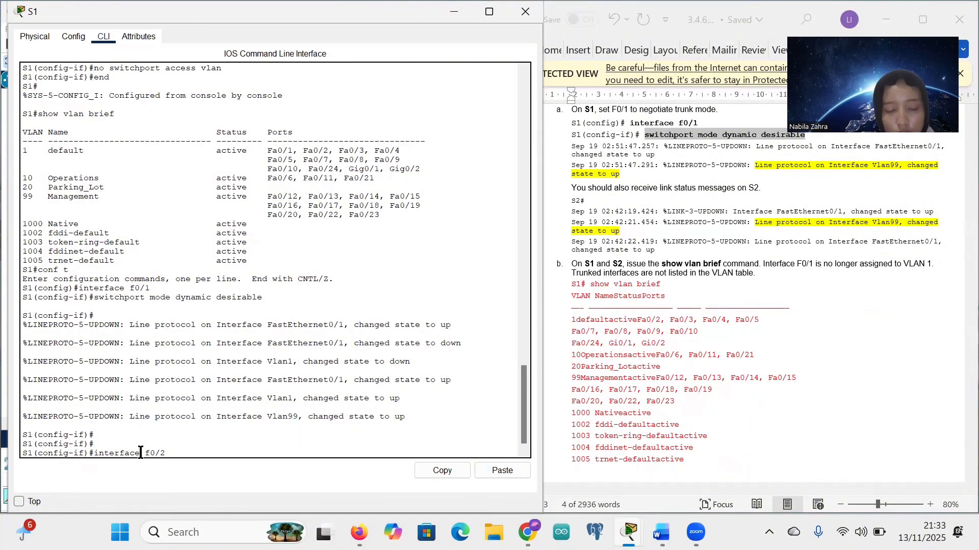
key(BackSpace)
key(BackSpace)
key(BackSpace)
key(BackSpace)
key(BackSpace)
key(BackSpace)
key(BackSpace)
key(BackSpace)
key(BackSpace)
key(BackSpace)
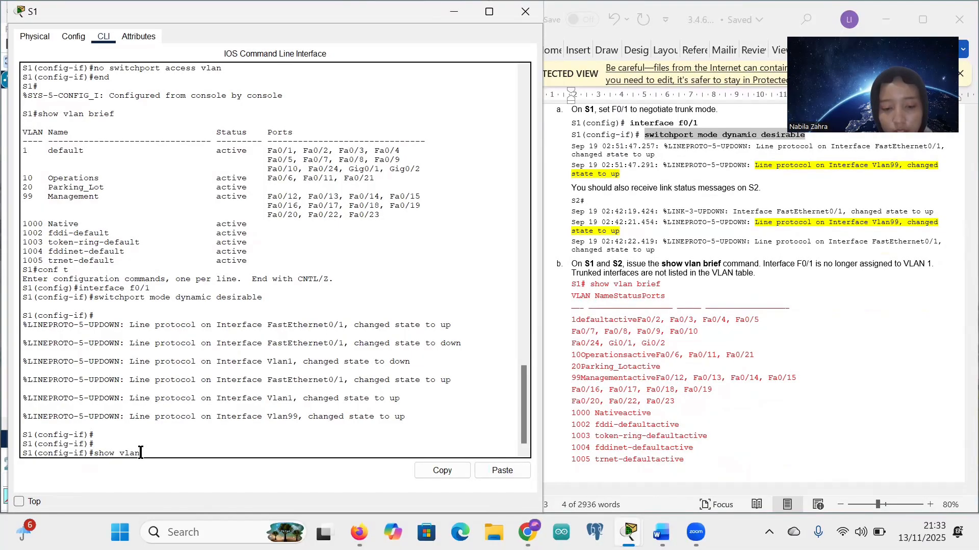
text(f)
key(Return)
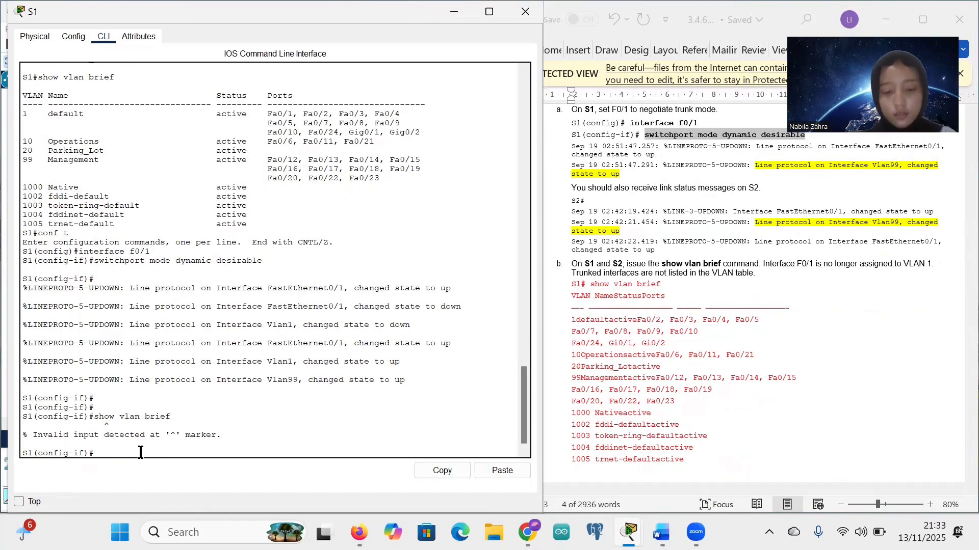
Step: Leave configuration mode with end and run show vlan brief, correcting the mistyped 'vlanbrief'
text(end)
key(Return)
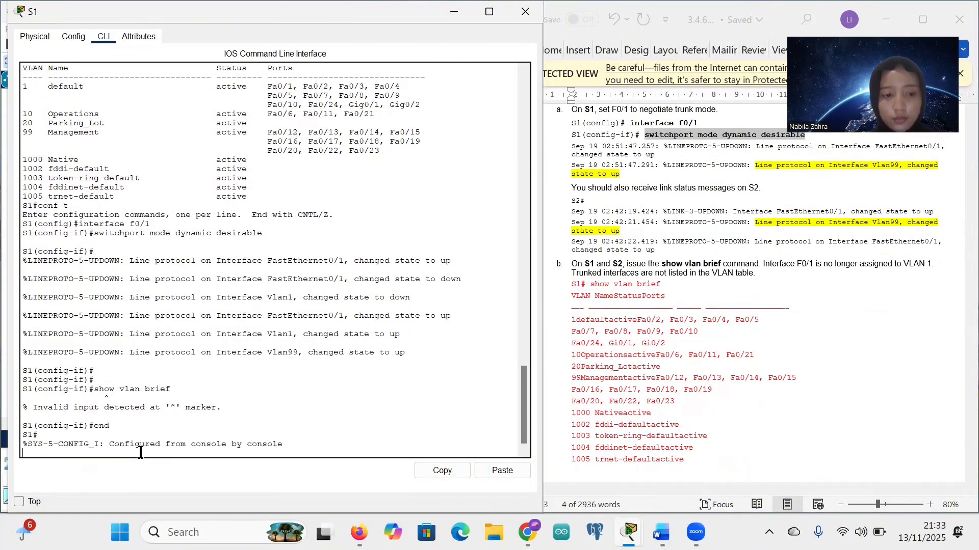
key(Return)
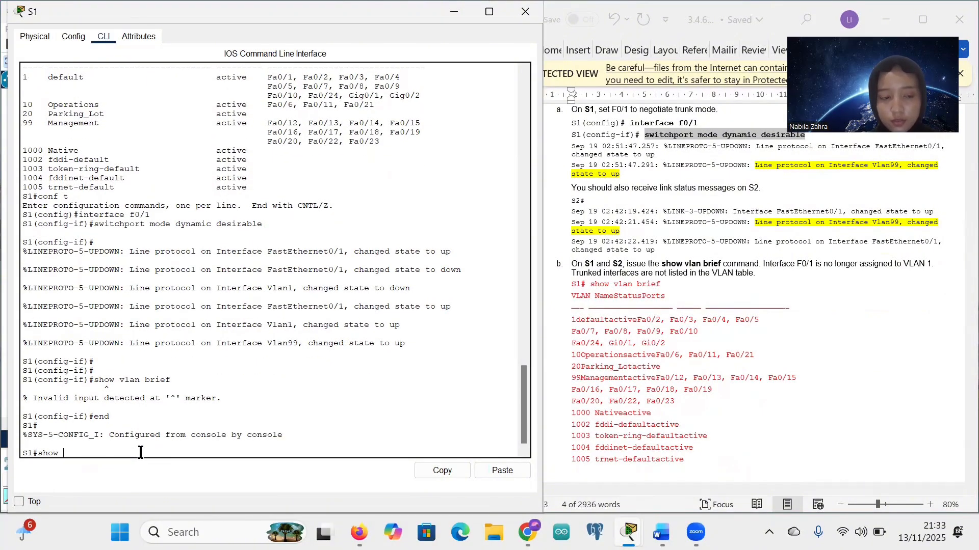
text(show vlanbrie)
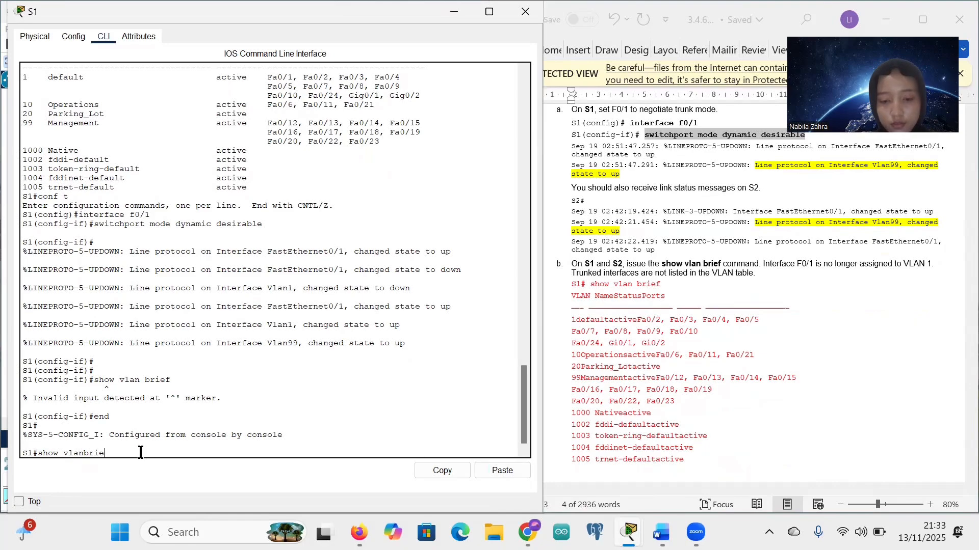
text(f)
key(Return)
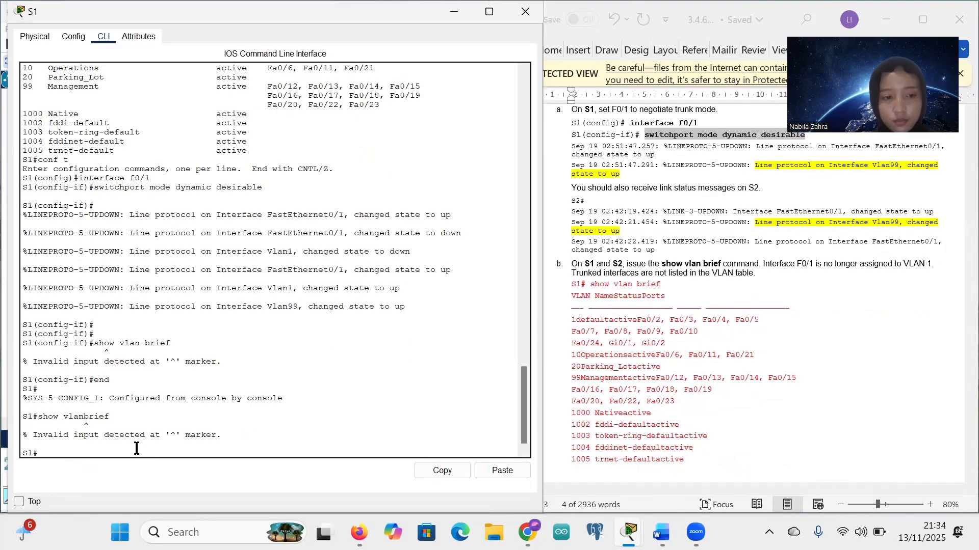
key(Up)
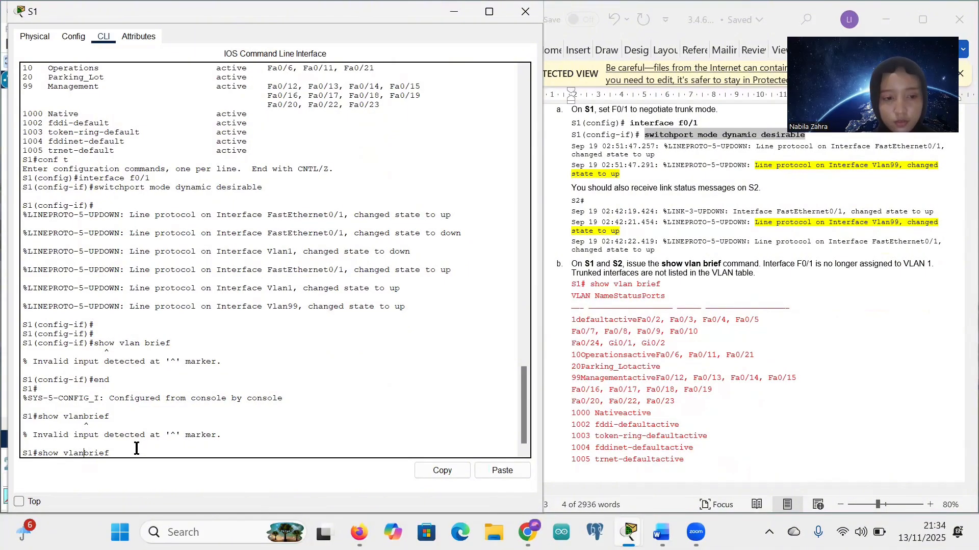
key(Return)
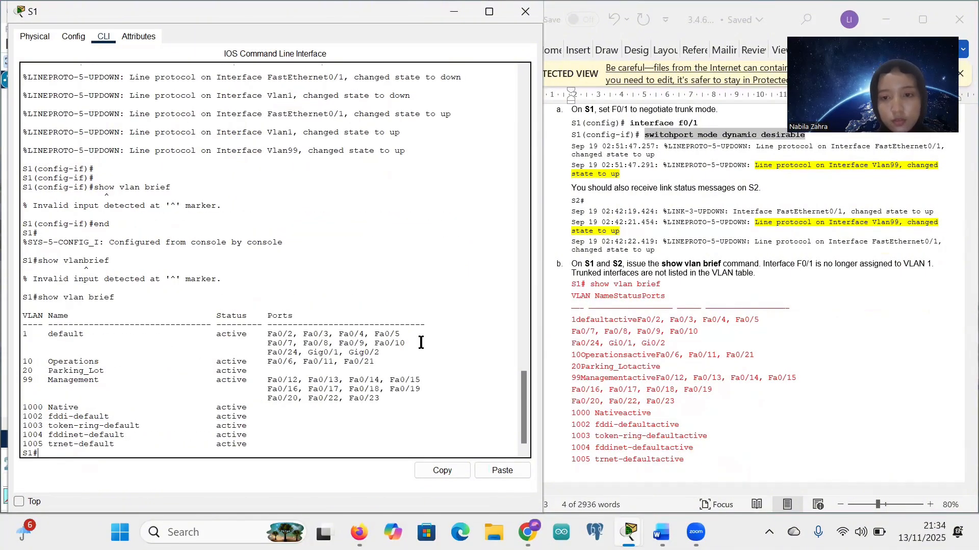
scroll(683, 341, down, 1)
scroll(695, 352, down, 1)
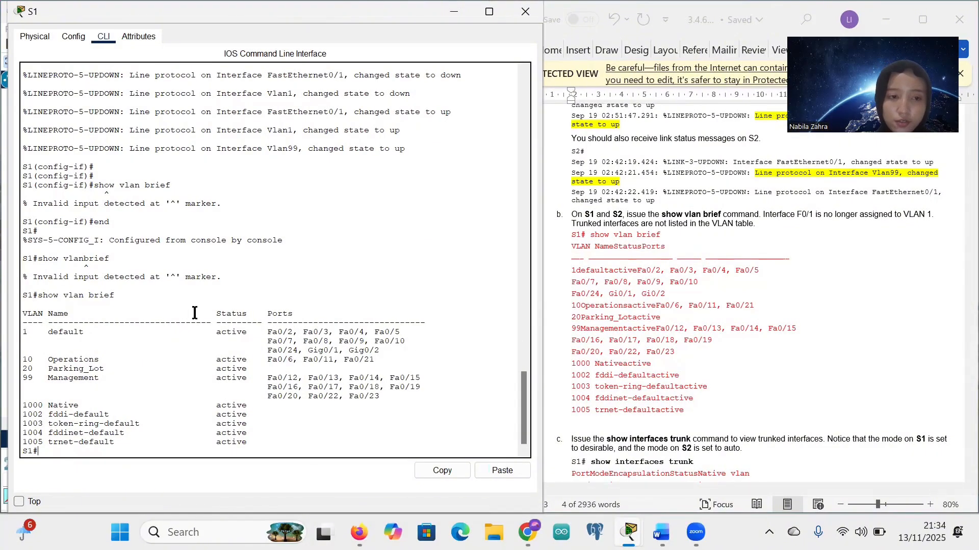
scroll(190, 254, up, 3)
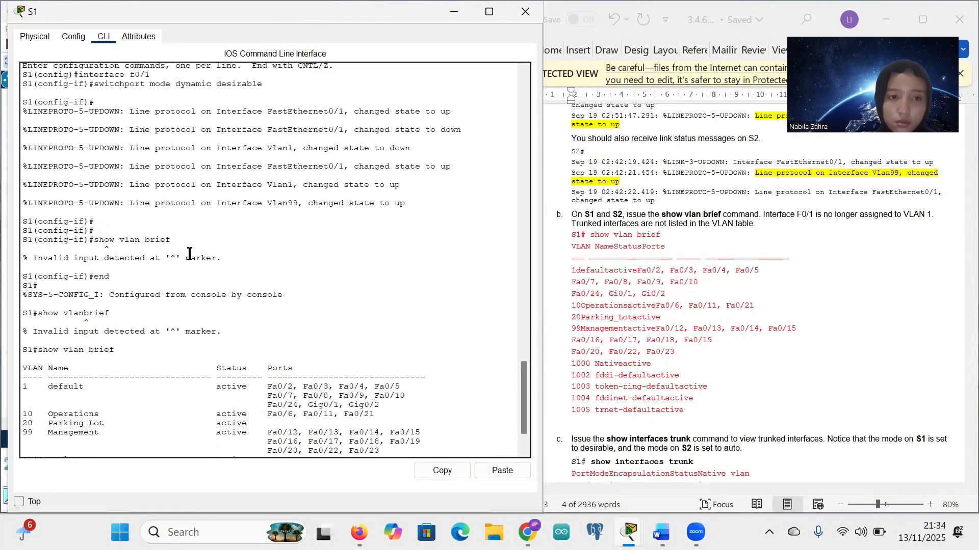
scroll(189, 254, down, 3)
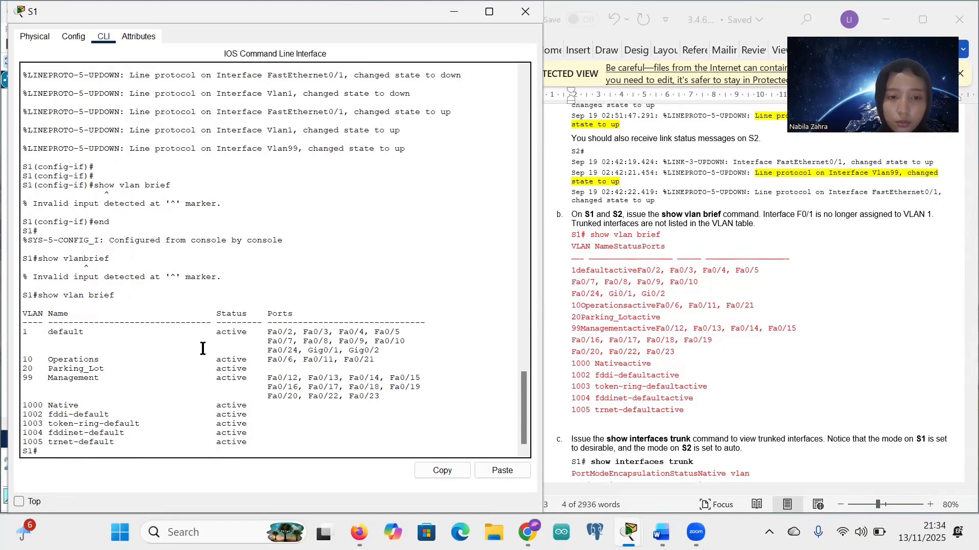
drag(267, 333, 333, 335)
scroll(332, 335, up, 9)
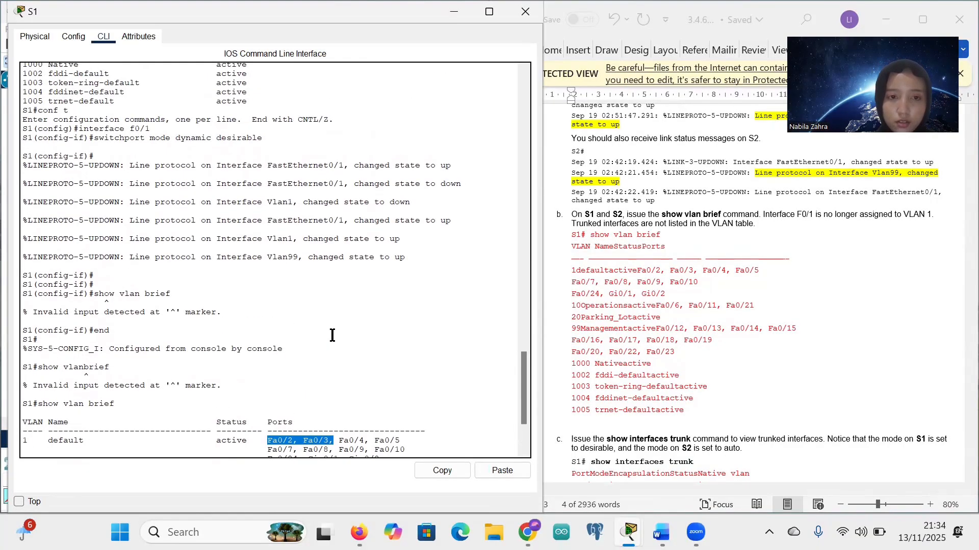
drag(261, 137, 301, 142)
scroll(353, 273, down, 9)
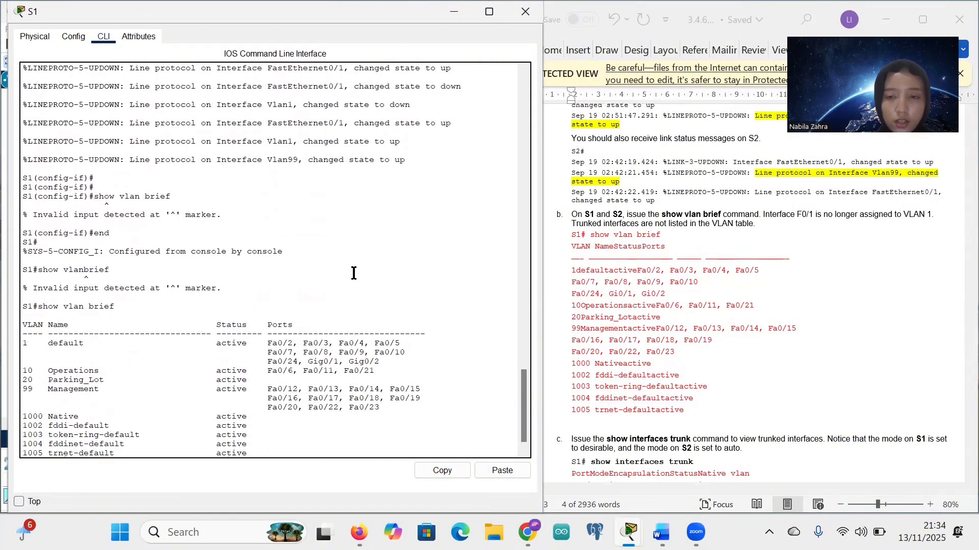
scroll(328, 275, up, 1)
scroll(330, 276, down, 2)
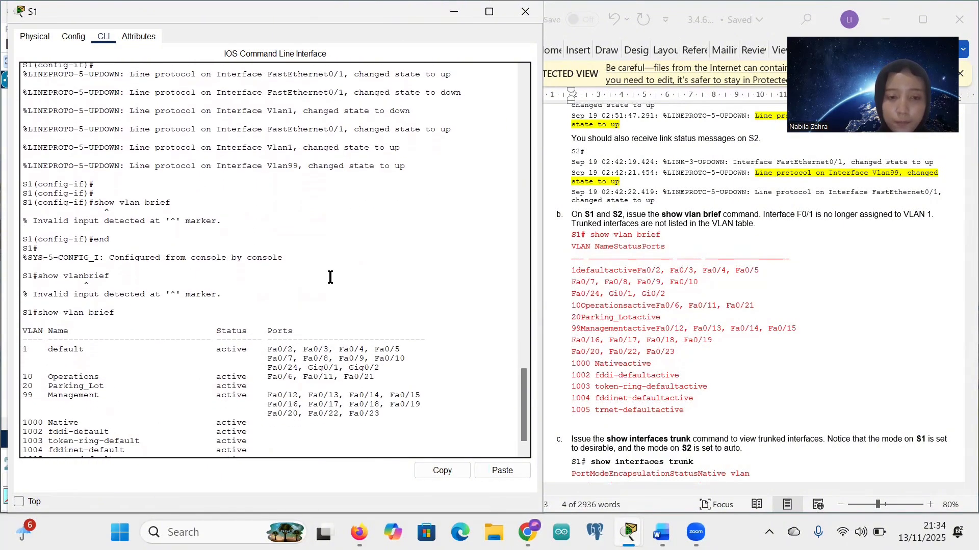
scroll(329, 276, up, 2)
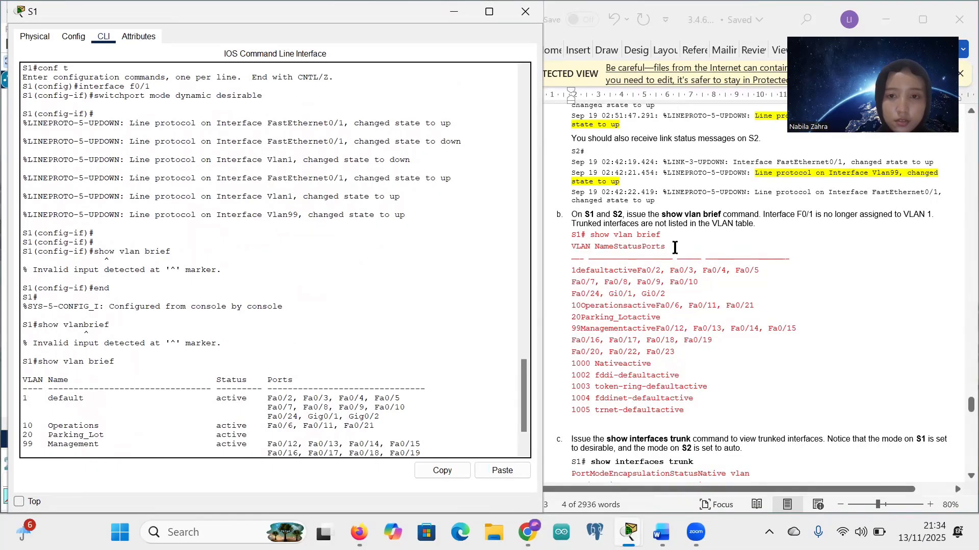
scroll(675, 247, up, 3)
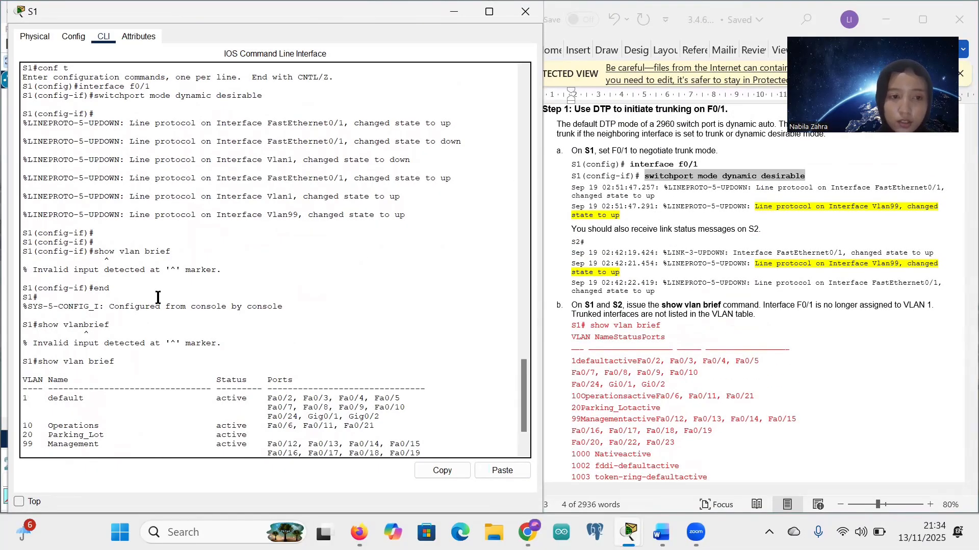
scroll(192, 286, up, 2)
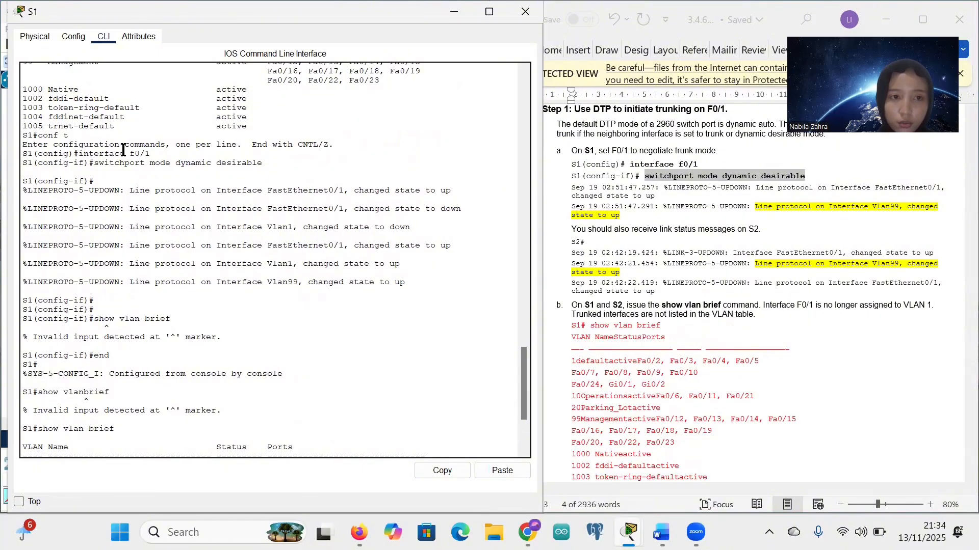
drag(90, 154, 259, 169)
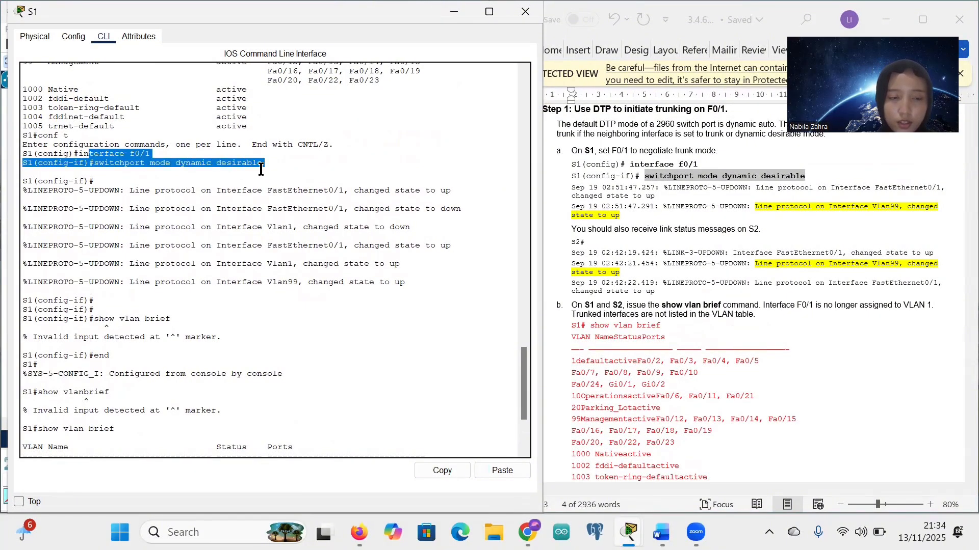
click(261, 170)
scroll(263, 262, down, 4)
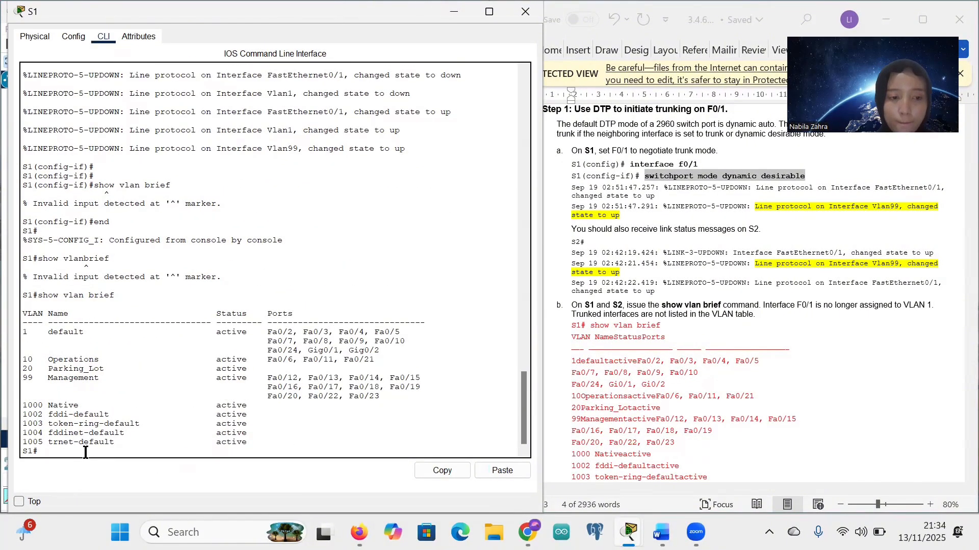
scroll(690, 415, down, 1)
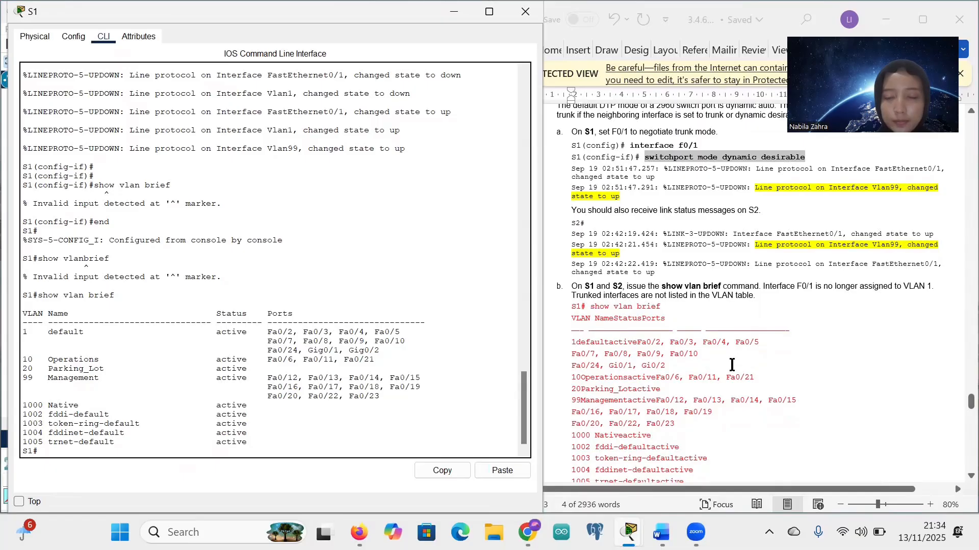
scroll(731, 364, down, 5)
scroll(731, 365, up, 2)
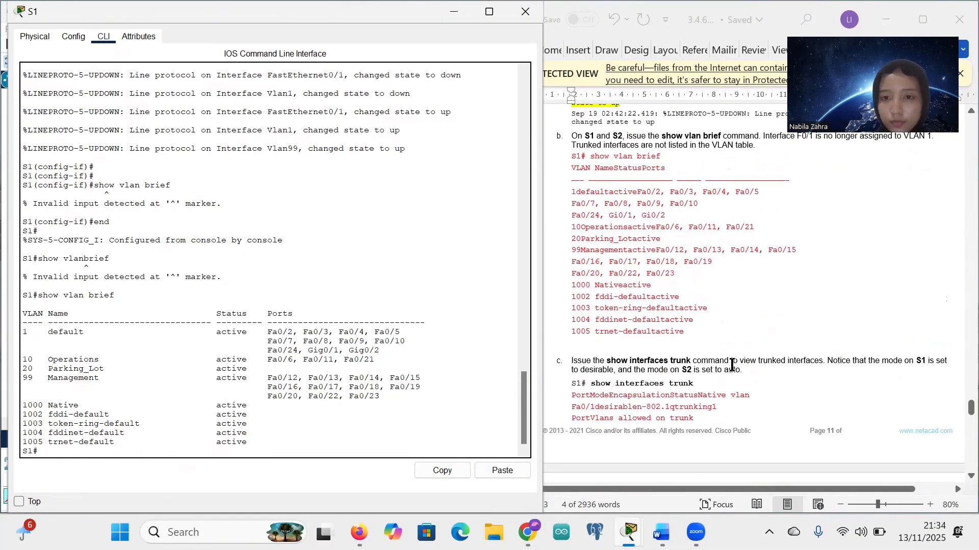
scroll(714, 300, down, 5)
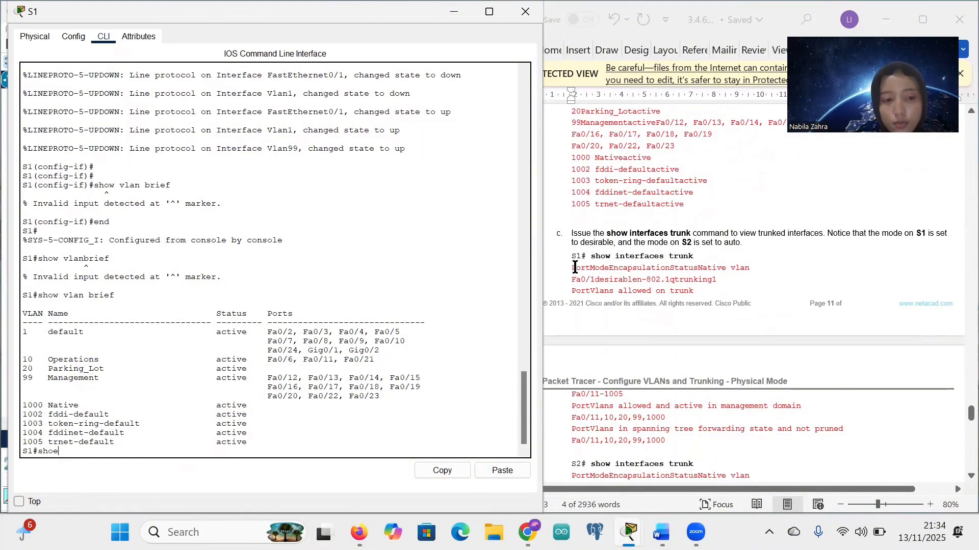
Step: Run show interfaces trunk on S1 and highlight Fa0/1 and its trunking status
text(in)
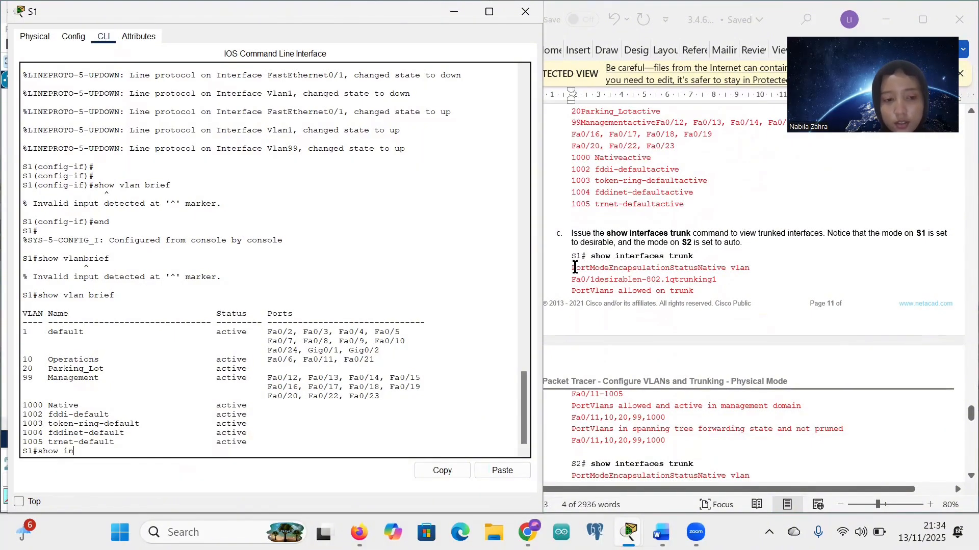
text(ter)
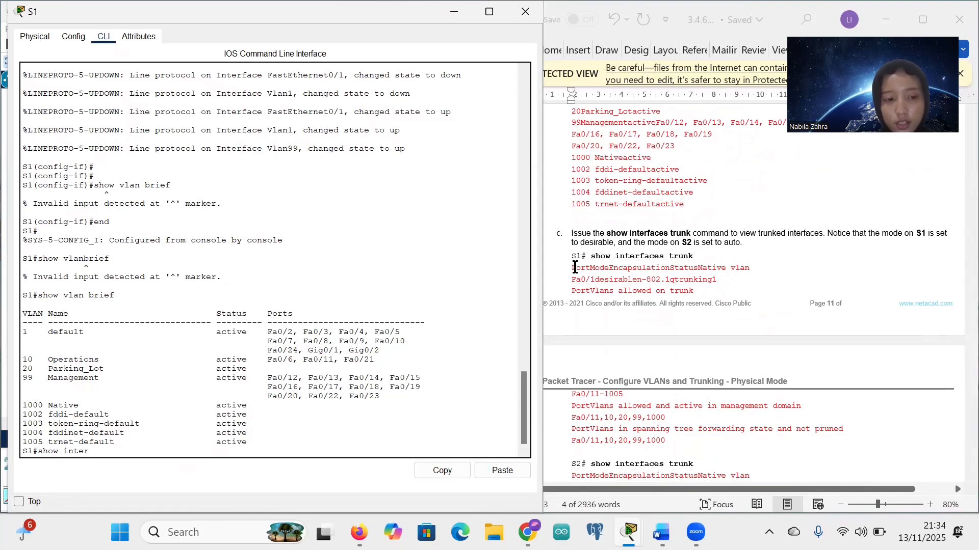
text(faces)
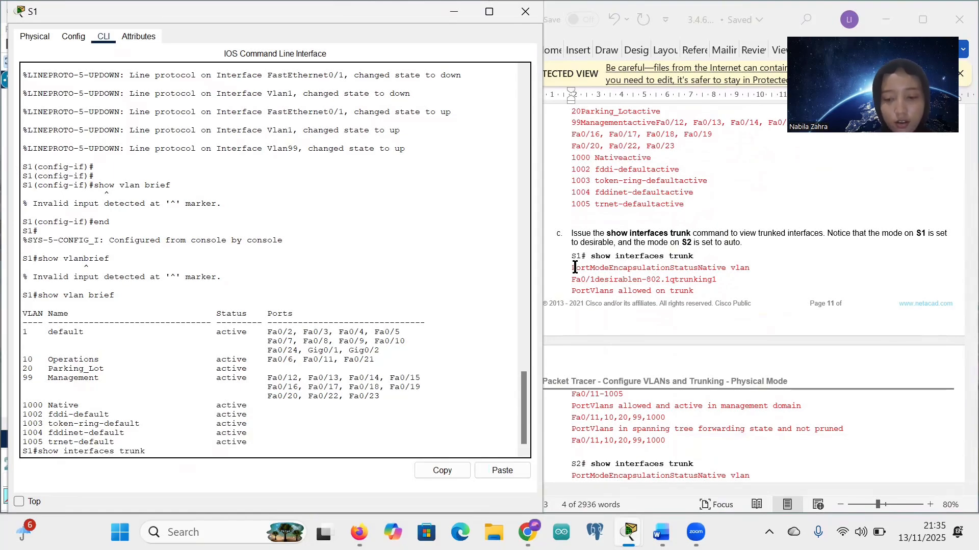
text( trunk)
key(Return)
scroll(695, 261, down, 1)
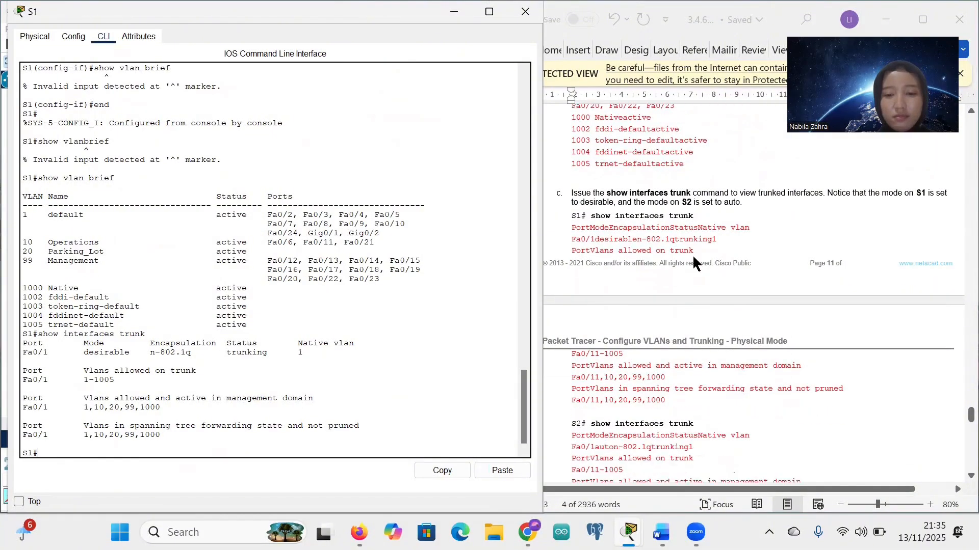
scroll(651, 288, down, 3)
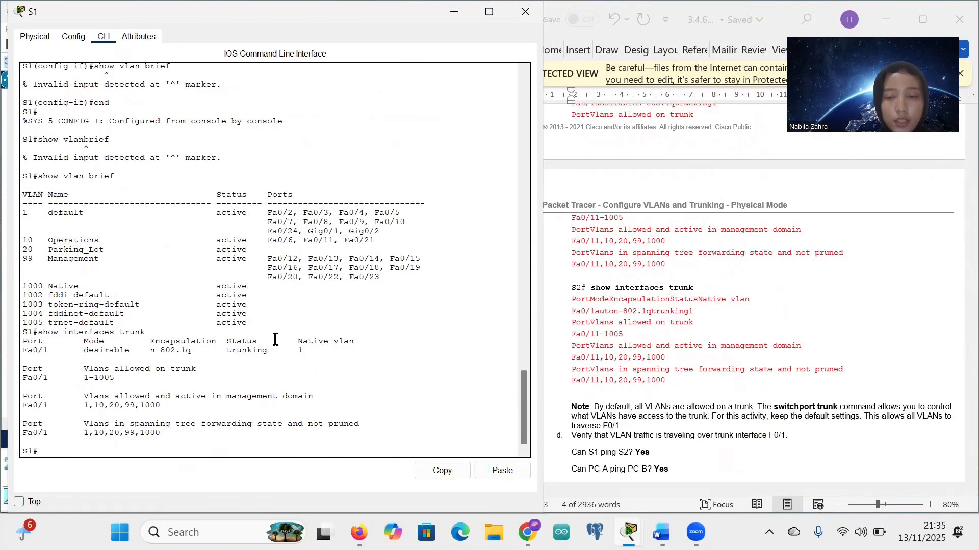
drag(48, 350, 14, 352)
click(60, 356)
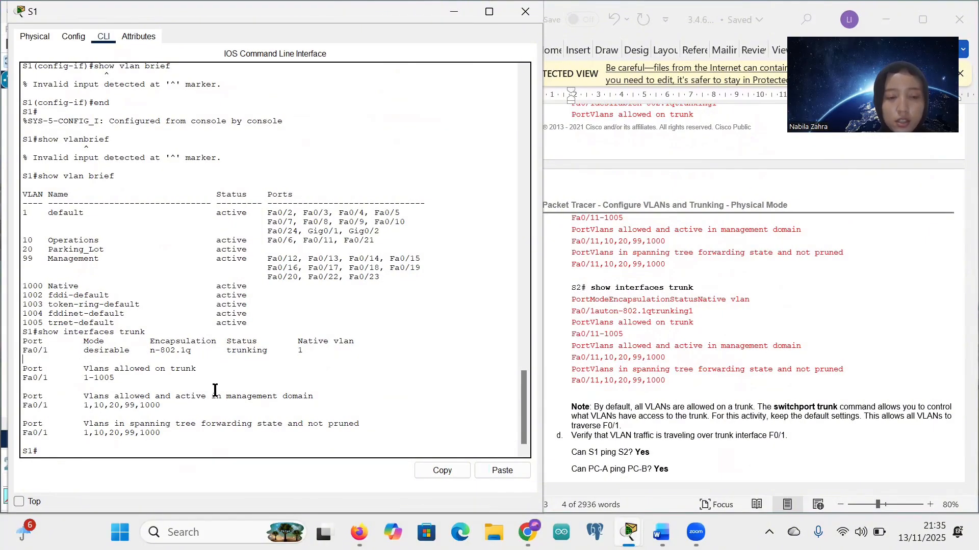
drag(269, 354, 220, 347)
click(220, 347)
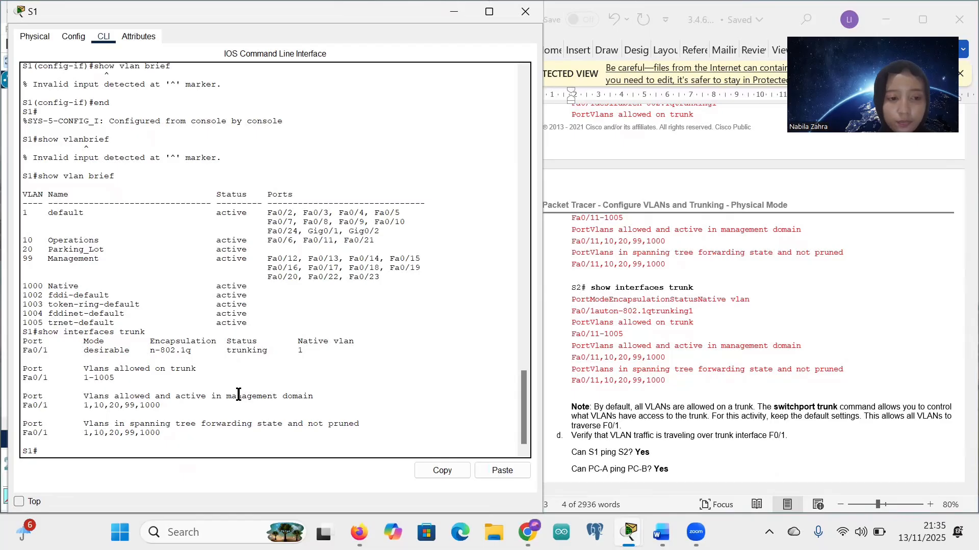
Step: Scroll back through S1's console output to compare it with the worksheet's expected results
scroll(73, 427, up, 4)
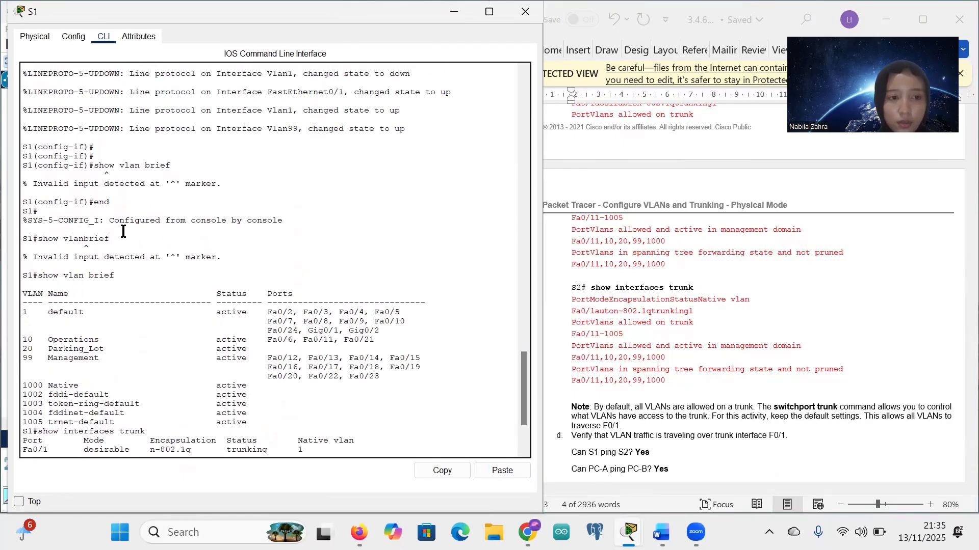
scroll(123, 232, up, 3)
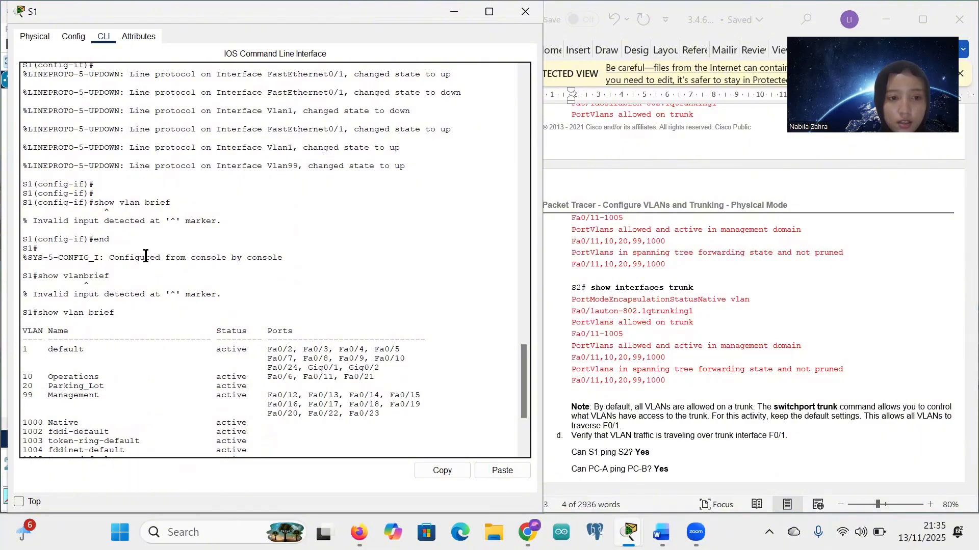
scroll(149, 283, up, 2)
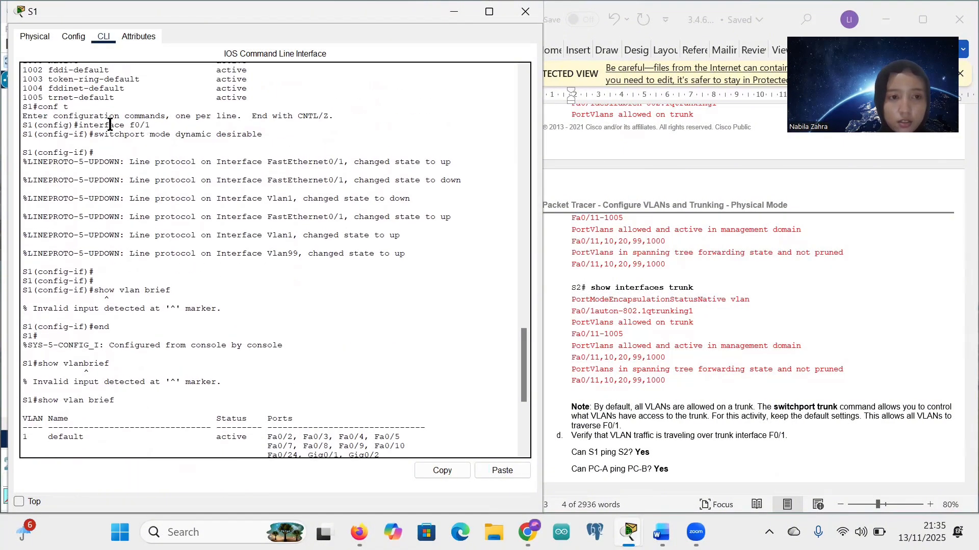
drag(99, 125, 145, 125)
click(153, 193)
scroll(153, 204, down, 8)
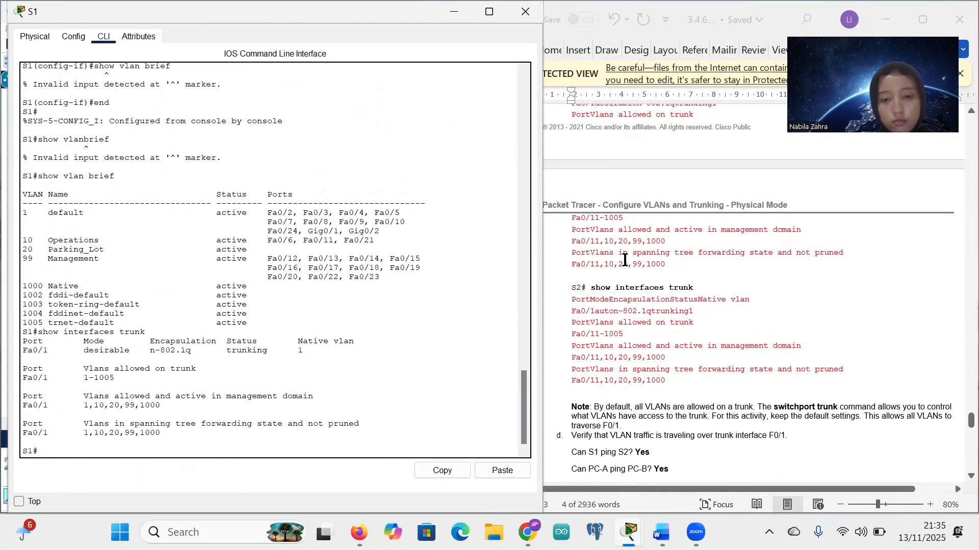
scroll(625, 260, down, 1)
scroll(625, 260, down, 3)
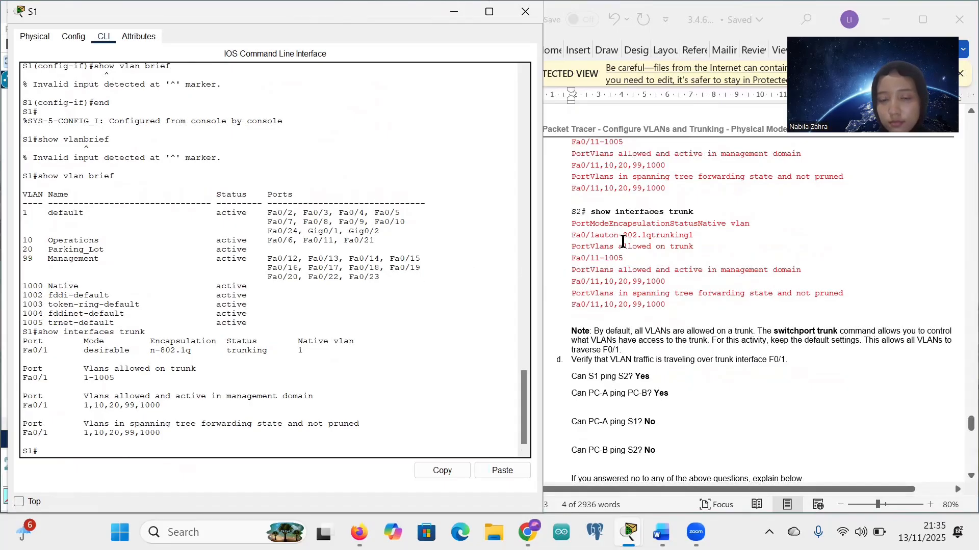
Step: Minimize S1, log in to S2's console with its password, run end, and close S2's window
click(454, 11)
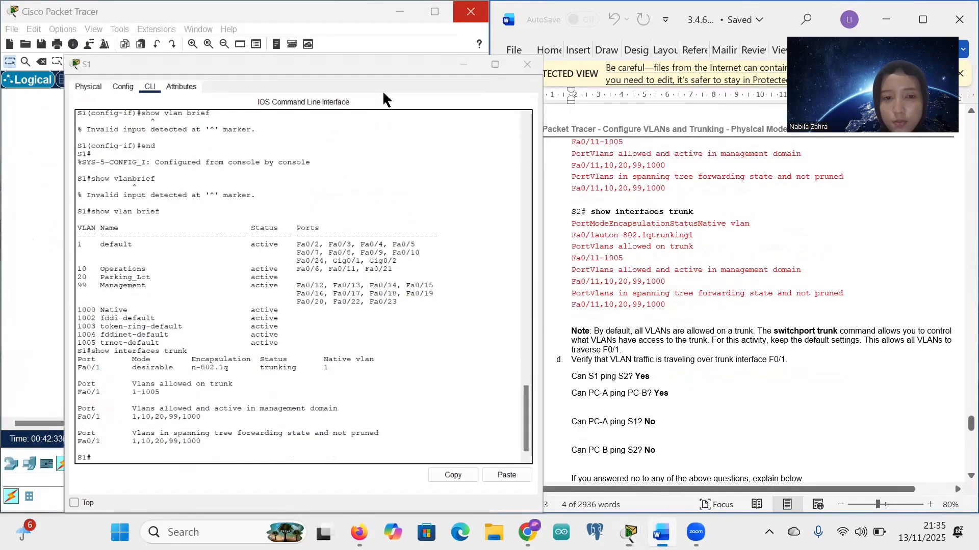
click(287, 256)
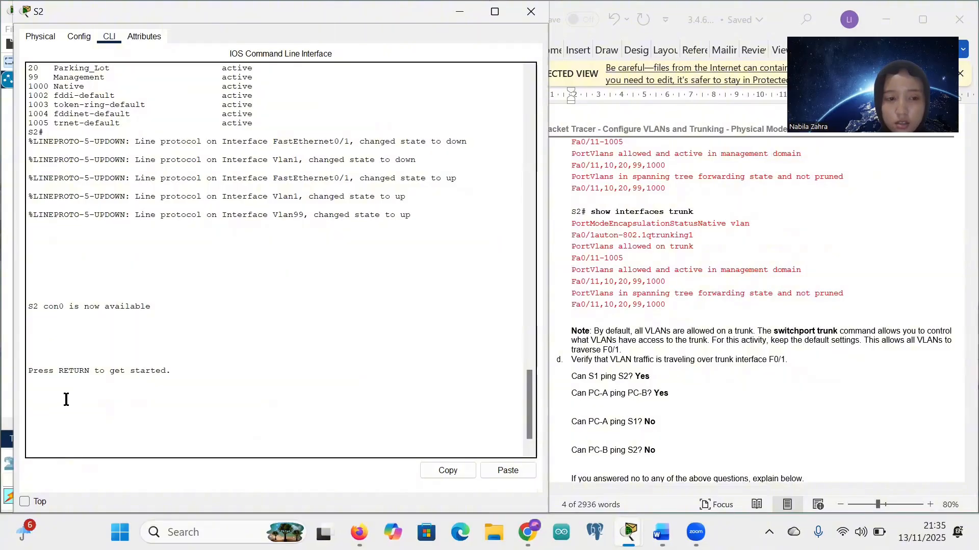
key(Return)
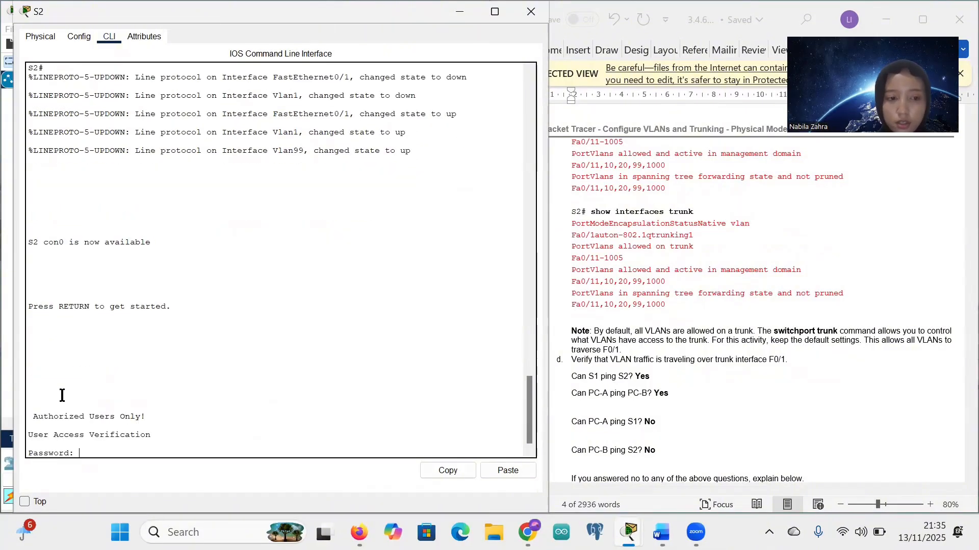
key(Return)
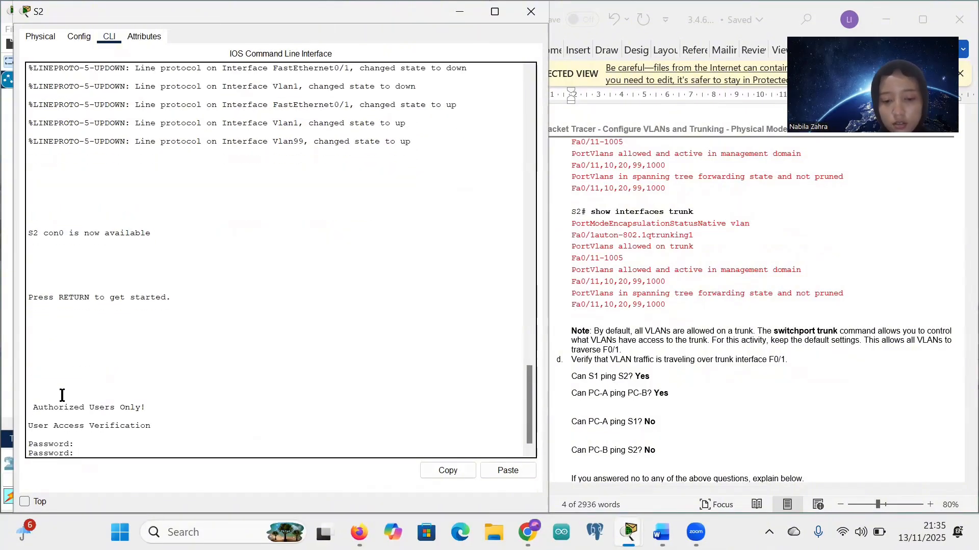
key(Return)
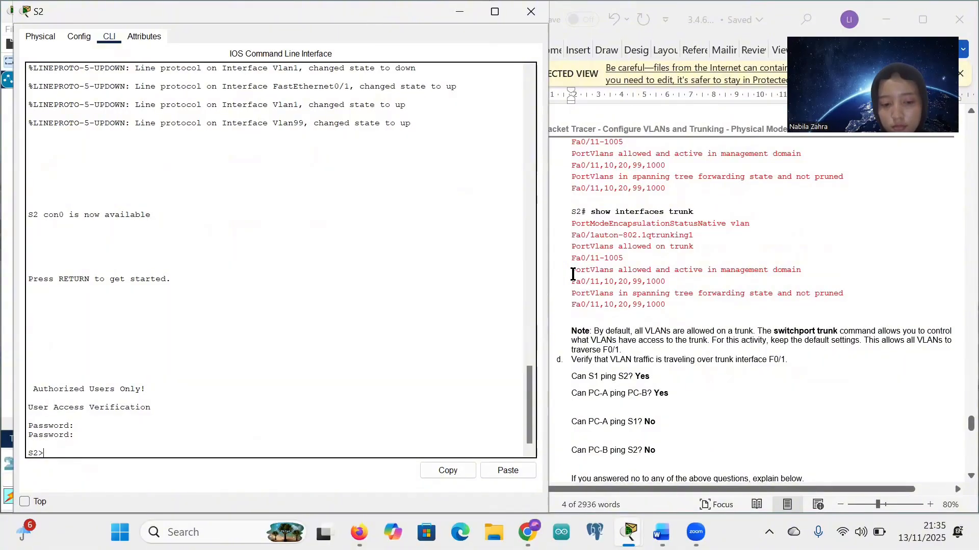
key(Return)
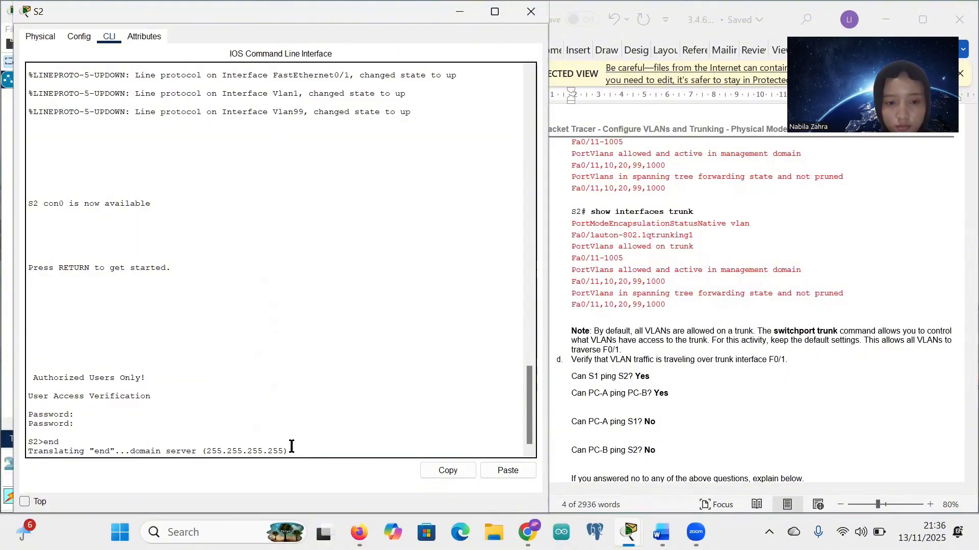
click(530, 11)
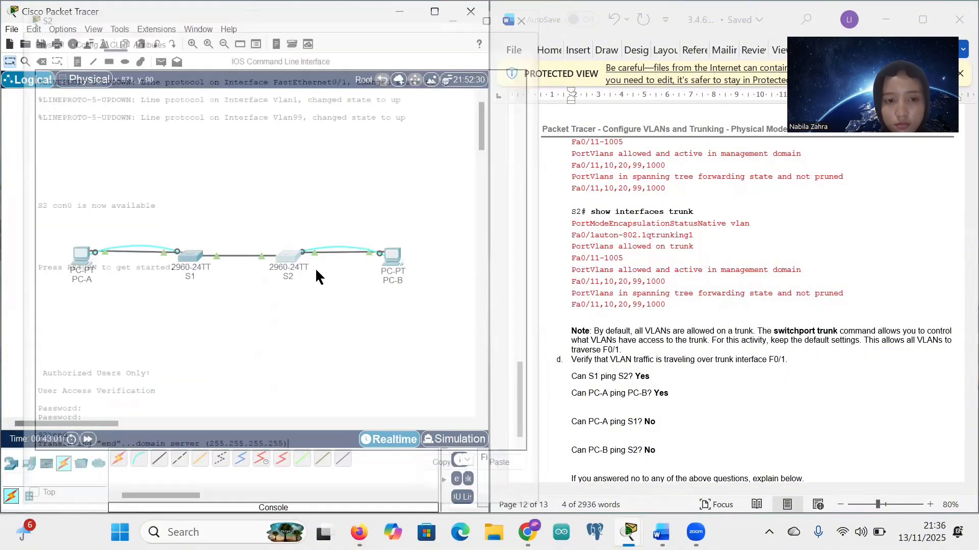
click(282, 260)
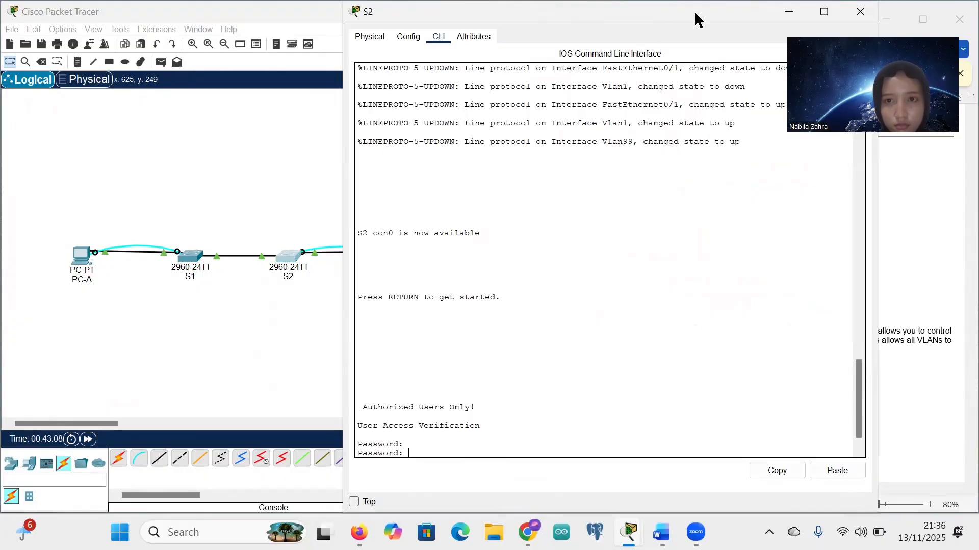
drag(690, 10, 362, 17)
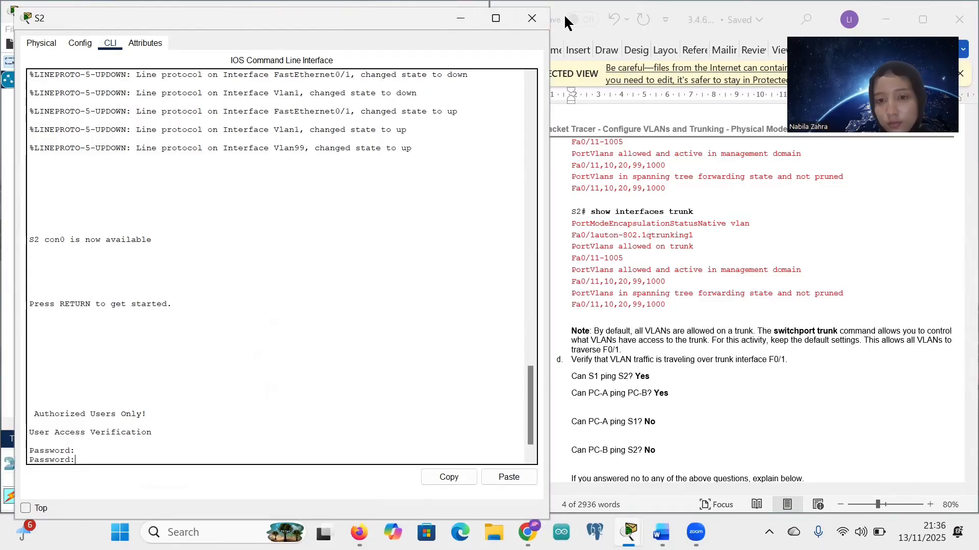
click(532, 18)
scroll(677, 278, down, 3)
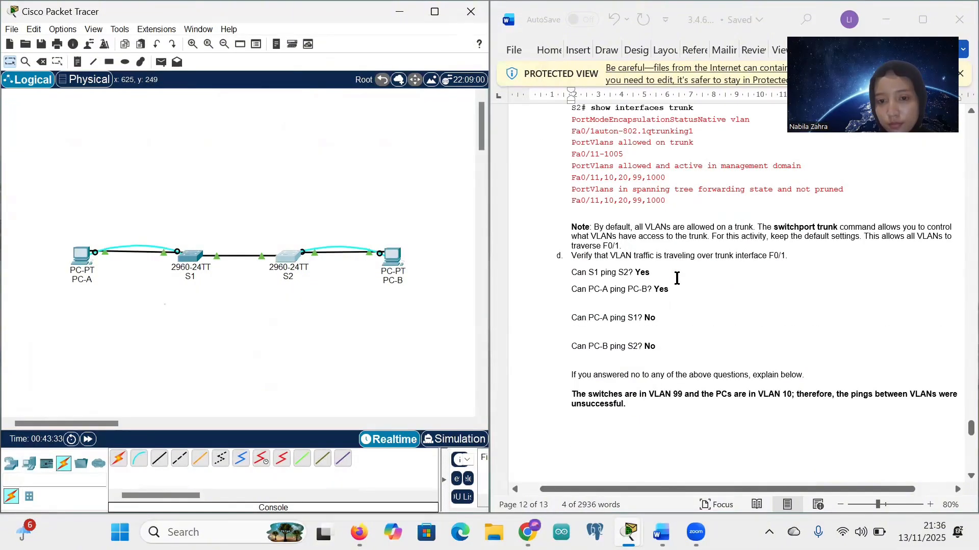
scroll(677, 277, down, 2)
scroll(676, 278, up, 3)
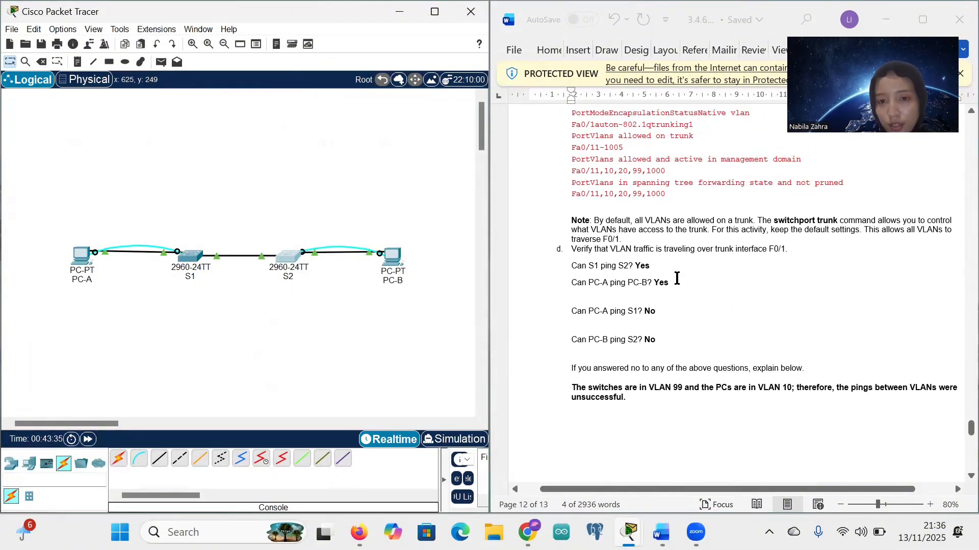
scroll(677, 278, down, 3)
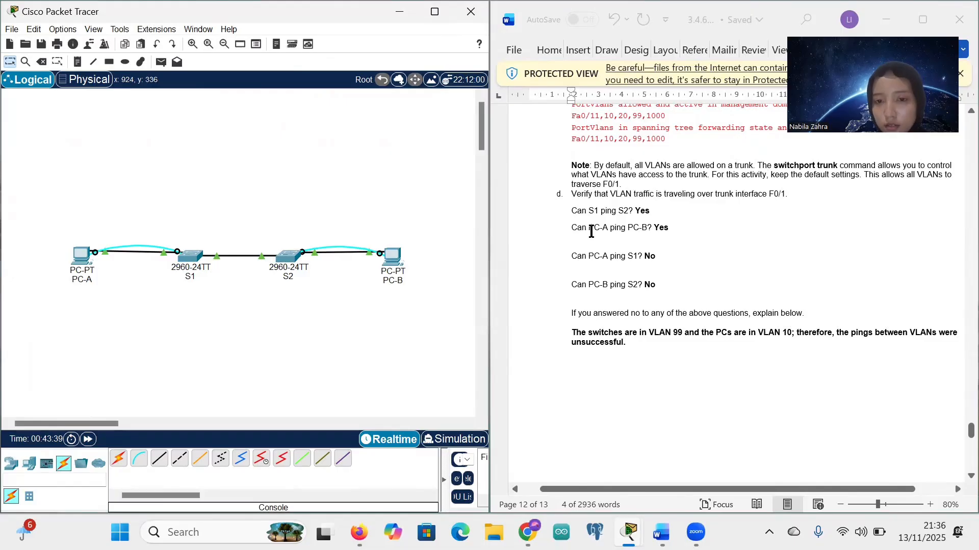
Step: From S1's console, ping 192.168.1.12 and get 3 of 5 replies (60 percent)
click(194, 259)
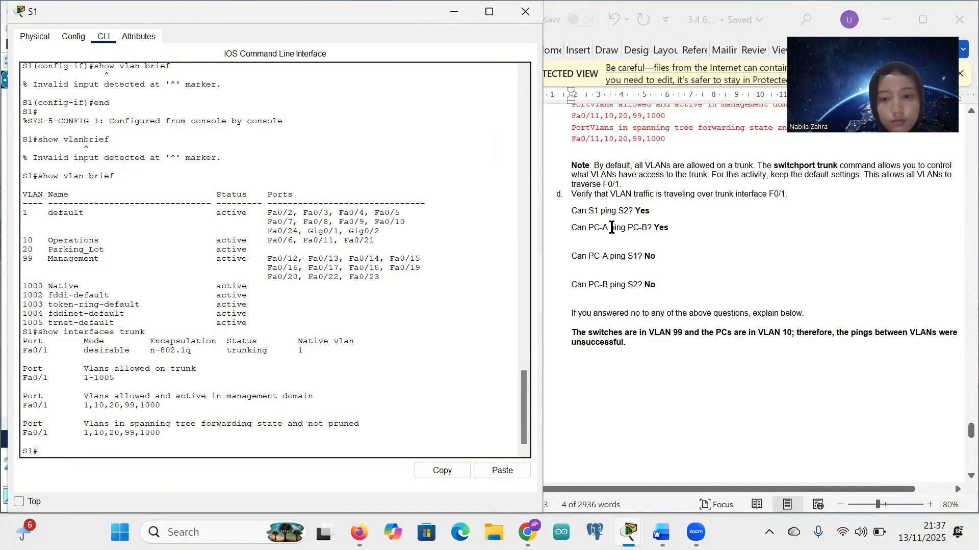
scroll(612, 227, up, 1)
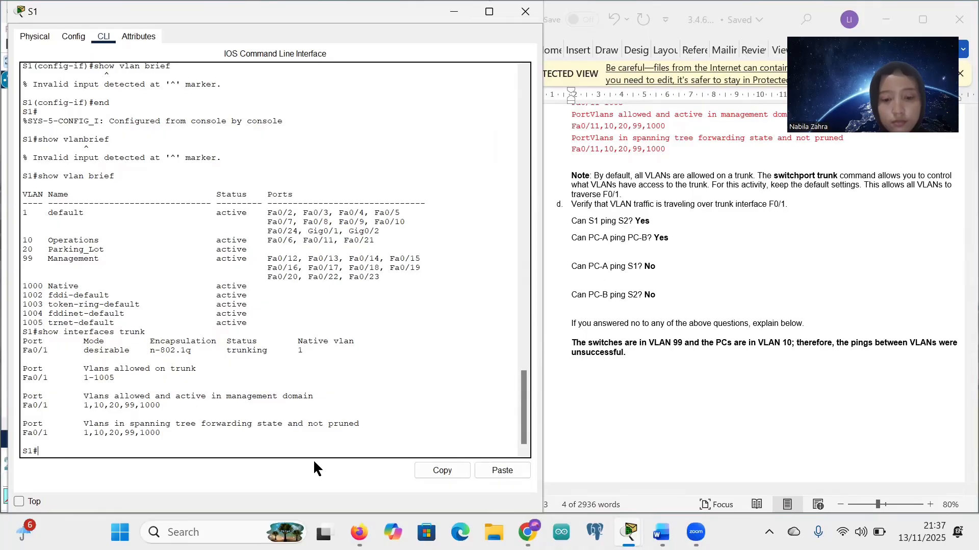
text(ping)
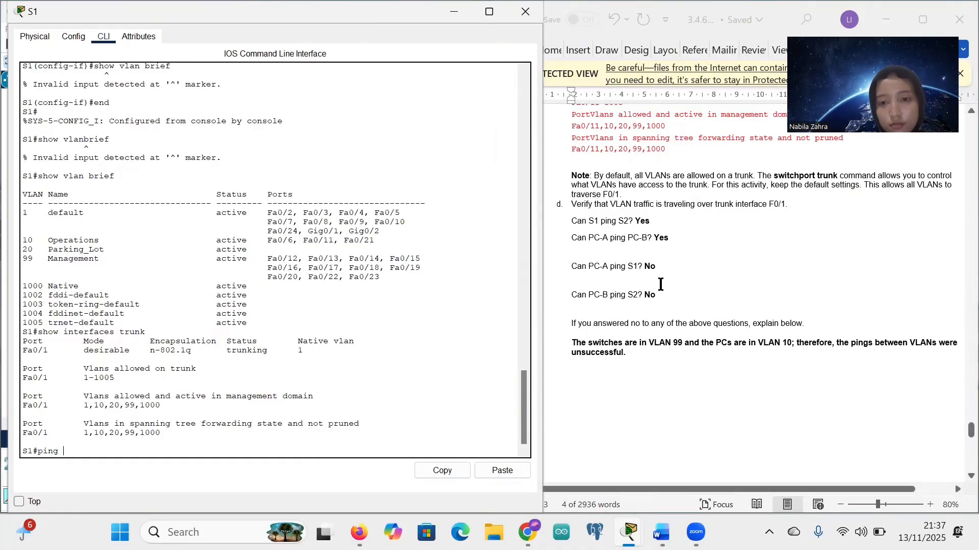
scroll(663, 283, up, 1)
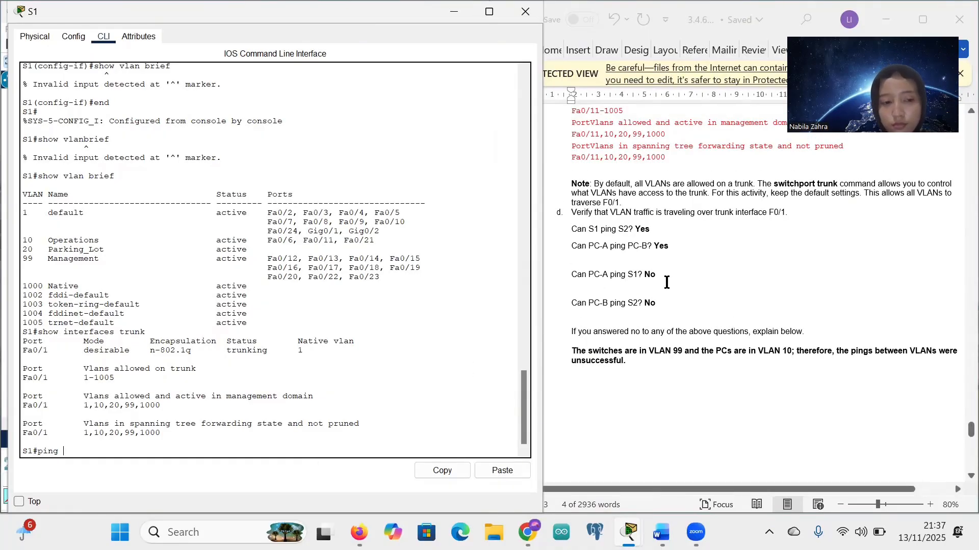
scroll(666, 282, up, 1)
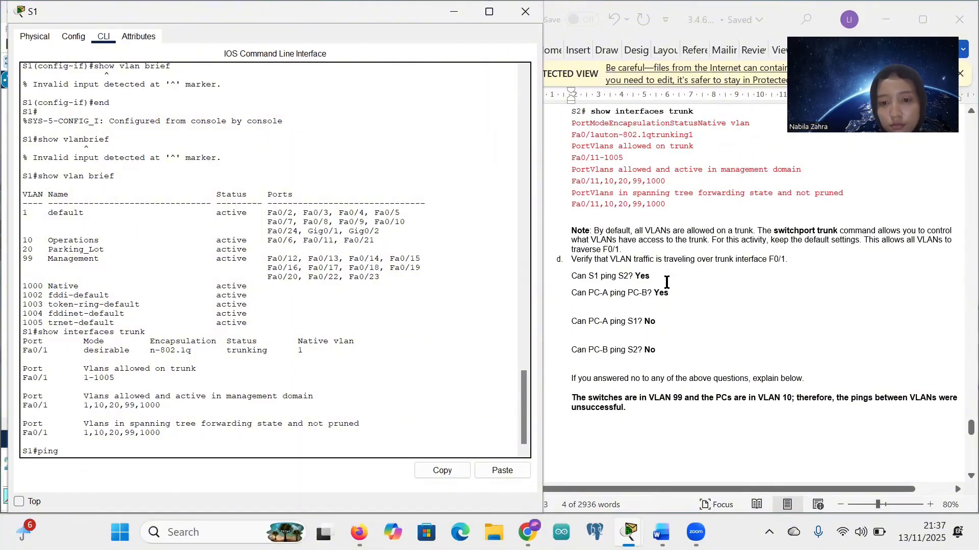
scroll(666, 282, down, 8)
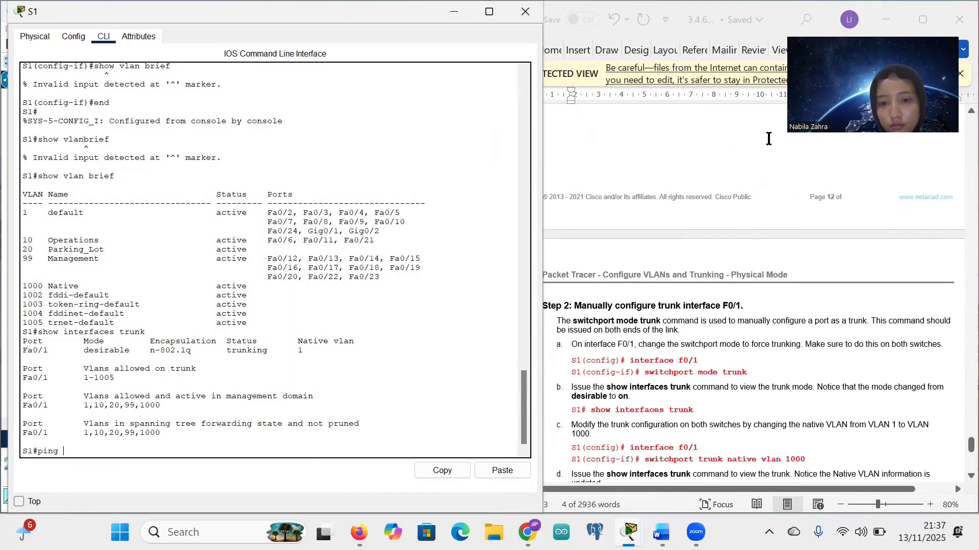
scroll(747, 354, down, 1)
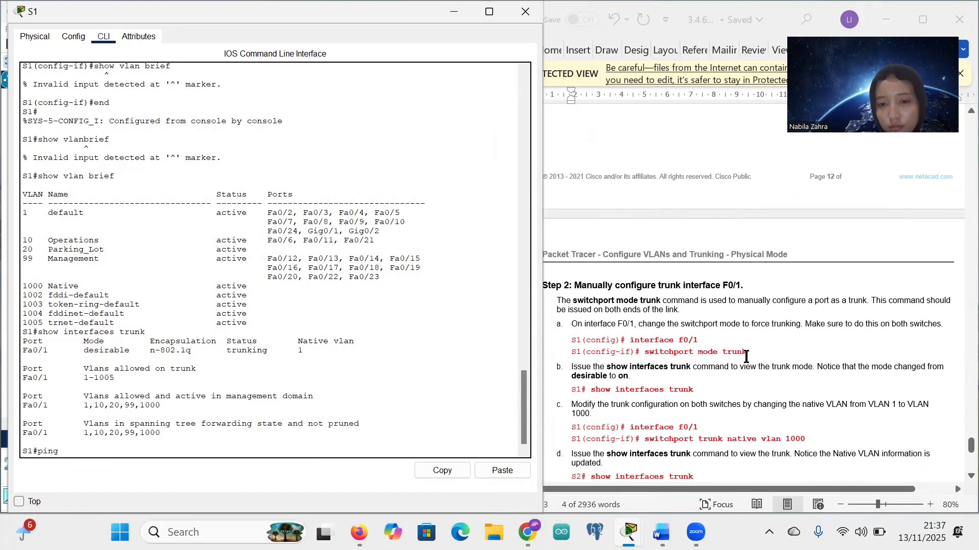
scroll(747, 356, down, 3)
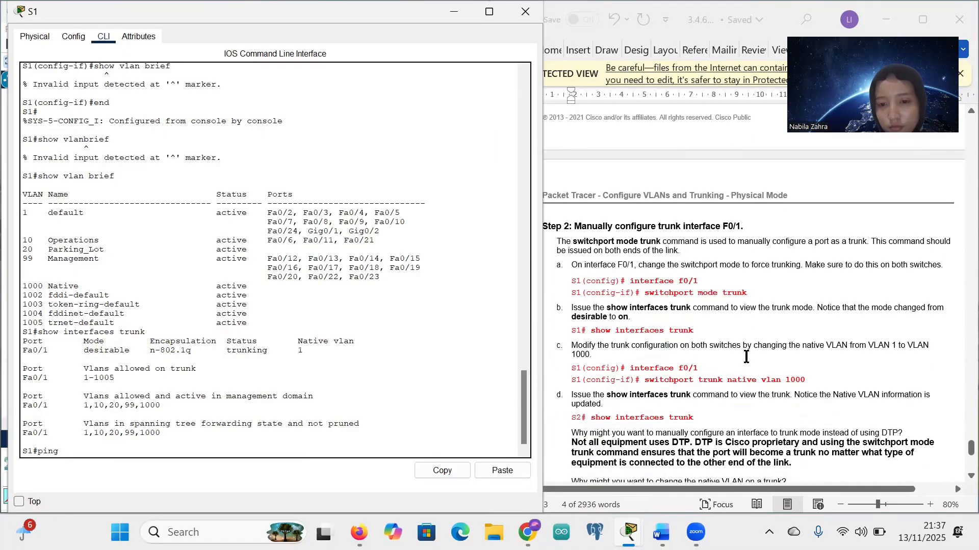
scroll(719, 309, down, 6)
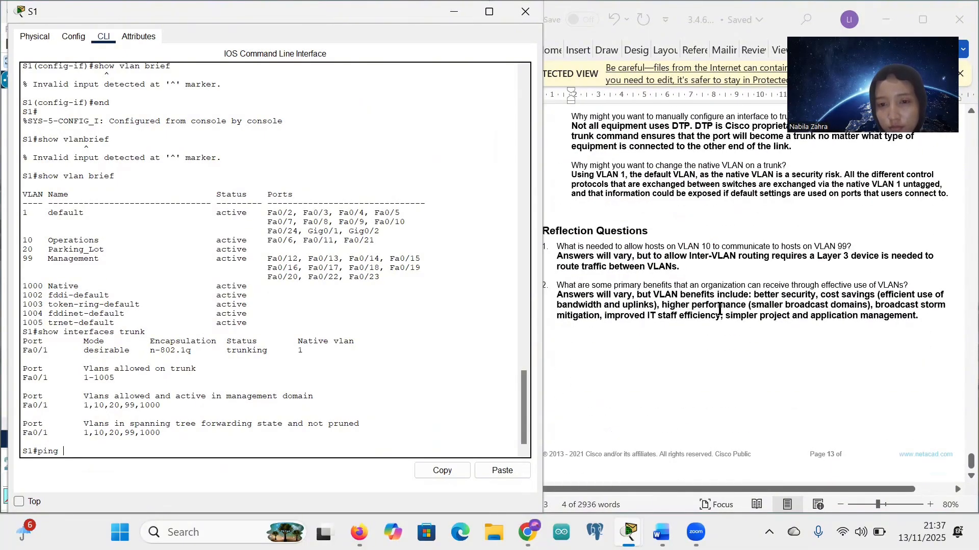
scroll(718, 310, up, 10)
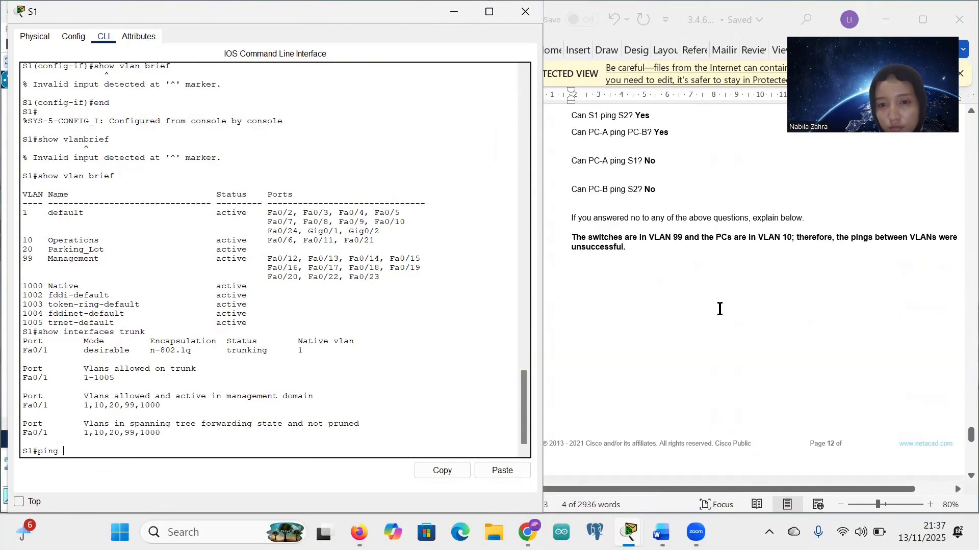
scroll(717, 309, up, 3)
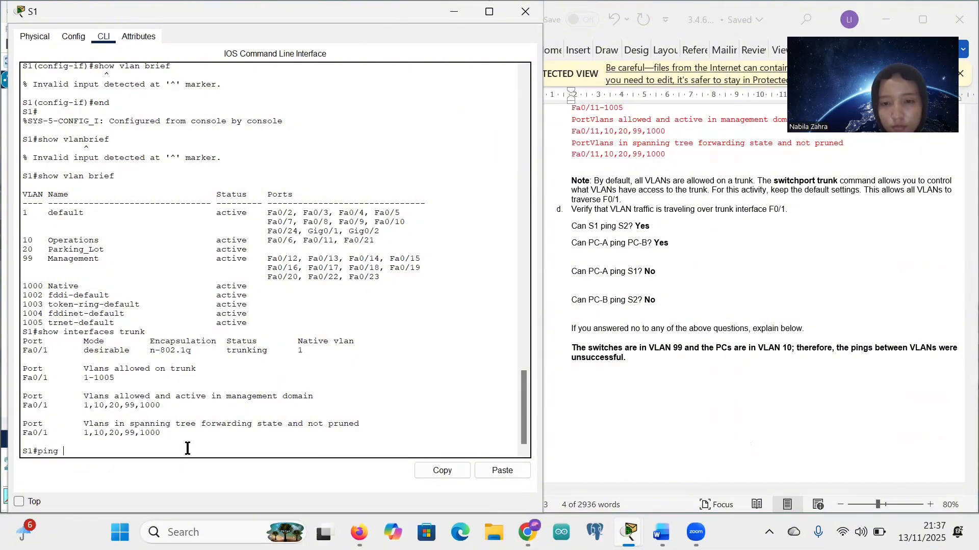
text(192)
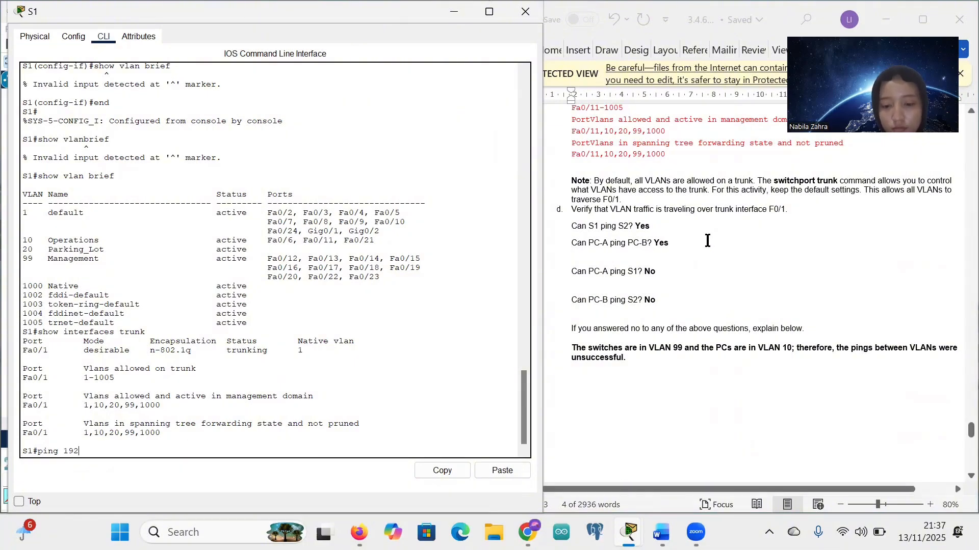
text(.16)
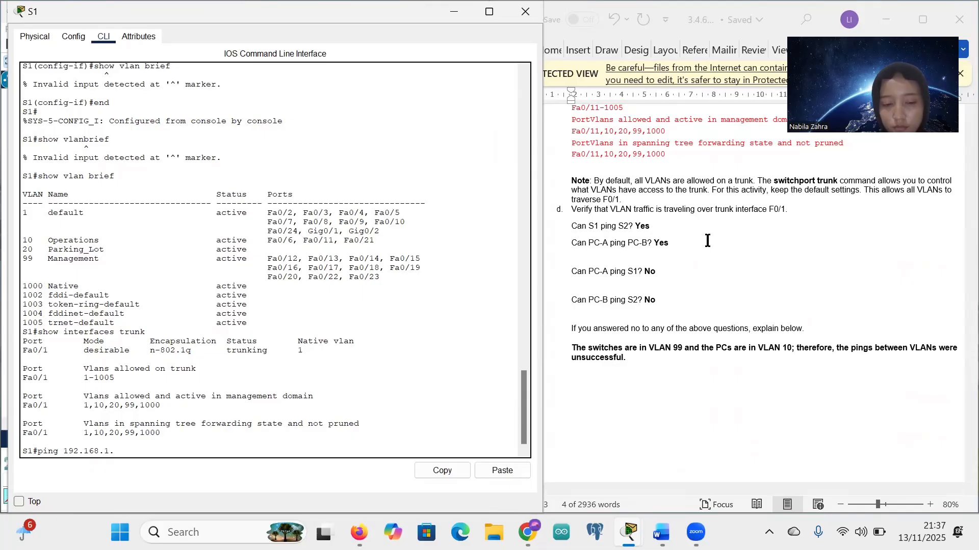
text(8.1.12)
key(Return)
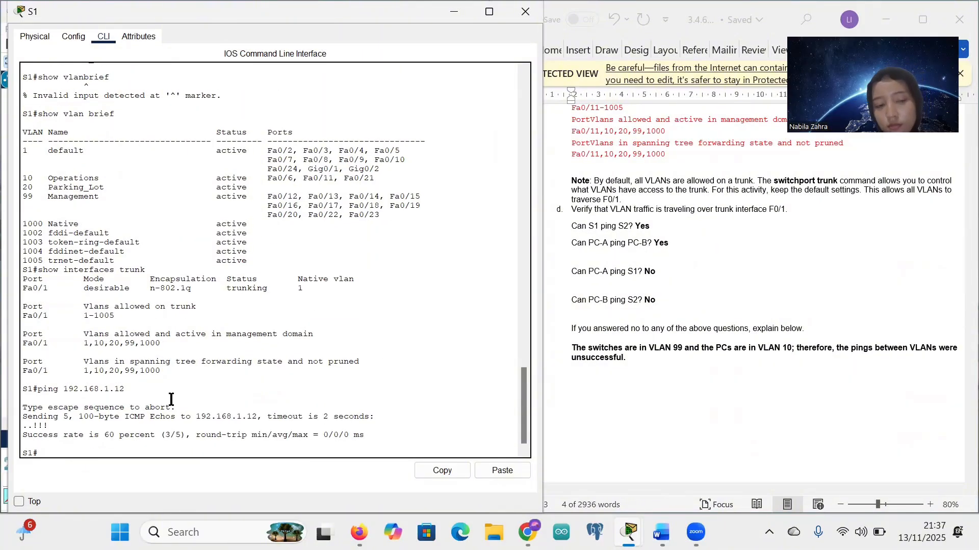
scroll(706, 329, down, 2)
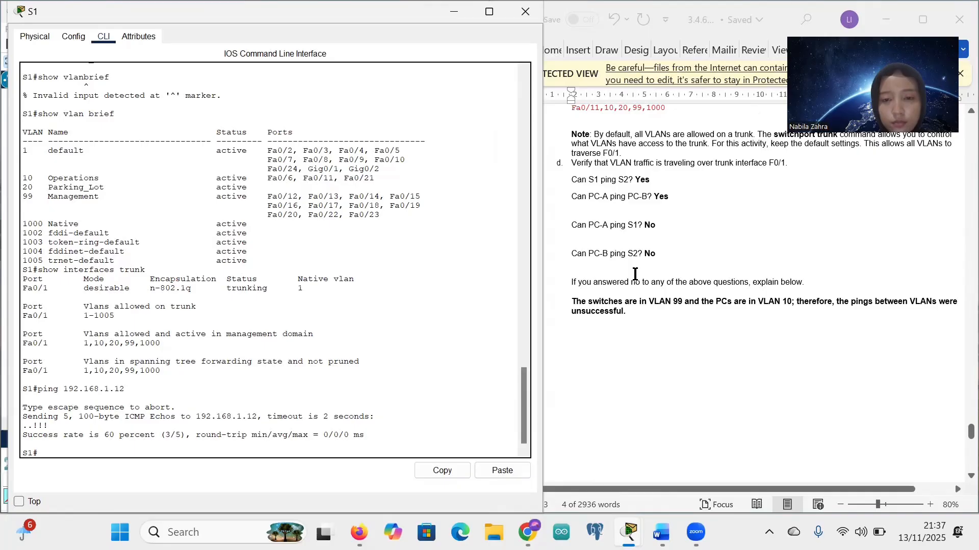
Step: Hide S1's window, open PC-A's command prompt and rerun the recalled ping to 192.168.1.11
click(455, 13)
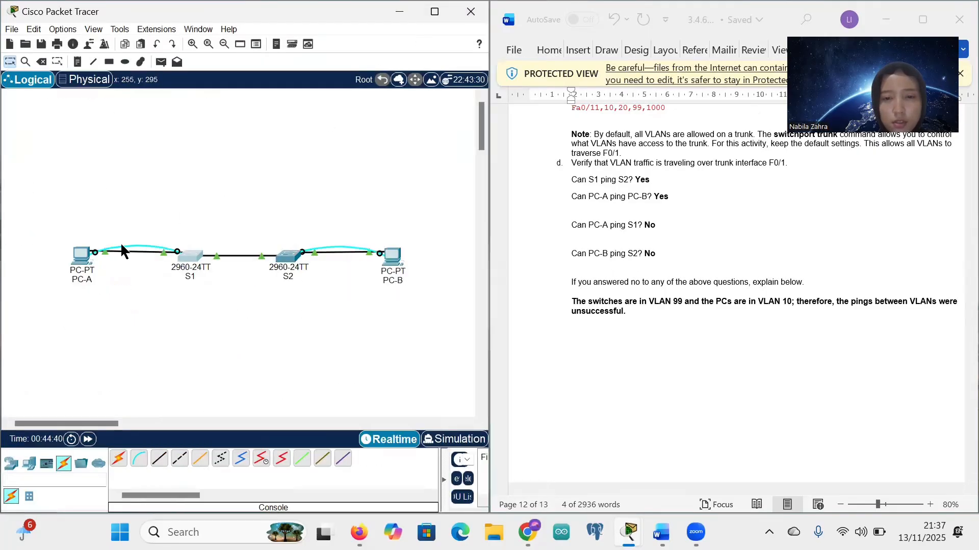
click(75, 268)
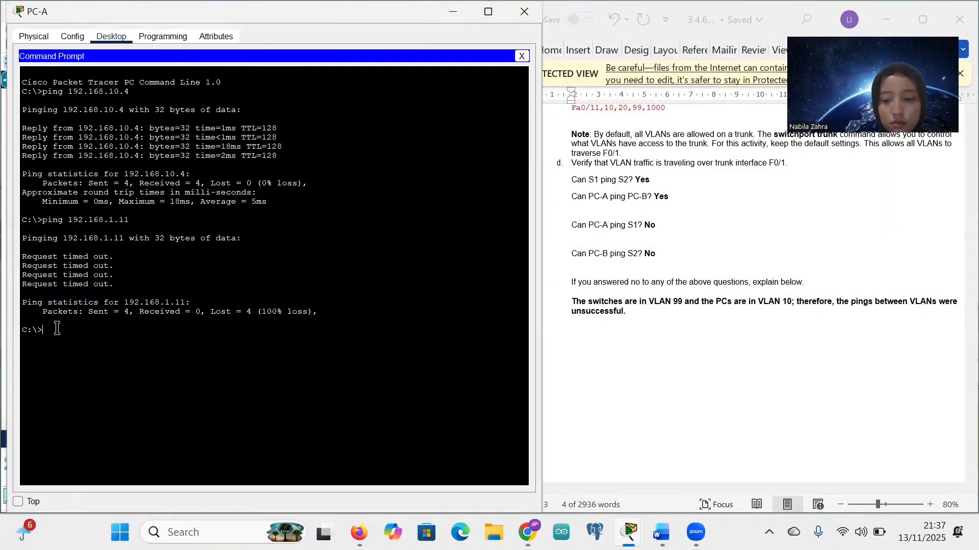
key(Up)
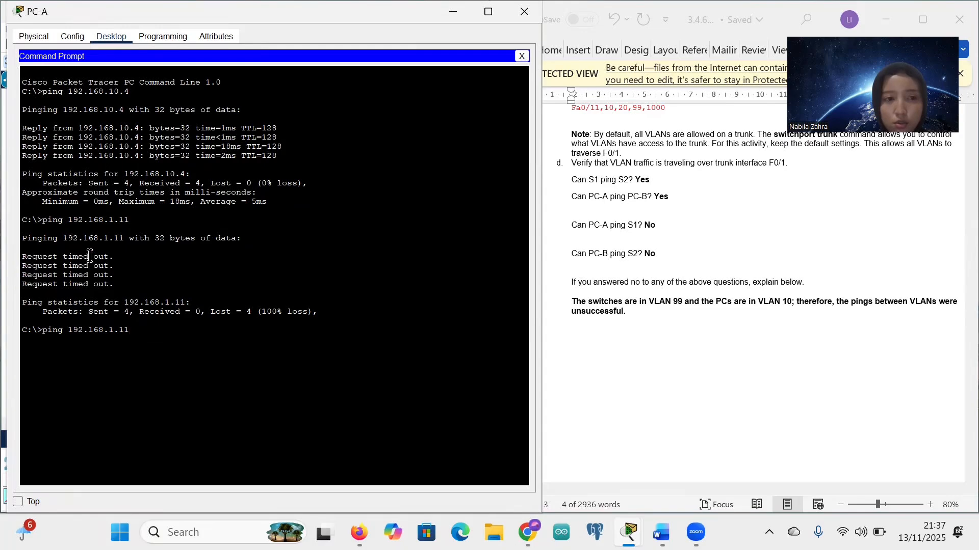
drag(43, 220, 136, 274)
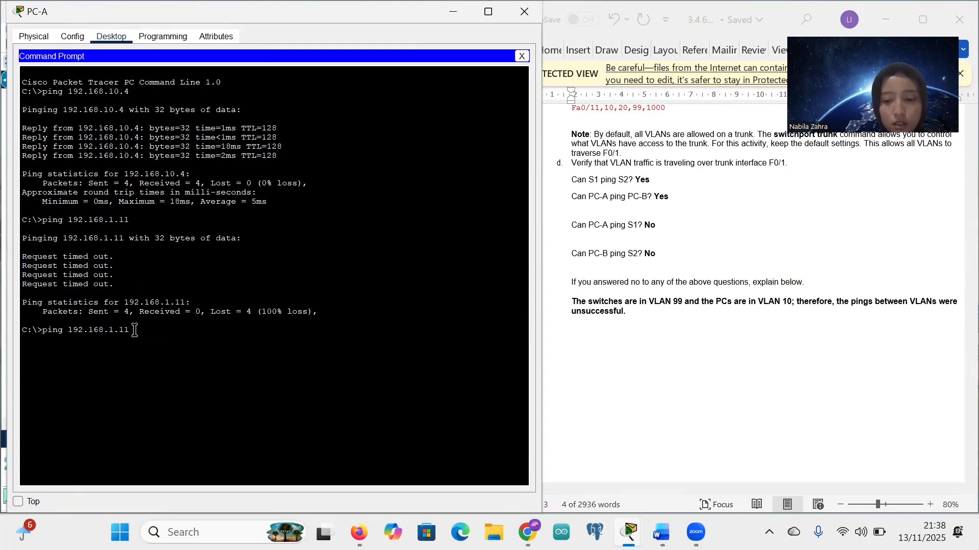
key(Return)
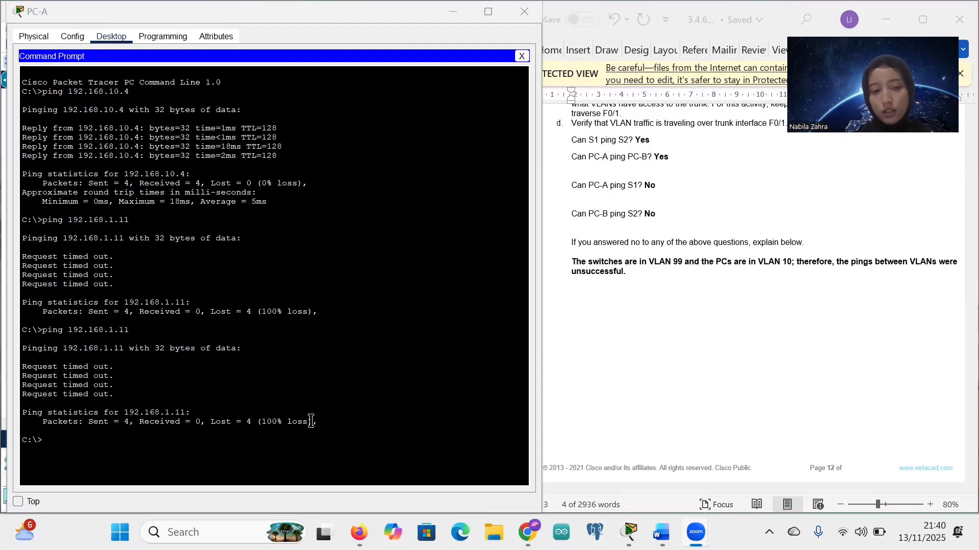
Step: Match the timed-out ping results to the worksheet answer 'Can PC-A ping S1? No'
drag(311, 421, 30, 363)
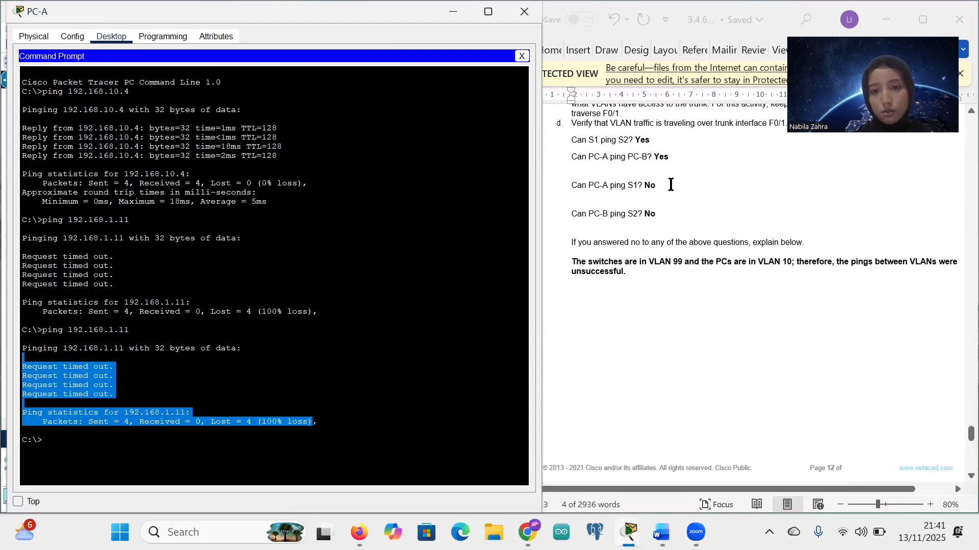
drag(665, 186, 563, 185)
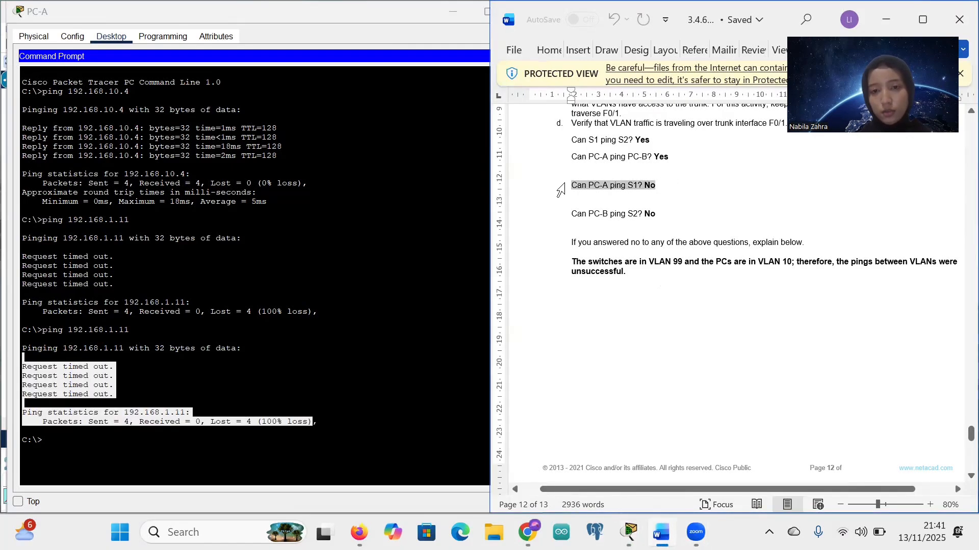
click(611, 194)
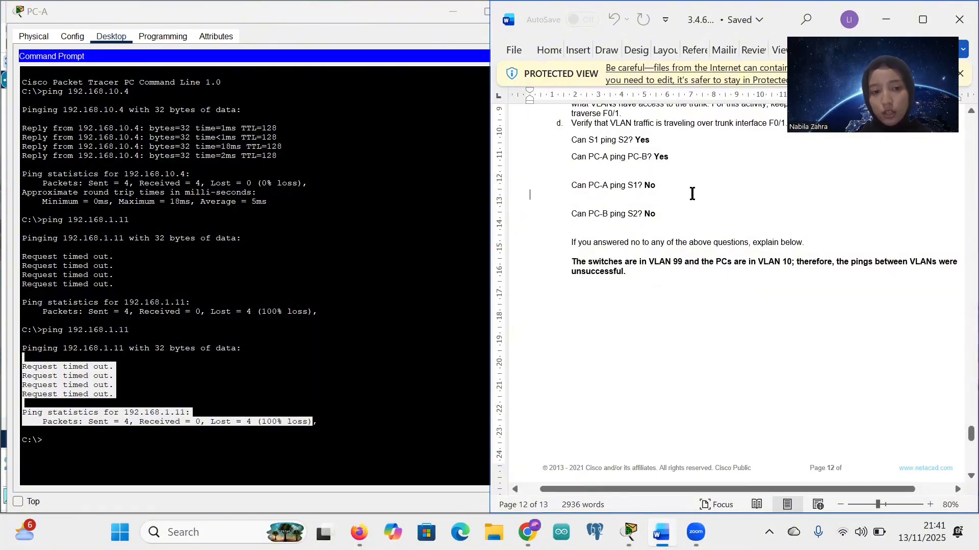
Step: Close PC-A's command prompt and hide its device window, returning to the topology
click(305, 316)
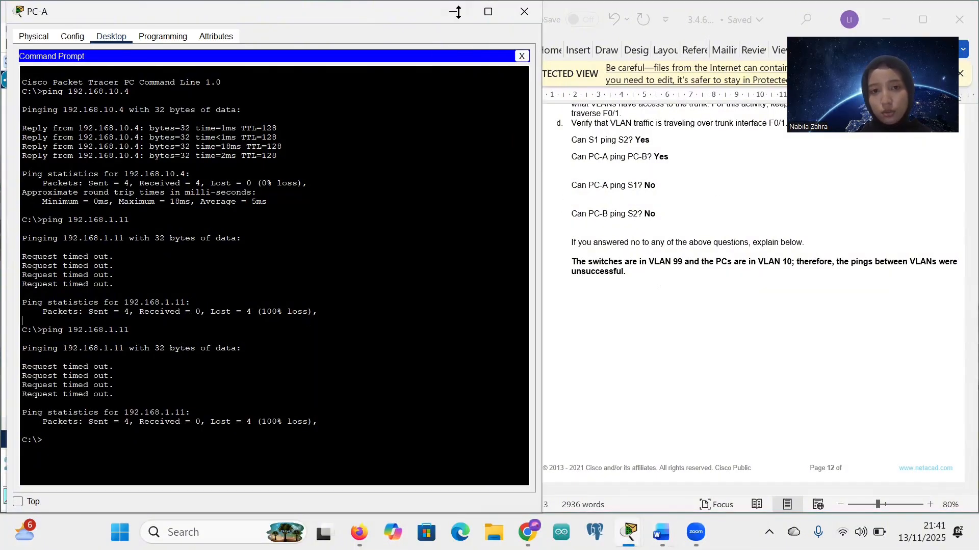
click(522, 56)
scroll(710, 270, down, 1)
scroll(710, 270, down, 1)
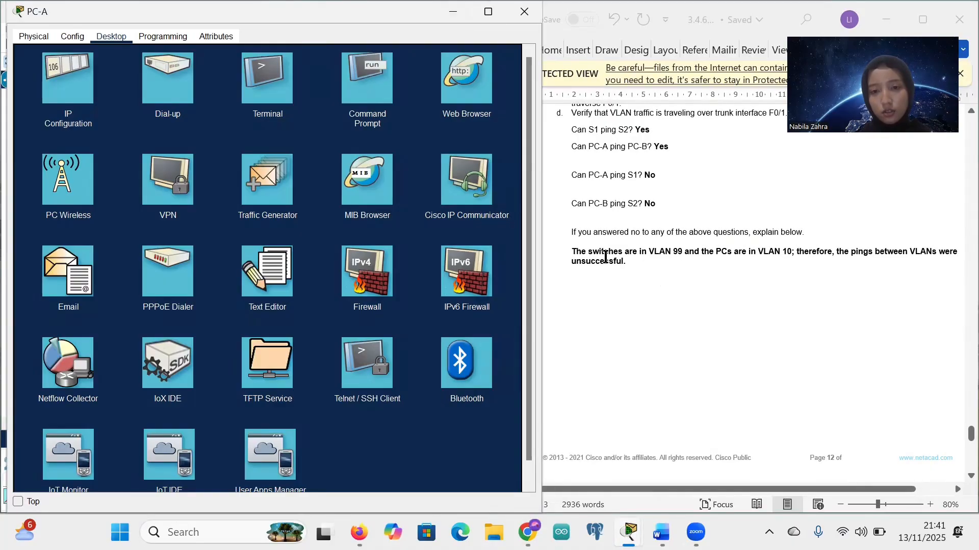
scroll(604, 257, right, 1)
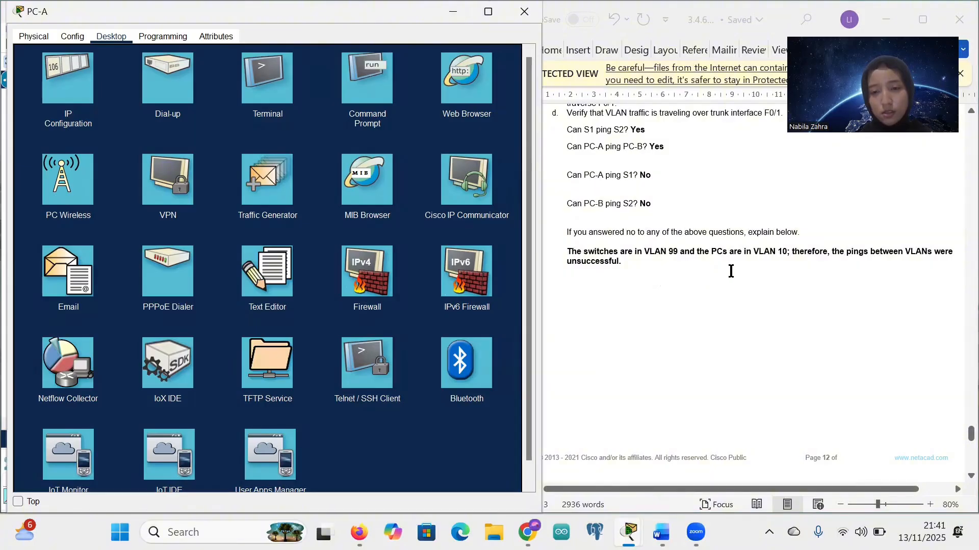
click(455, 11)
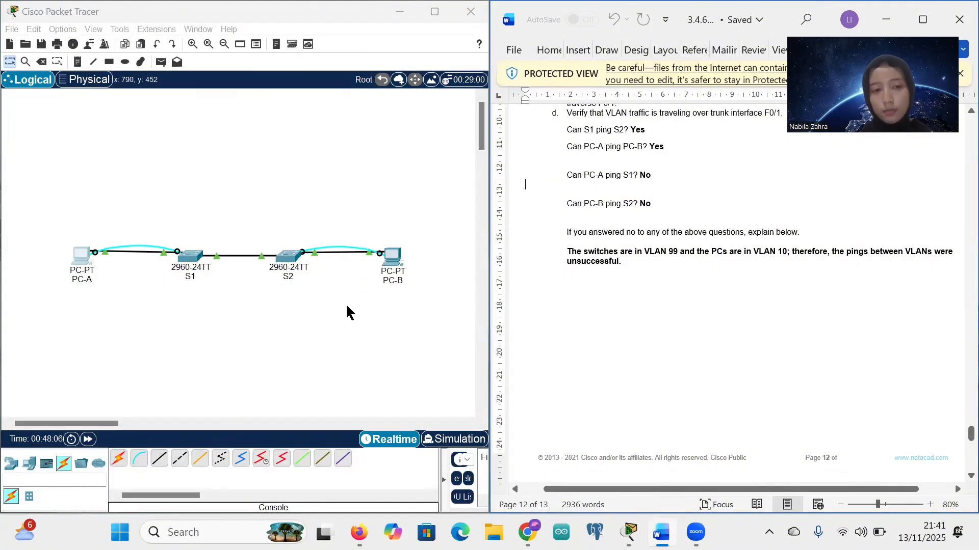
click(82, 221)
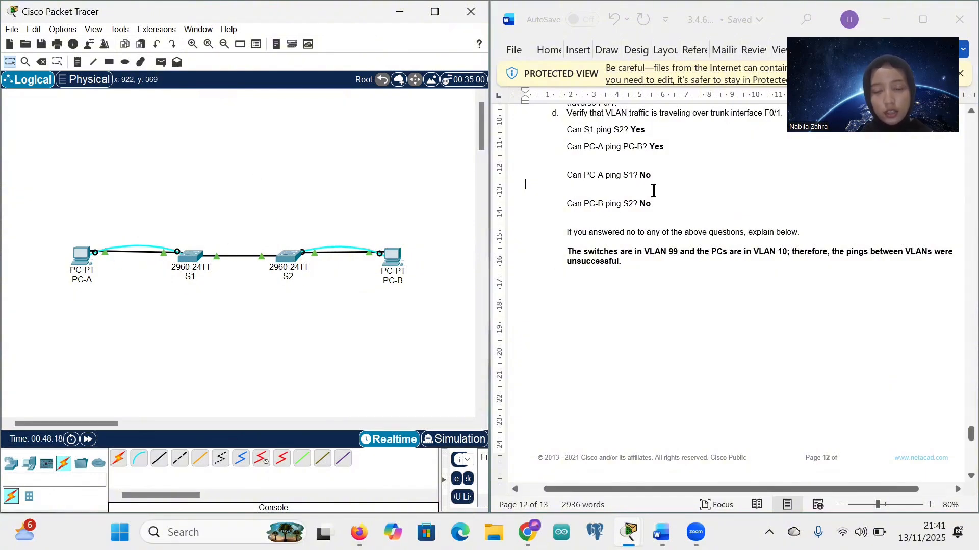
scroll(651, 190, right, 2)
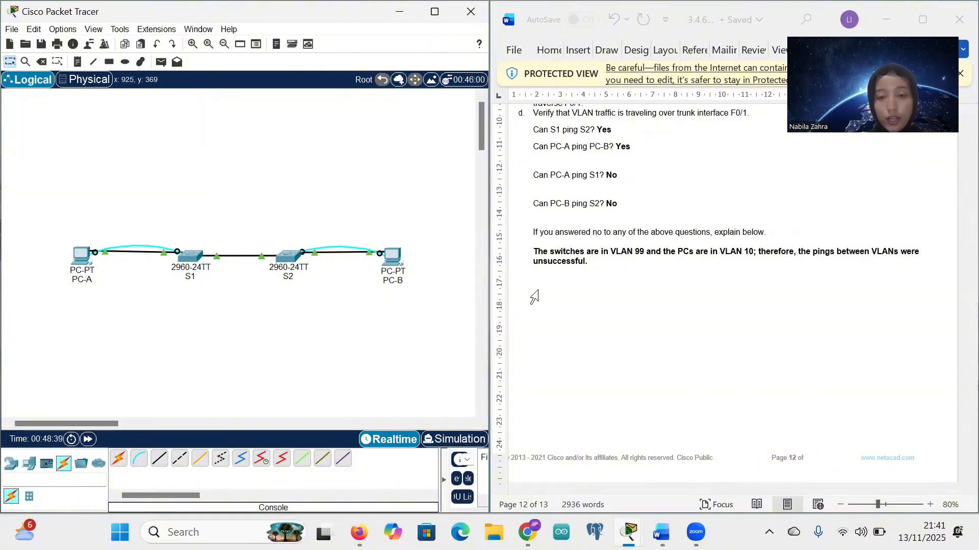
Step: Scroll the worksheet to page 13, Step 2: Manually configure trunk interface F0/1
scroll(669, 346, down, 1)
scroll(668, 345, down, 10)
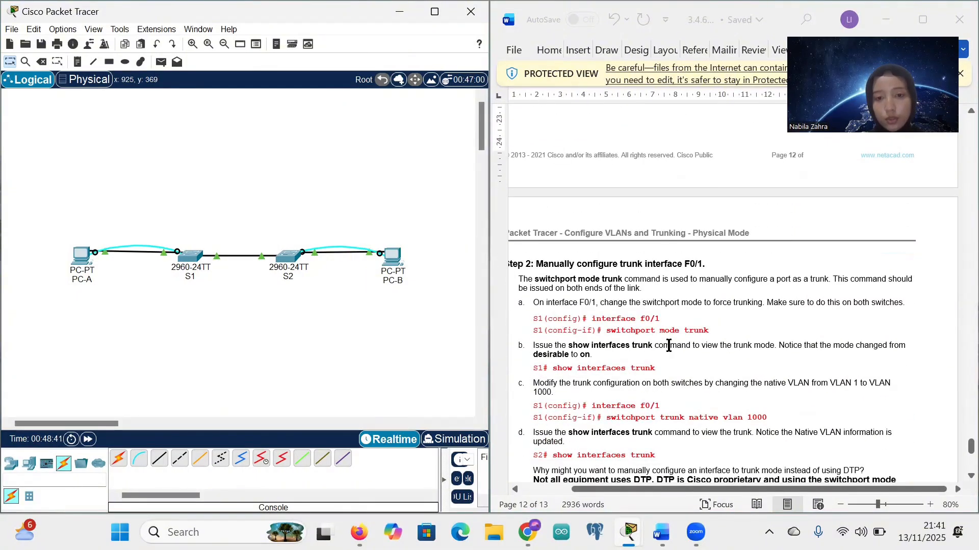
scroll(616, 294, down, 1)
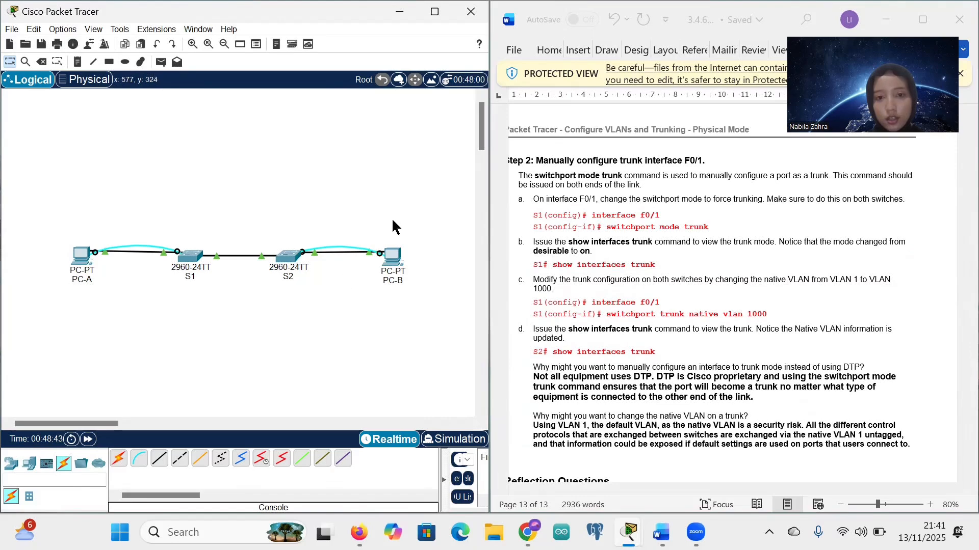
Step: Open S1's CLI, enter global configuration and select interface F0/1 pasted from the worksheet
click(191, 256)
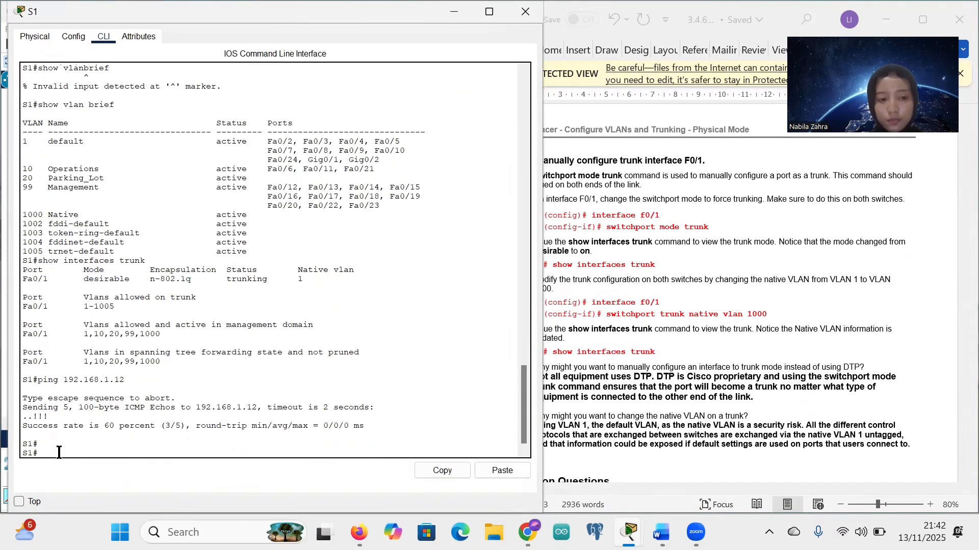
click(607, 201)
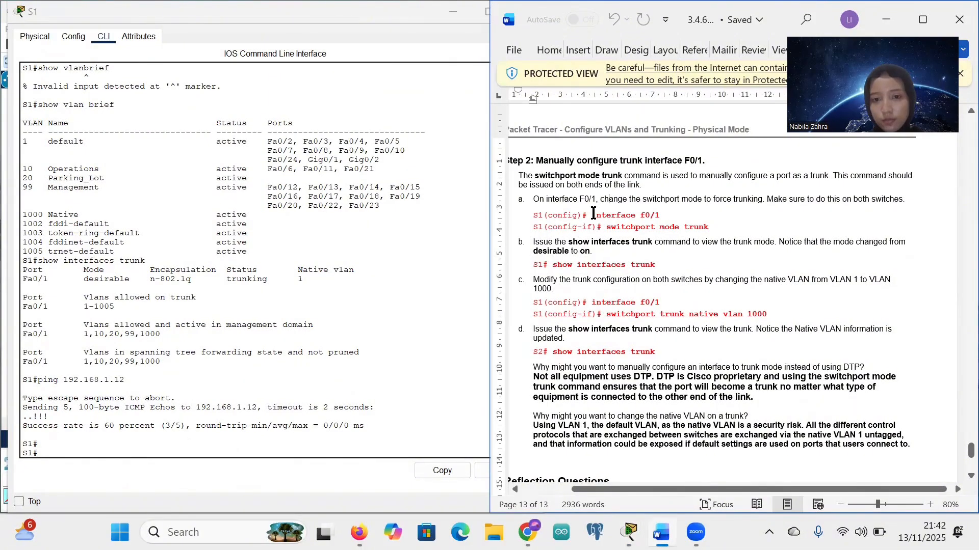
drag(590, 220, 659, 219)
key(ctrl+c)
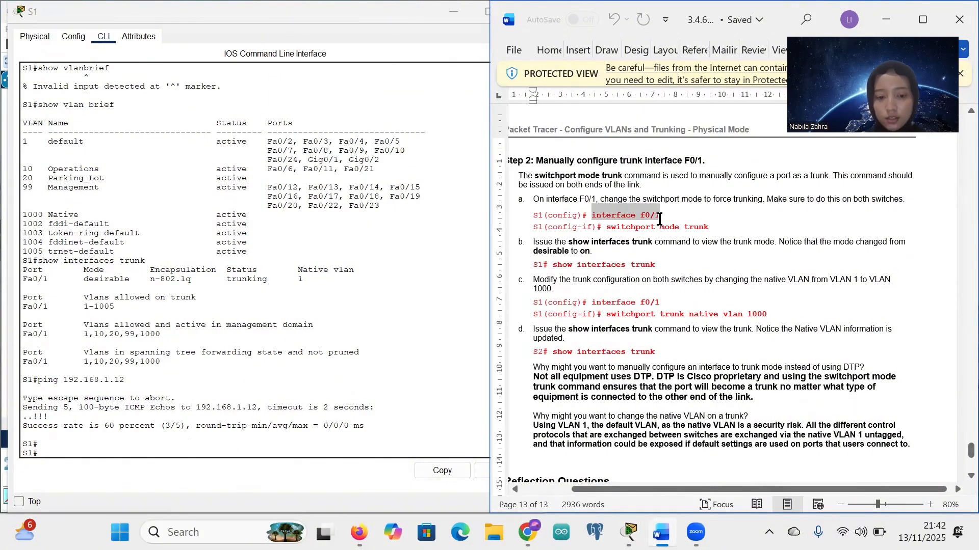
click(45, 451)
right_click(45, 450)
click(78, 472)
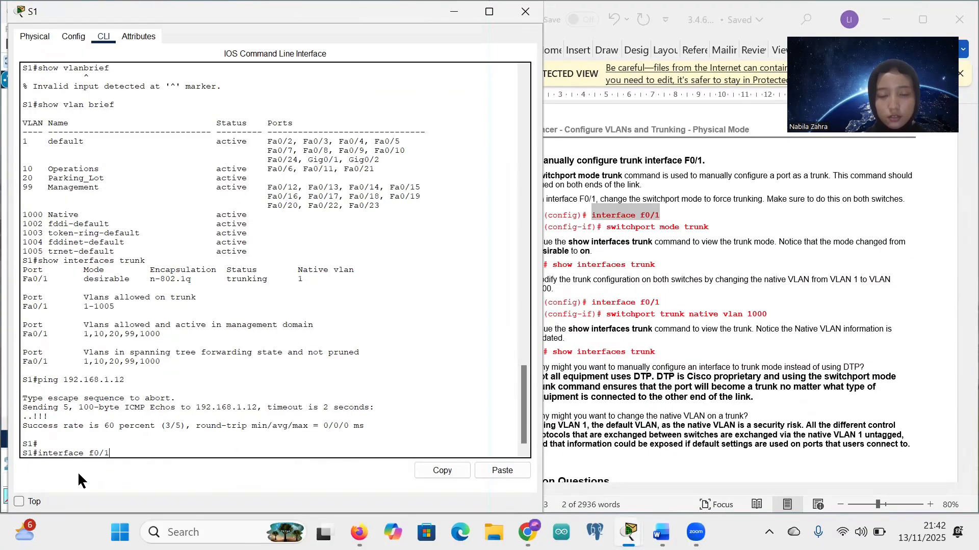
key(Return)
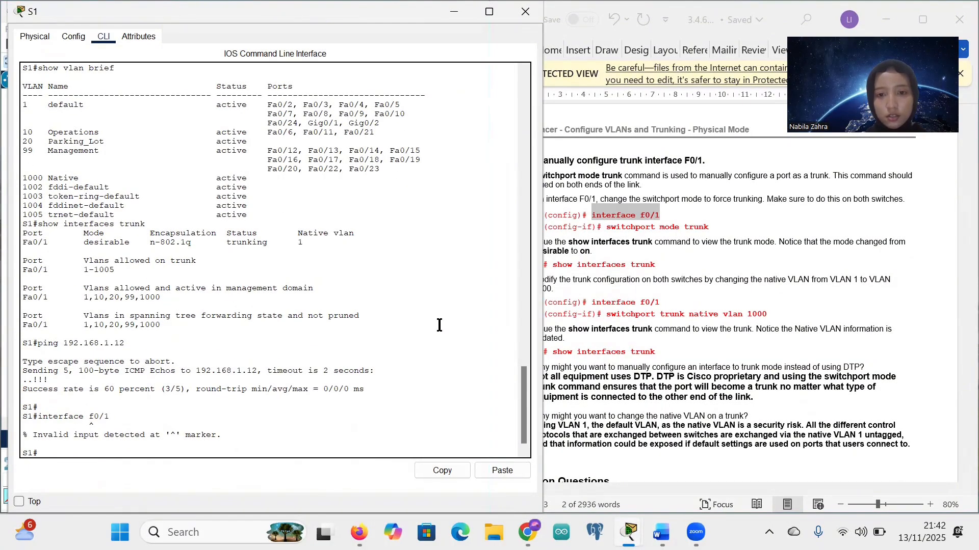
text(conf)
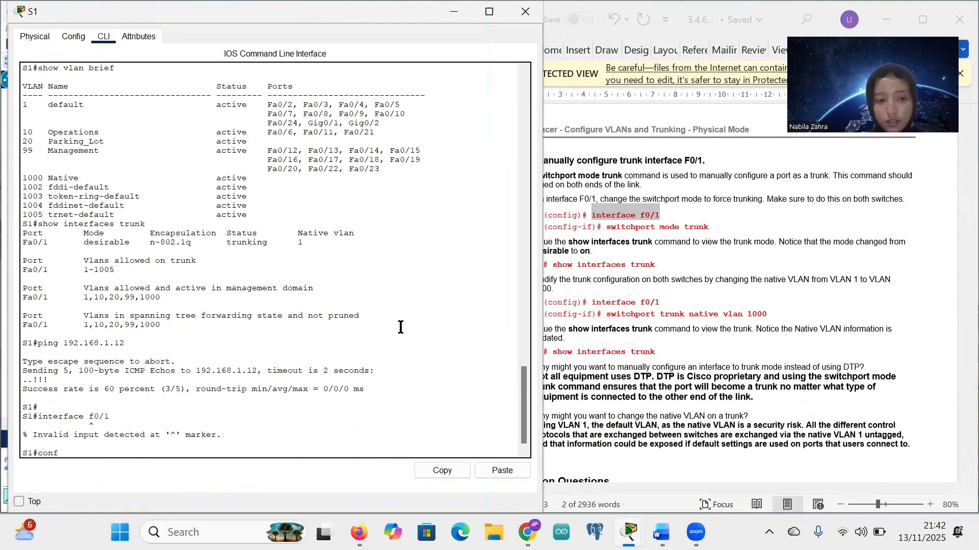
text( t)
key(Return)
text(end)
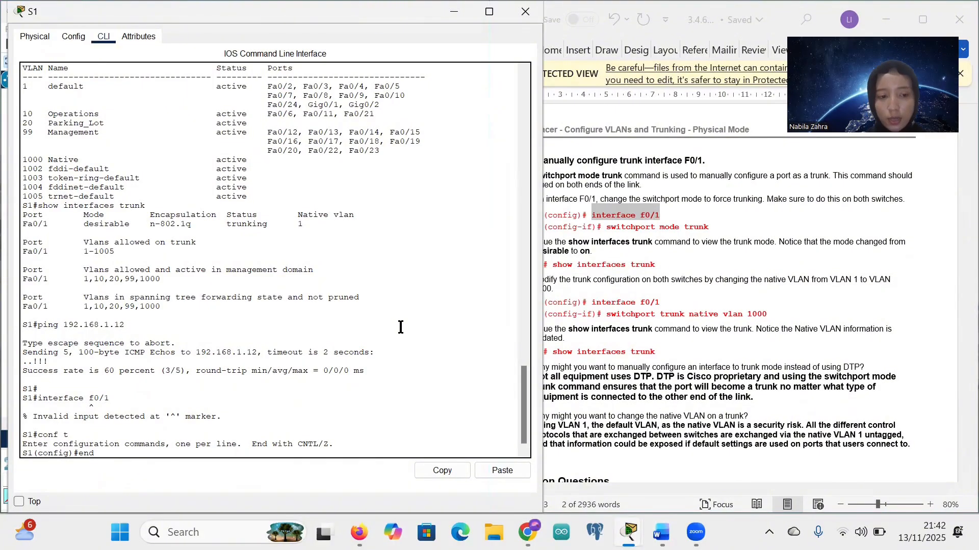
right_click(82, 454)
click(112, 479)
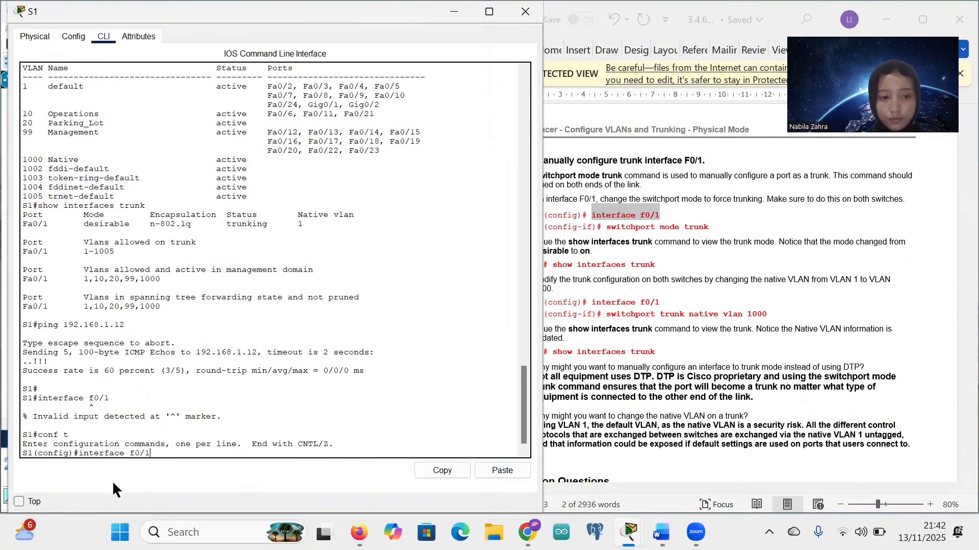
key(Return)
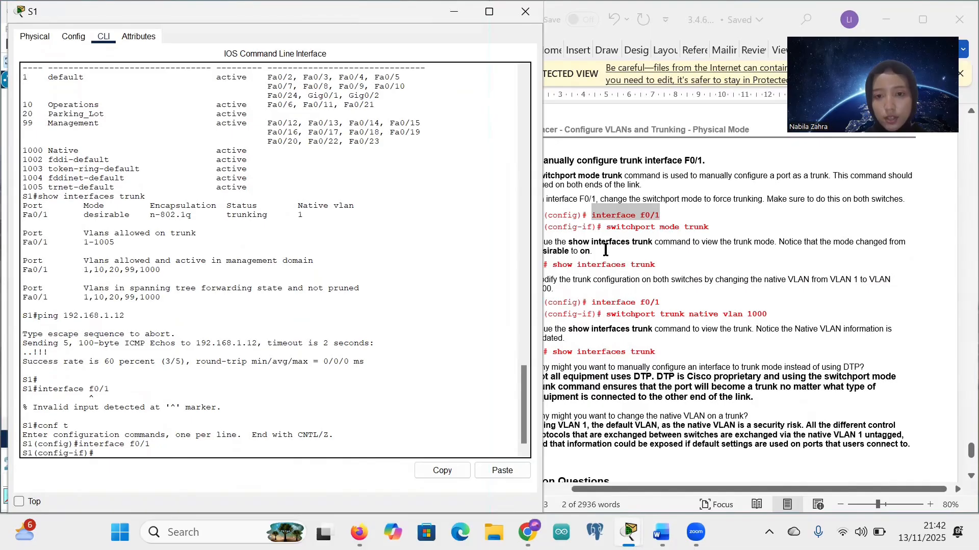
Step: Set F0/1 to switchport mode trunk
click(605, 234)
drag(605, 234, 653, 222)
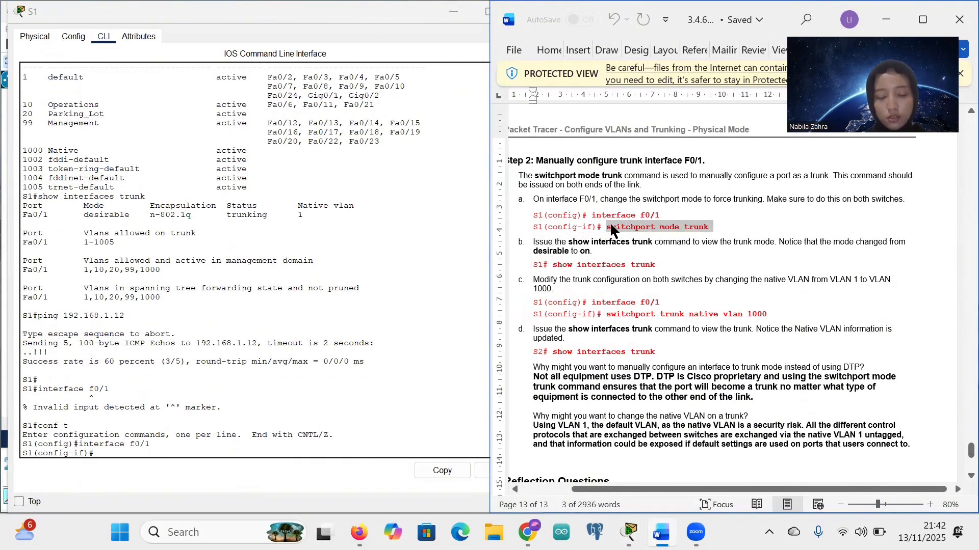
click(95, 451)
text(switchport mode trunk)
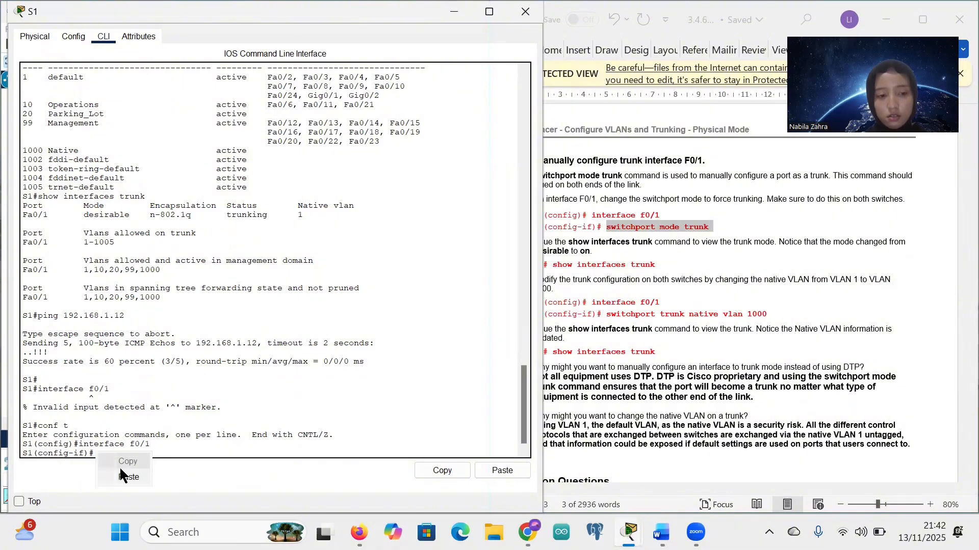
key(Return)
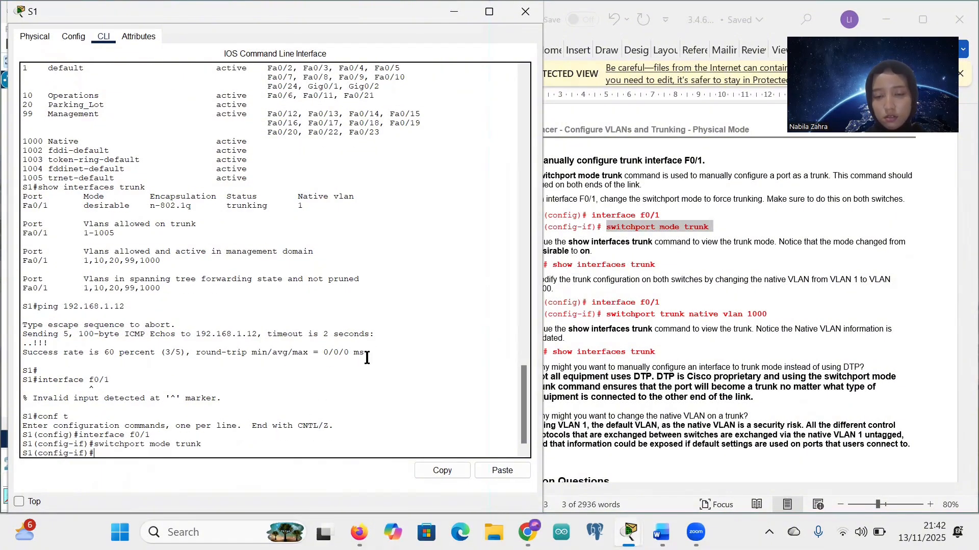
Step: Try the pasted show interfaces trunk (rejected in config mode), then exit interface configuration
click(609, 264)
drag(553, 265, 645, 267)
key(ctrl+c)
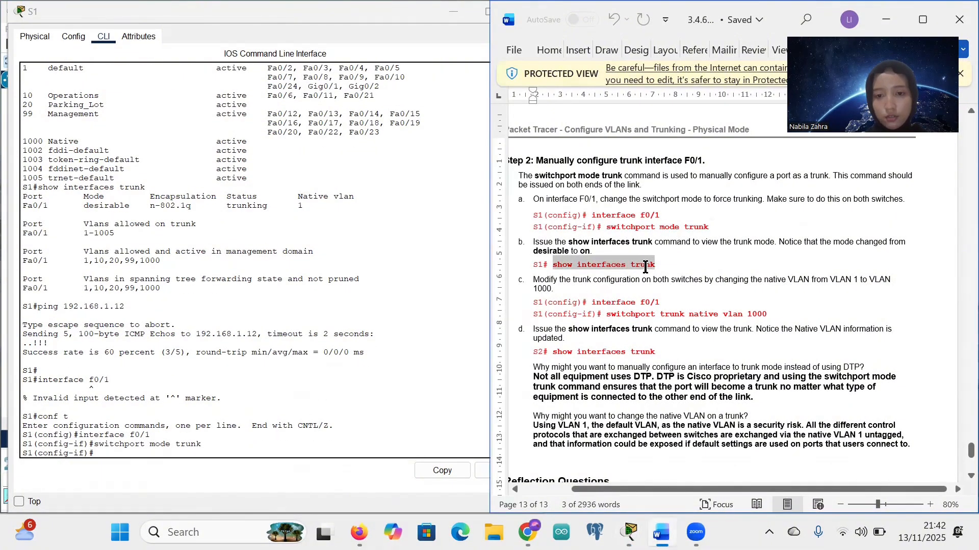
click(101, 454)
right_click(101, 454)
click(131, 476)
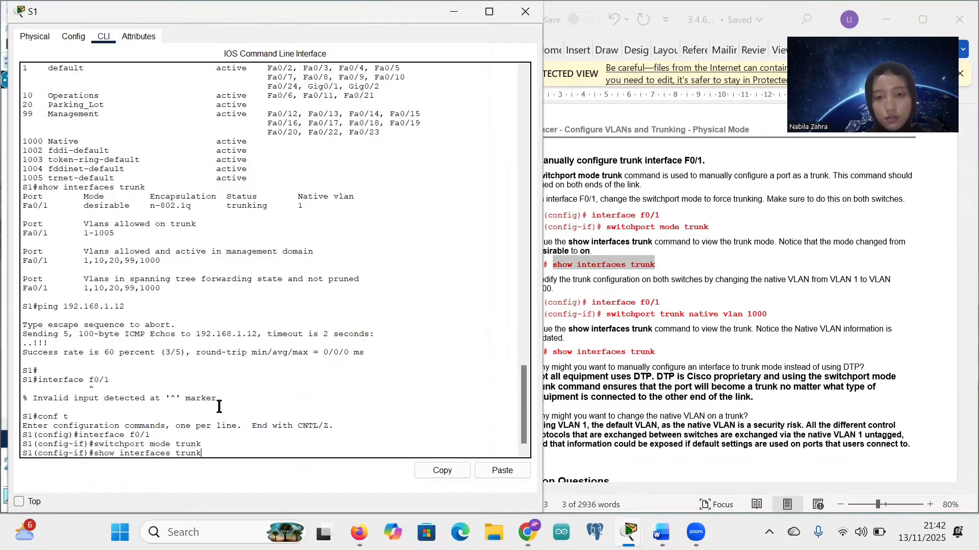
key(Return)
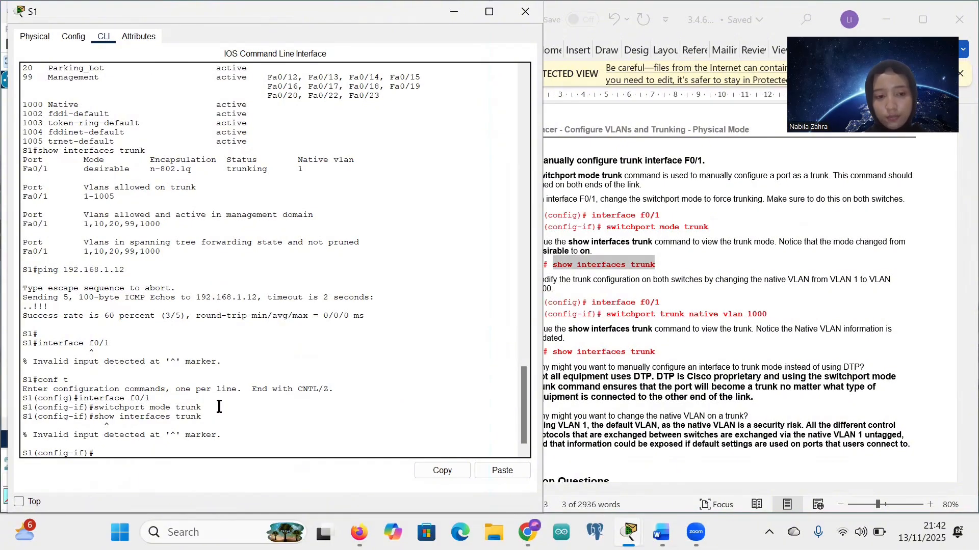
text(exit)
key(Return)
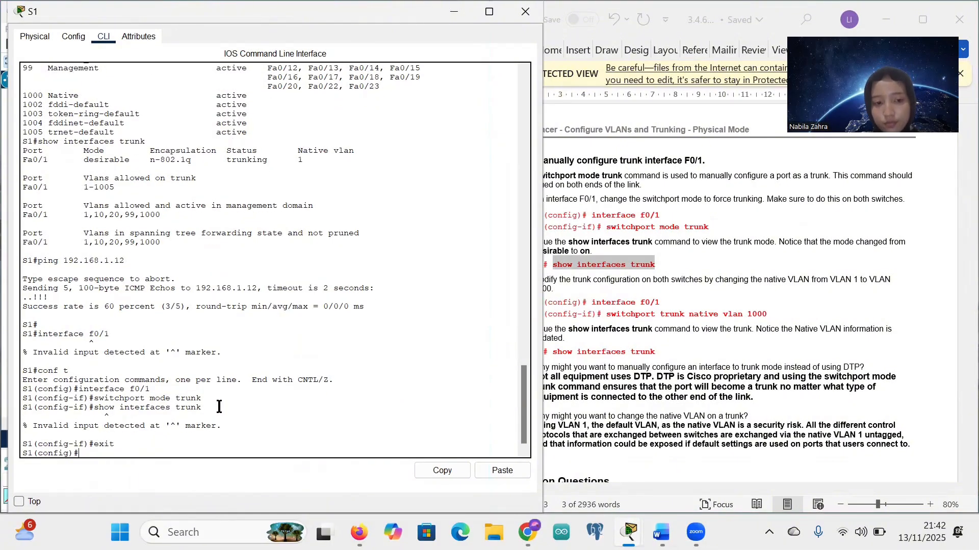
Step: Exit configuration mode on S1 back to the S1# privileged prompt
click(715, 306)
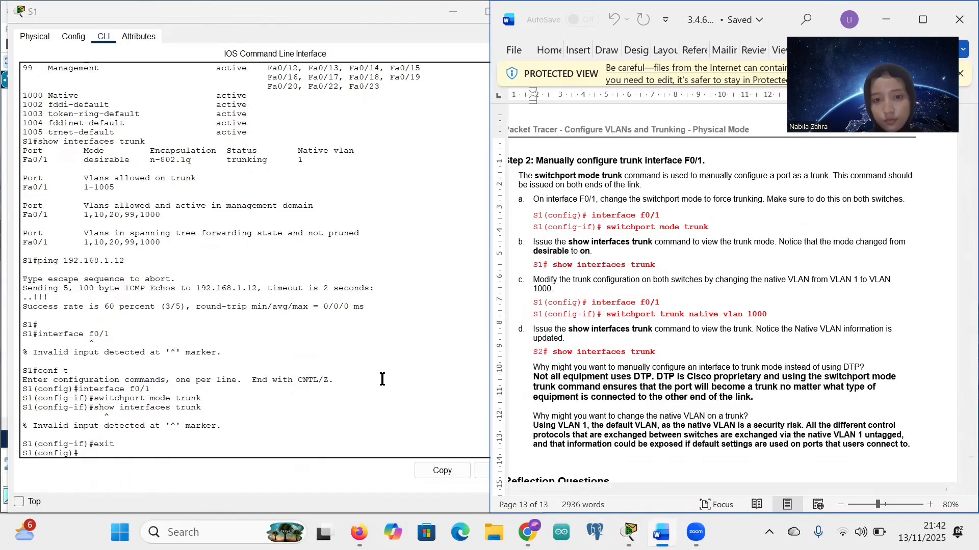
text(exit)
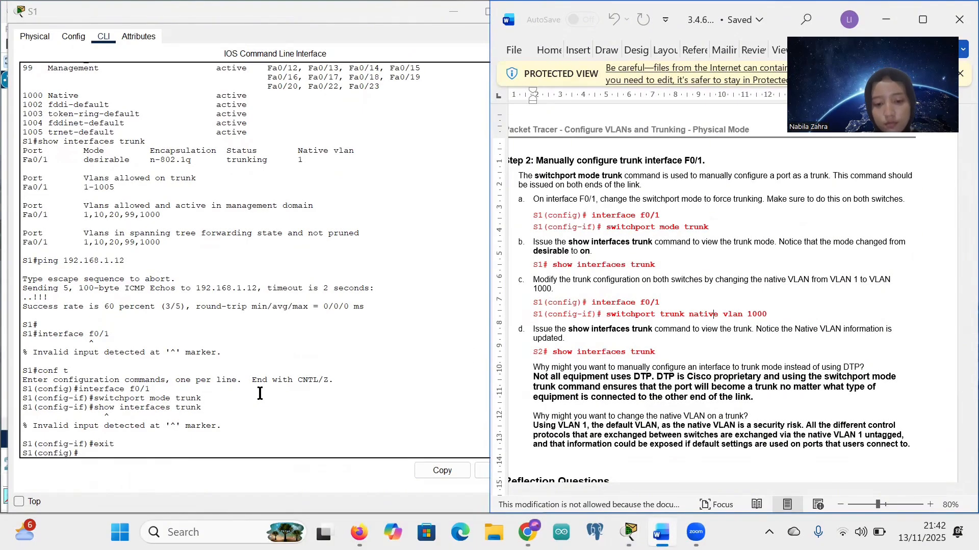
click(91, 453)
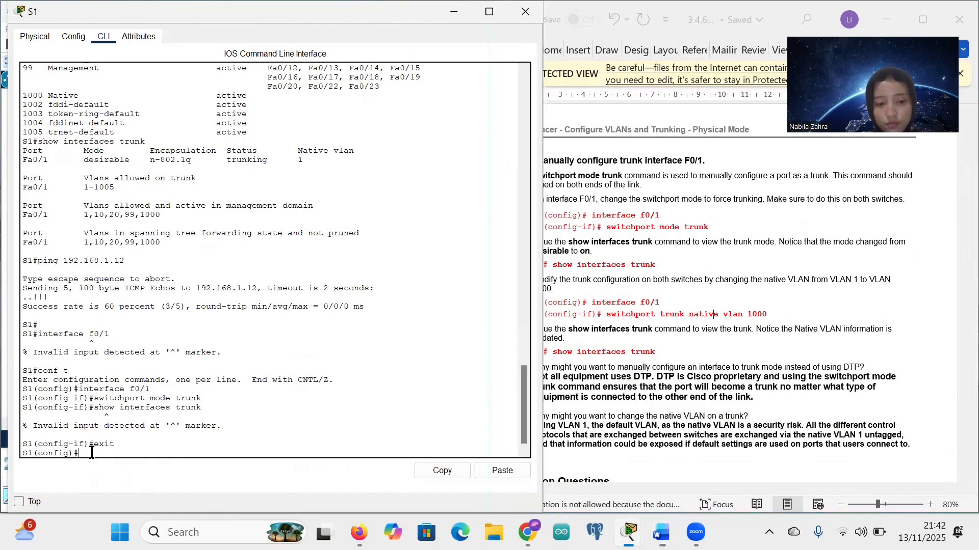
text(exit)
key(Return)
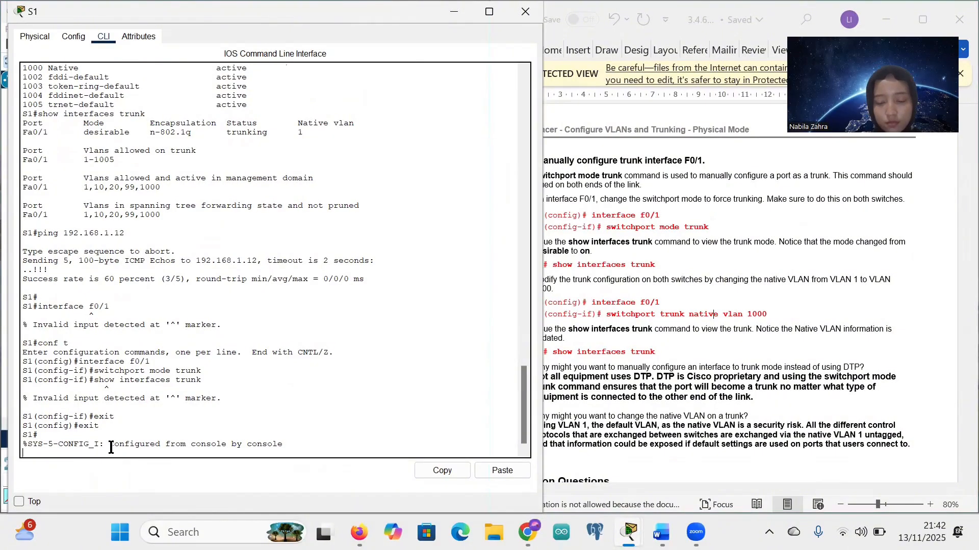
key(Return)
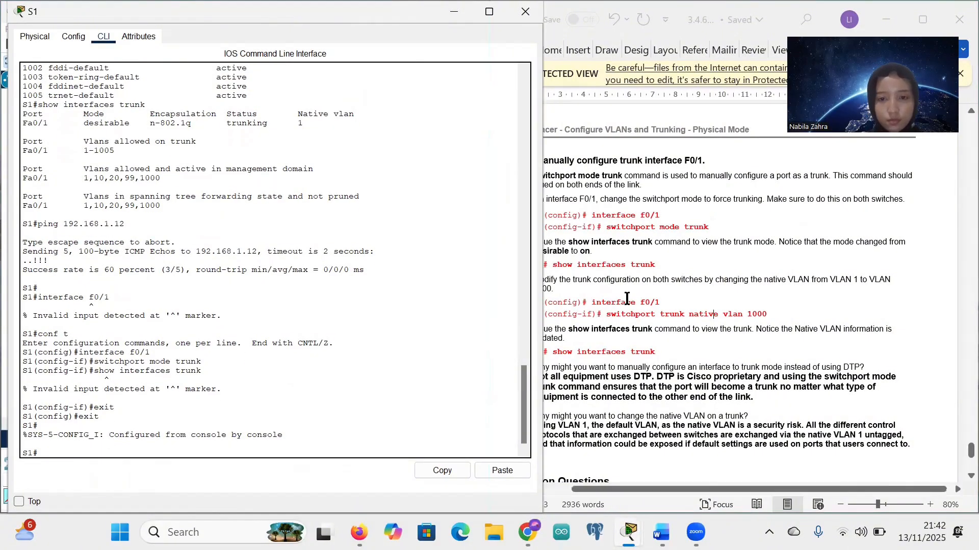
Step: Run 'show interfaces trunk' on S1, showing Fa0/1 mode on, 802.1q, trunking, native VLAN 1
click(633, 269)
drag(632, 269, 554, 265)
key(ctrl+c)
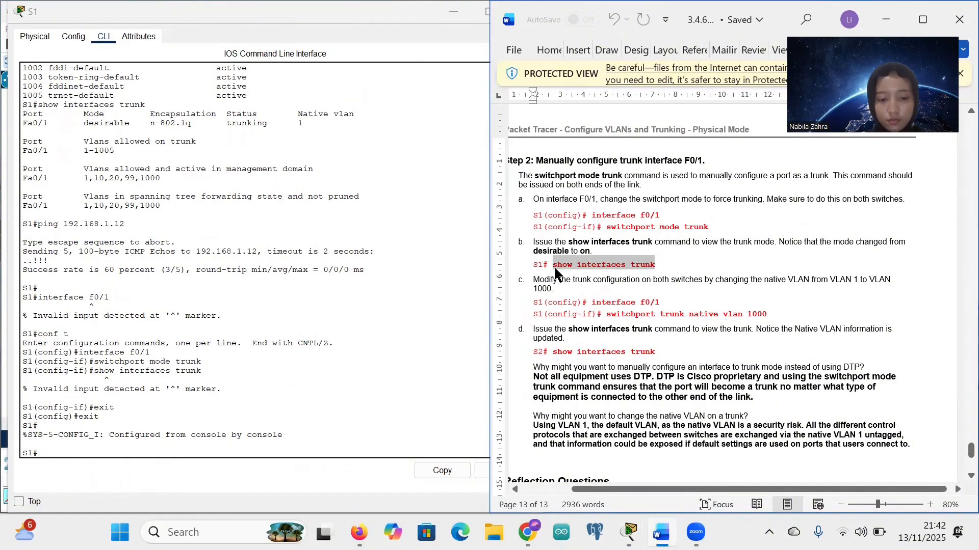
click(40, 453)
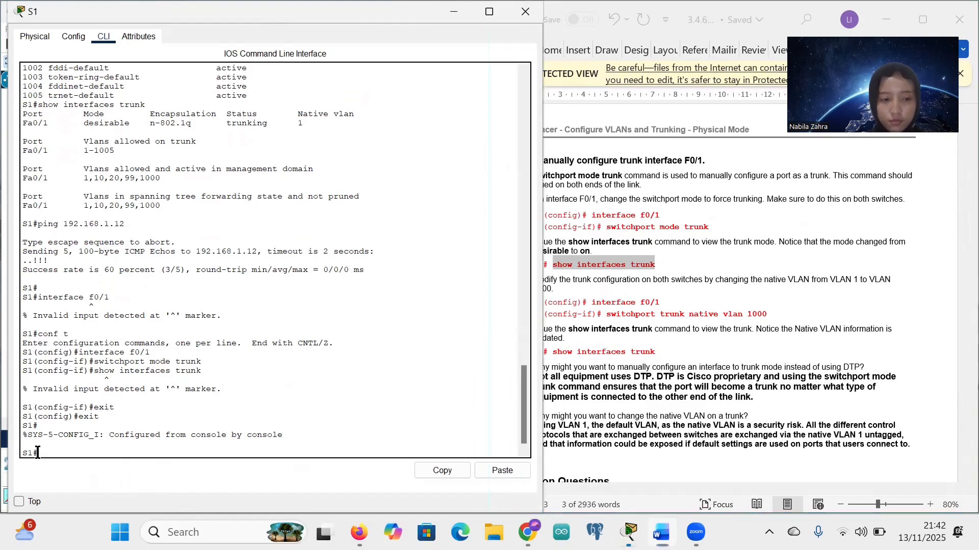
right_click(39, 454)
click(65, 479)
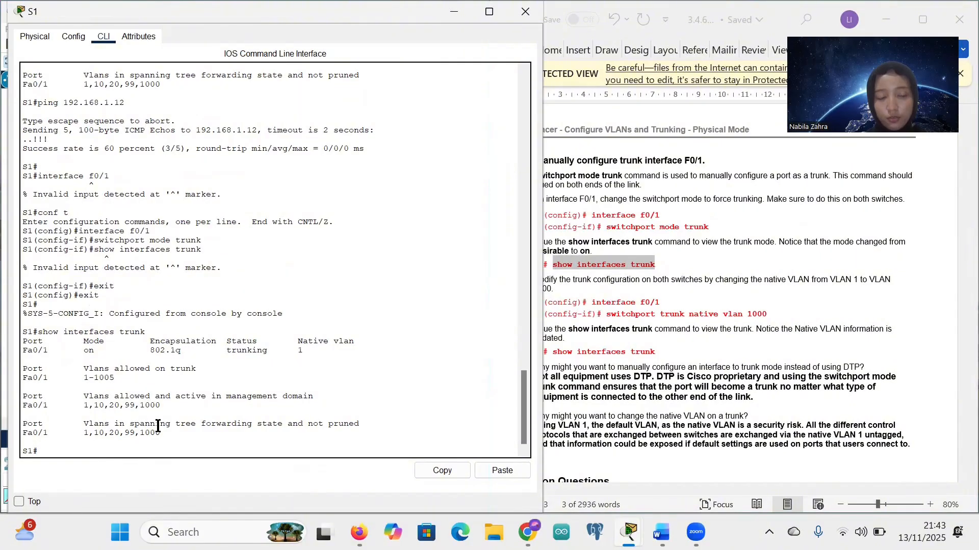
click(49, 358)
click(601, 329)
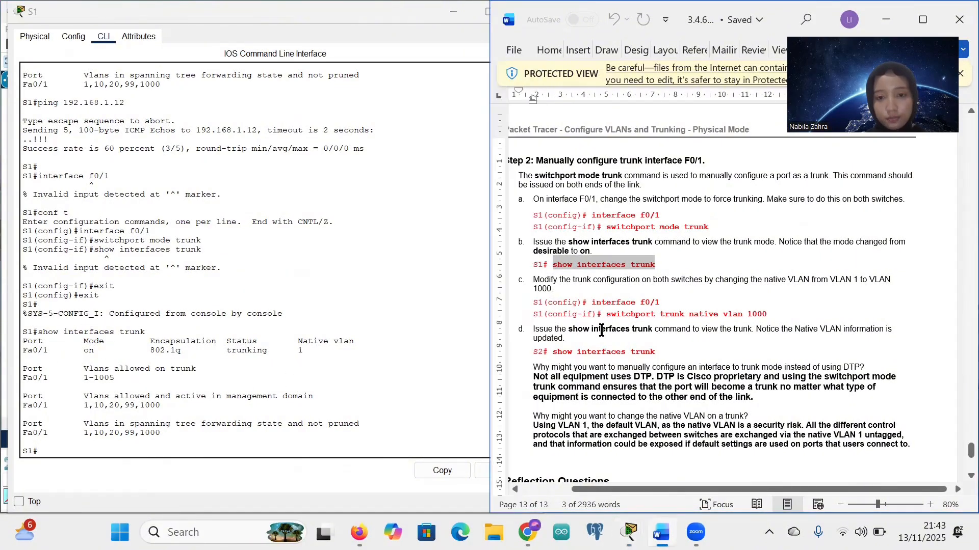
key(c)
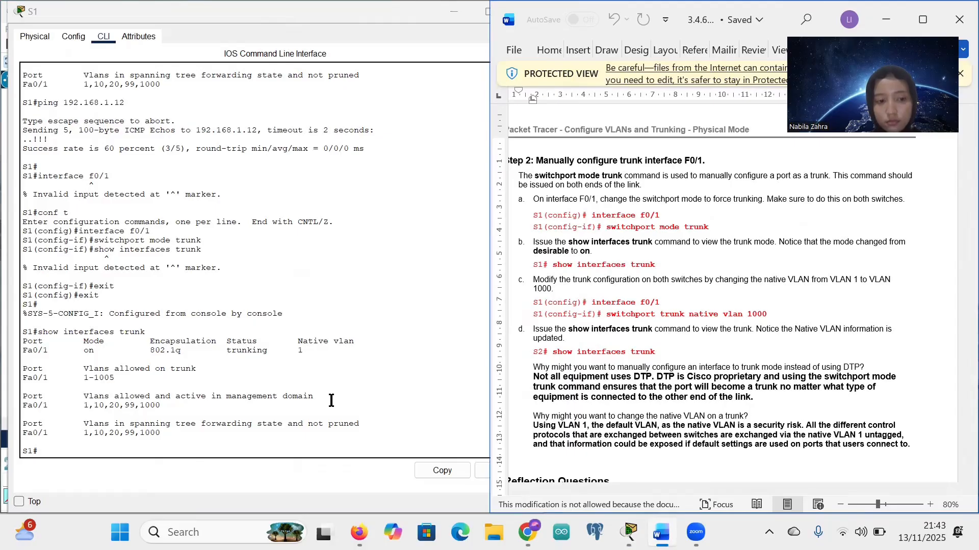
click(291, 452)
Step: Enter global configuration with 'conf t' and select interface f0/1 on S1
text(con)
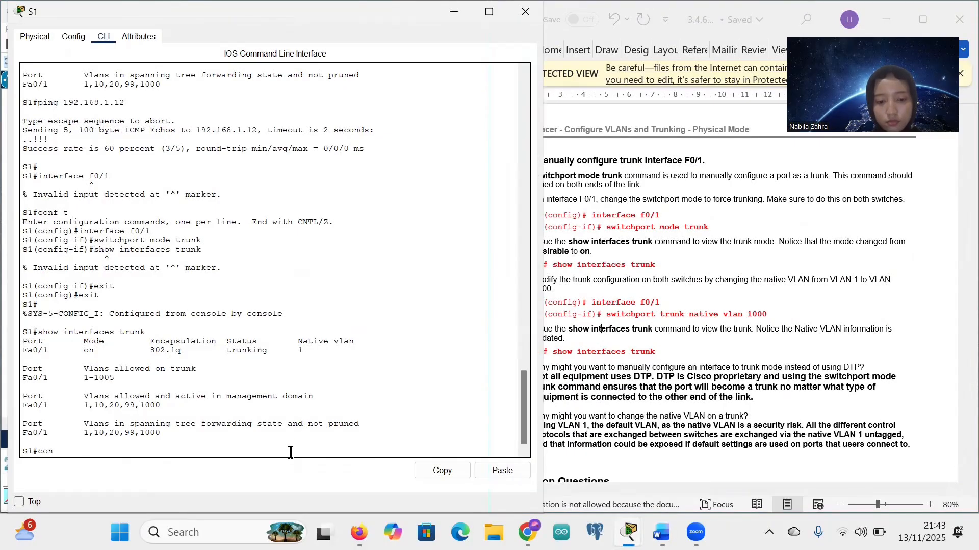
text(f t)
key(Return)
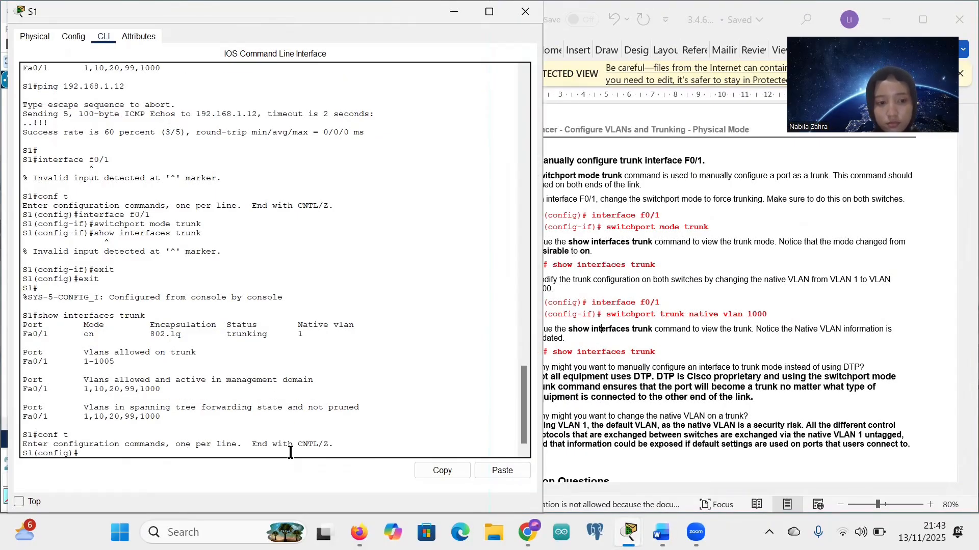
click(636, 335)
drag(591, 302, 661, 305)
key(ctrl+c)
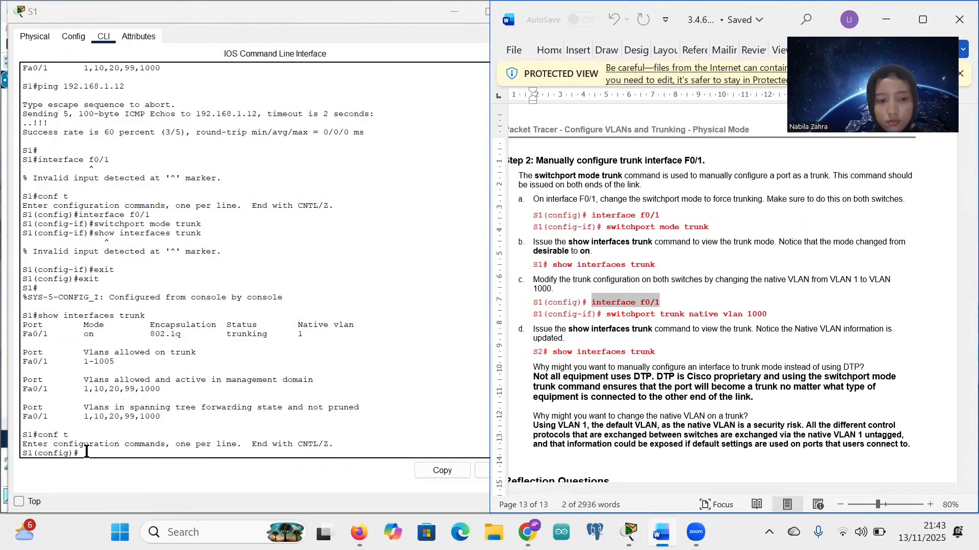
click(86, 451)
right_click(89, 454)
click(118, 476)
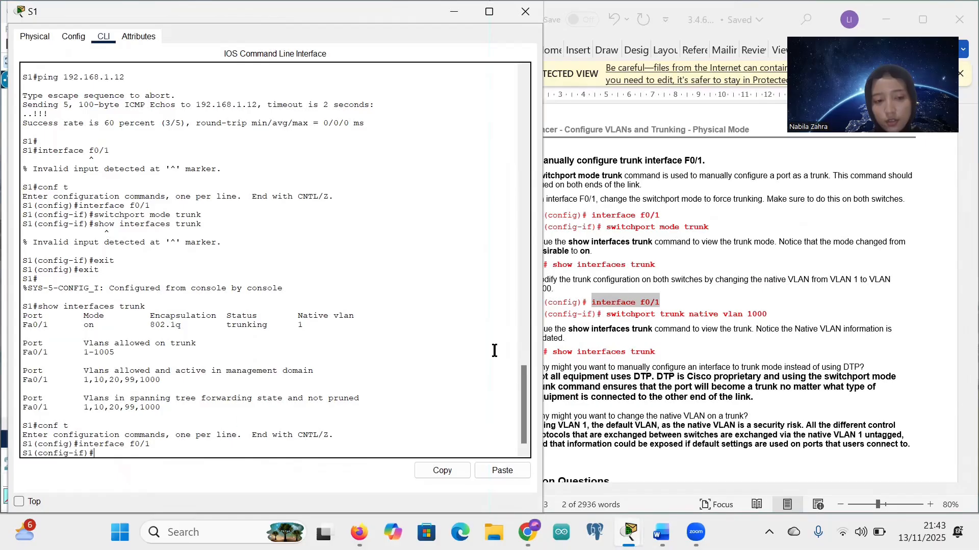
Step: Apply 'switchport trunk native vlan 1000' to the F0/1 trunk
drag(678, 301, 764, 314)
key(ctrl+c)
click(607, 315)
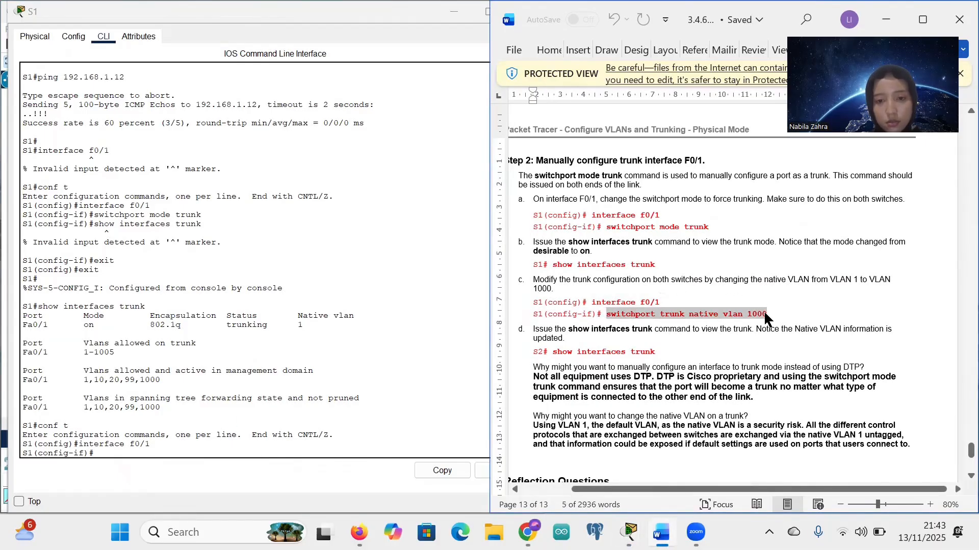
click(95, 455)
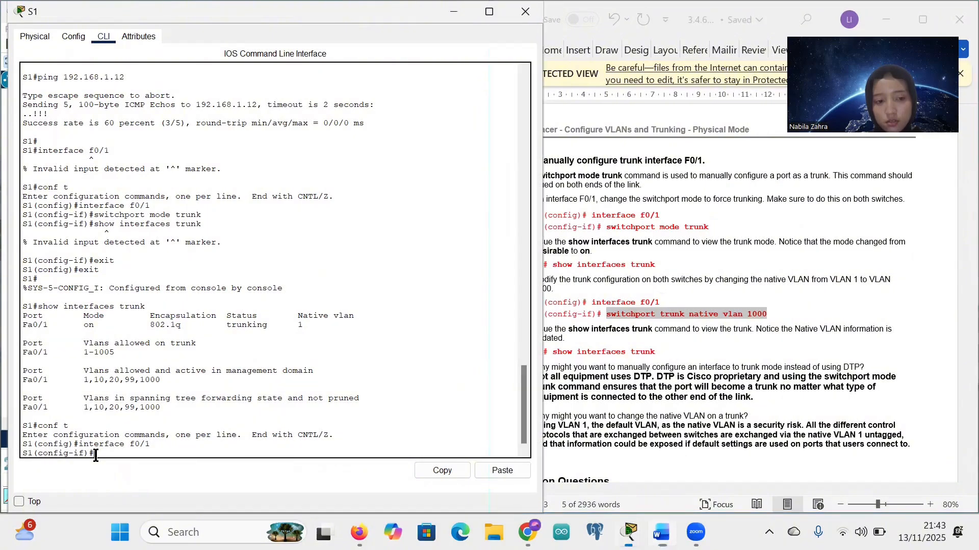
key(ctrl+v)
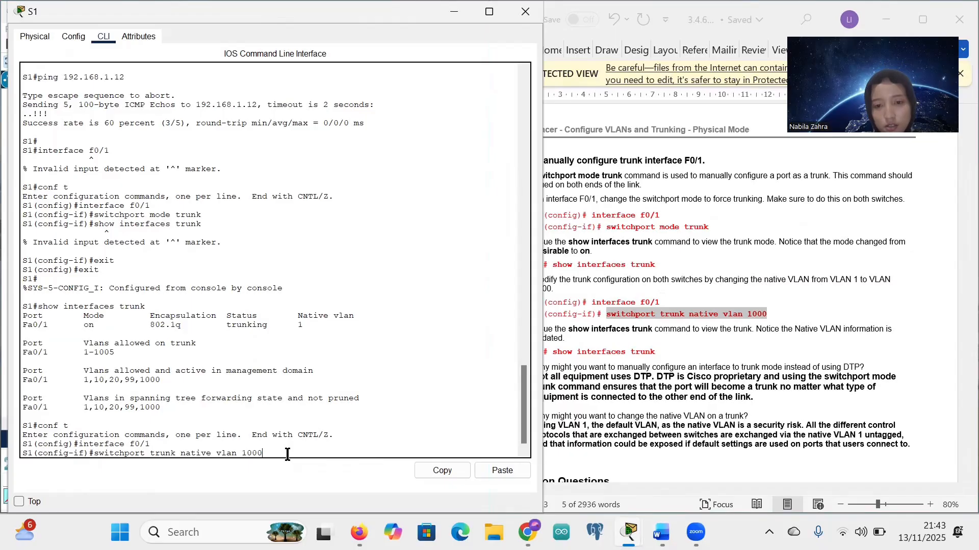
key(Return)
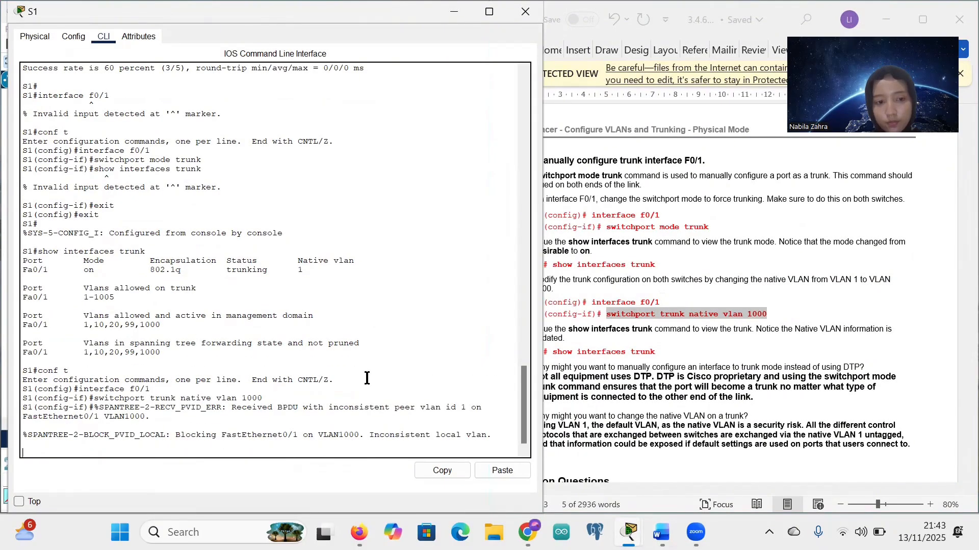
key(Return)
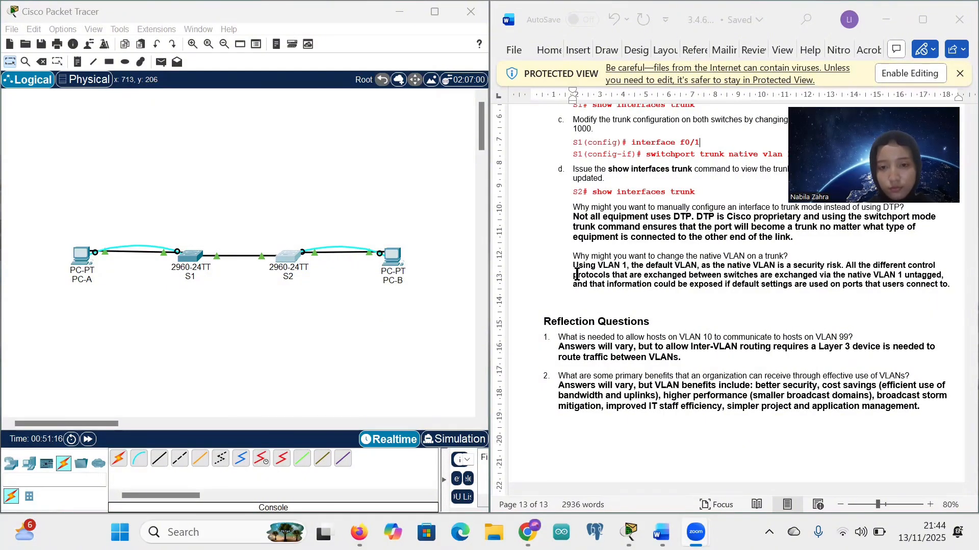
Step: Scroll the worksheet down to the Reflection Questions about Inter-VLAN routing via a Layer 3 device
scroll(599, 428, down, 2)
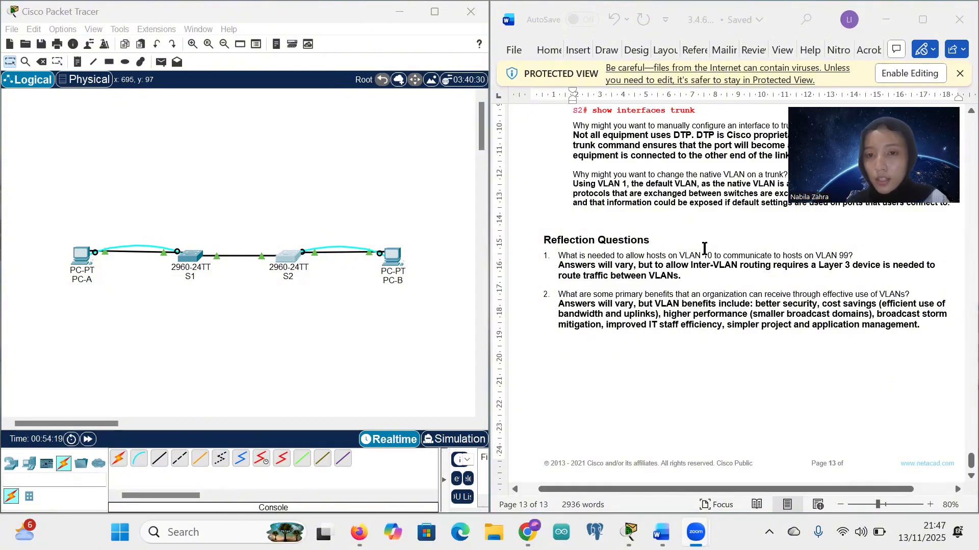
scroll(706, 249, down, 1)
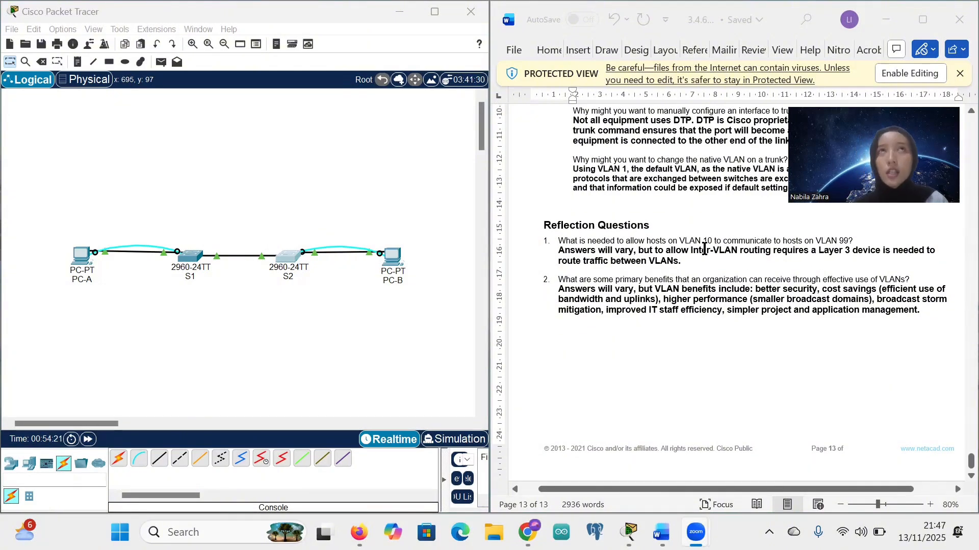